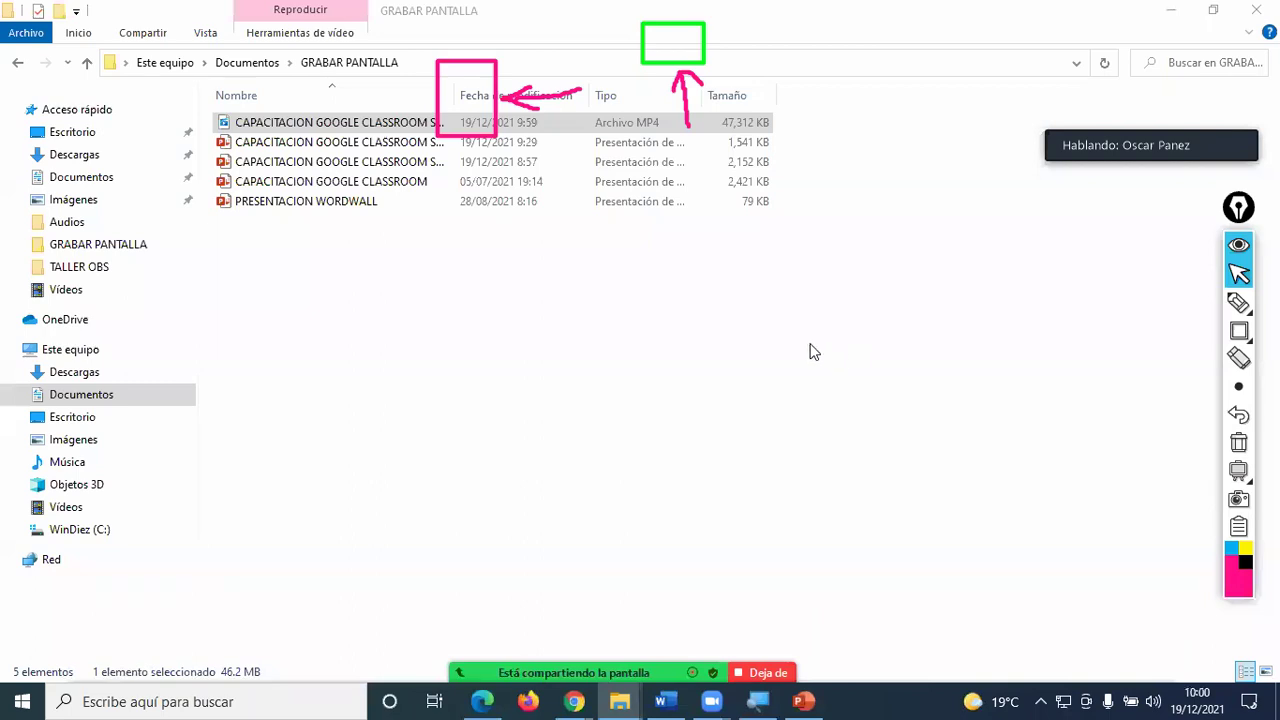
Step: Clear the on-screen annotations, check and close the Zoom chat, then return to PowerPoint
mouse_move(1238, 470)
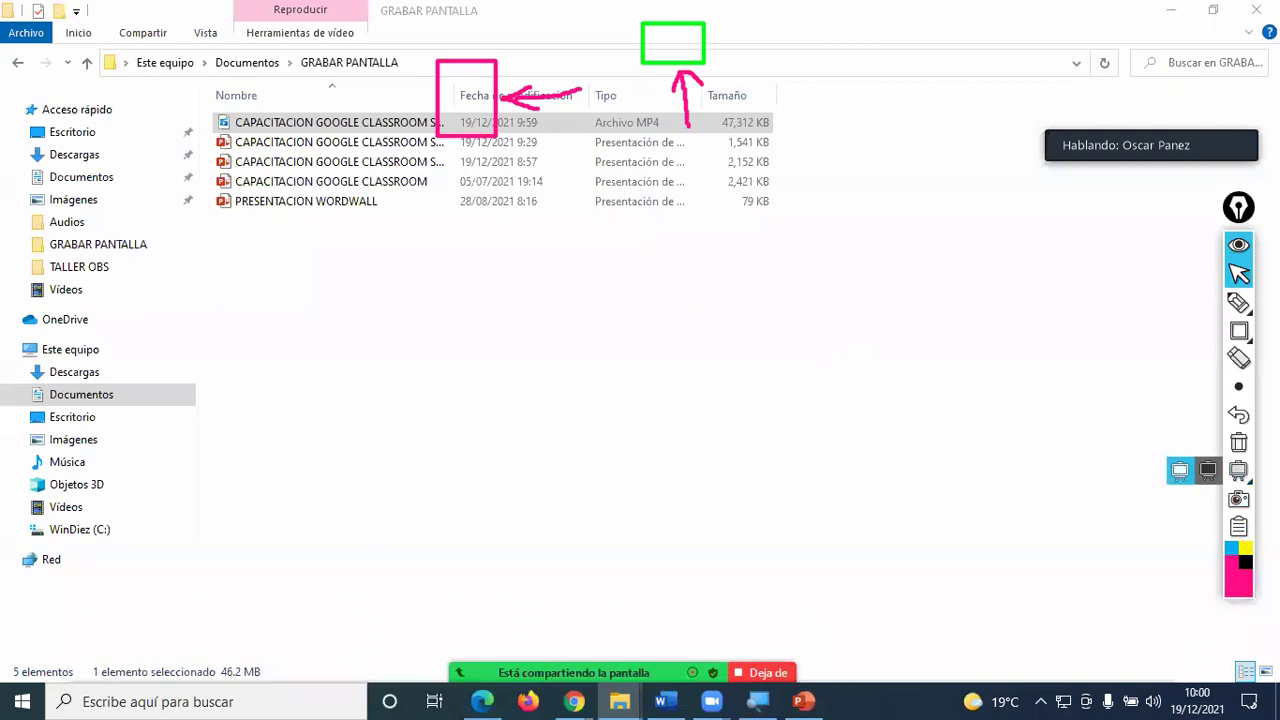
left_click(1238, 442)
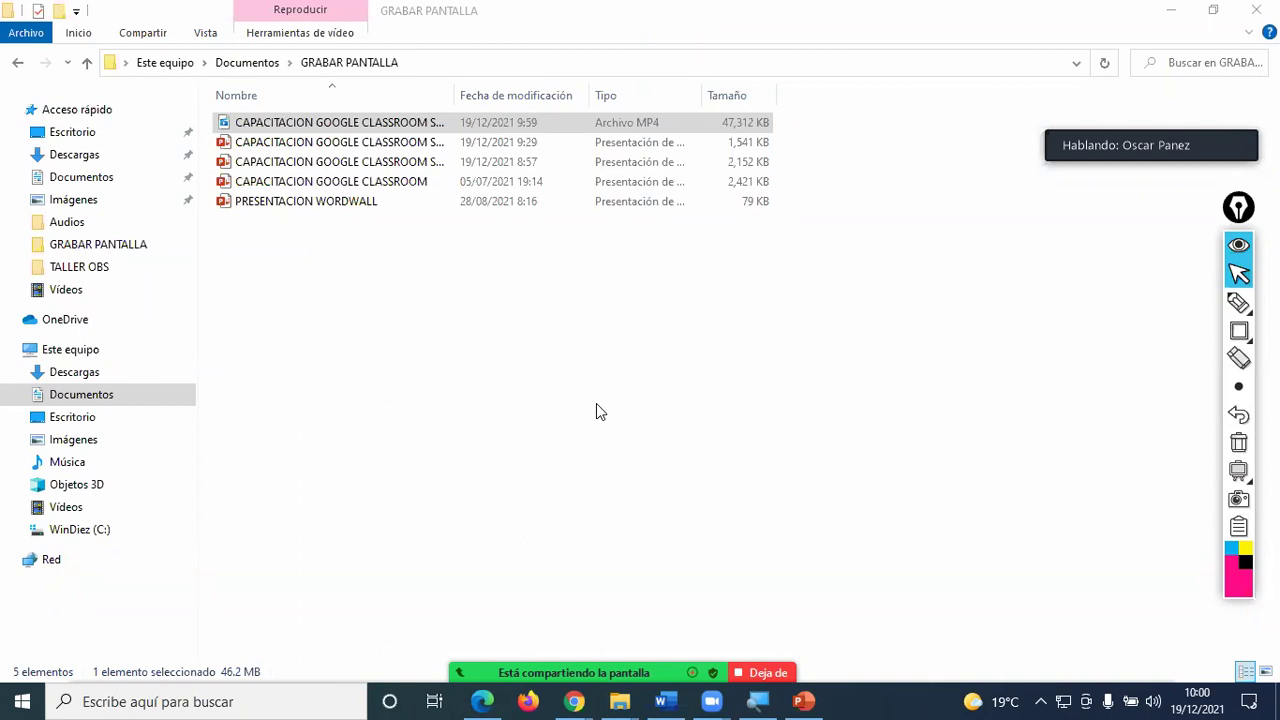
key("alt+h")
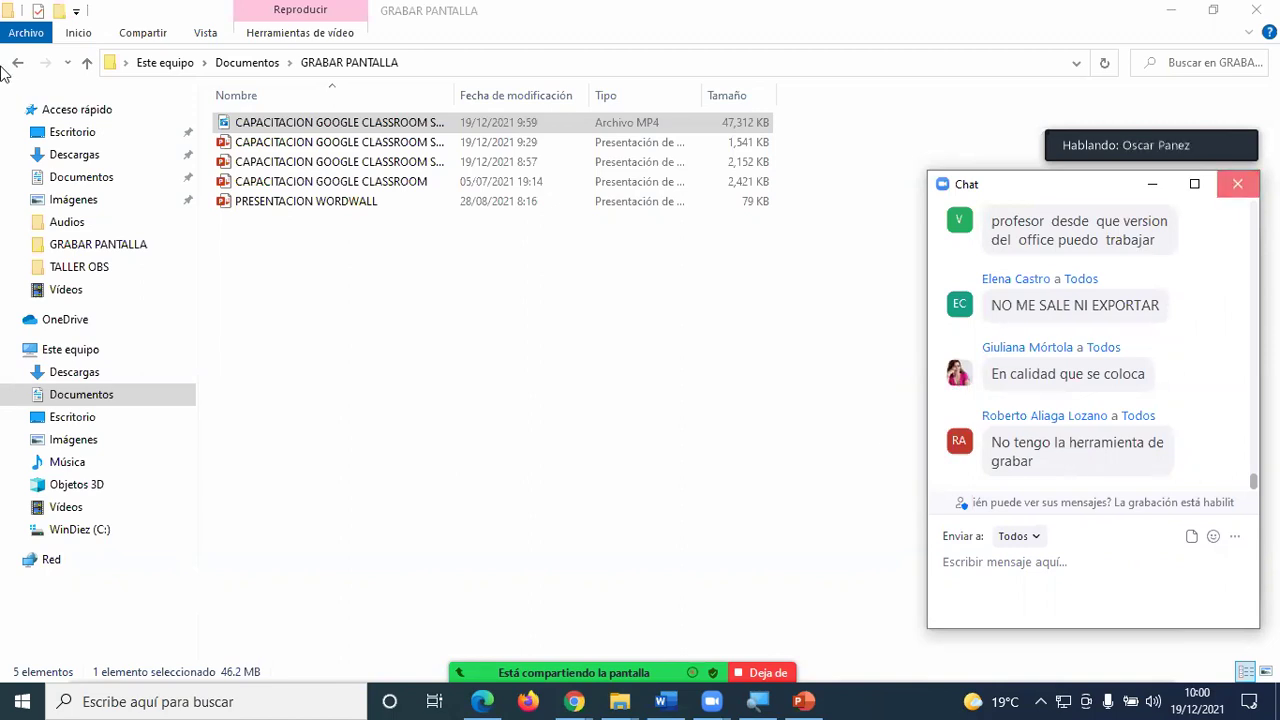
left_click(1237, 184)
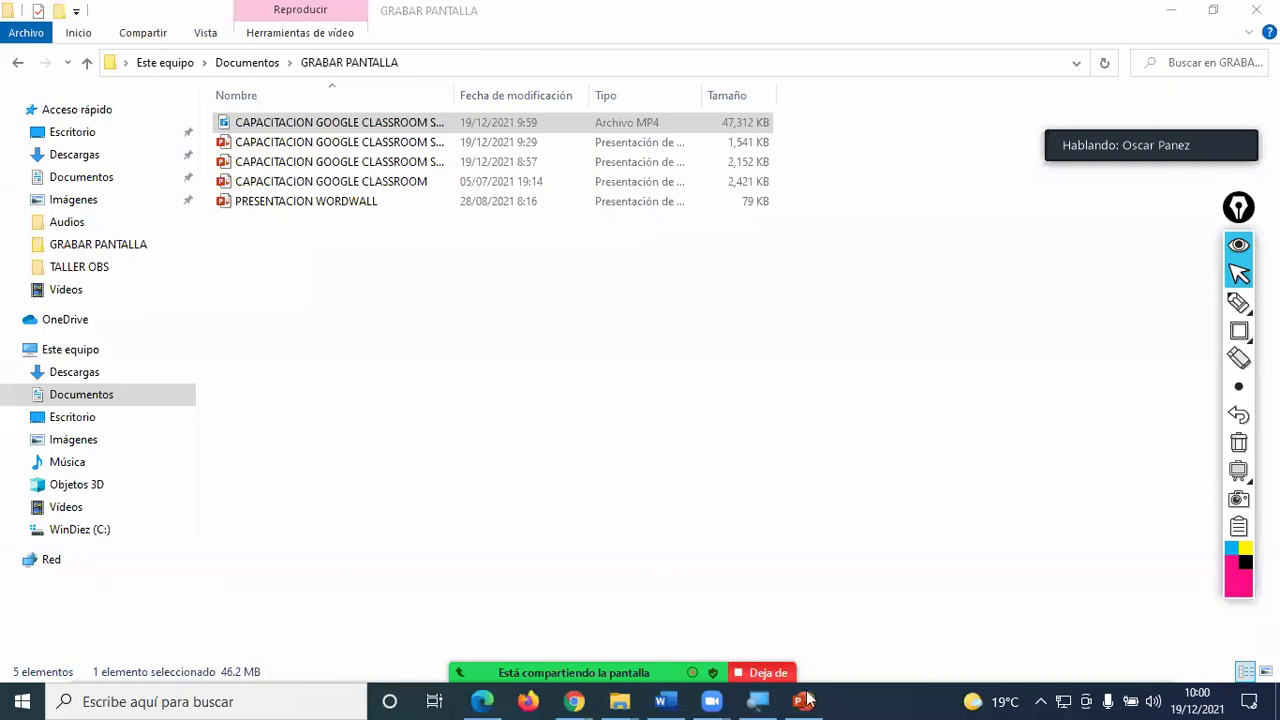
key("alt+Tab")
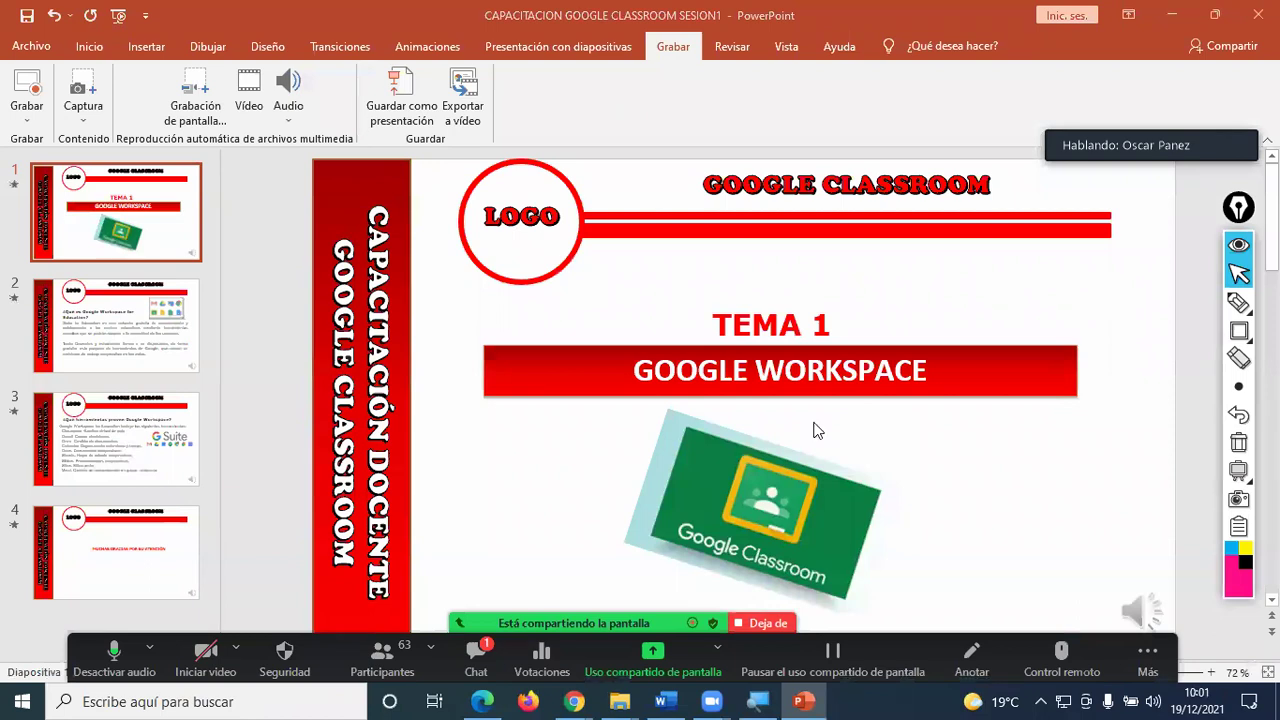
Step: Go to the Archivo backstage's Exportar page for the SESION1 presentation
key("alt+h")
left_click(30, 50)
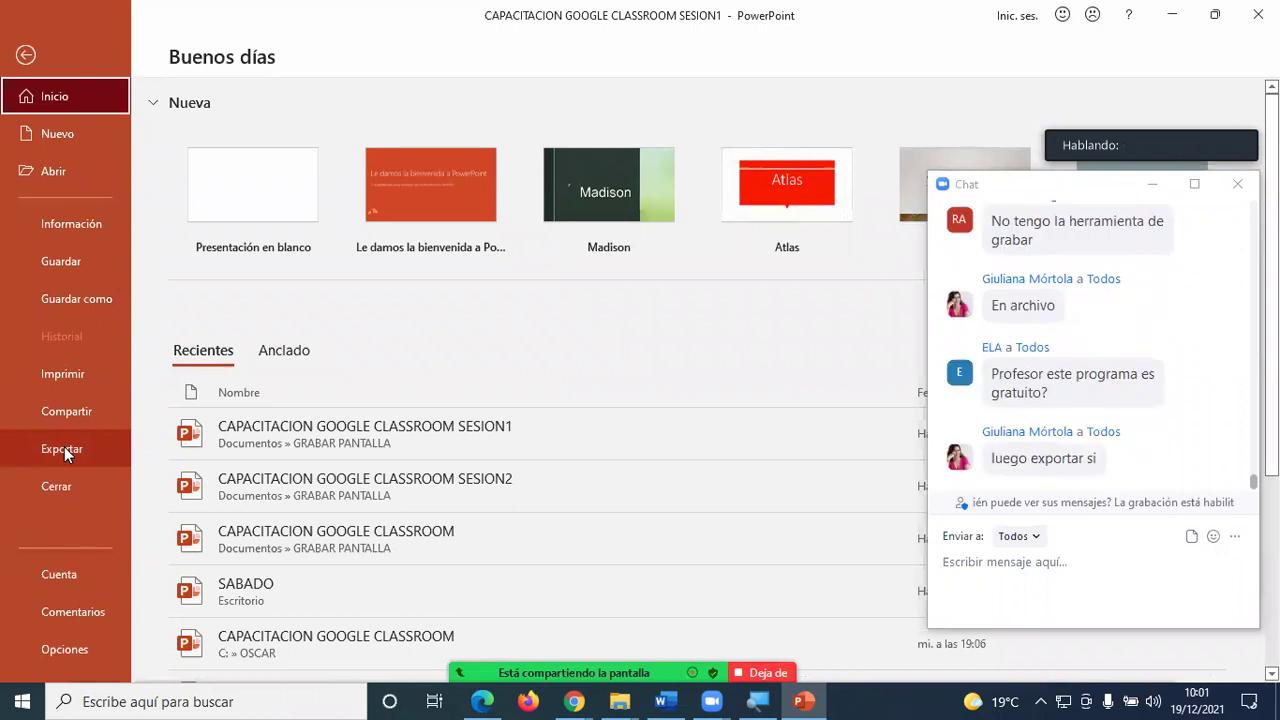
left_click(66, 448)
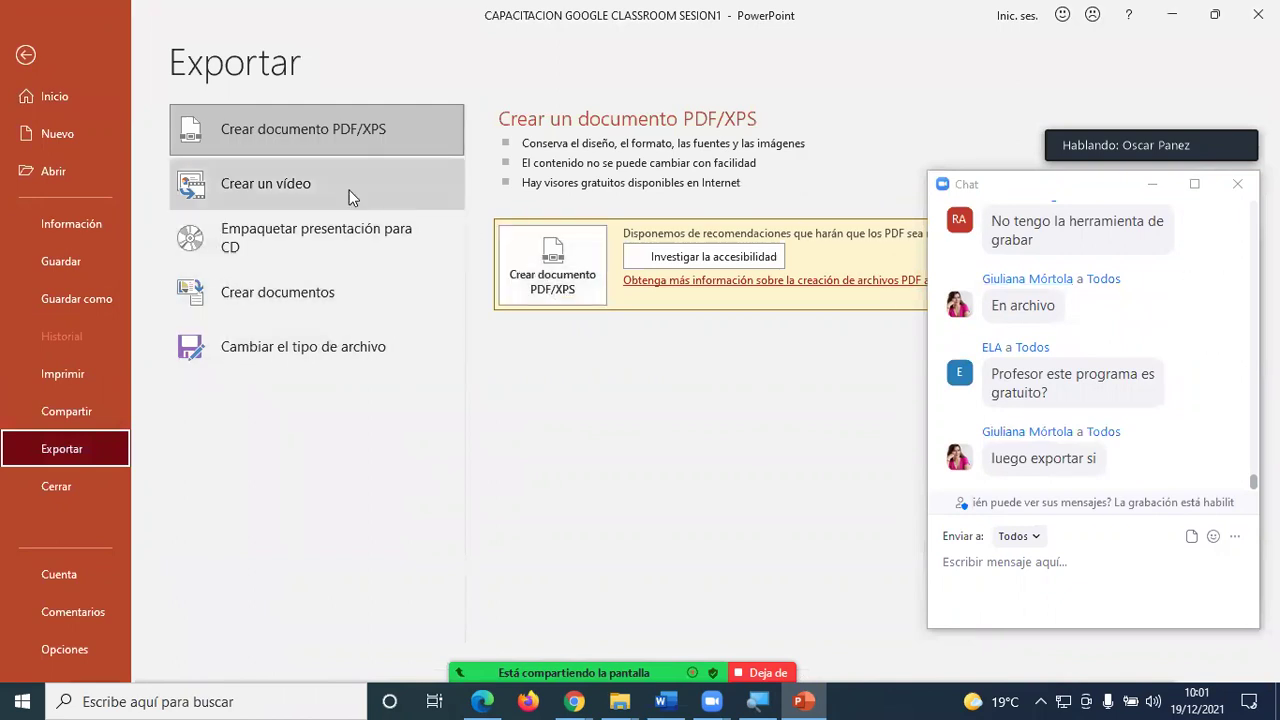
Step: Choose Crear un vídeo with Full HD (1080p) resolution and start creating the video
left_click(281, 186)
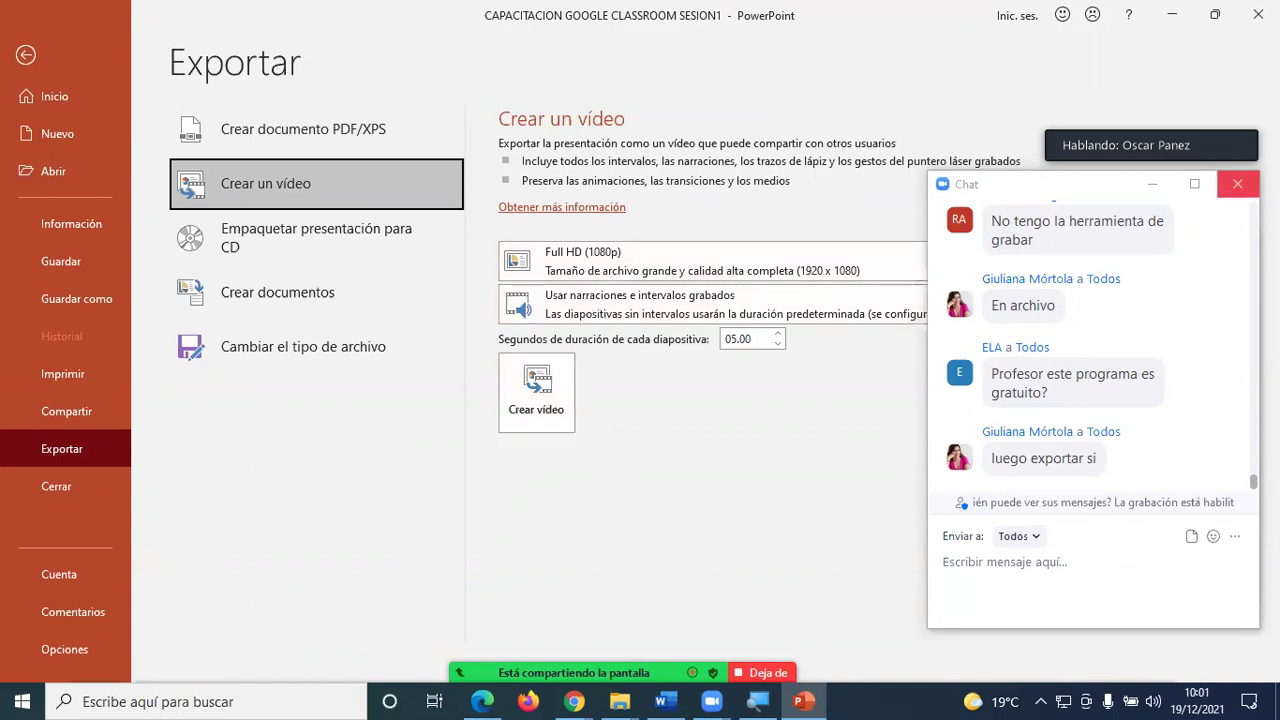
left_click(1238, 184)
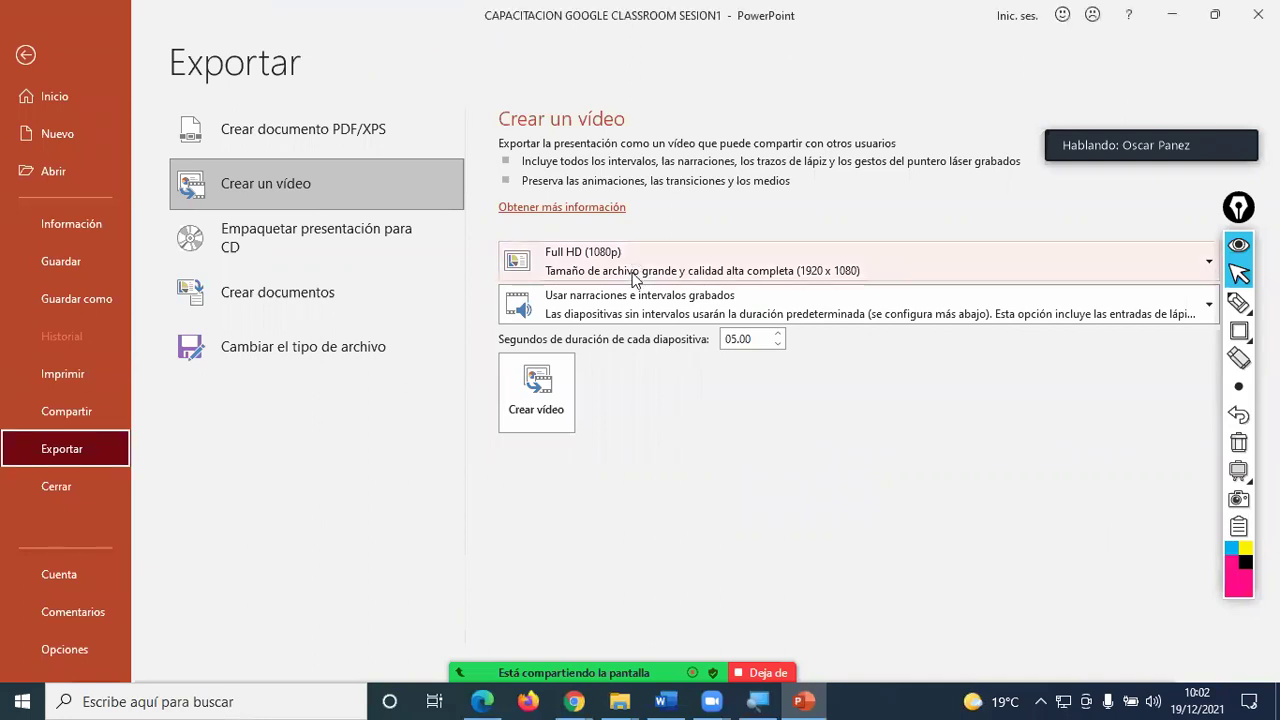
left_click(634, 279)
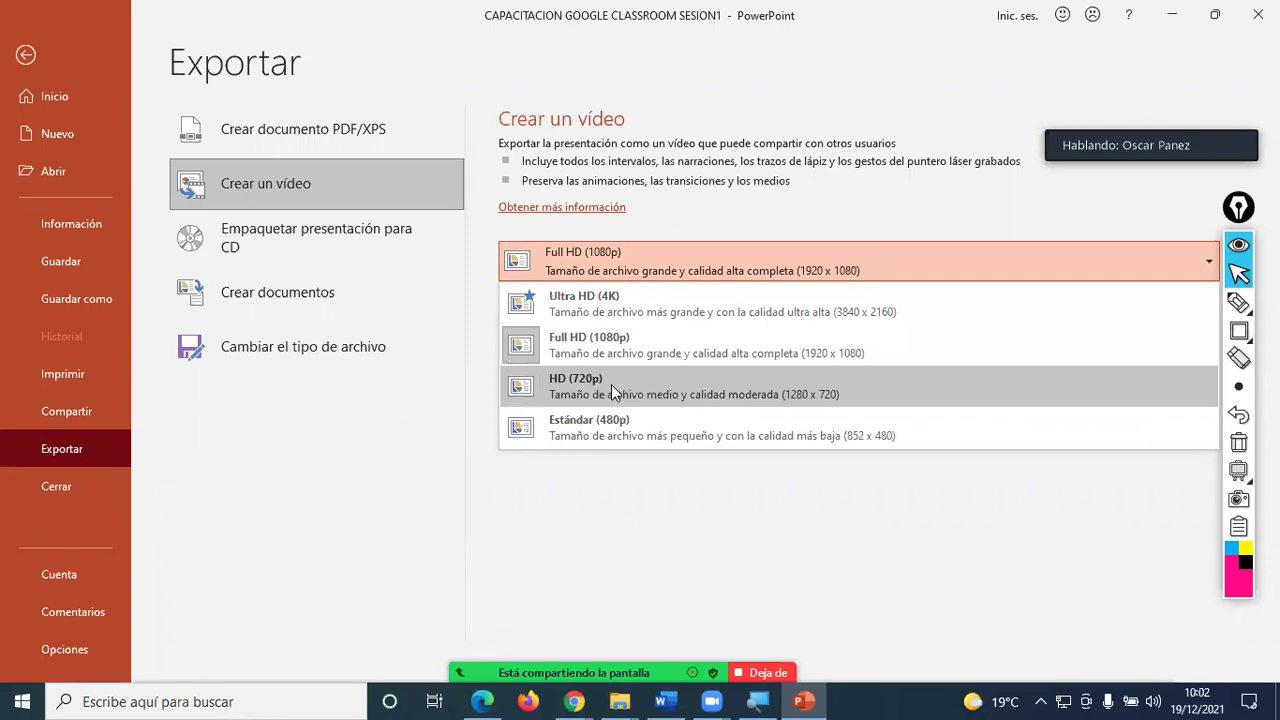
left_click(611, 384)
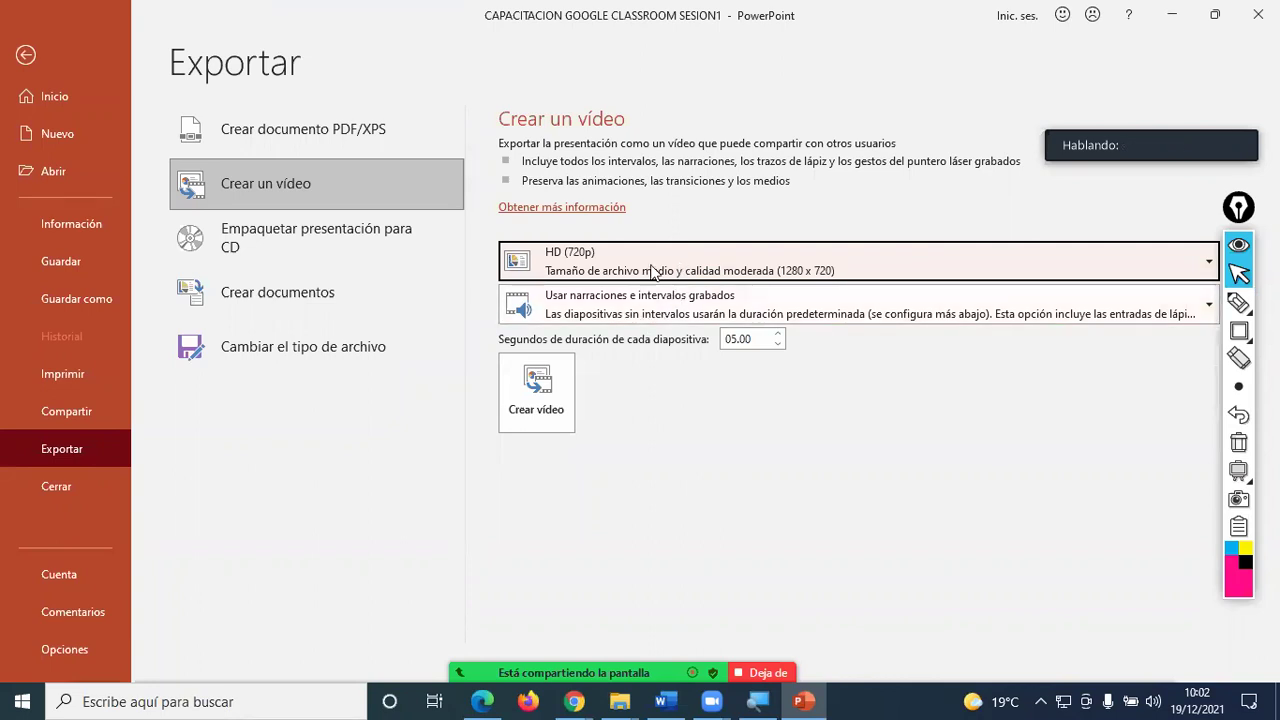
left_click(673, 255)
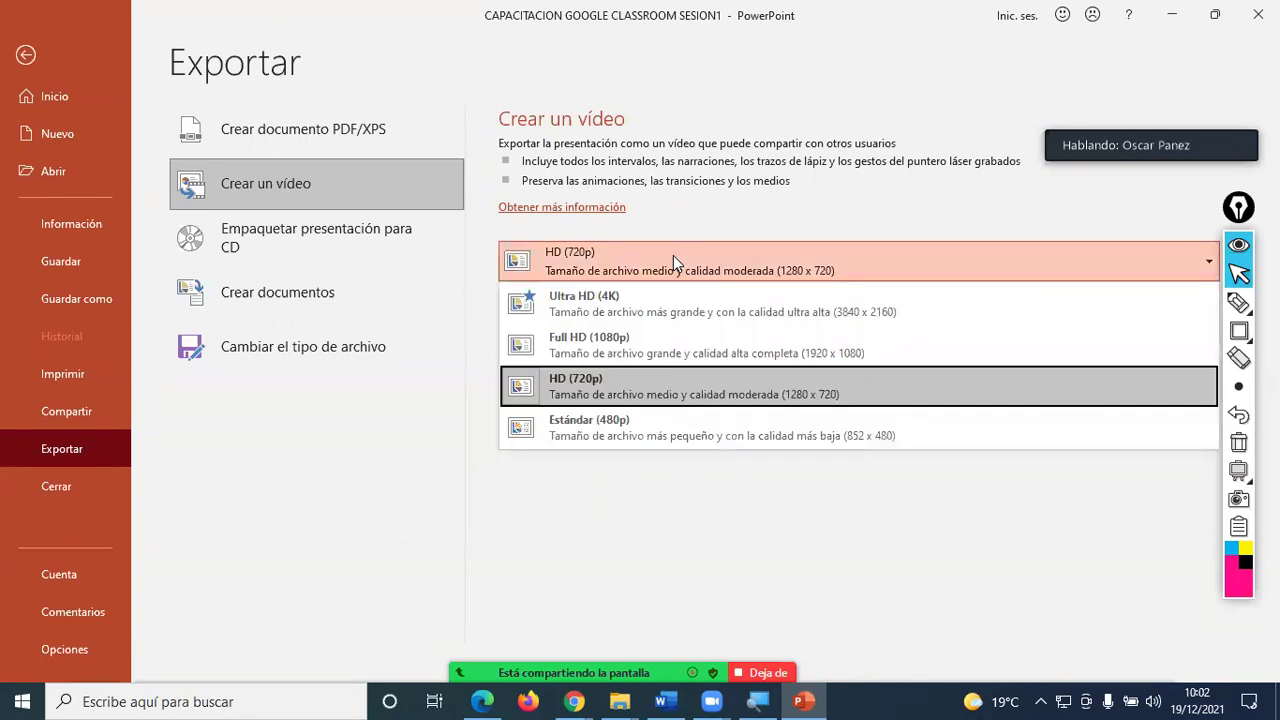
left_click(630, 343)
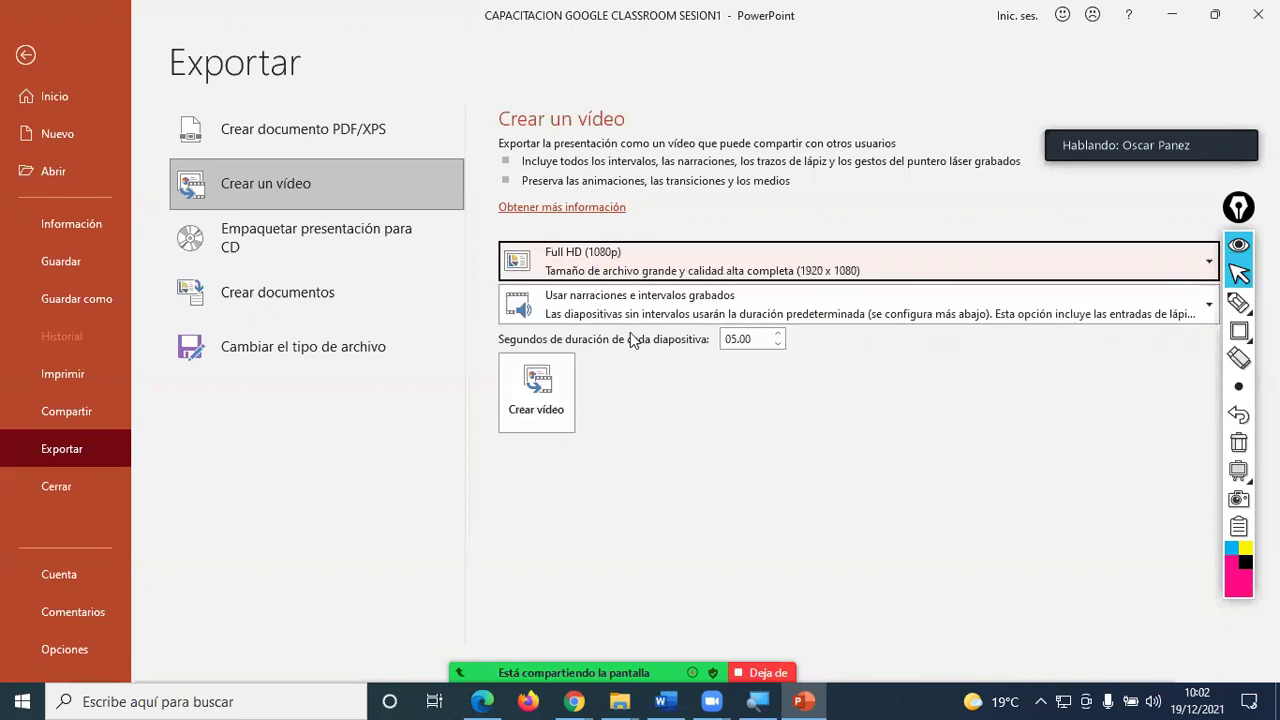
left_click(664, 270)
left_click(615, 386)
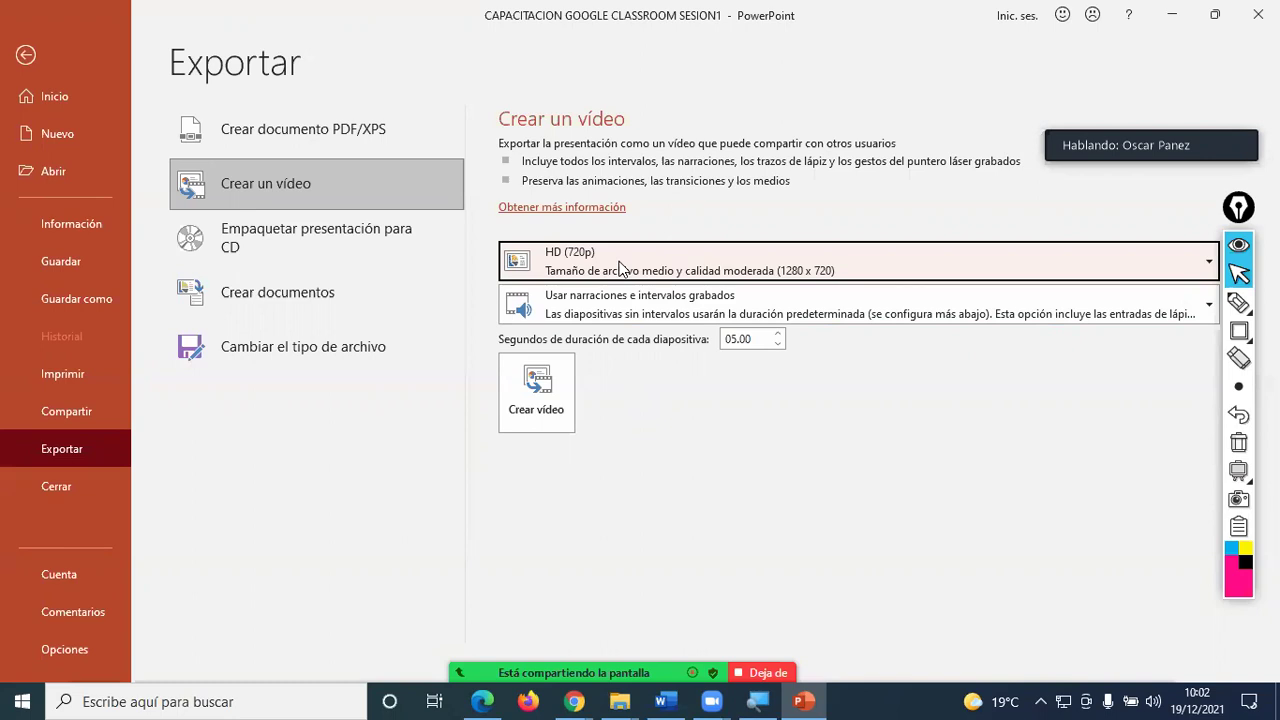
left_click(620, 268)
left_click(617, 334)
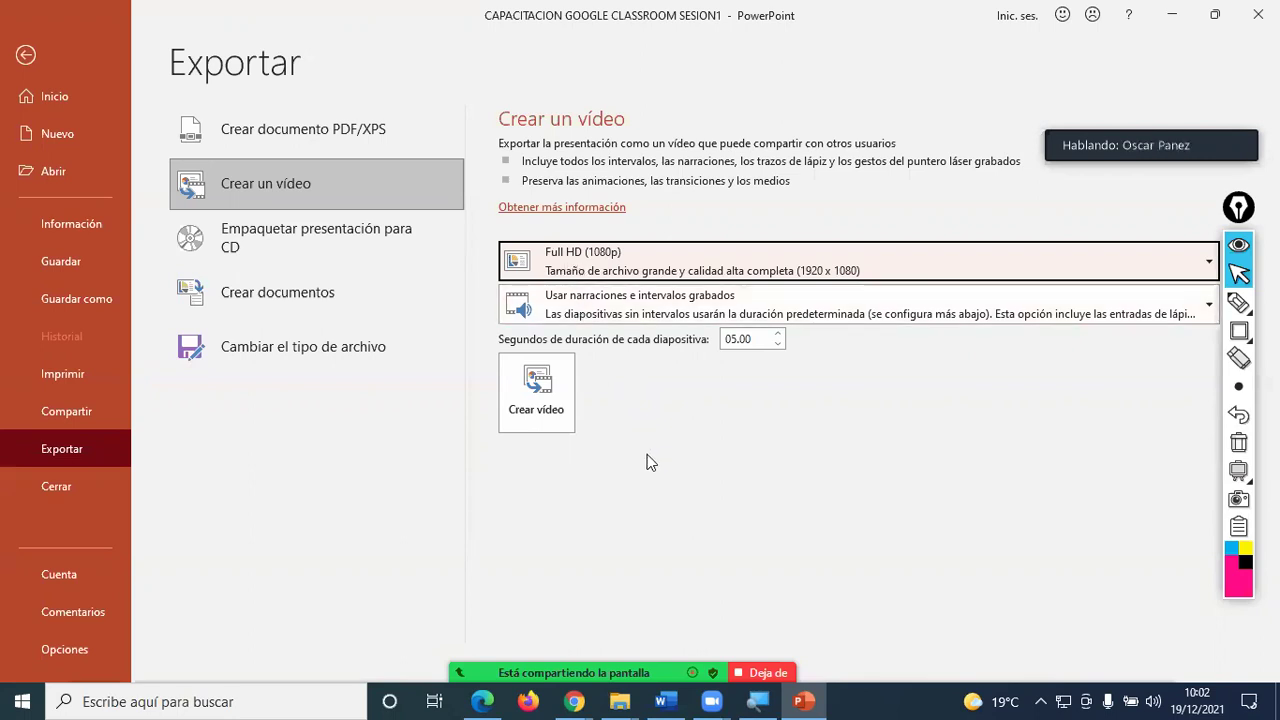
left_click(529, 418)
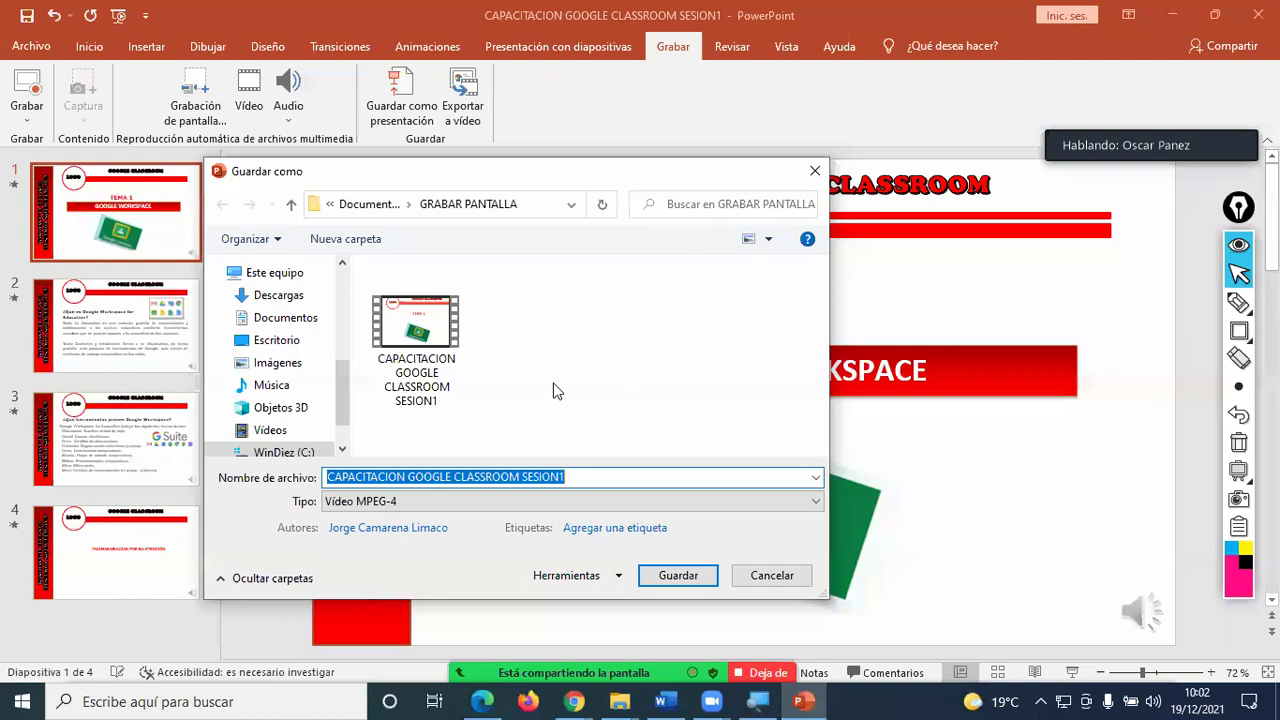
Step: Save the MP4 into GRABAR PANTALLA, replacing the existing SESION1 video file
left_click(706, 577)
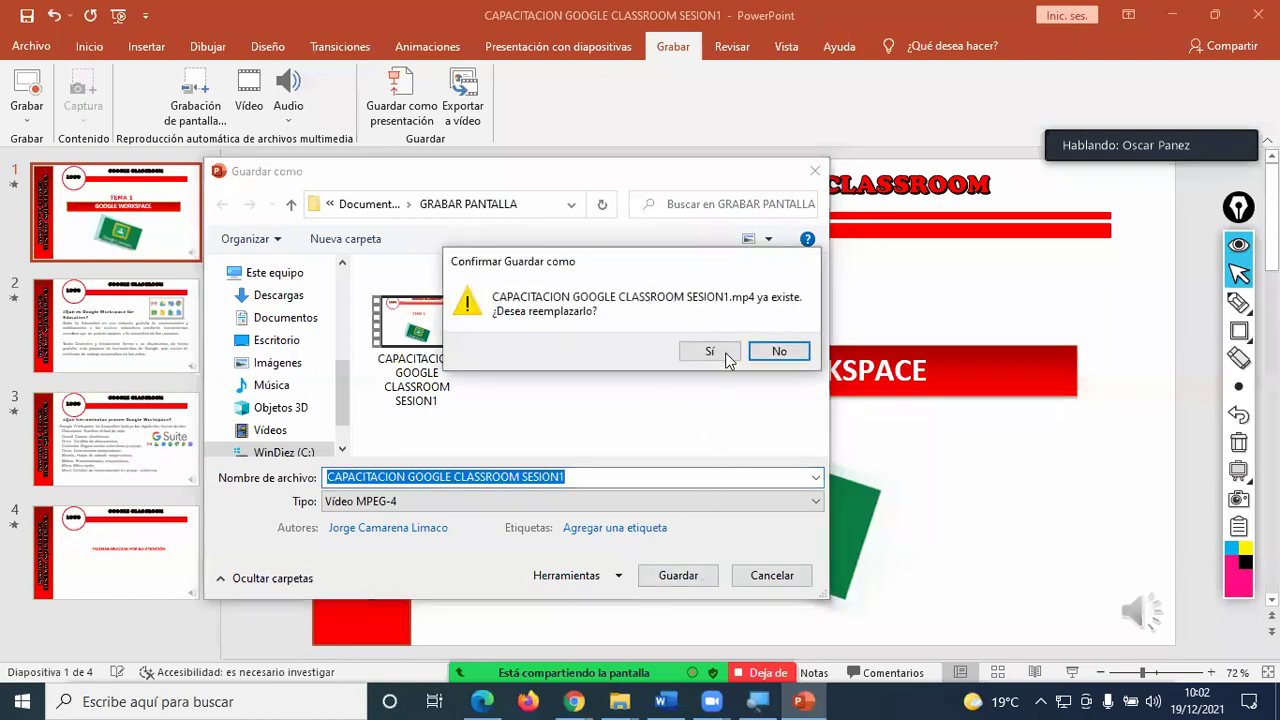
left_click(724, 352)
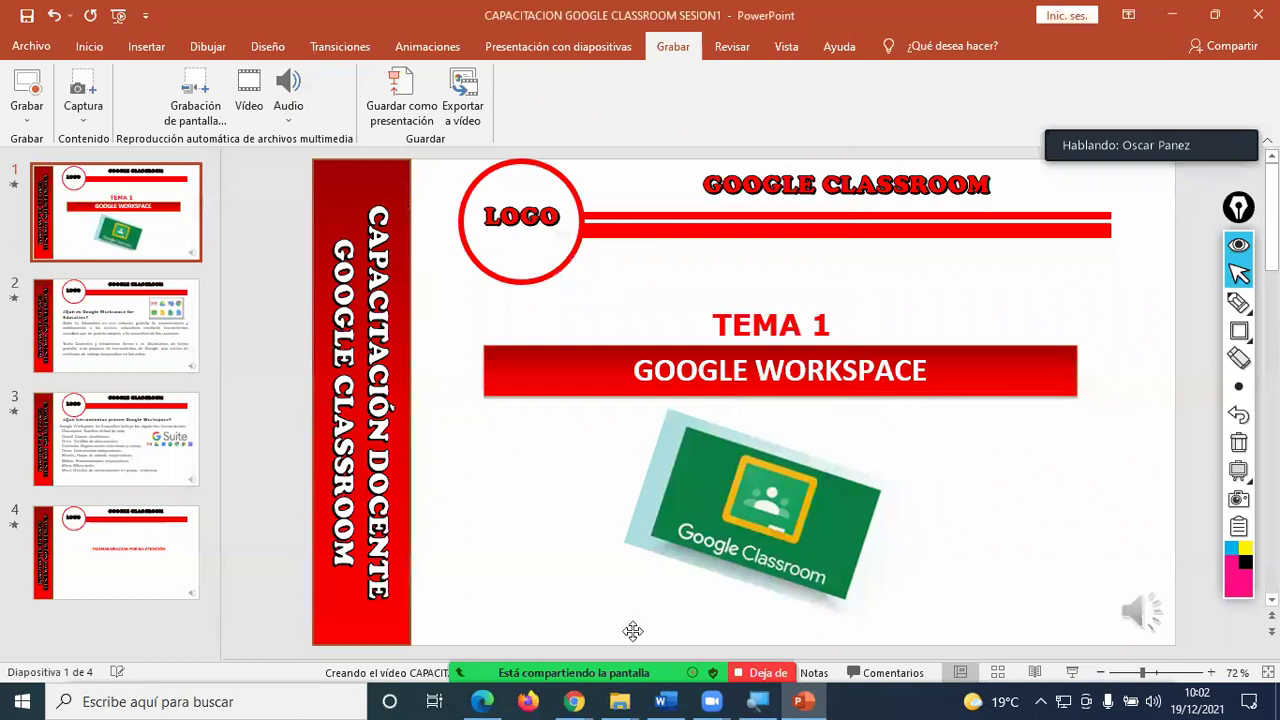
mouse_move(633, 630)
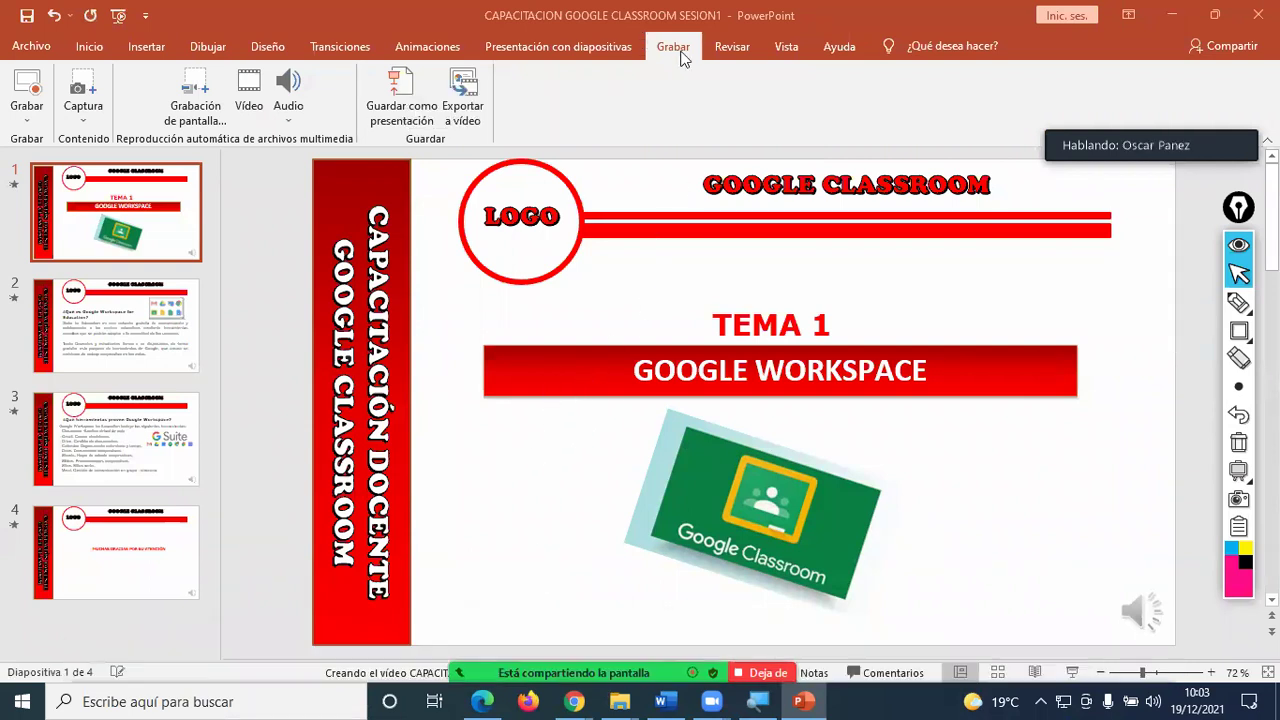
left_click(47, 46)
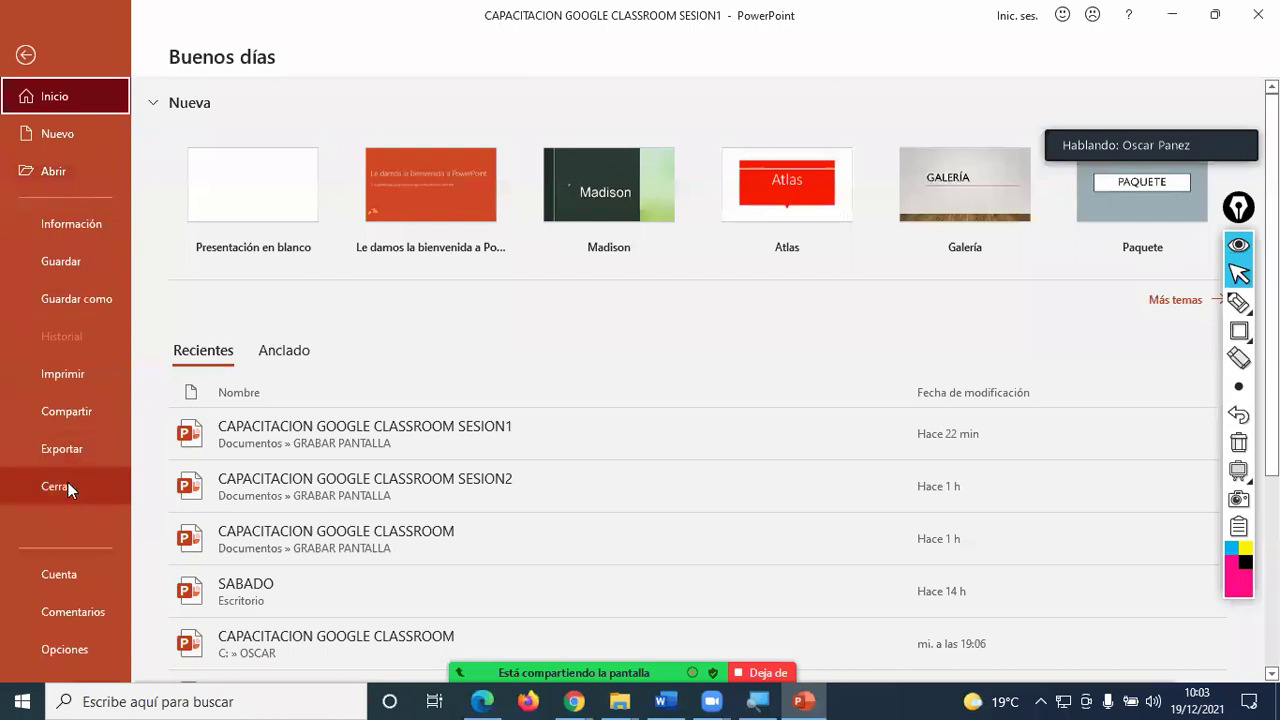
left_click(62, 450)
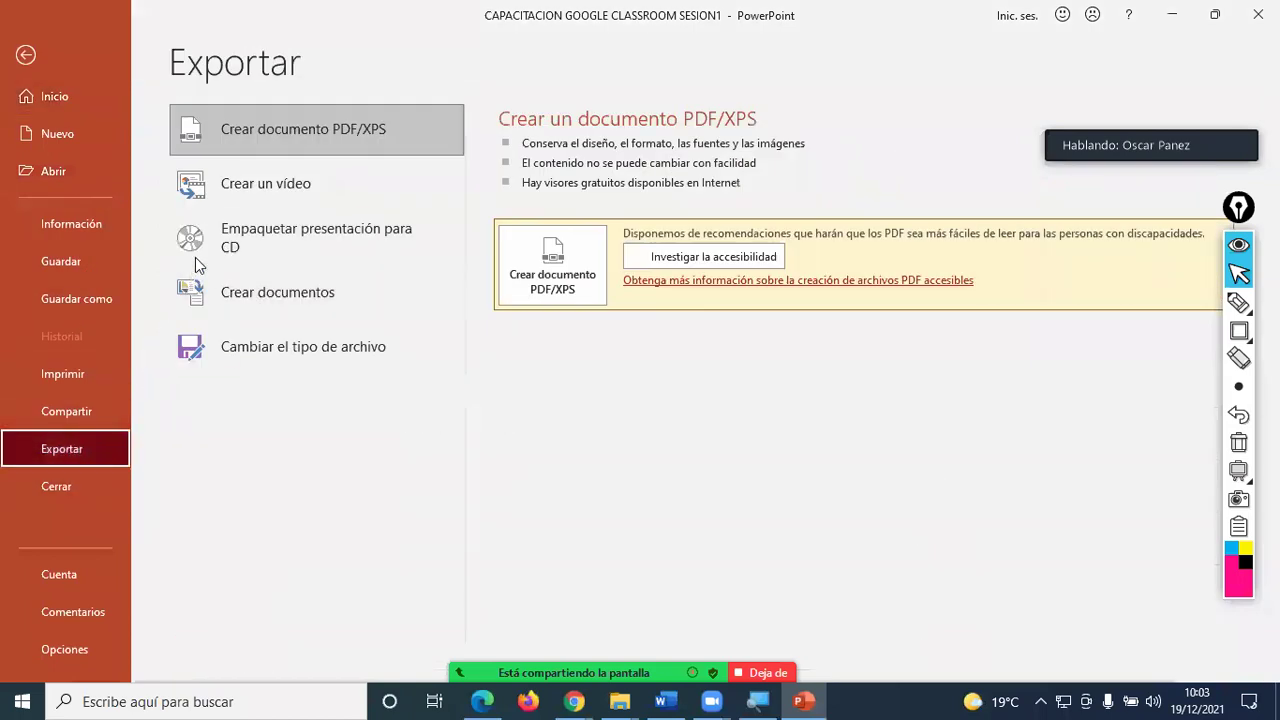
left_click(252, 192)
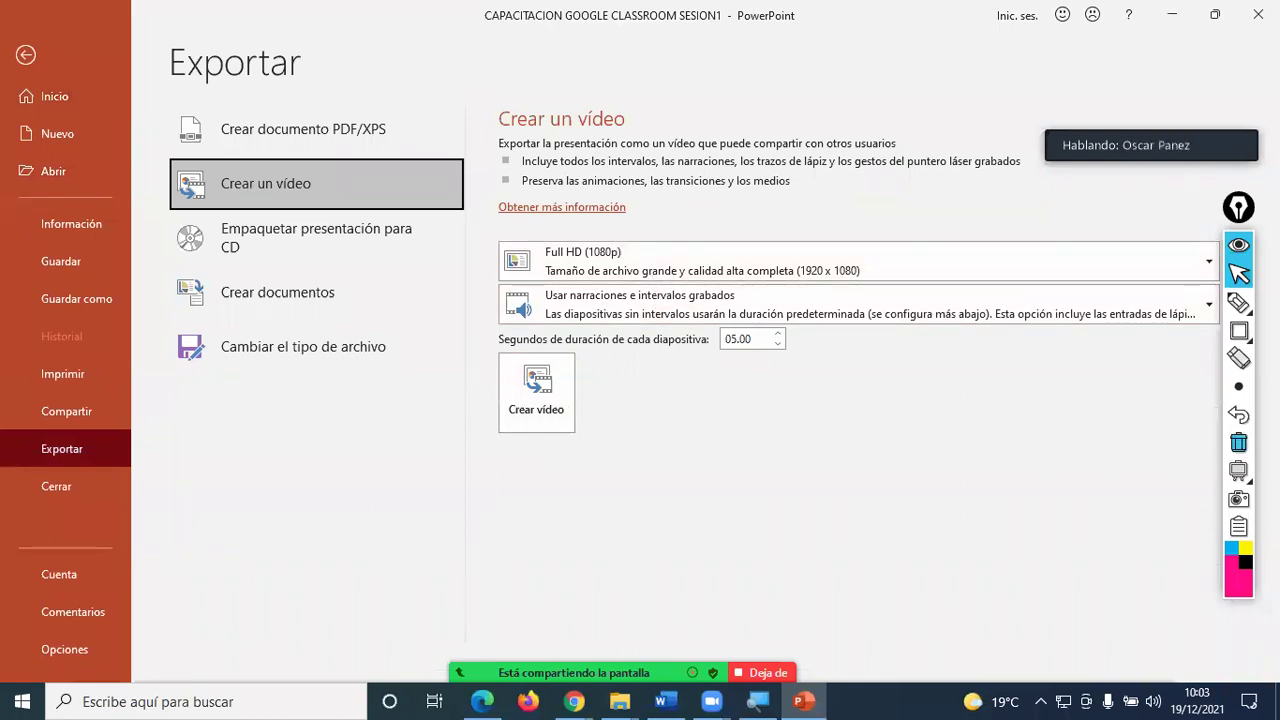
left_click(1238, 302)
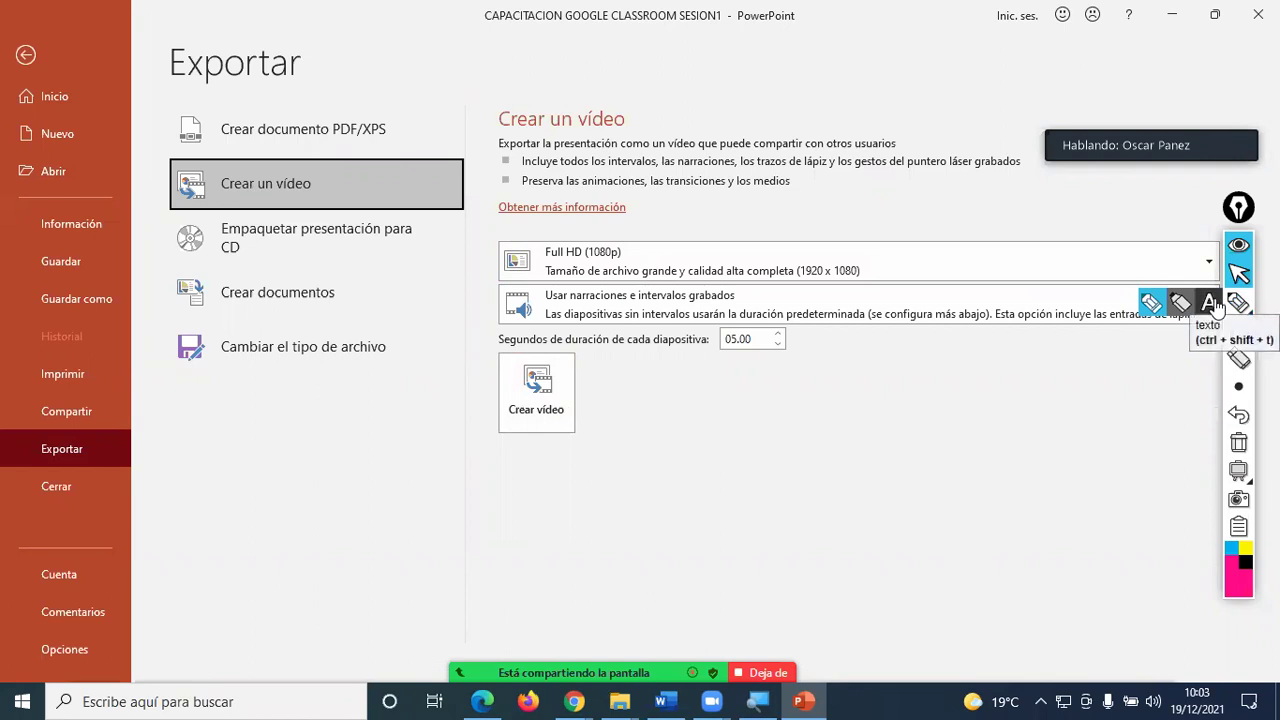
left_click(1211, 298)
left_click(973, 366)
left_click(678, 436)
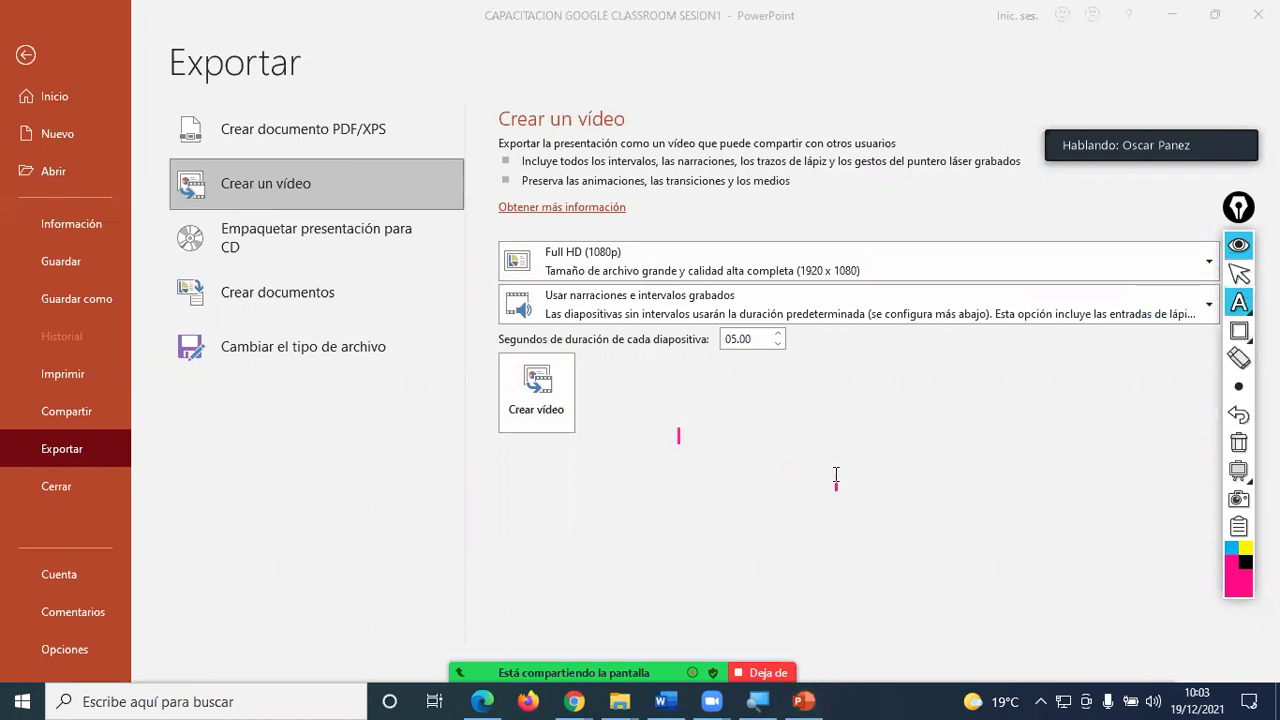
type("1080")
key("Return")
key("Return")
type("720")
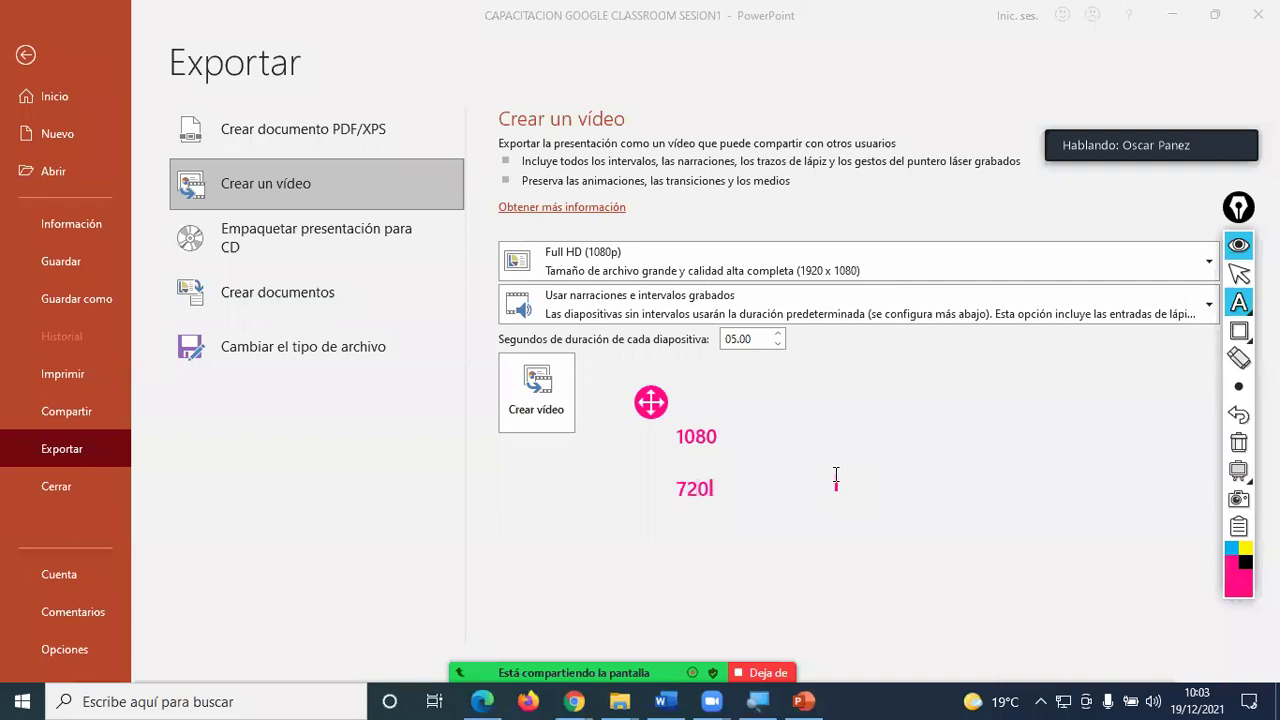
key("Return")
left_click(738, 432)
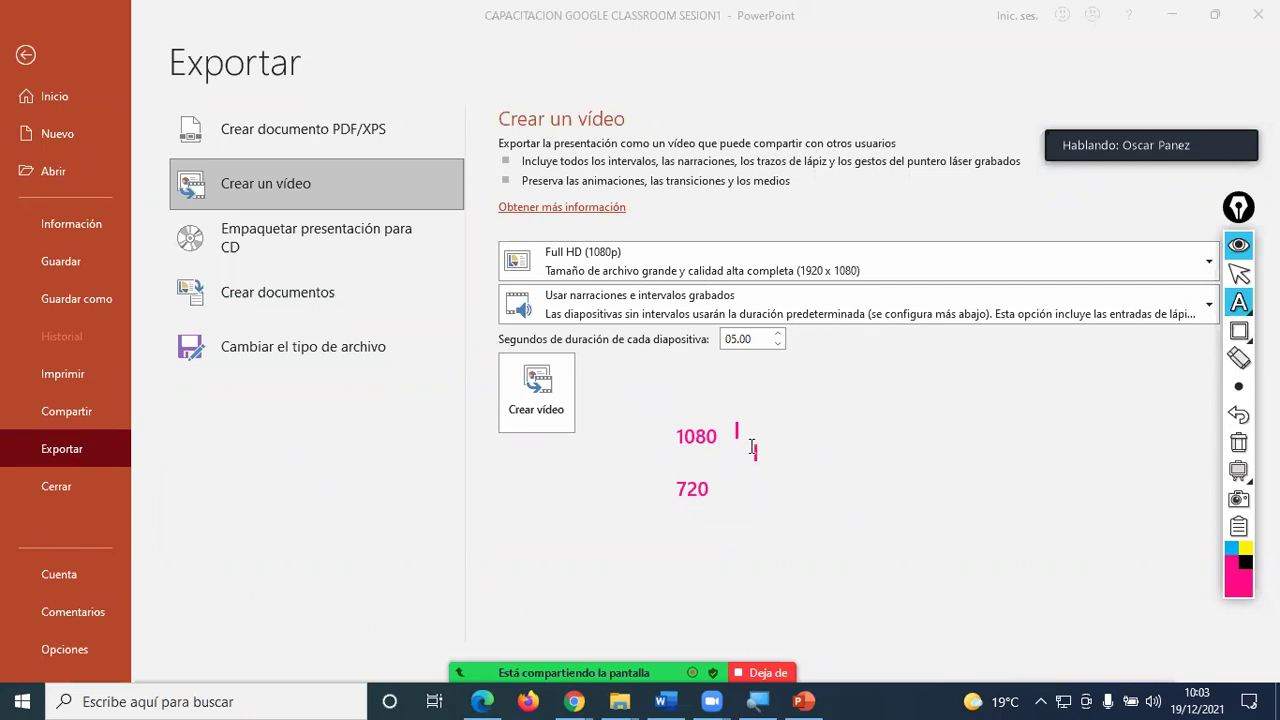
type("full")
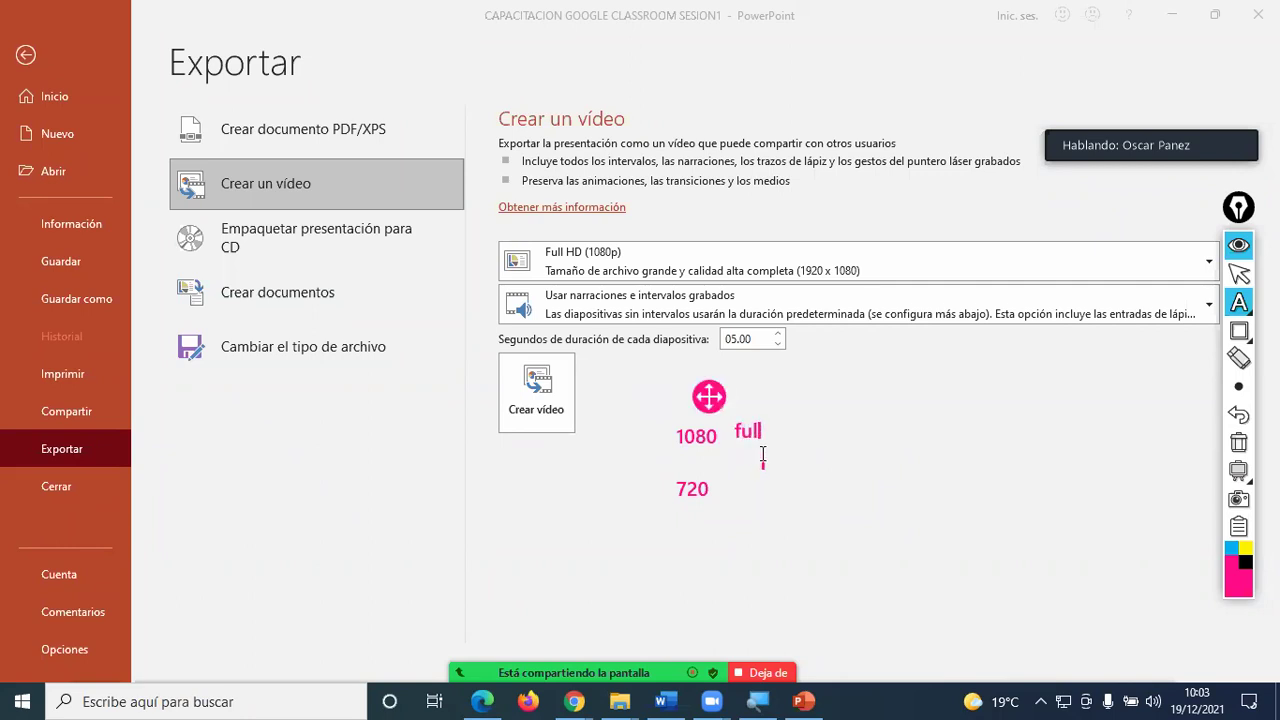
key("BackSpace")
key("BackSpace")
key("BackSpace")
key("BackSpace")
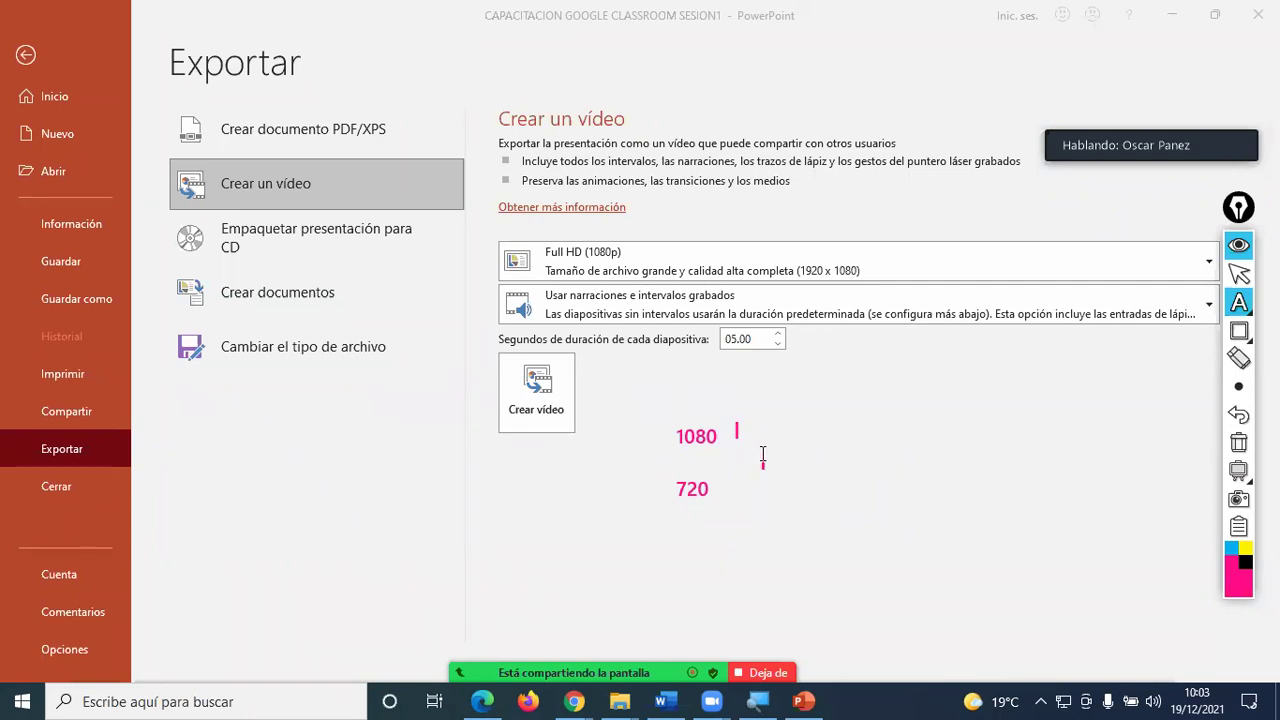
type("Fl")
type("ULL HD")
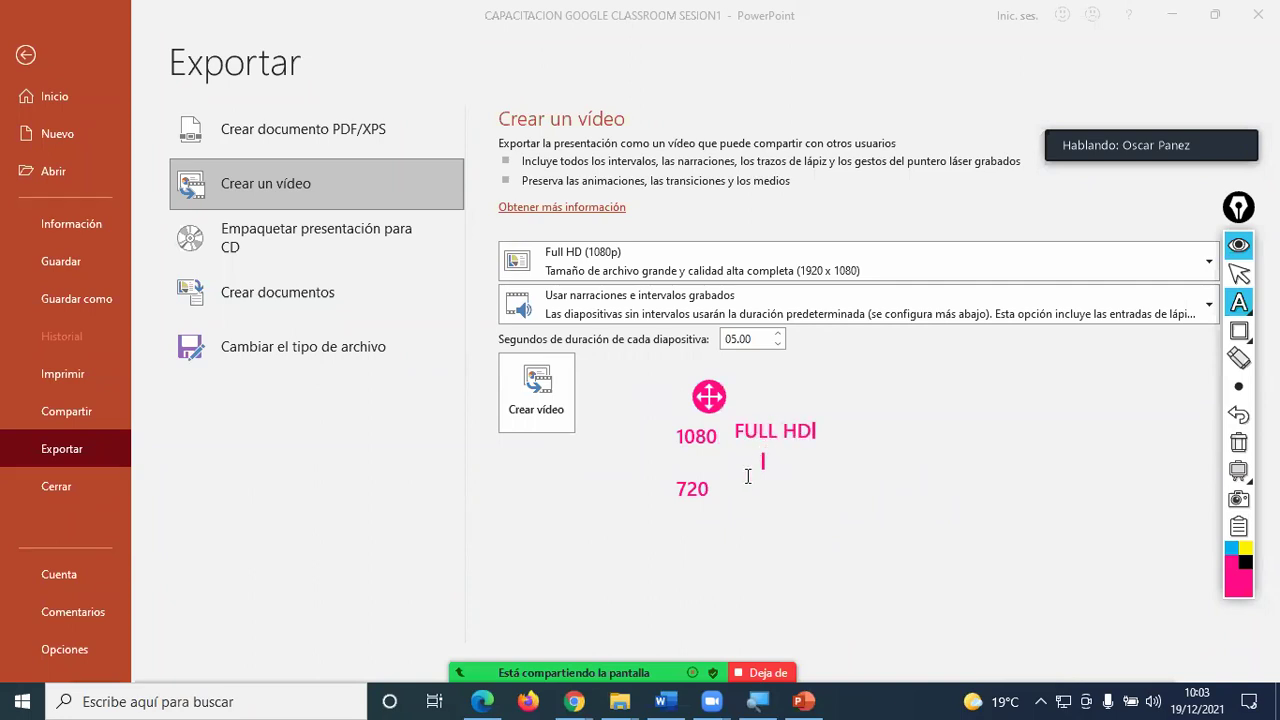
left_click(736, 492)
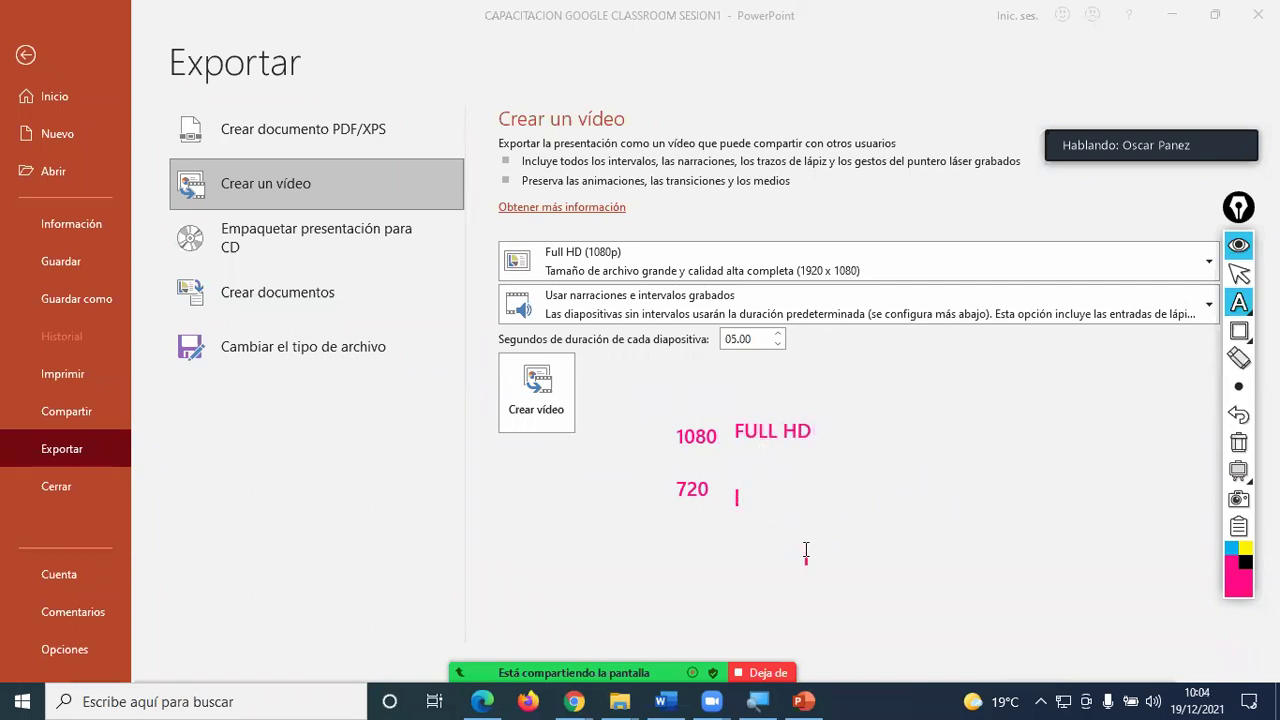
type("HD")
key("Return")
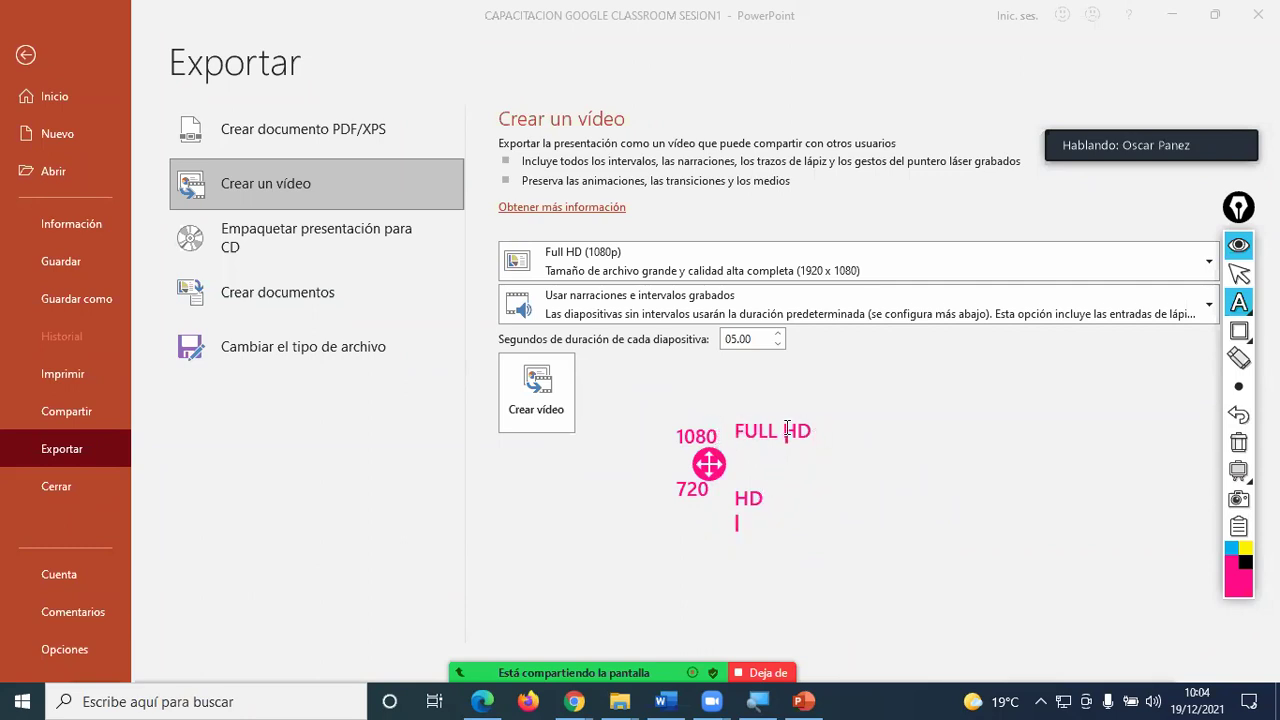
left_click(1239, 443)
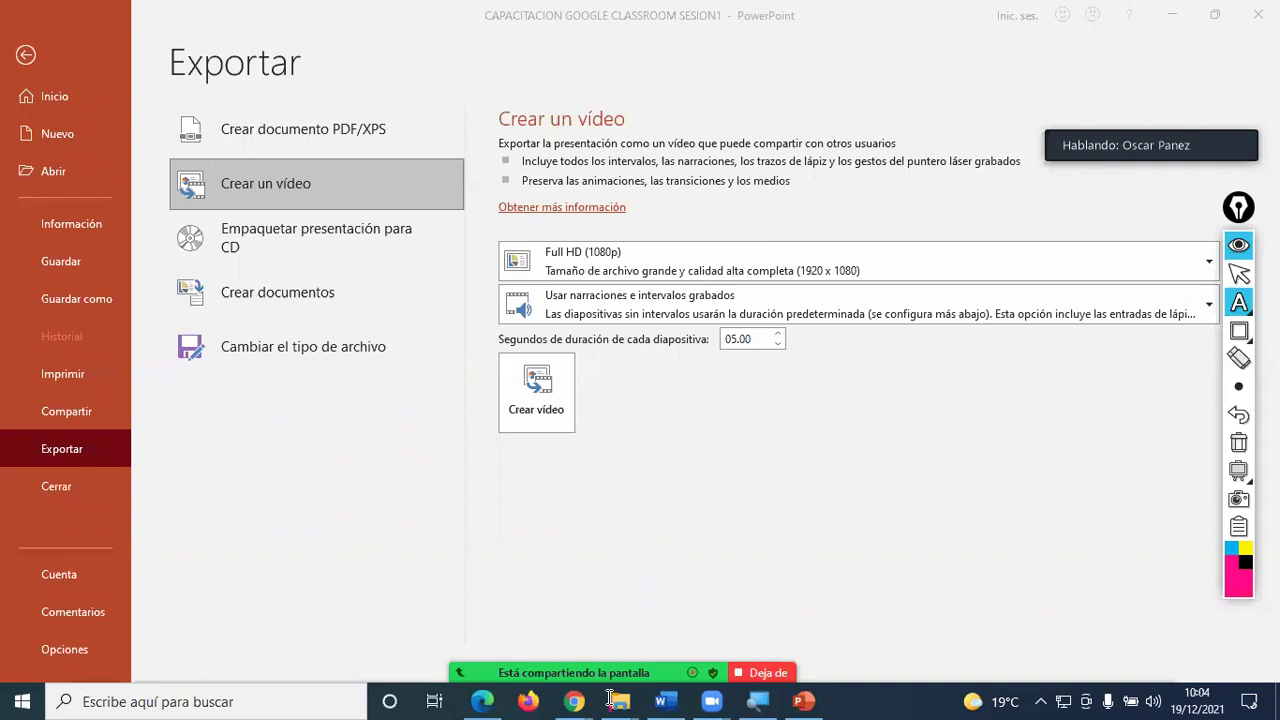
key("Escape")
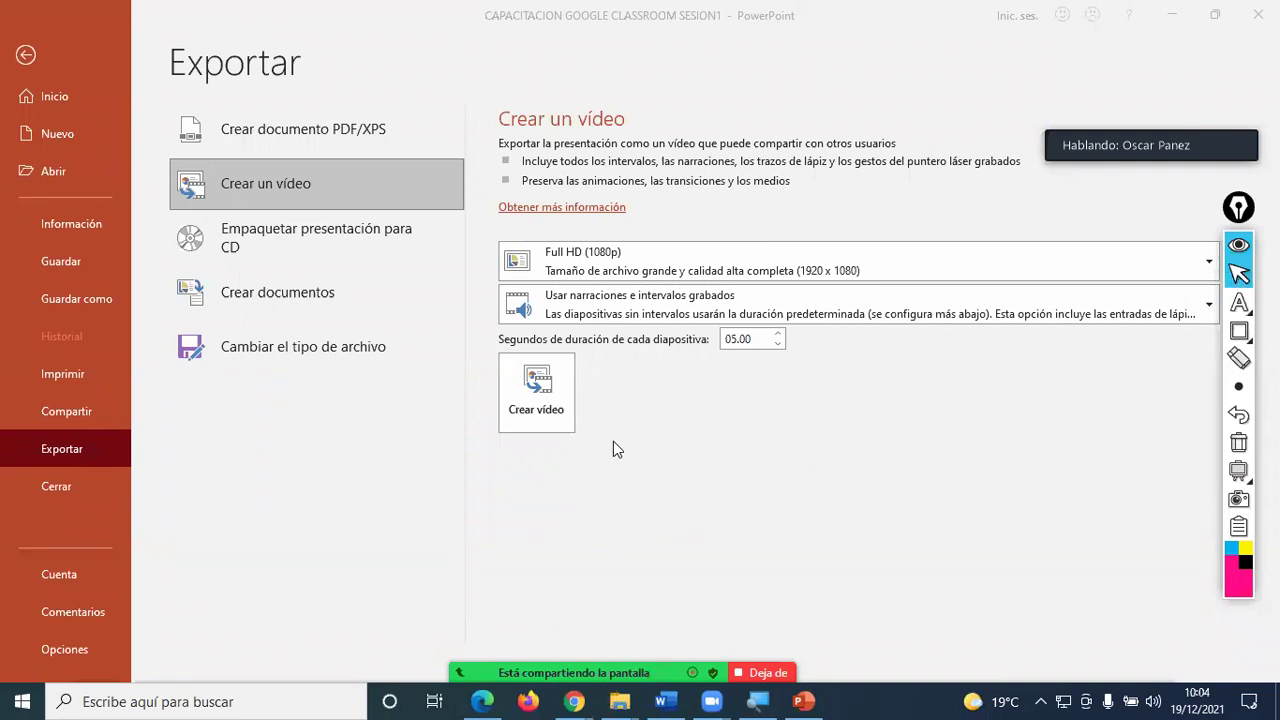
Step: Leave the export page and switch to the GRABAR PANTALLA folder in File Explorer
left_click(447, 454)
key("Escape")
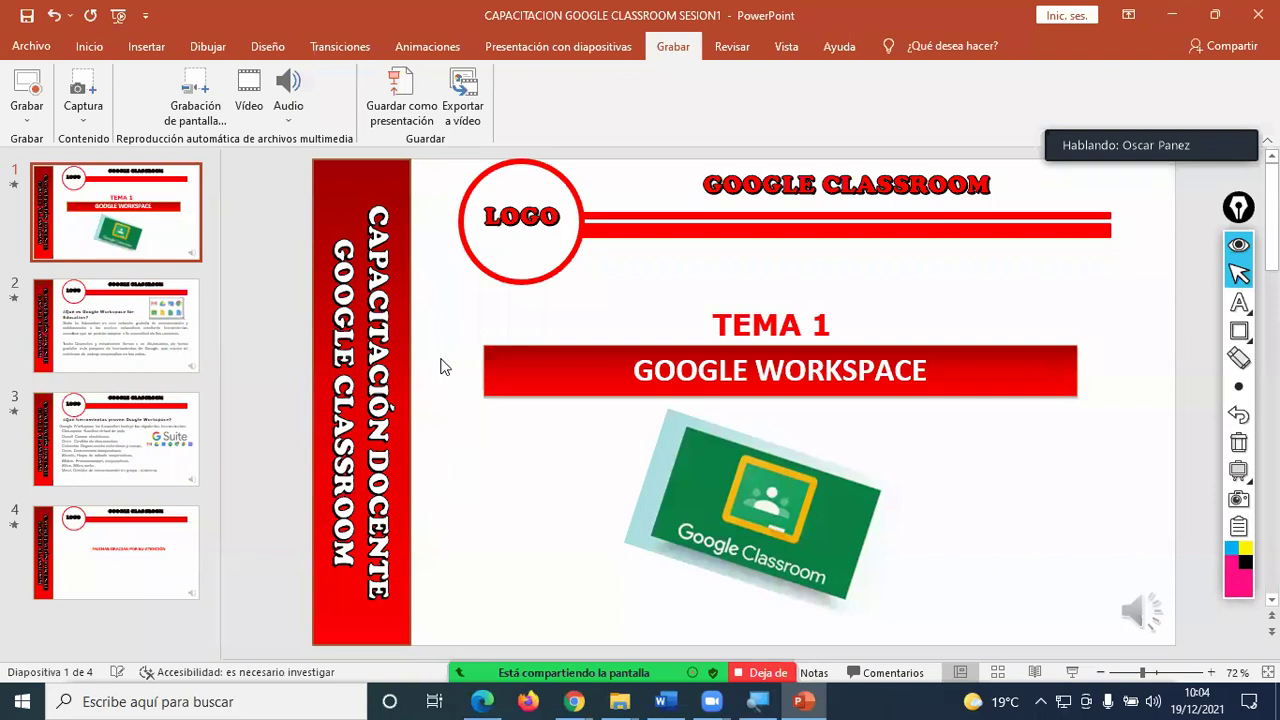
key("alt+Tab")
Step: Play the exported SESION1 MP4 full screen, then close the video player
double_click(293, 124)
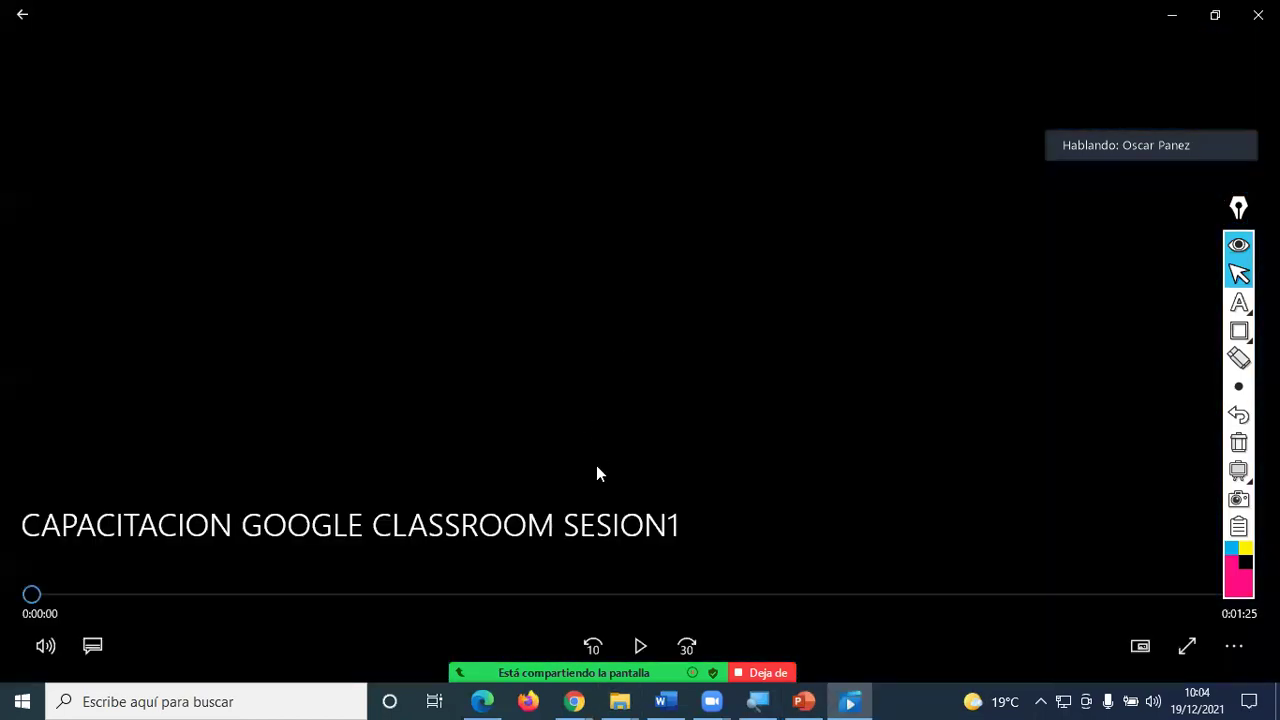
double_click(596, 465)
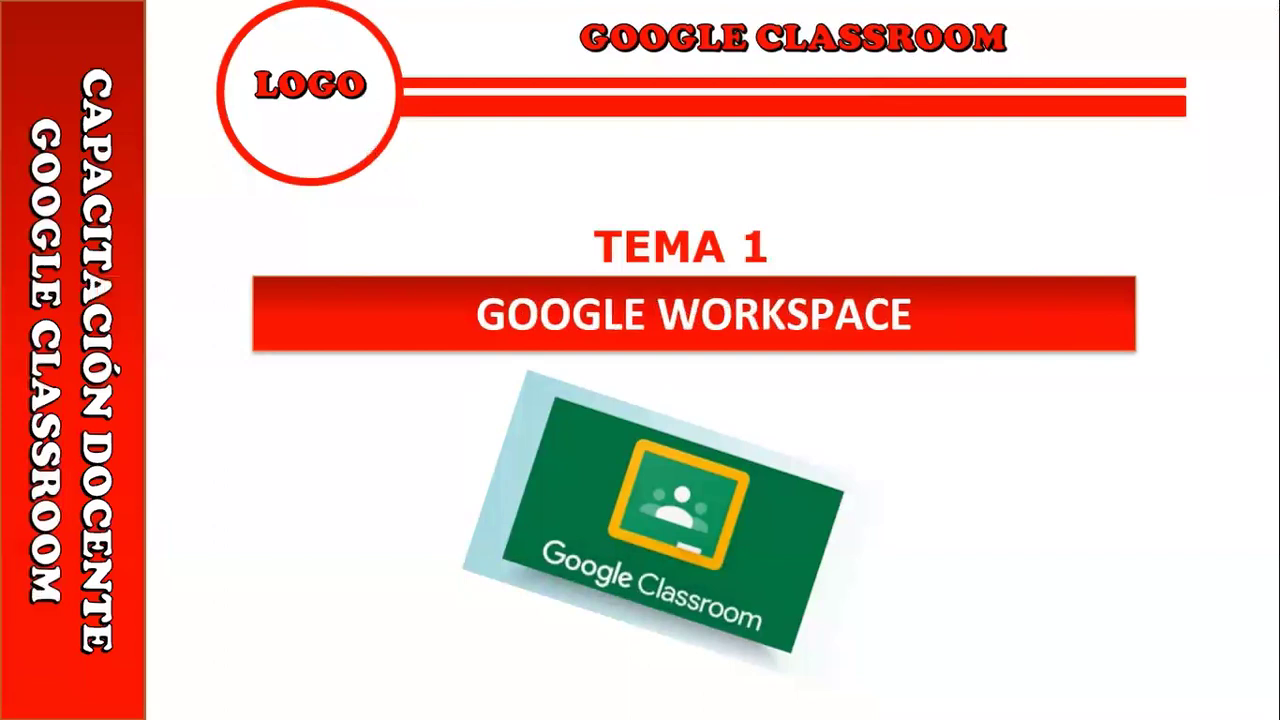
mouse_move(545, 508)
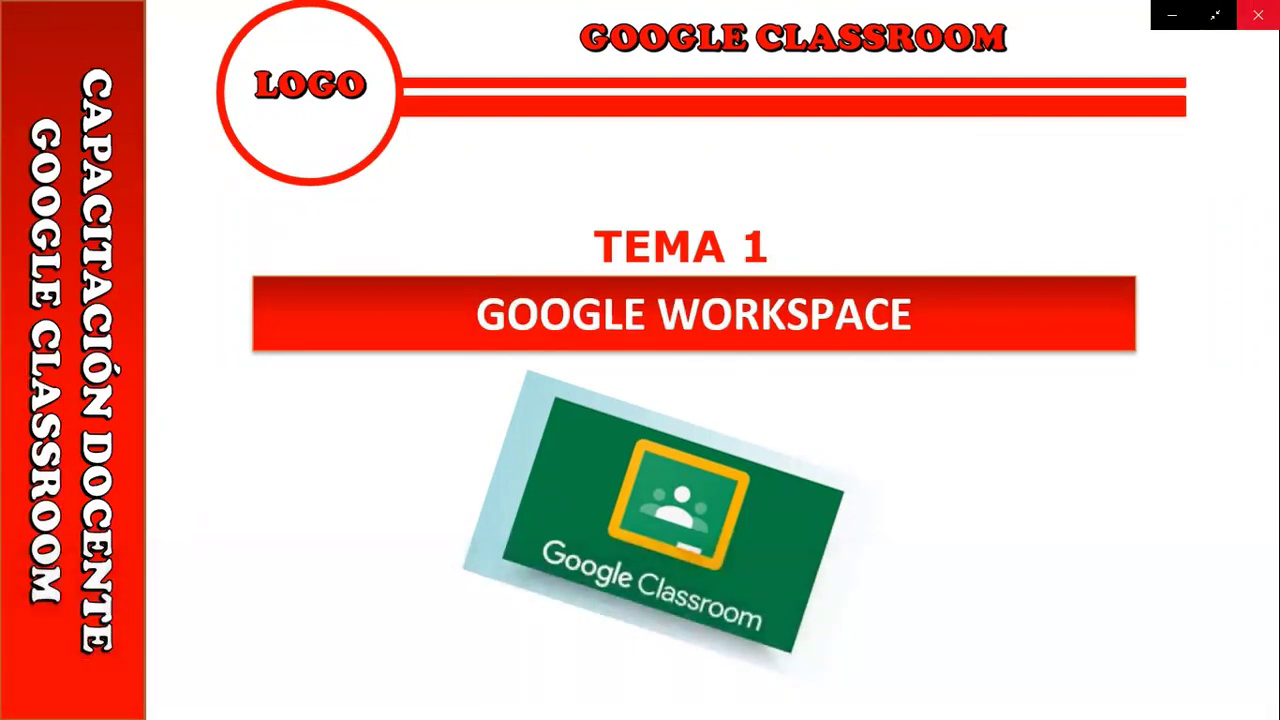
left_click(1257, 14)
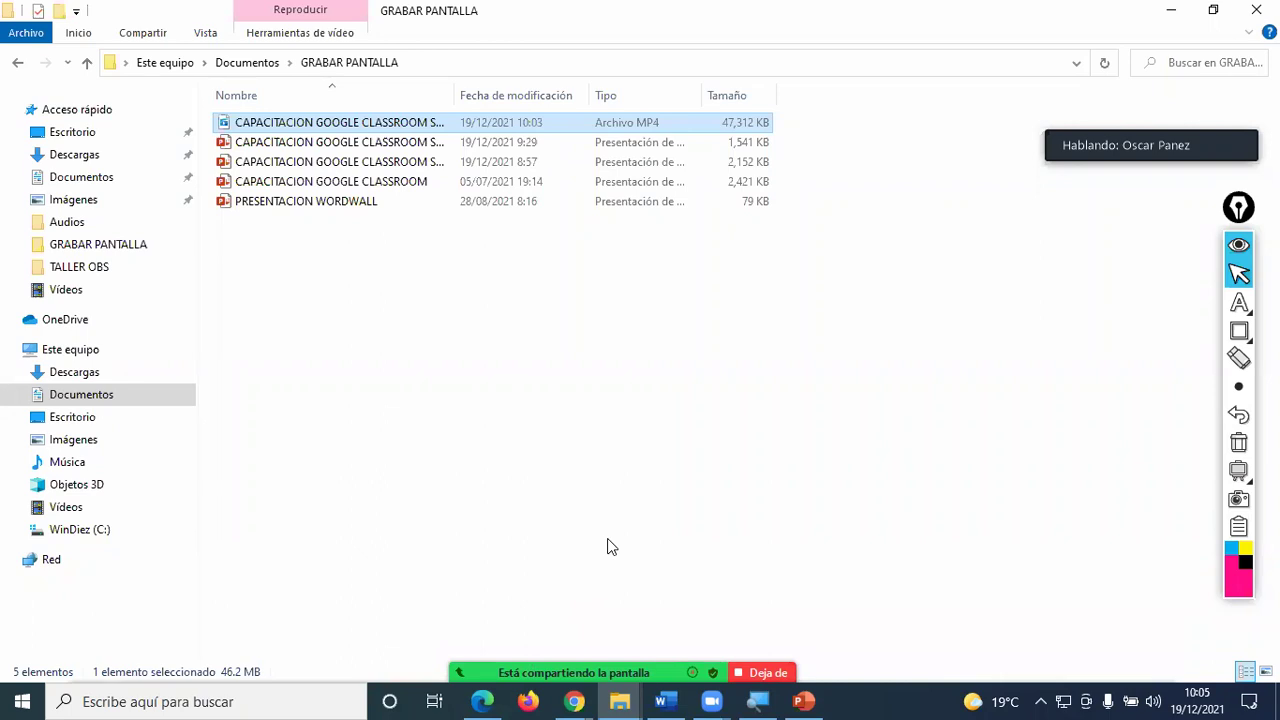
Step: Deselect the MP4 in Explorer and bring the SESION1 presentation back to front from the taskbar
key("alt+h")
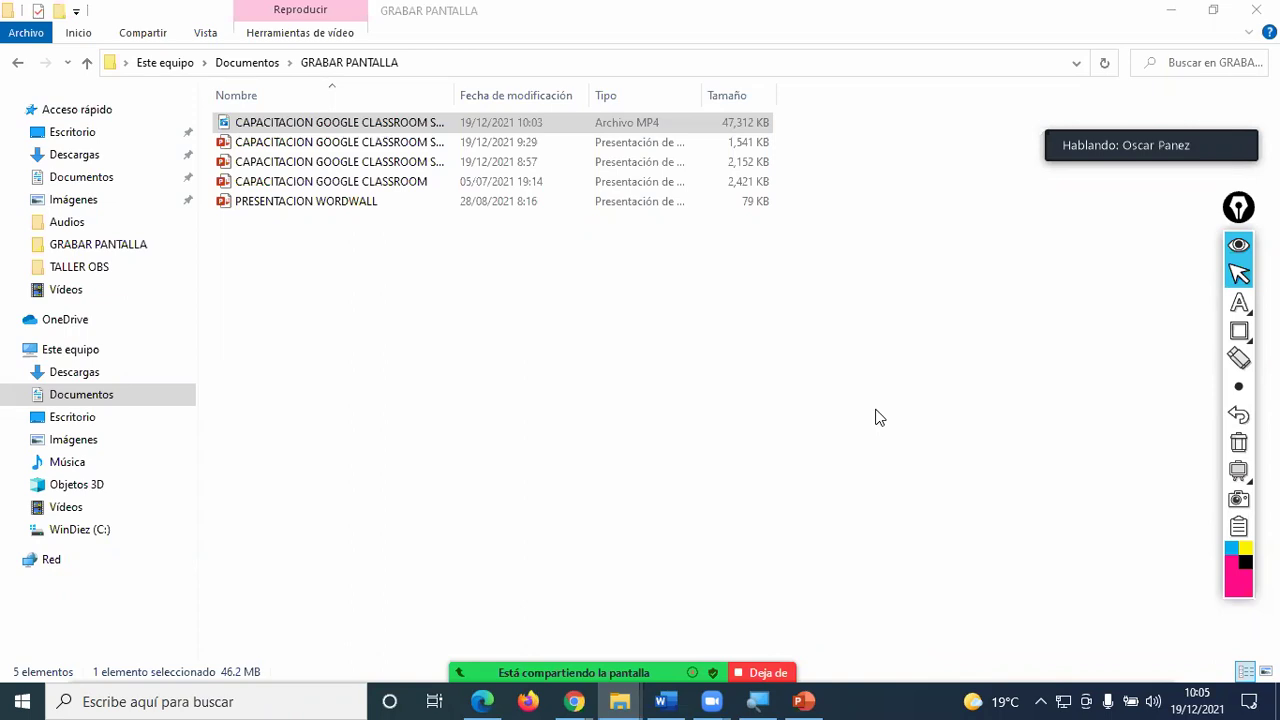
left_click(800, 457)
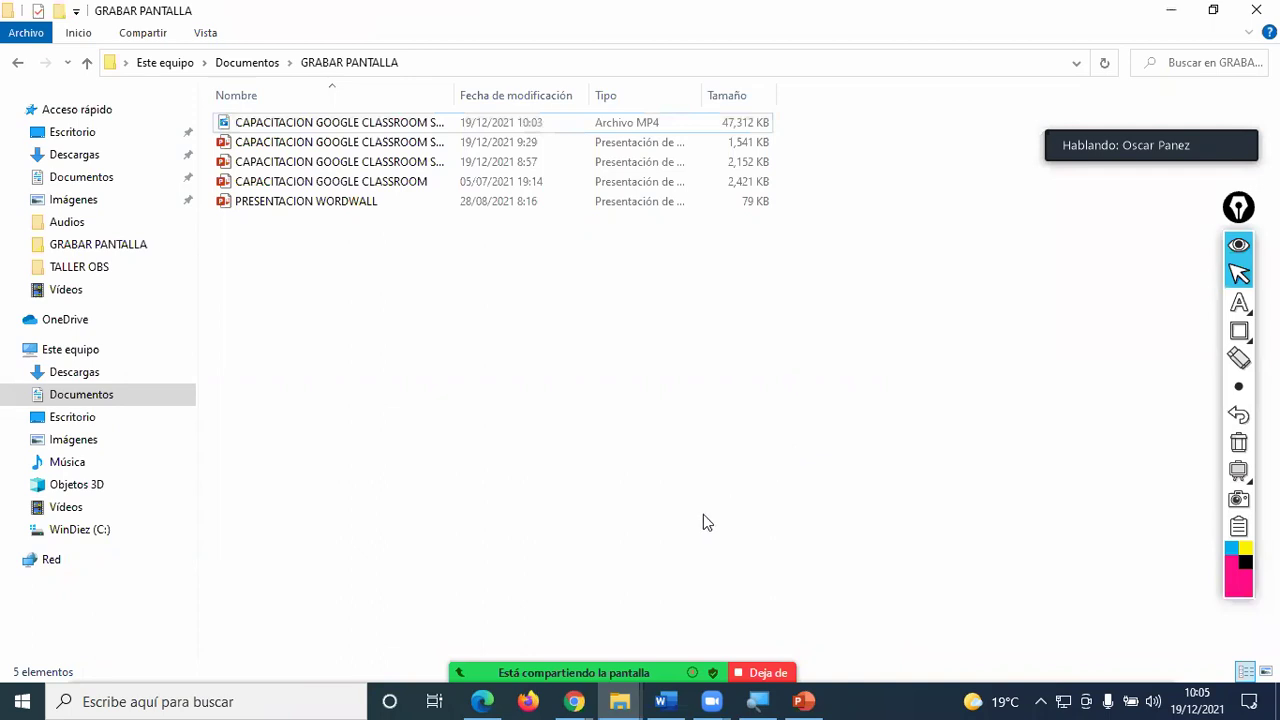
left_click(806, 701)
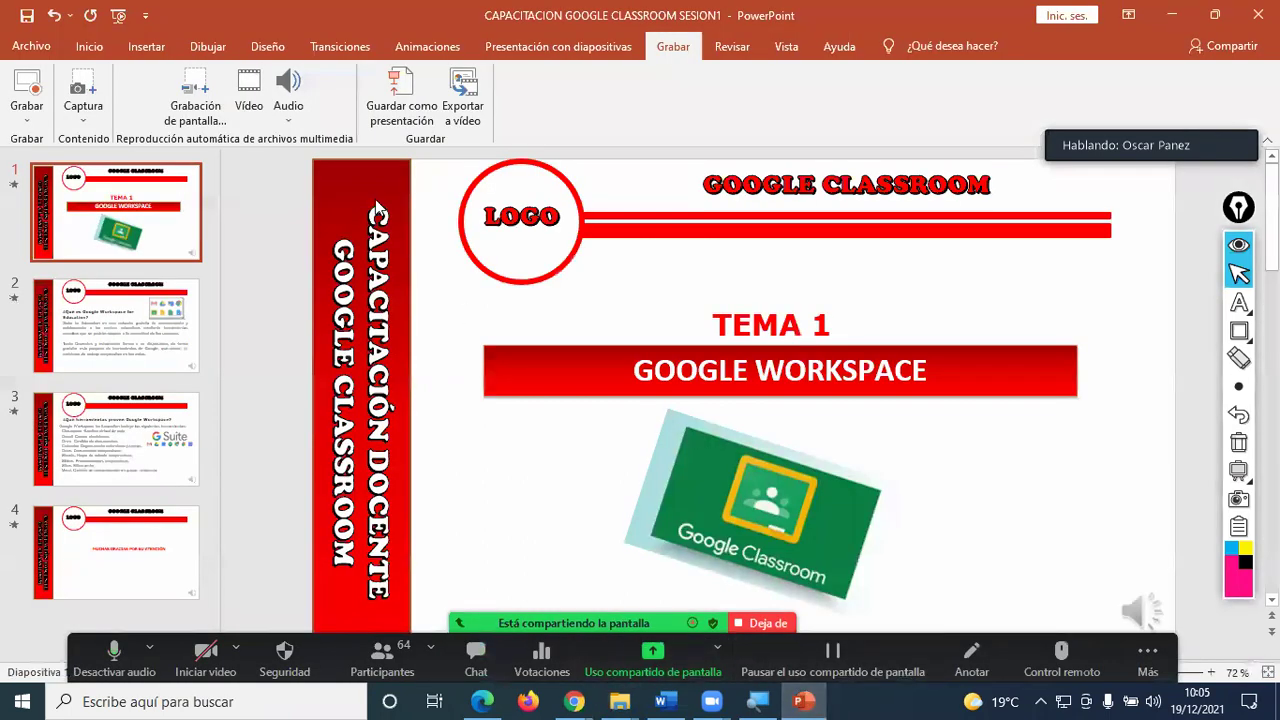
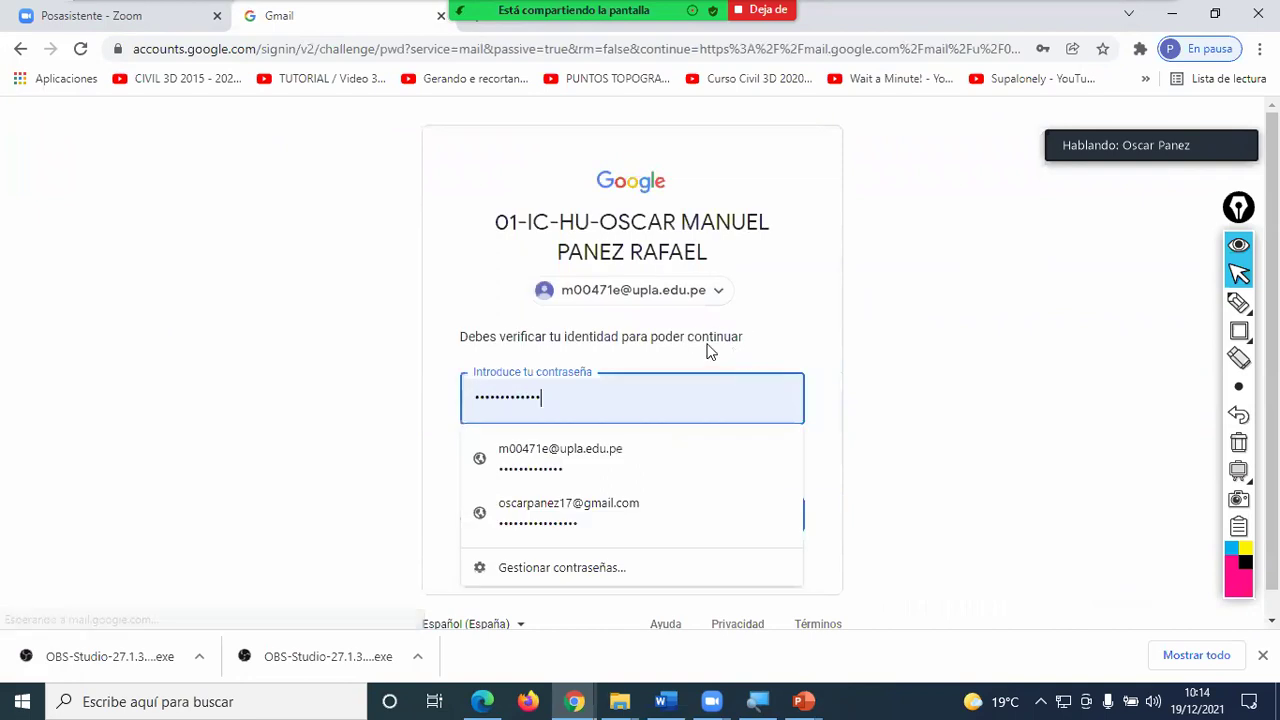
Step: Switch to a different Gmail account in the chooser and enter its password
left_click(718, 289)
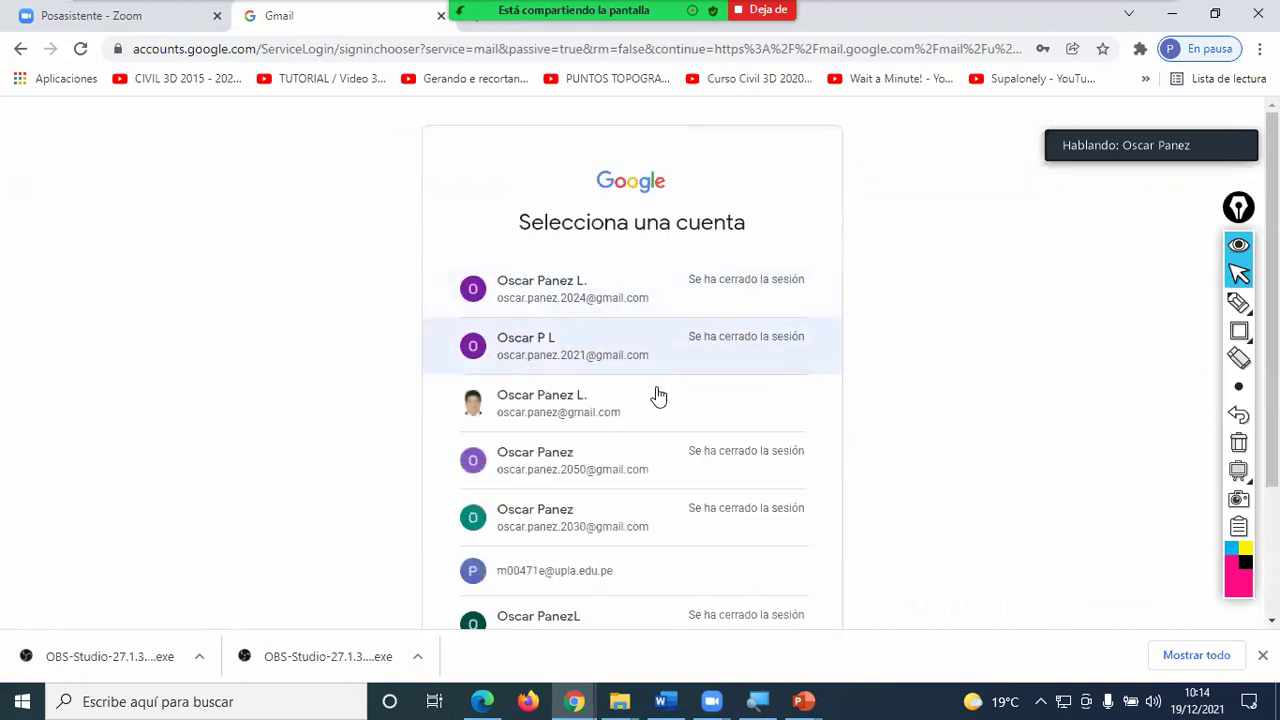
left_click(600, 476)
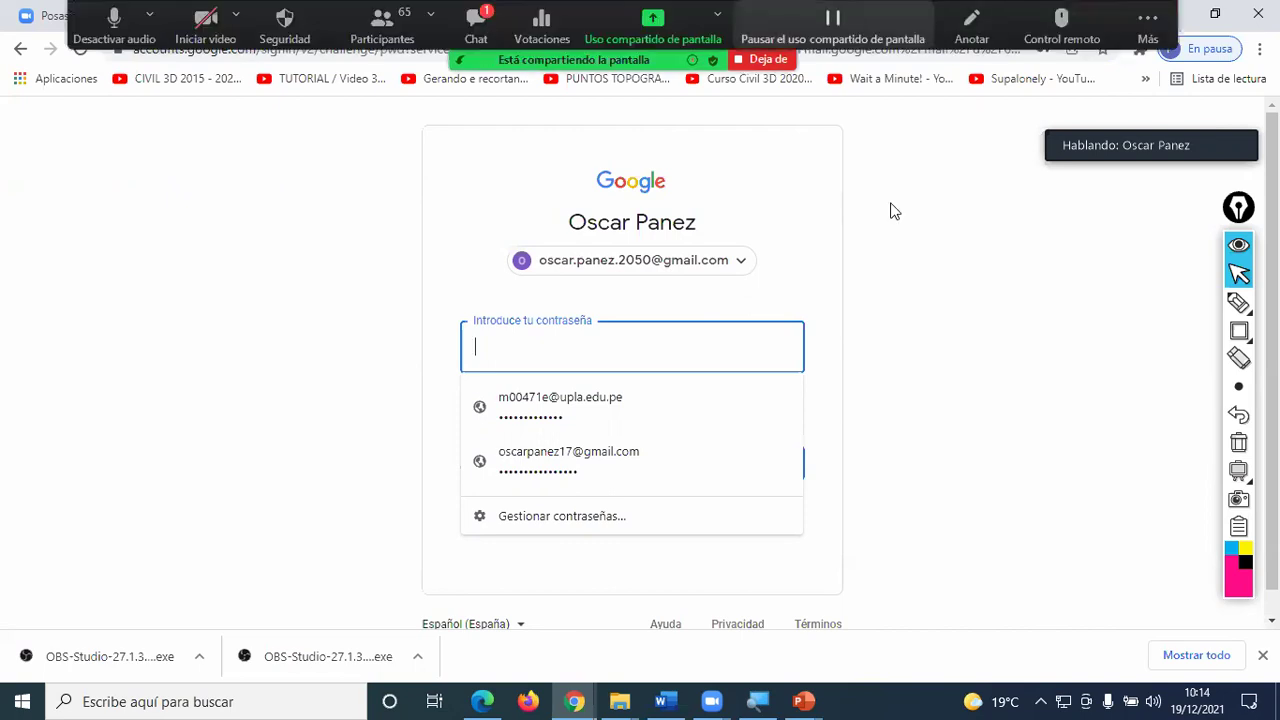
key("alt+h")
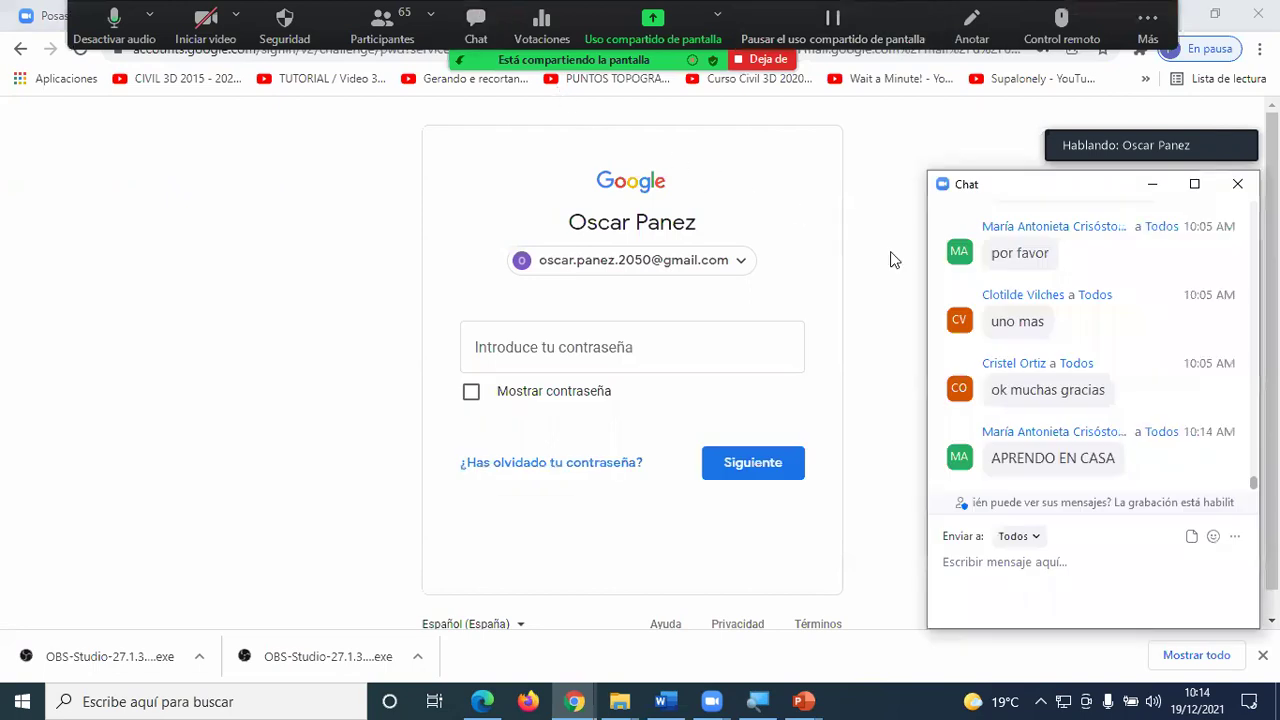
key("alt+h")
left_click(657, 348)
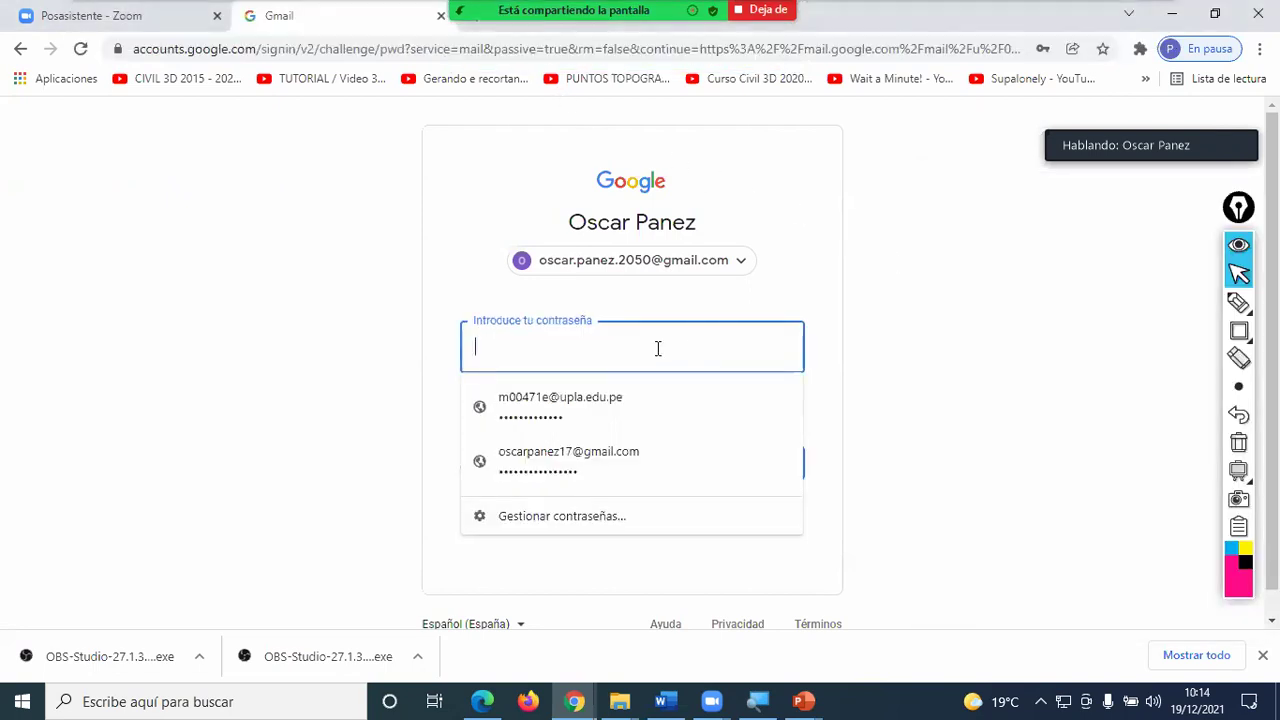
type("••••")
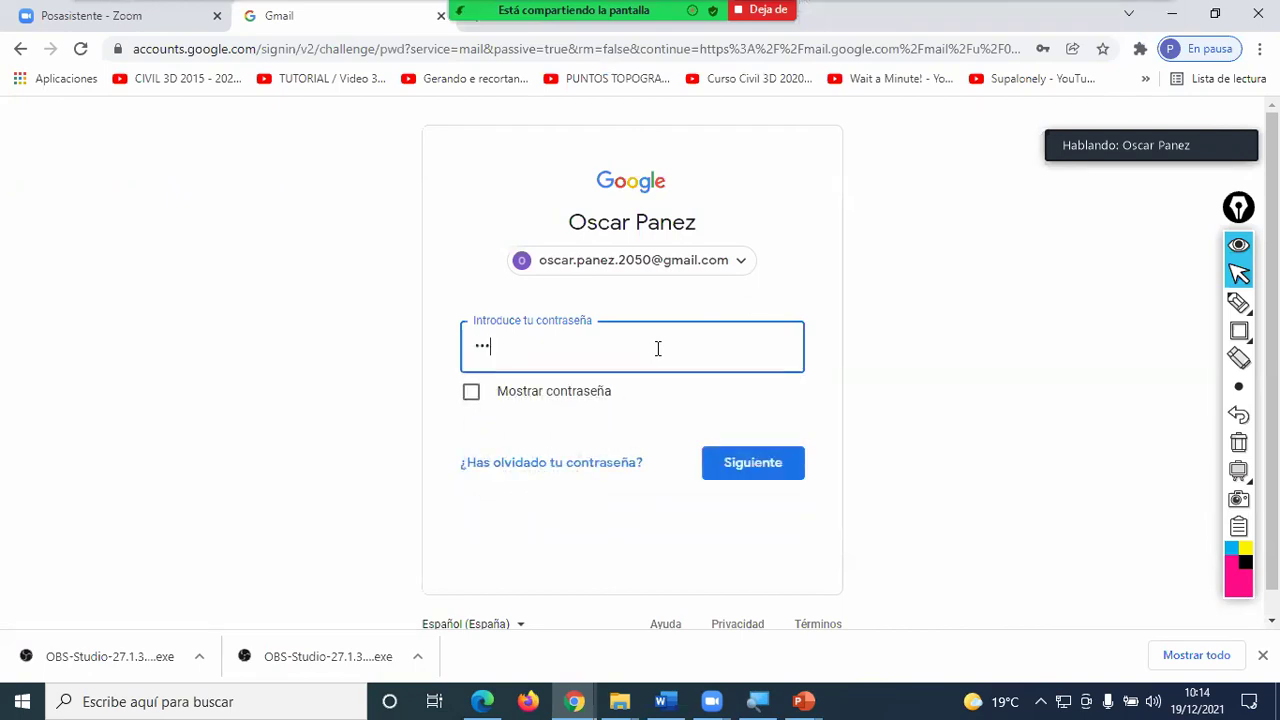
type("•••••")
Step: Retype and submit the password several times, then go back to the account chooser after the rejections
left_click_drag(577, 349, 435, 347)
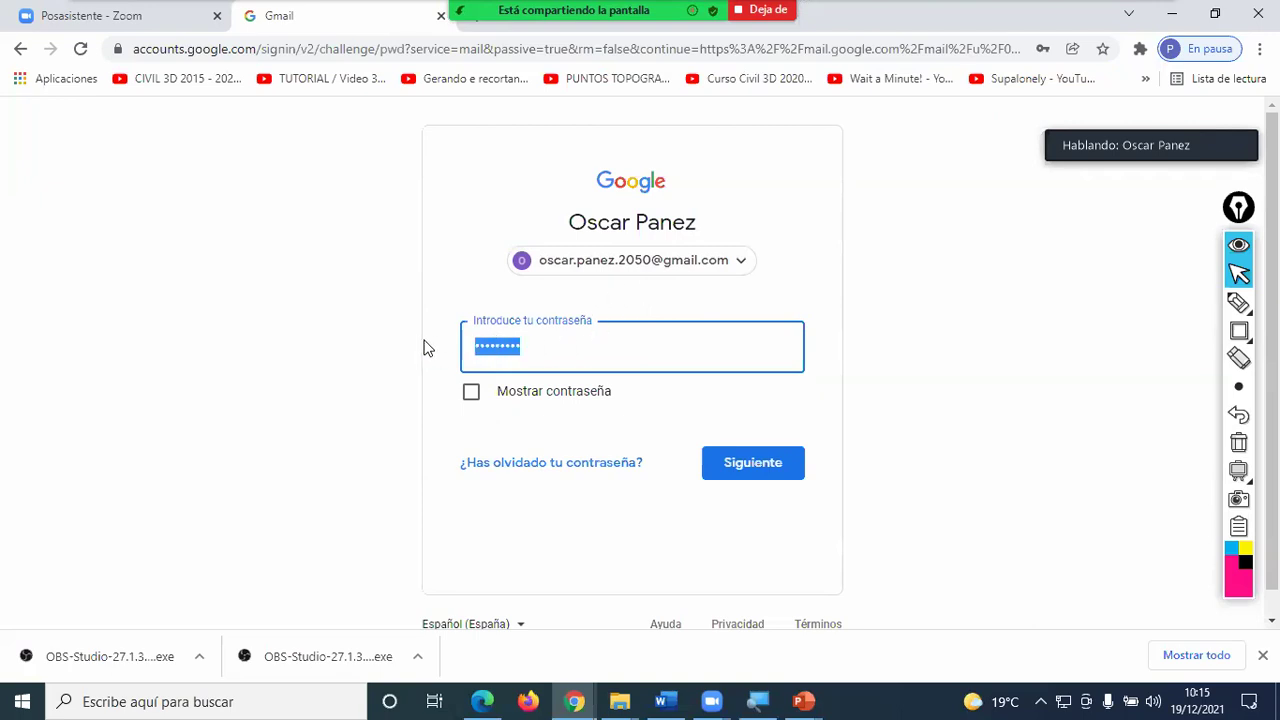
left_click(537, 352)
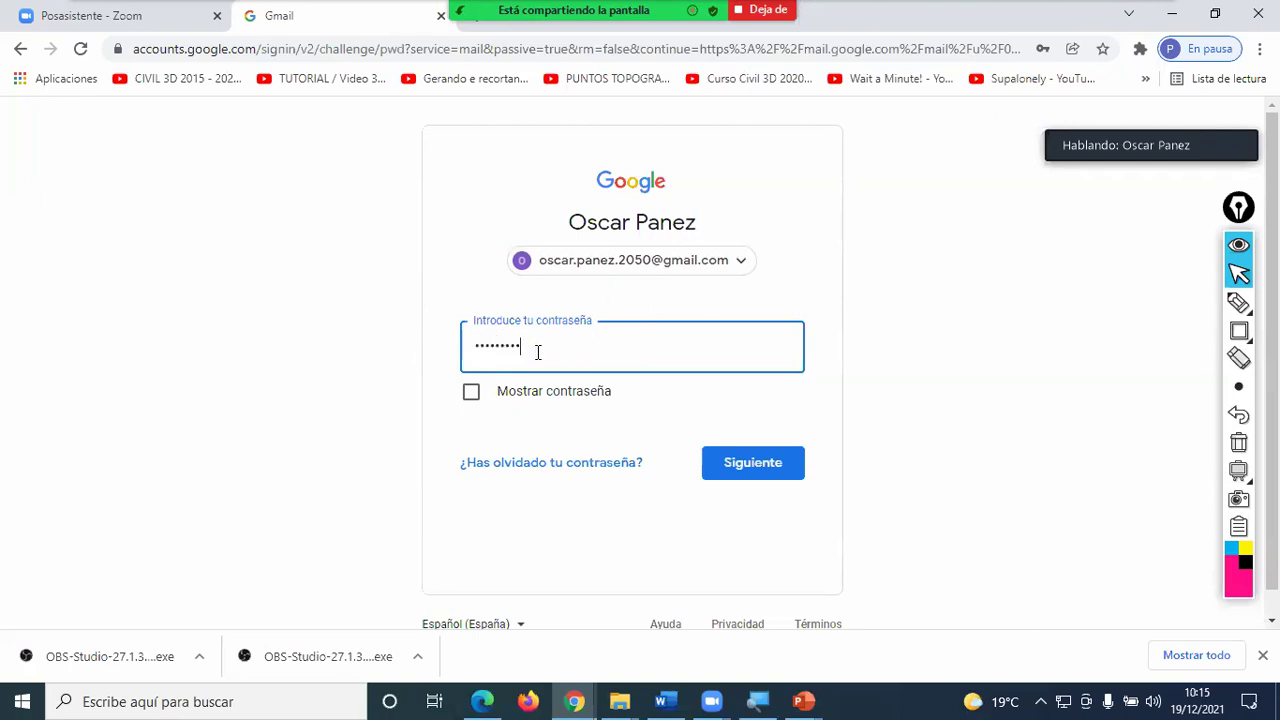
double_click(537, 352)
type("•••••••••")
key("Return")
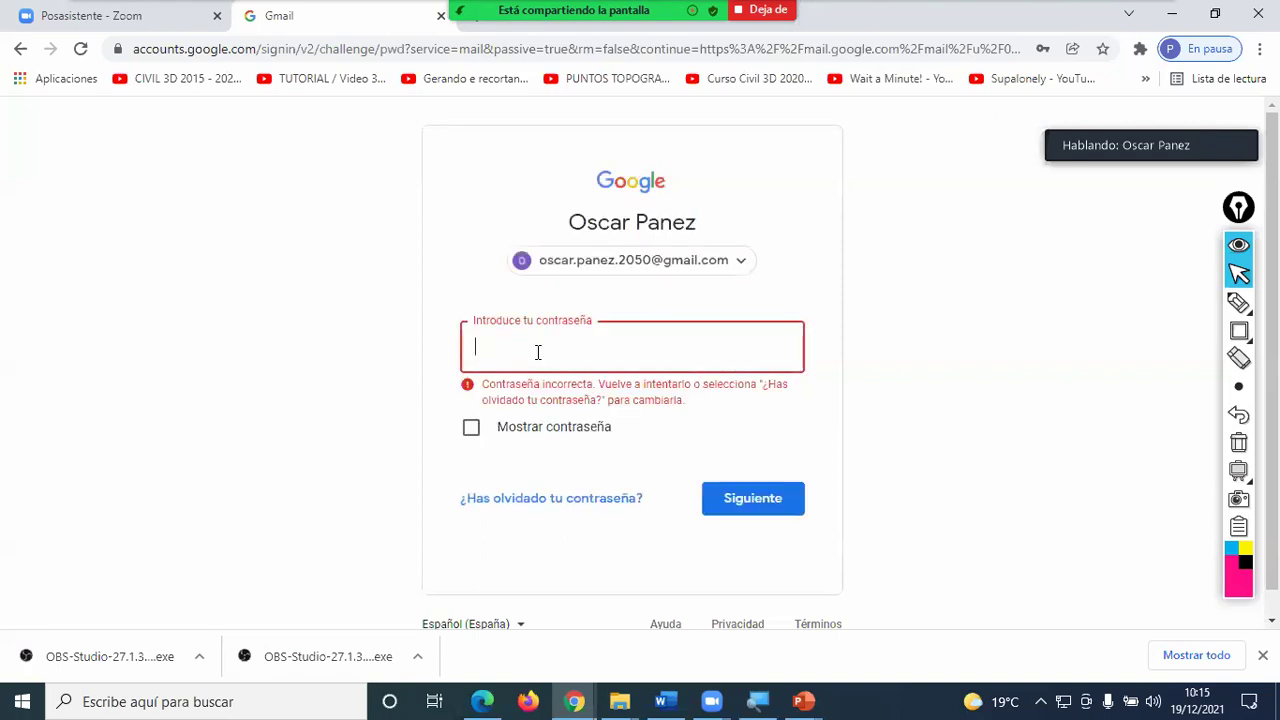
type("•••••••••")
key("Return")
type("••••••••")
key("Return")
left_click(684, 259)
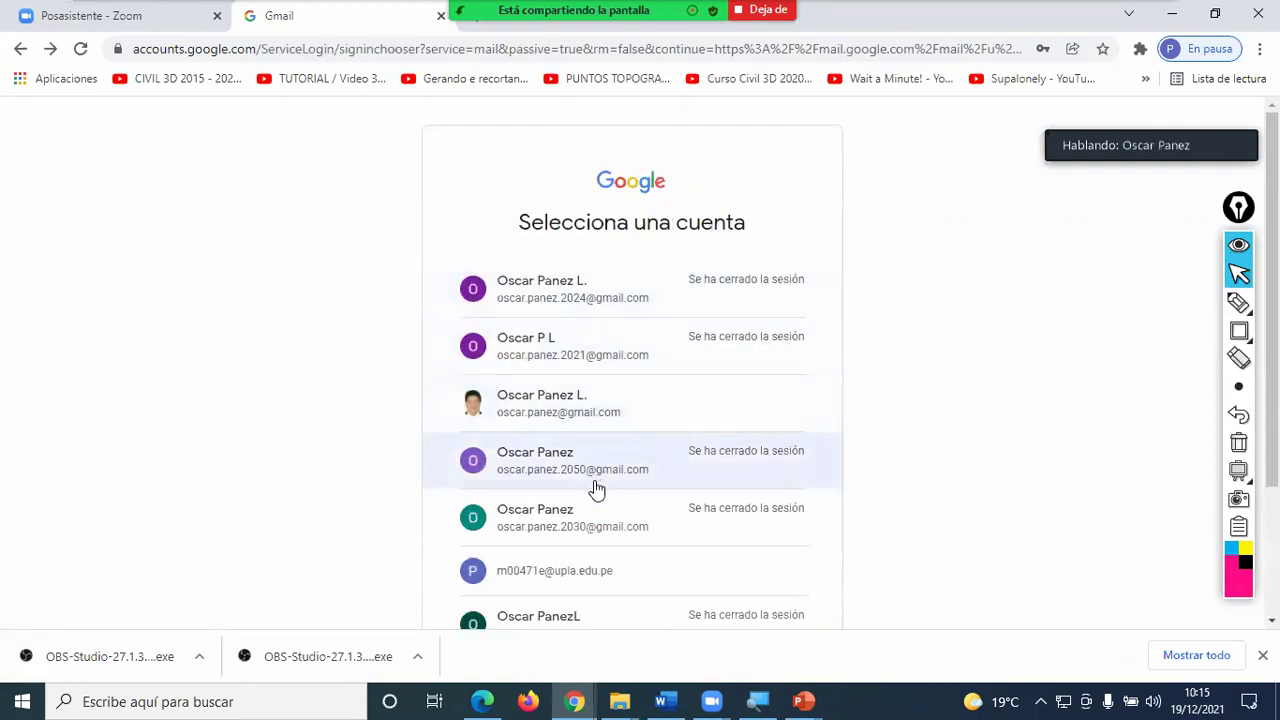
Step: Pick another Gmail account and submit its password, retrying after the error until the inbox opens
left_click(594, 519)
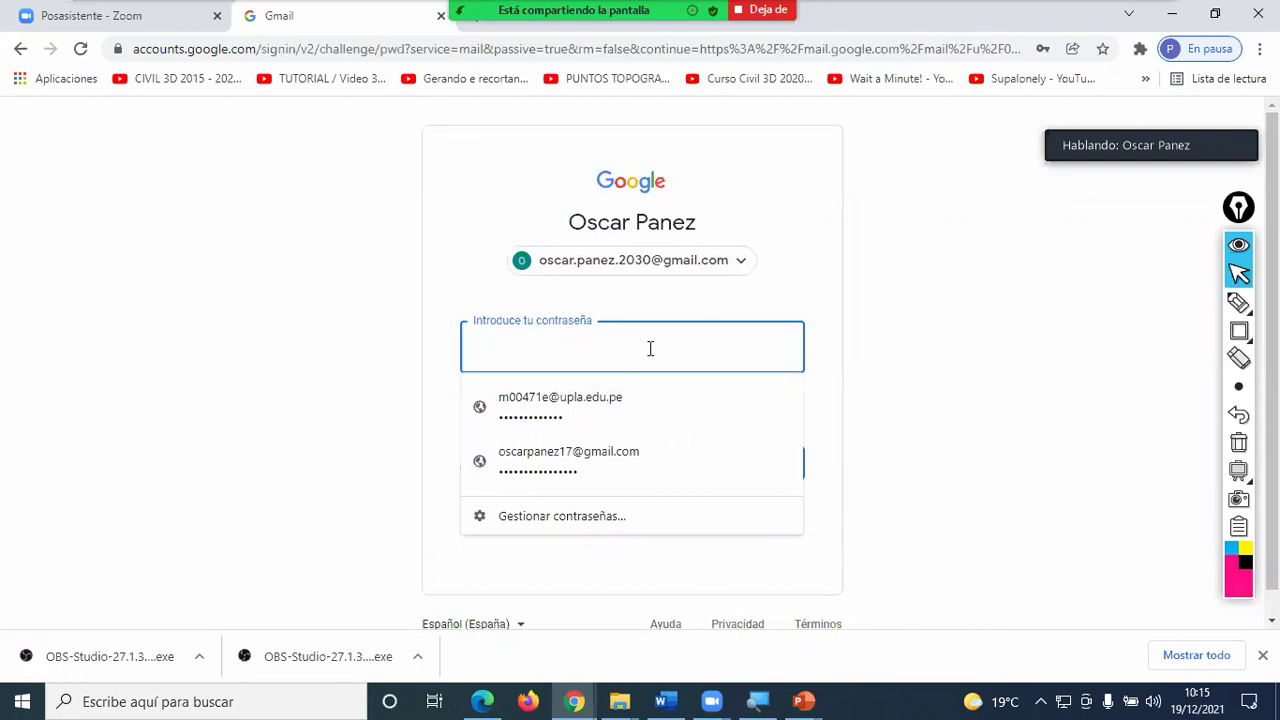
type("••••")
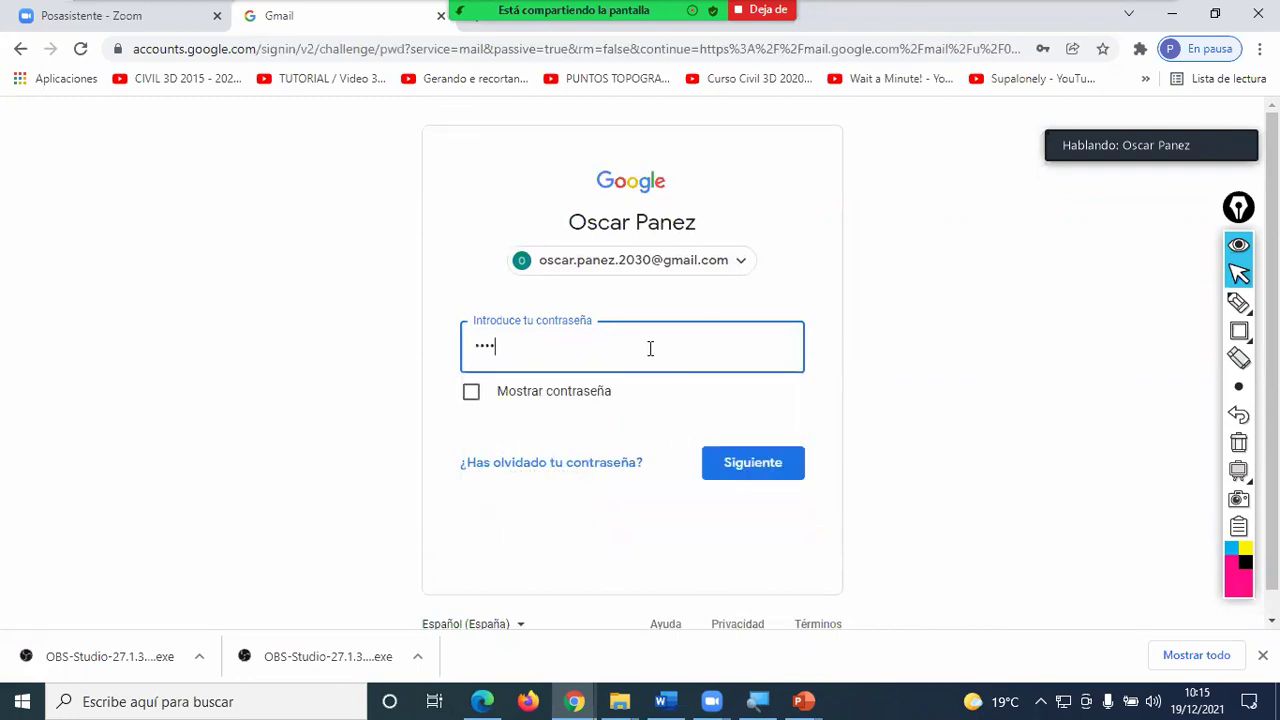
type("•••••")
key("Right")
key("Right")
key("Right")
key("Right")
key("Right")
key("Right")
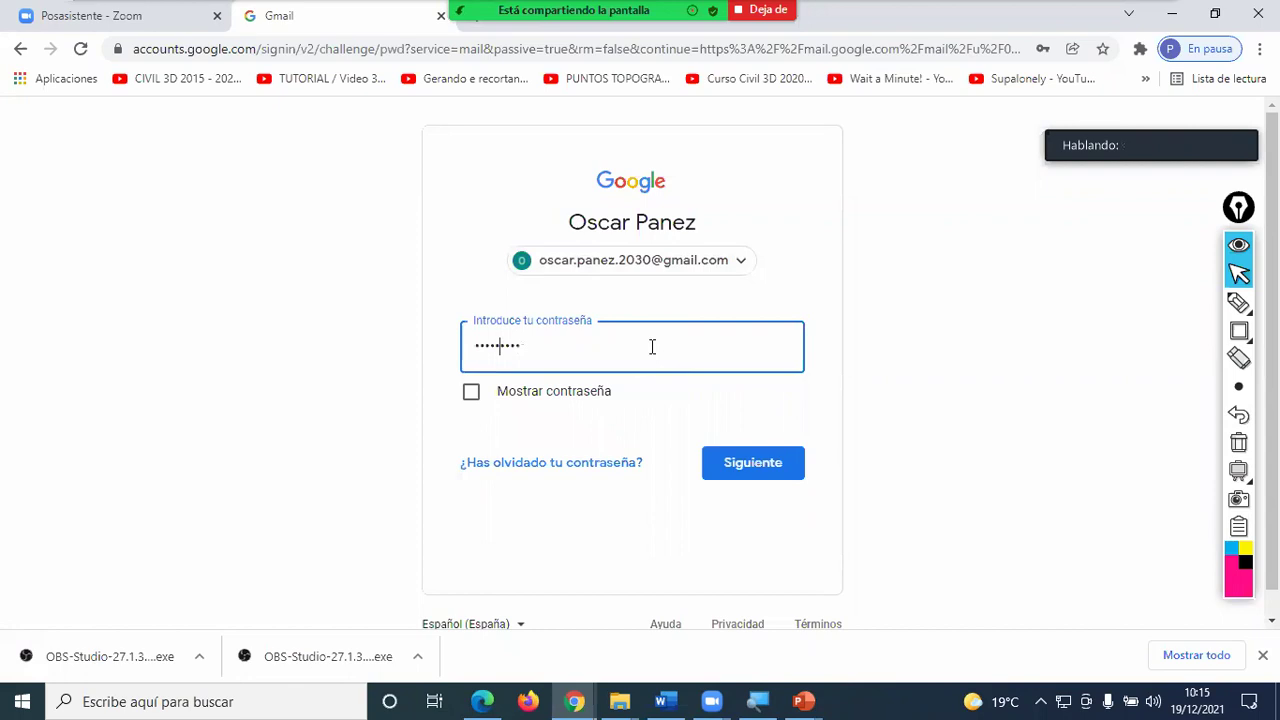
key("Right")
key("Return")
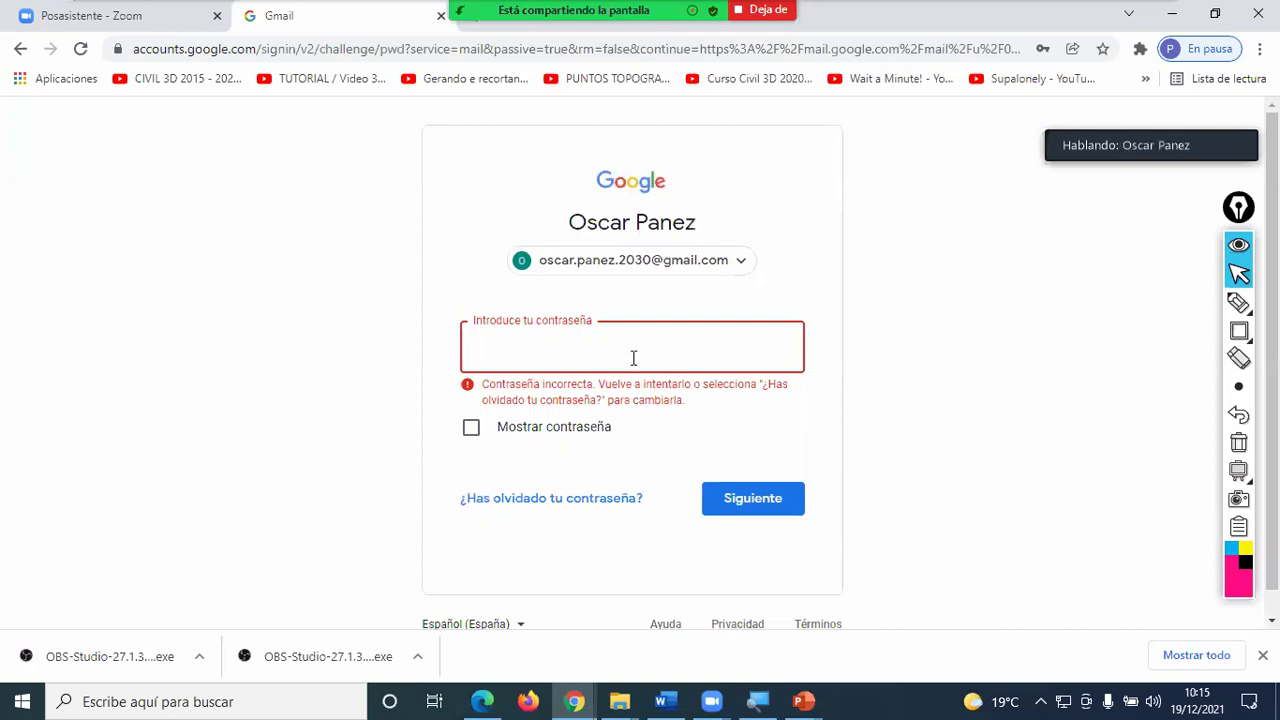
type("*********")
key("Return")
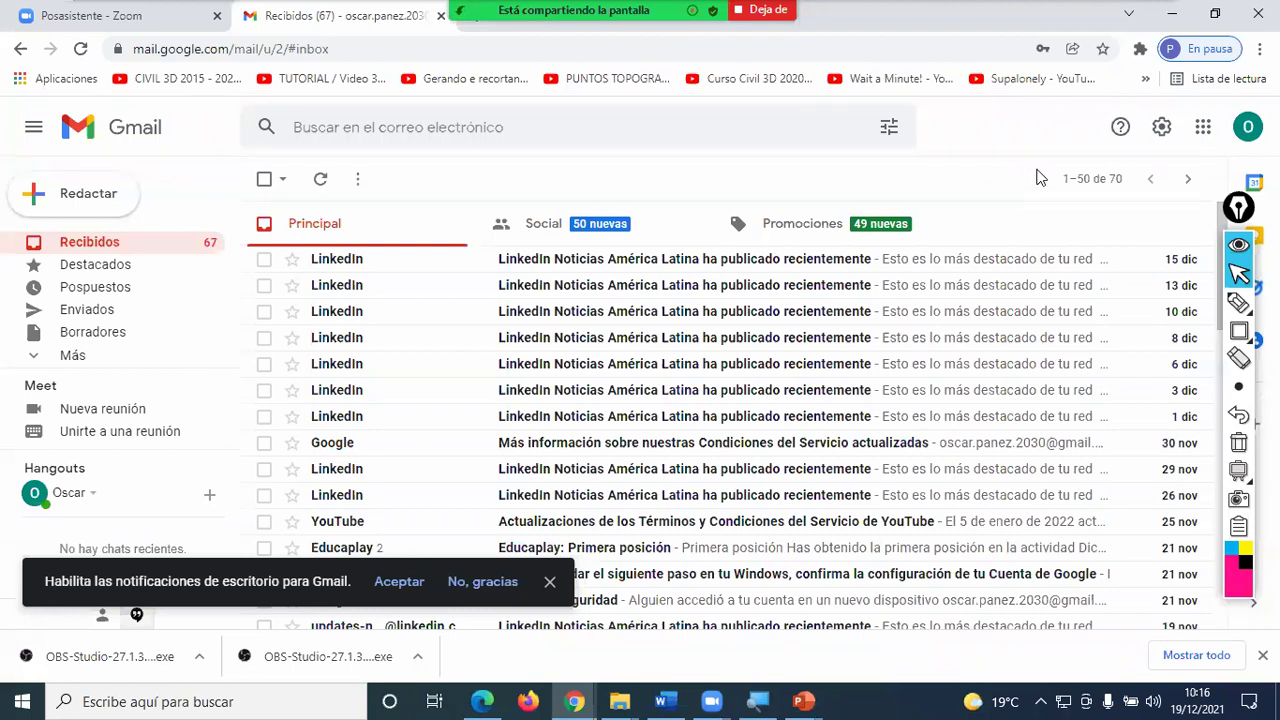
Step: Launch Google Drive from Gmail's Google Apps grid in a new tab
left_click(1093, 178)
left_click(1016, 184)
left_click(1204, 132)
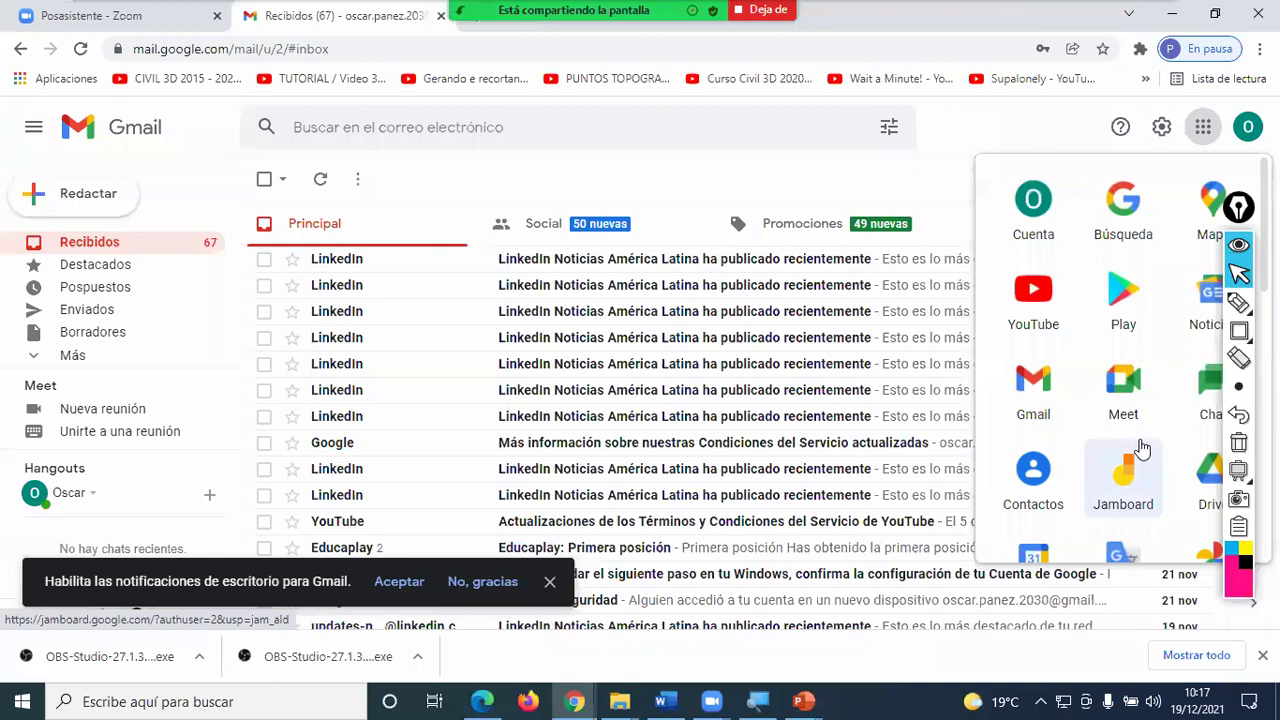
left_click(1245, 235)
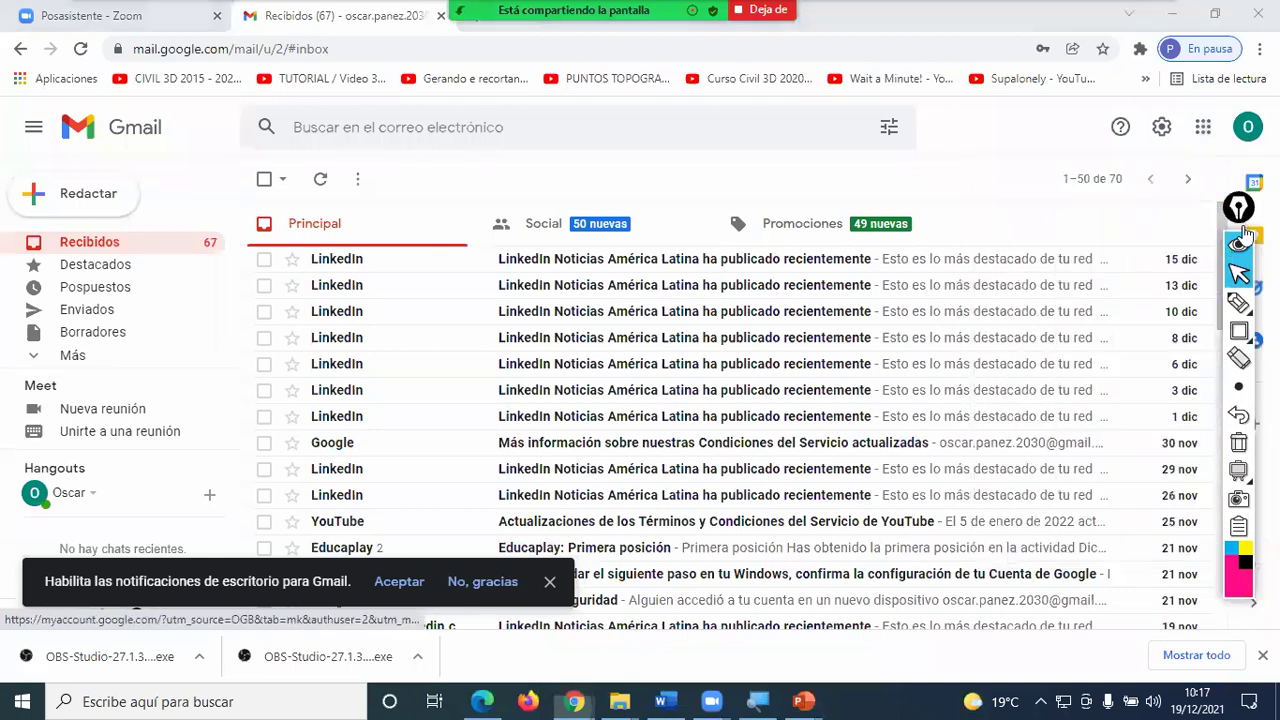
left_click(1204, 127)
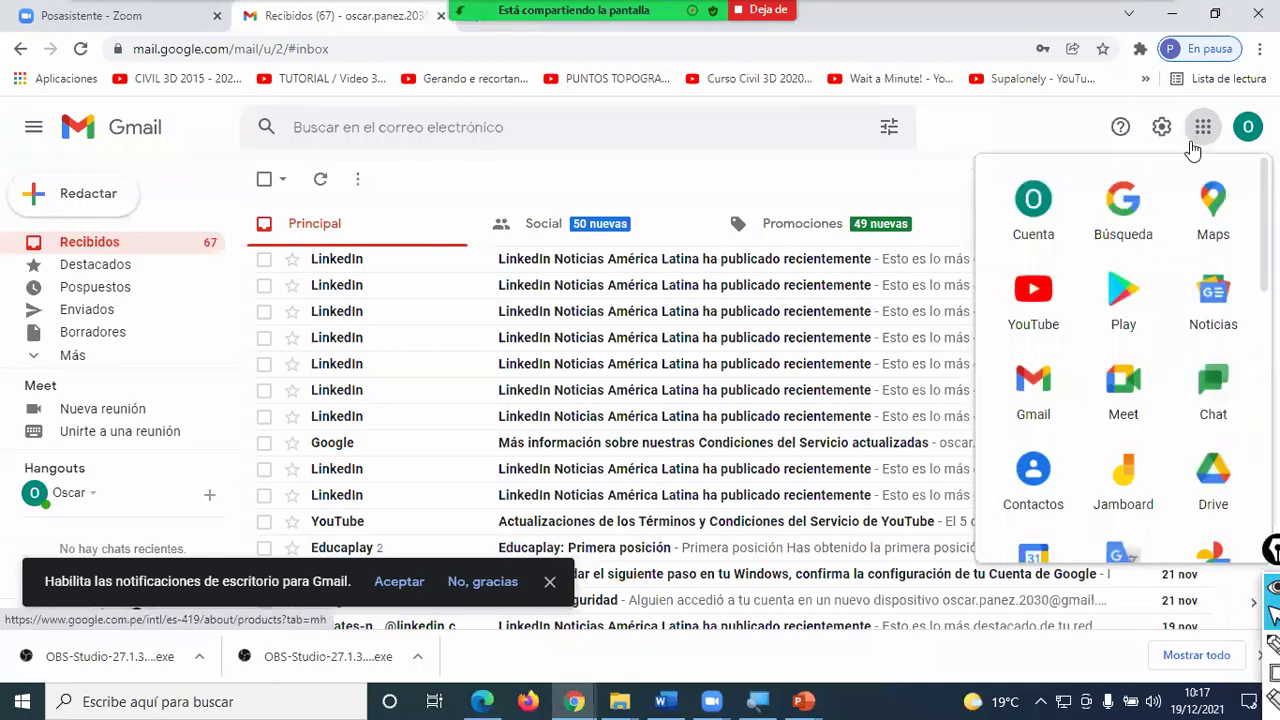
left_click(1214, 482)
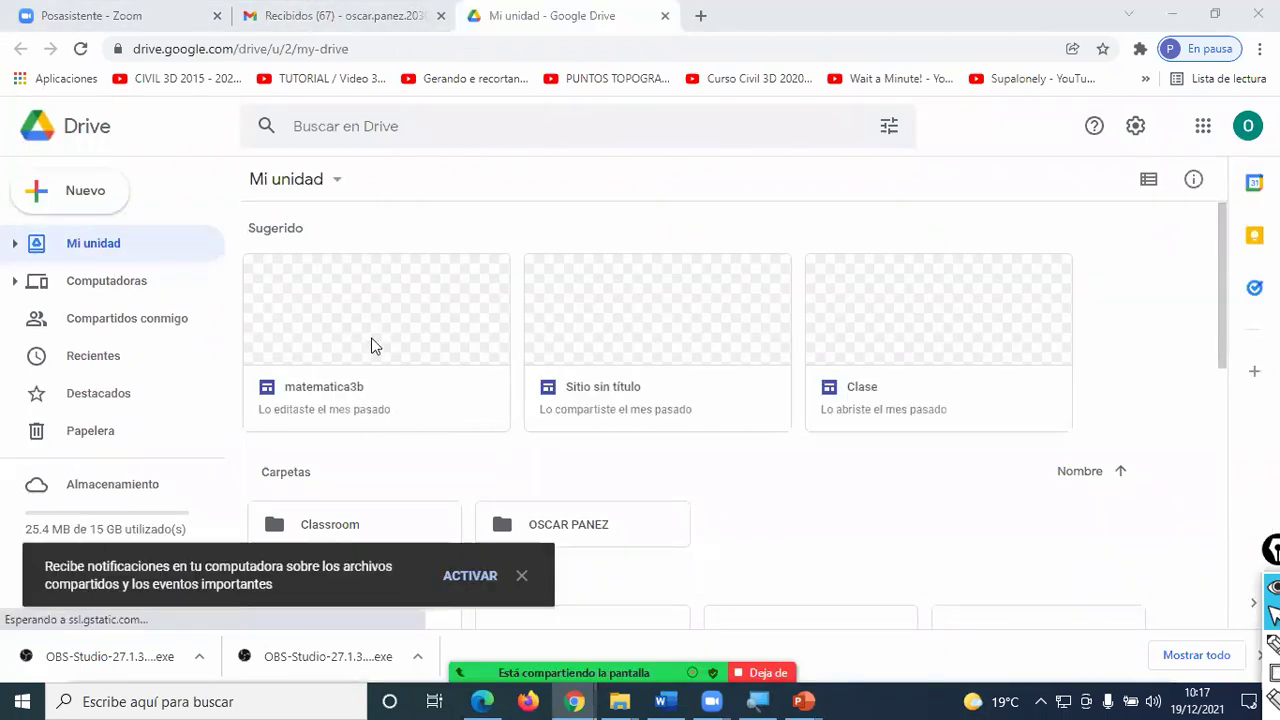
Step: Dismiss the notifications prompt, box Mi unidad with a Zoom annotation, and open the Nuevo menu
left_click(522, 577)
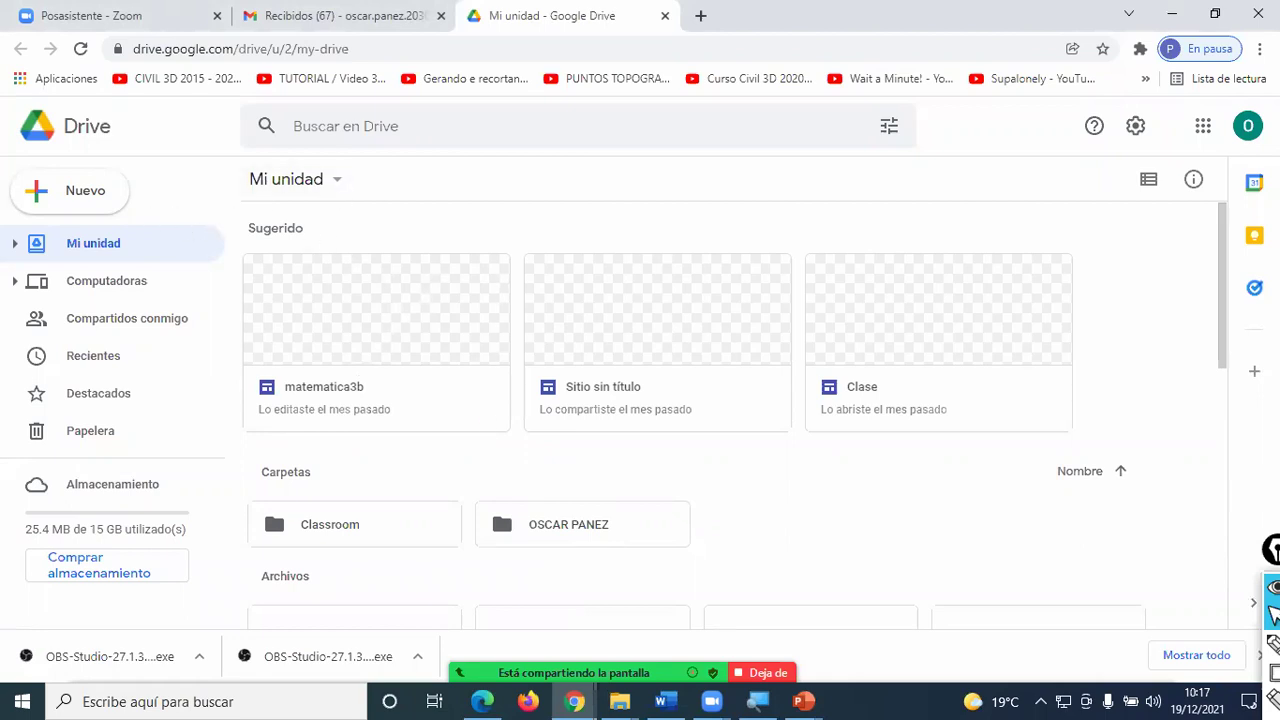
mouse_move(1270, 550)
left_mouse_down()
mouse_move(1262, 274)
mouse_move(1245, 223)
left_mouse_up()
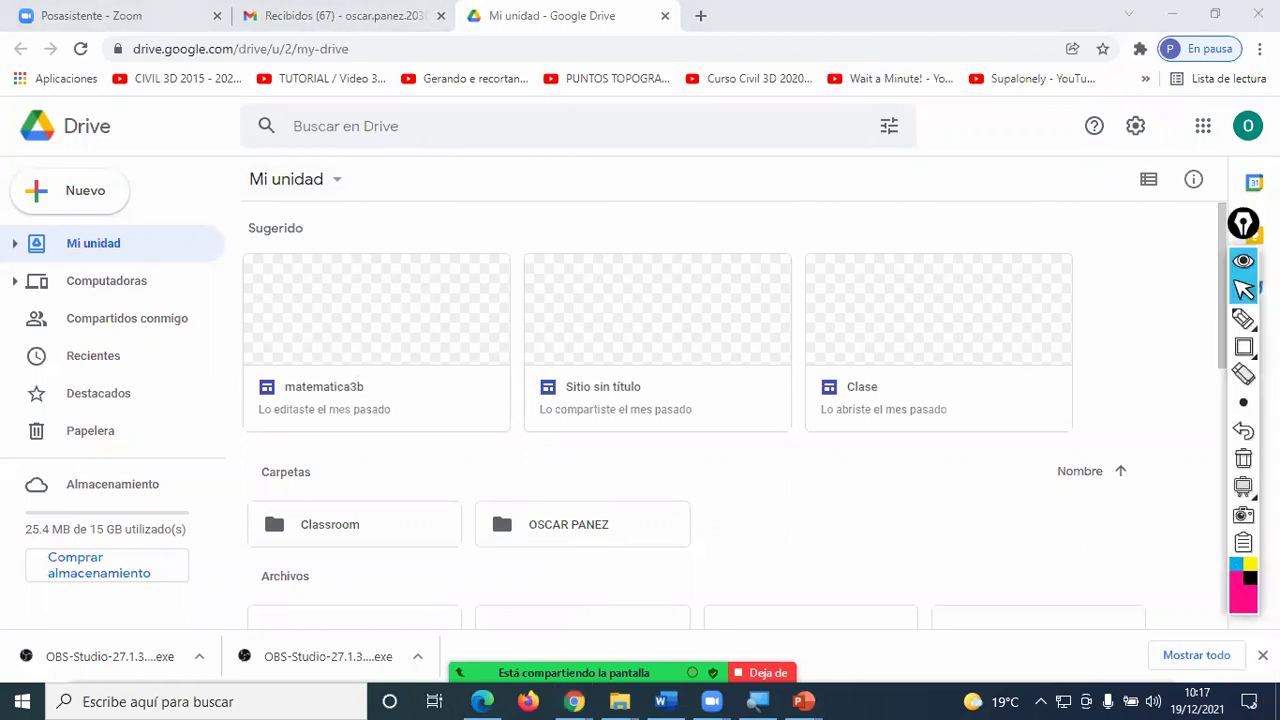
mouse_move(222, 161)
left_mouse_down()
mouse_move(314, 208)
mouse_move(364, 207)
left_mouse_up()
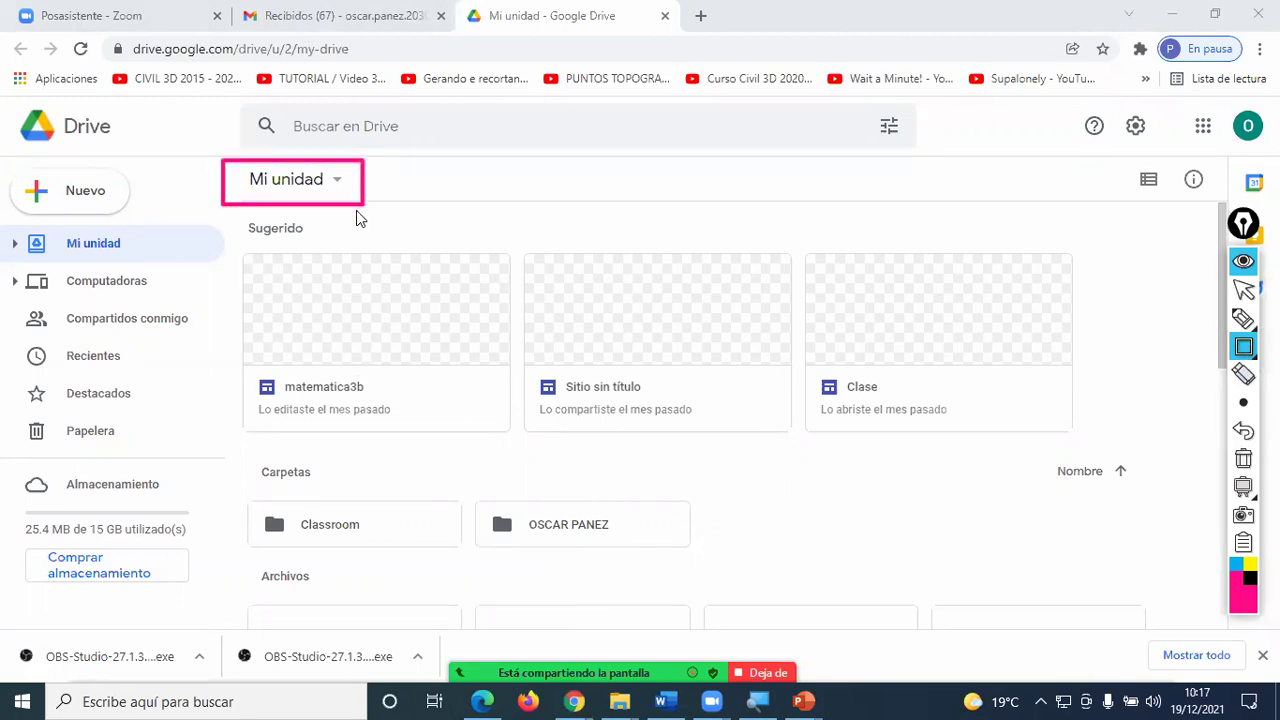
key("Escape")
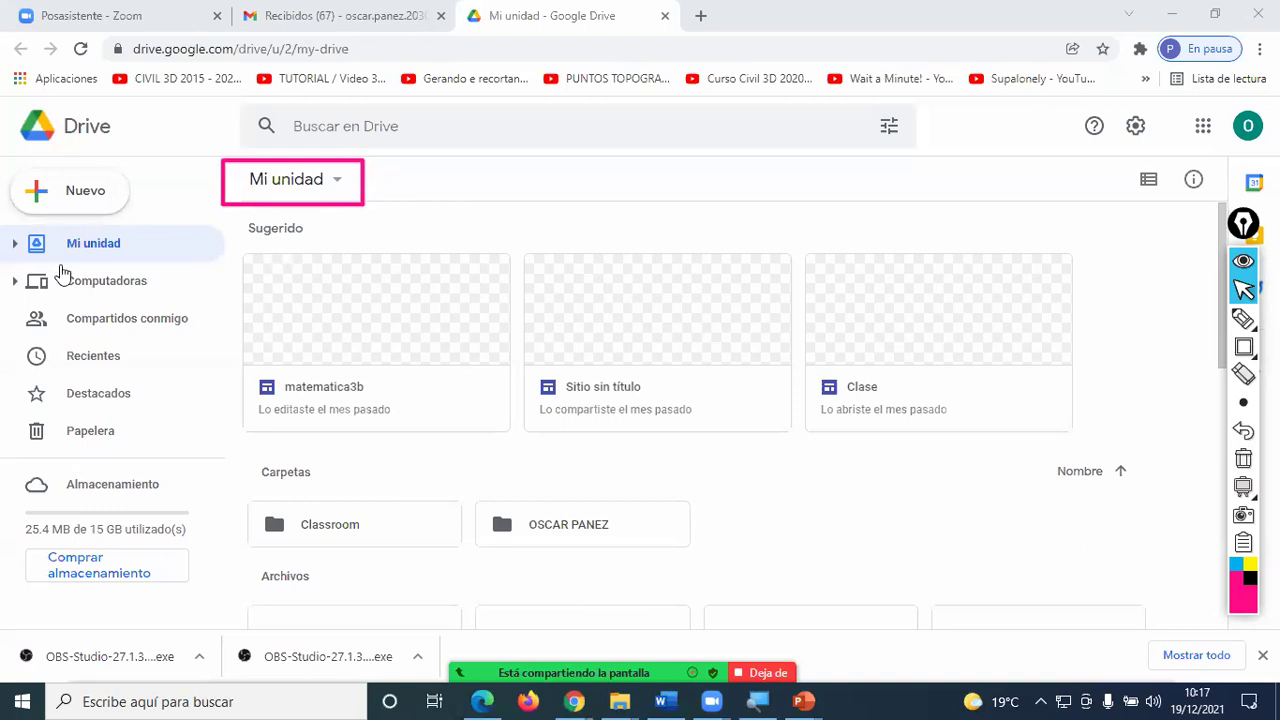
left_click(97, 201)
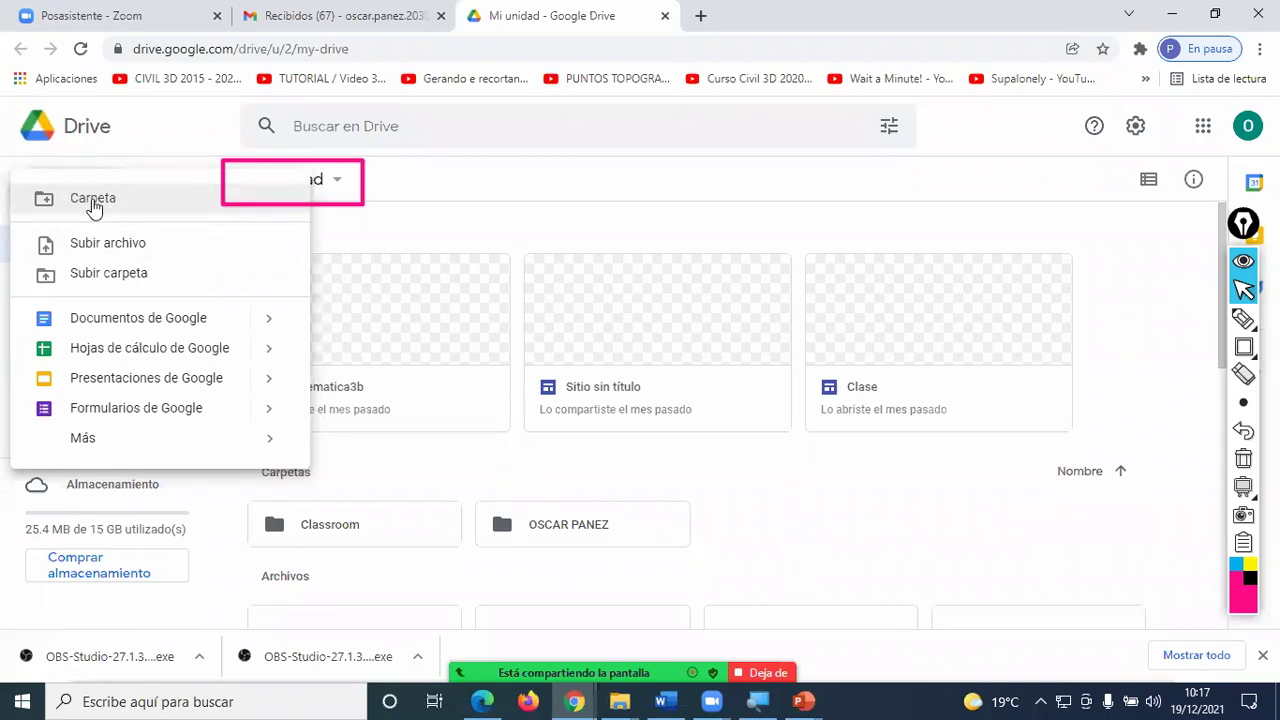
Step: Make a new folder named 'VIDEOS DE GOOGLE WORKSPACE' and confirm with Crear
left_click(92, 200)
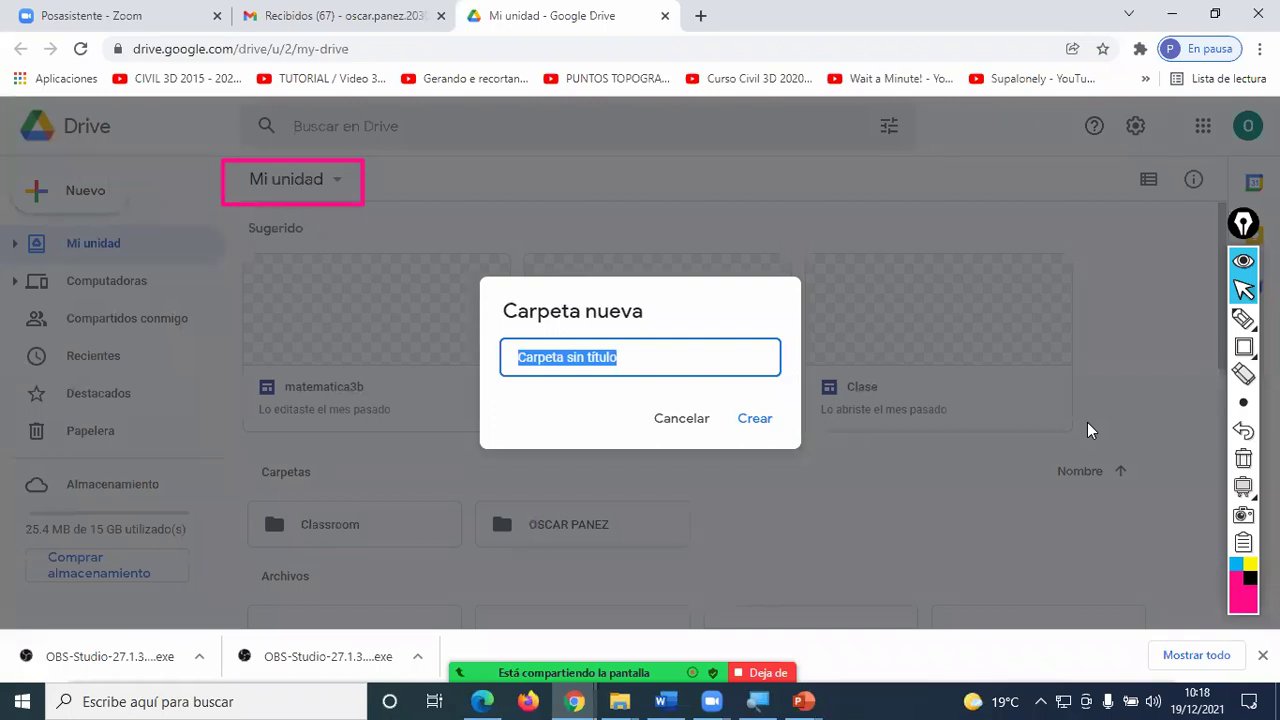
type("V")
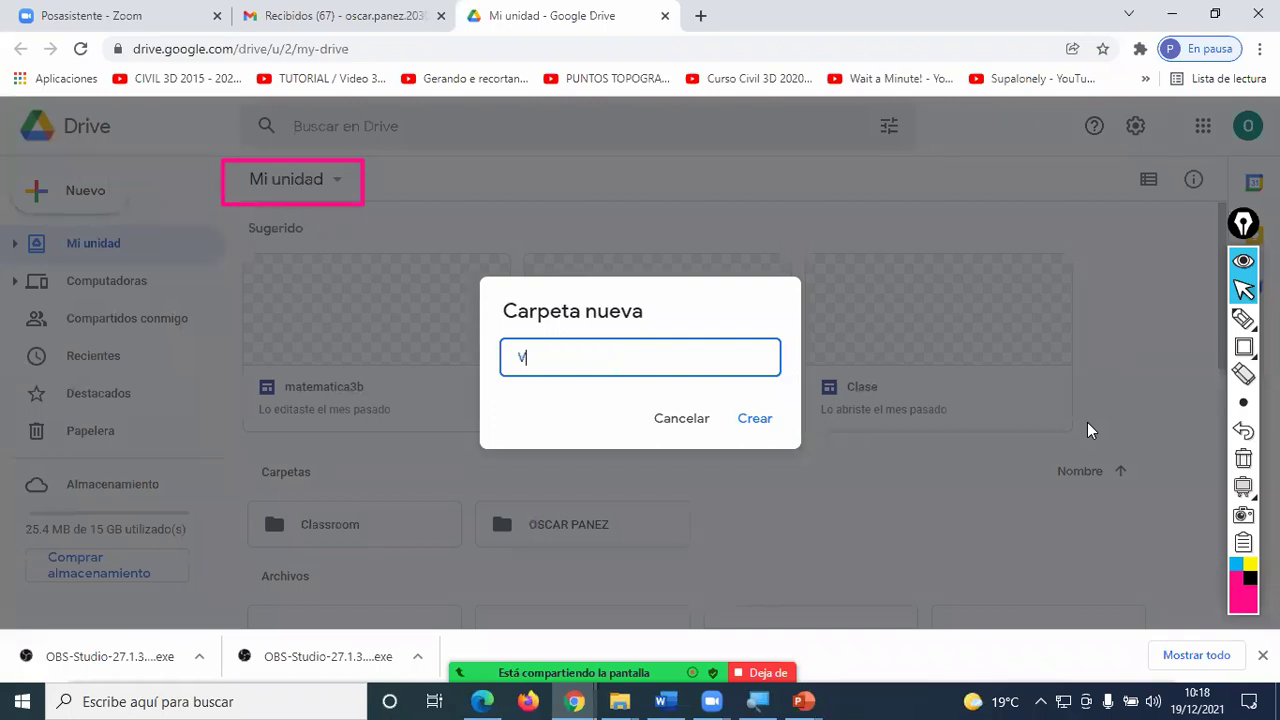
type("IDEOS DE GOOGLE WOR")
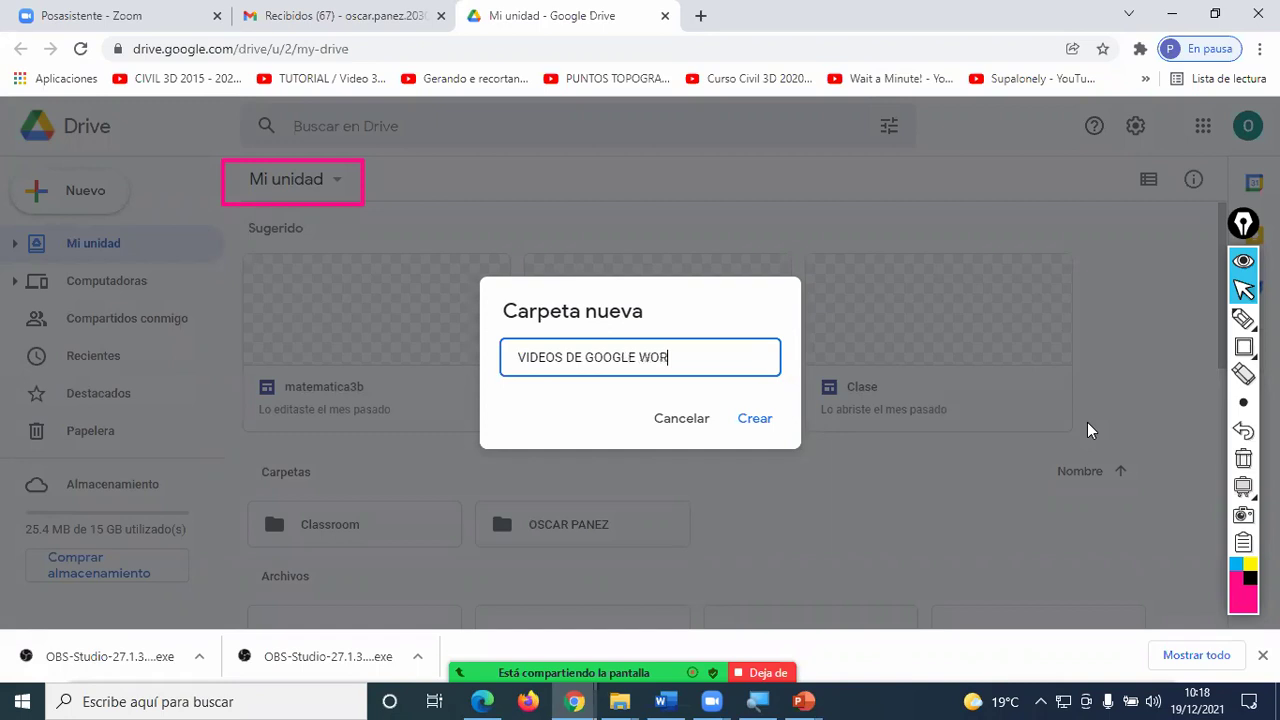
type("KSPACE")
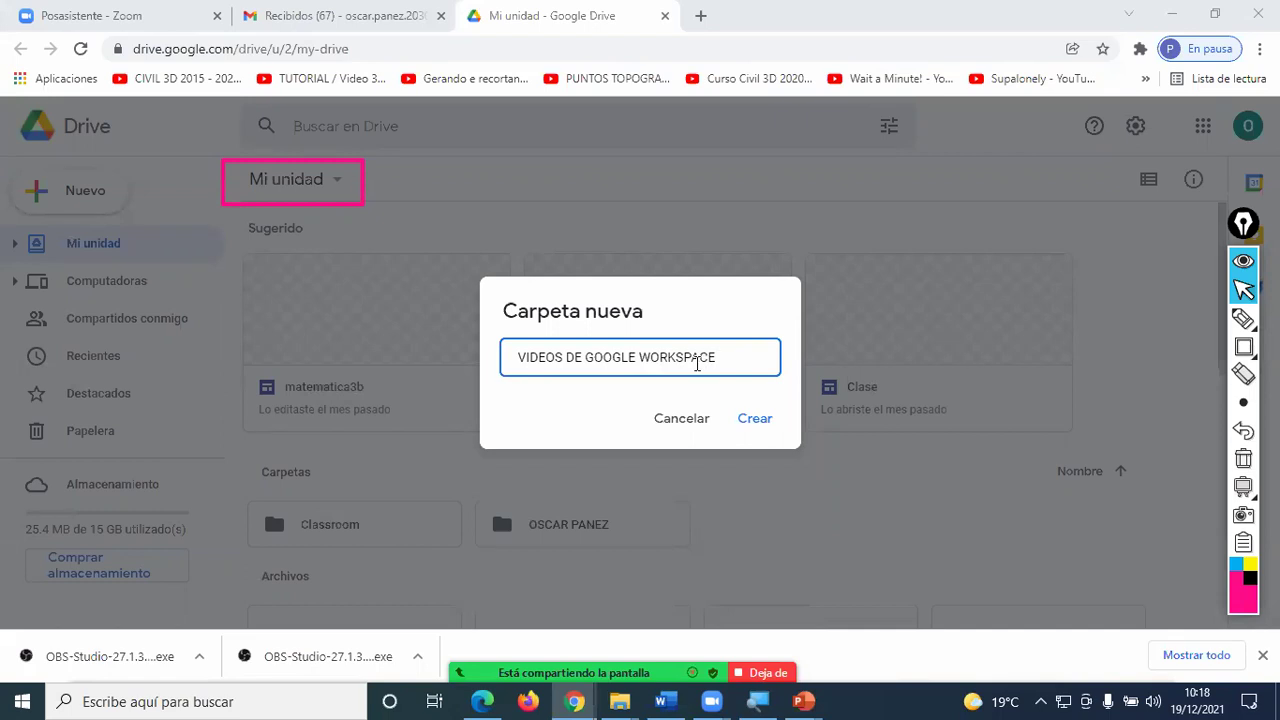
left_click(758, 426)
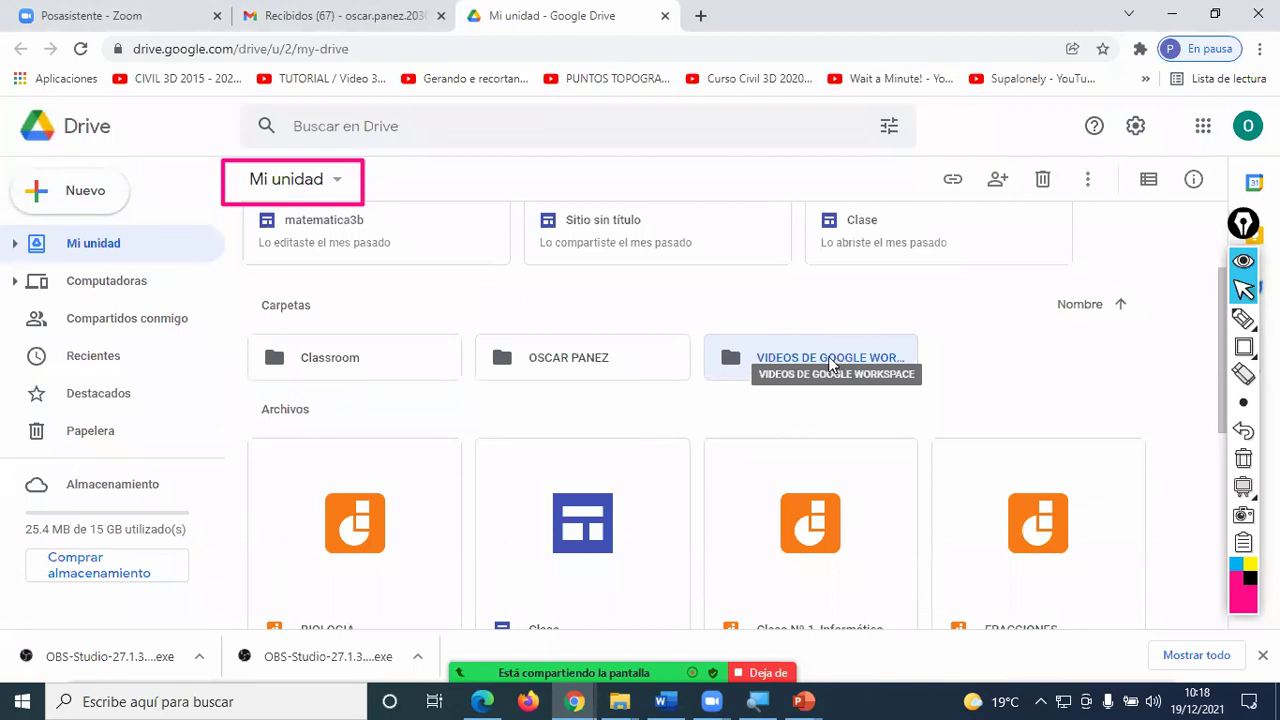
Step: Add a folder called 'VIDEOS DE MATEMATICA' through Nuevo > Carpeta
left_click(87, 199)
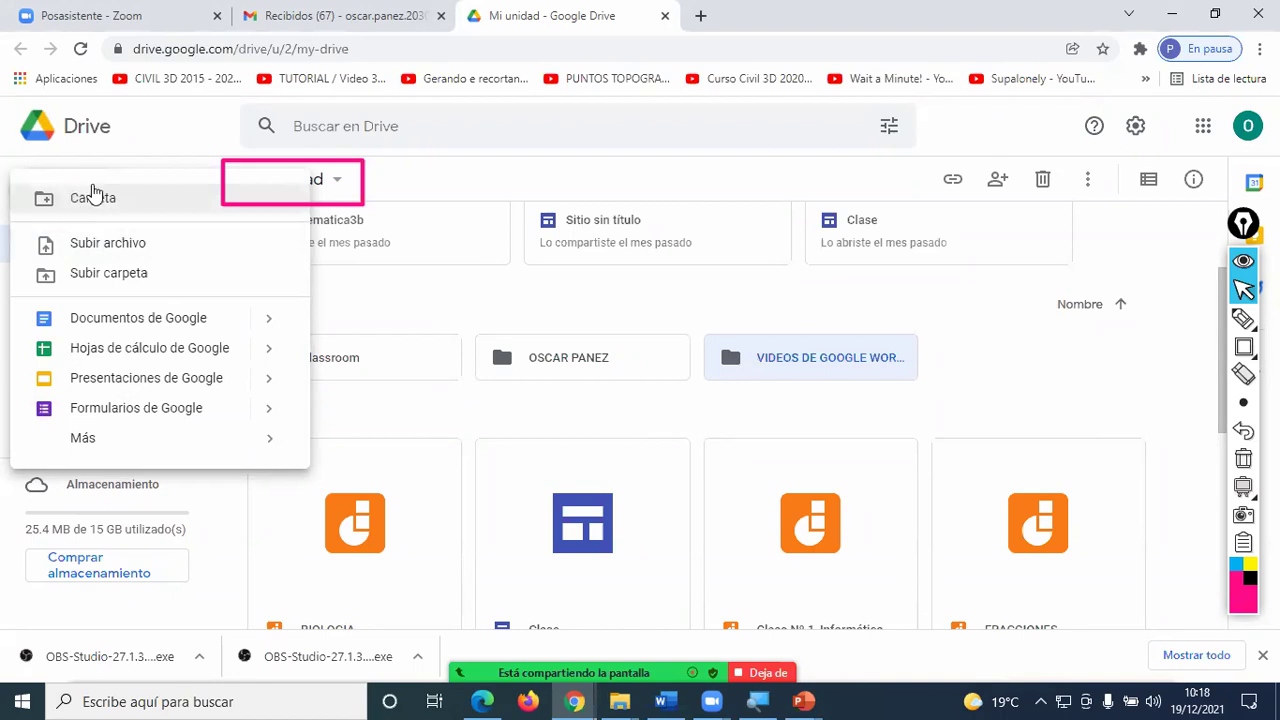
left_click(737, 288)
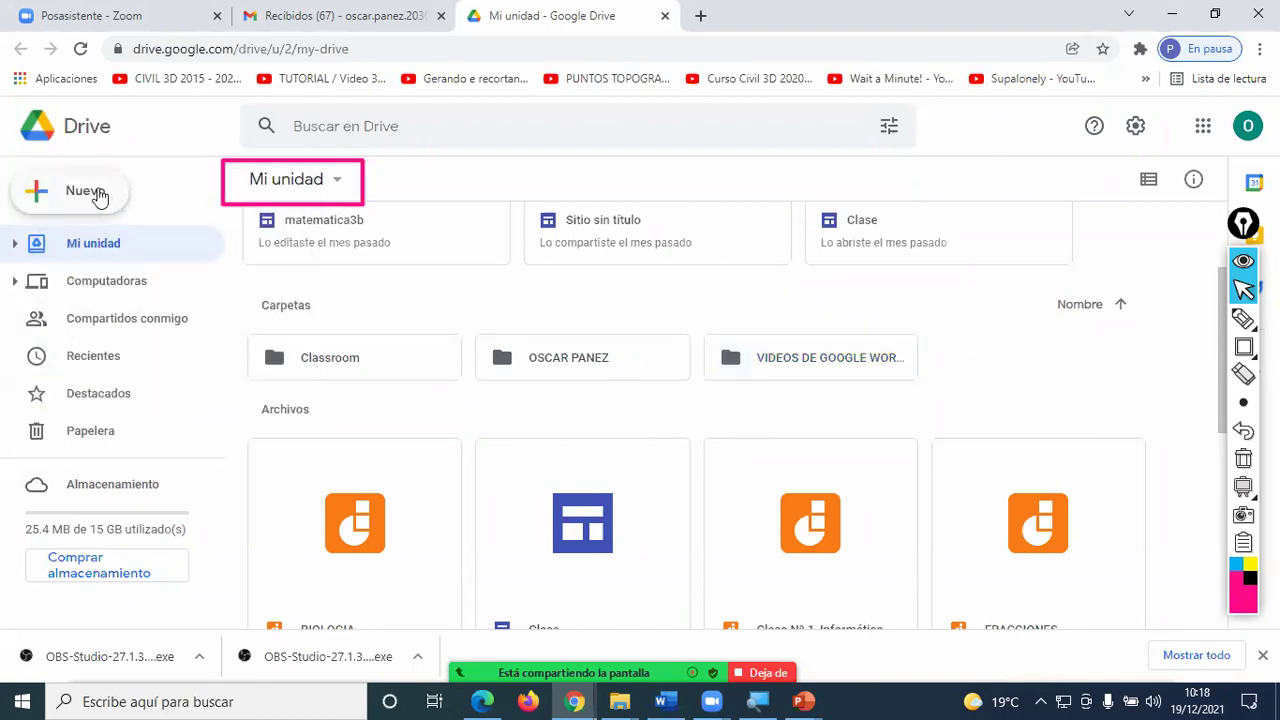
left_click(100, 192)
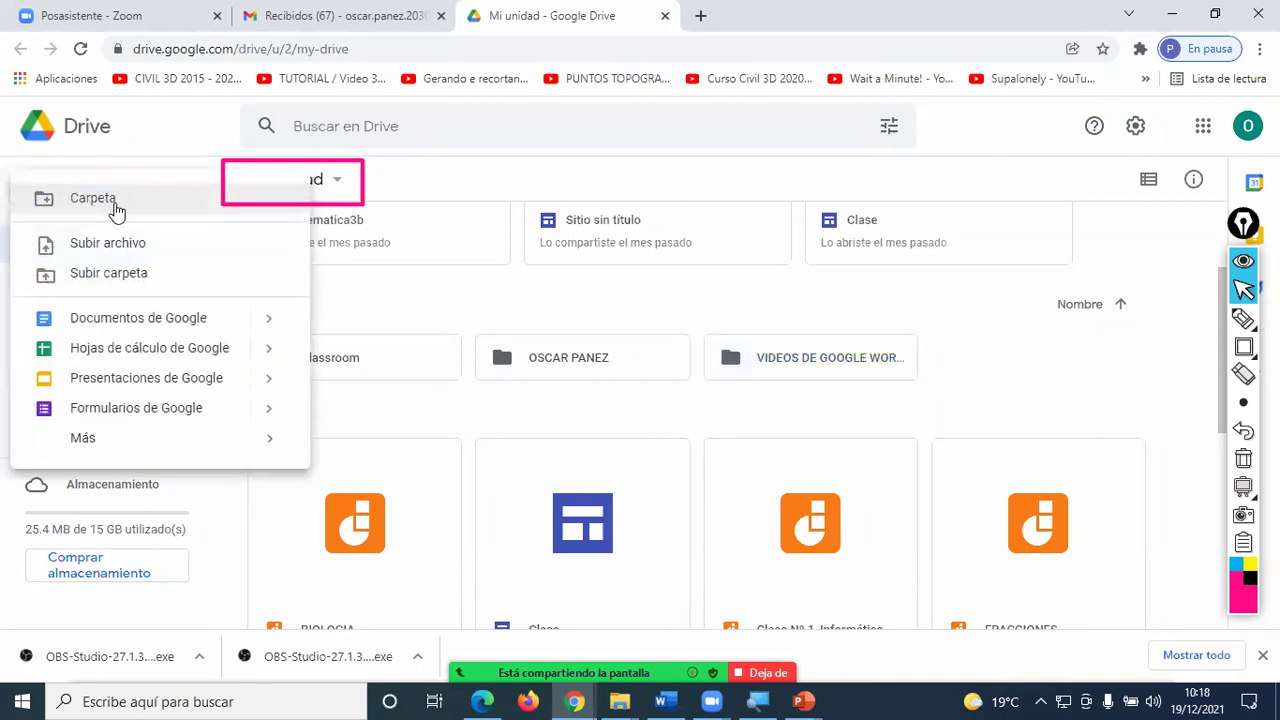
left_click(88, 203)
type("VID")
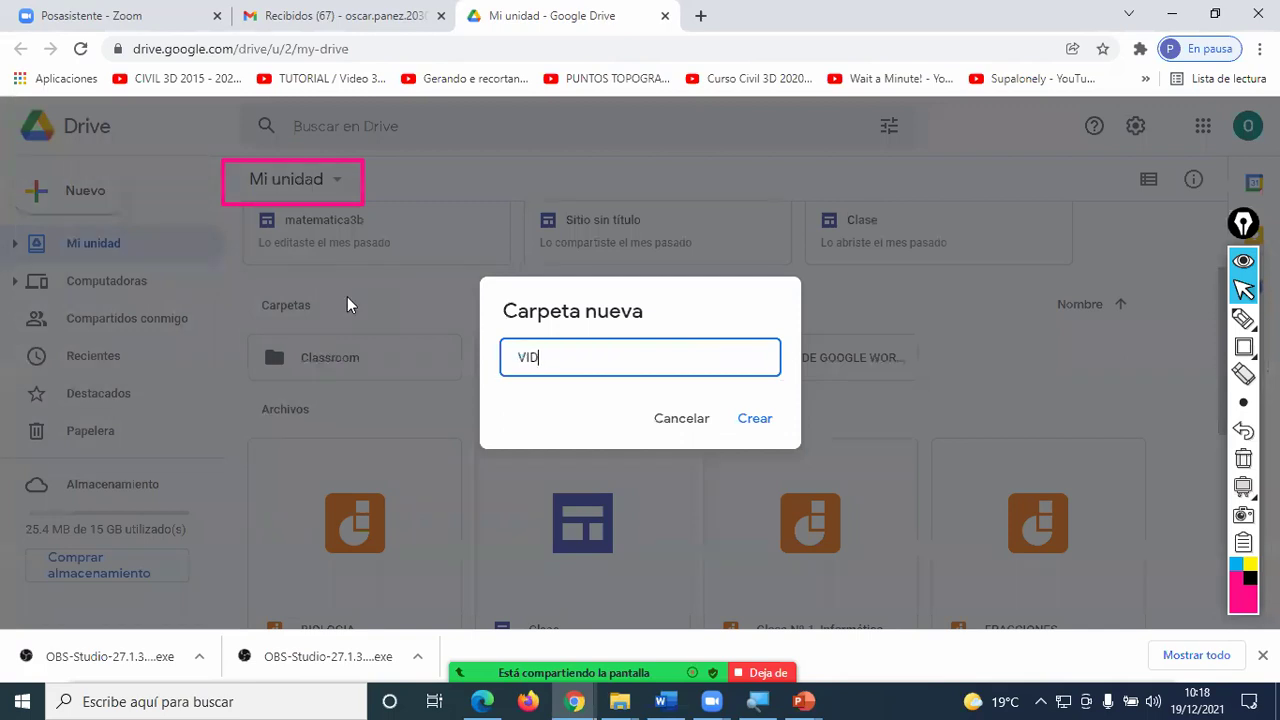
type("EOS DE MATEMATICA")
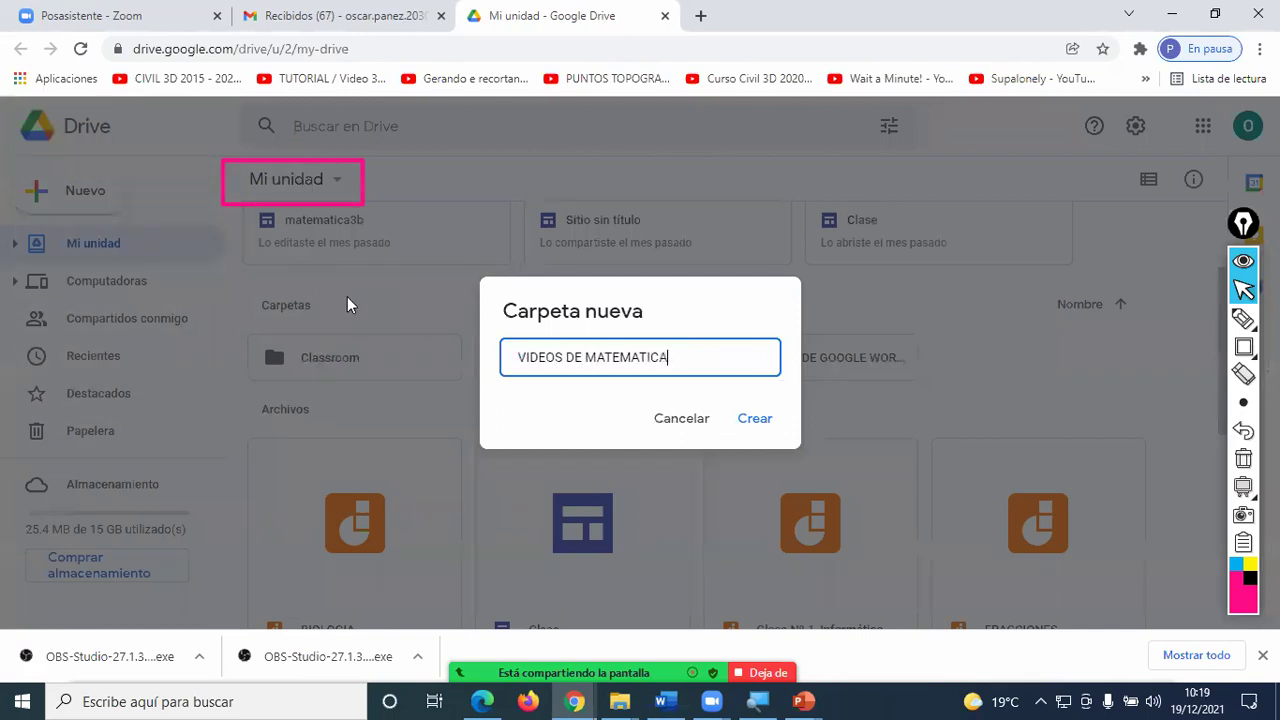
key("Return")
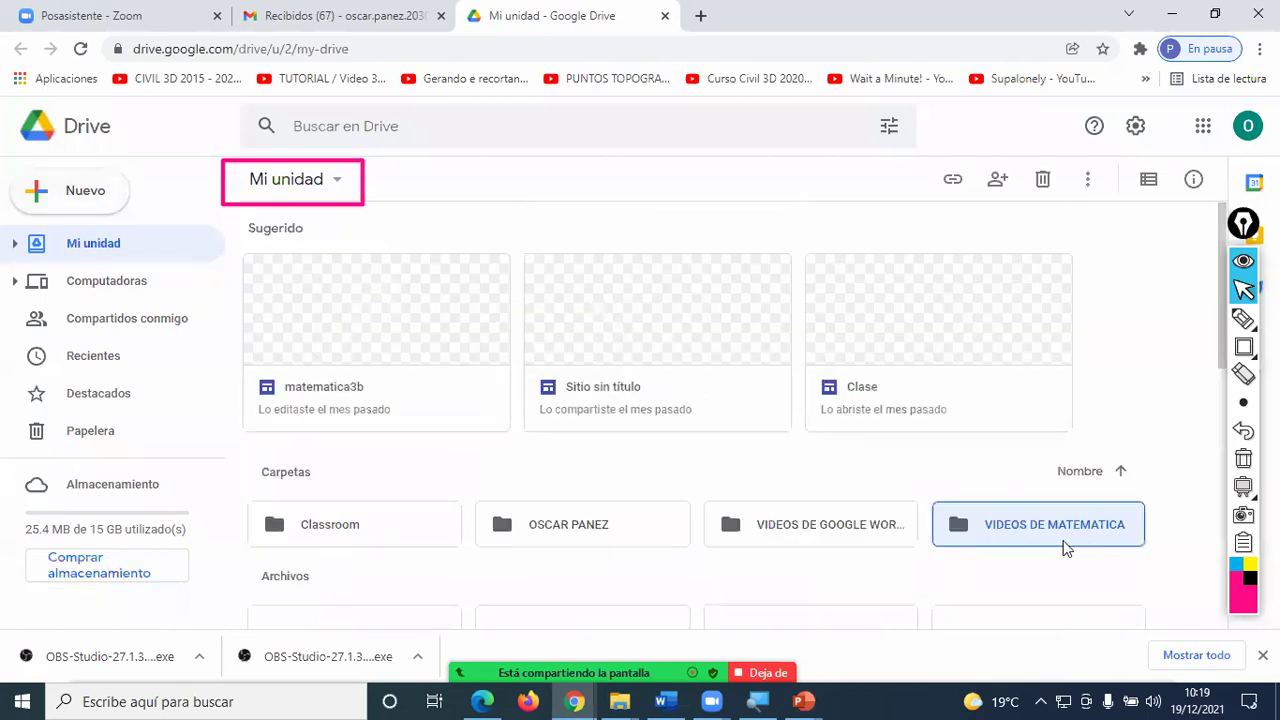
left_click(825, 530)
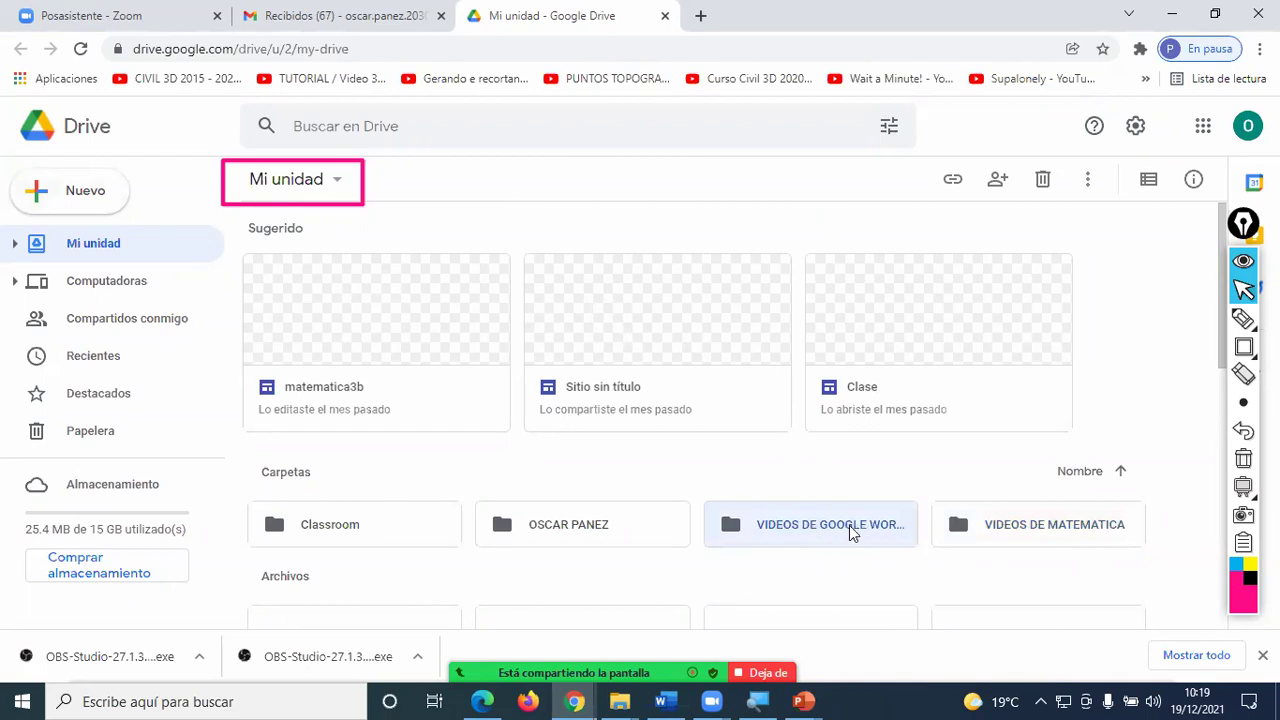
left_click(1010, 533)
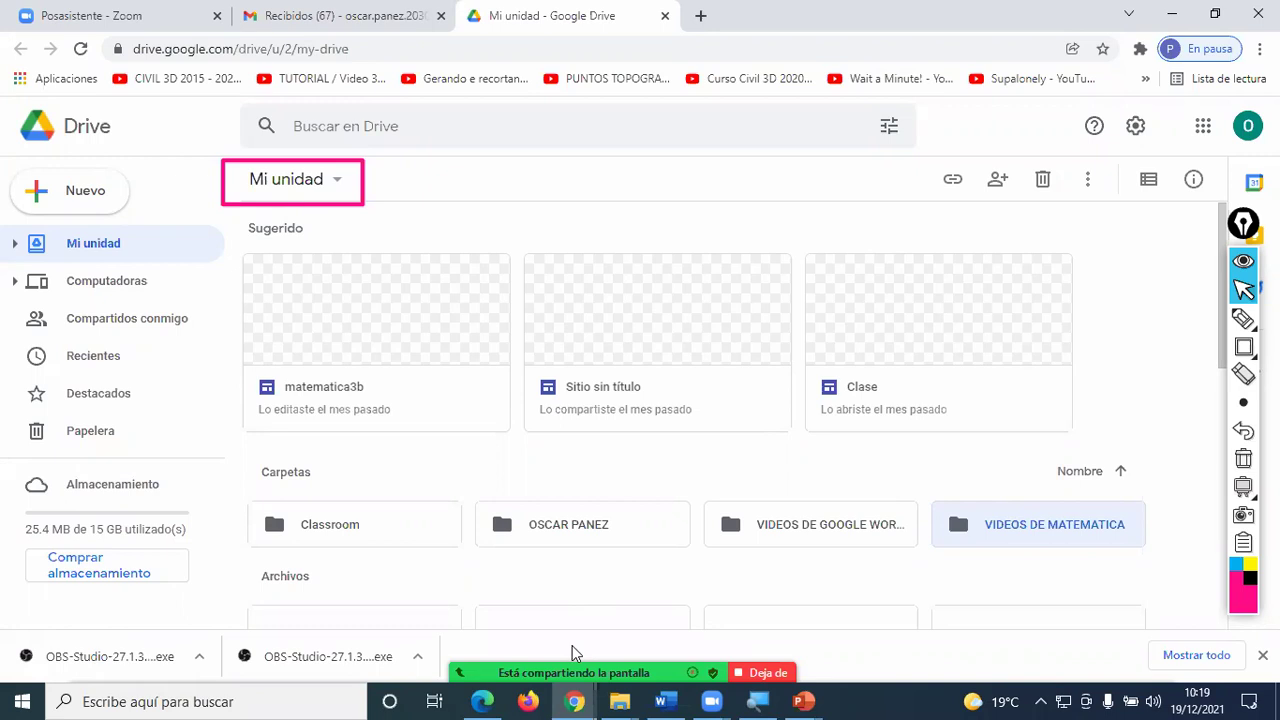
mouse_move(573, 648)
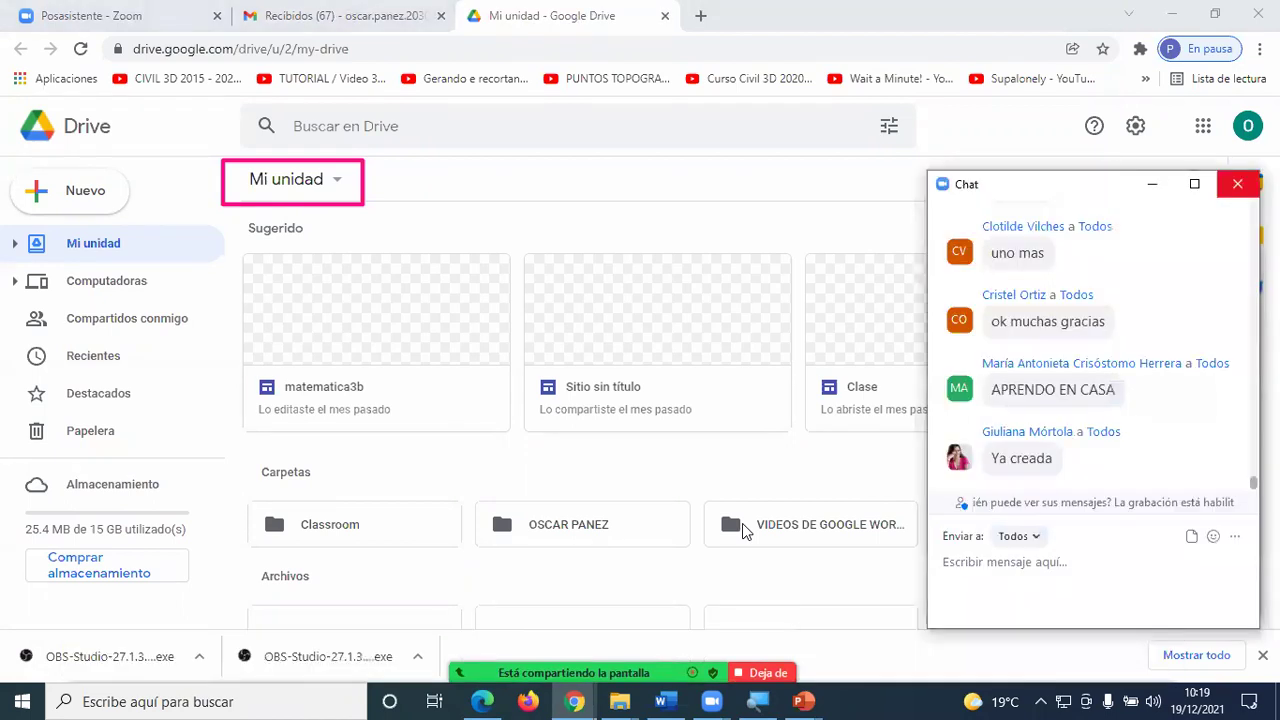
left_click(1237, 183)
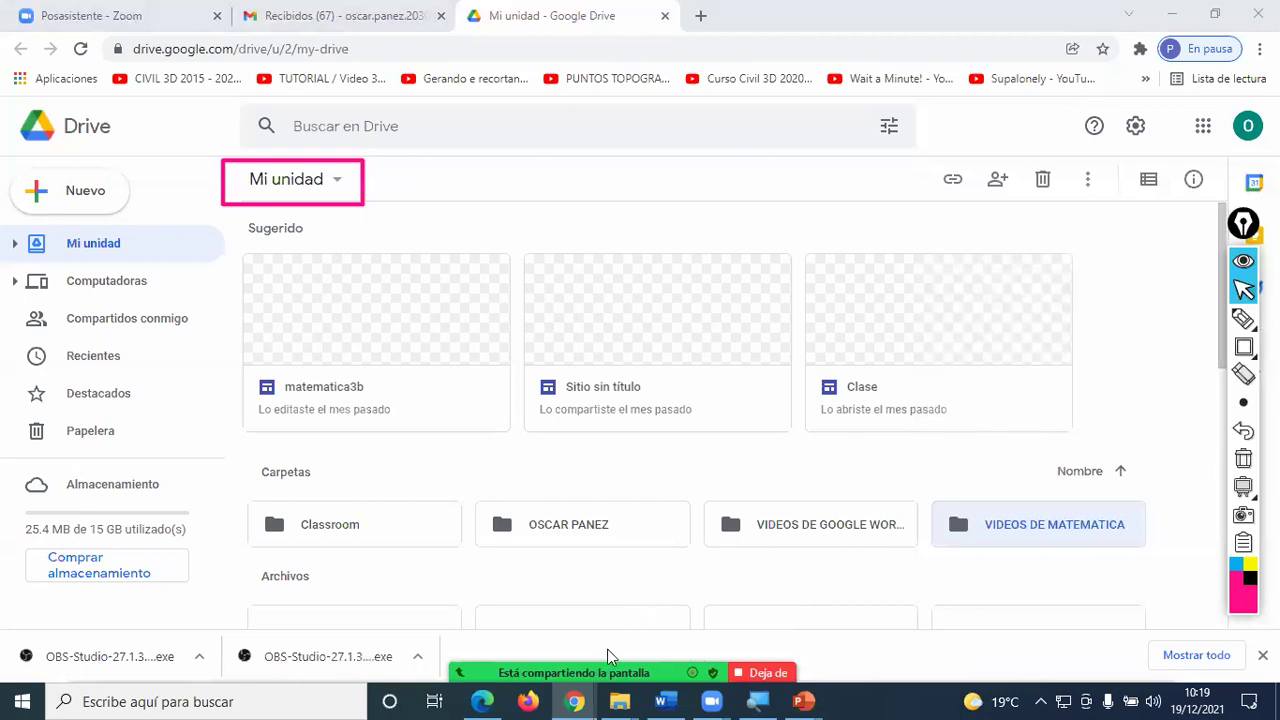
mouse_move(608, 652)
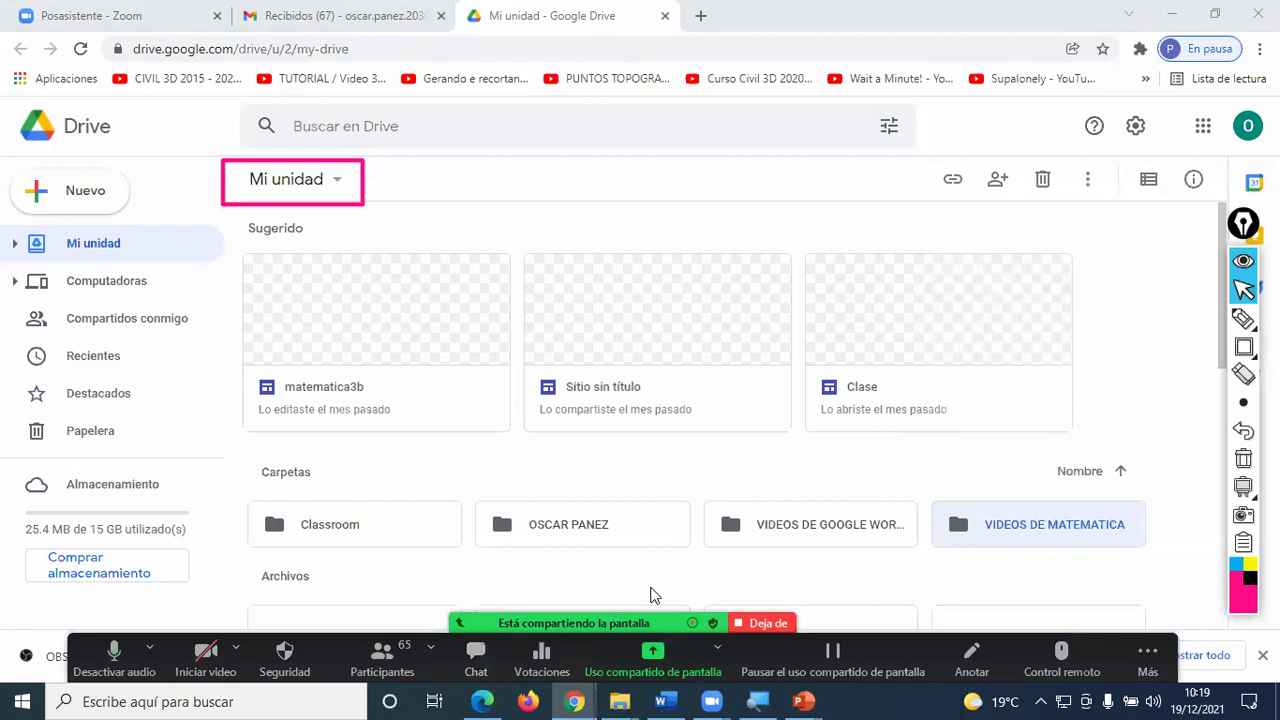
key("alt+h")
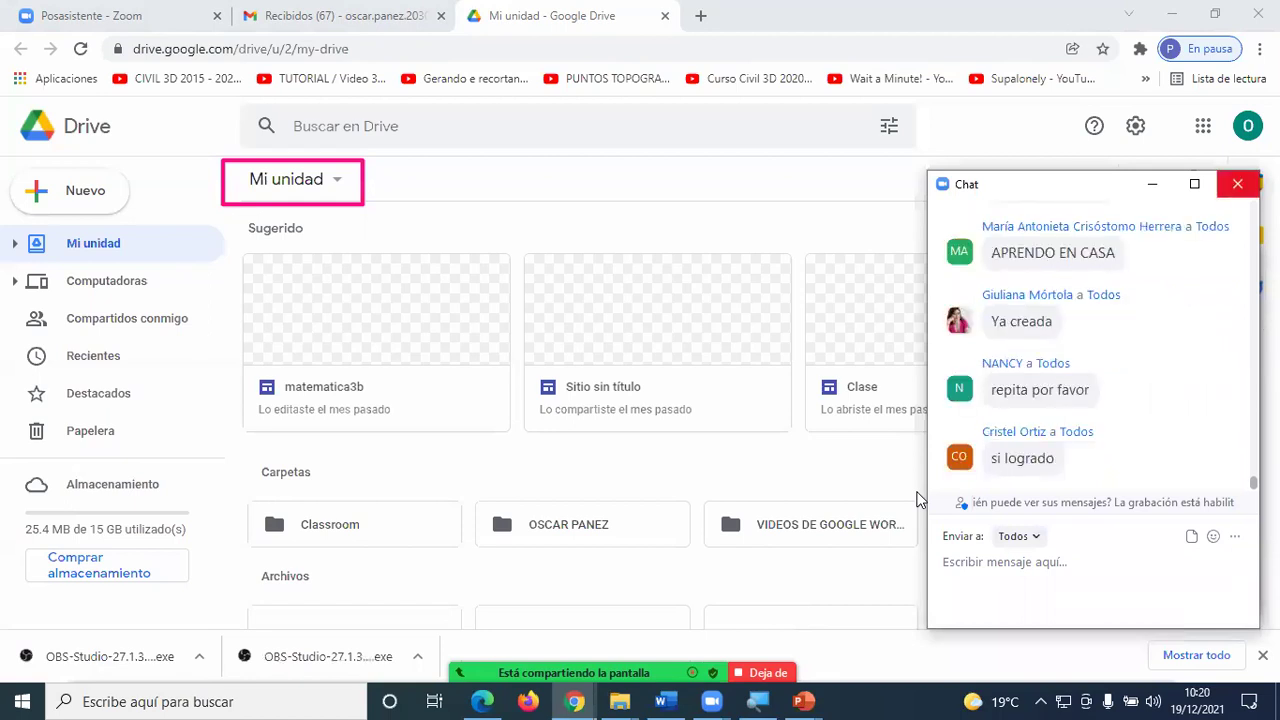
left_click(1237, 184)
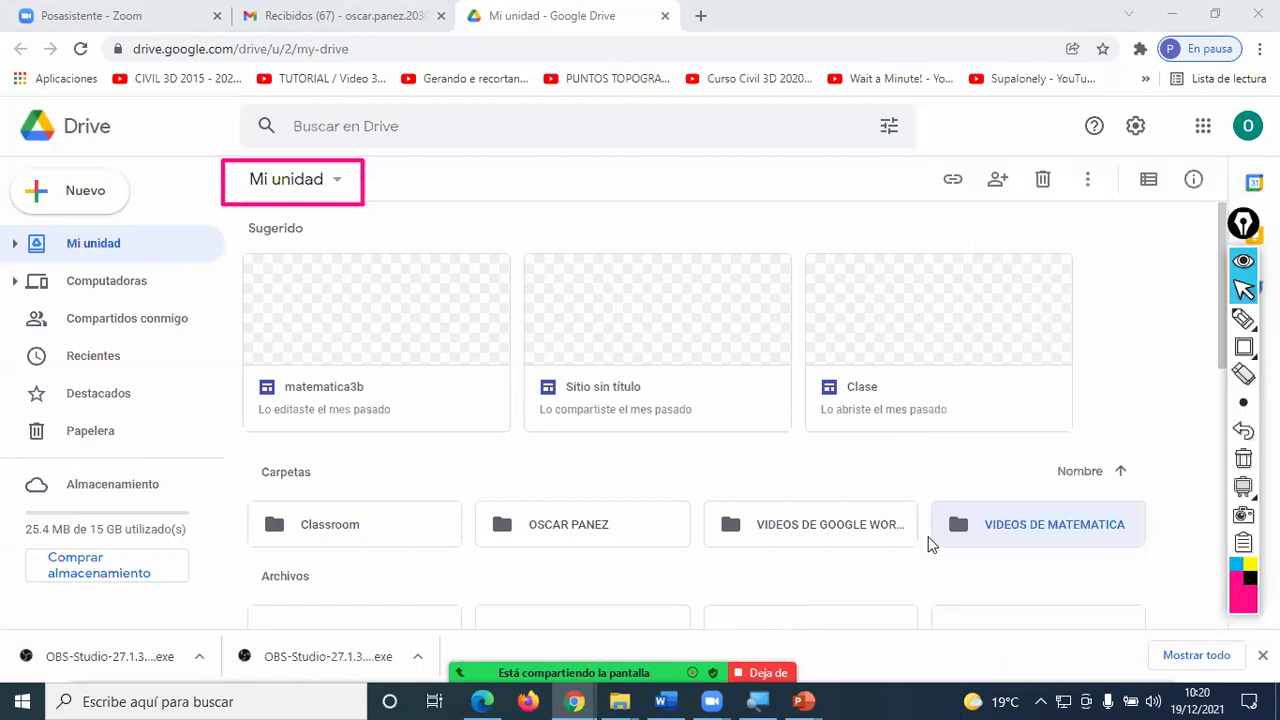
left_click(865, 530, "ctrl")
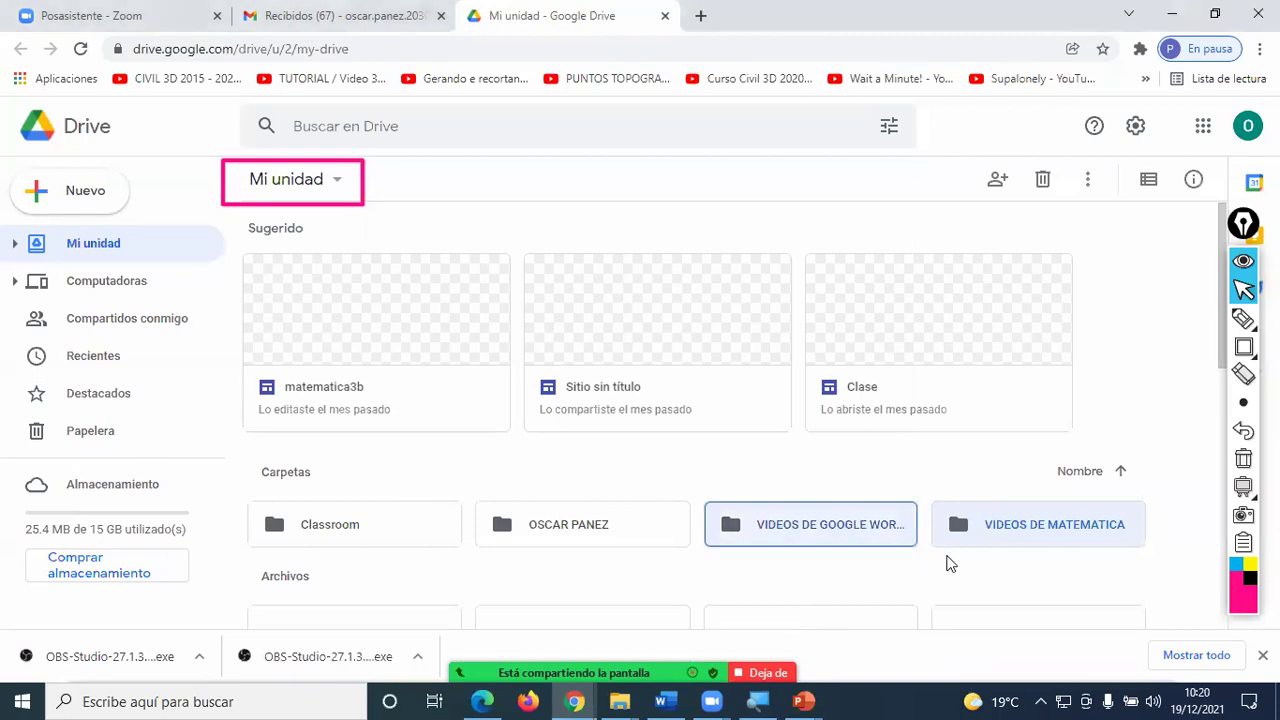
Step: Delete both selected video folders and close the Google Drive tab
key("Delete")
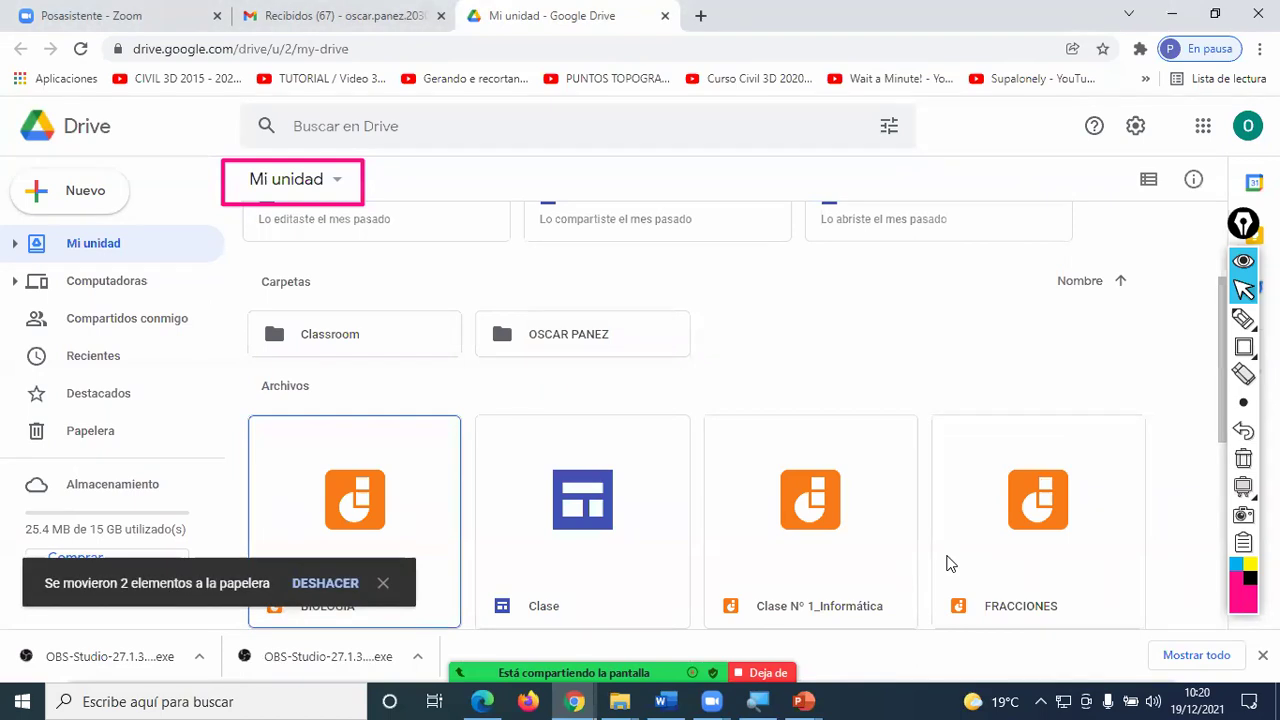
left_click(803, 337)
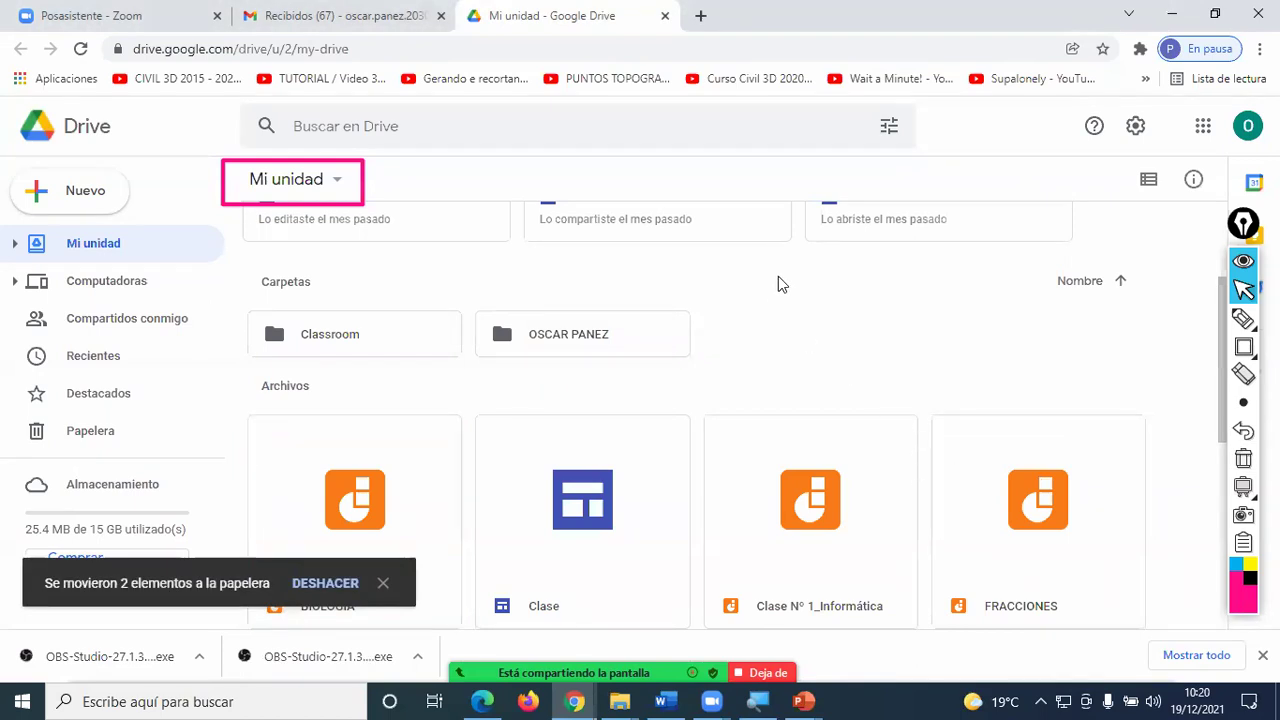
left_click(665, 16)
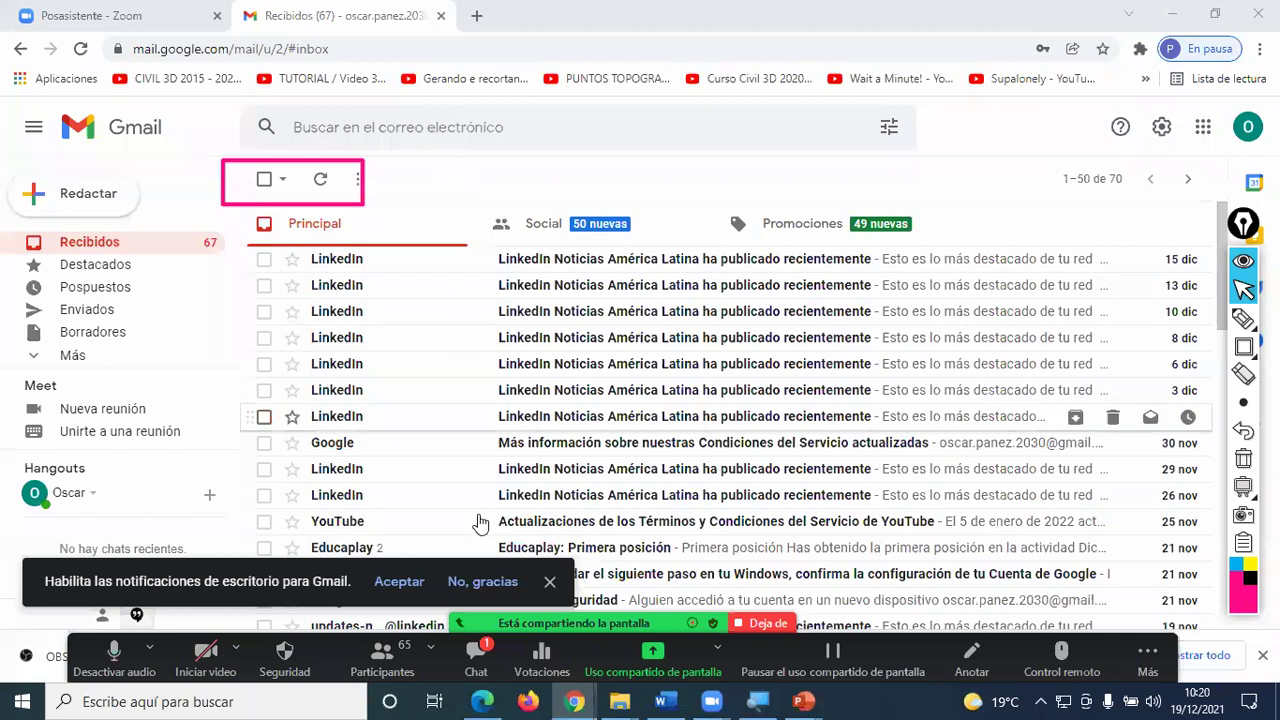
Step: Reopen Google Drive in a new tab from Gmail's Google apps grid
key("alt+h")
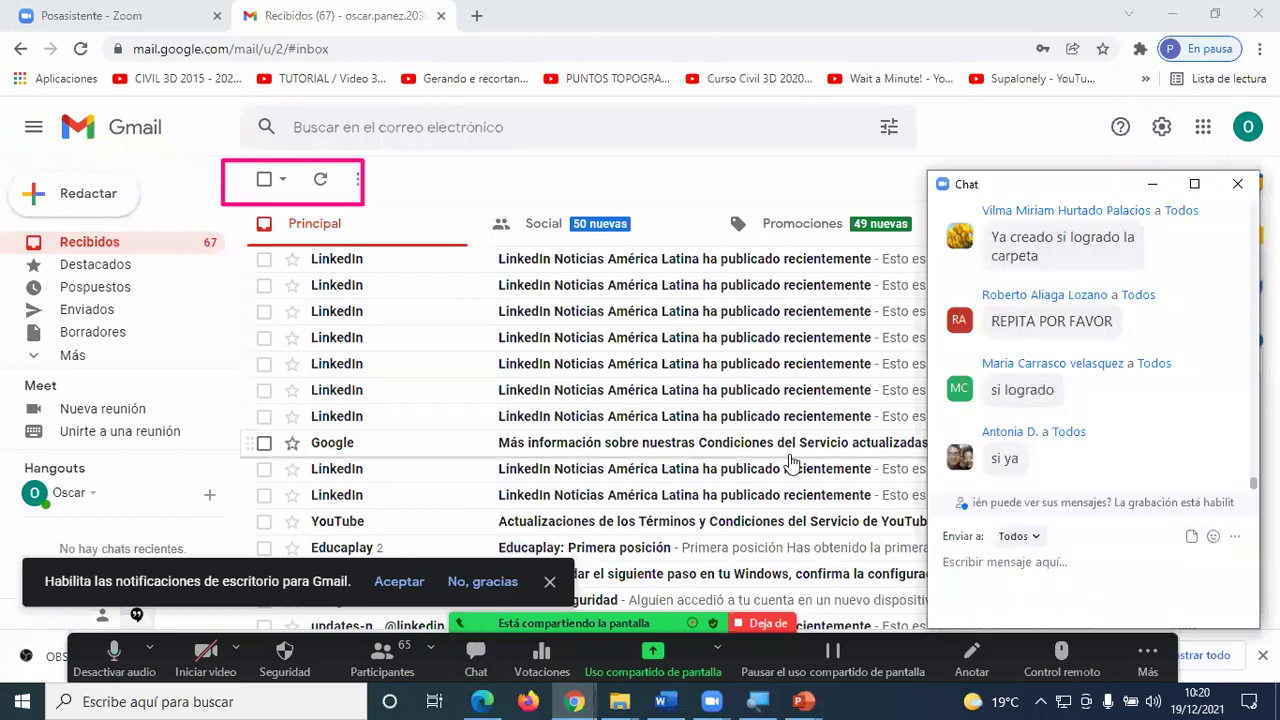
key("alt+h")
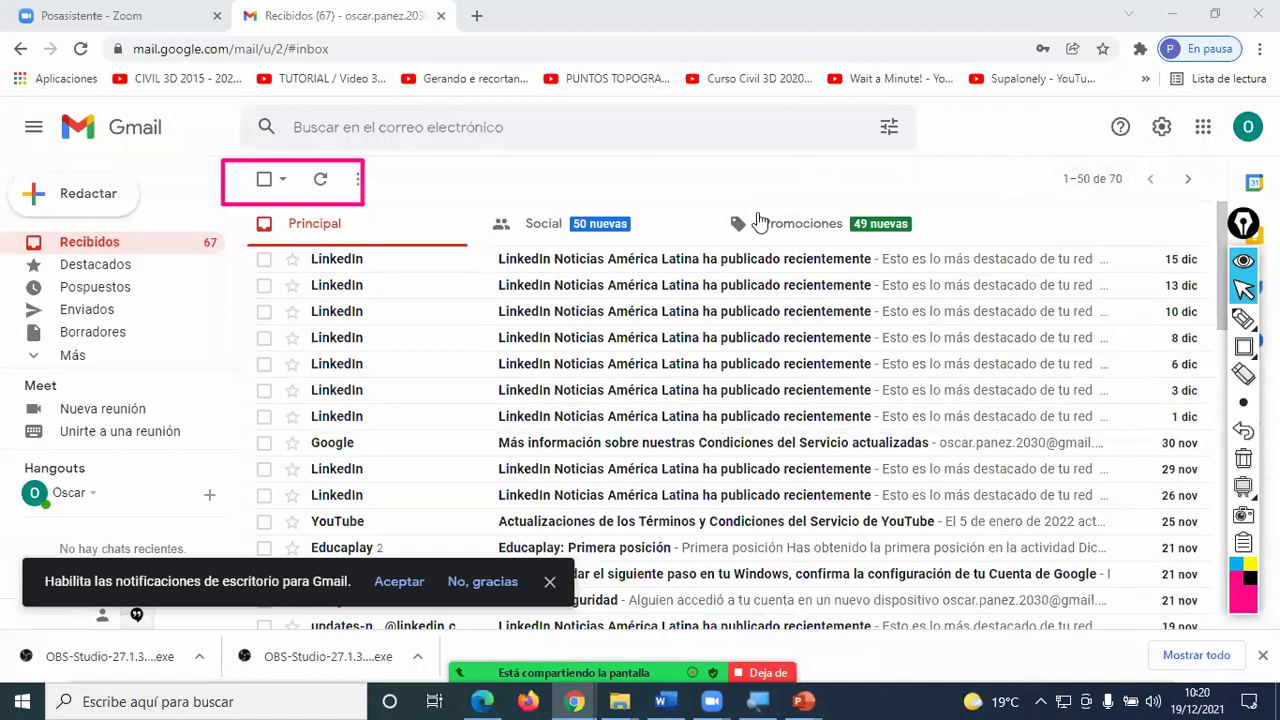
left_click(1201, 128)
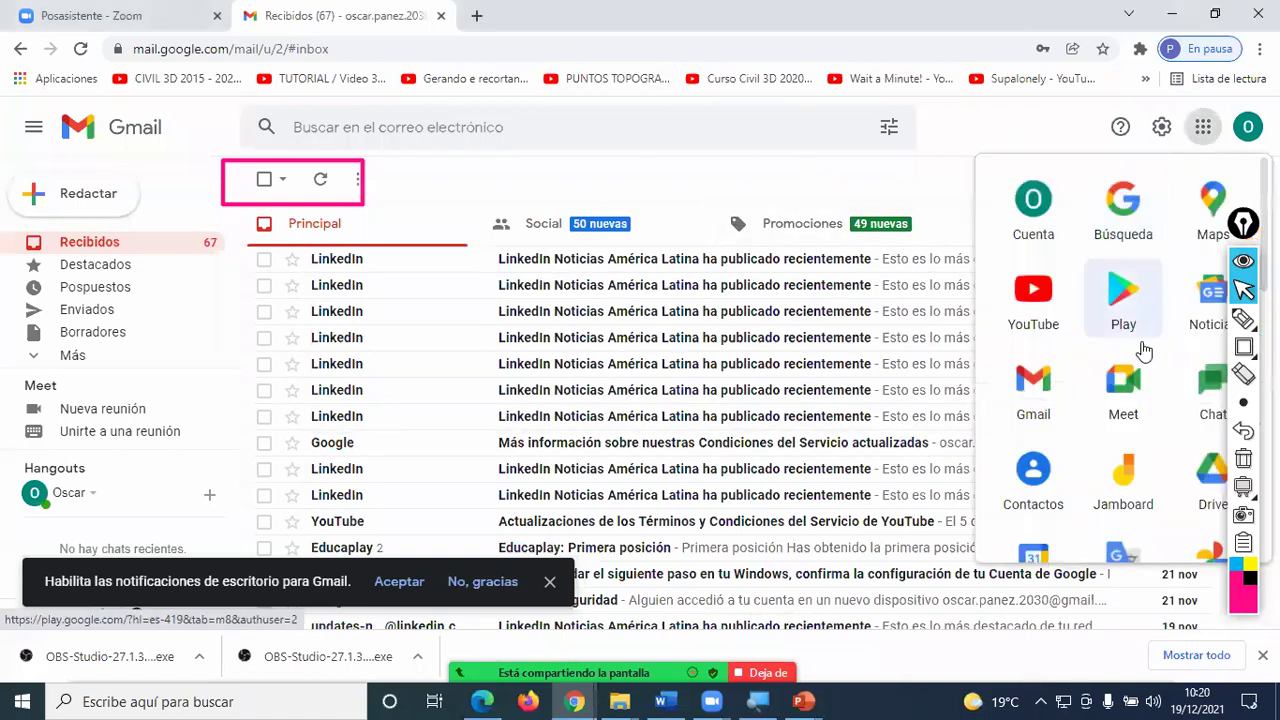
mouse_move(1243, 319)
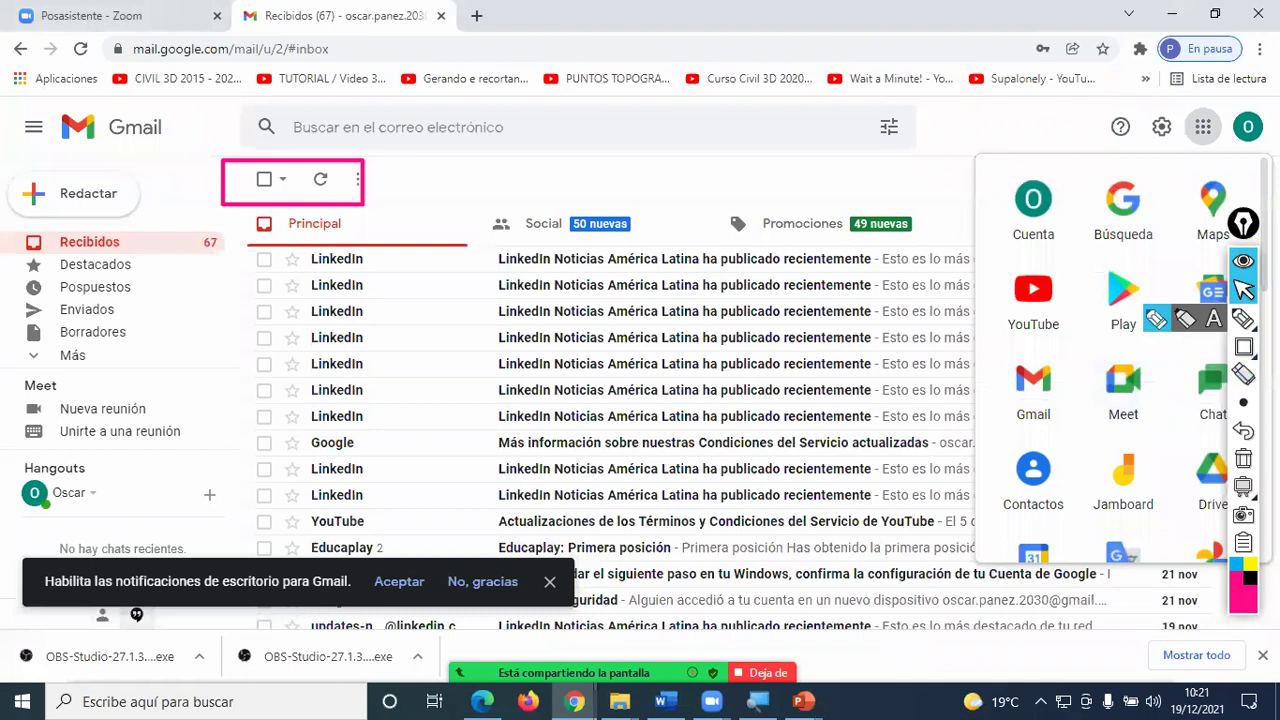
left_click(1243, 290)
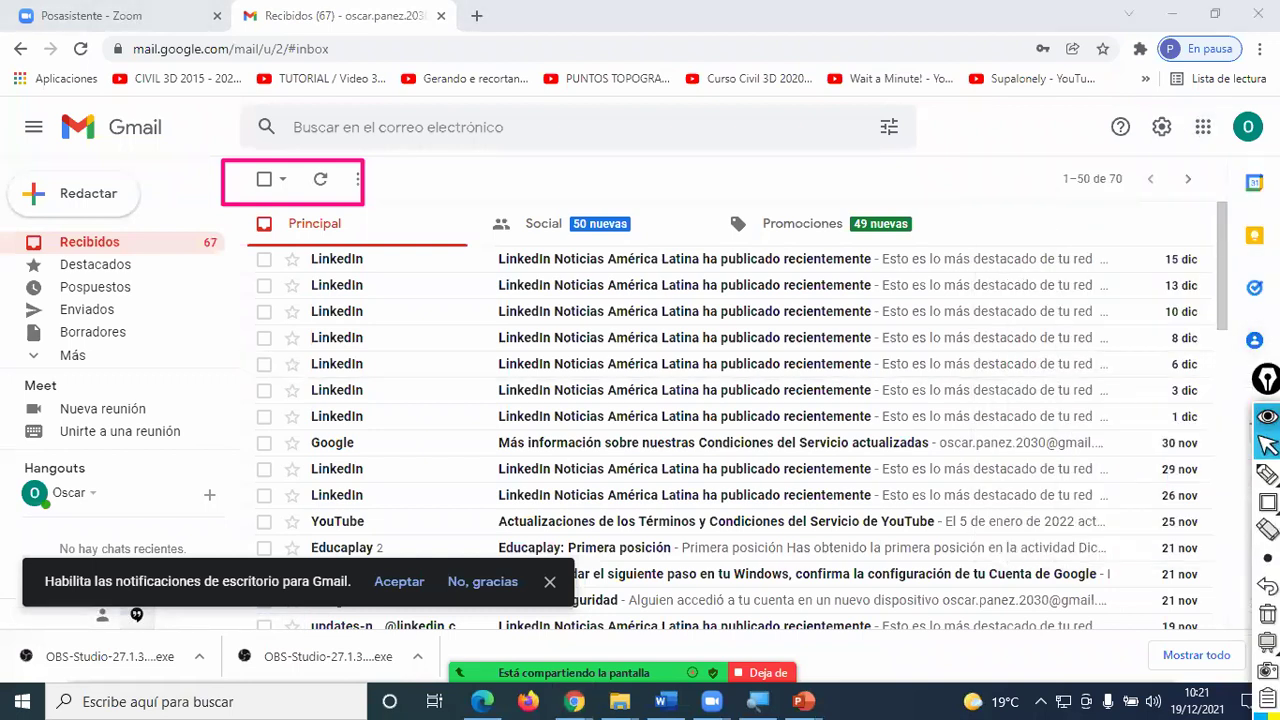
left_click(1203, 127)
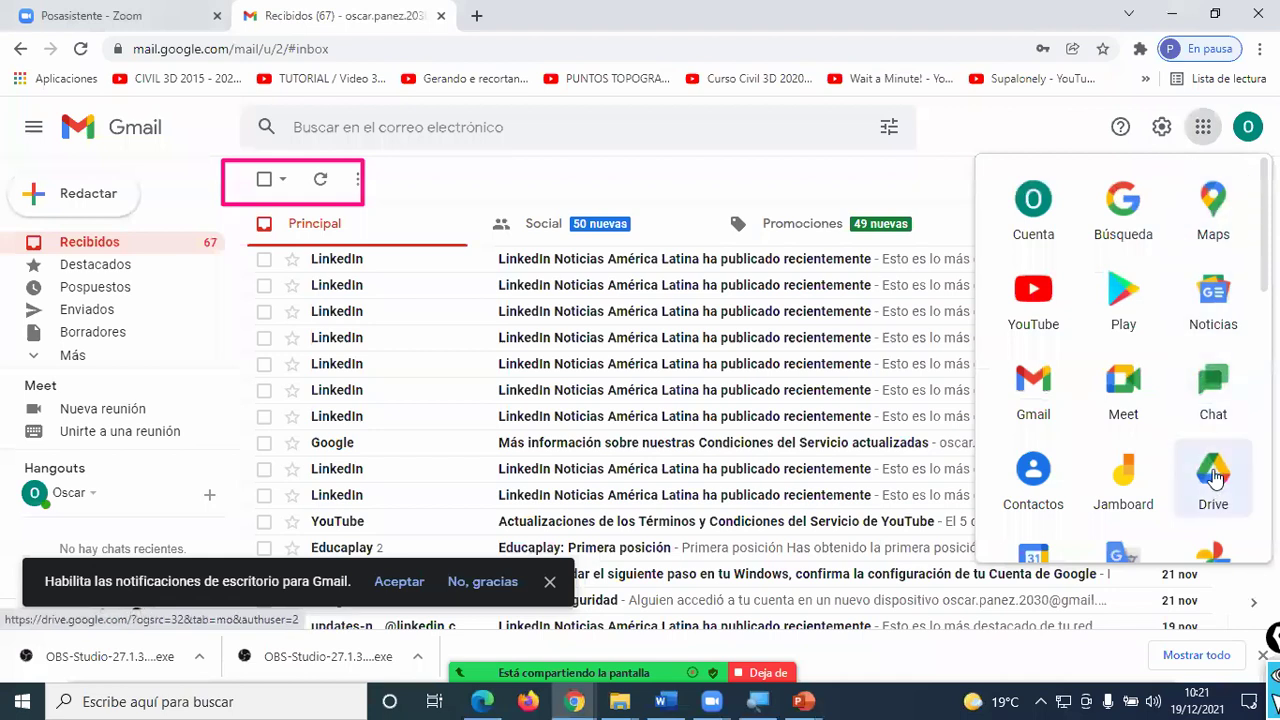
left_click(1216, 484)
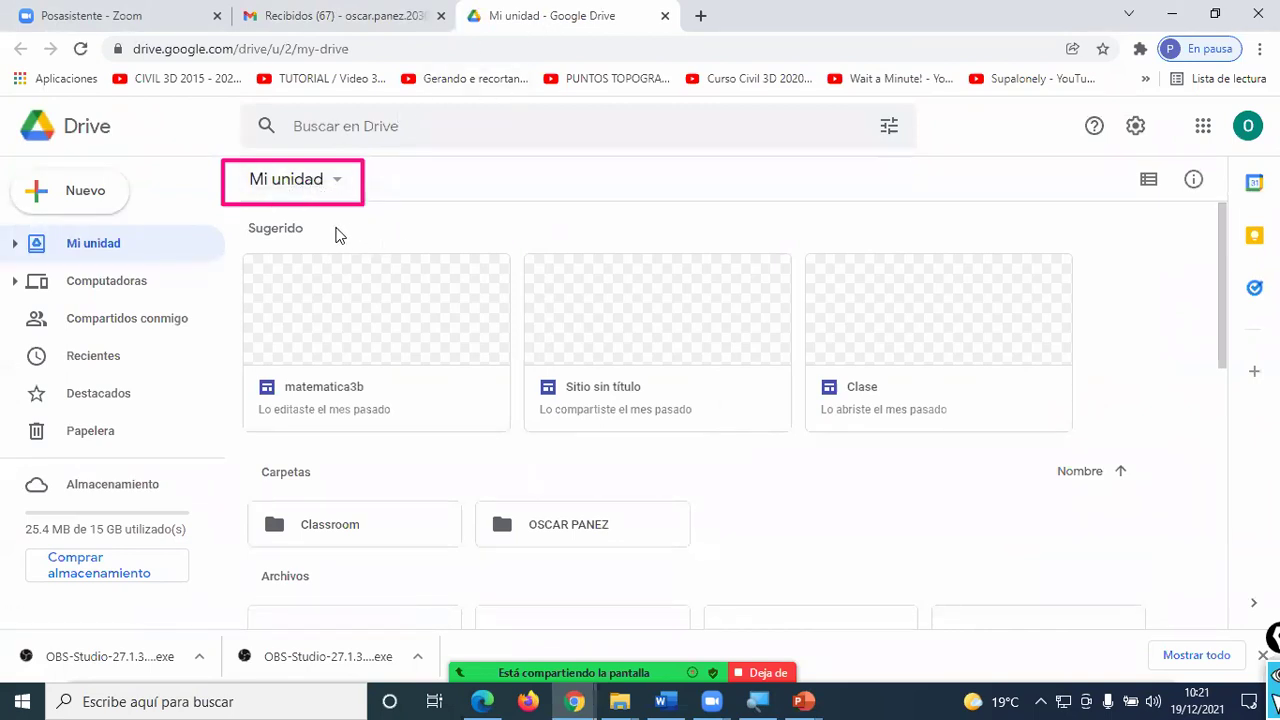
Step: Recreate the 'VIDEOS DE GOOGLE WORKSPACE' folder via Nuevo > Carpeta
left_click(90, 196)
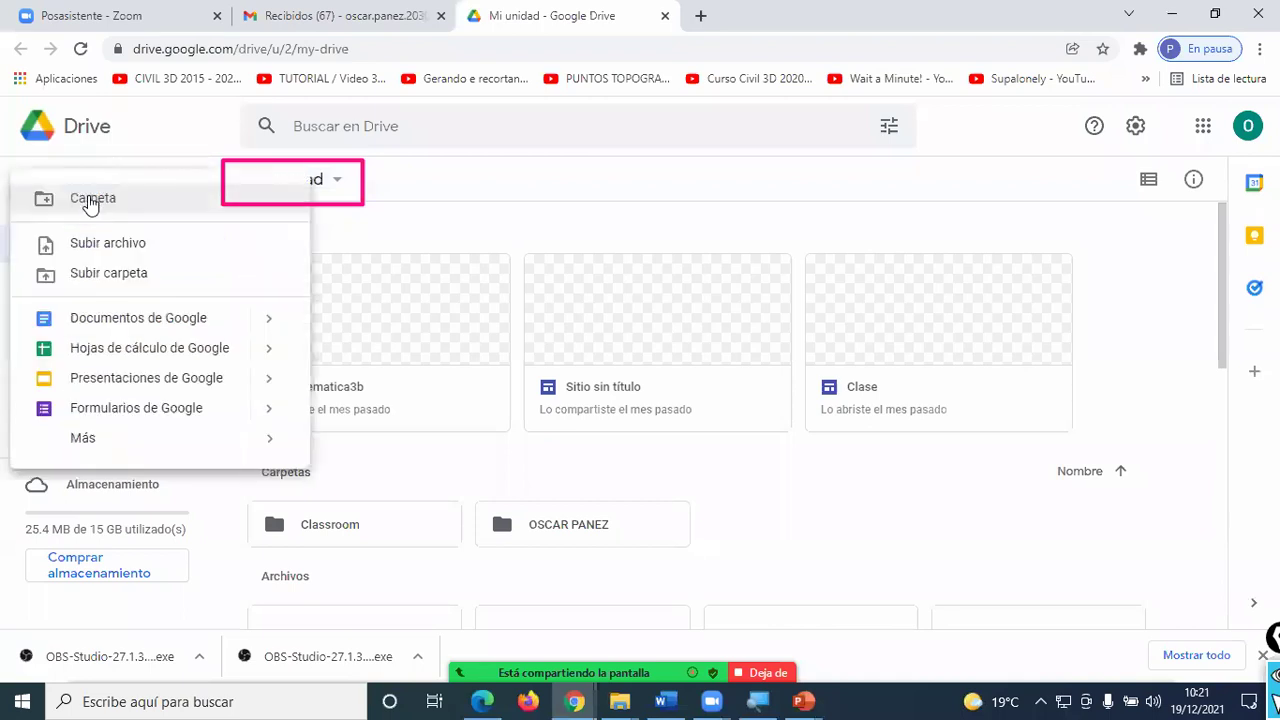
left_click(100, 199)
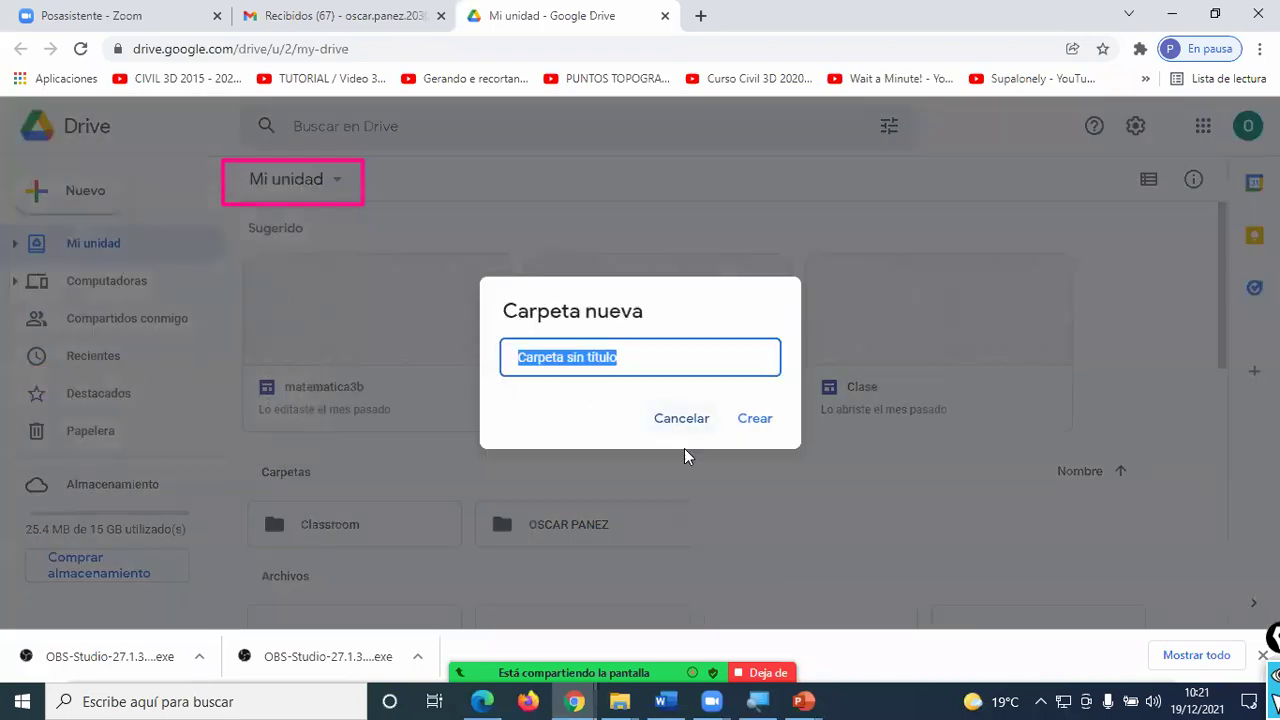
type("V")
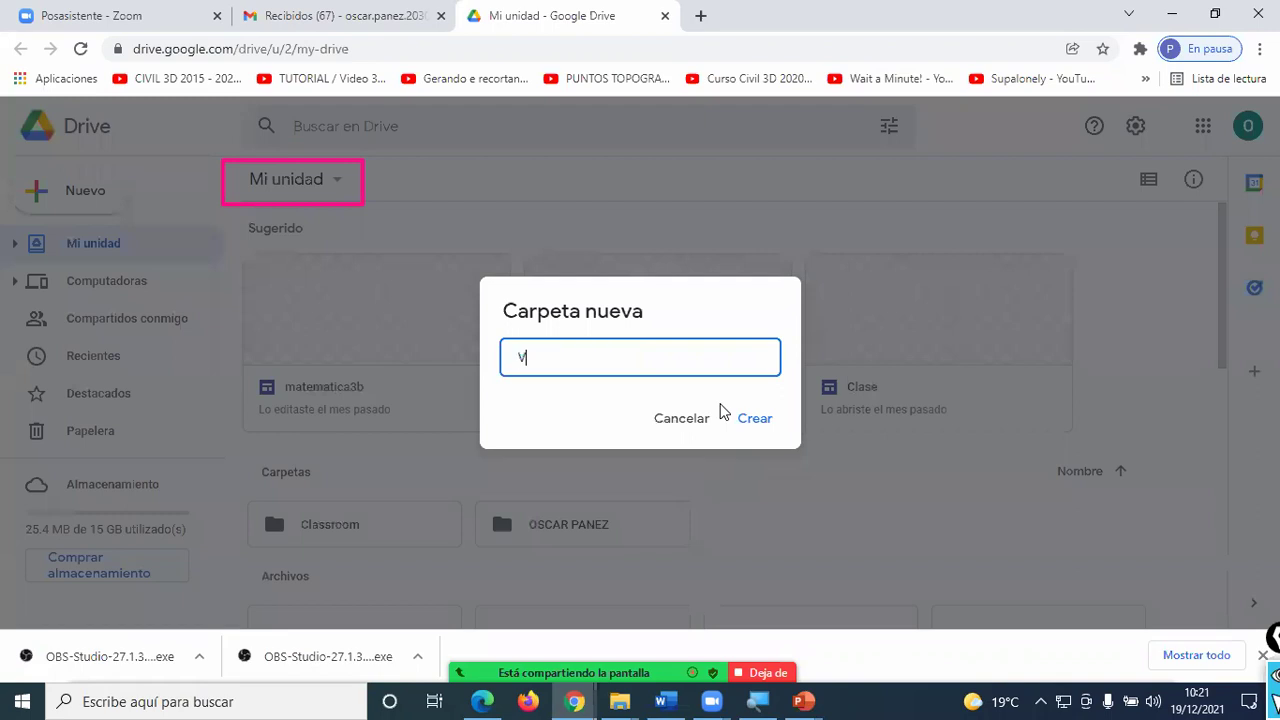
type("IDEOS DE GOOGLE WORKSPACE")
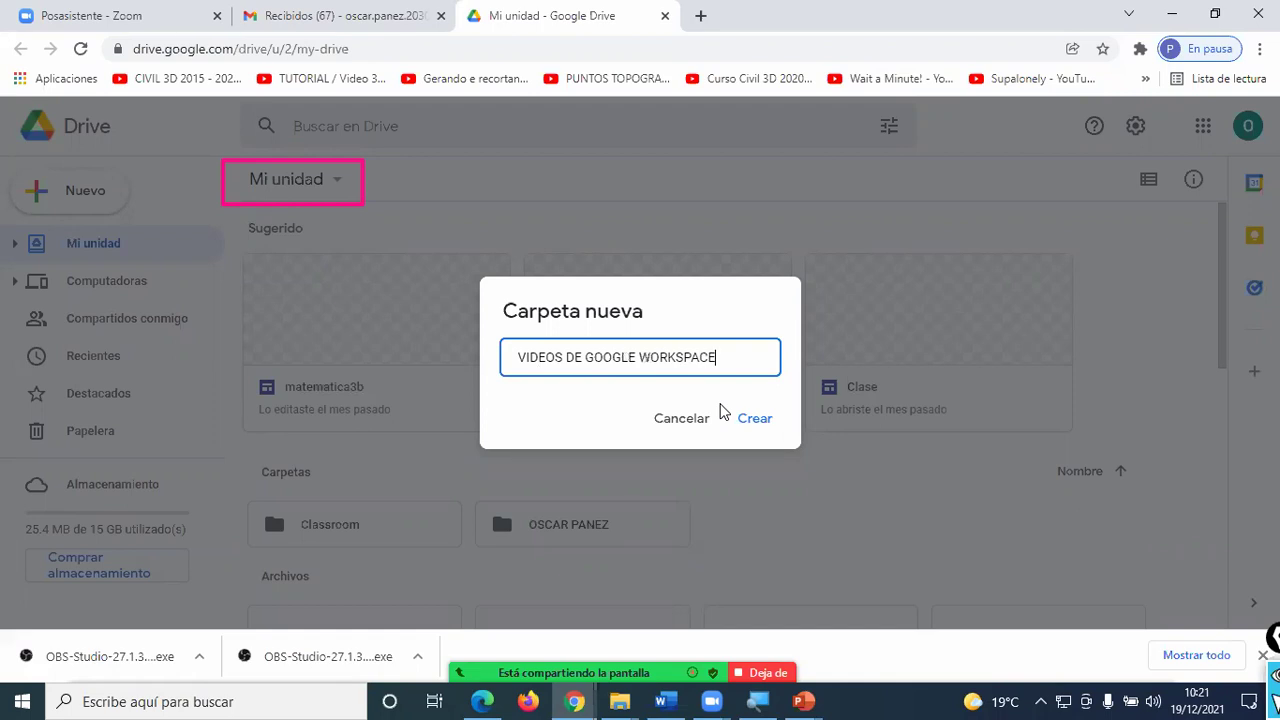
key("Return")
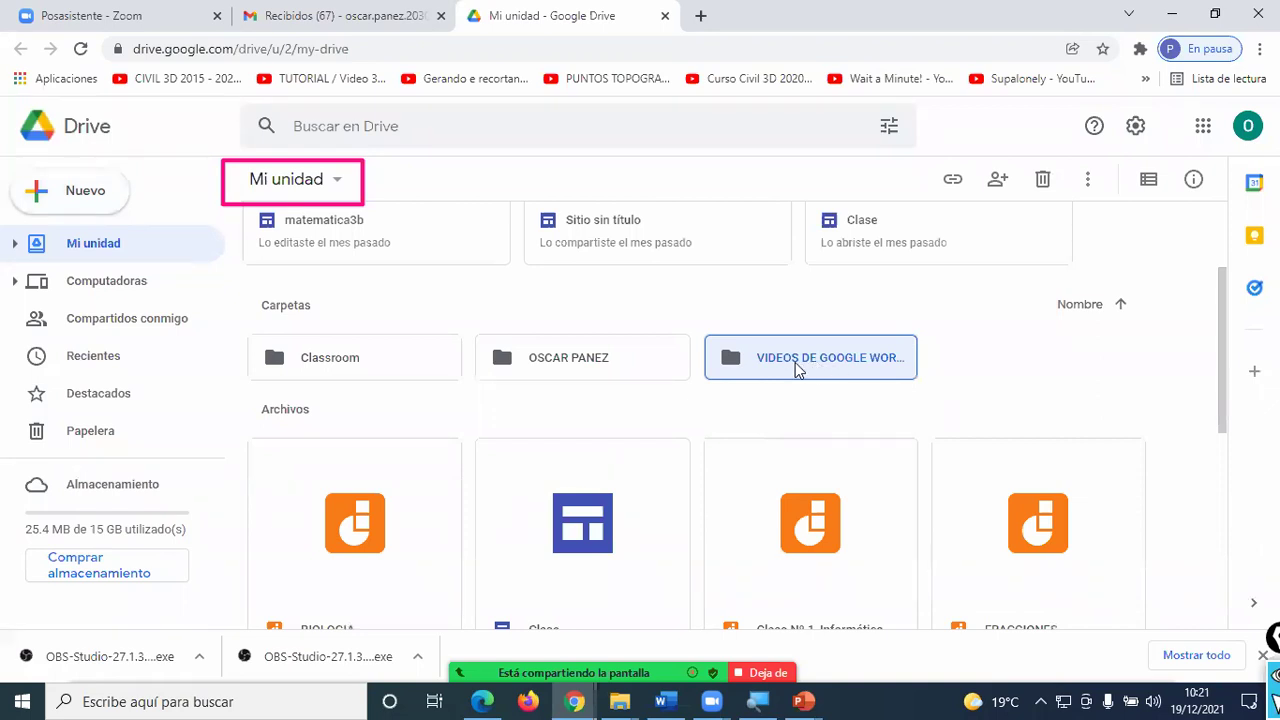
Step: Add a folder named 'VIDEOS DE ANATOMIA' through Nuevo > Carpeta
left_click(111, 205)
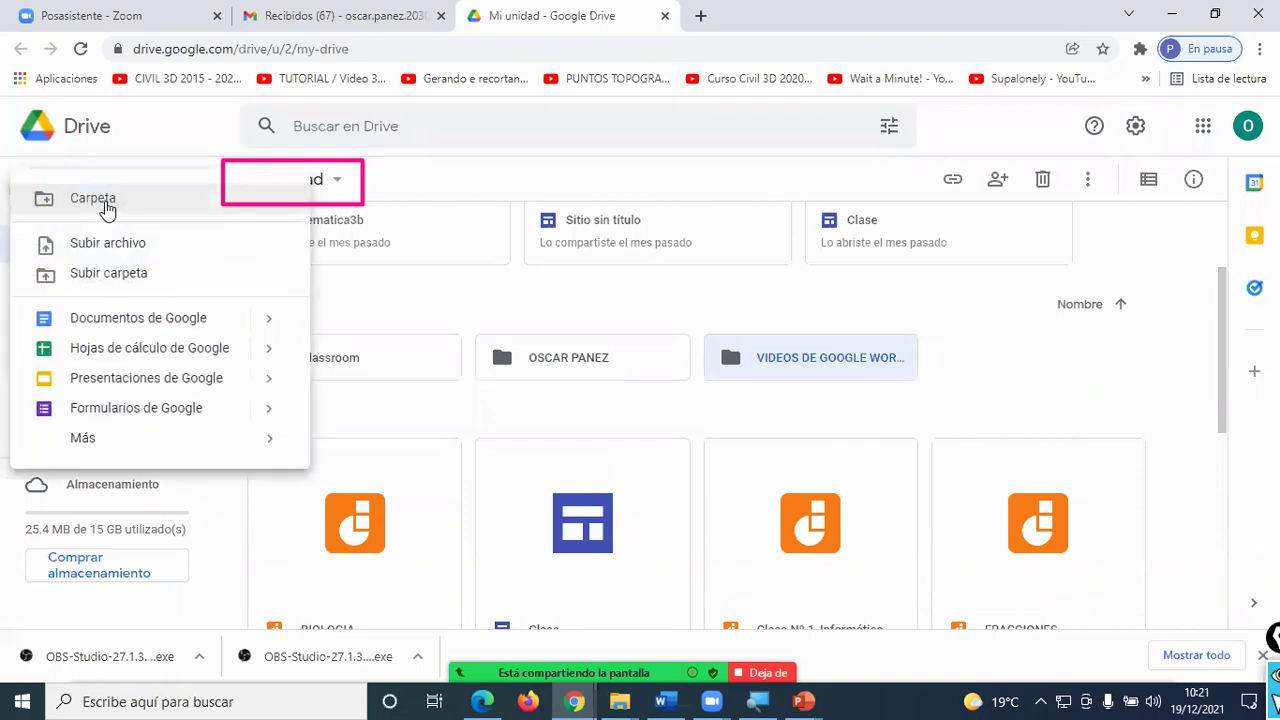
left_click(108, 205)
type("VI")
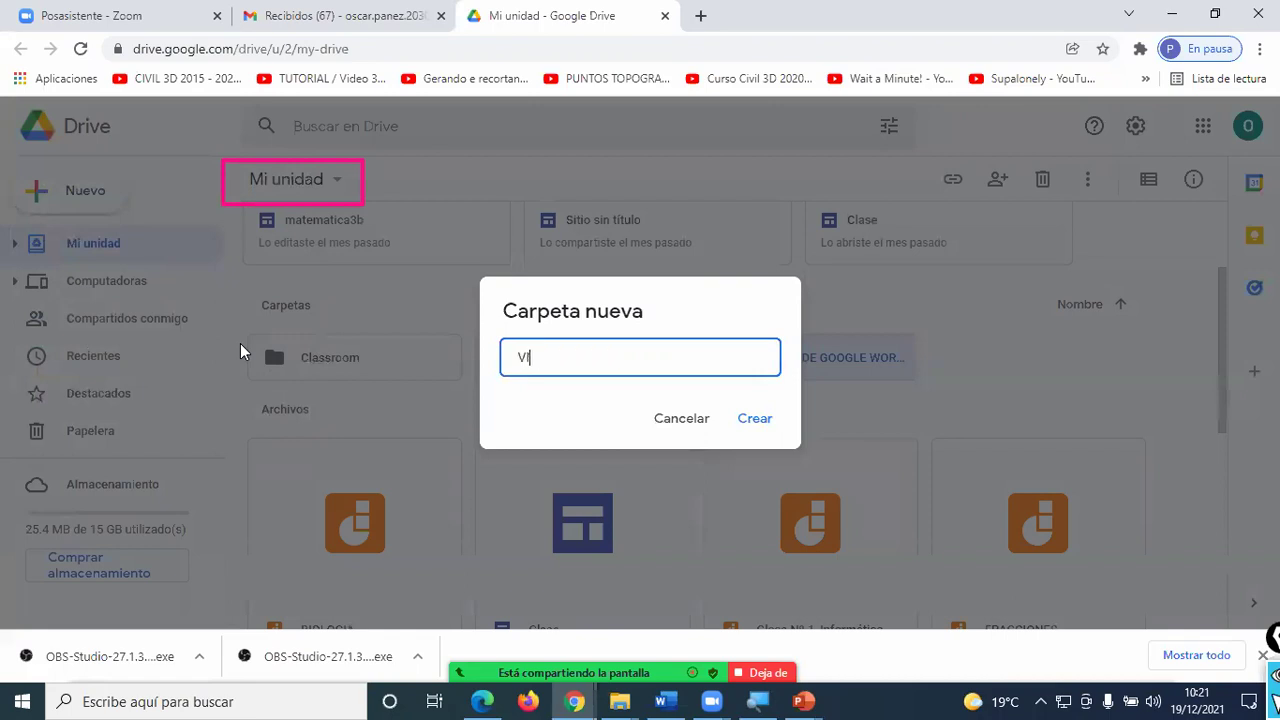
type("DEOS DE ANATOMIA")
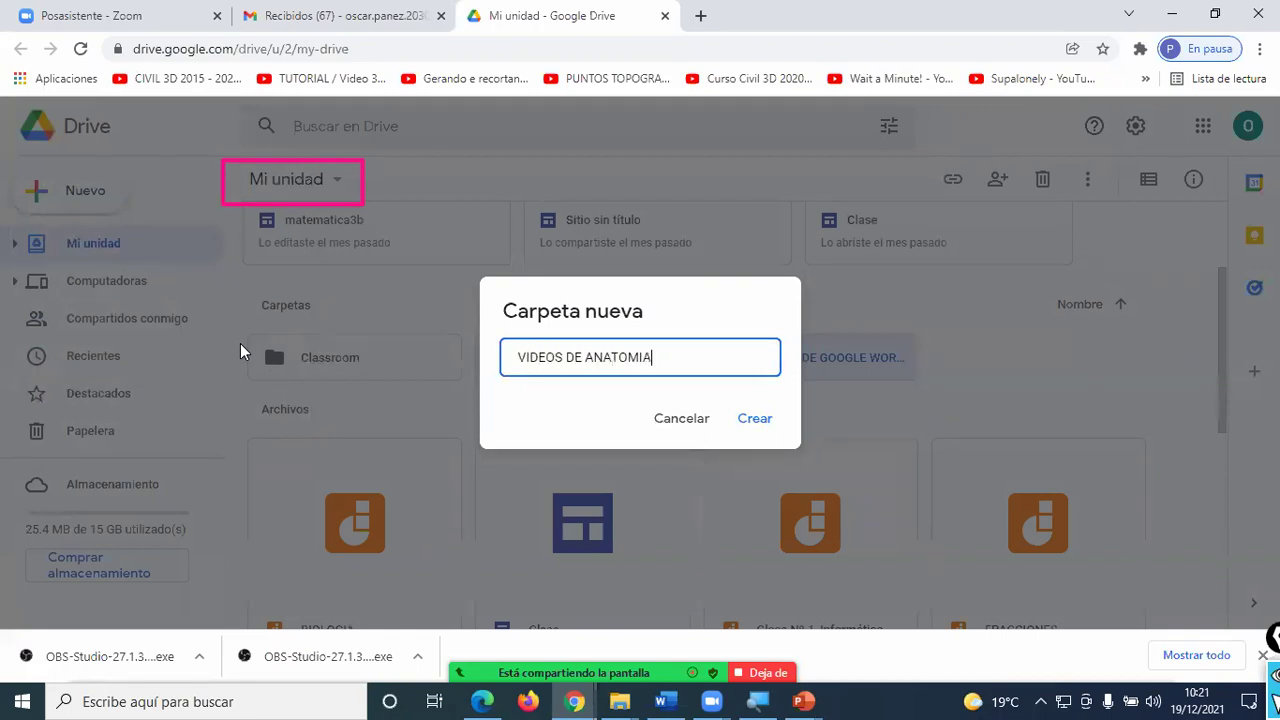
key("Return")
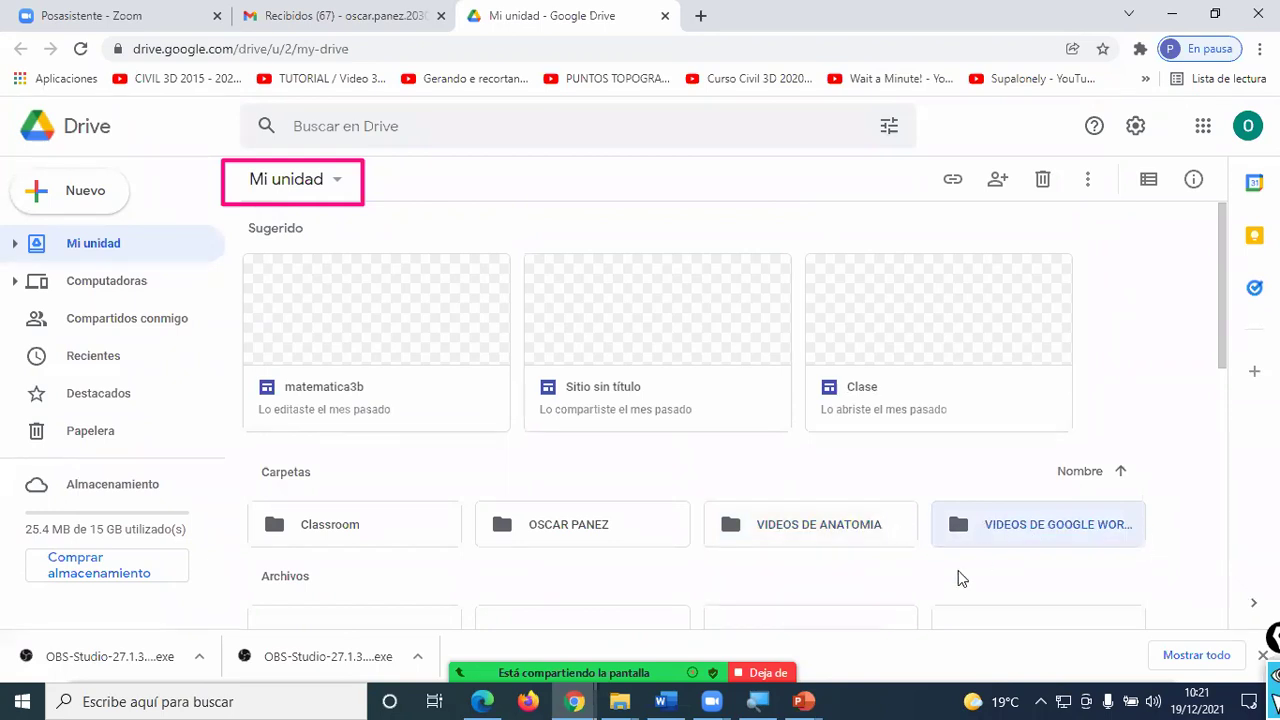
Step: Open the VIDEOS DE GOOGLE WORKSPACE folder and clear the earlier annotation marks
double_click(1036, 527)
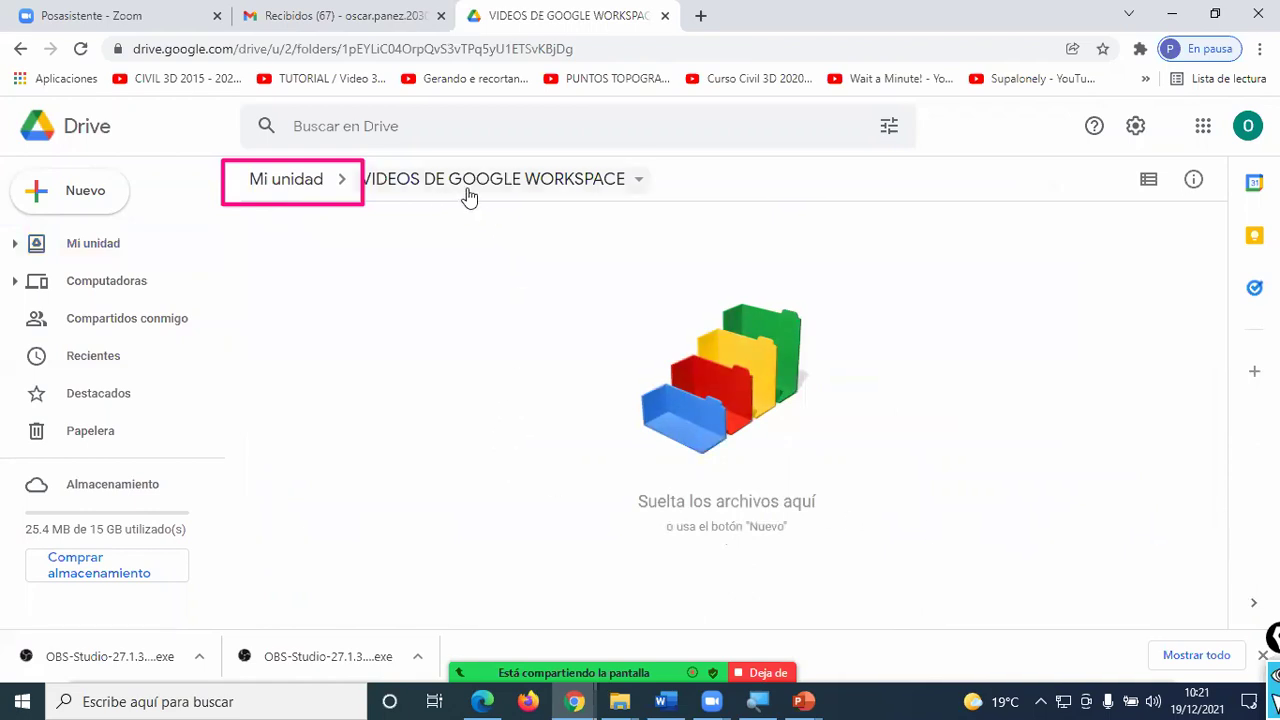
left_click(1272, 636)
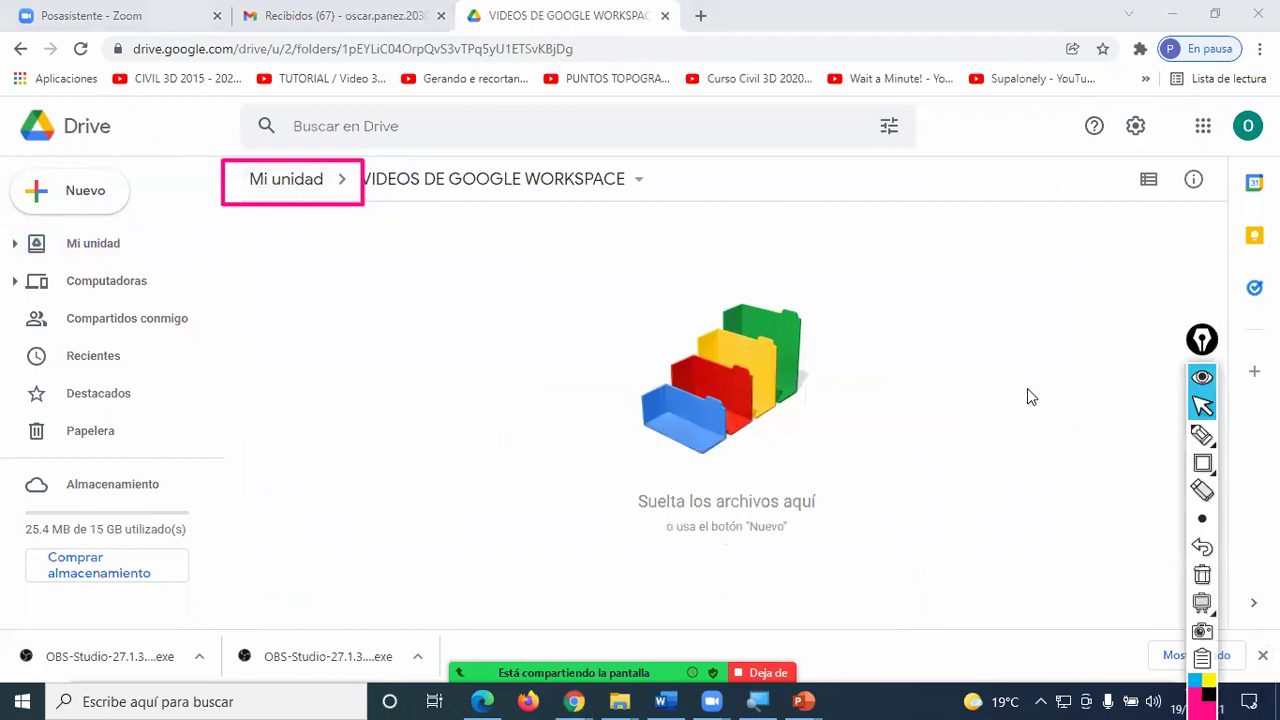
left_click(1202, 576)
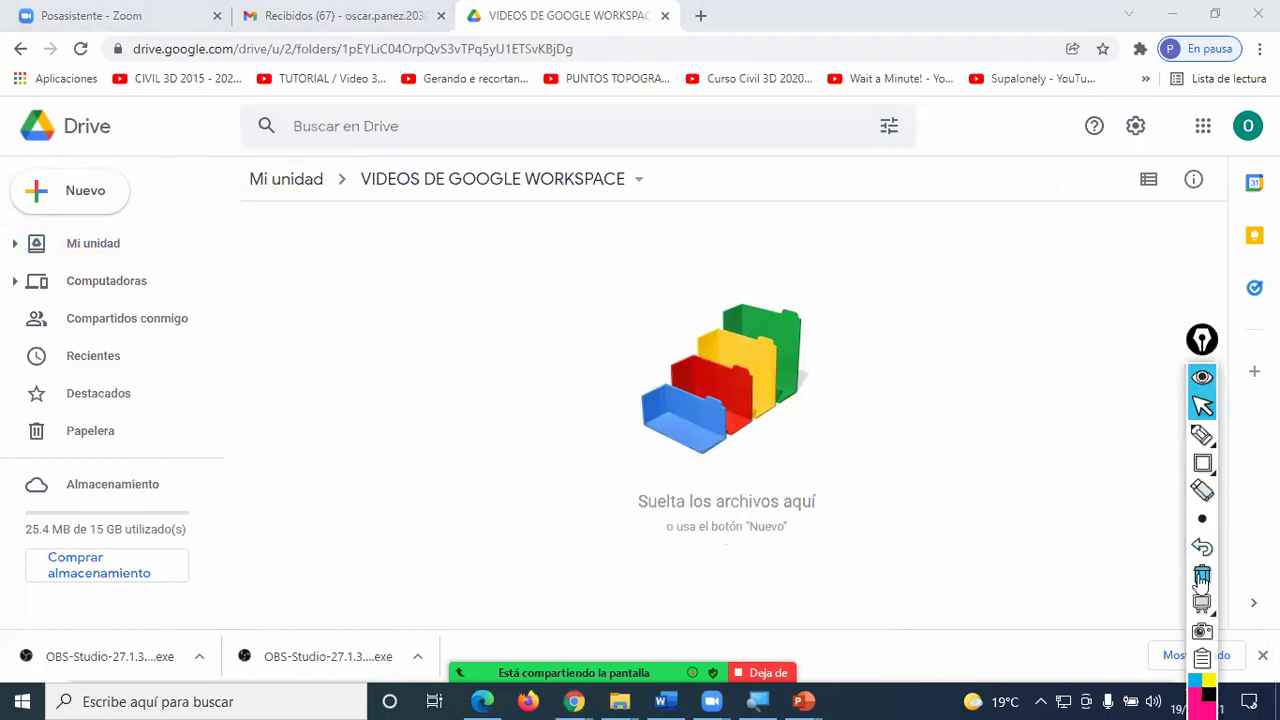
Step: Outline the path Mi unidad > VIDEOS DE GOOGLE WORKSPACE with an annotation rectangle, then open Nuevo
left_click(1202, 463)
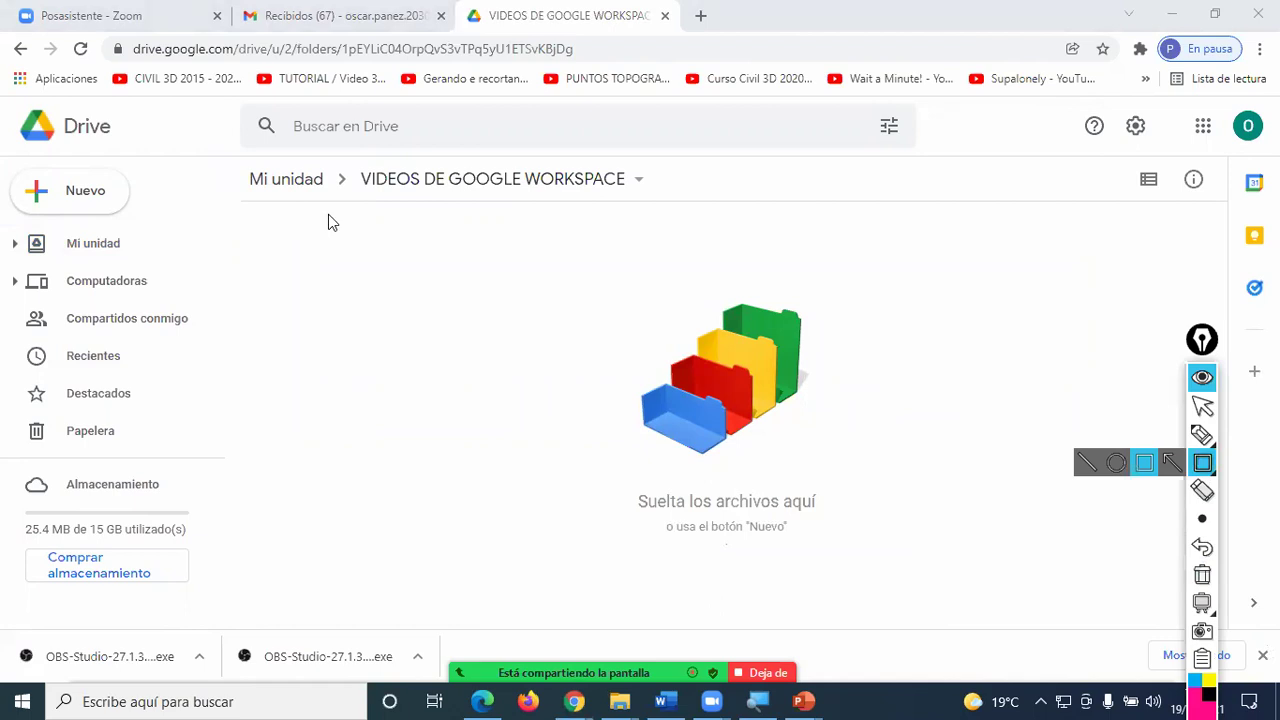
mouse_move(234, 160)
left_mouse_down()
mouse_move(315, 214)
mouse_move(641, 205)
left_mouse_up()
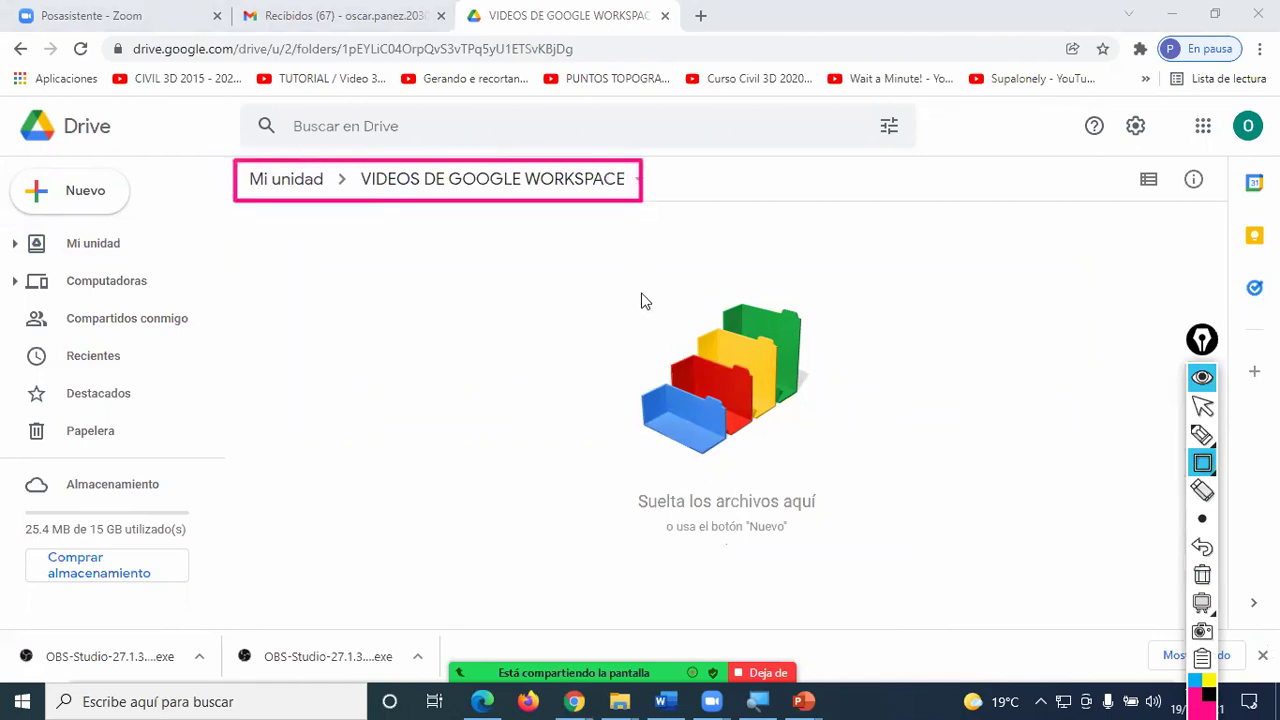
key("Escape")
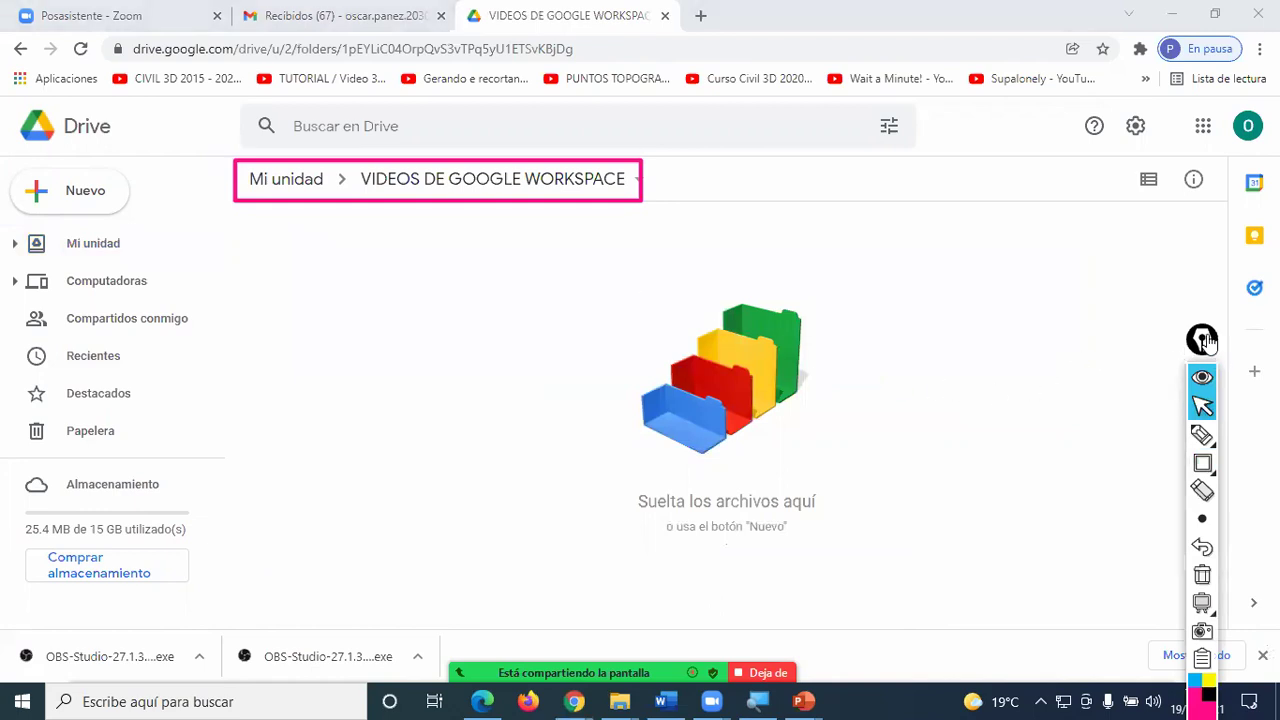
left_click_drag(1207, 340, 1270, 326)
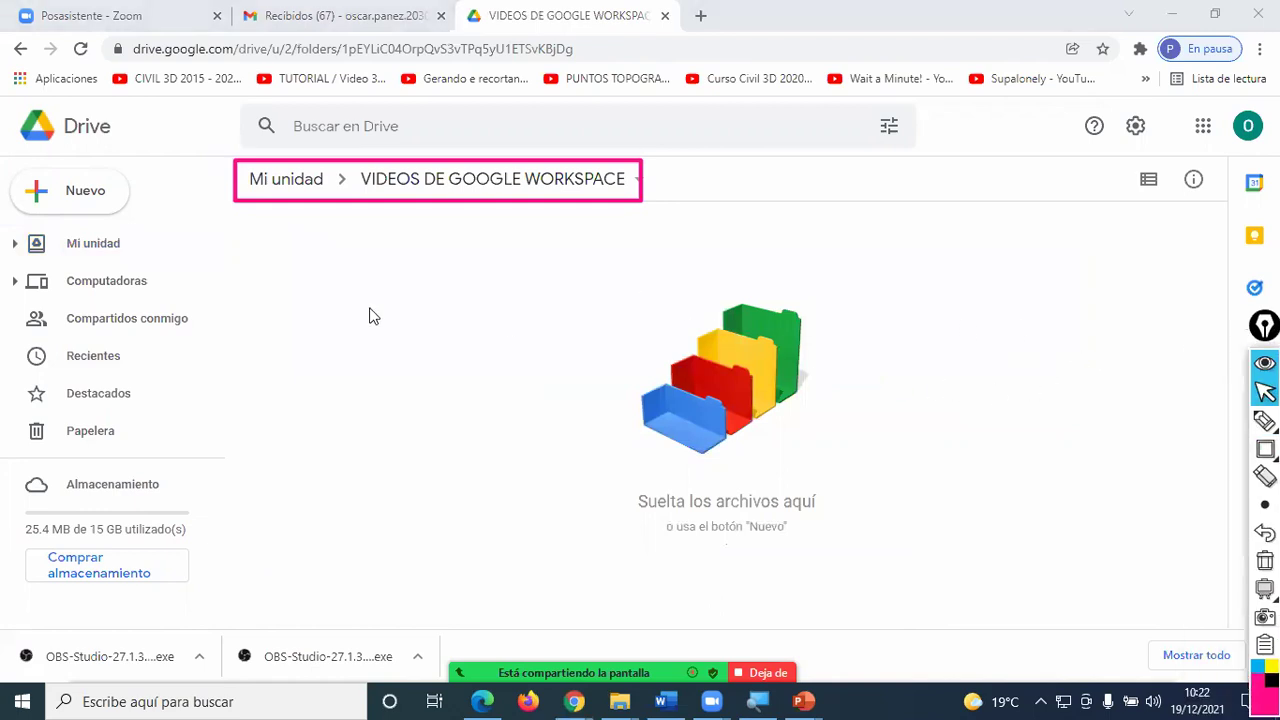
left_click(97, 206)
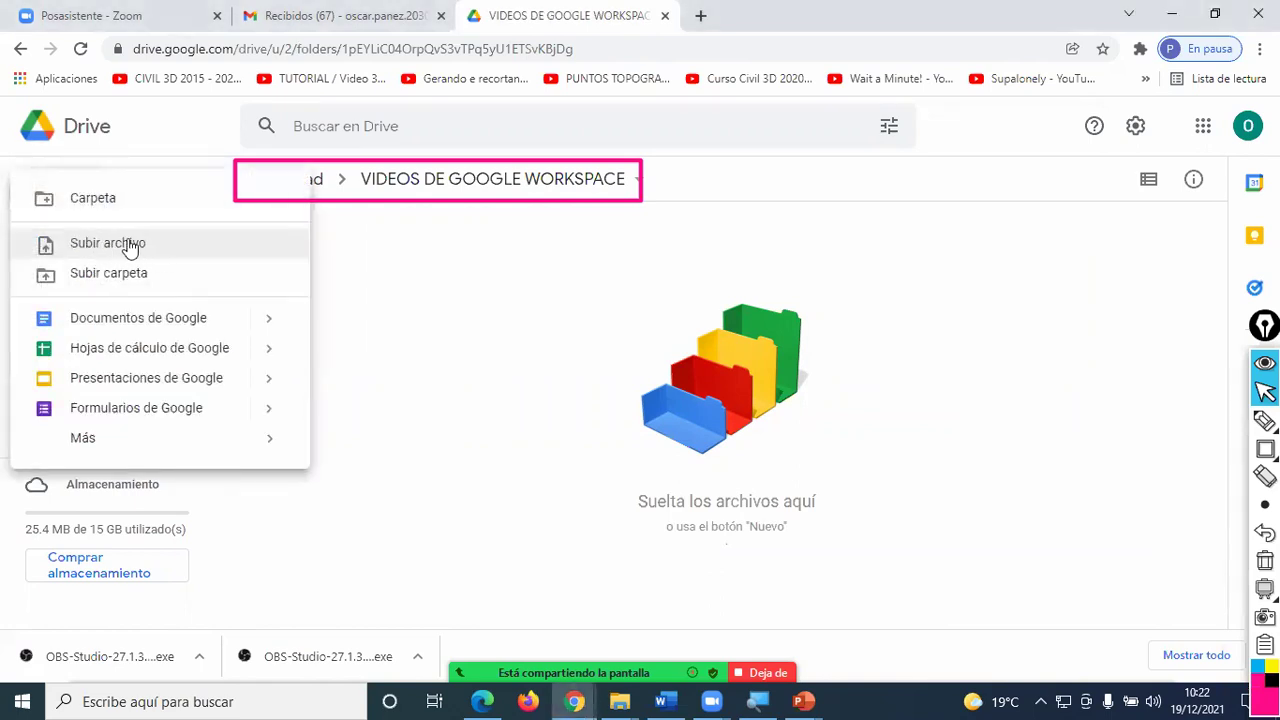
Step: Choose Subir archivo from the Nuevo menu to bring up the upload file picker
left_click(482, 306)
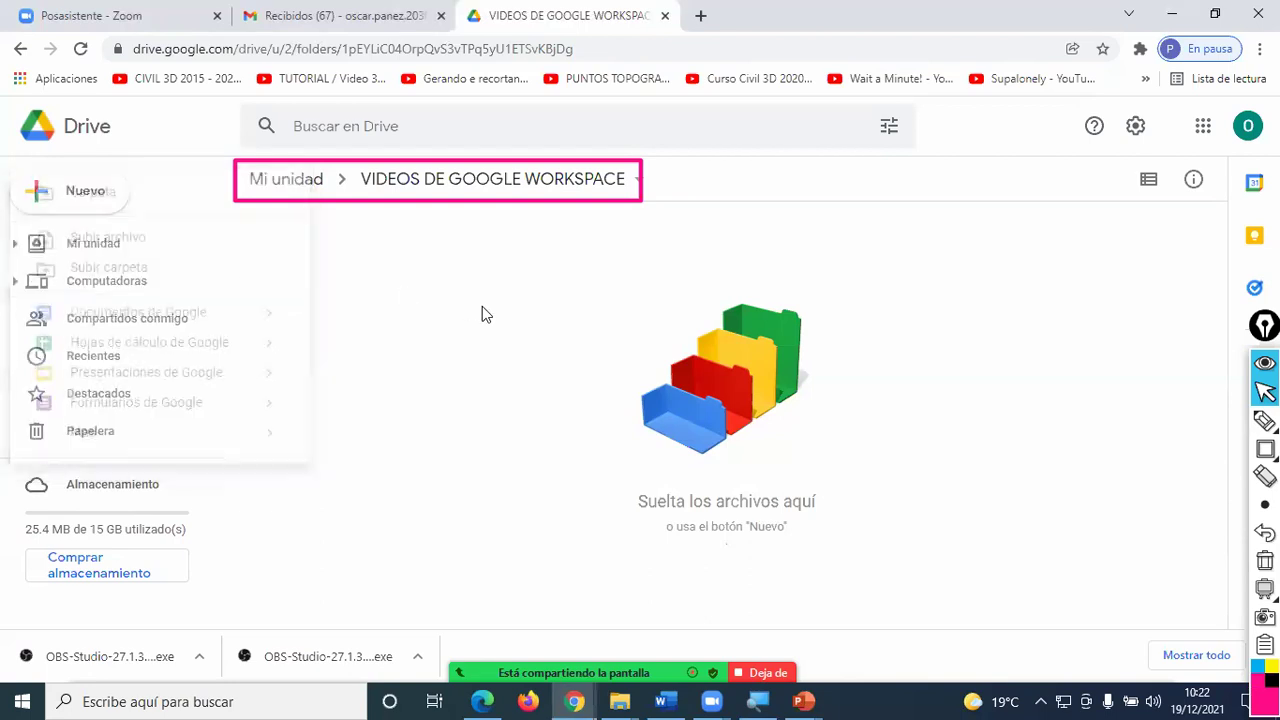
left_click(95, 198)
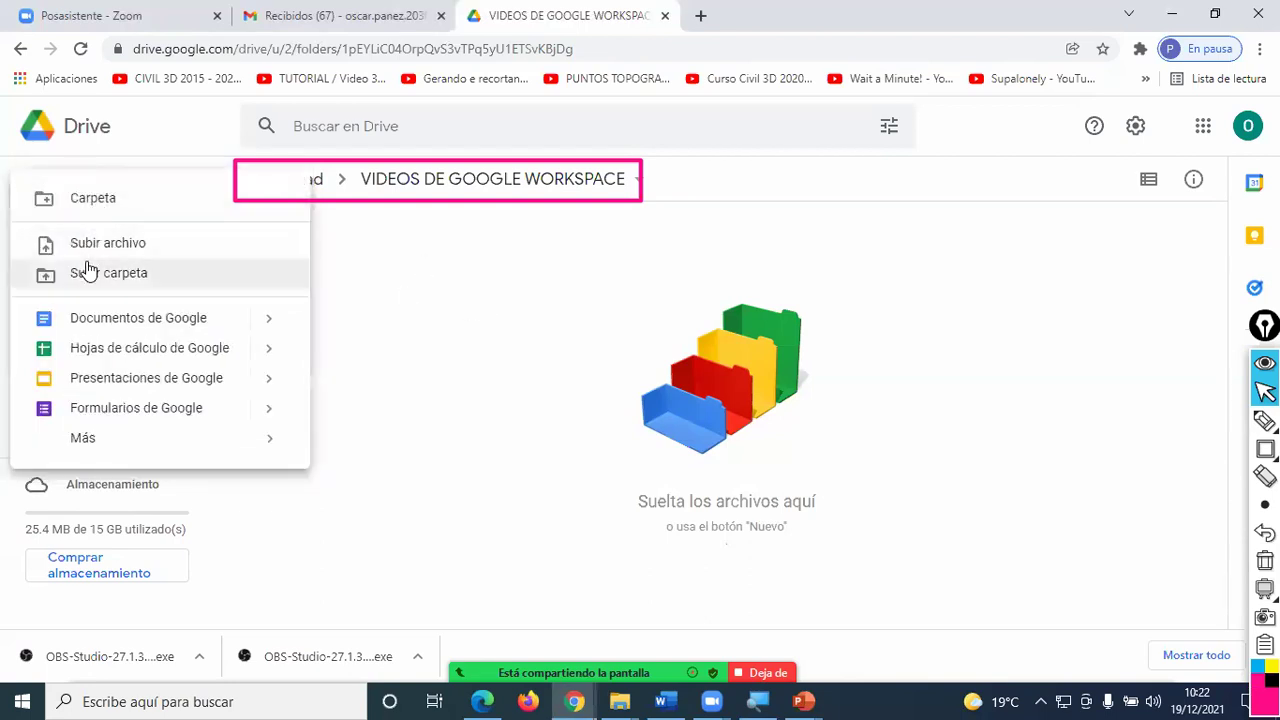
left_click(106, 248)
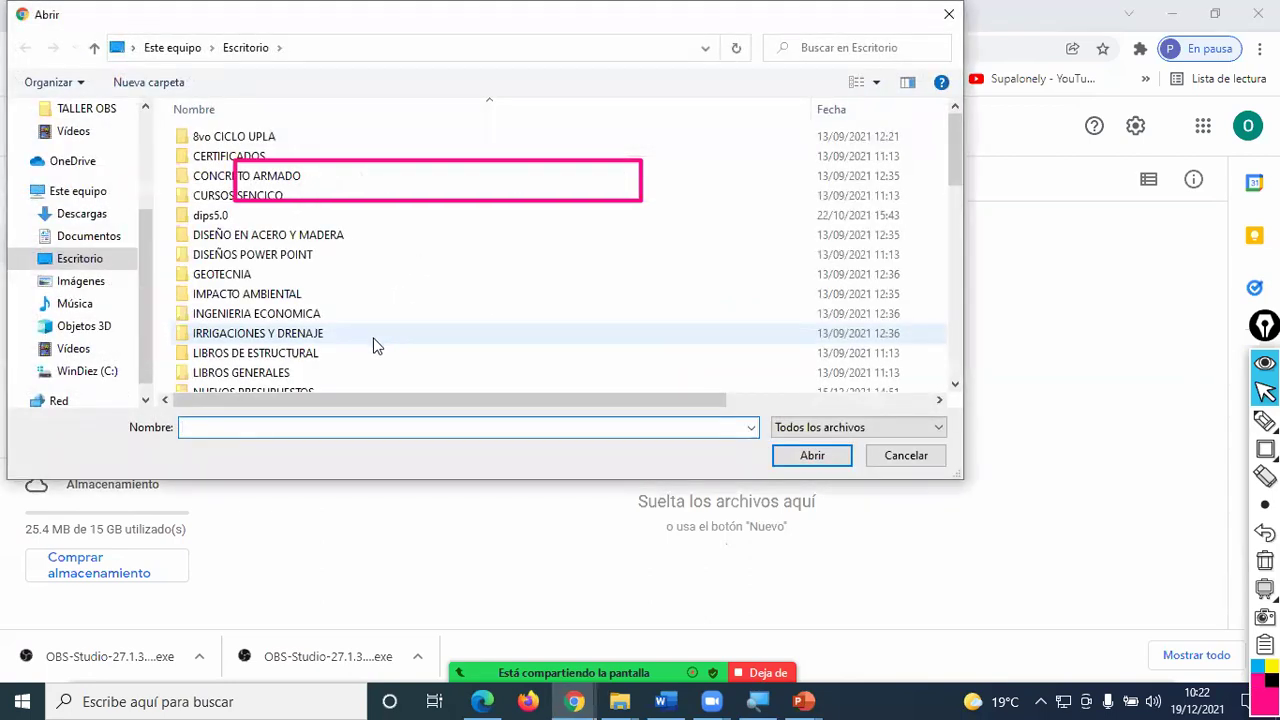
Step: Select SESION 1 and SESION 2 in Documentos > GRABAR PANTALLA and upload both
left_click(89, 238)
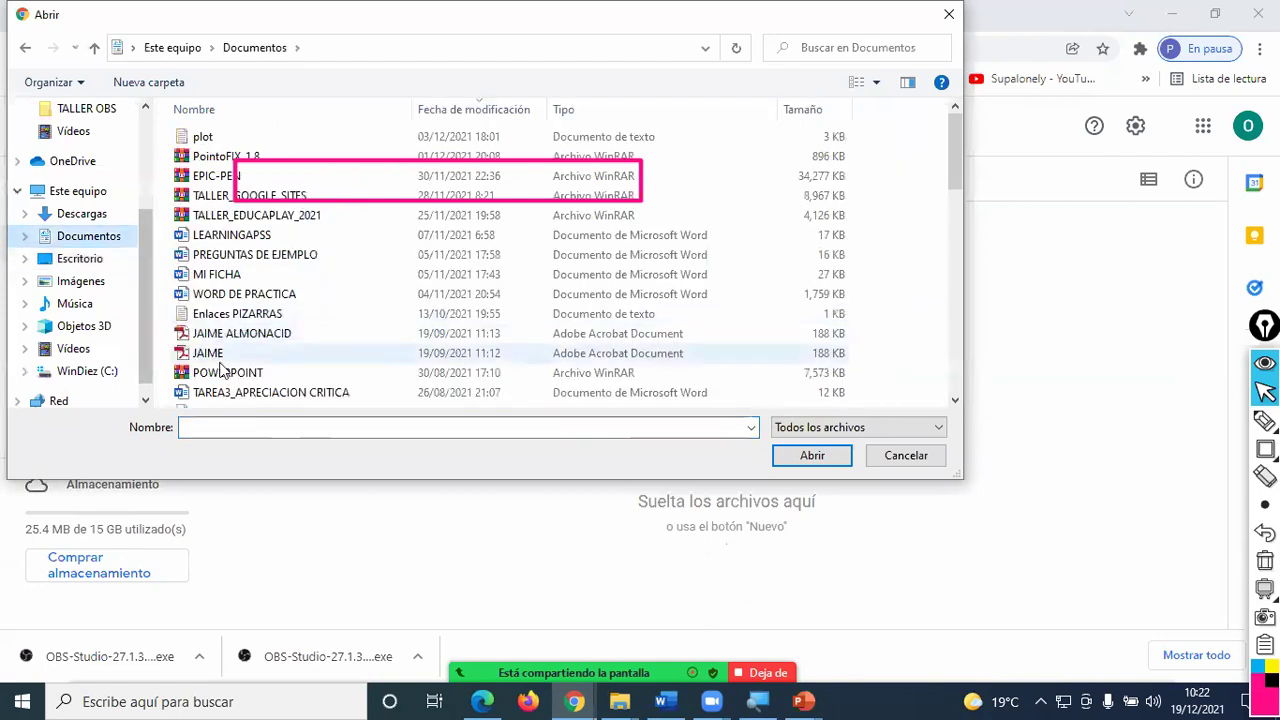
scroll(268, 359, "down", 1)
scroll(268, 356, "down", 5)
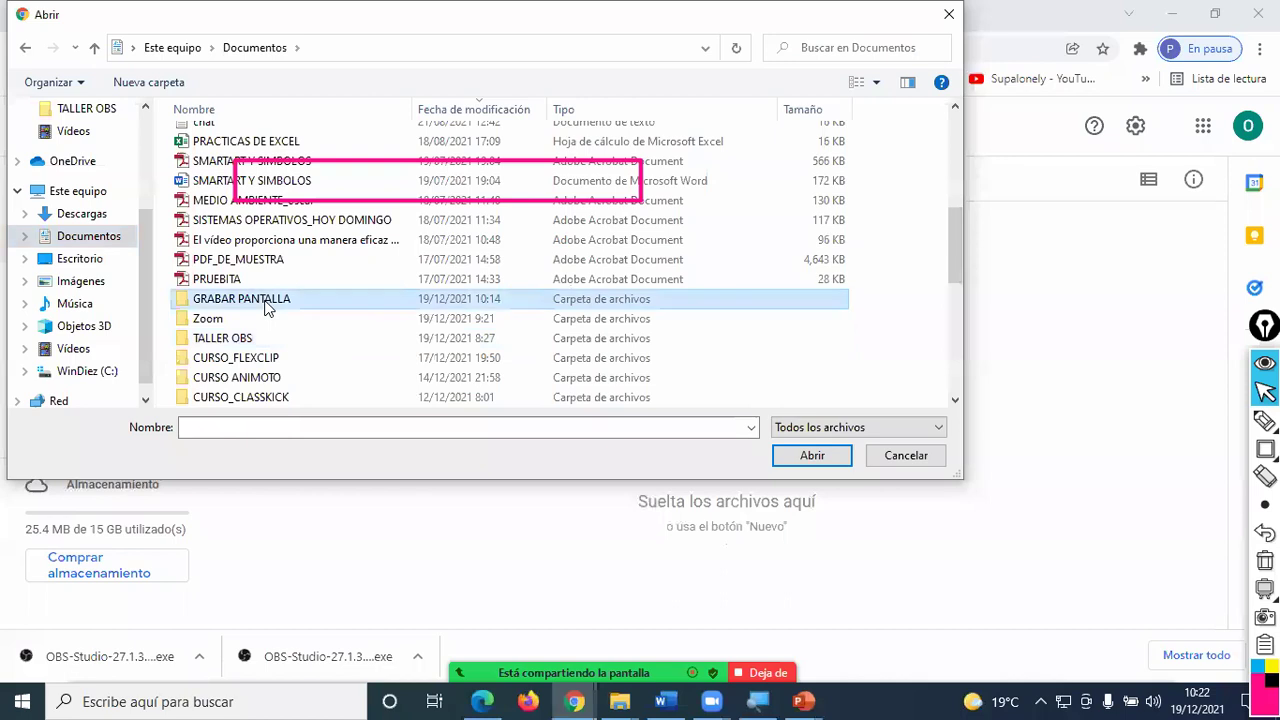
double_click(268, 300)
left_click(234, 238)
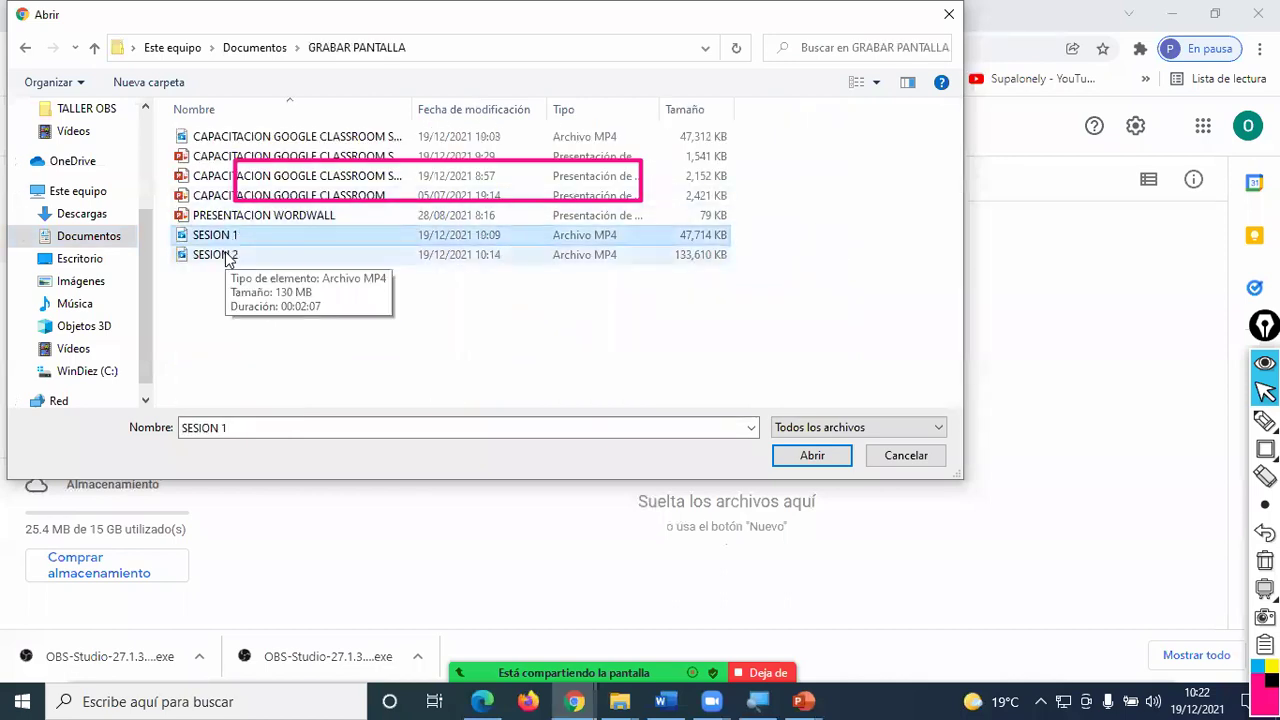
left_click(226, 256, "shift")
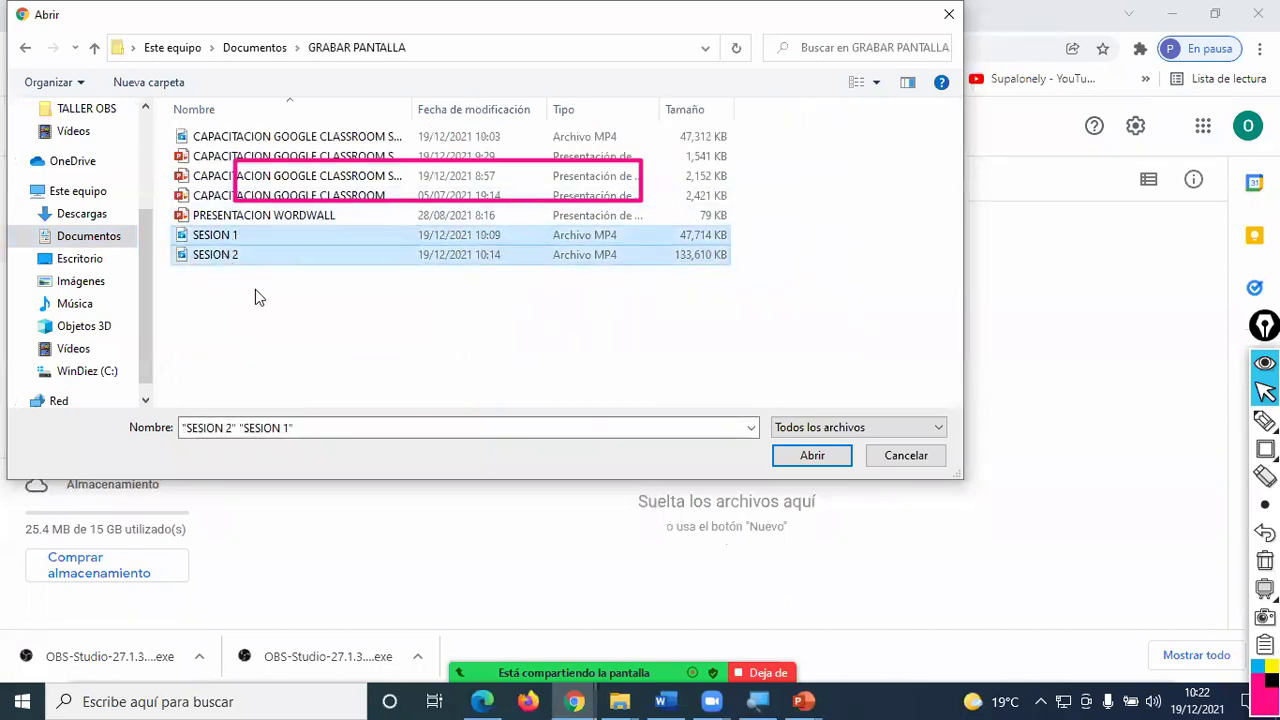
left_click(812, 455)
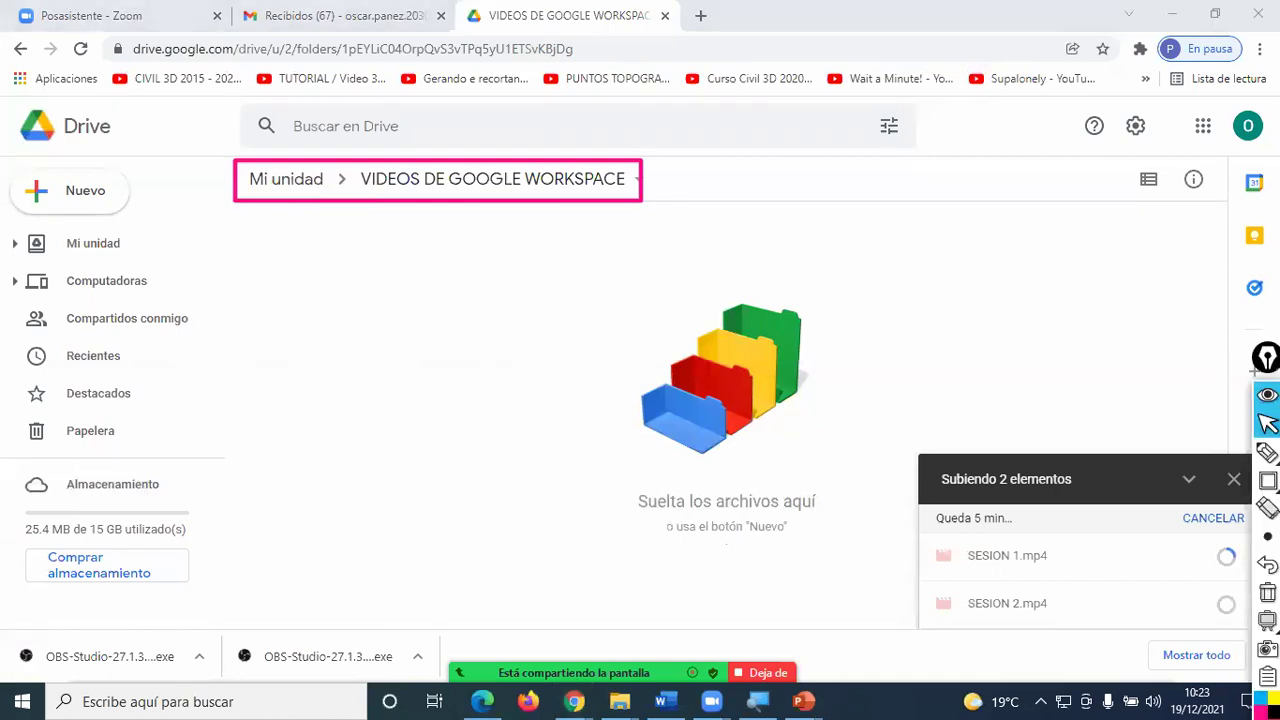
Step: Move the annotation tools aside and check the Zoom chat with Alt+H while the videos upload
left_click_drag(1254, 371, 1254, 91)
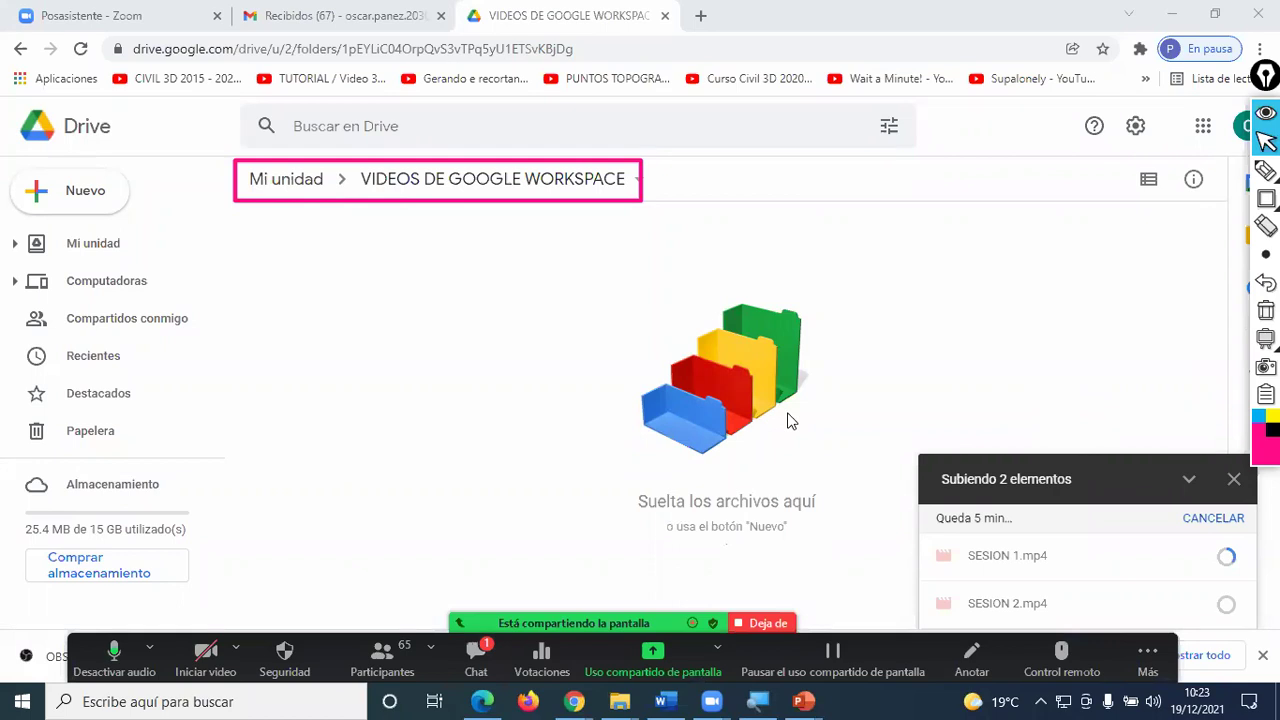
key("alt+h")
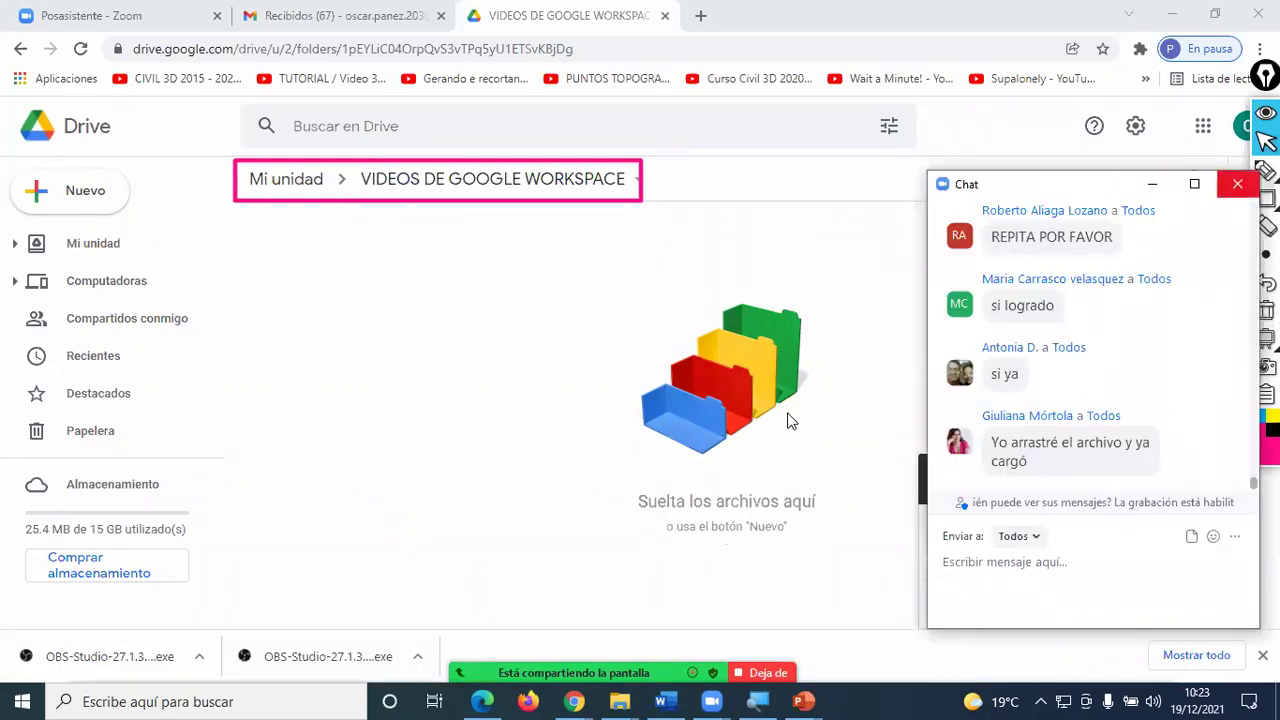
left_click(1237, 184)
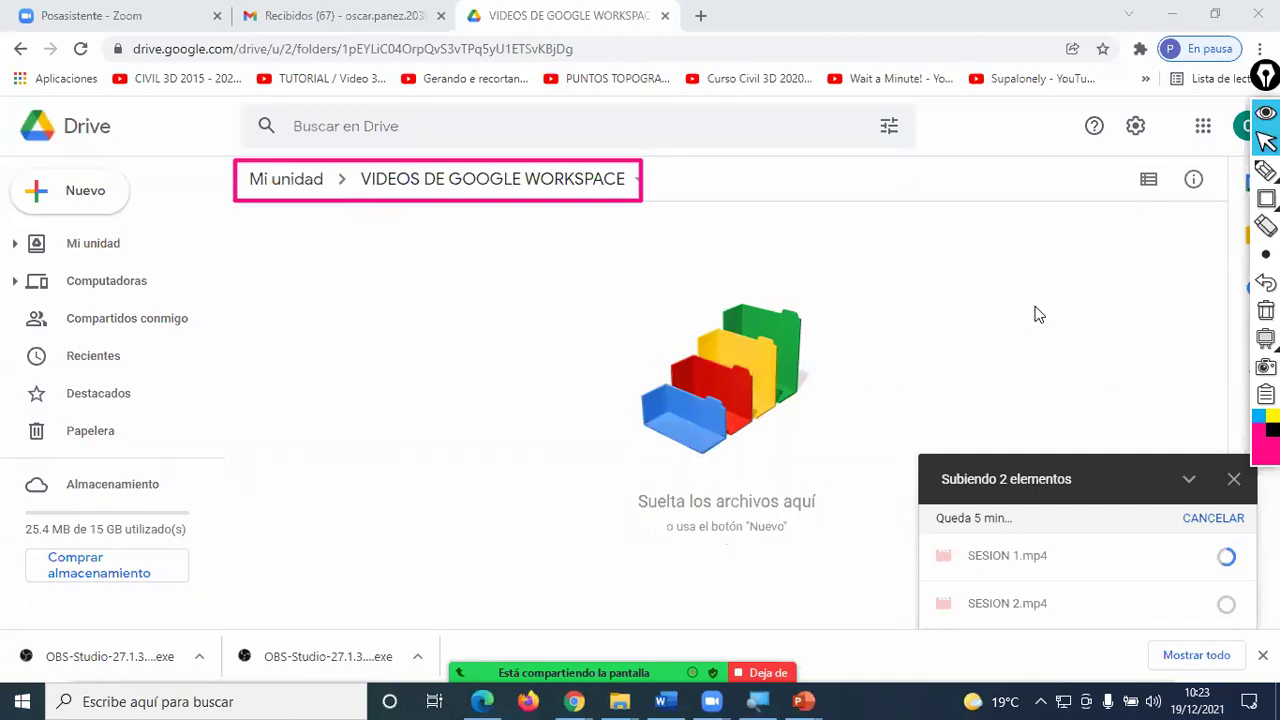
mouse_move(606, 606)
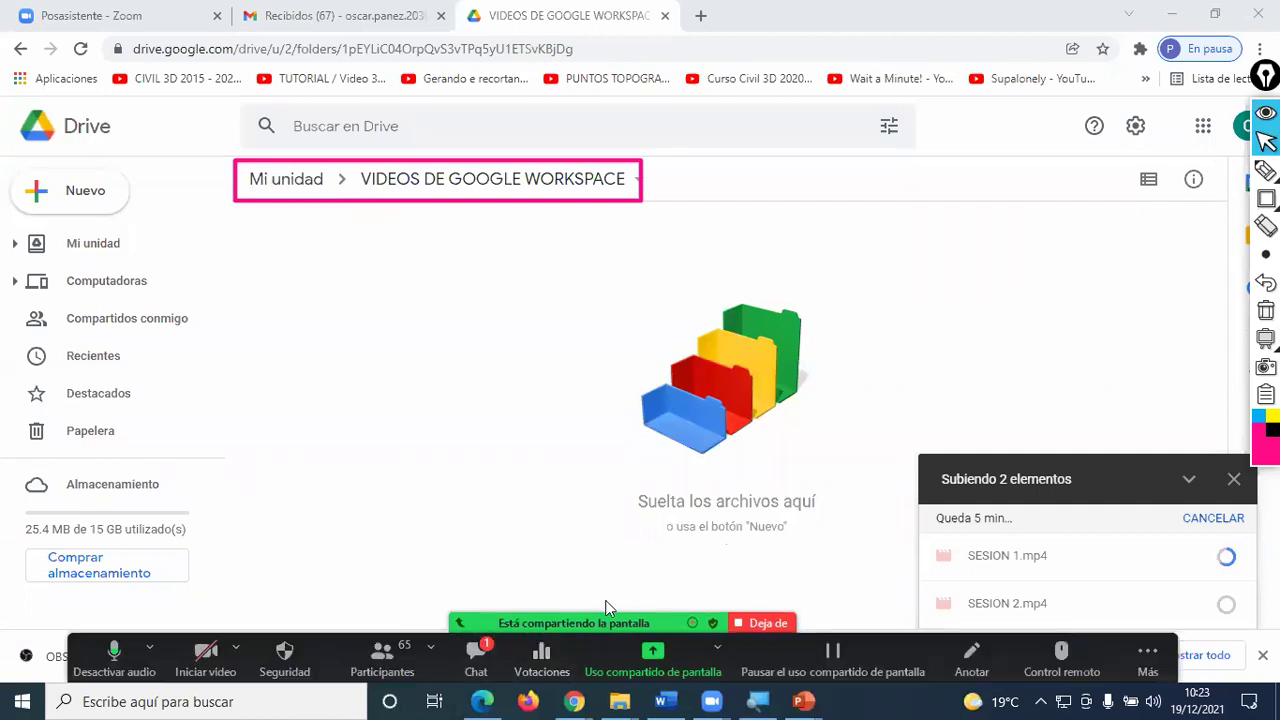
key("alt+h")
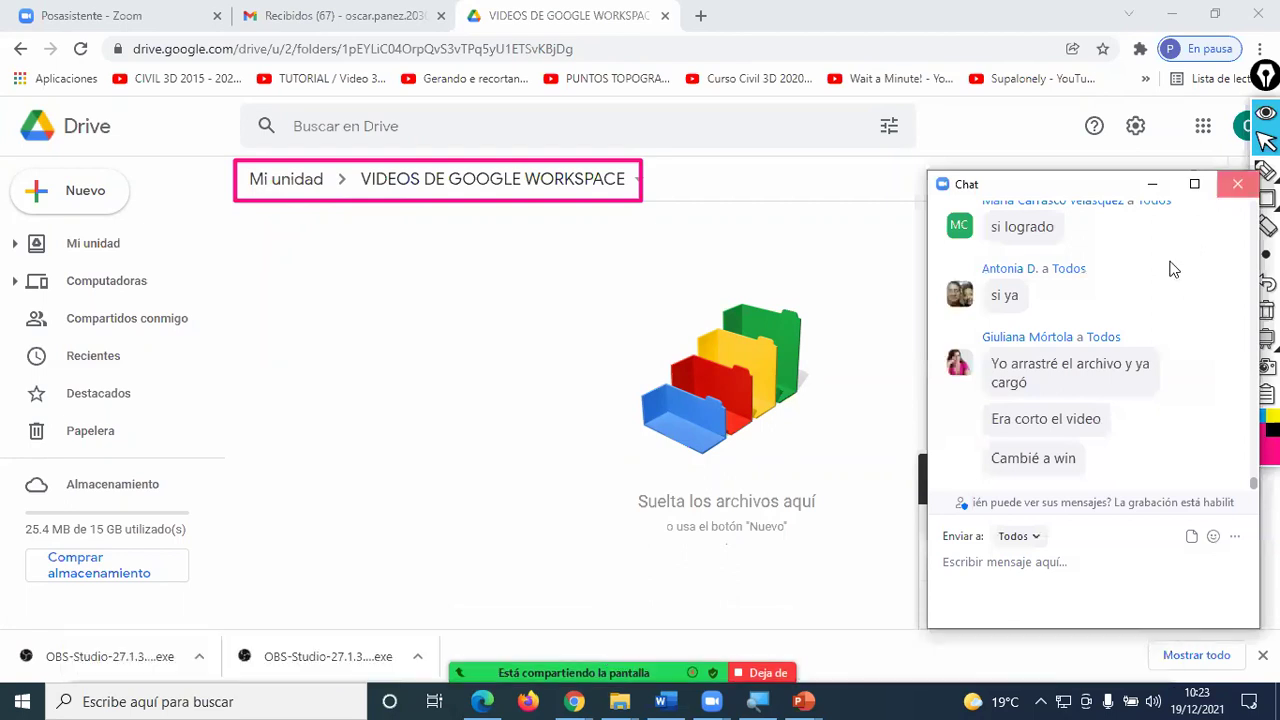
key("alt+h")
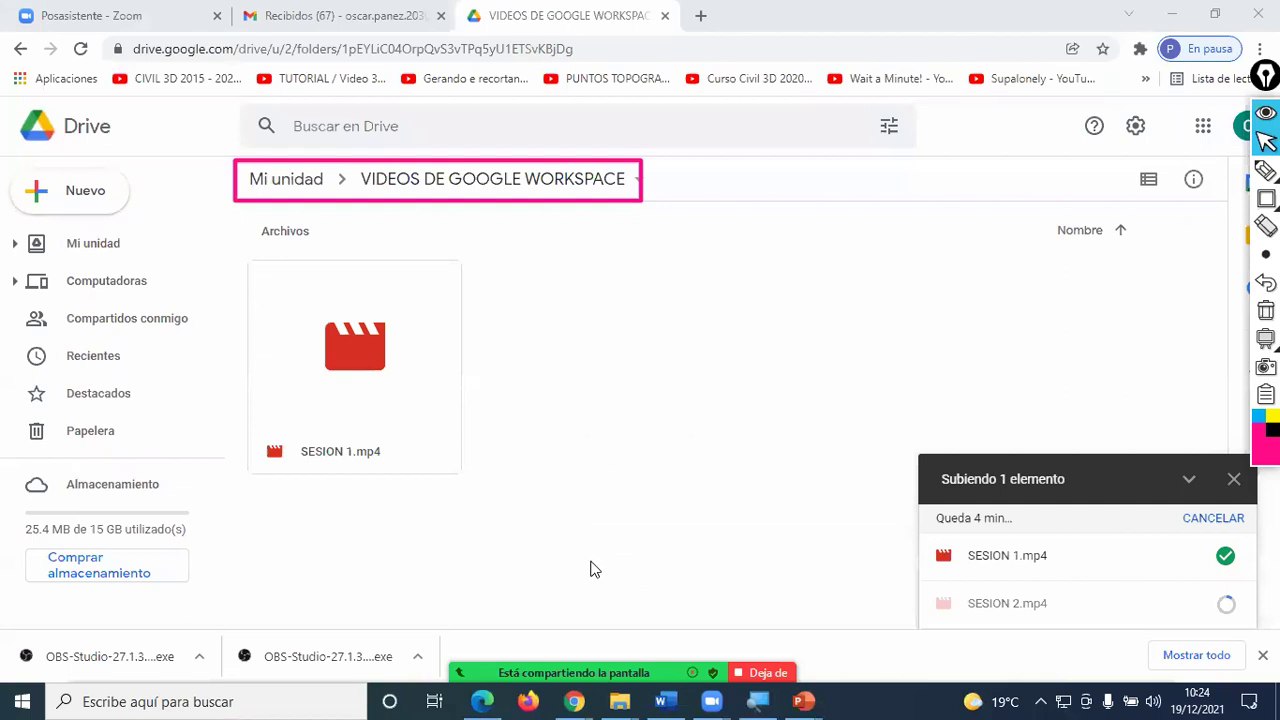
left_click(674, 606)
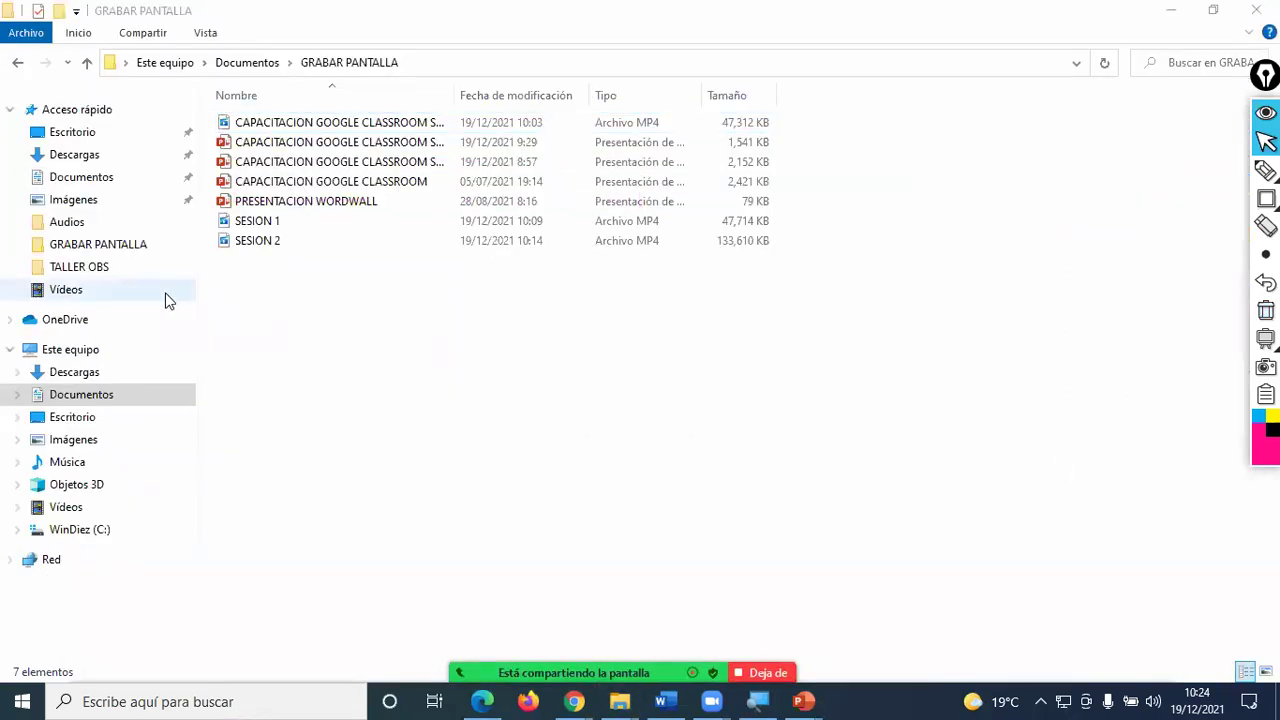
left_click(58, 405)
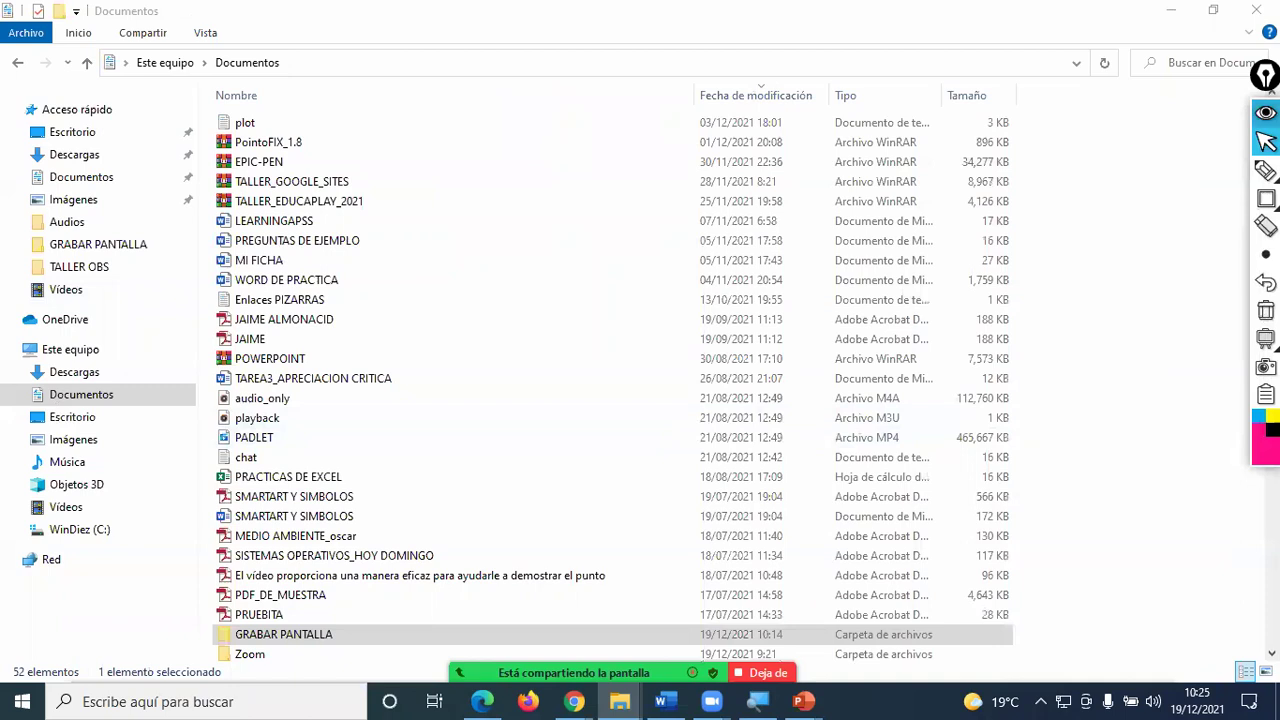
left_click_drag(1265, 90, 1248, 229)
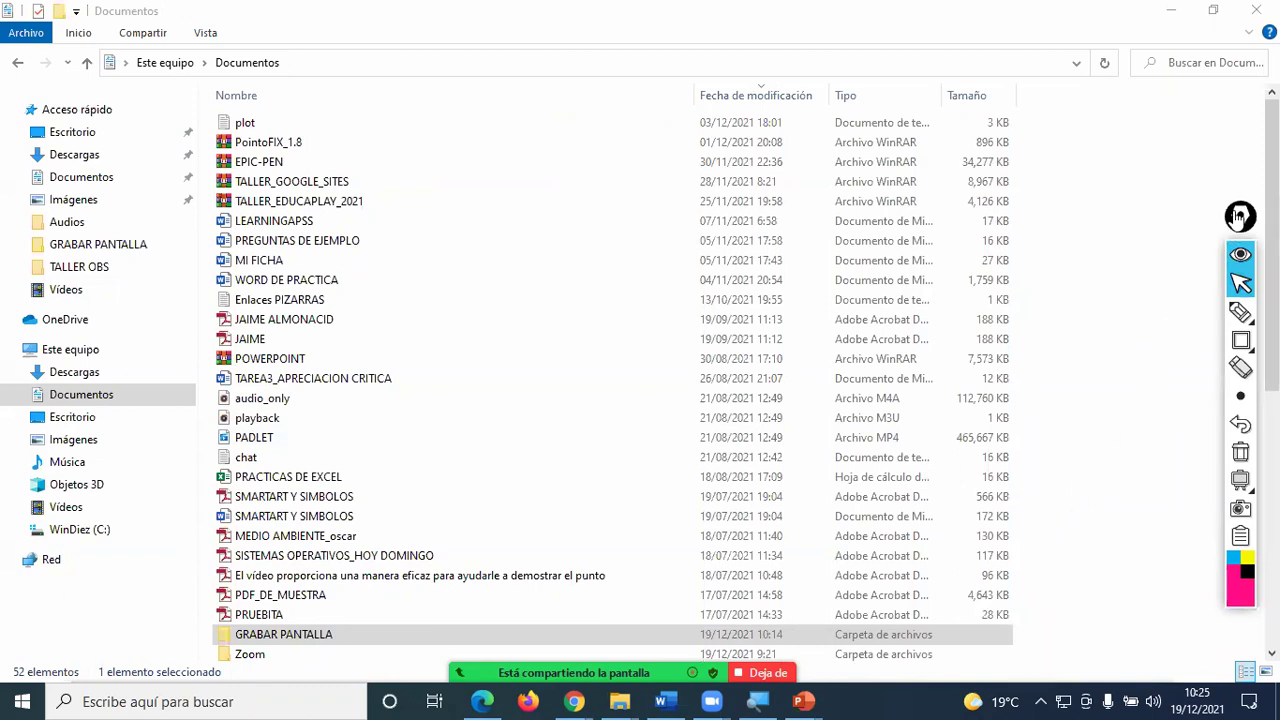
left_click_drag(1240, 216, 1240, 166)
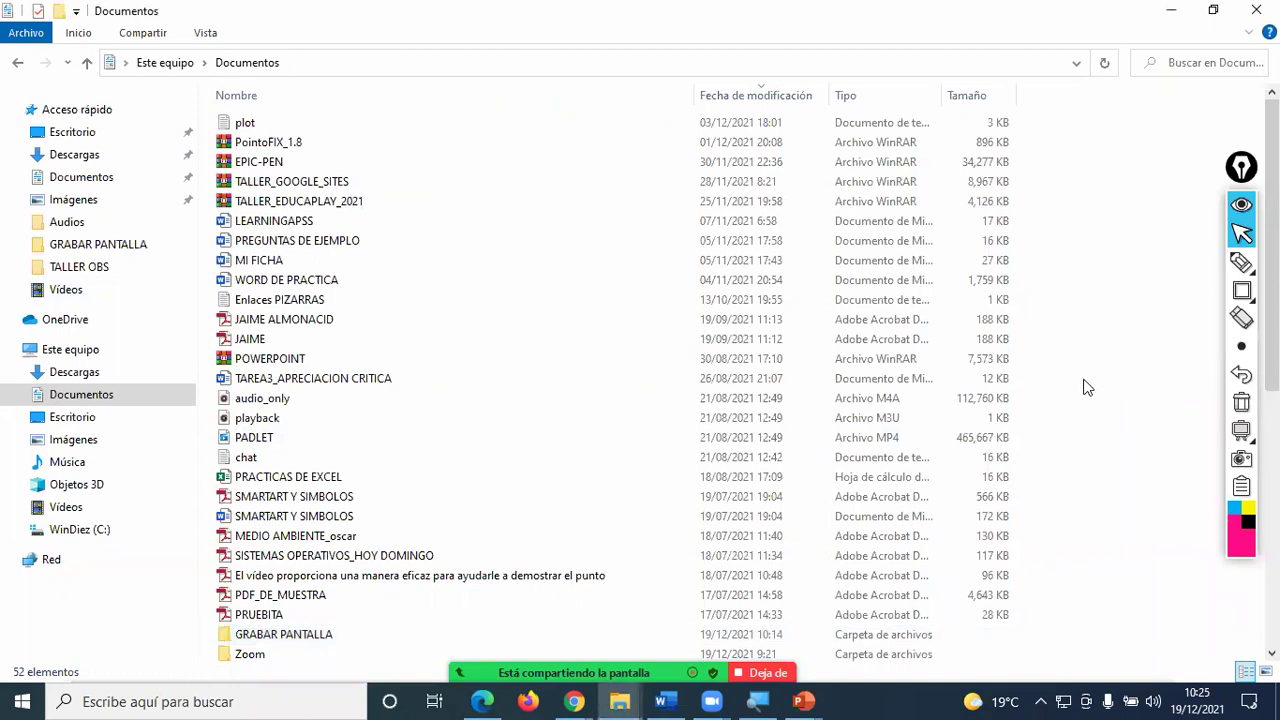
key("alt+Tab")
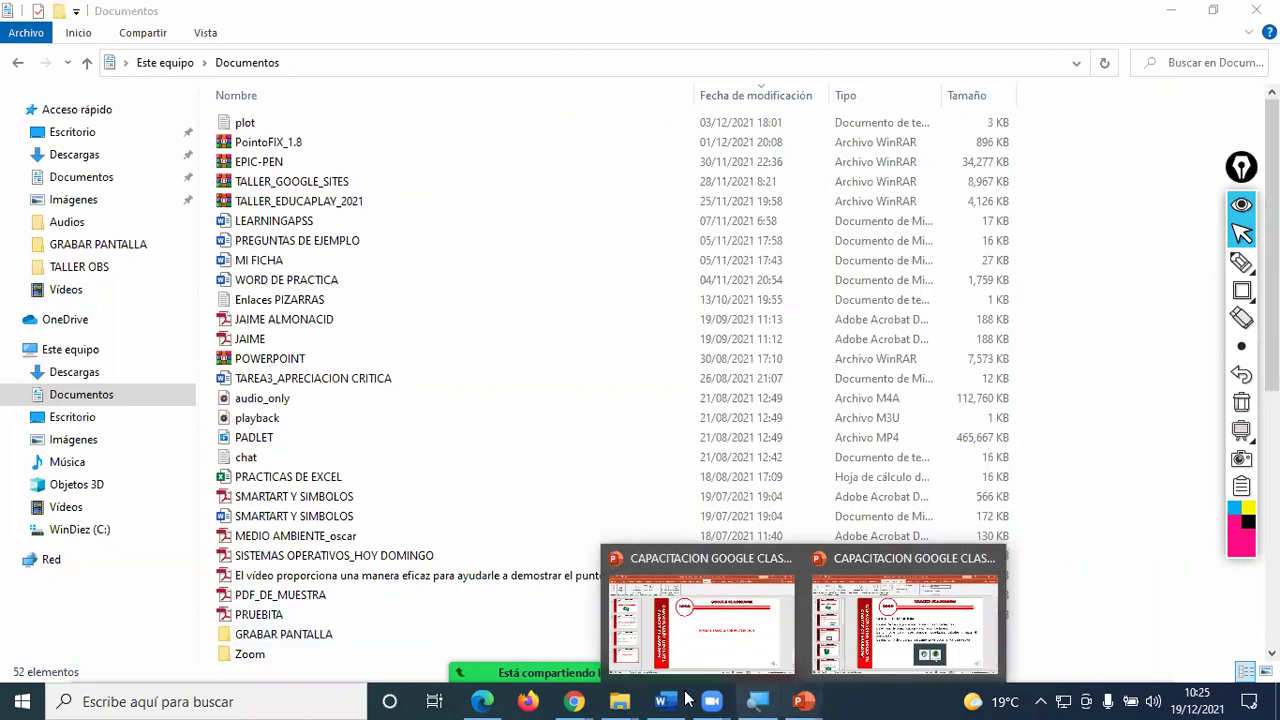
mouse_move(574, 701)
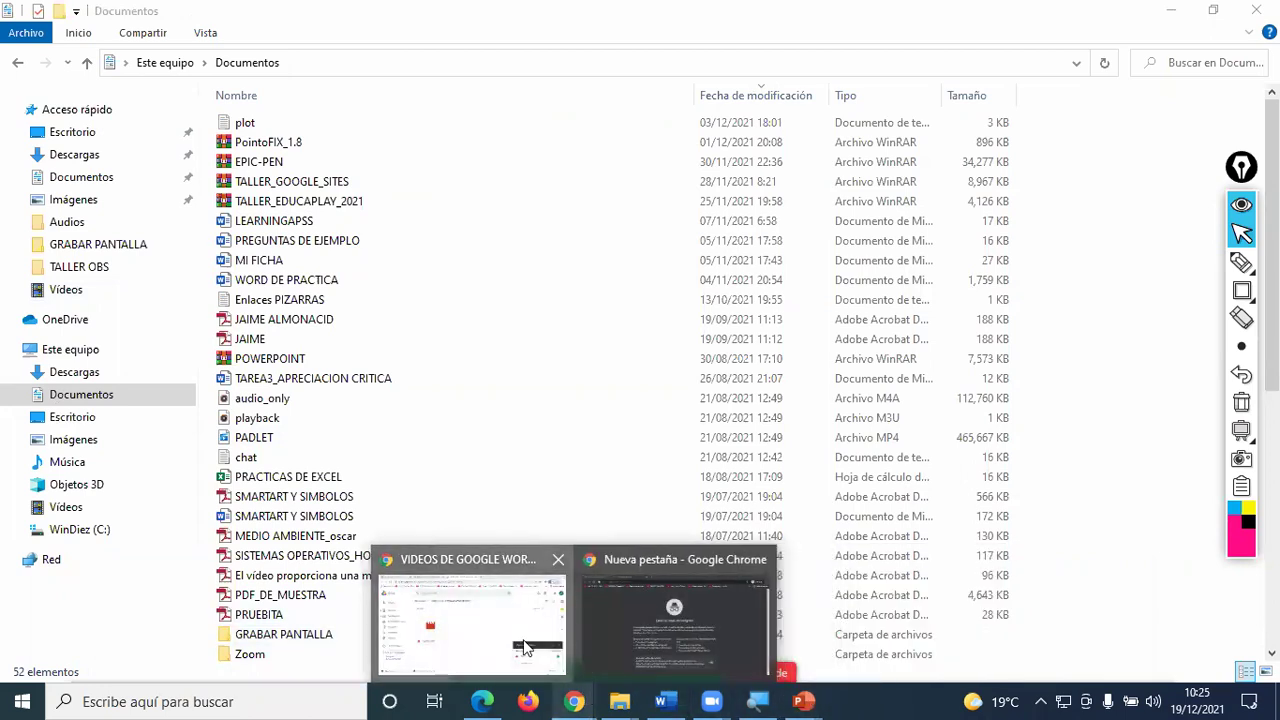
left_click(524, 646)
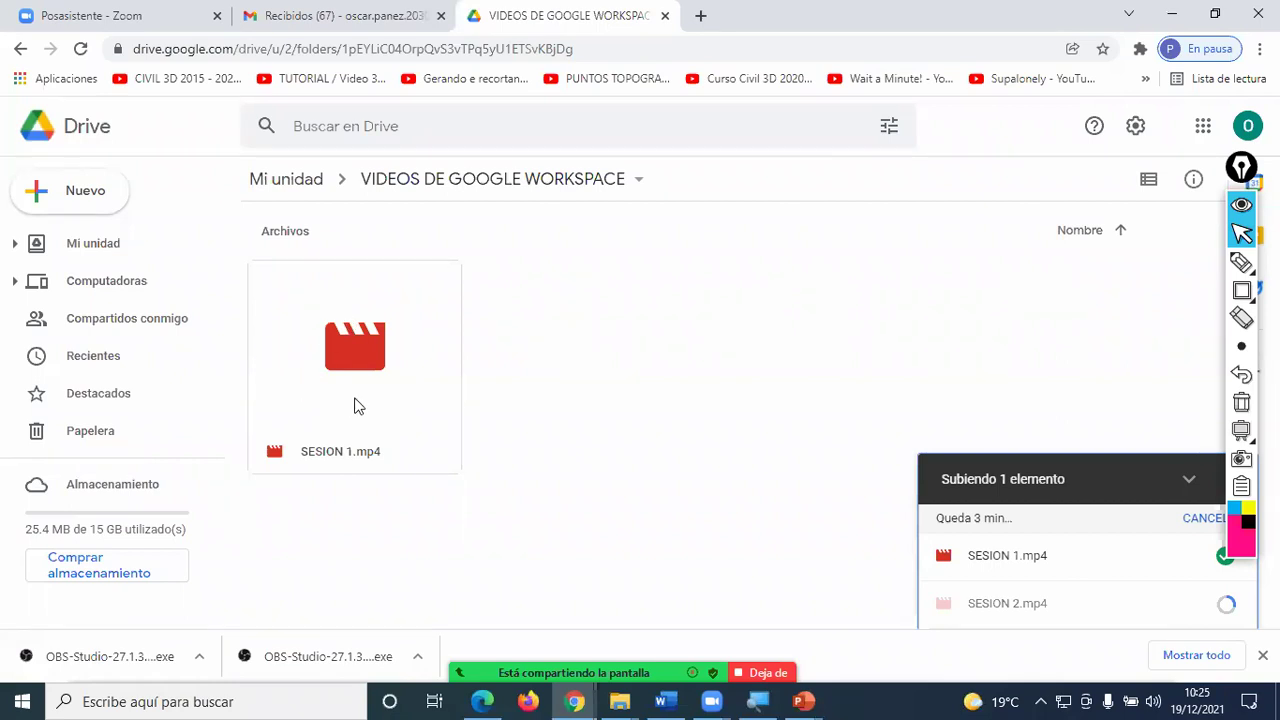
double_click(368, 362)
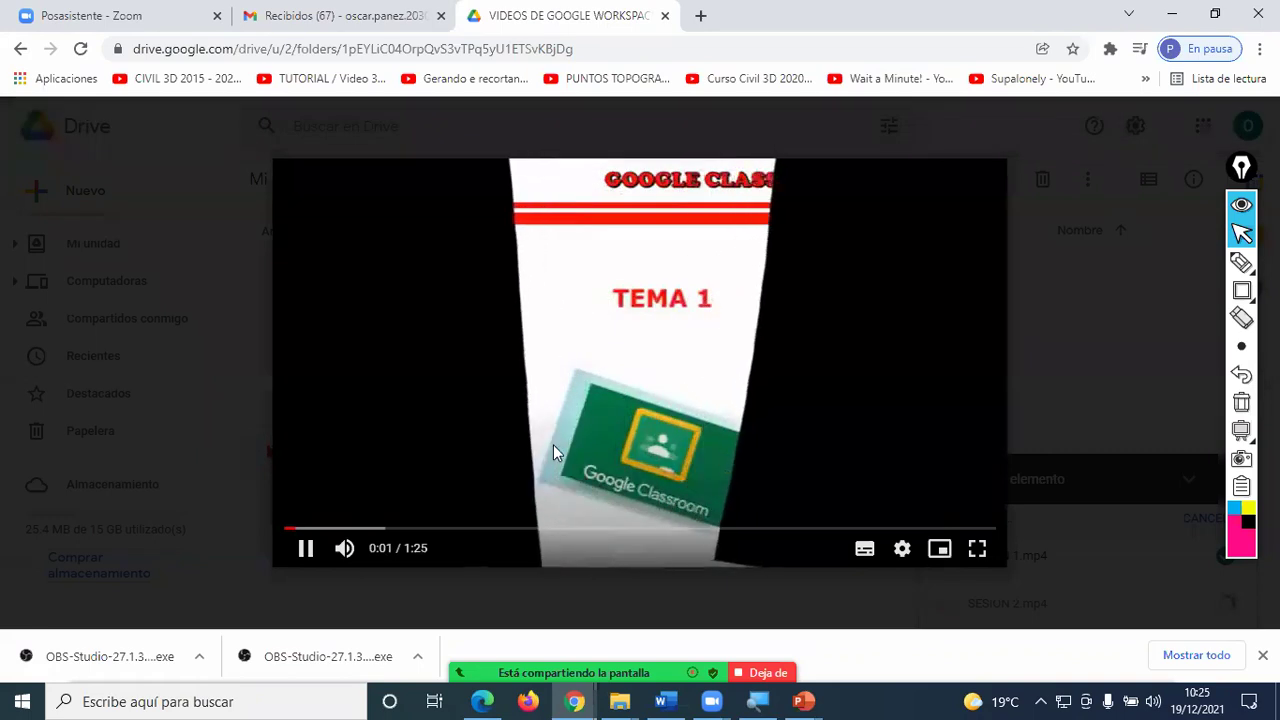
key("Escape")
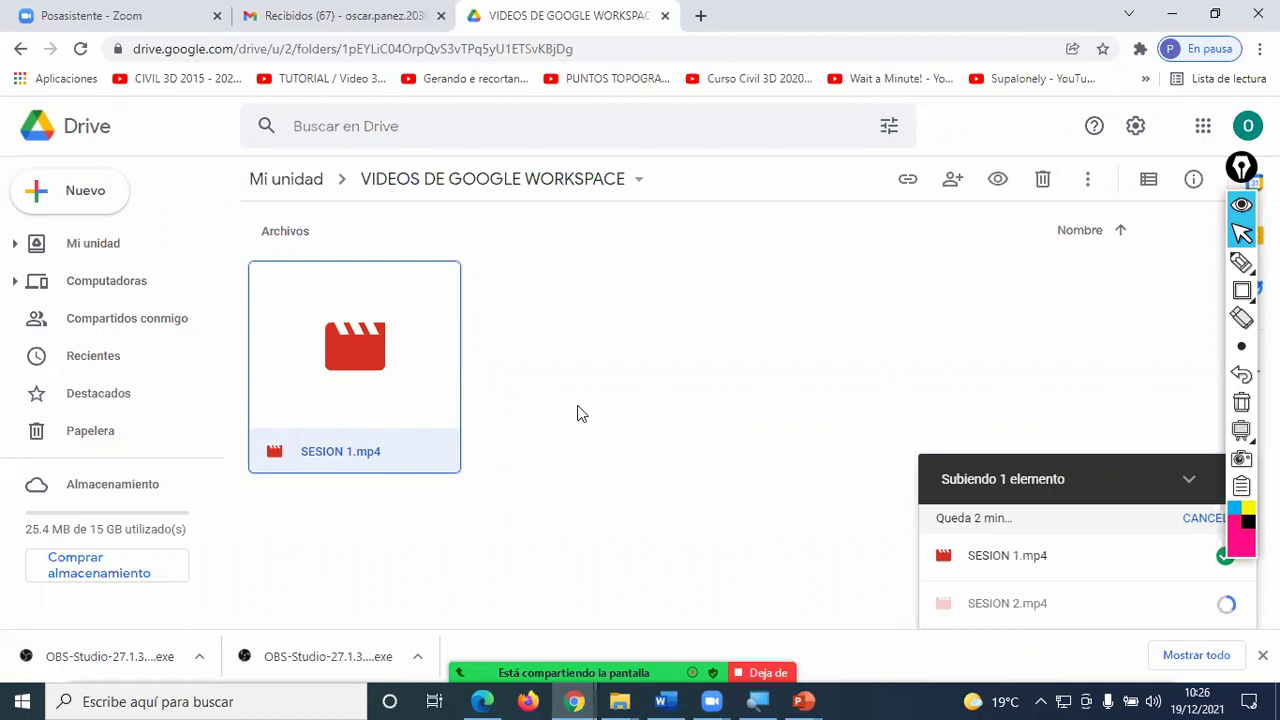
left_click(593, 374)
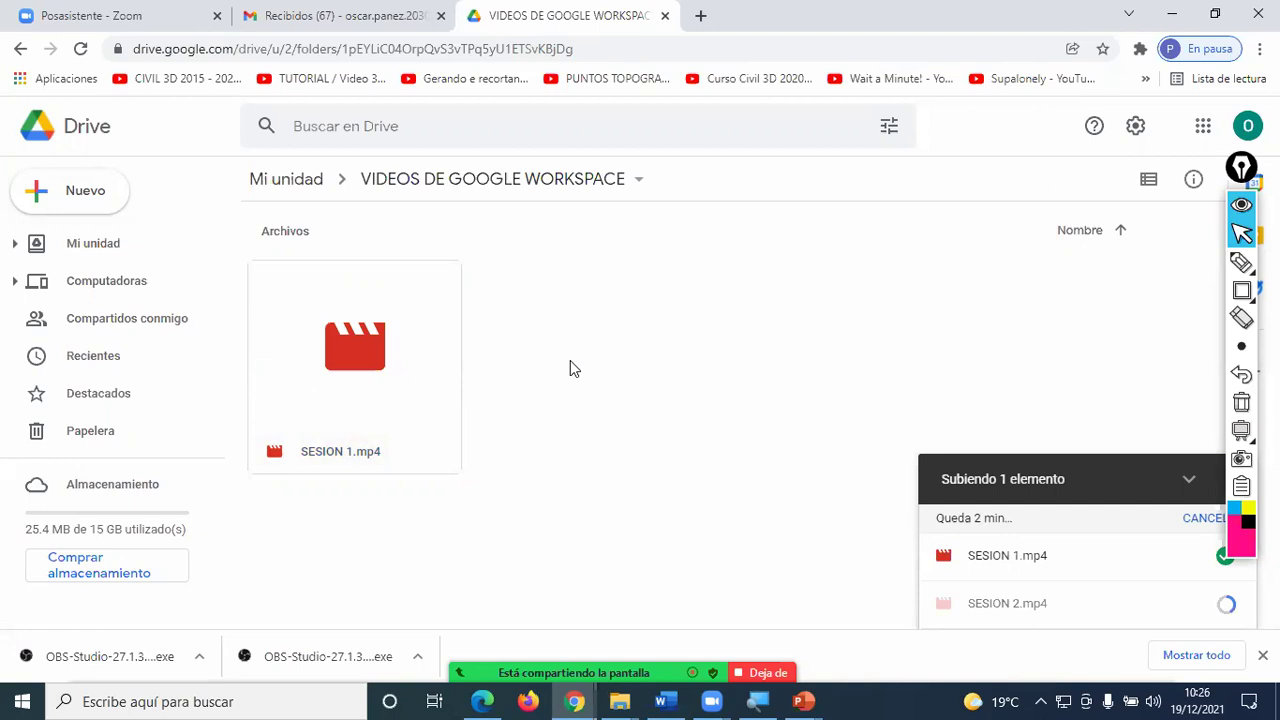
Step: Choose Obtener vínculo from the context menu of SESION 1.mp4
right_click(343, 347)
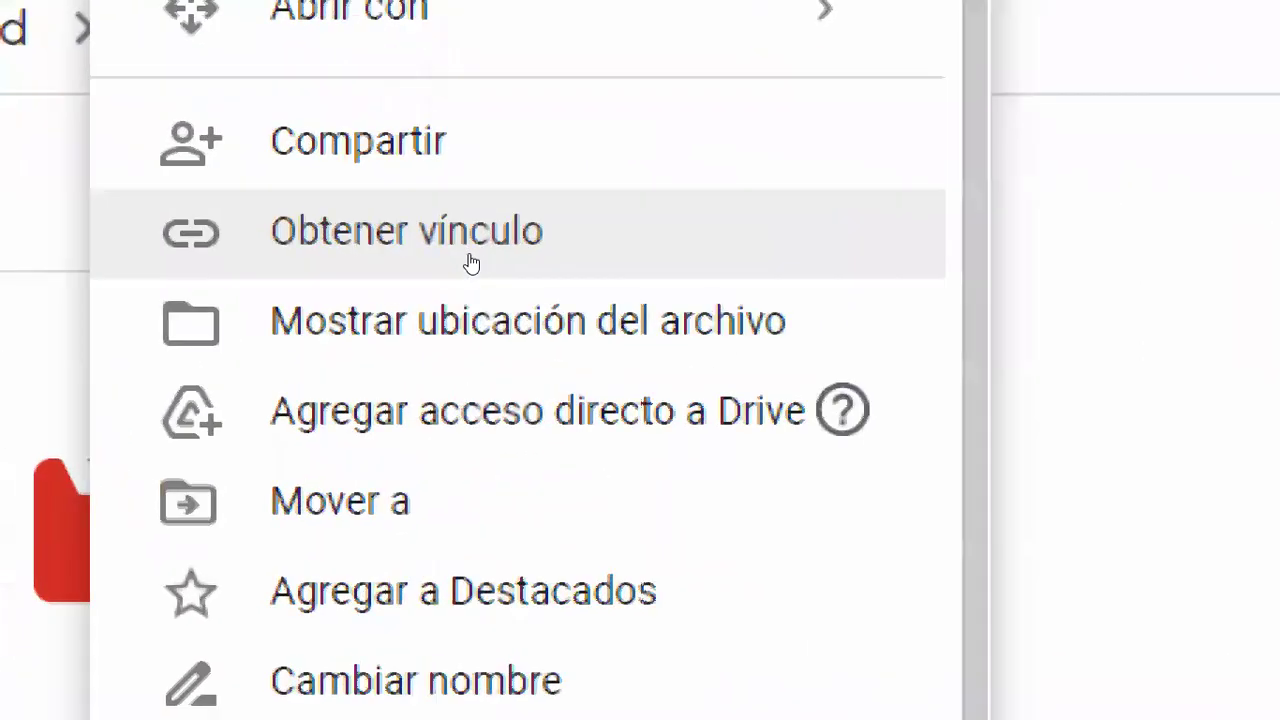
key("Up")
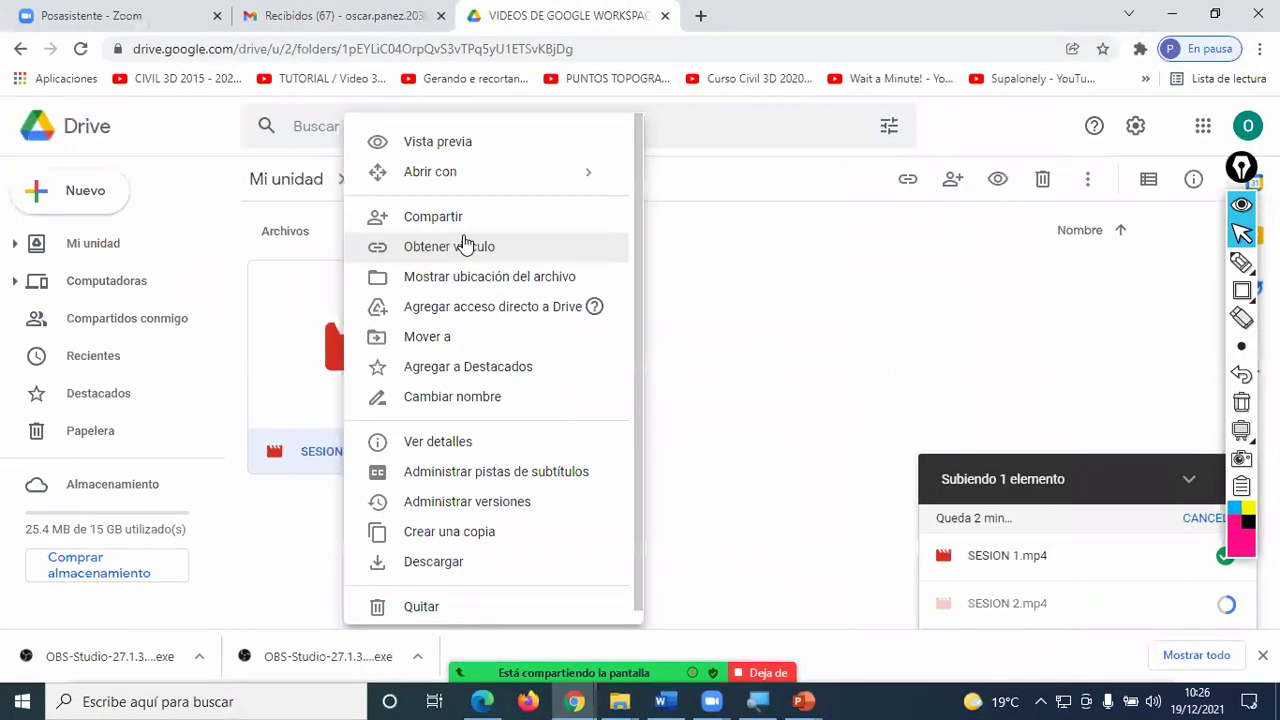
left_click(478, 250)
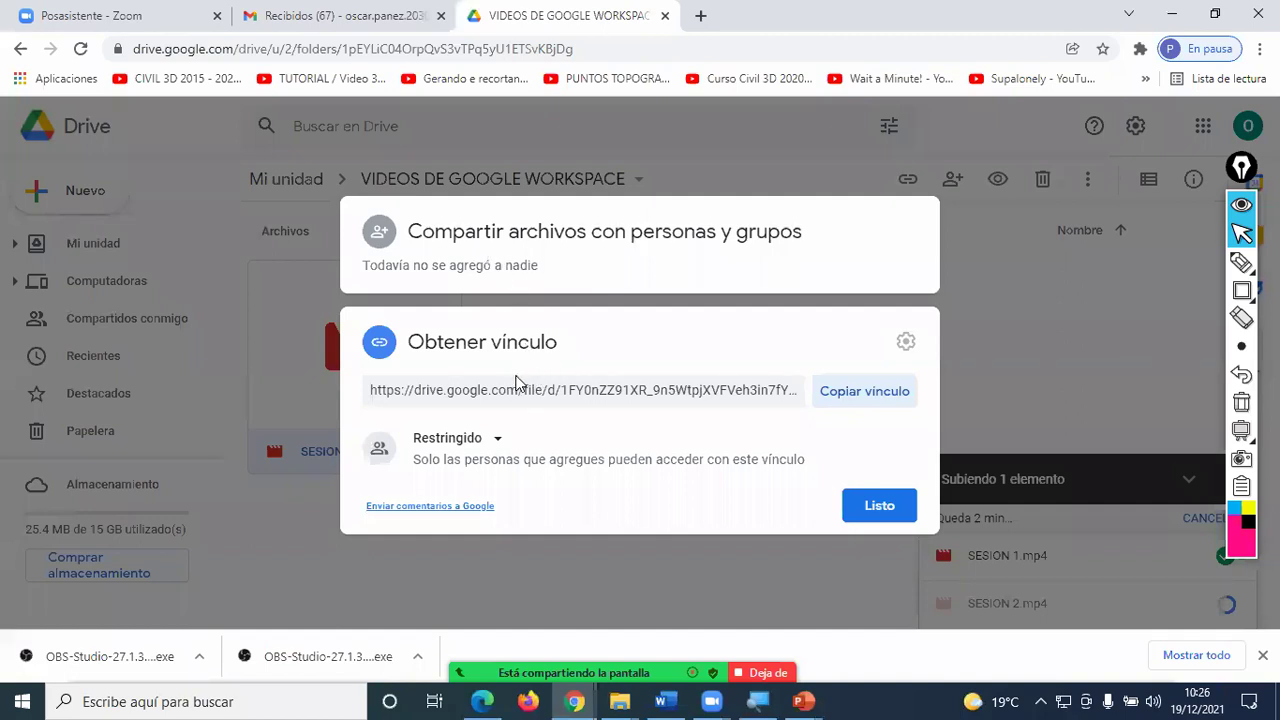
Step: Set SESION 1.mp4 access to 'Cualquier persona que tenga el vínculo' and copy its link
left_click(494, 441)
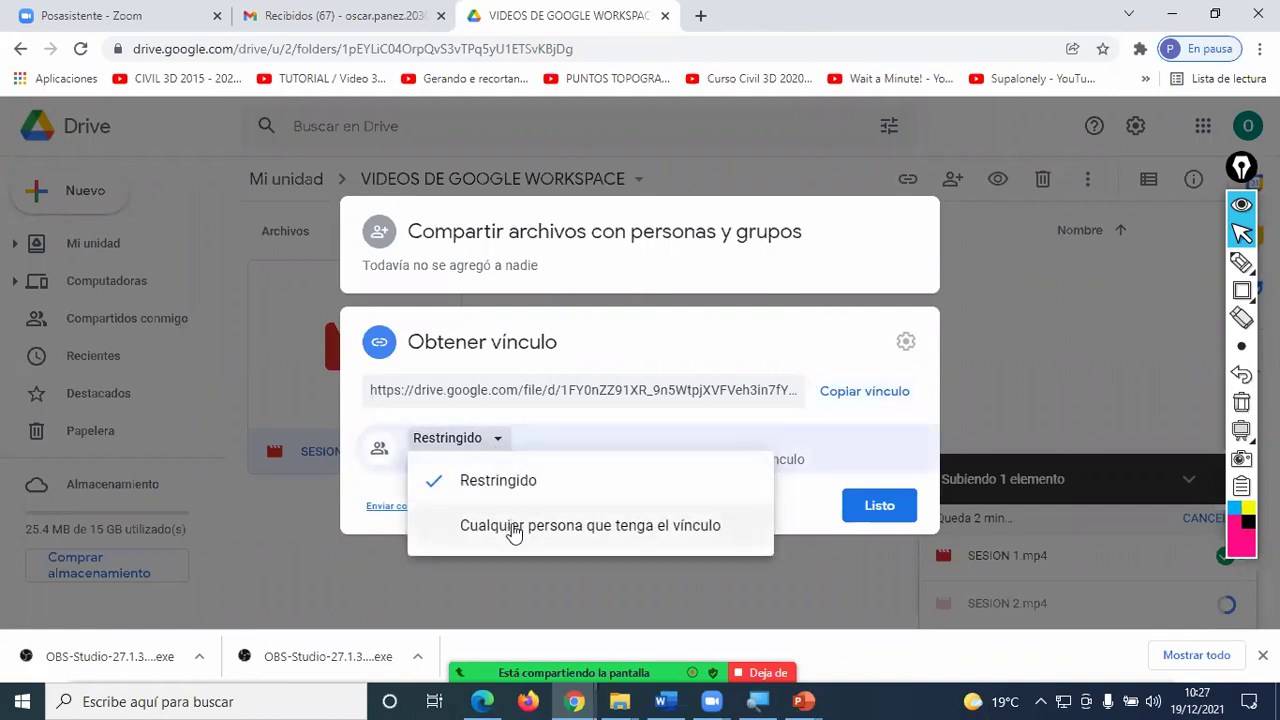
left_click(553, 538)
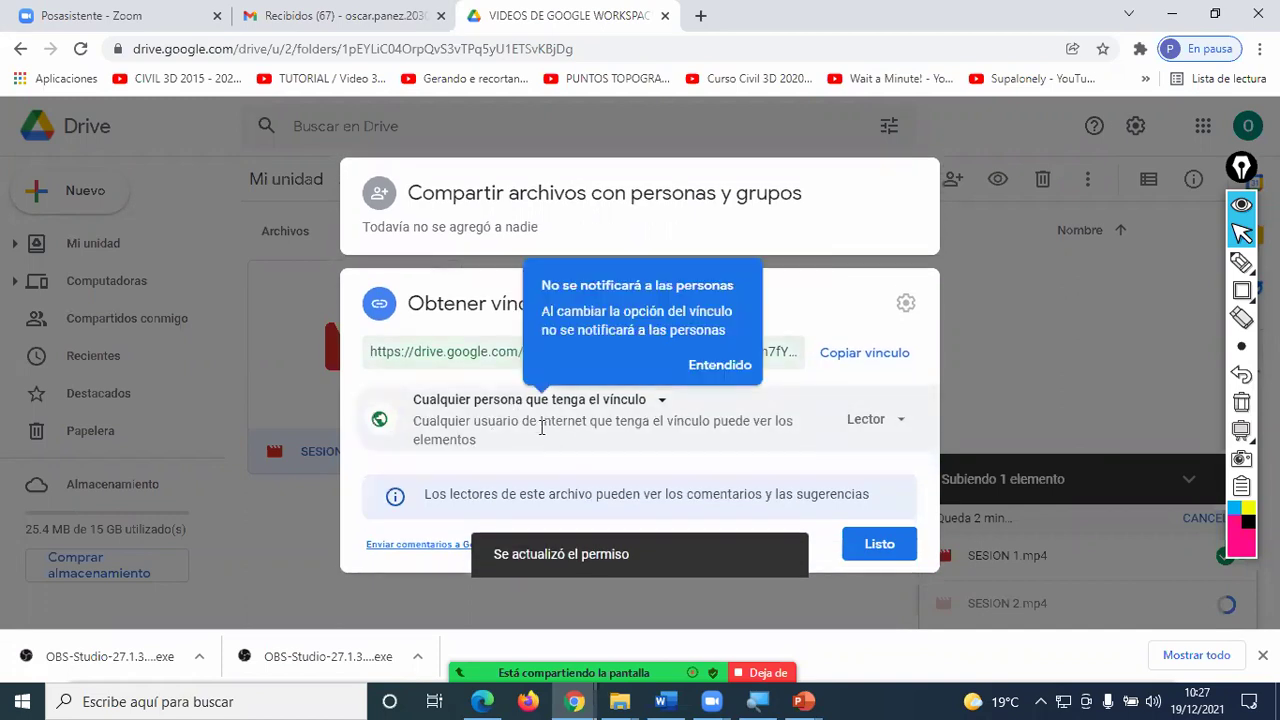
left_click(715, 364)
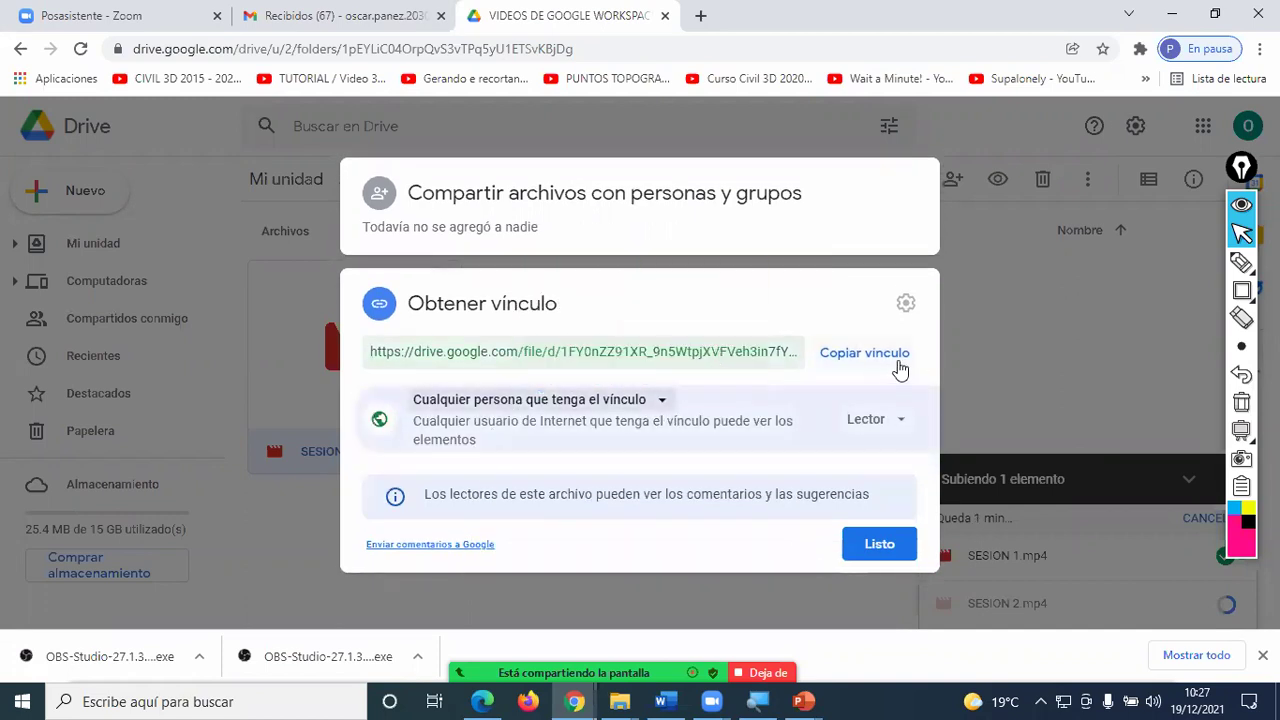
left_click(866, 360)
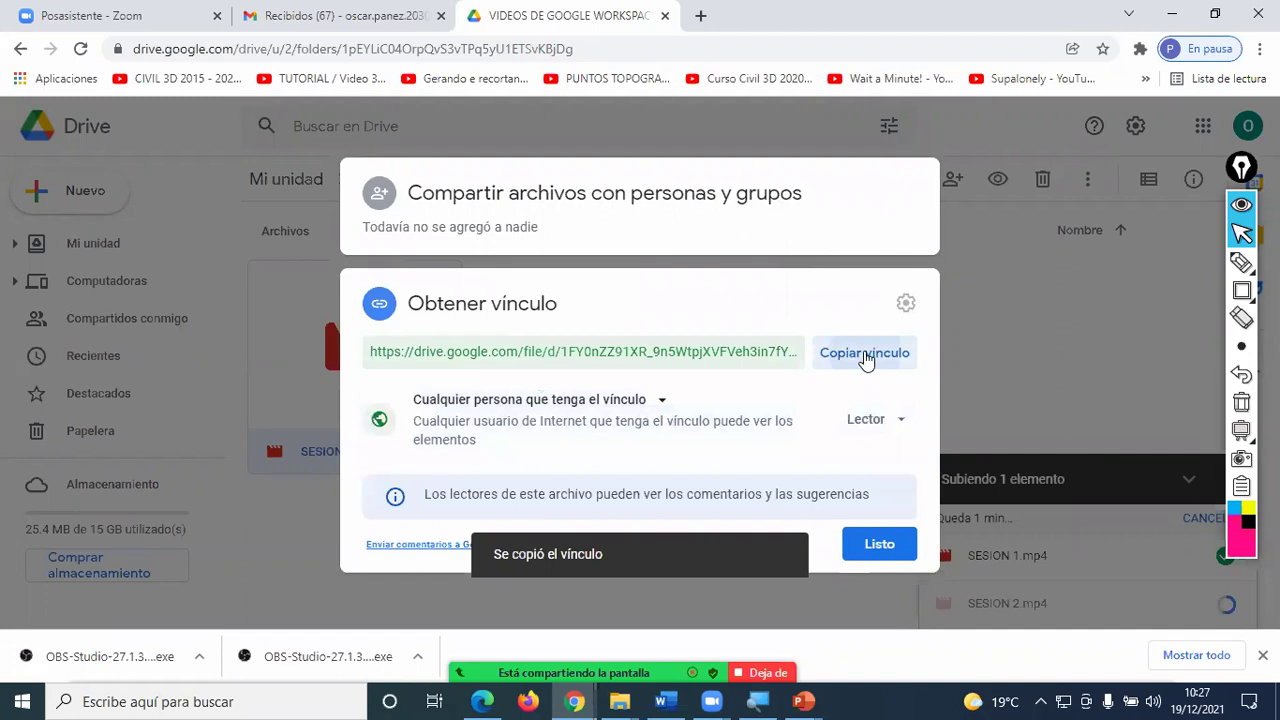
left_click(885, 546)
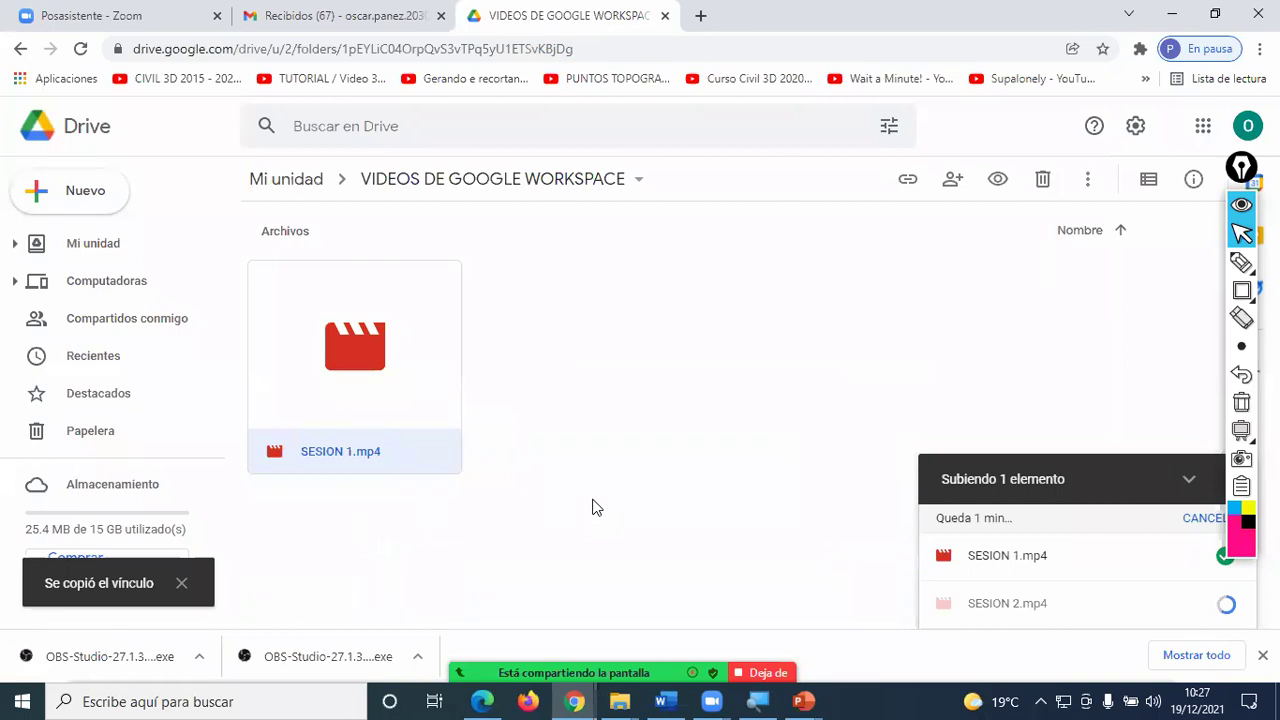
Step: Deselect the file, then choose Obtener vínculo for SESION 1.mp4 again
left_click(595, 410)
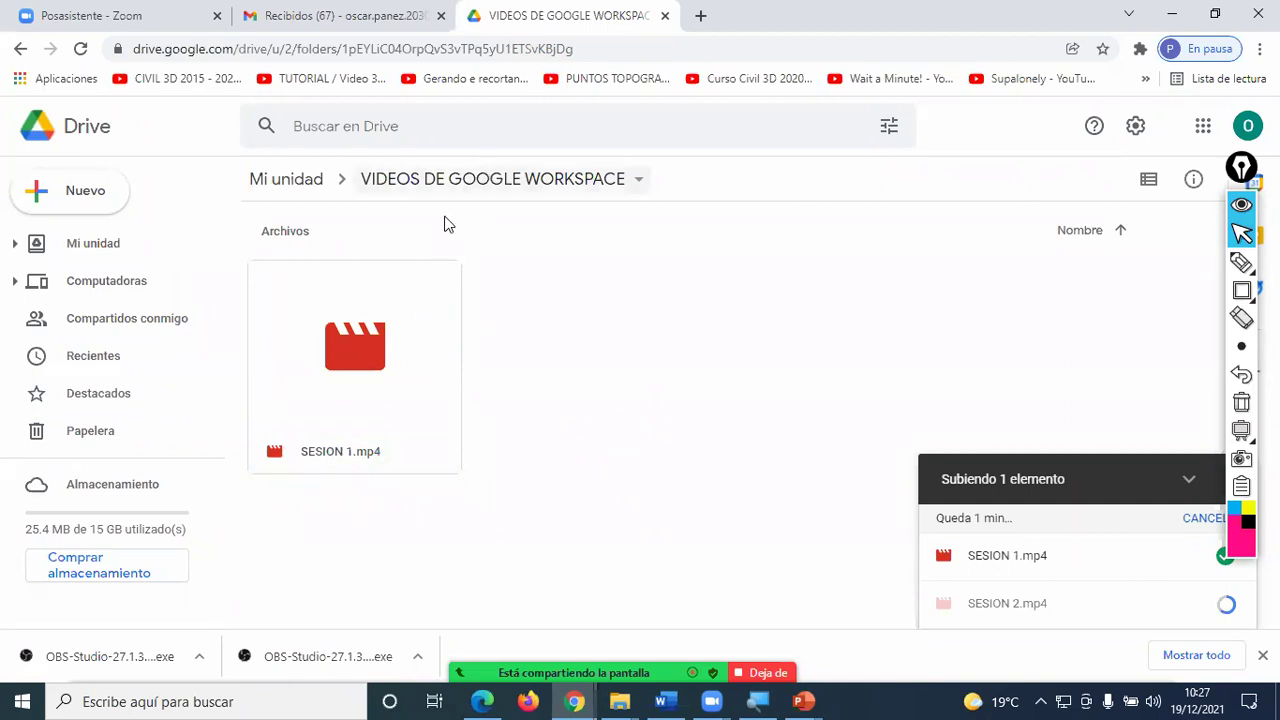
right_click(334, 332)
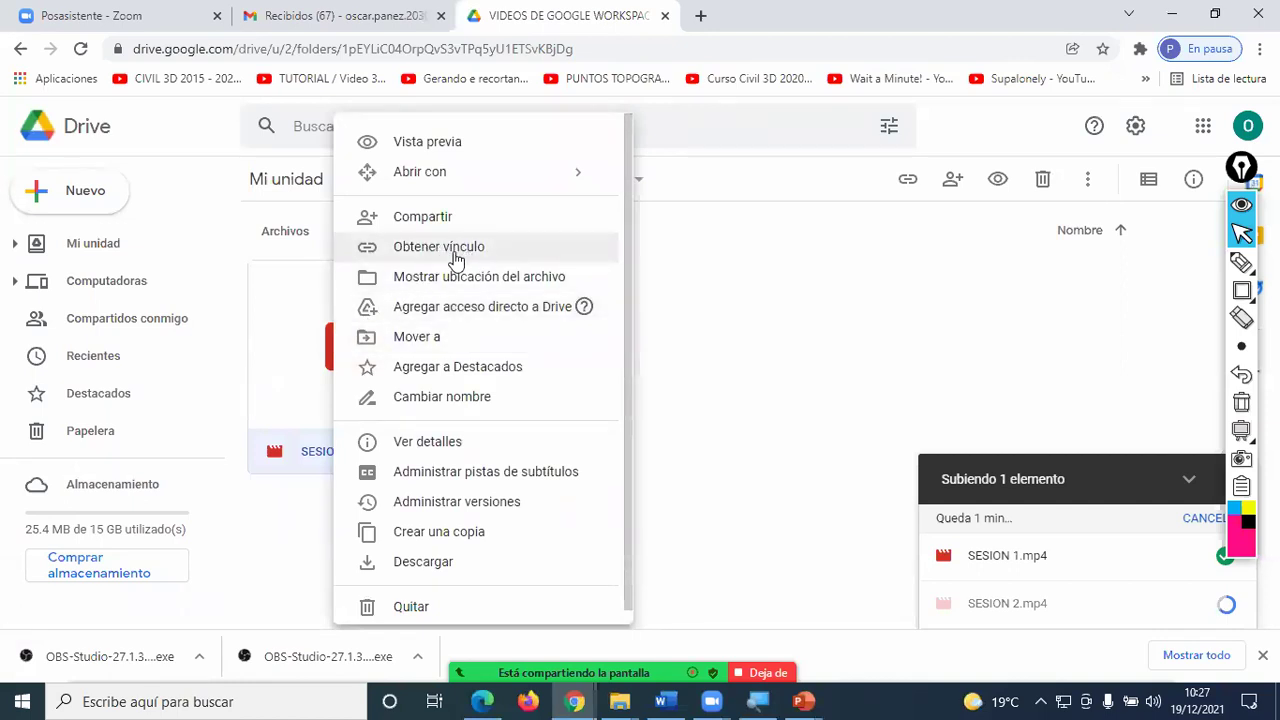
left_click(449, 257)
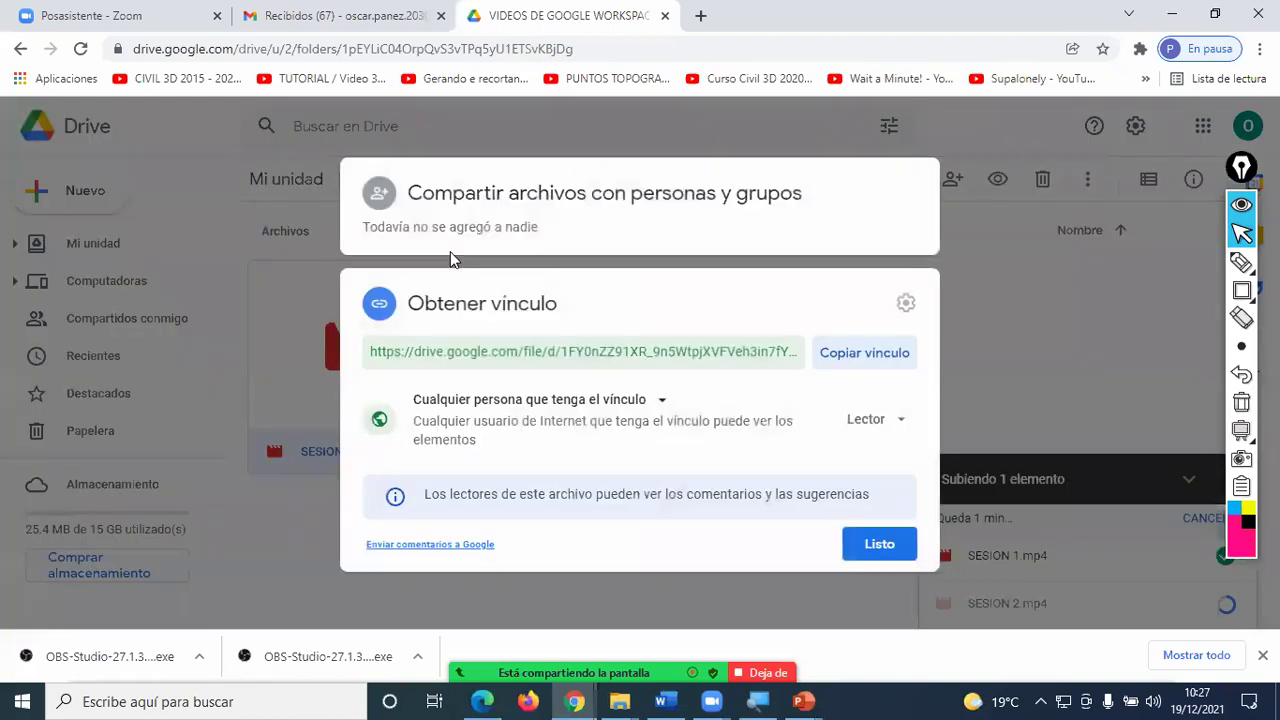
Step: Keep 'Cualquier persona que tenga el vínculo' access and copy the SESION 1.mp4 link again
left_click(492, 403)
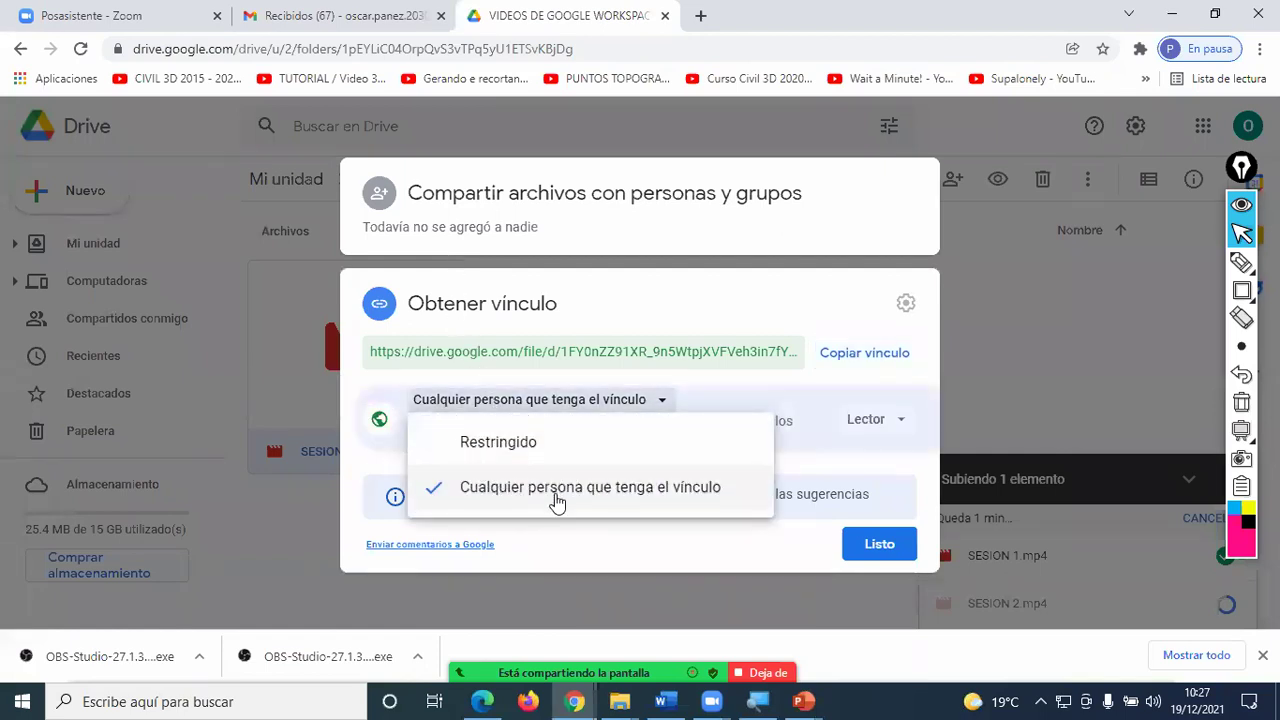
left_click(614, 497)
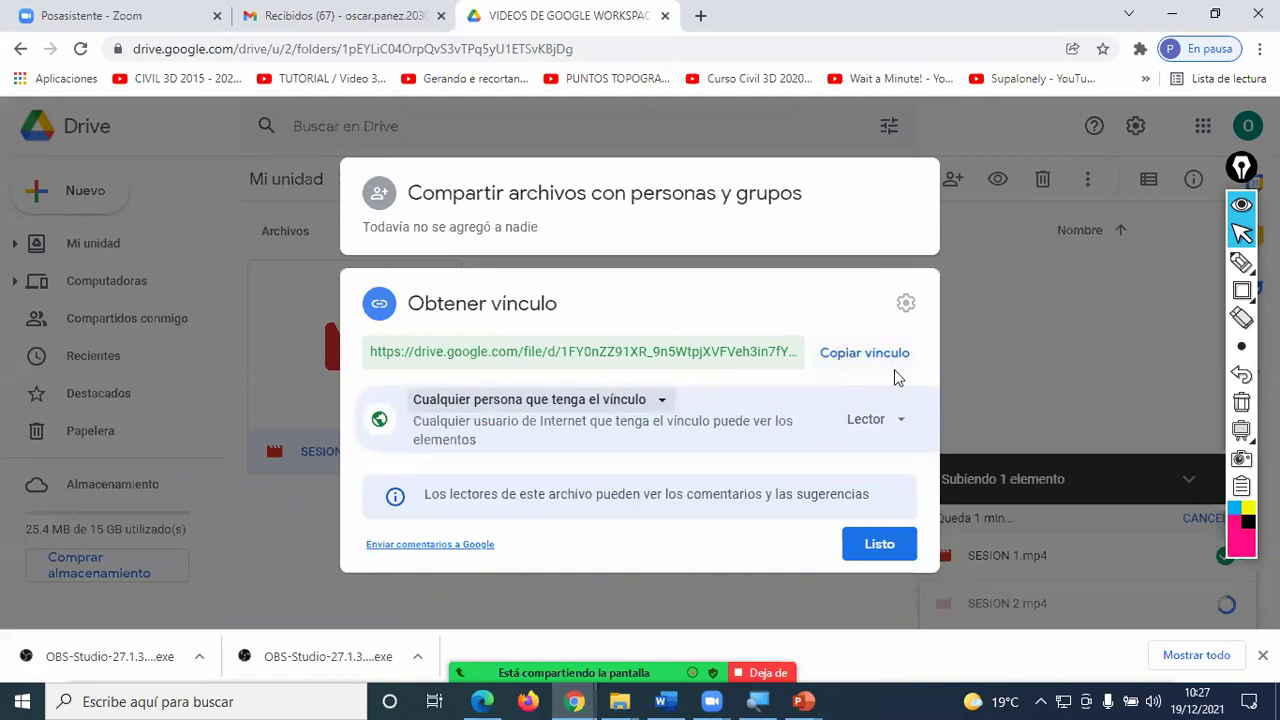
left_click(873, 363)
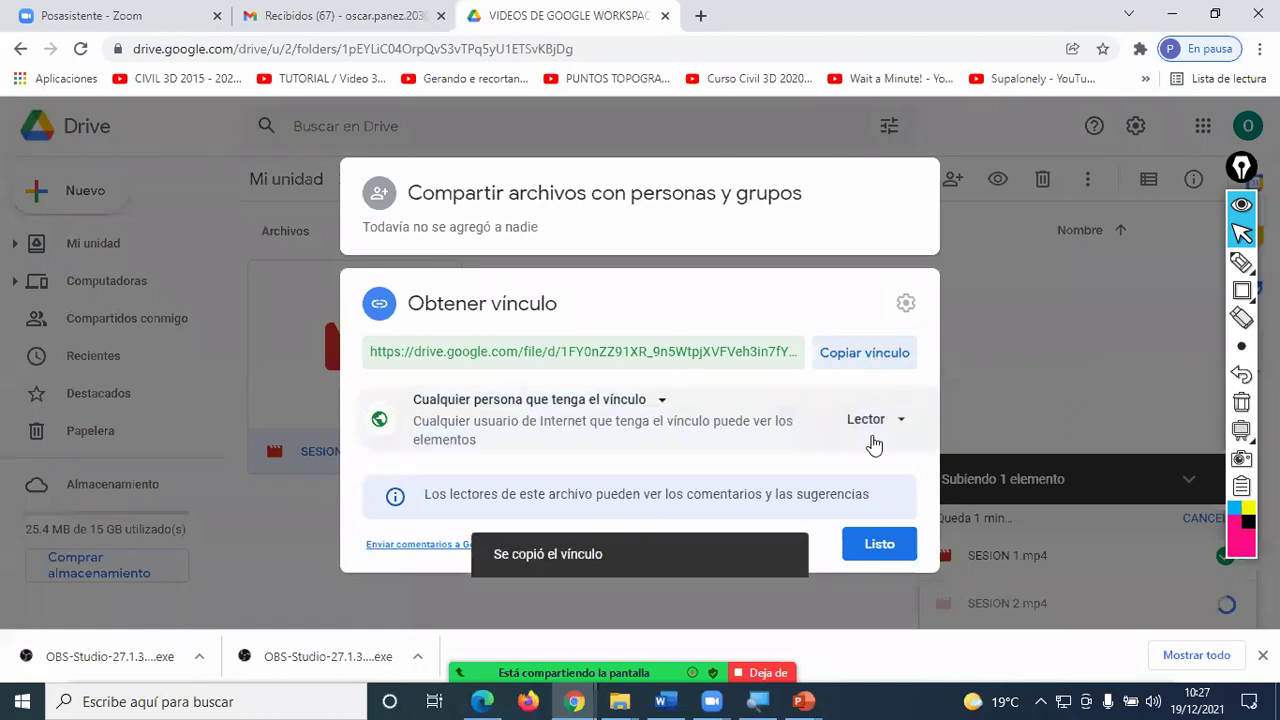
left_click(880, 546)
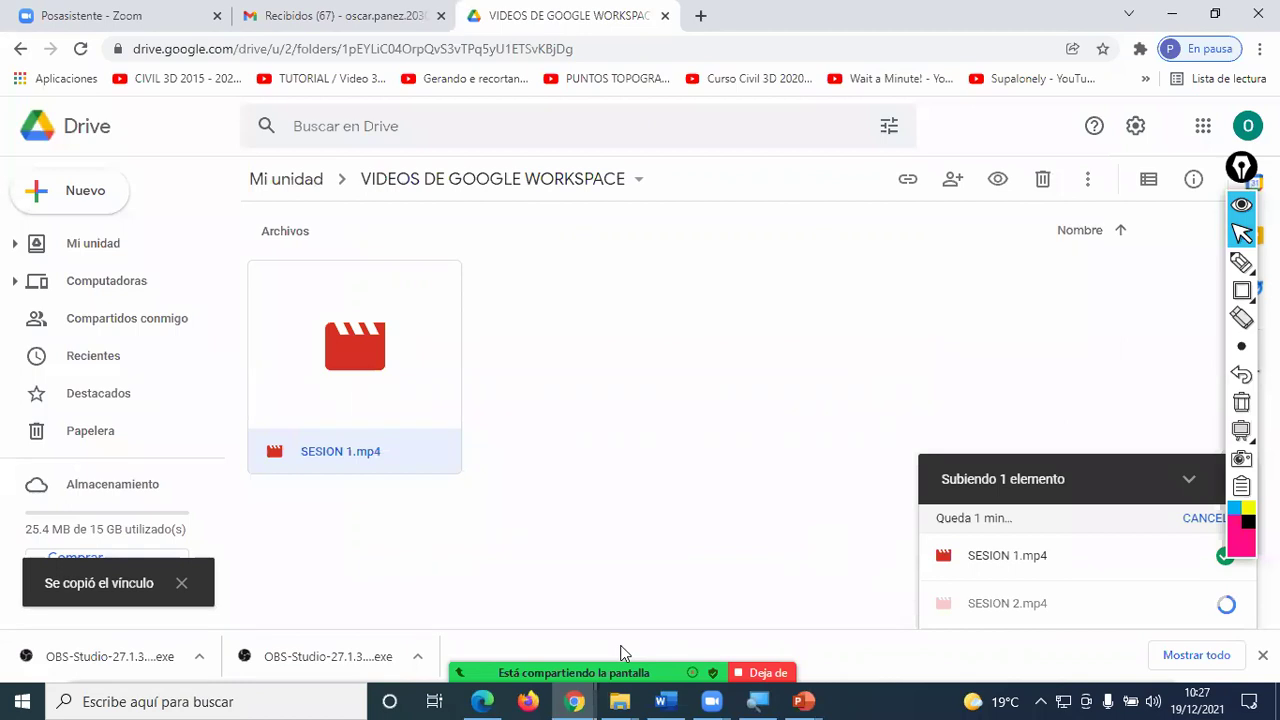
Step: Send 'SESIÓN Nº 1' and then the pasted SESION 1.mp4 Drive link in the Zoom chat
key("alt+h")
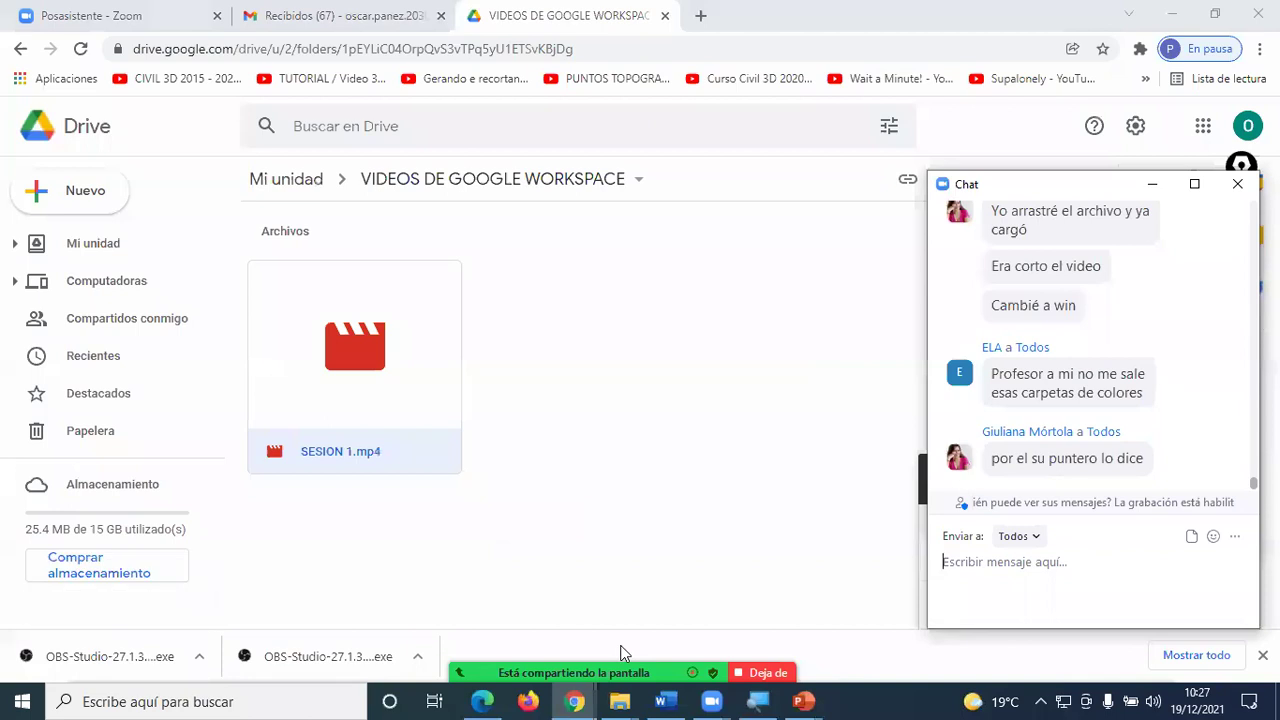
type("SESIÓN Nº 1")
key("Return")
key("ctrl+v")
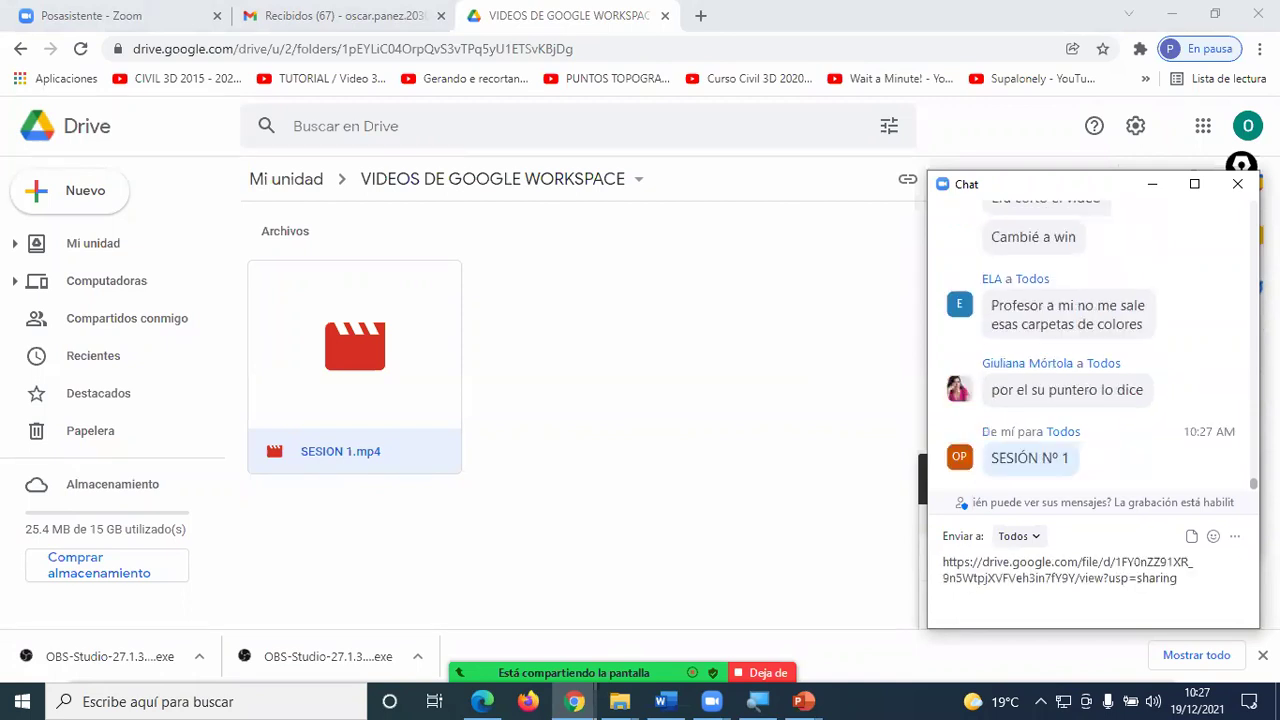
key("Return")
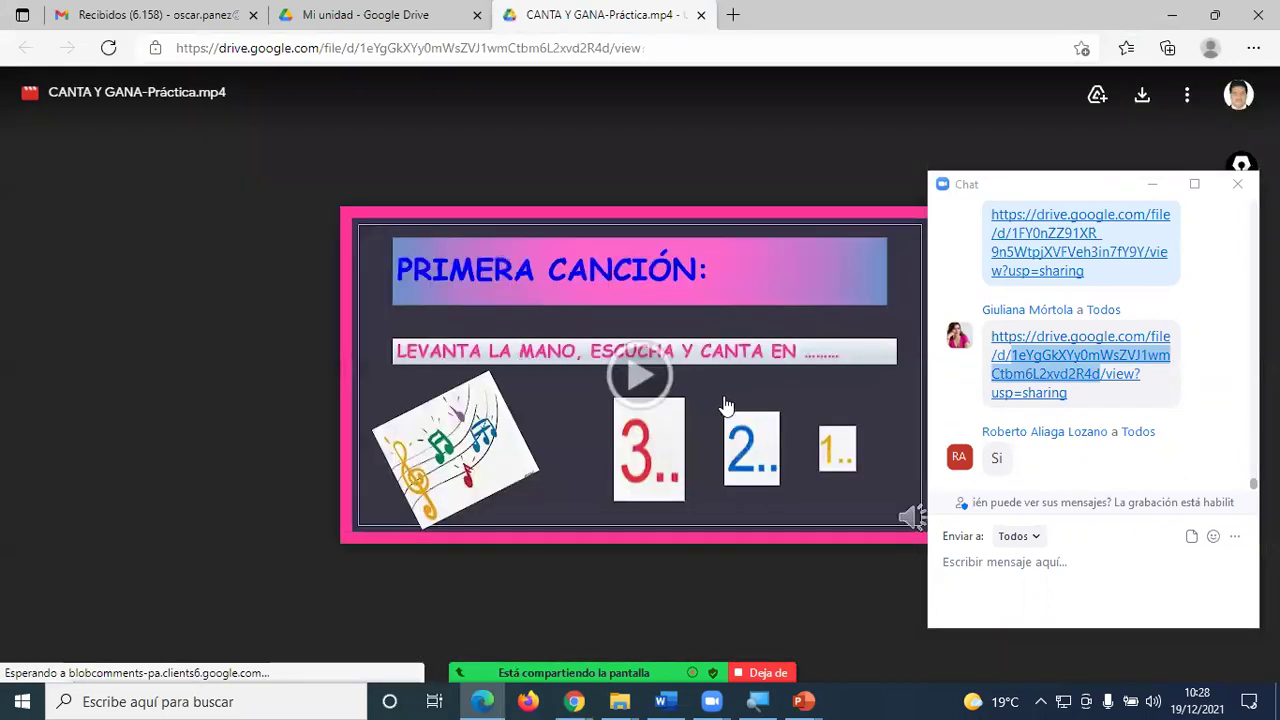
Step: Play CANTA Y GANA-Práctica.mp4, showing and hiding the Zoom chat with Alt+H as it runs
left_click(650, 381)
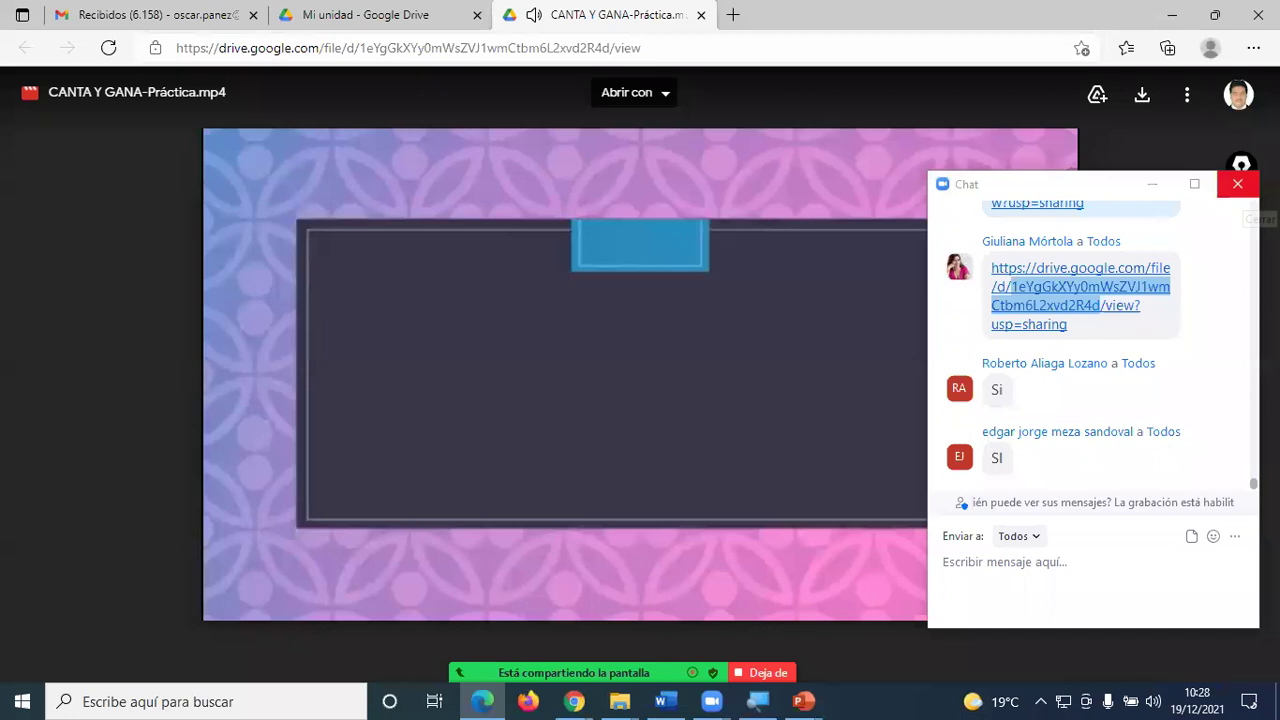
left_click(1237, 184)
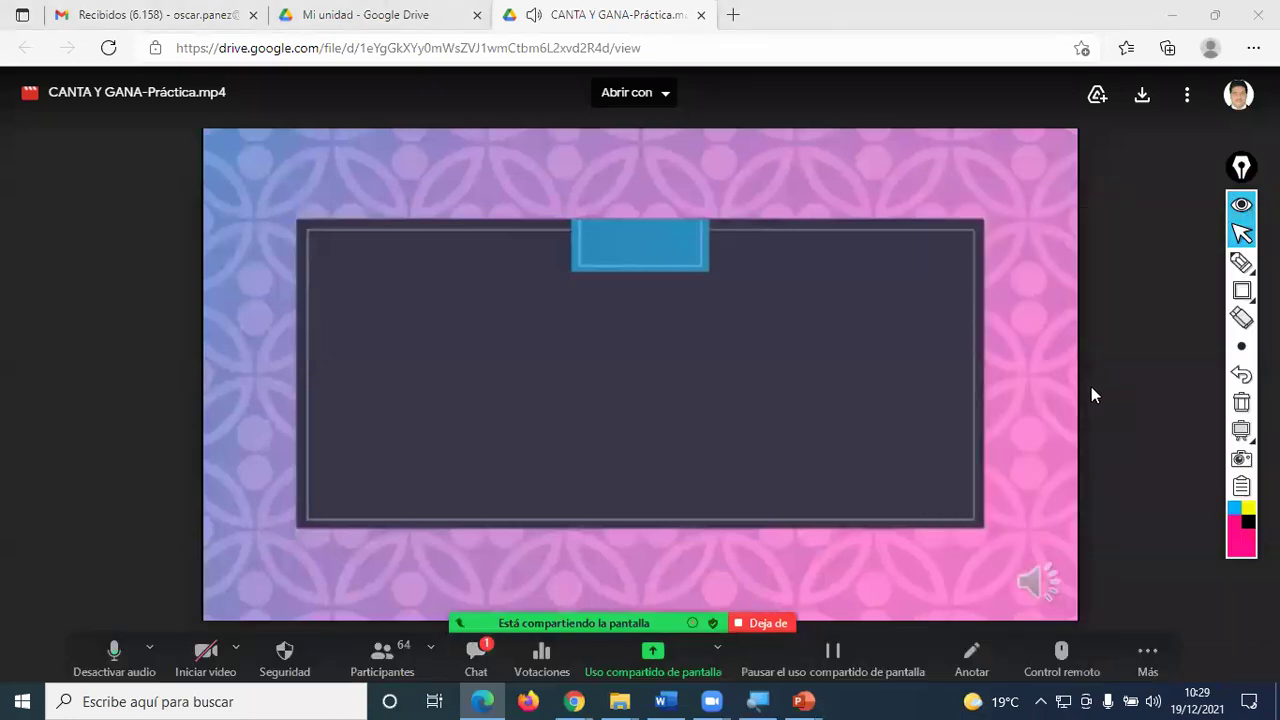
key("alt+h")
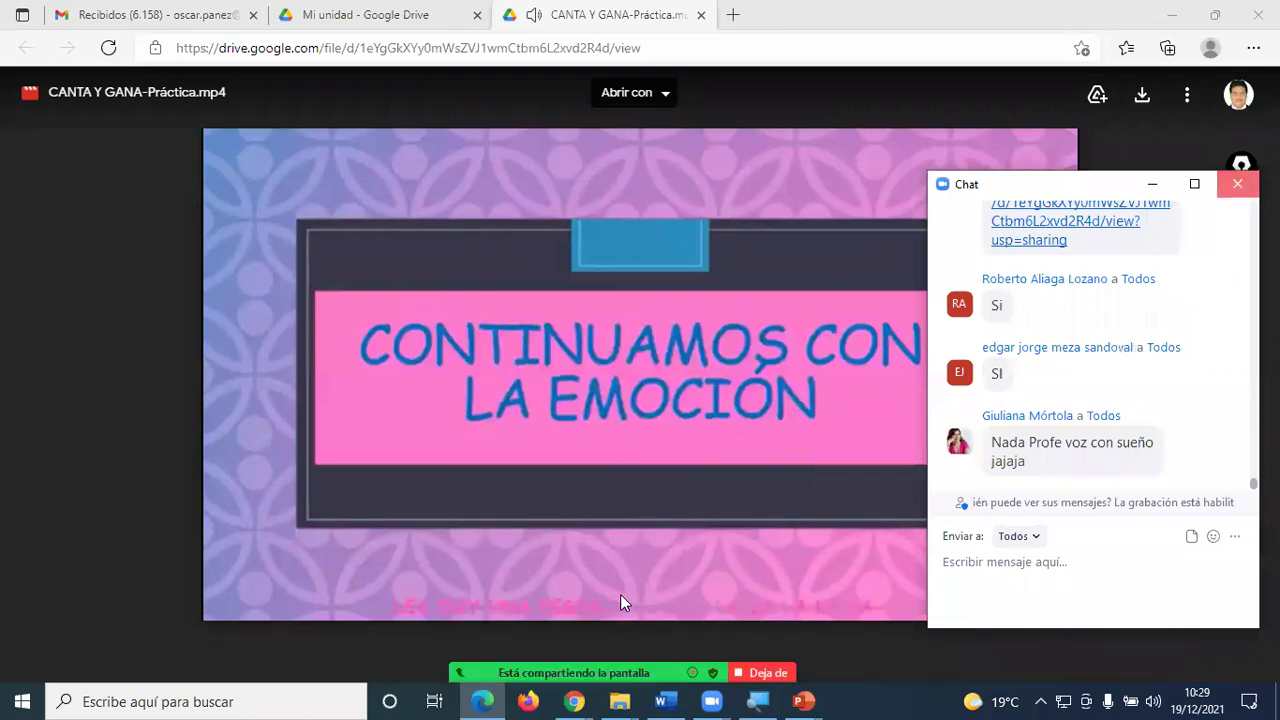
key("alt+h")
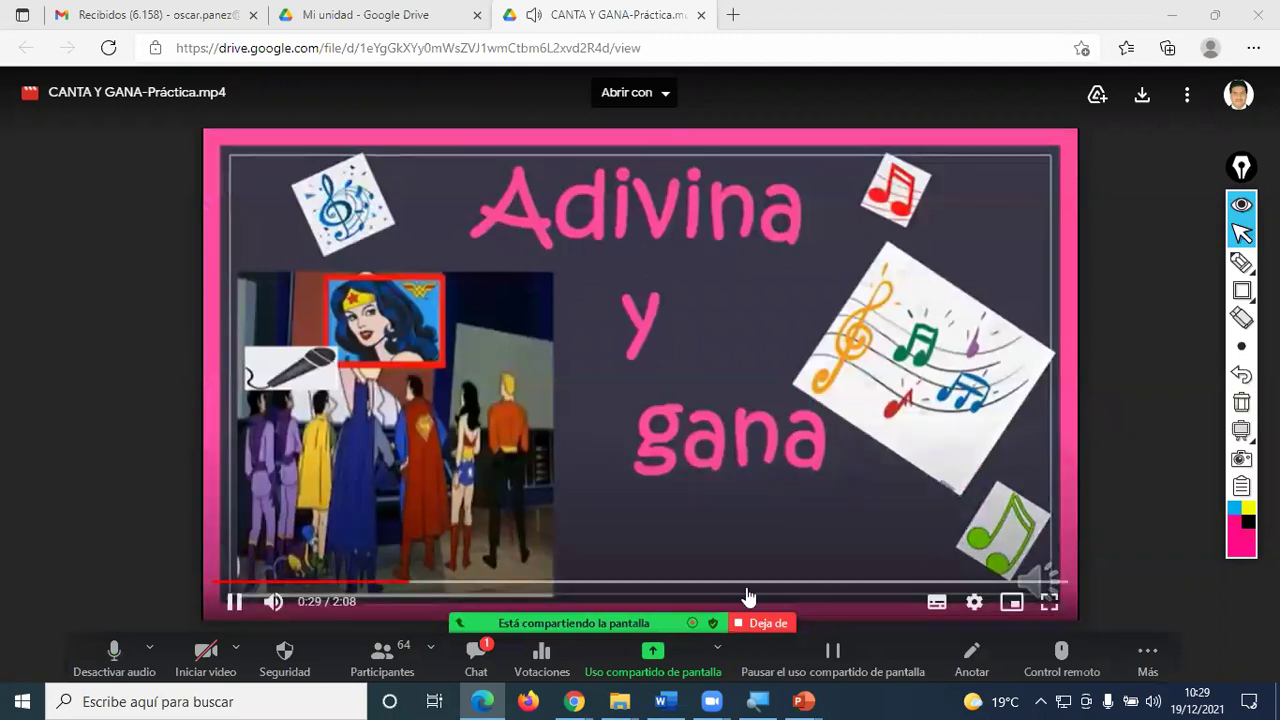
key("alt+h")
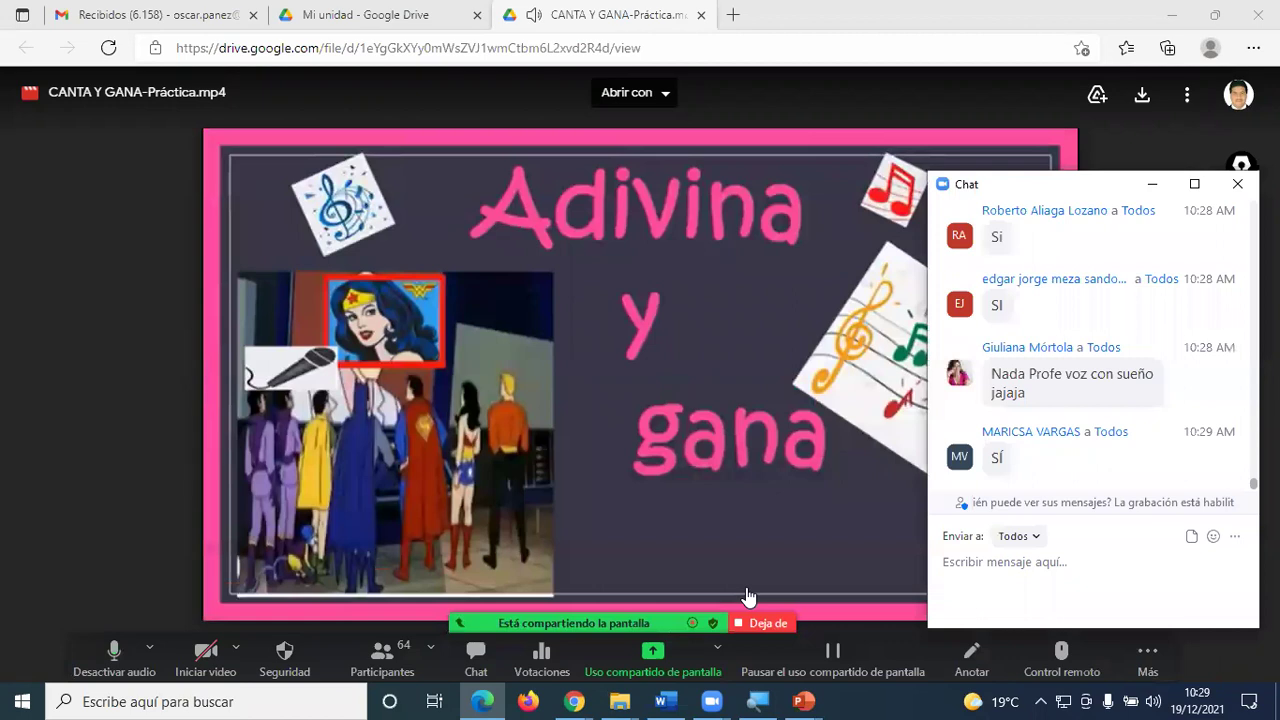
key("alt+h")
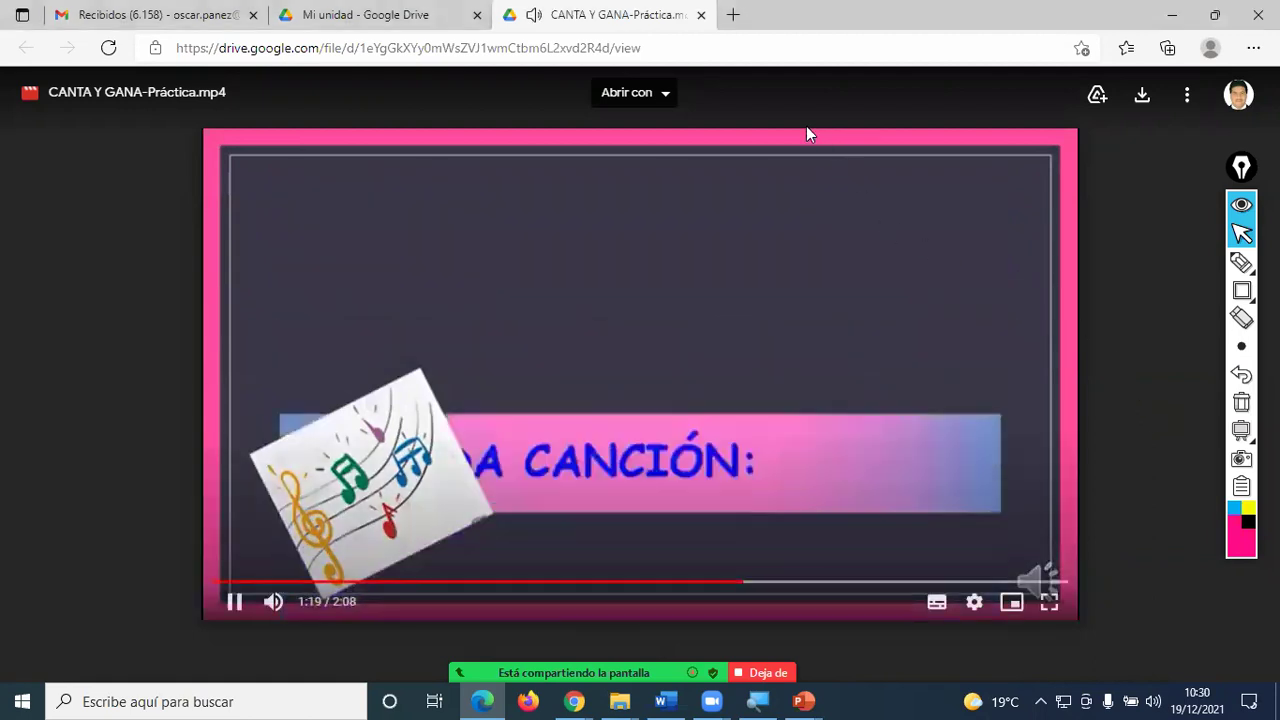
Step: Close the practice video and return to the Drive folder listing SESION 1.mp4 and SESION 2.mp4
left_click(701, 15)
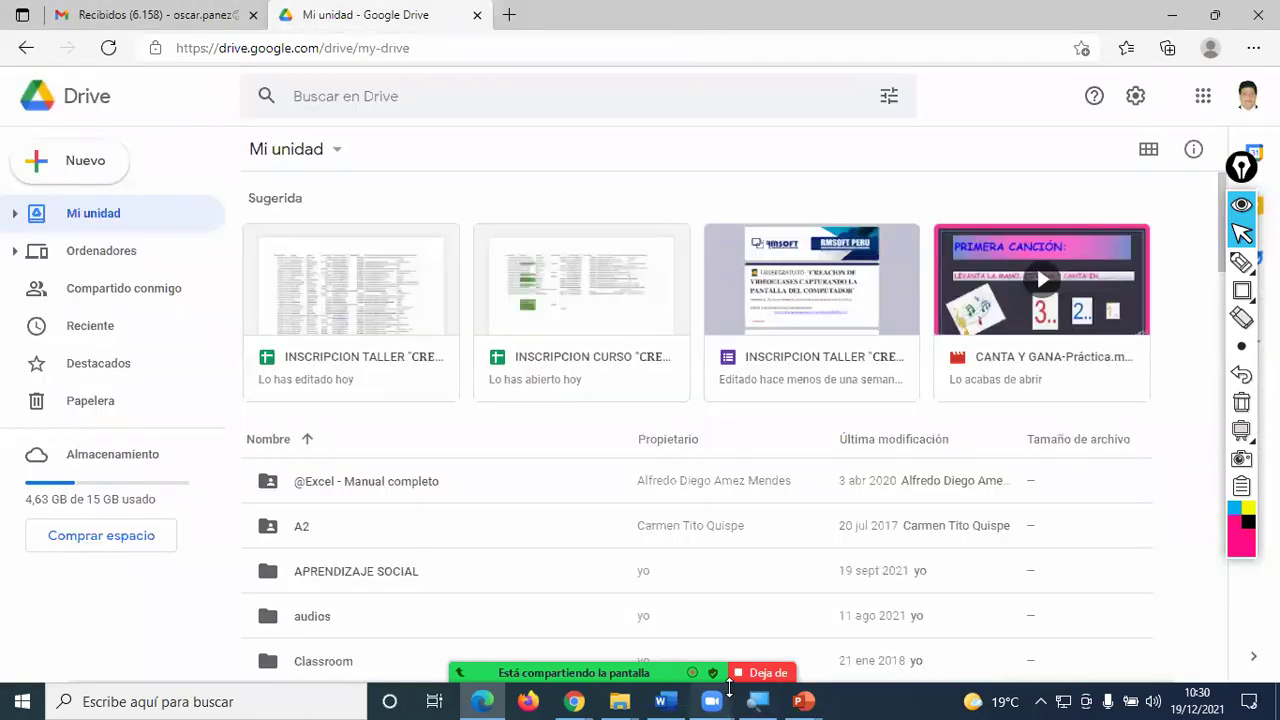
mouse_move(490, 630)
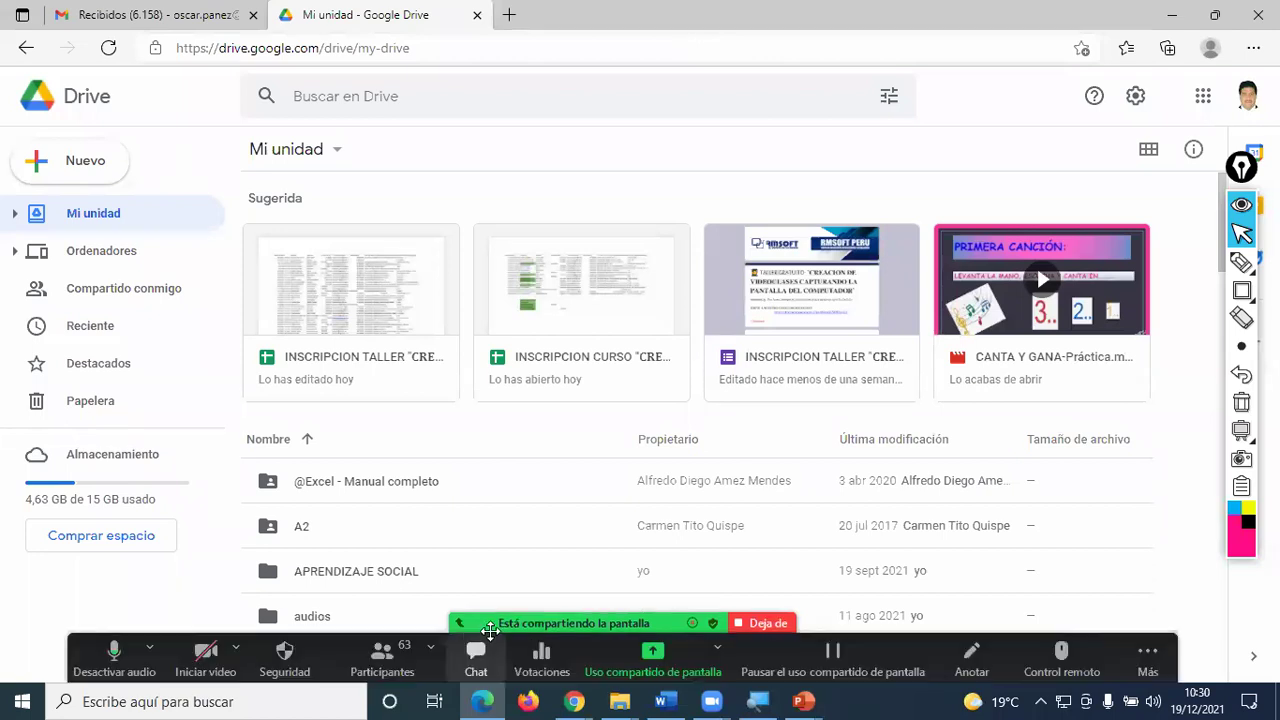
left_click(476, 655)
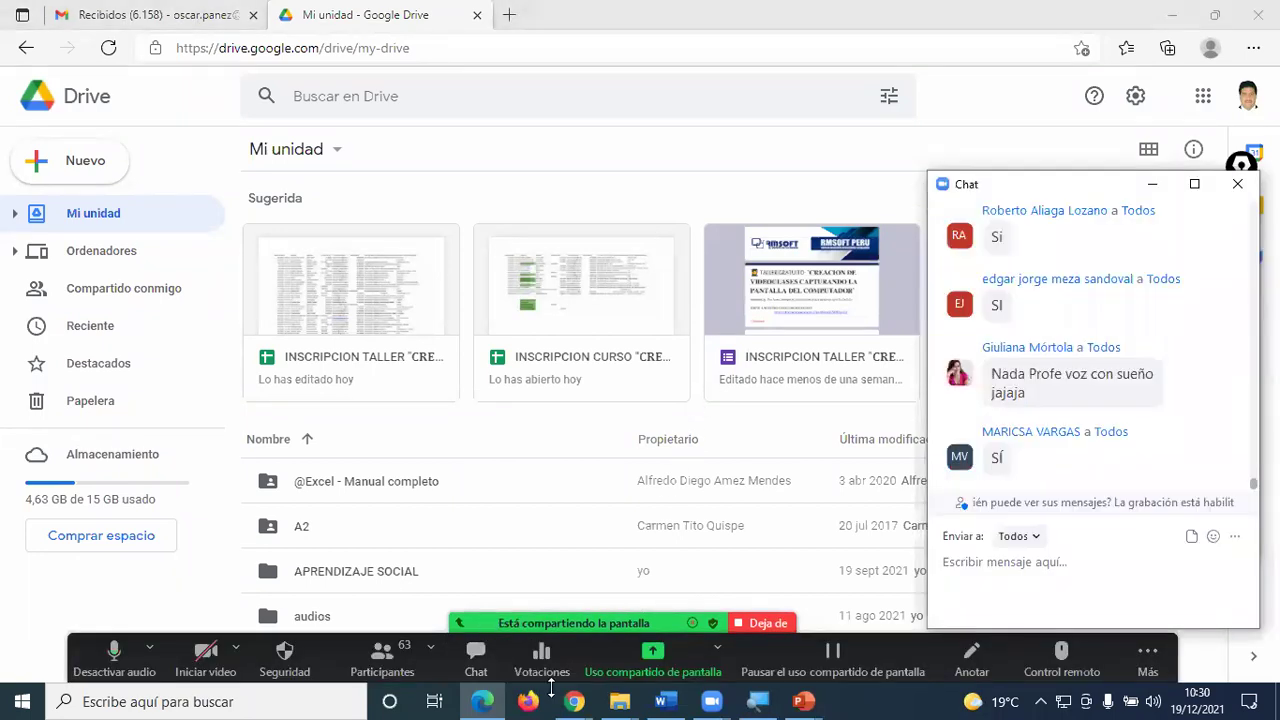
left_click(588, 695)
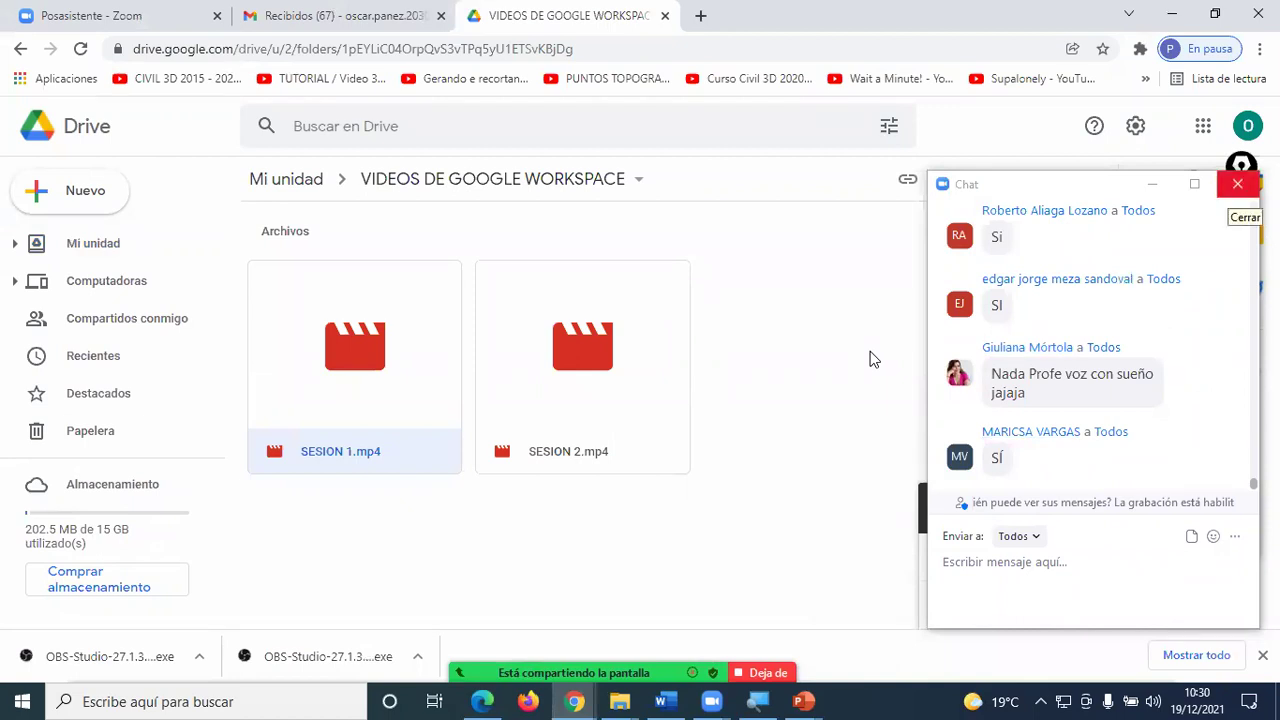
left_click(1237, 184)
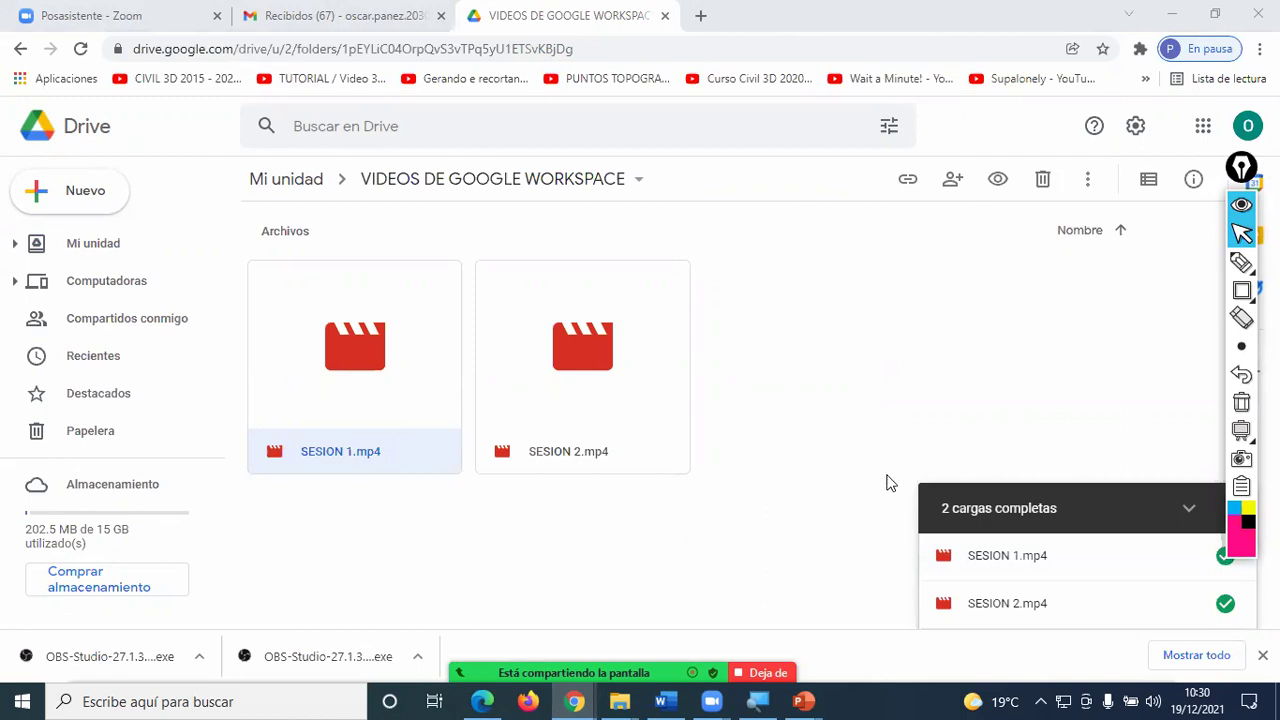
Step: Make SESION 2.mp4 viewable by anyone with the link and copy that link
left_click(590, 343)
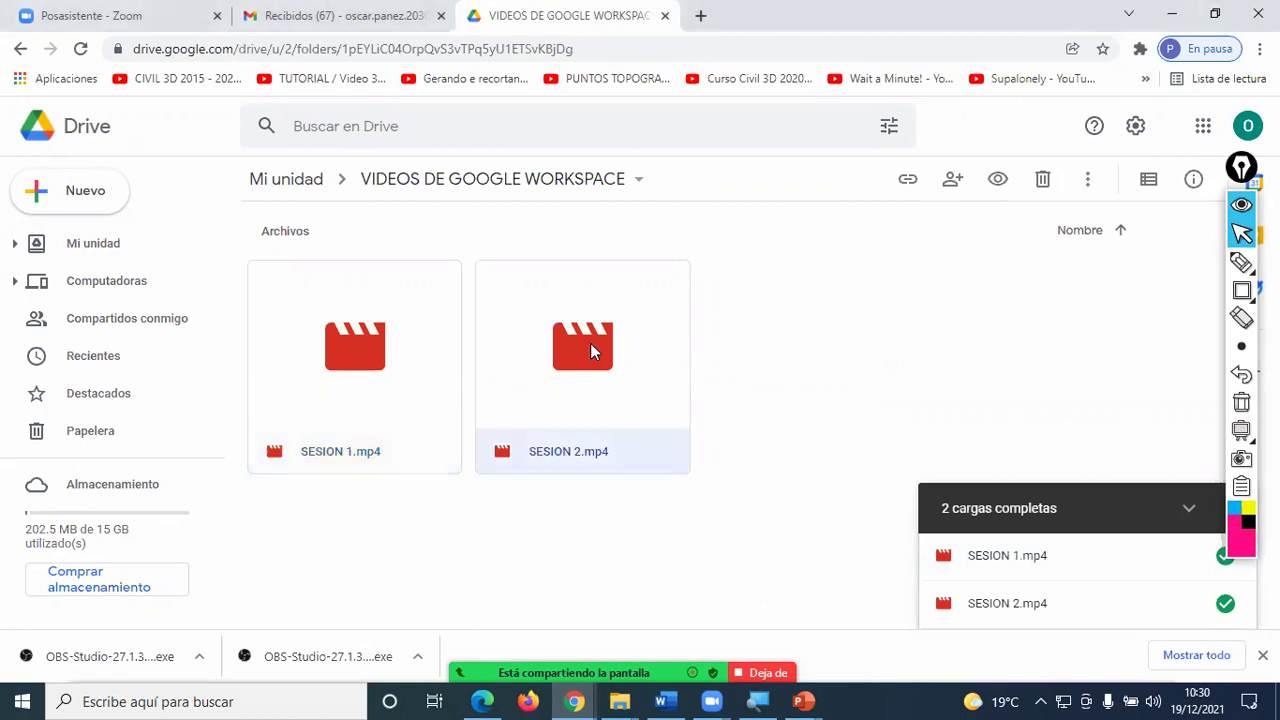
right_click(577, 370)
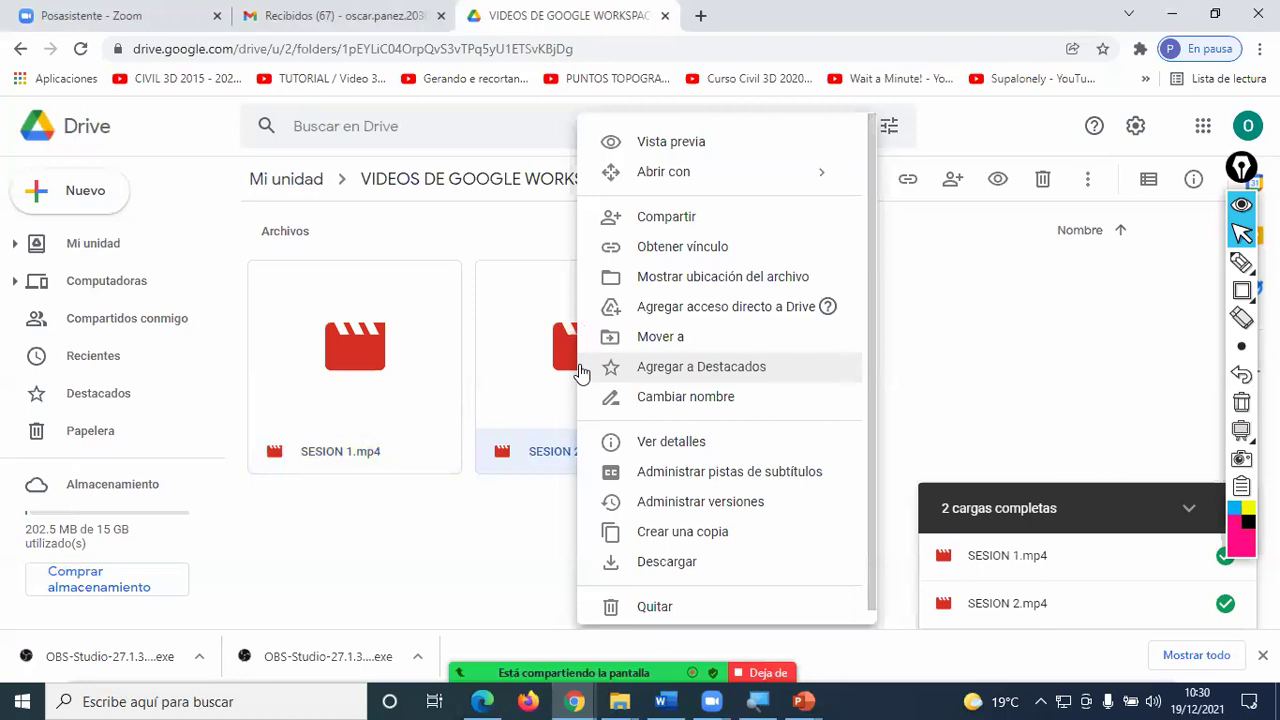
left_click(706, 250)
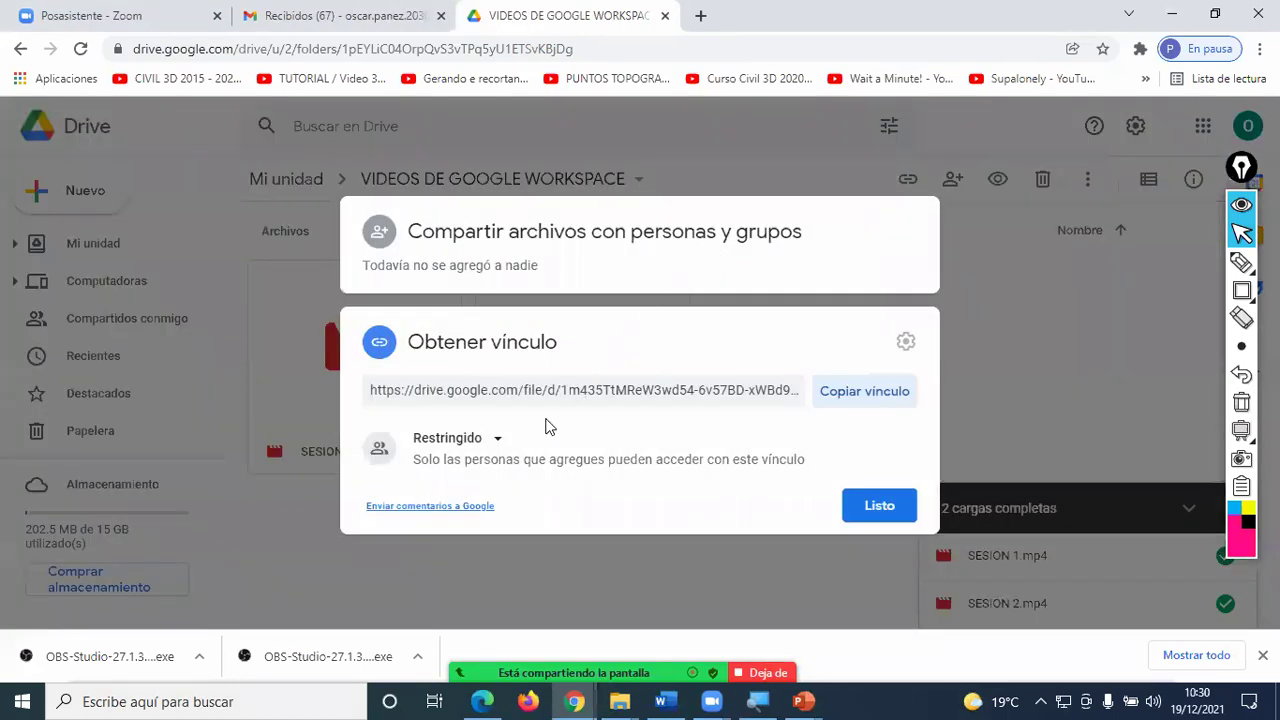
left_click(472, 442)
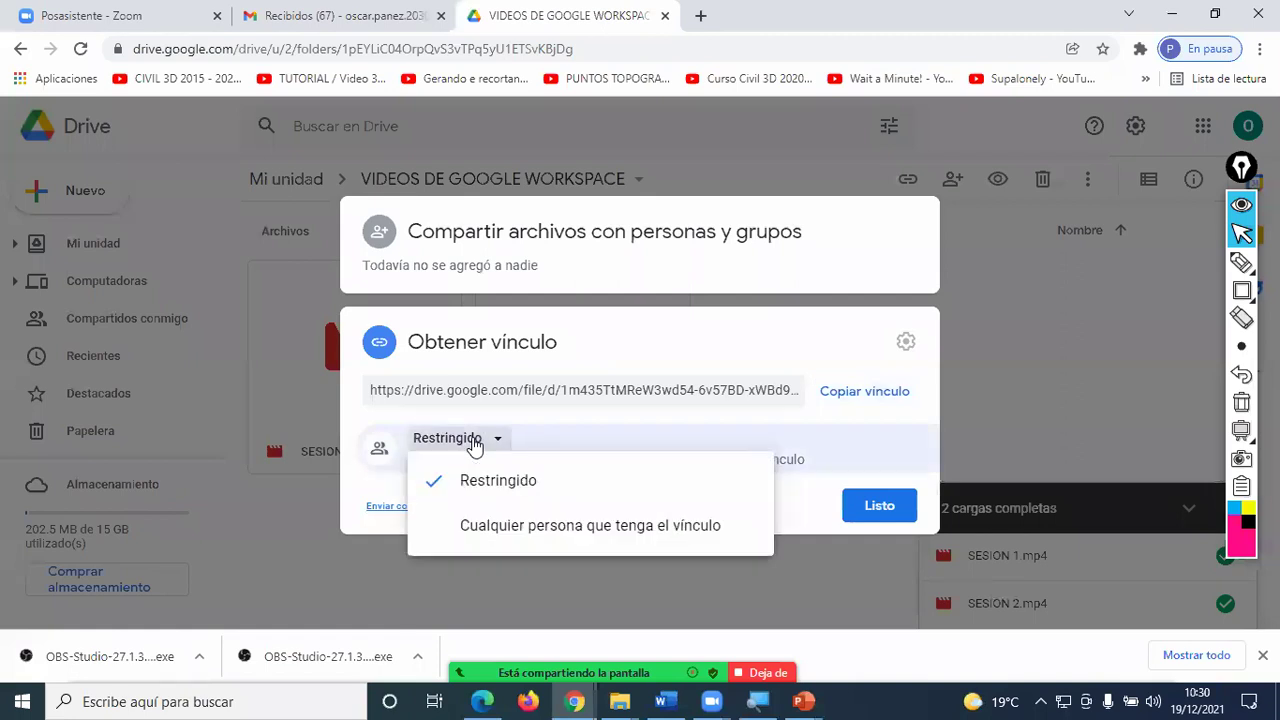
left_click(487, 525)
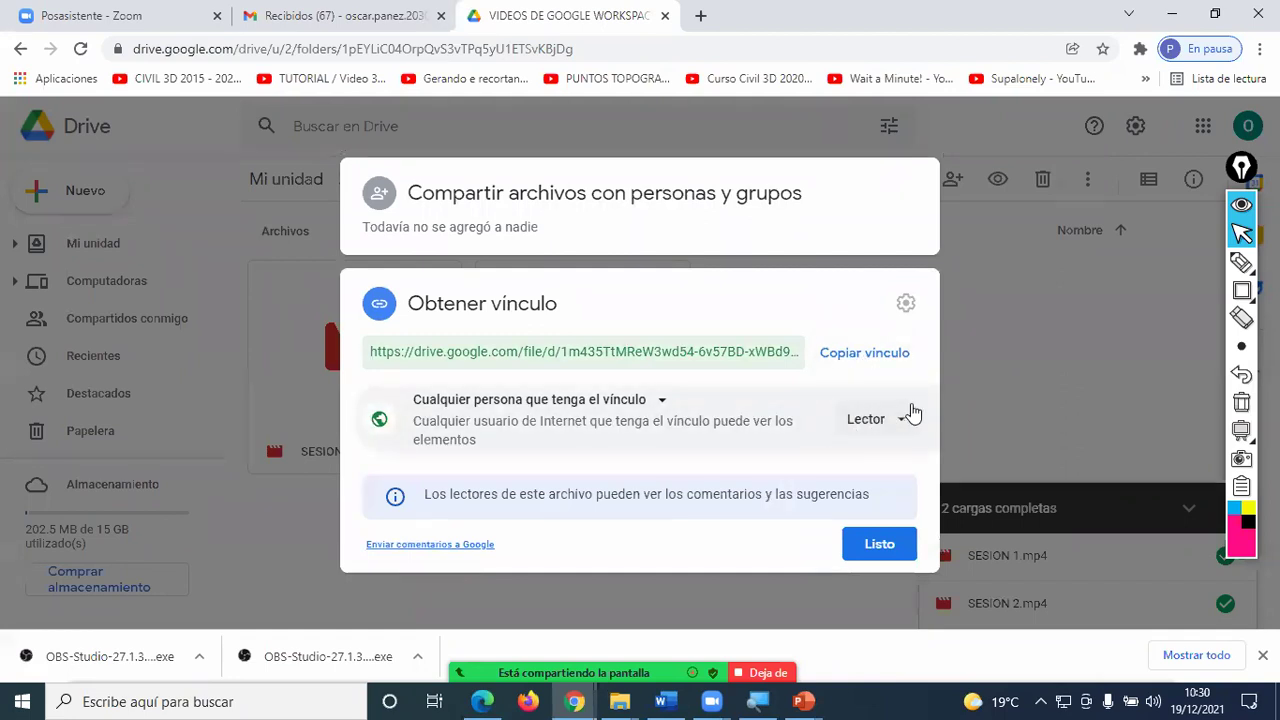
left_click(862, 354)
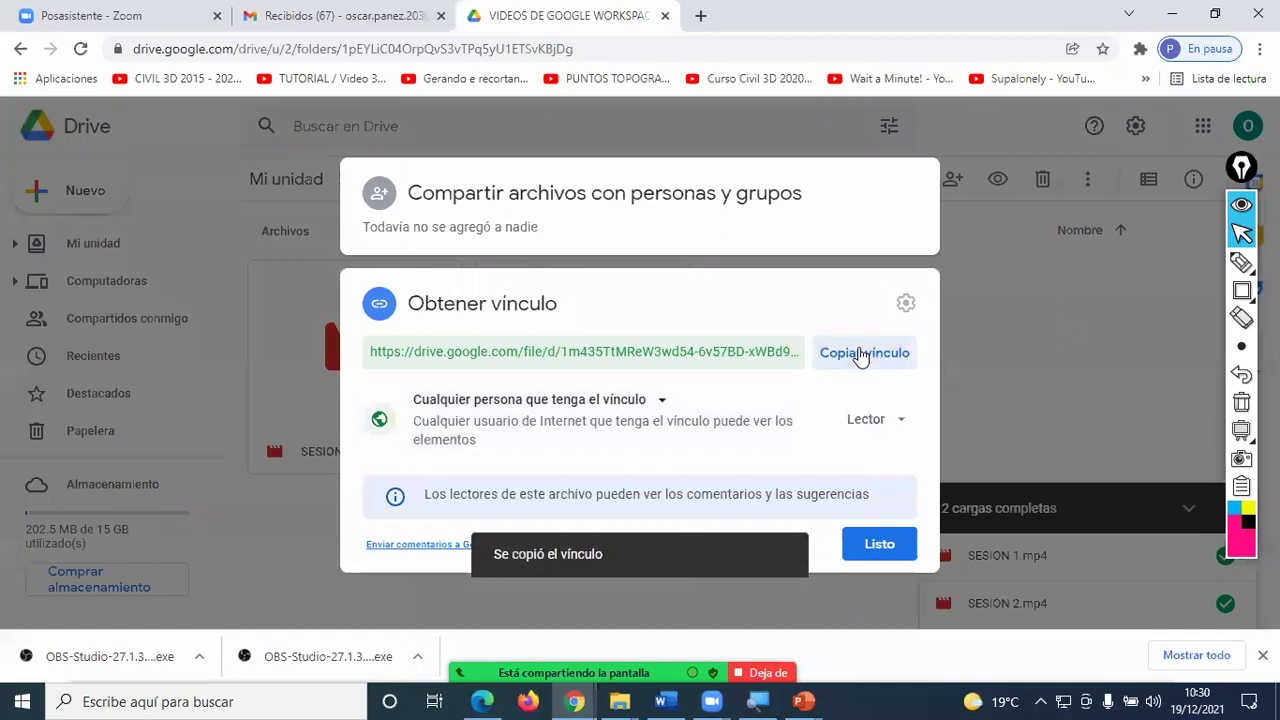
left_click(882, 543)
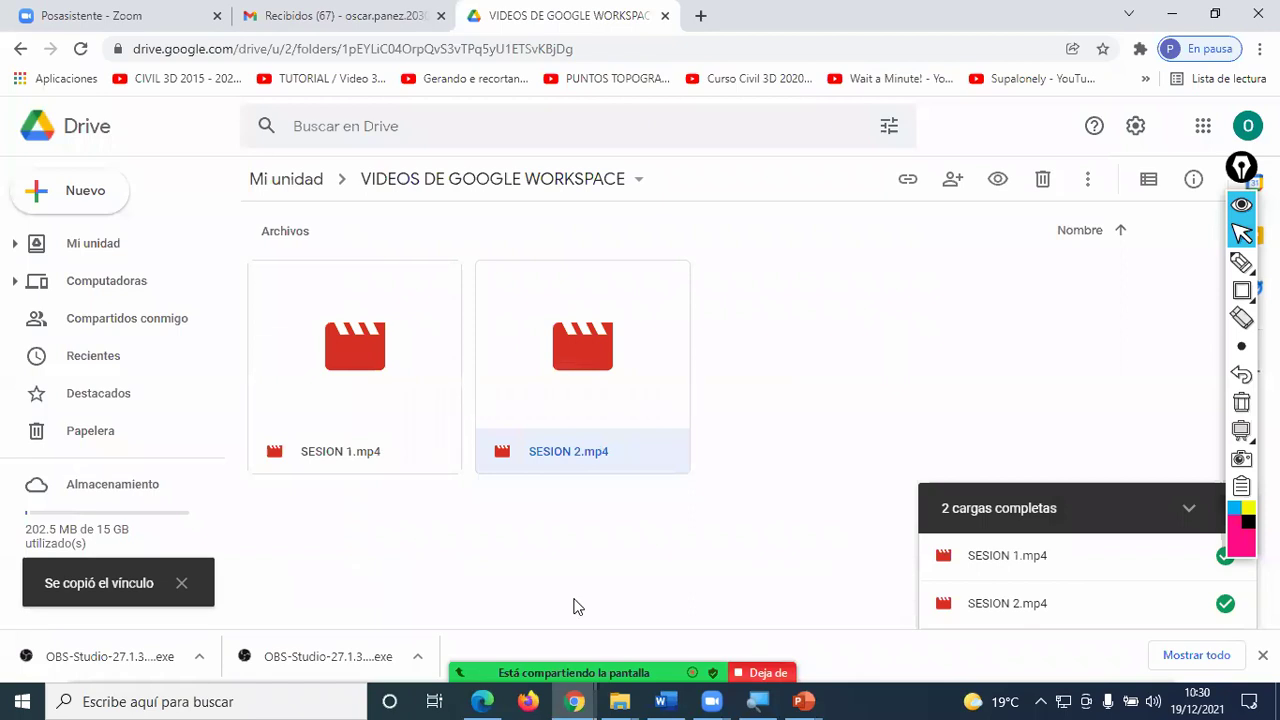
Step: Send 'SESION Nº 2' followed by the pasted SESION 2.mp4 link to everyone in Zoom chat
key("alt+h")
type("SESION Nº 2")
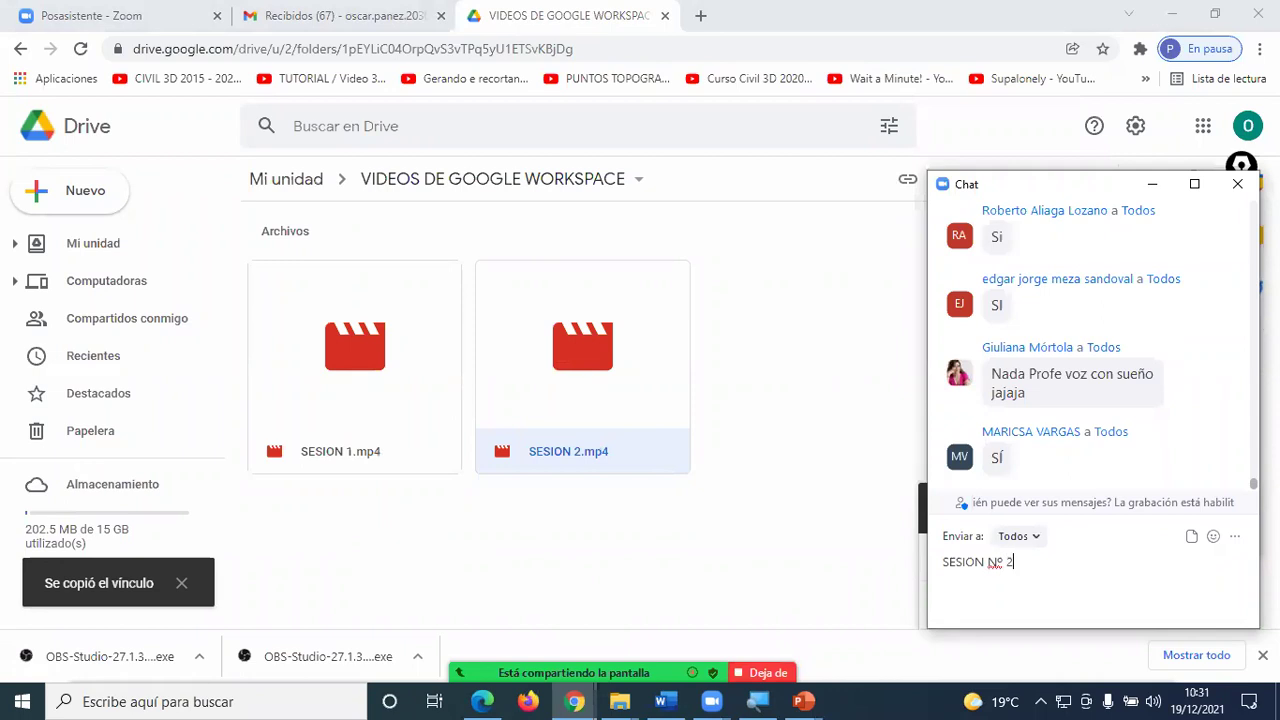
key("Return")
key("Return")
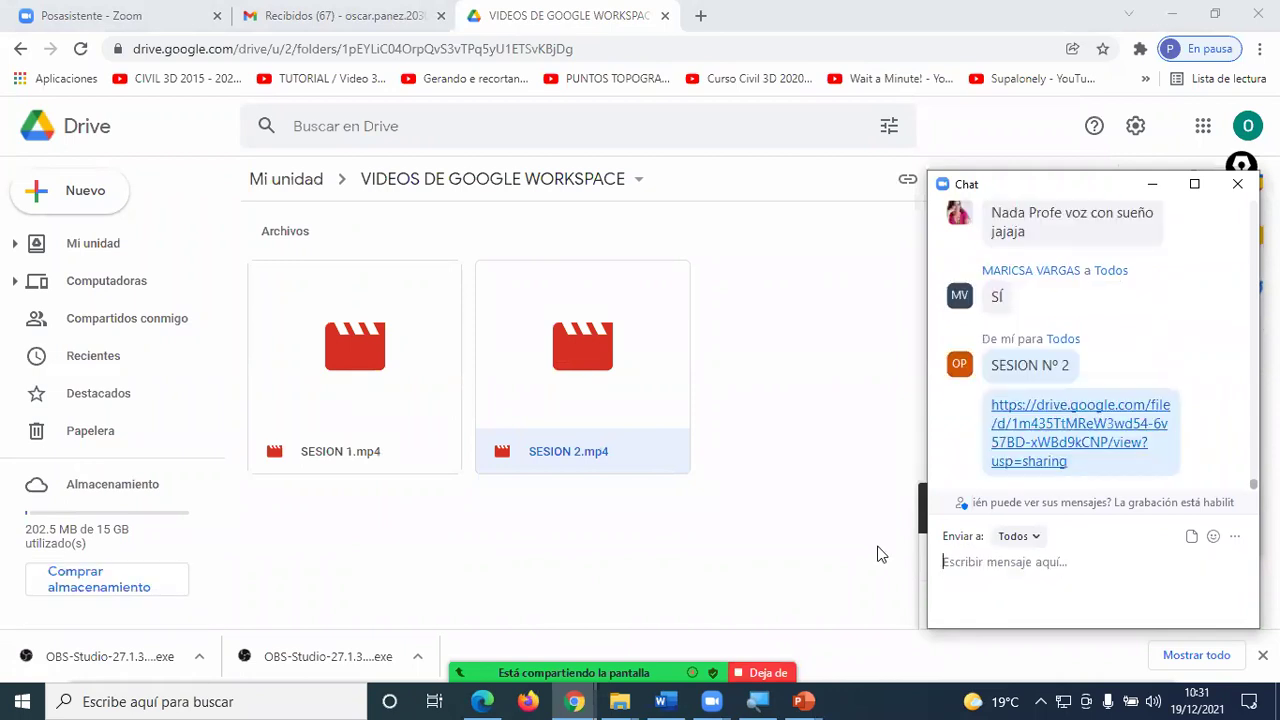
left_click(808, 512)
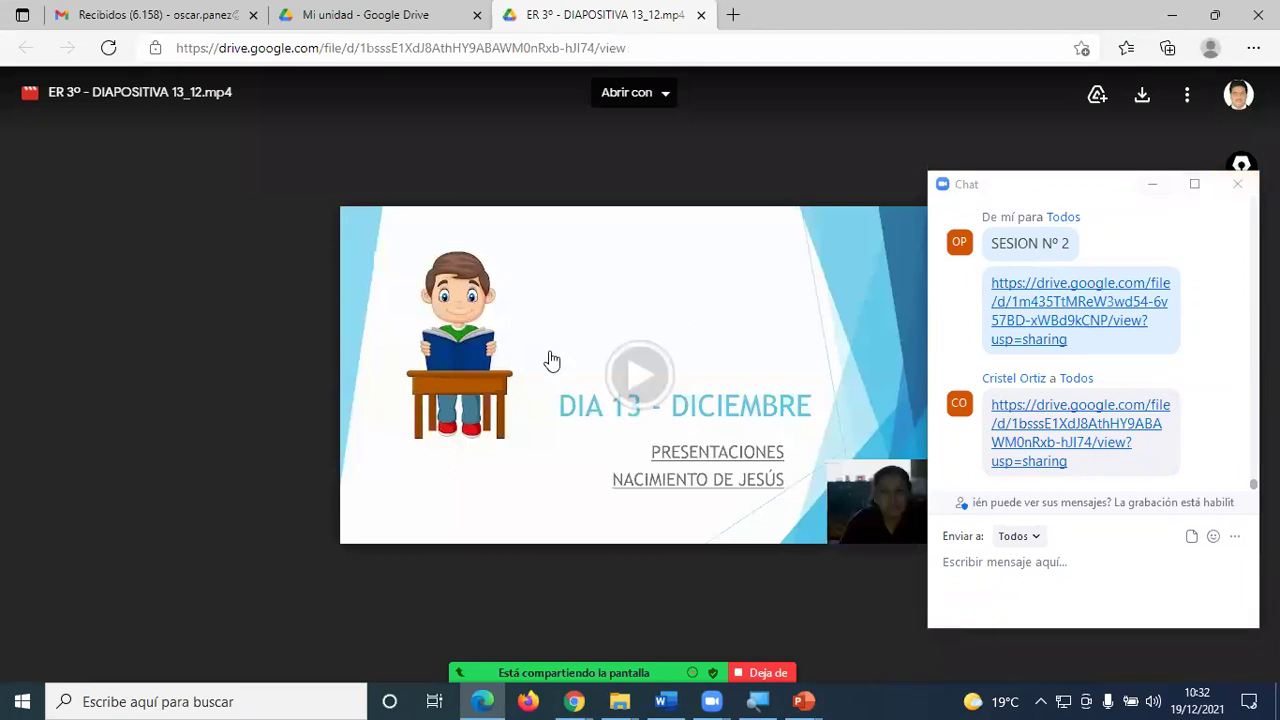
Step: Play the ER 3º - DIAPOSITIVA 13_12.mp4 preview and close the meeting chat covering it
left_click(636, 377)
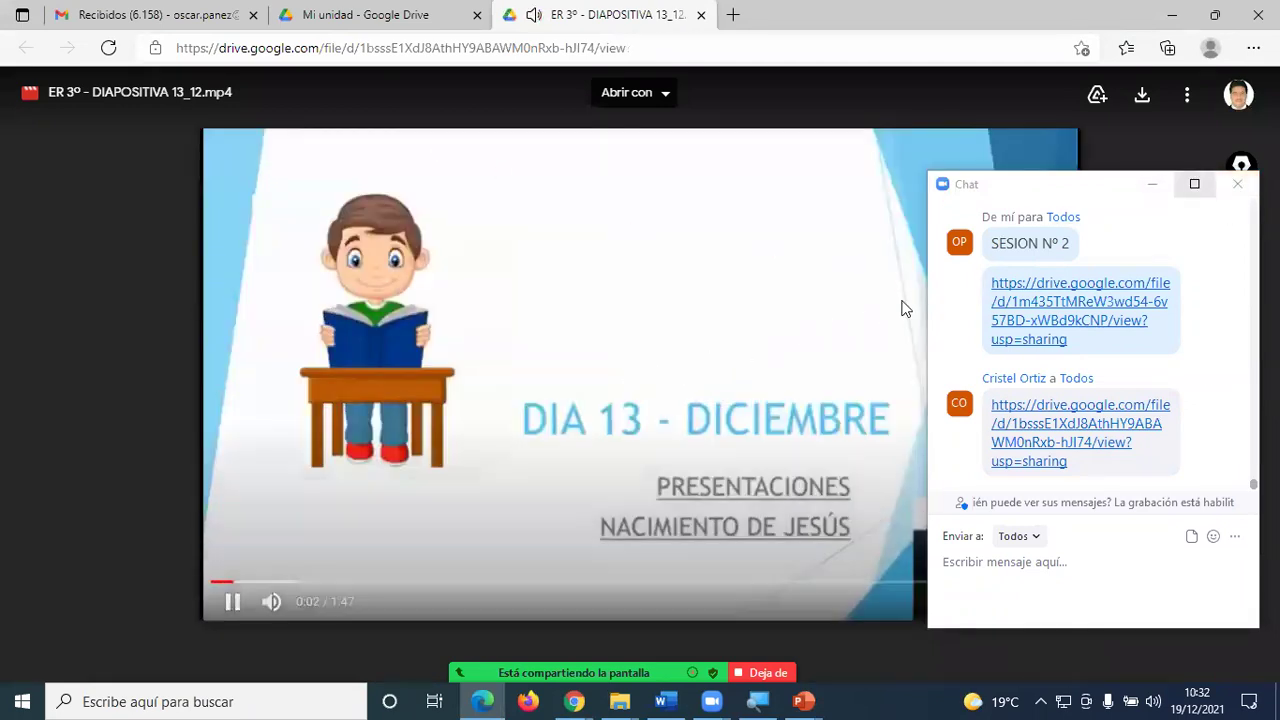
left_click(1237, 184)
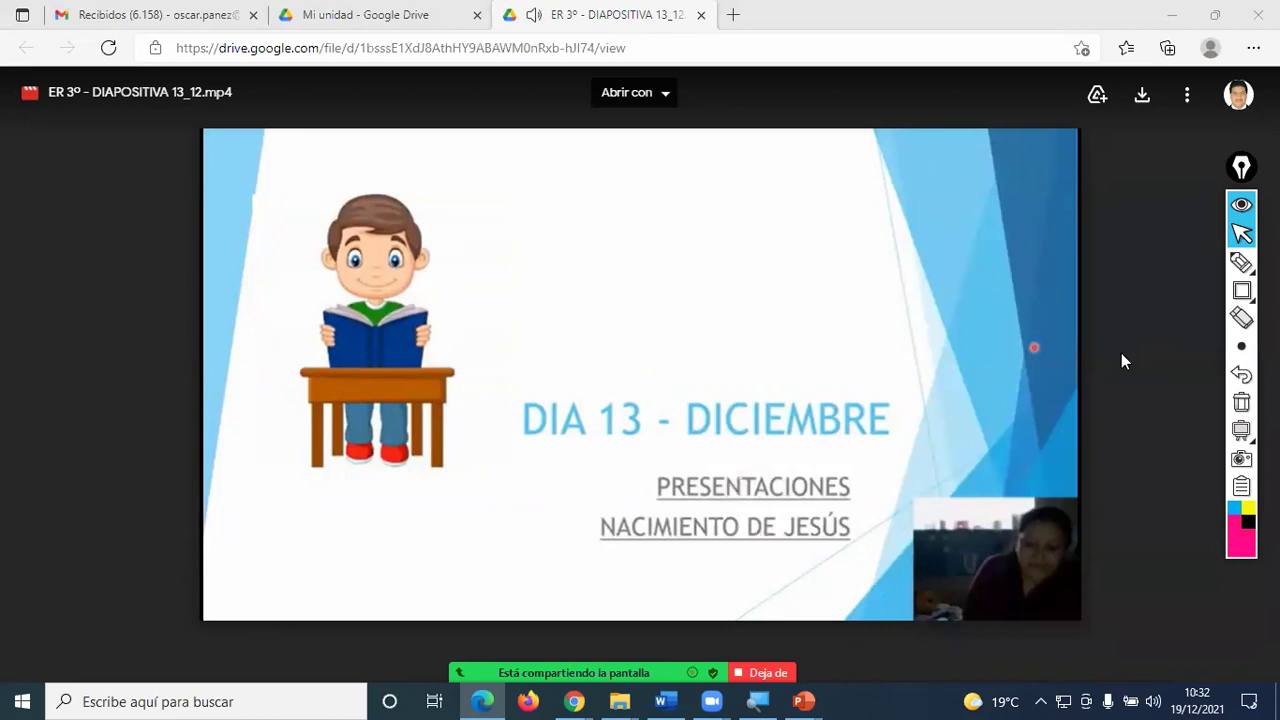
mouse_move(1074, 380)
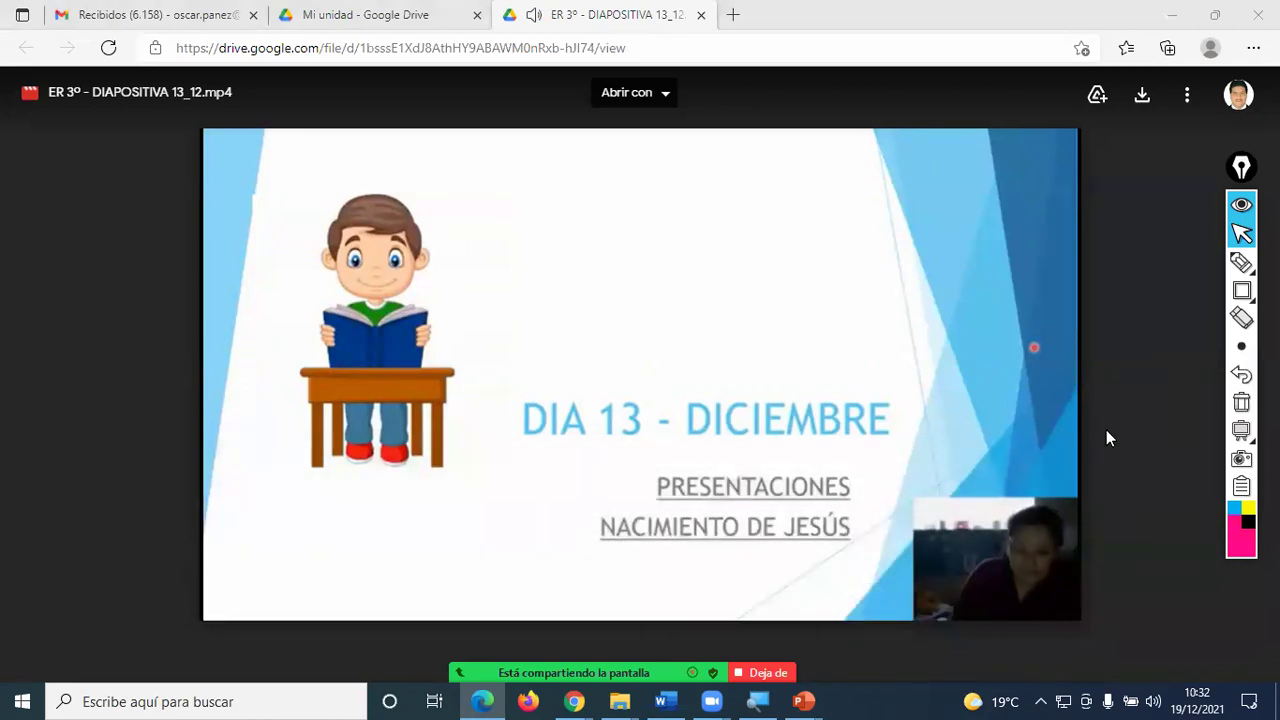
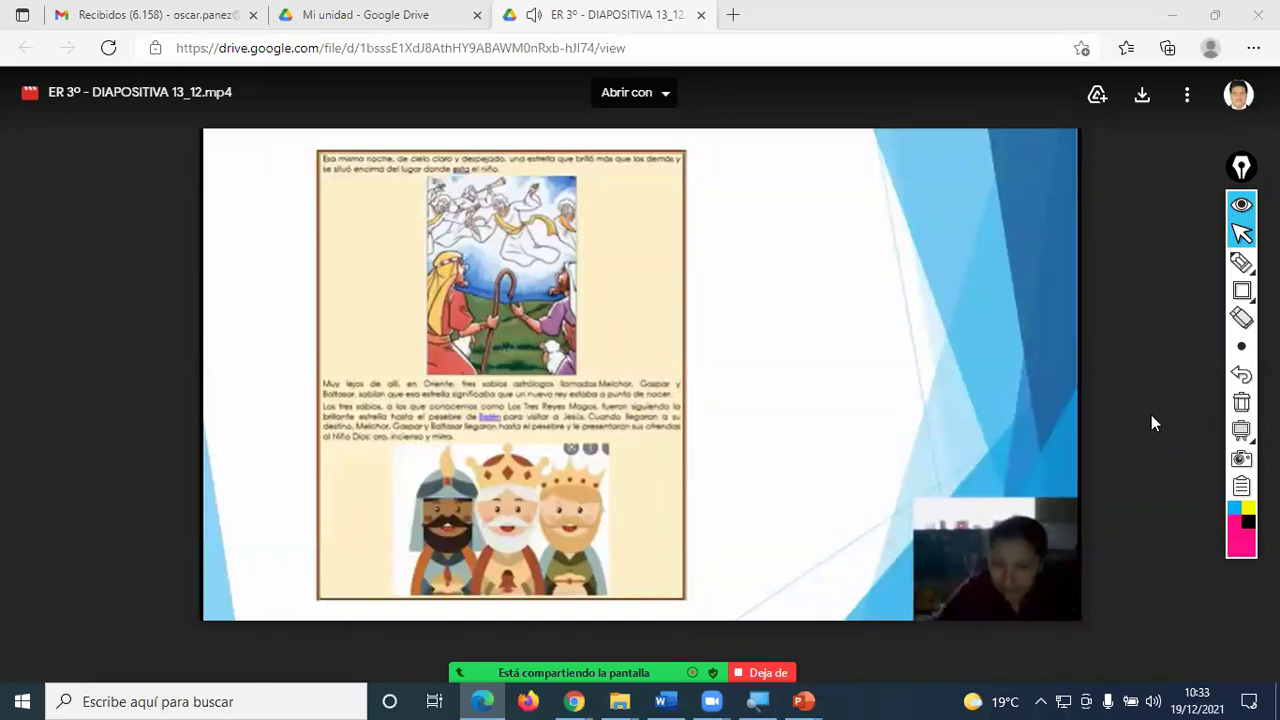
Step: Close the finished lesson video tab to return to Drive's Mi unidad file list
mouse_move(658, 595)
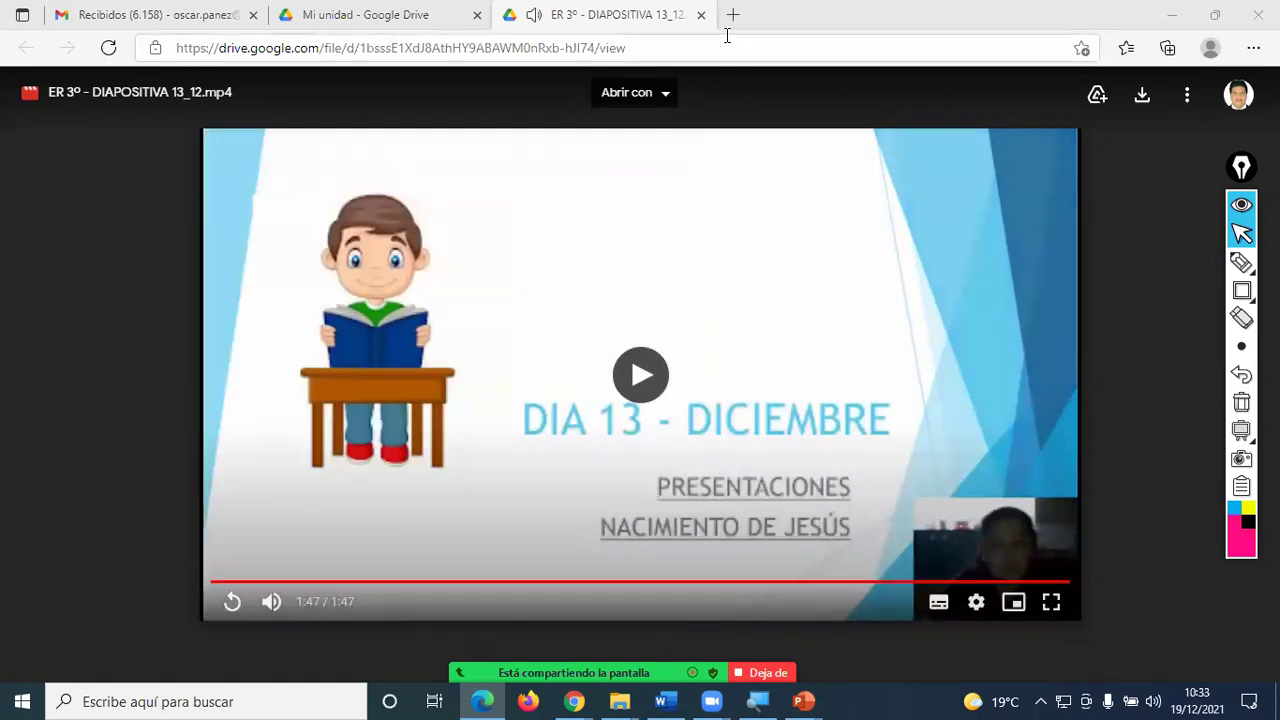
left_click(701, 15)
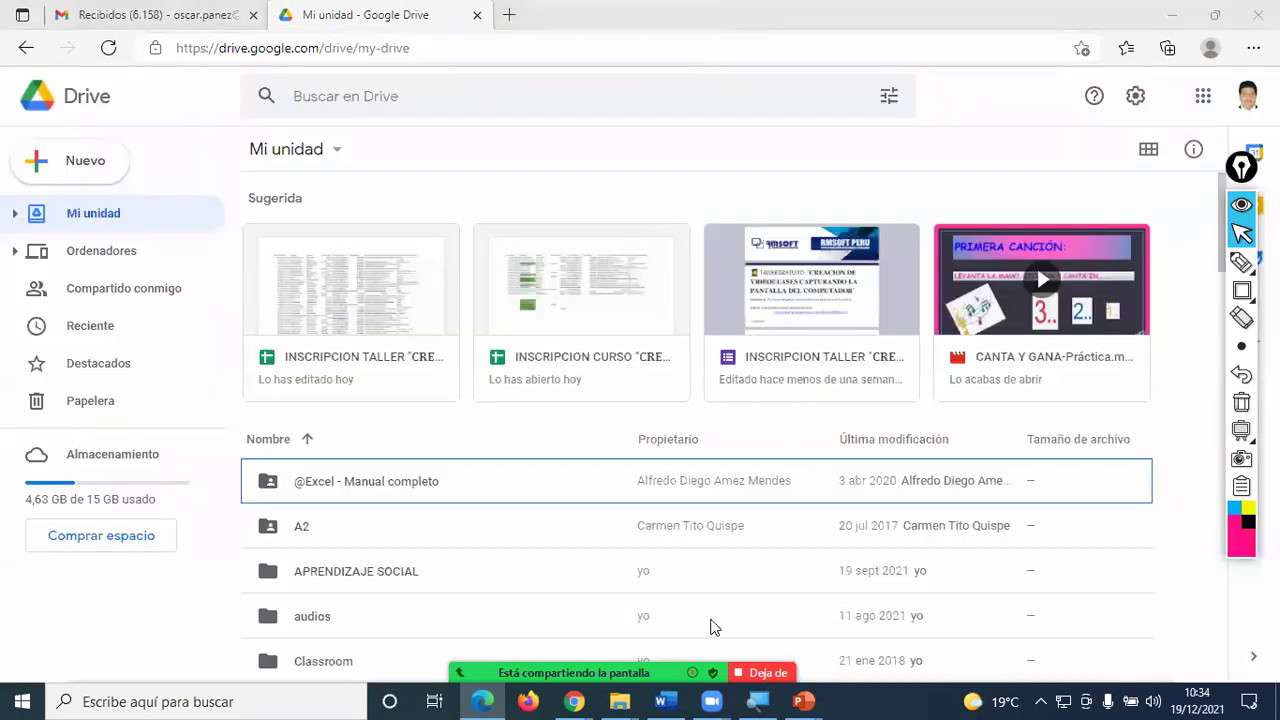
Step: Bring the VIDEOS DE GOOGLE WORKSPACE Drive folder to the front and open Zoom's meeting chat
key("alt+Tab")
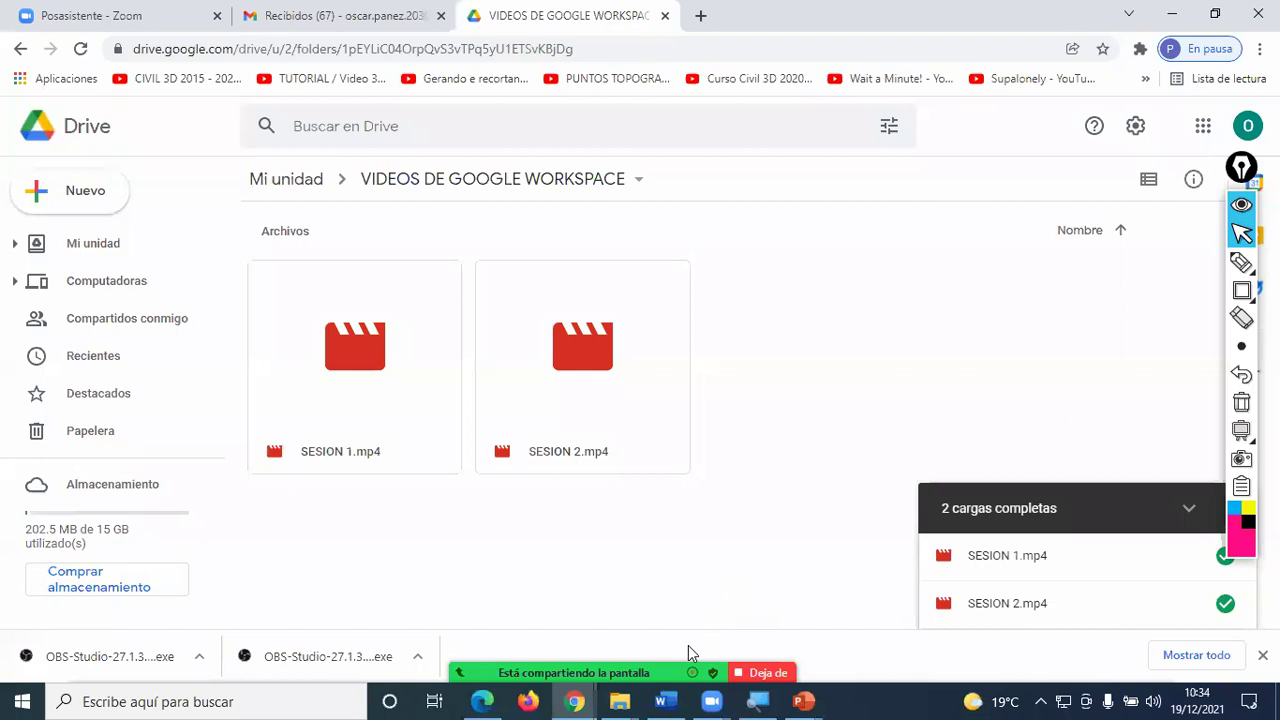
mouse_move(688, 645)
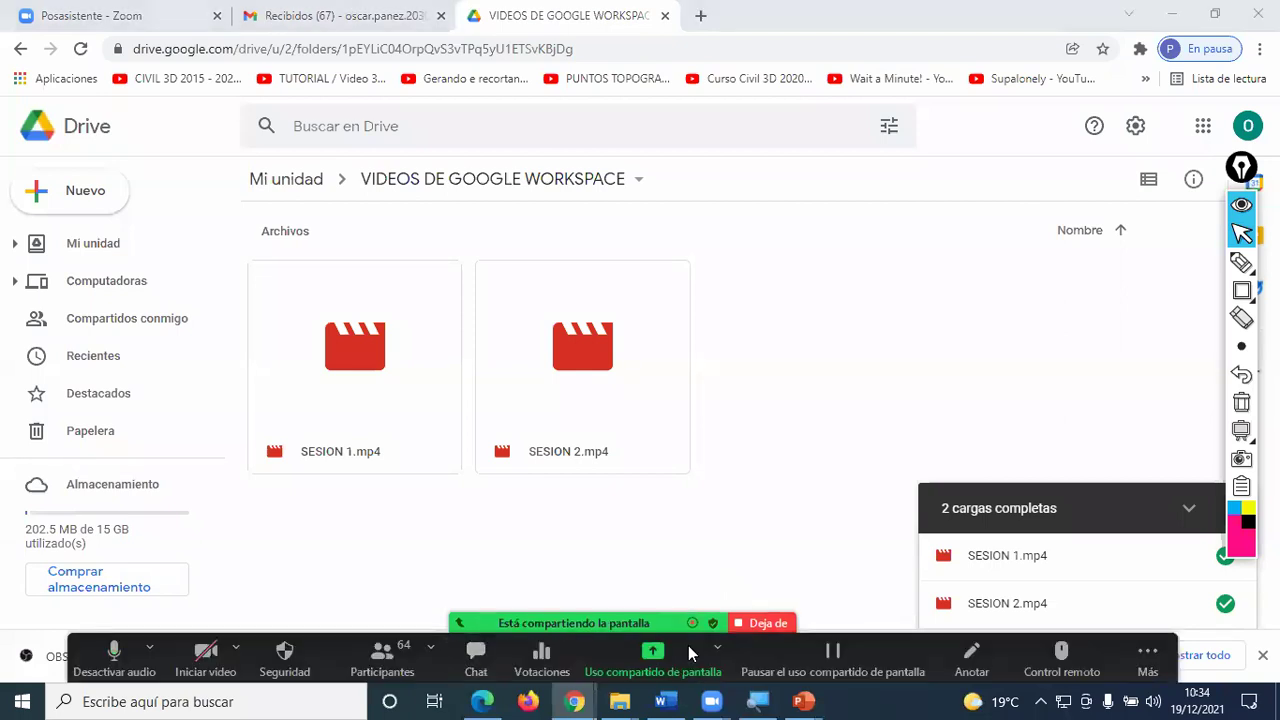
key("alt+h")
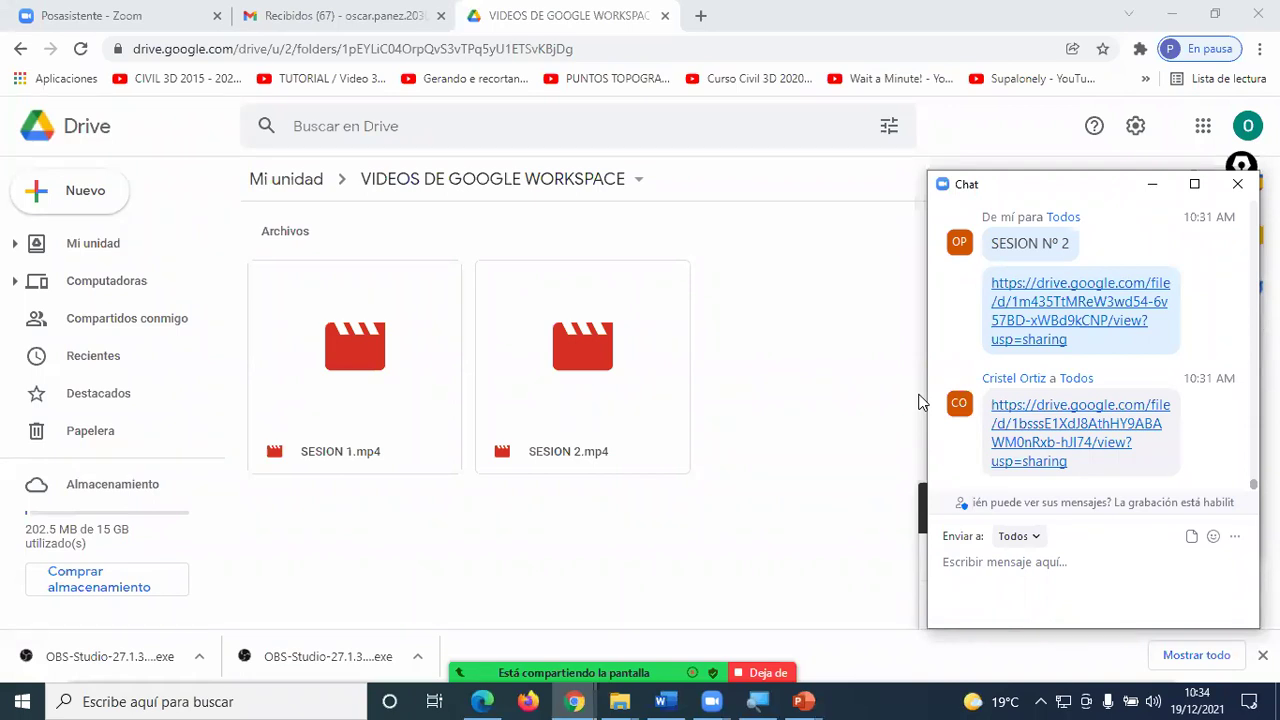
Step: Refocus the Drive folder page and close Zoom's meeting chat
left_click(877, 460)
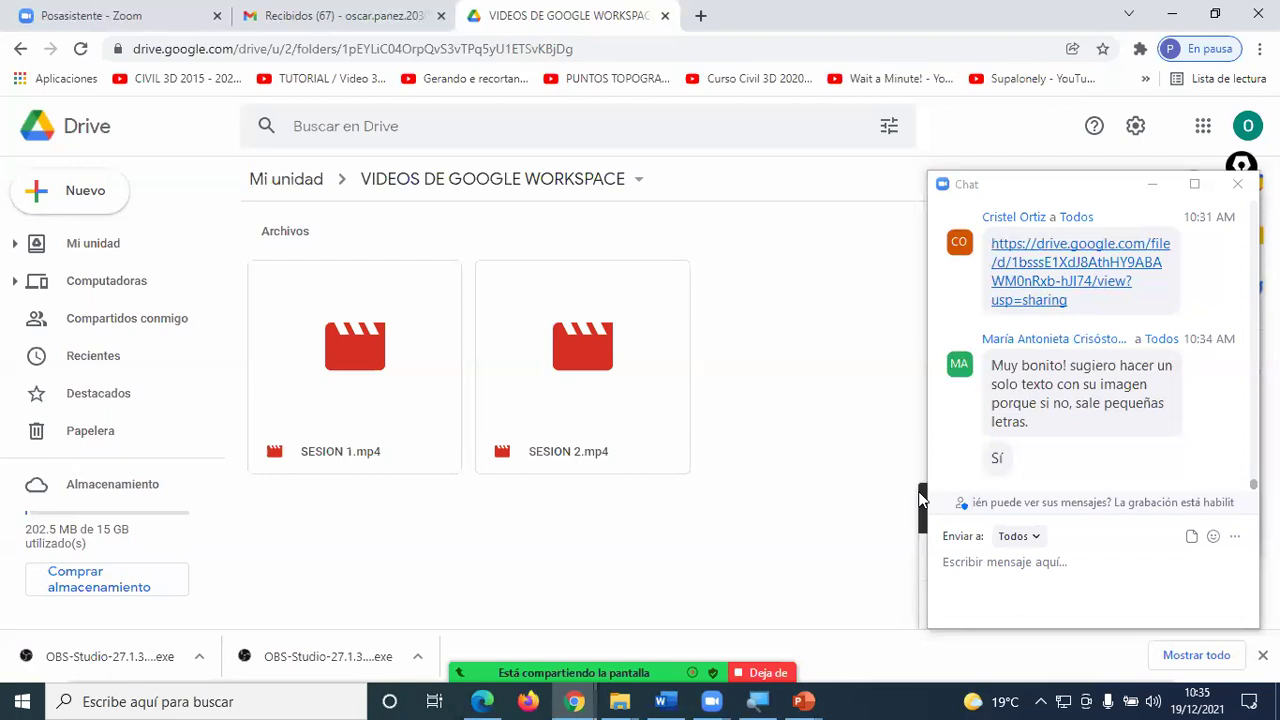
left_click(1238, 184)
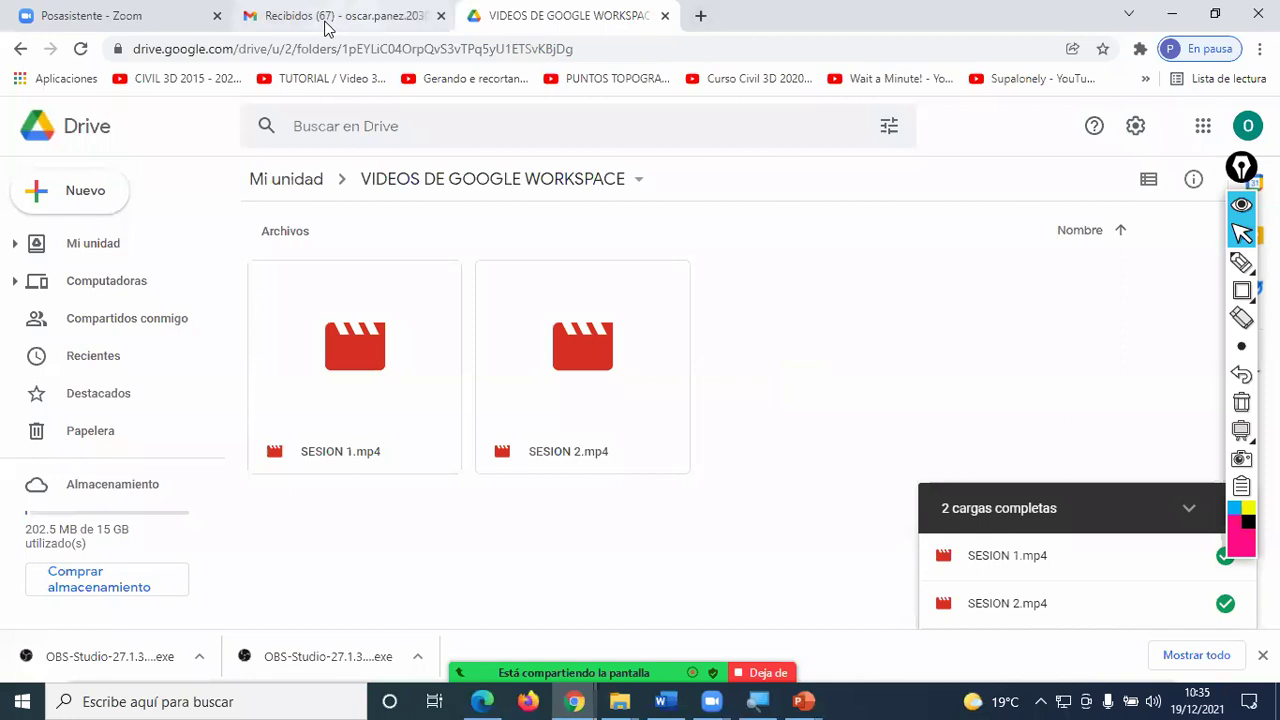
Step: Switch to the Gmail inbox and launch Google Classroom from the Google apps grid
mouse_move(328, 25)
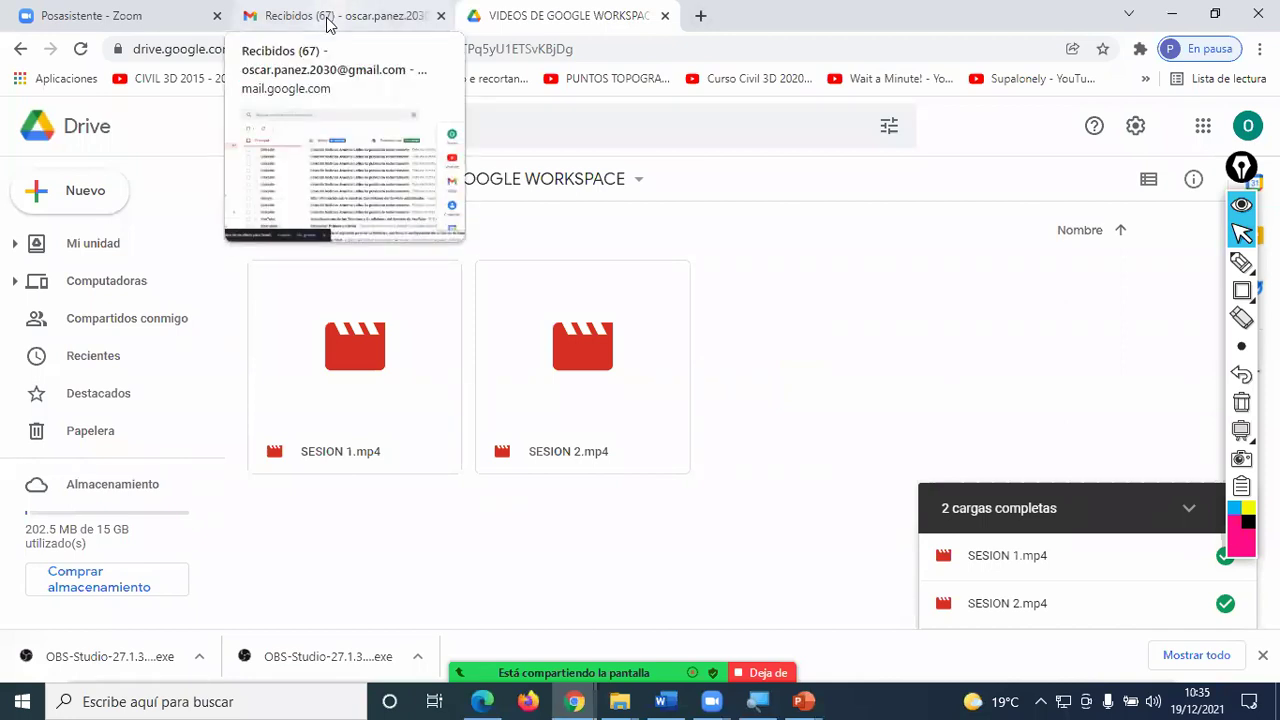
left_click(328, 25)
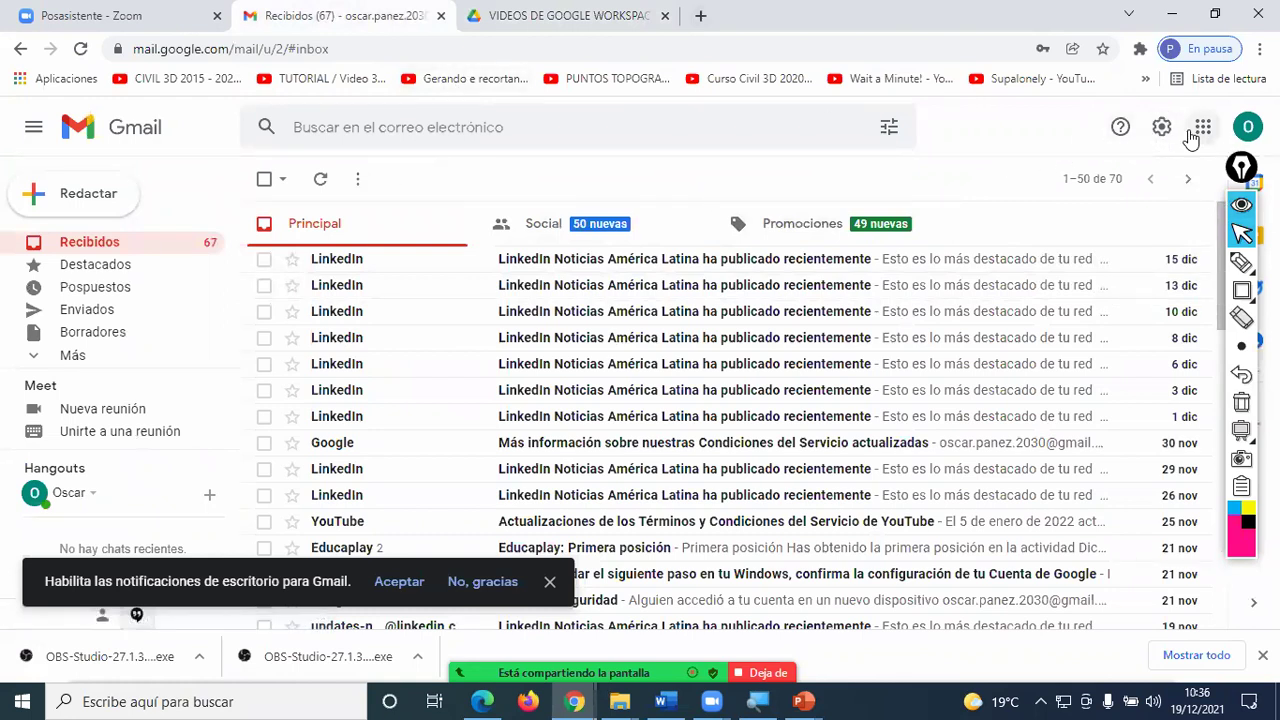
left_click(1198, 136)
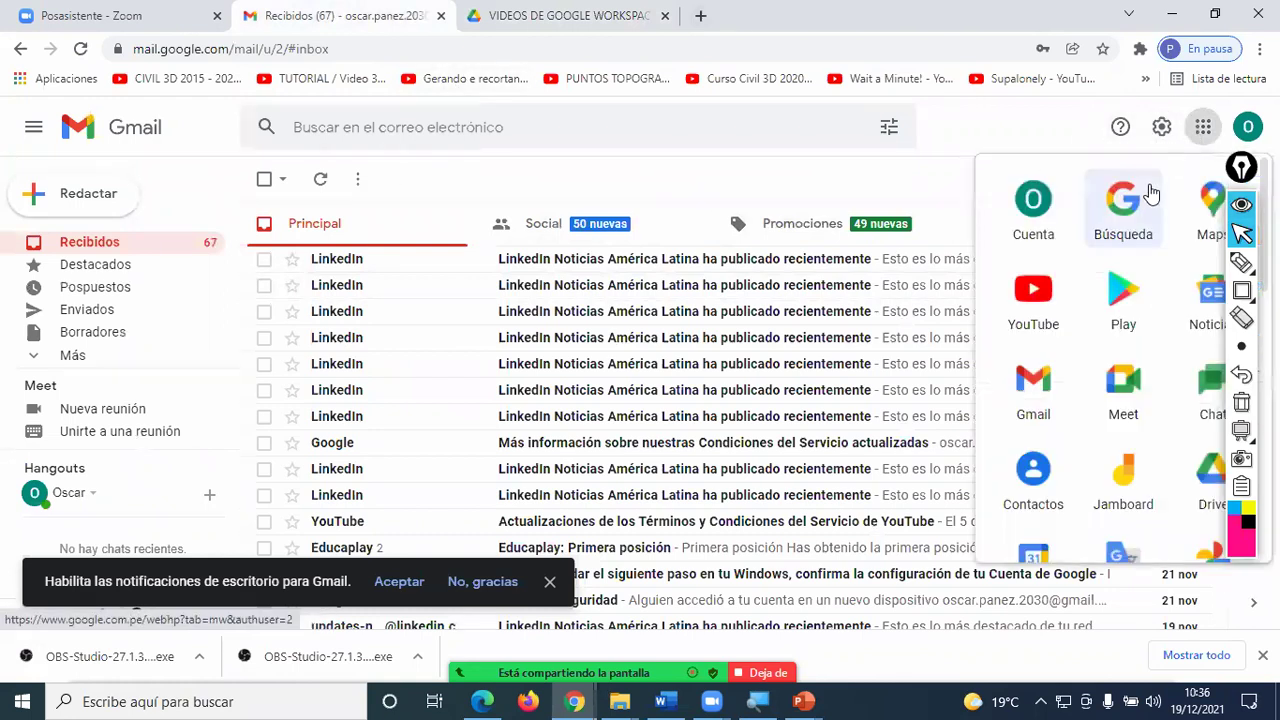
left_click(1243, 192)
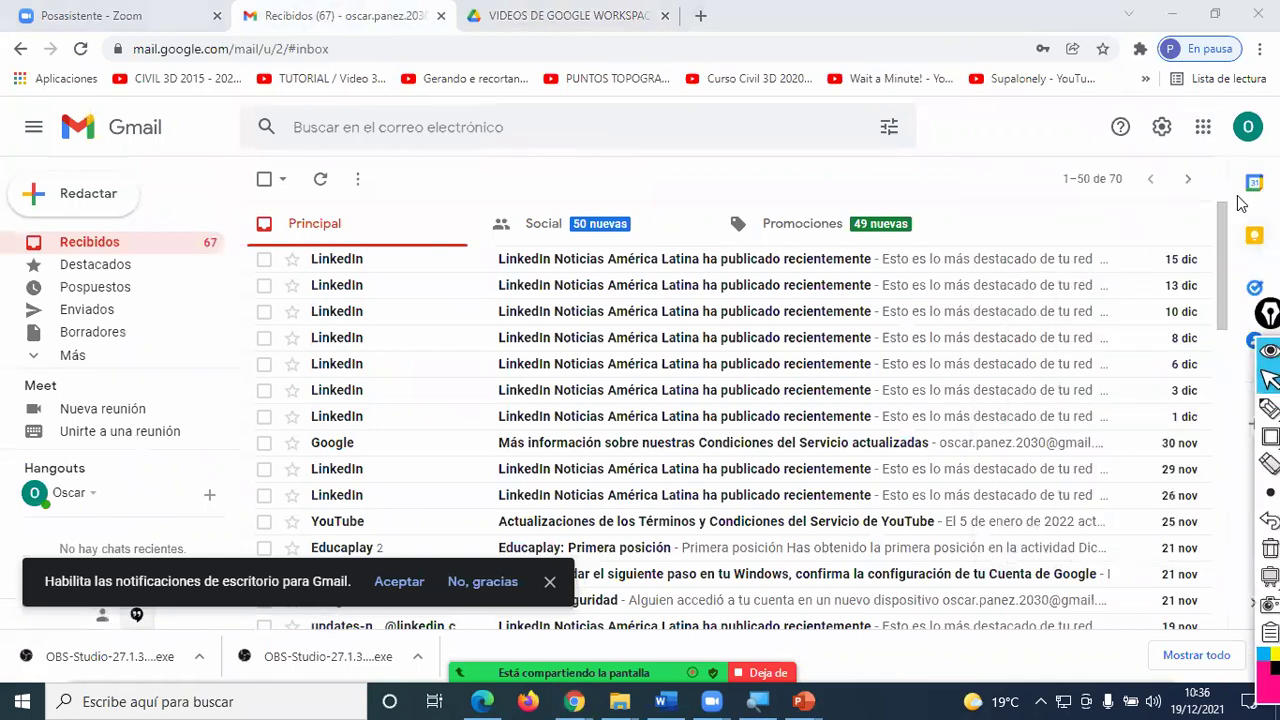
left_click(1203, 130)
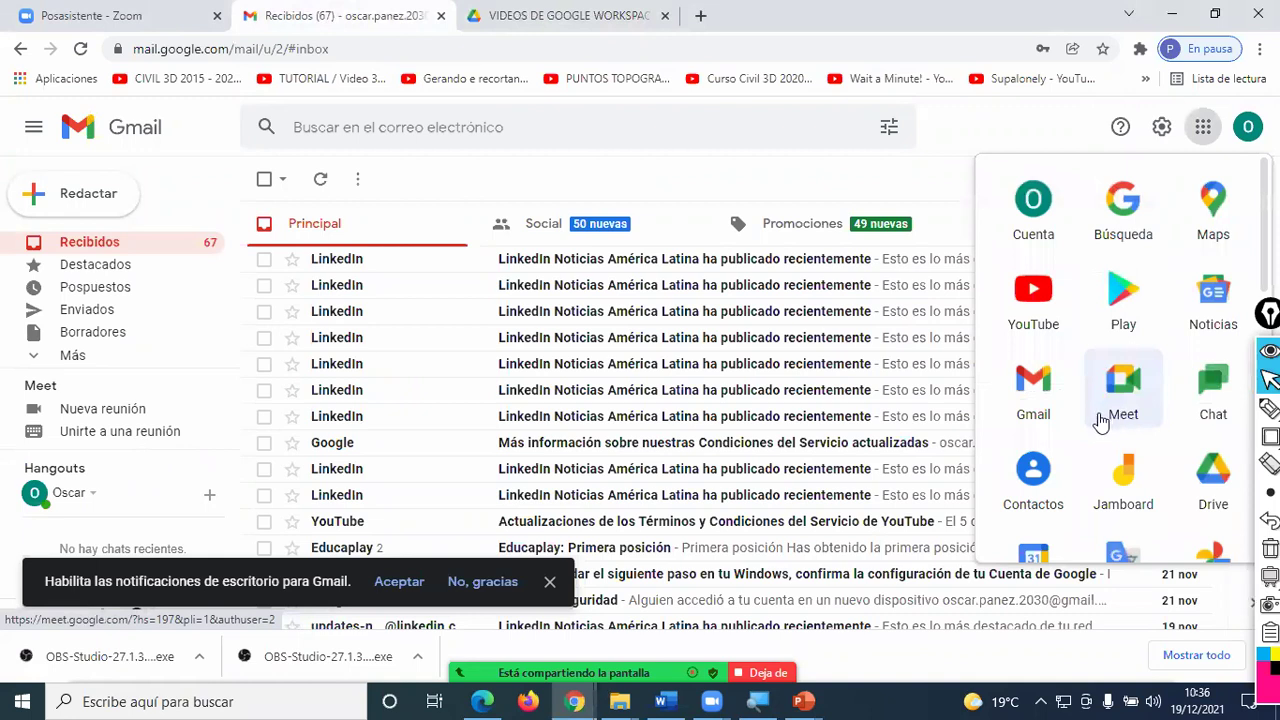
scroll(1103, 420, "down", 7)
scroll(1123, 450, "up", 3)
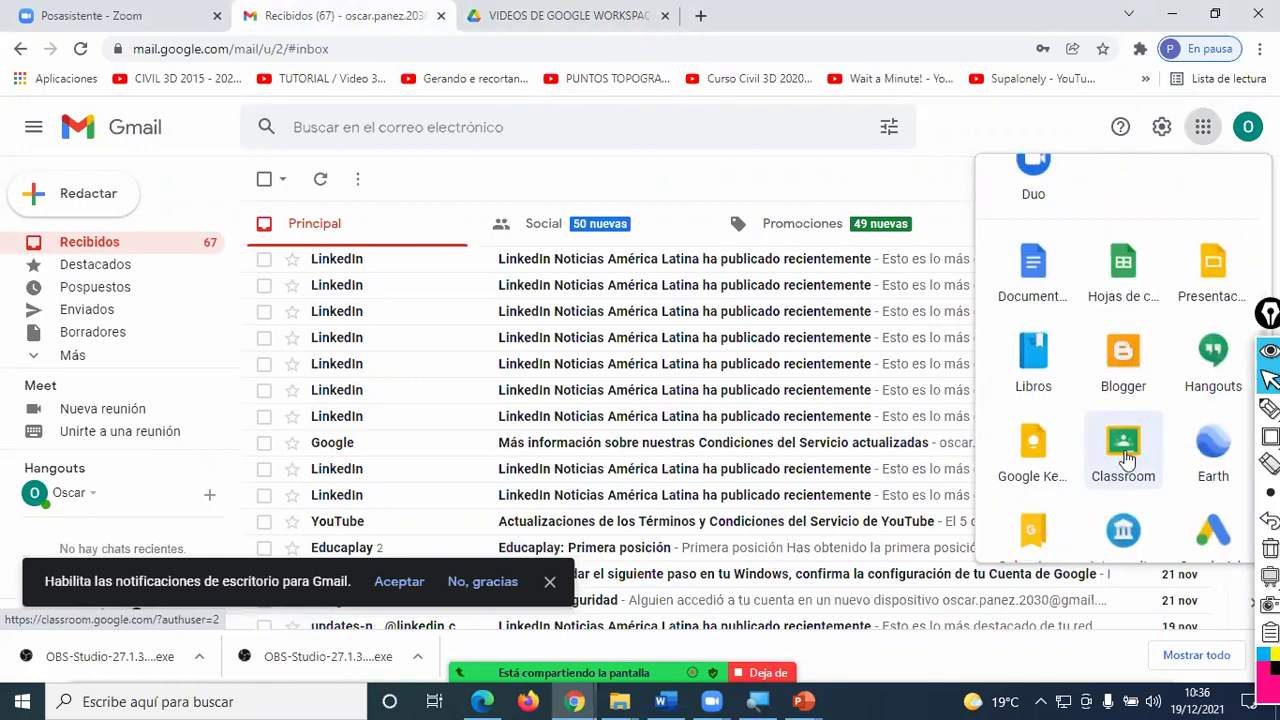
left_click(1123, 450)
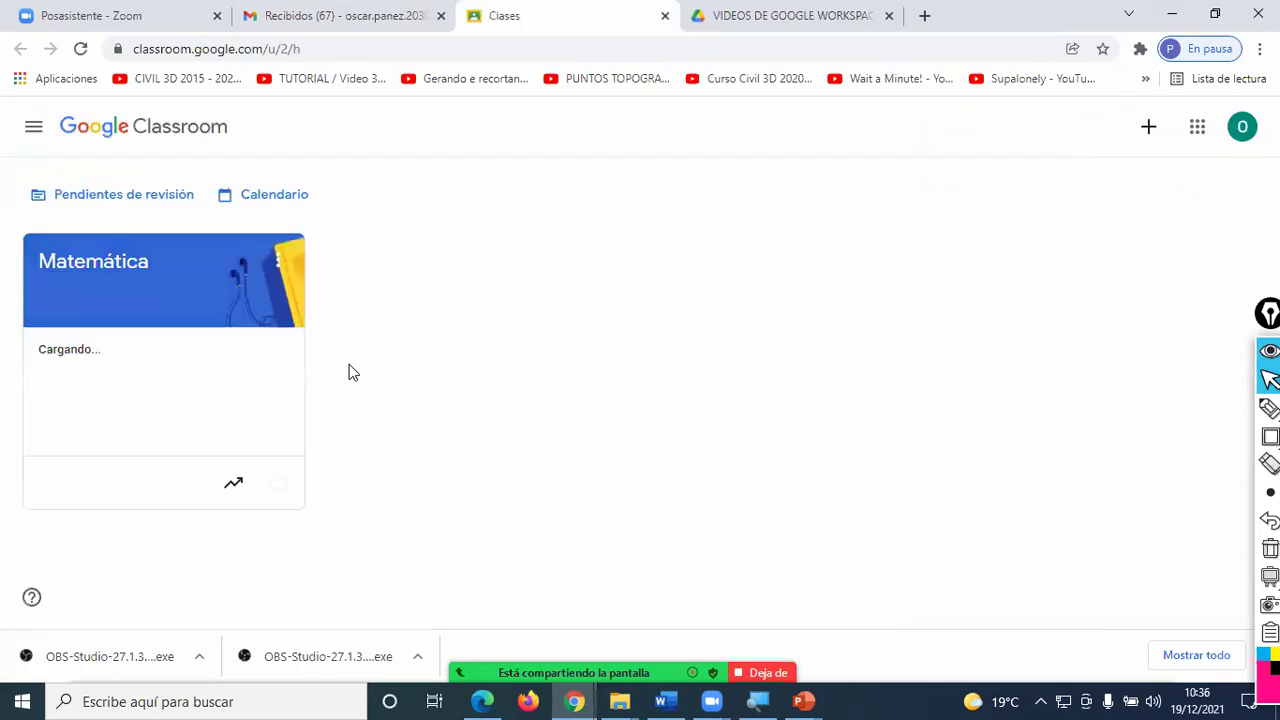
Step: Start a new class and accept the school usage notice
left_click(1150, 137)
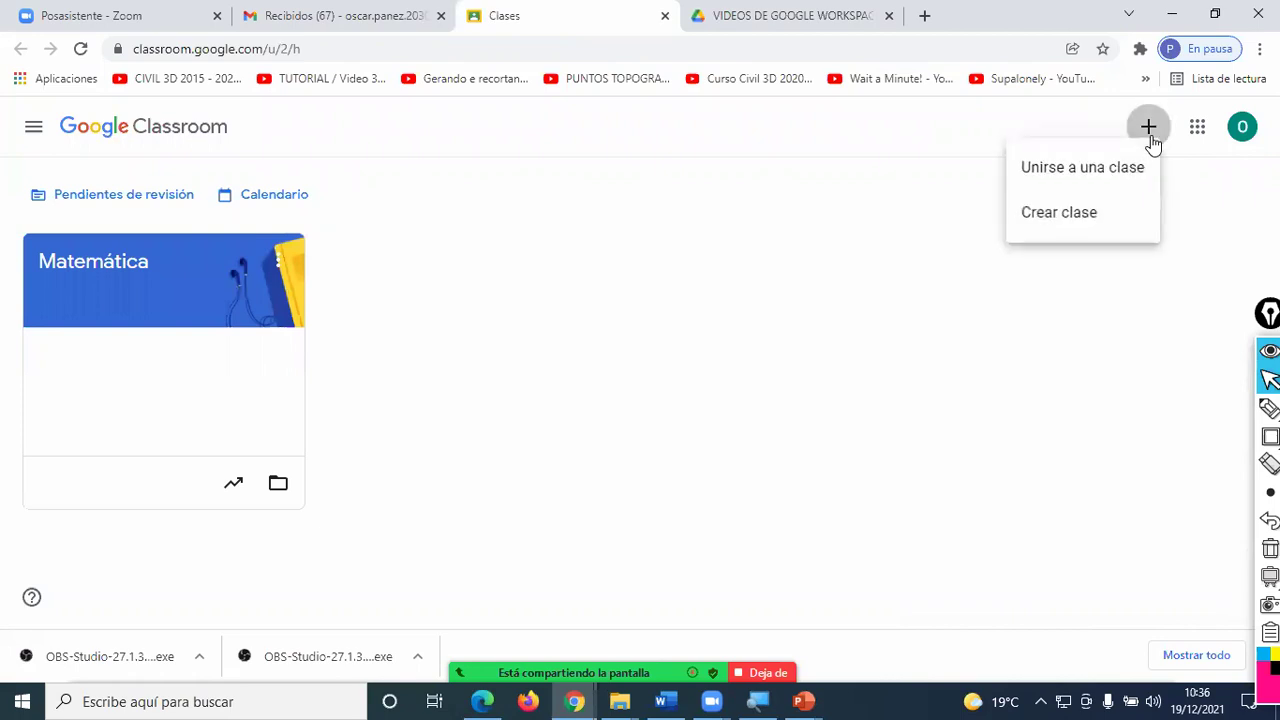
left_click(1060, 211)
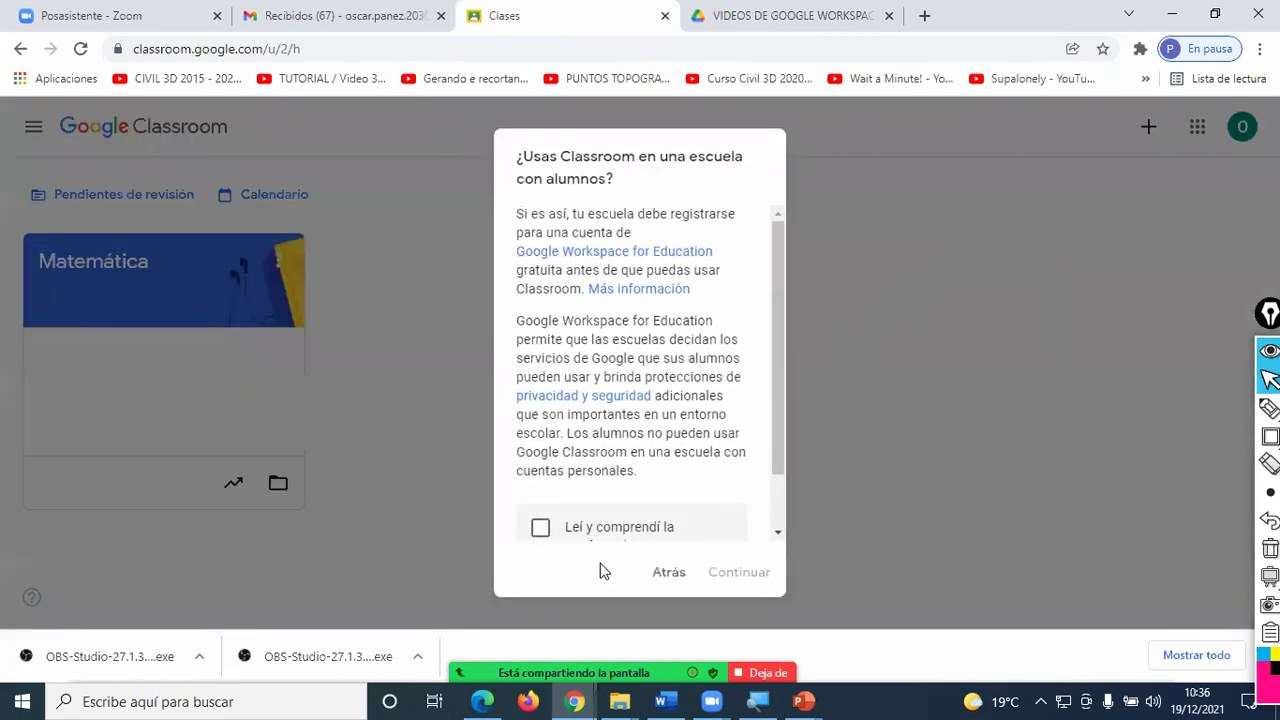
left_click(543, 528)
left_click(739, 571)
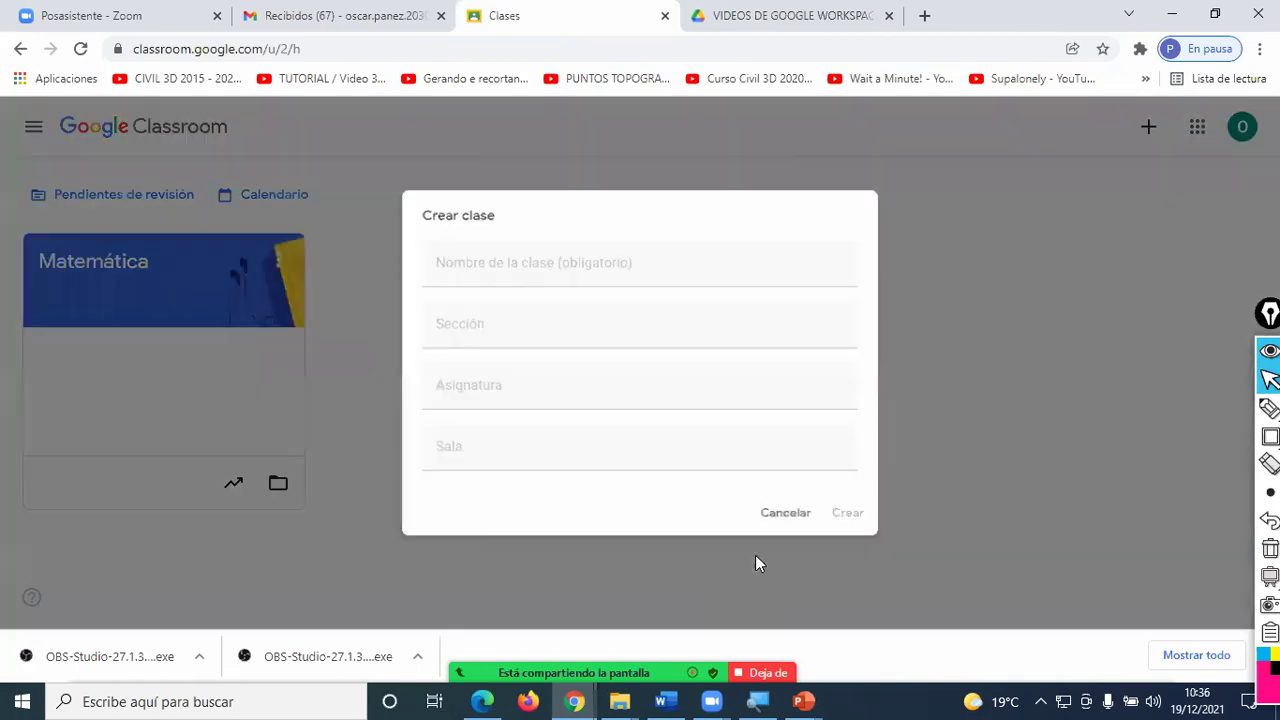
Step: Create the class GOOGLE WORKSPACE with section III A, subject GOOGLE and room VIRTUAL
left_click(568, 270)
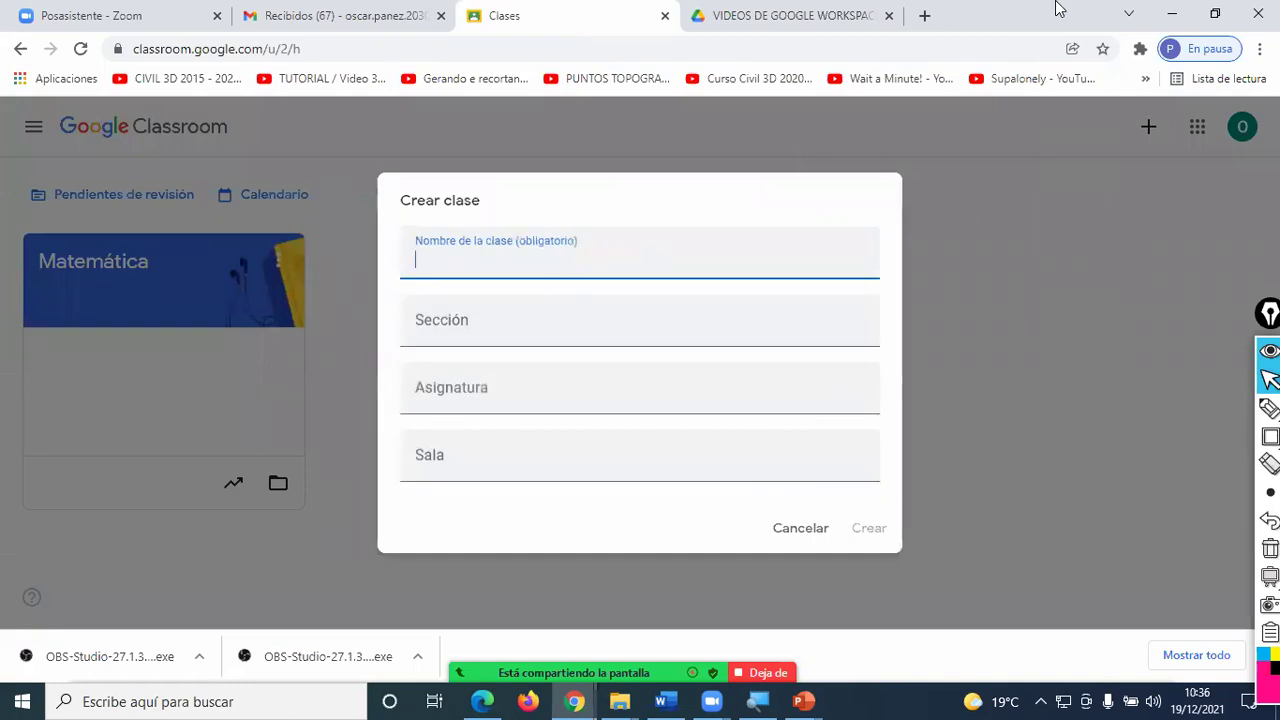
type("GO")
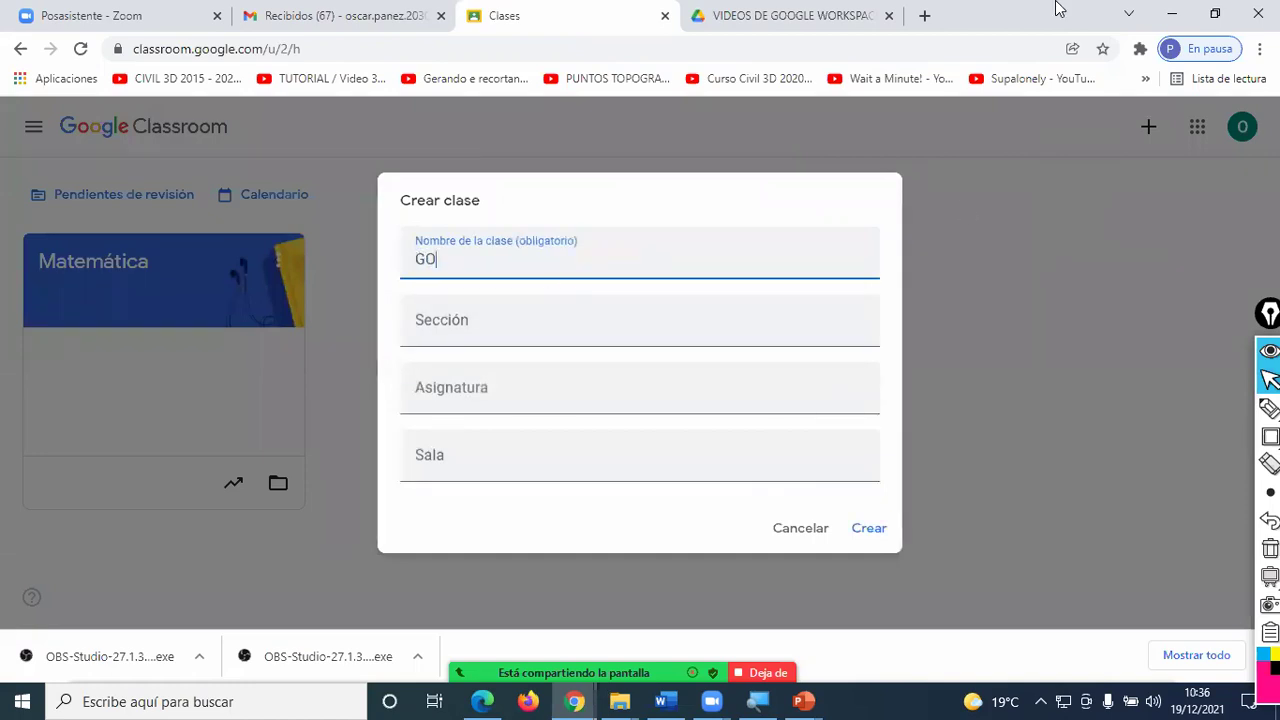
type("OGLE WOR")
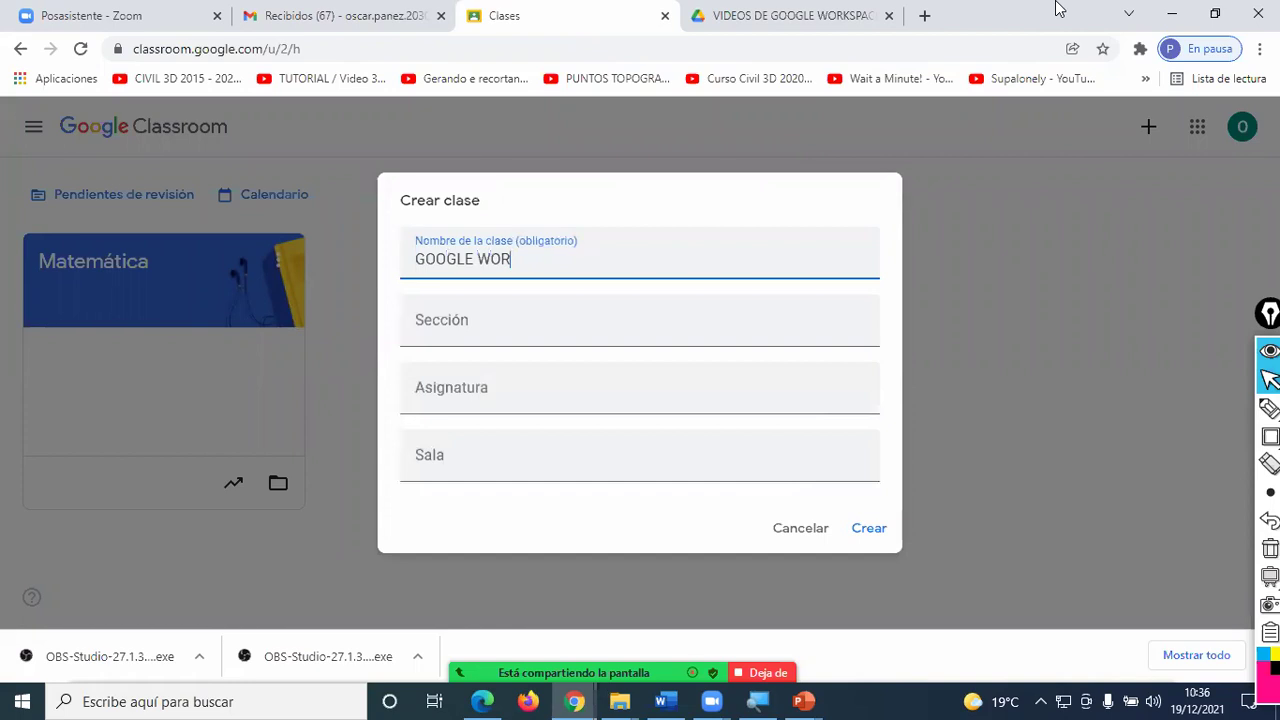
type("KSPACE")
left_click(504, 335)
type("III A")
left_click(495, 390)
type("GOOGLE")
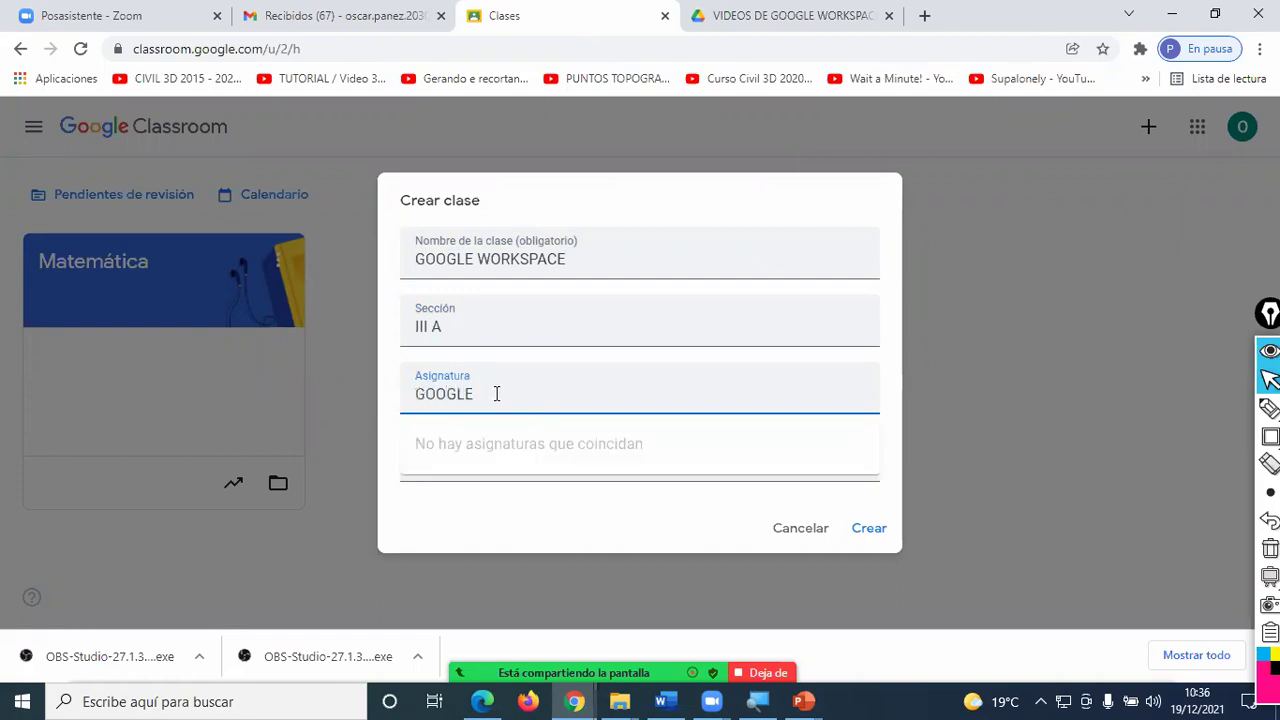
left_click(501, 469)
type("VIRTUAL")
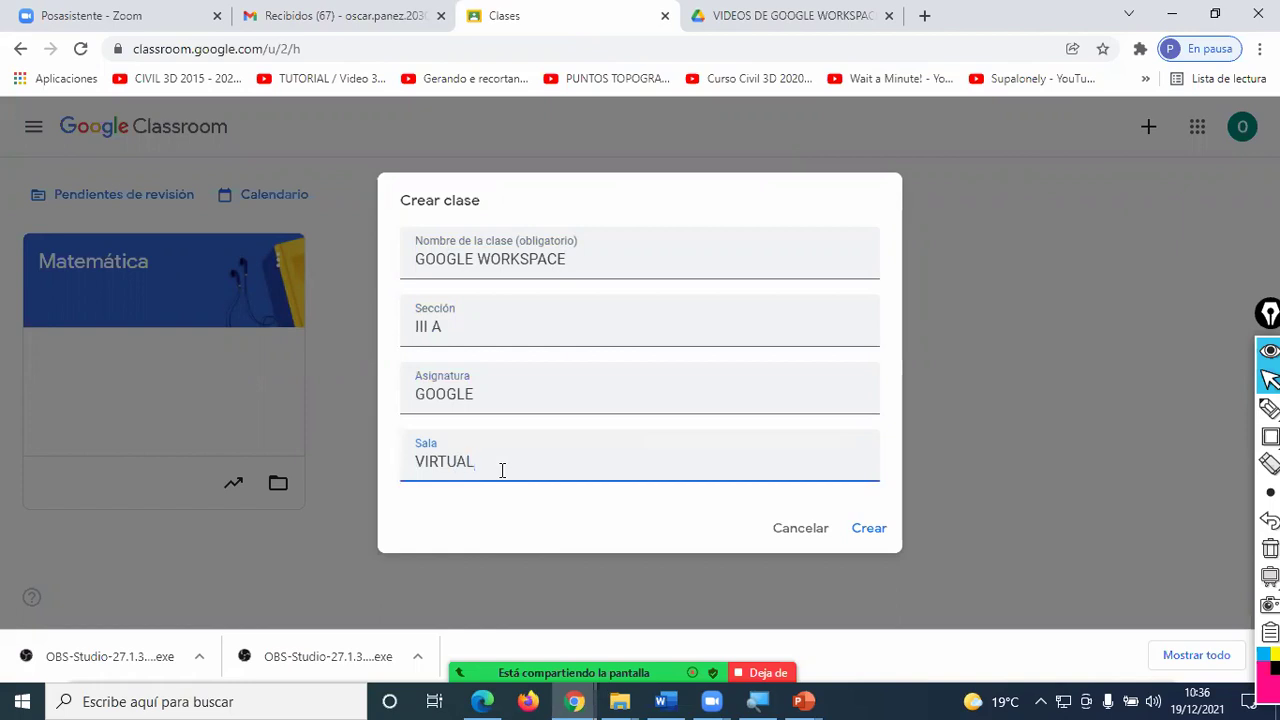
left_click(856, 529)
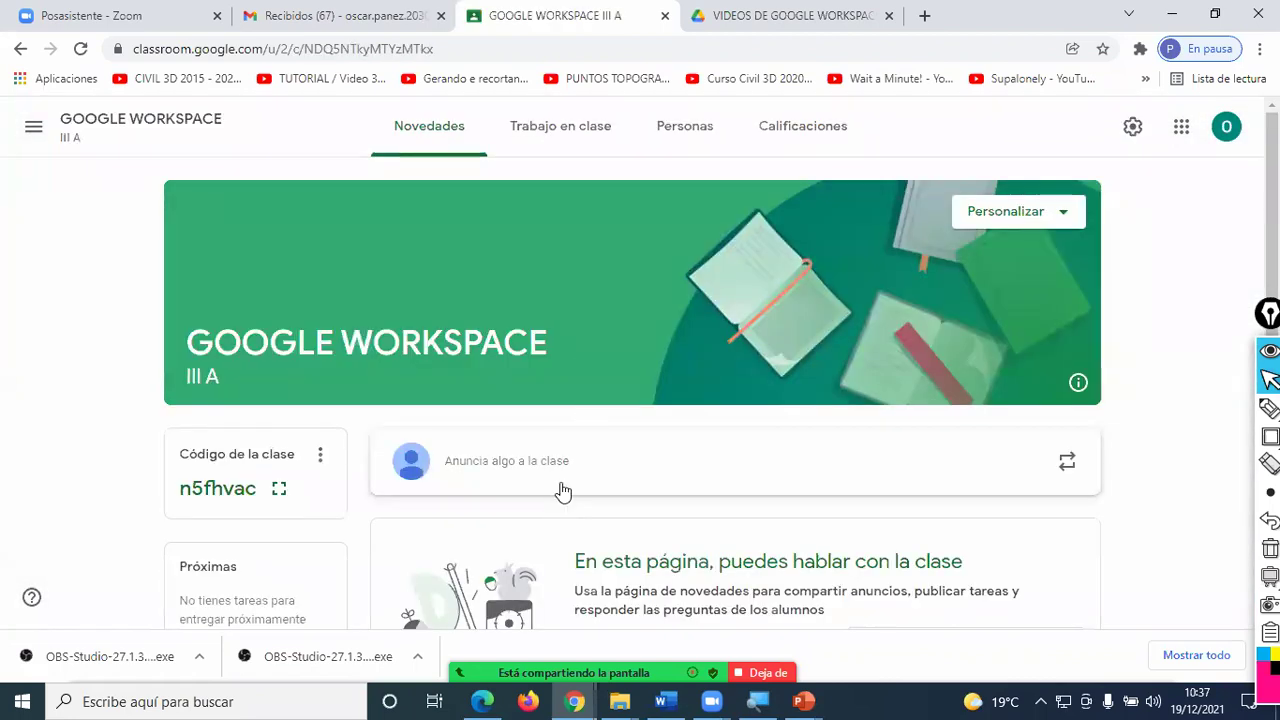
Step: On the Trabajo en clase page, add the topic SESIÓN Nº 1
left_click(566, 130)
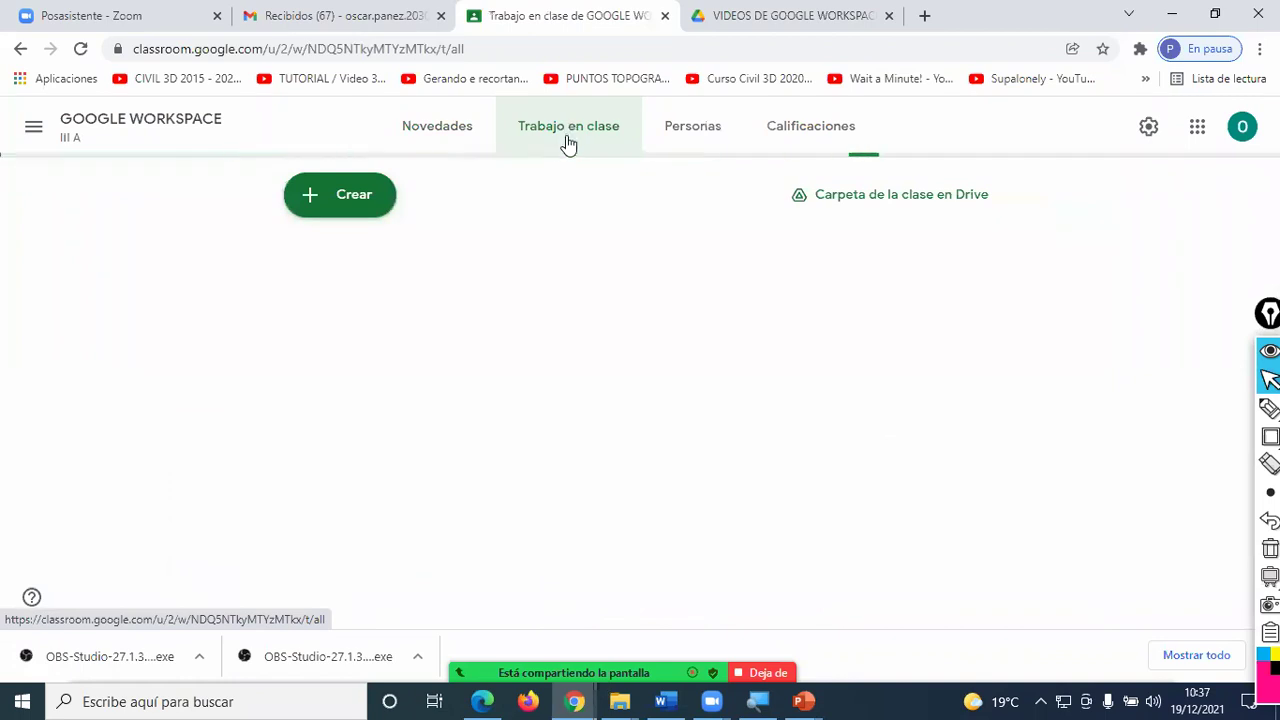
left_click(362, 207)
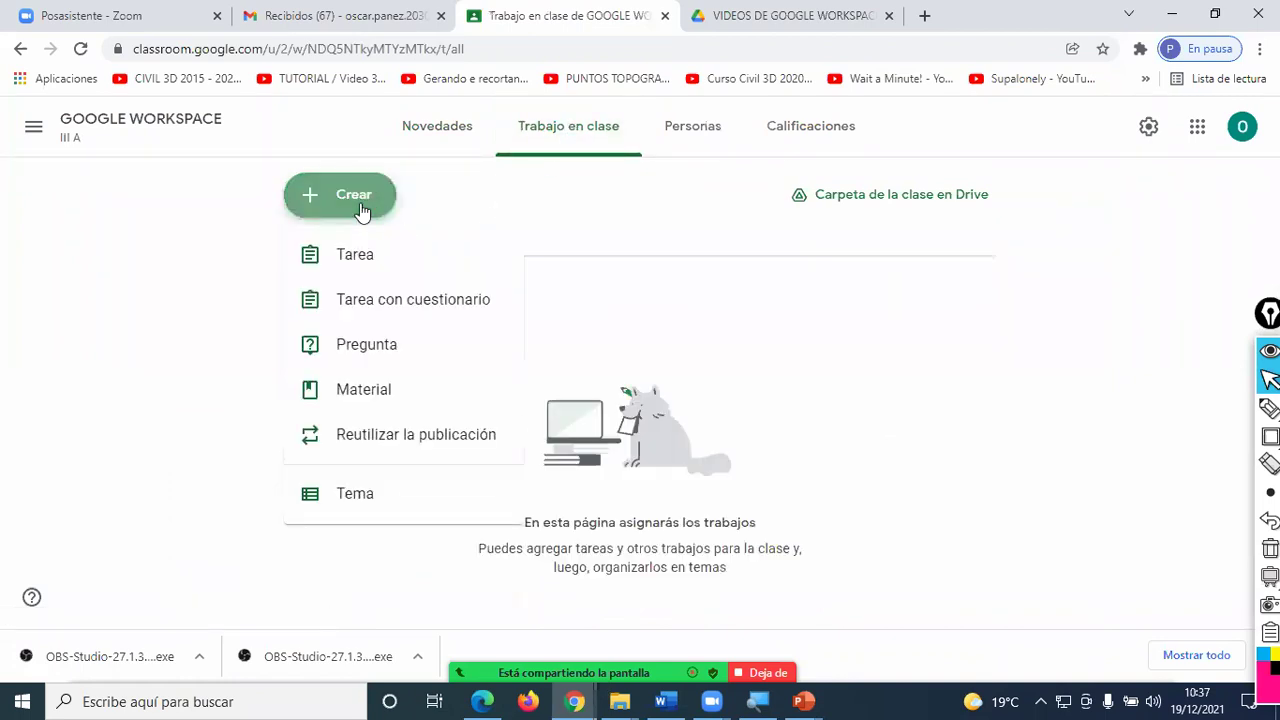
left_click(362, 495)
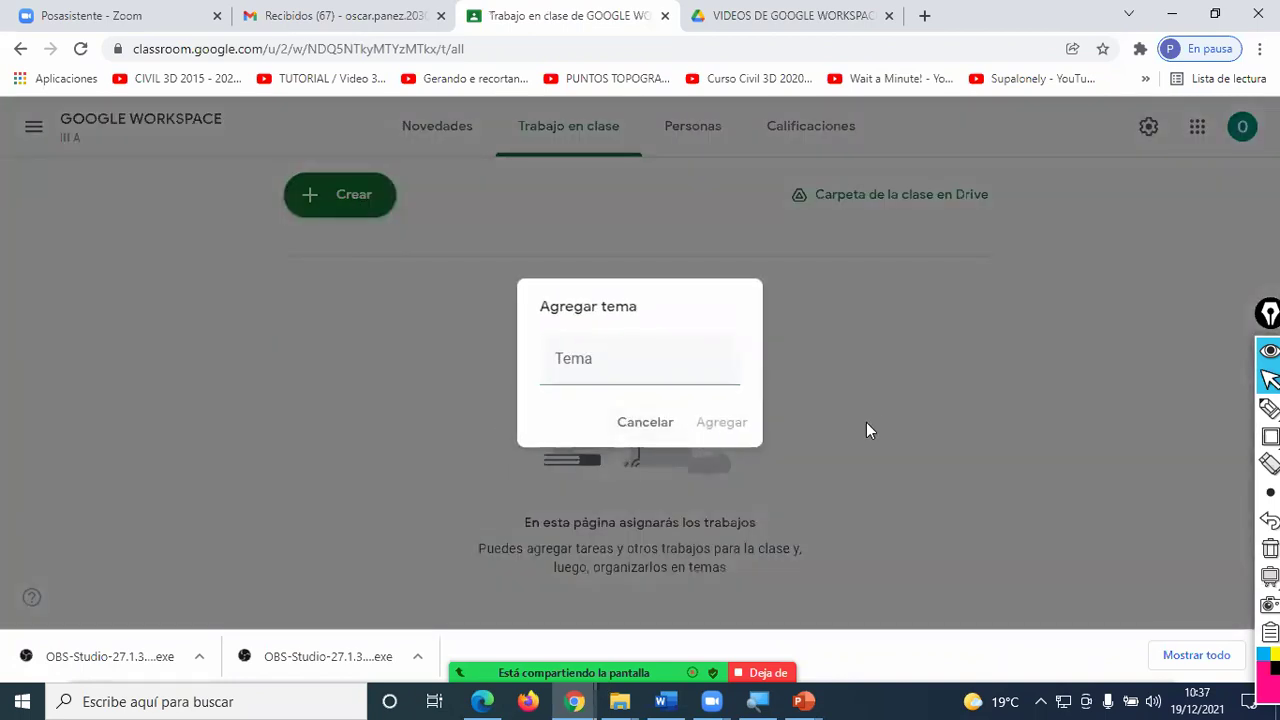
left_click(611, 372)
type("SESIÓN N1")
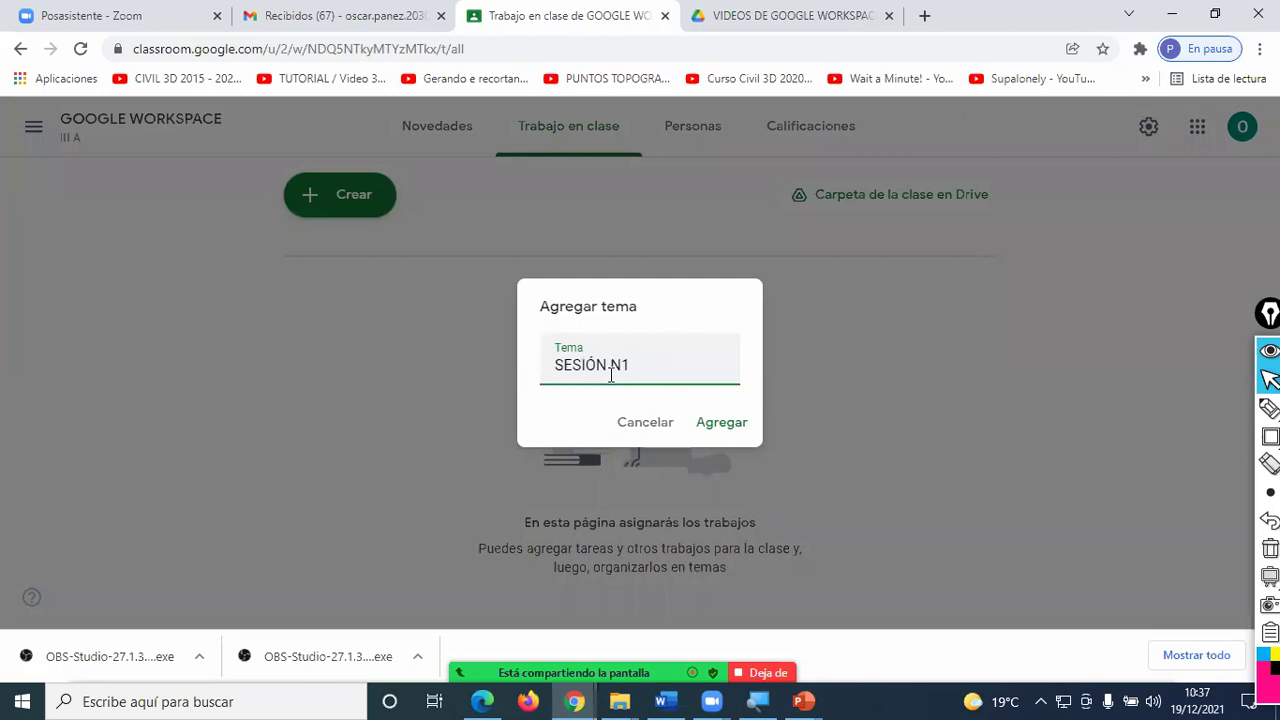
key("F12")
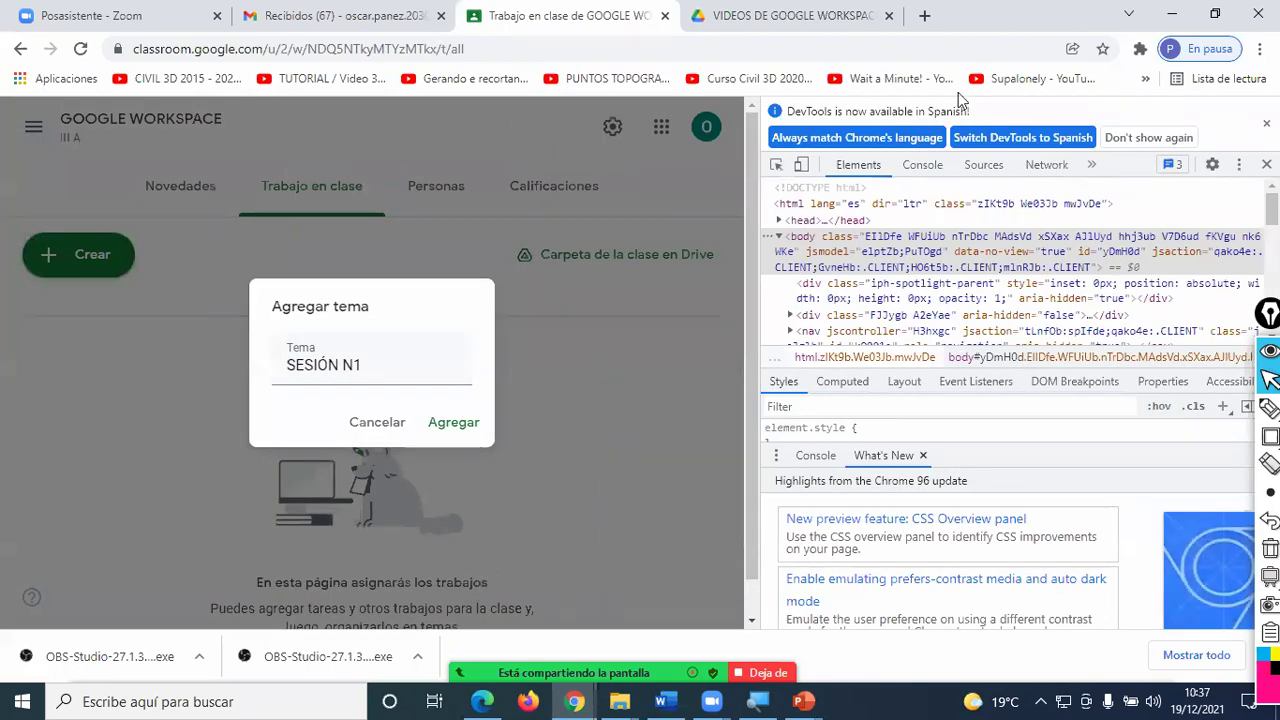
left_click(1266, 122)
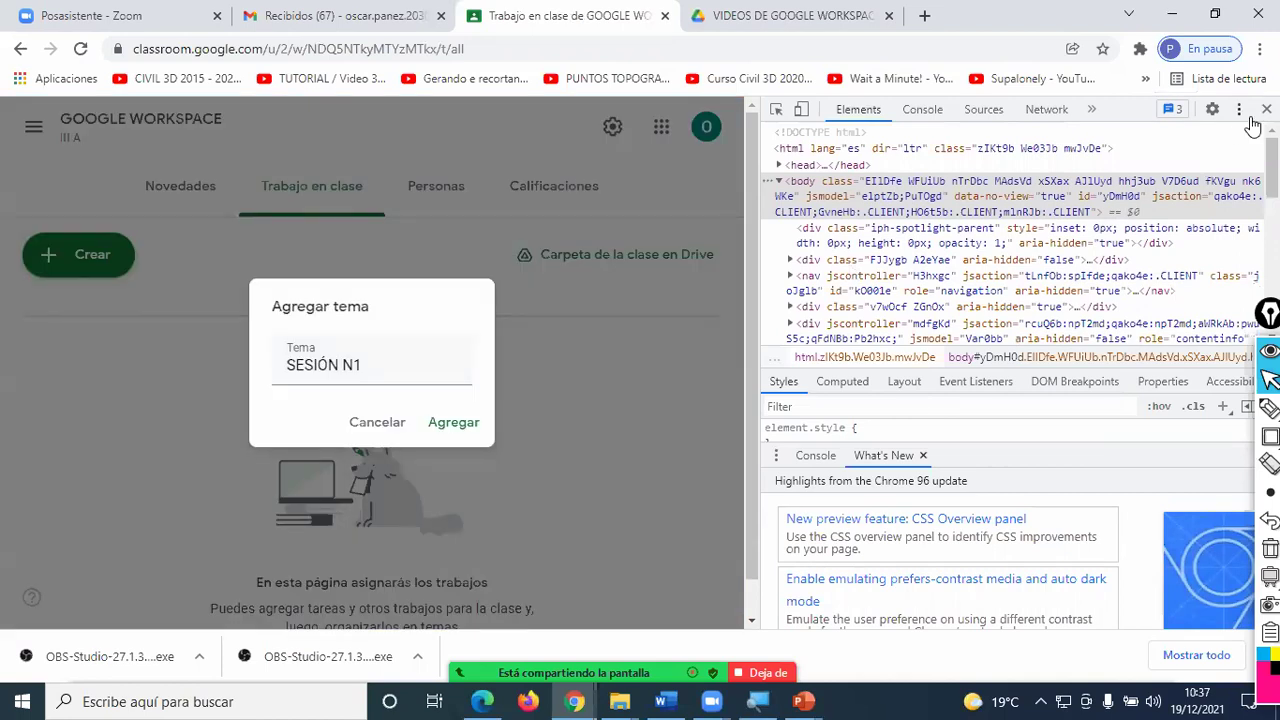
left_click(1266, 109)
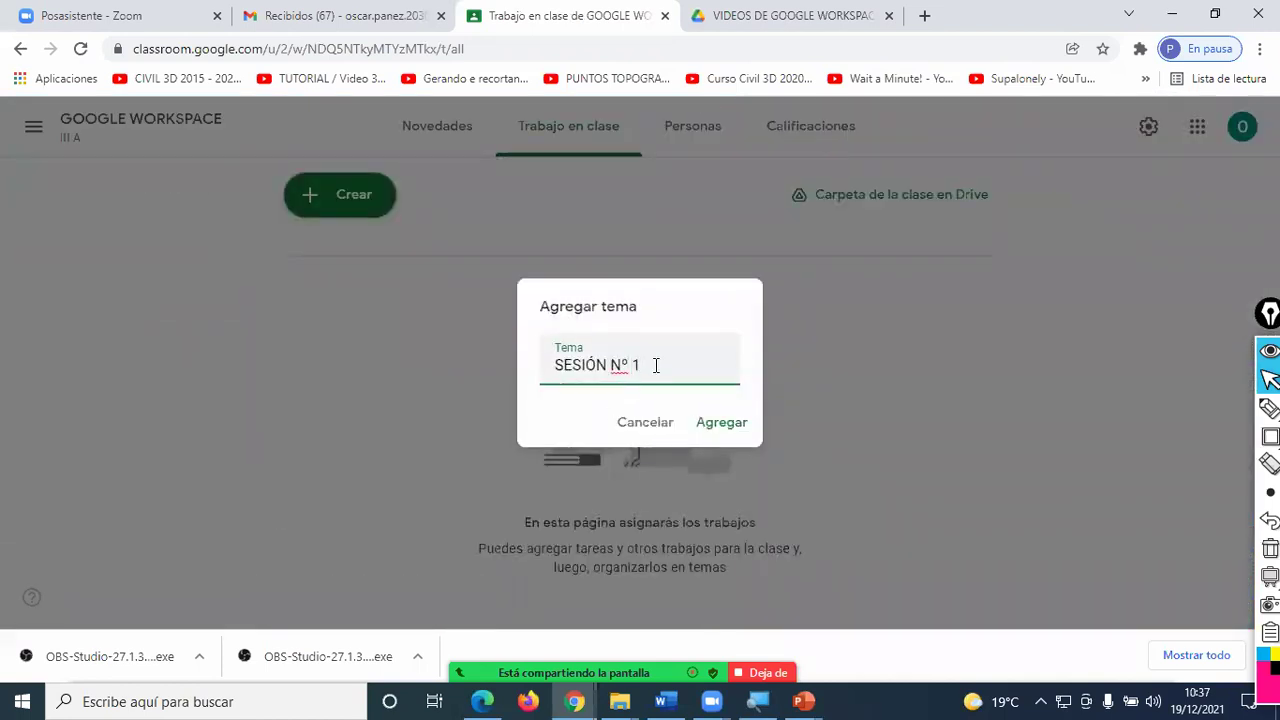
left_click(742, 420)
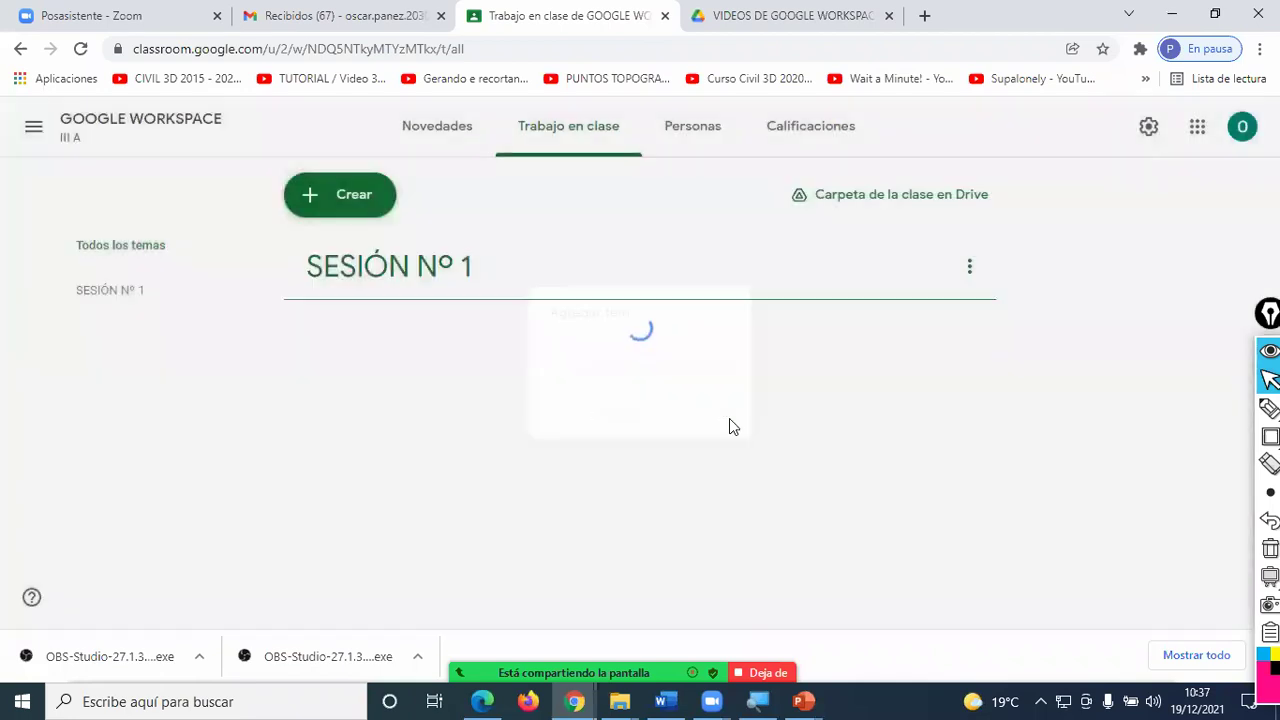
Step: Add a second topic SESIÓN Nº 2, then go back to the Drive videos folder
left_click(365, 205)
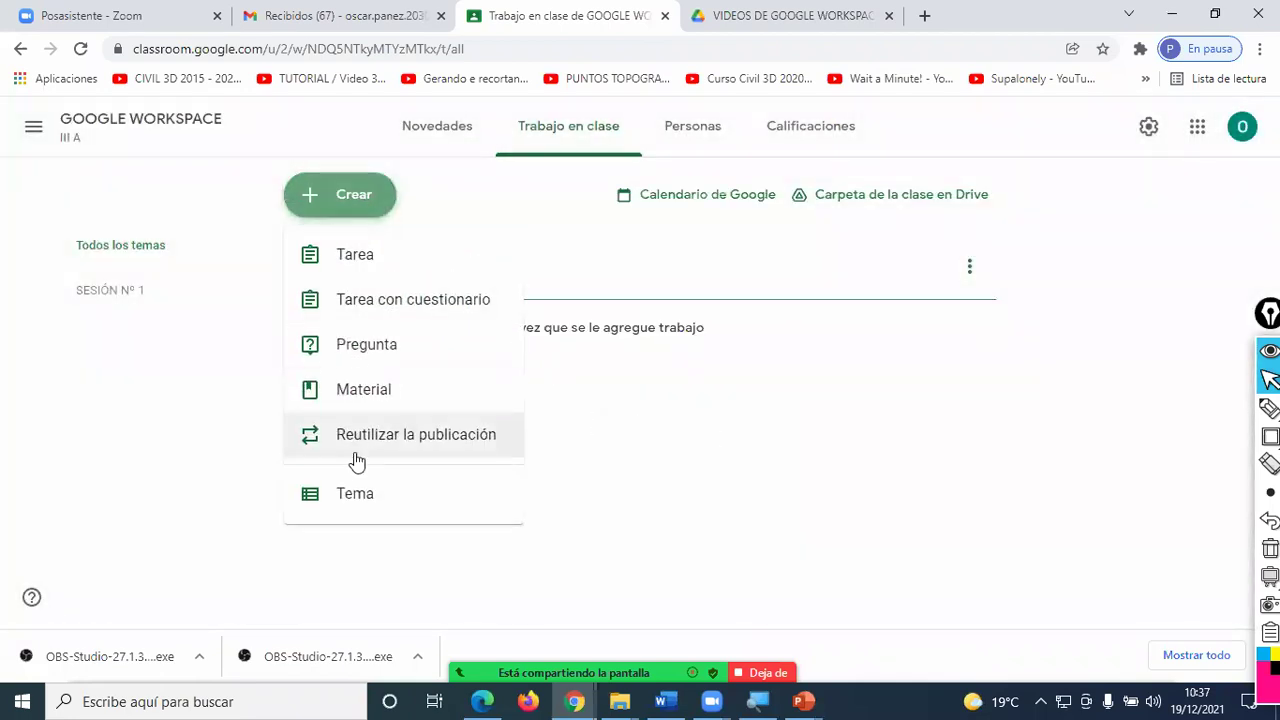
left_click(357, 494)
type("SESION")
key("BackSpace")
key("BackSpace")
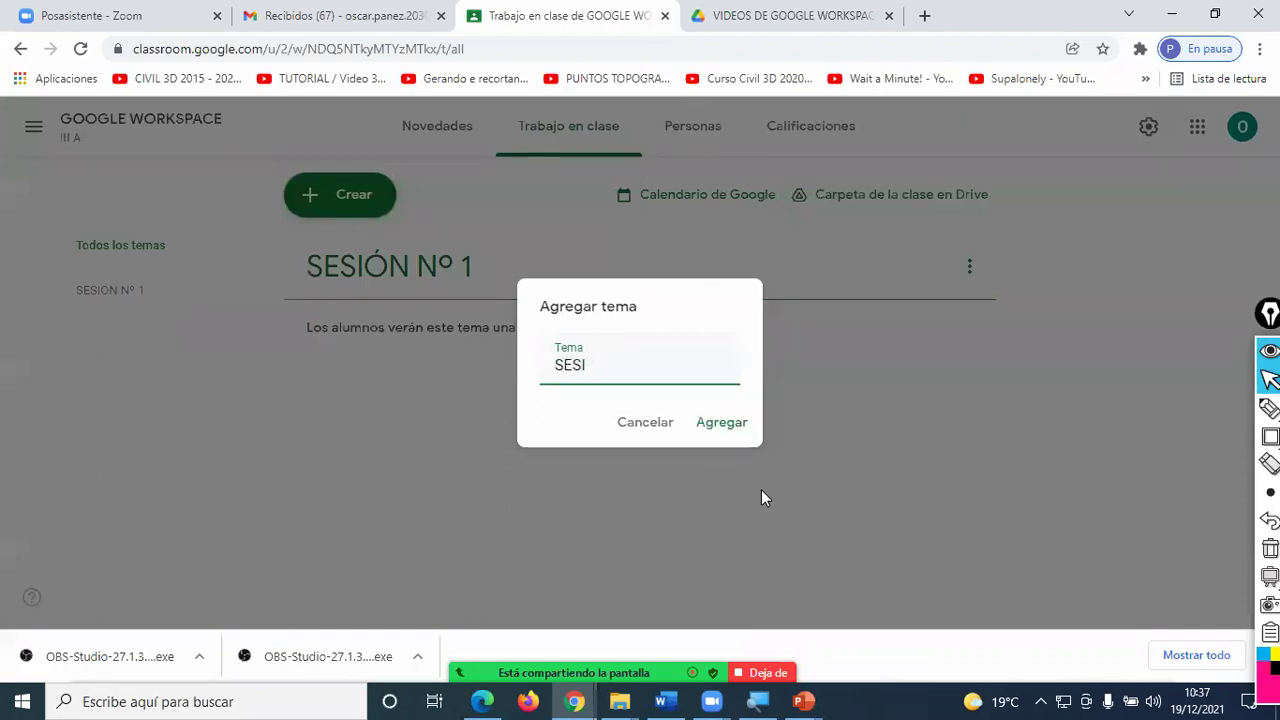
type("ÓN Nº 2")
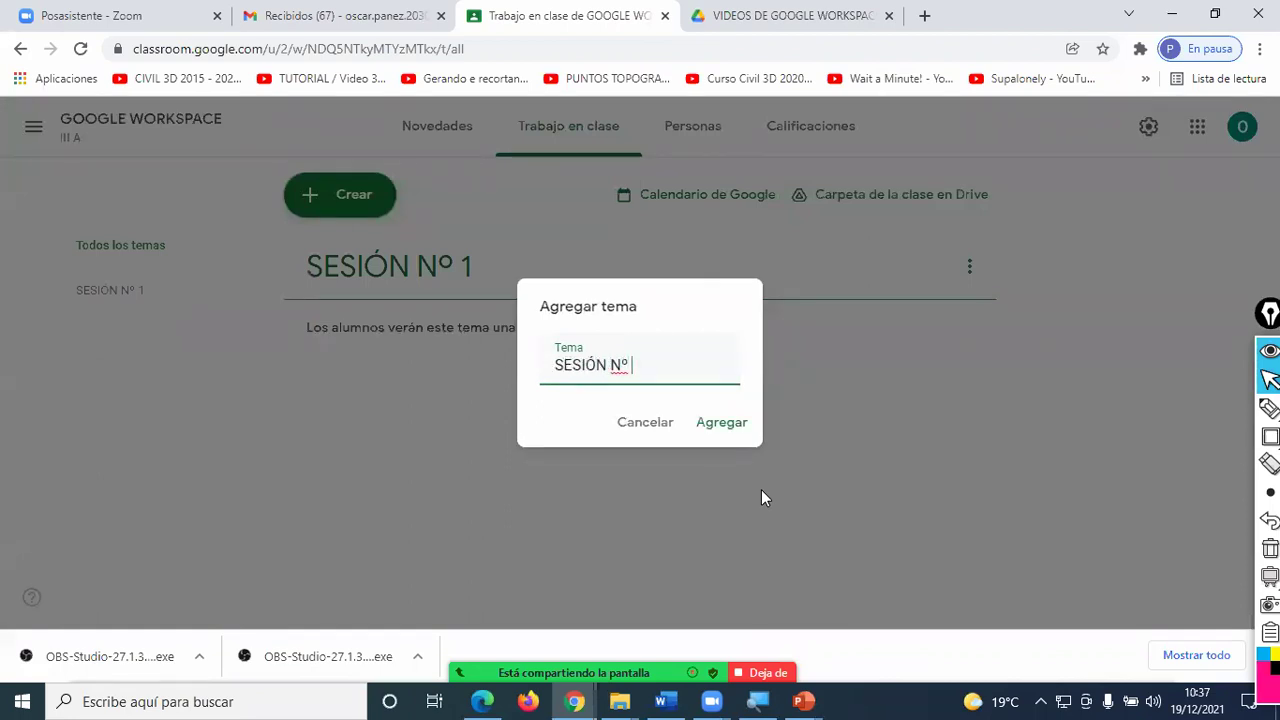
left_click(742, 426)
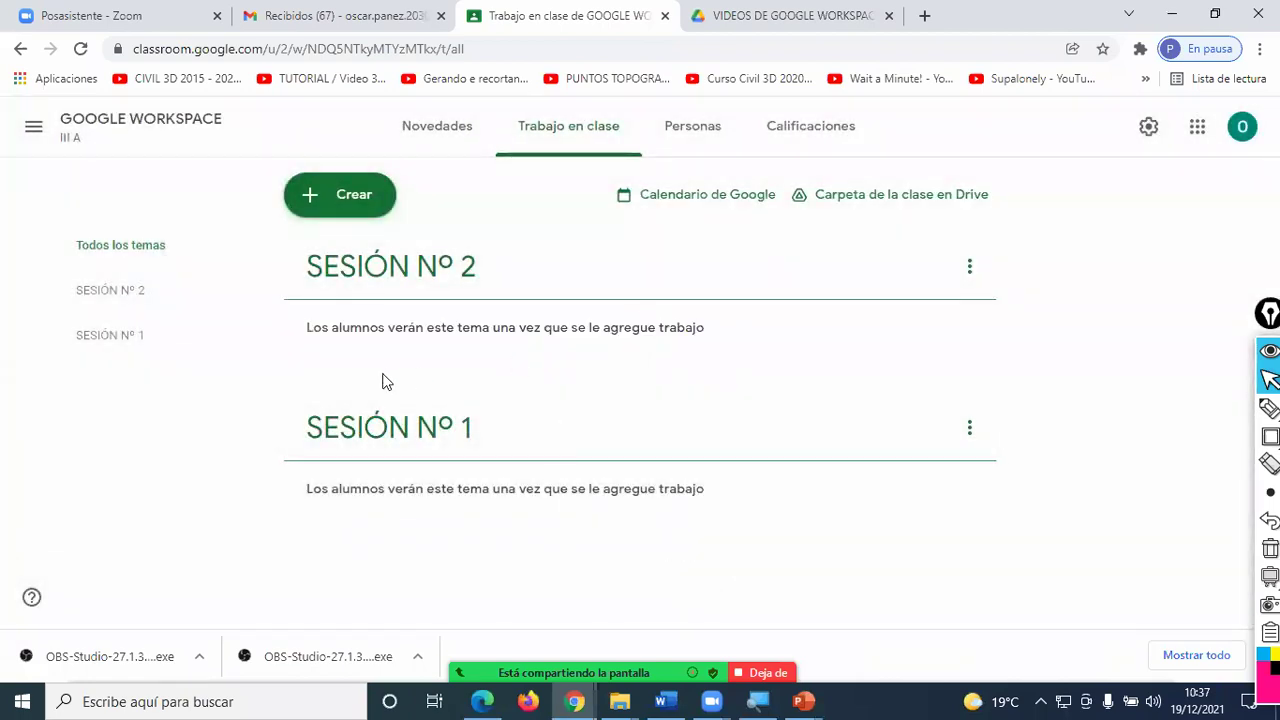
left_click(814, 17)
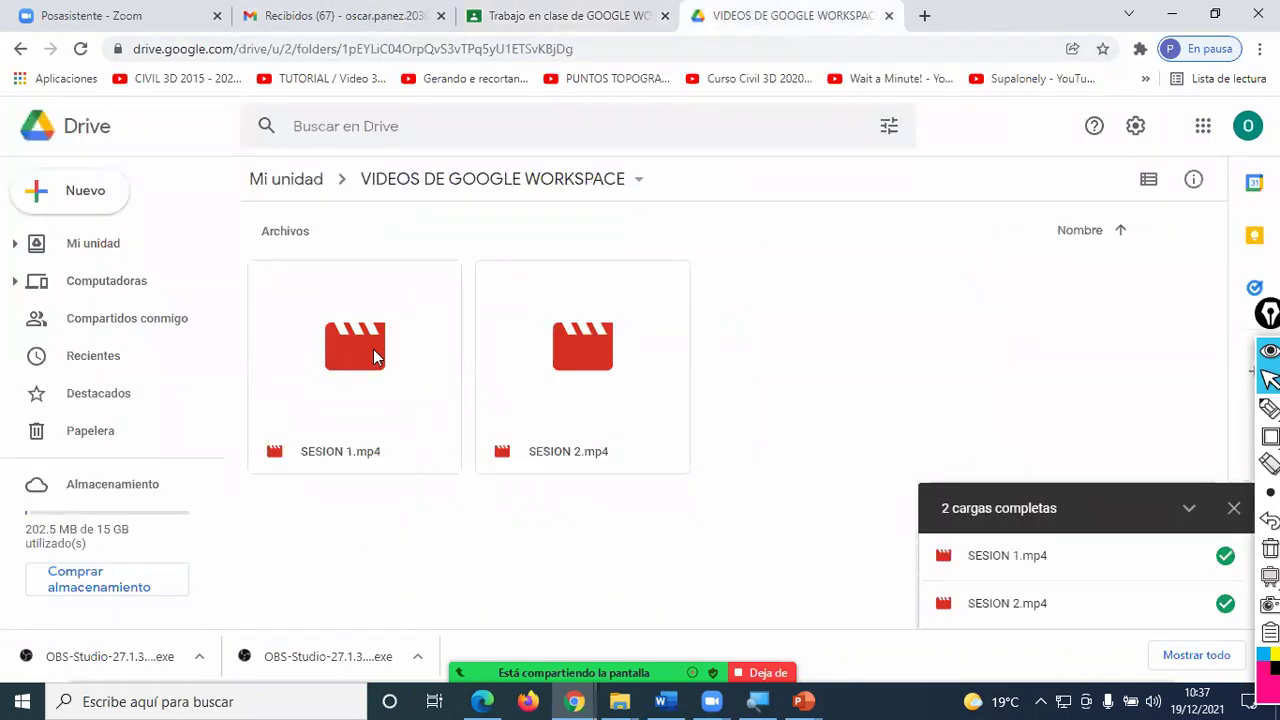
Step: Copy the shareable link of SESION 1.mp4 and return to Classroom's Trabajo en clase page
right_click(339, 347)
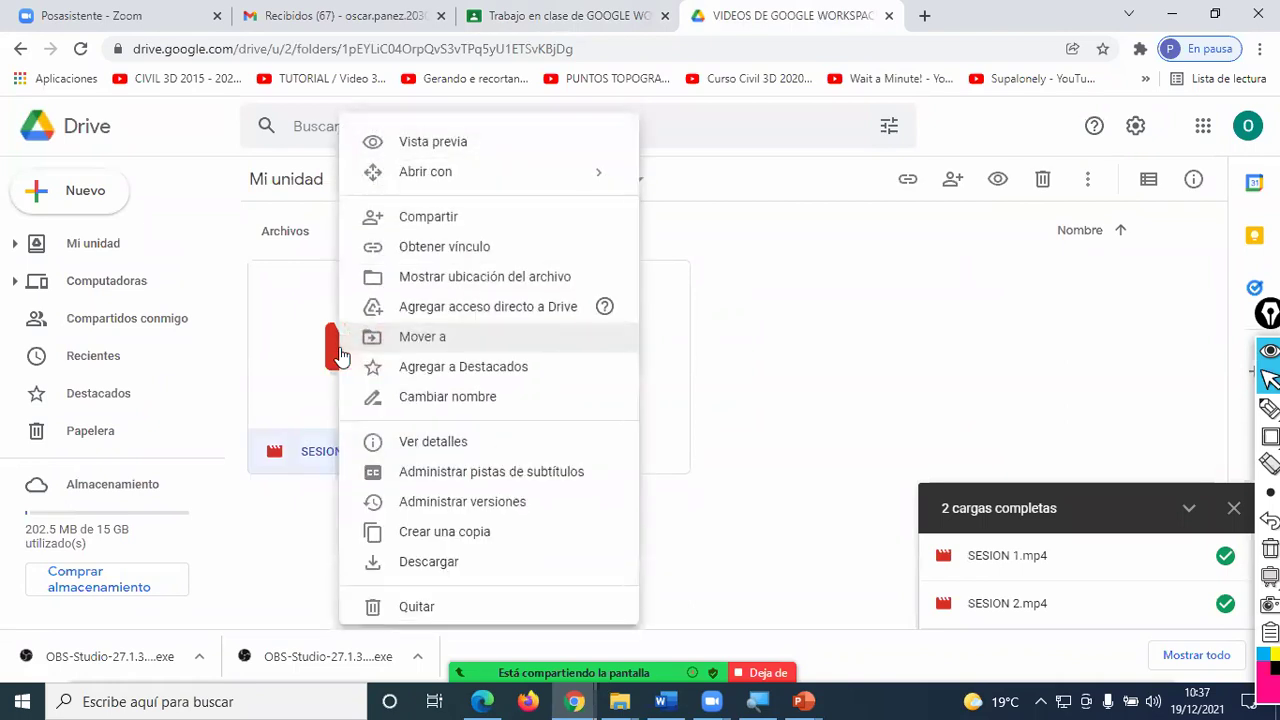
left_click(459, 257)
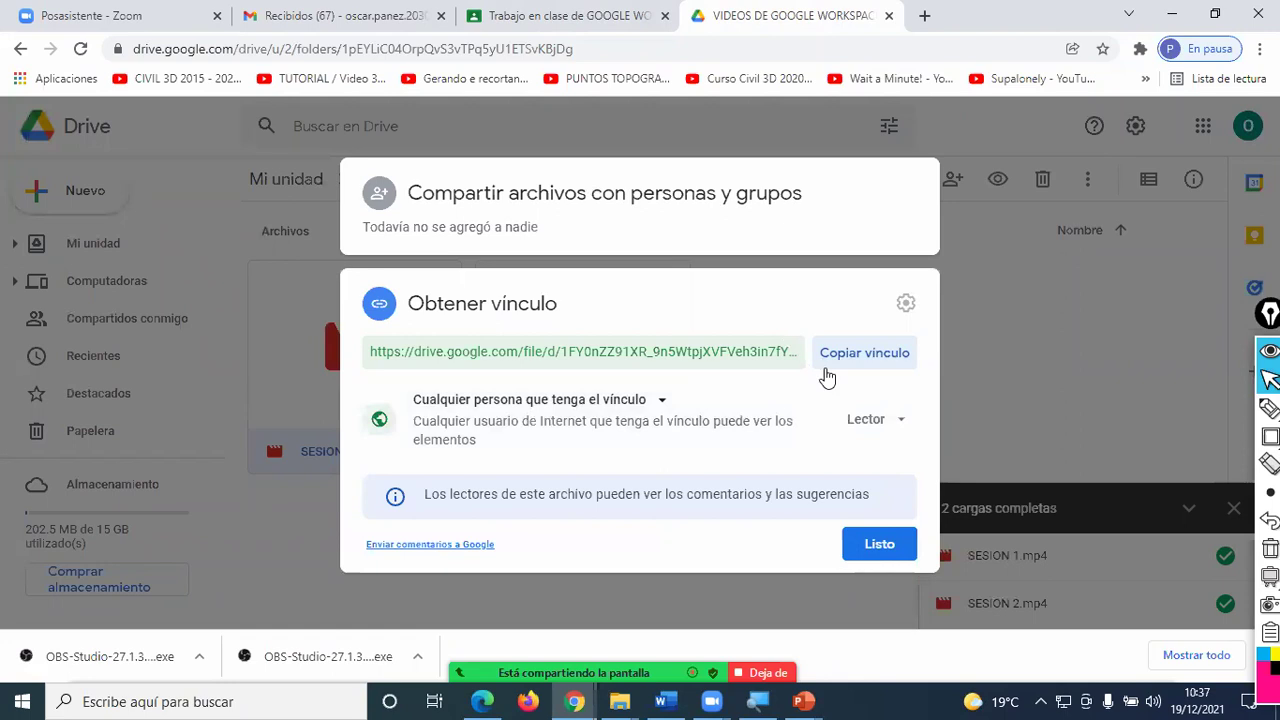
left_click(877, 363)
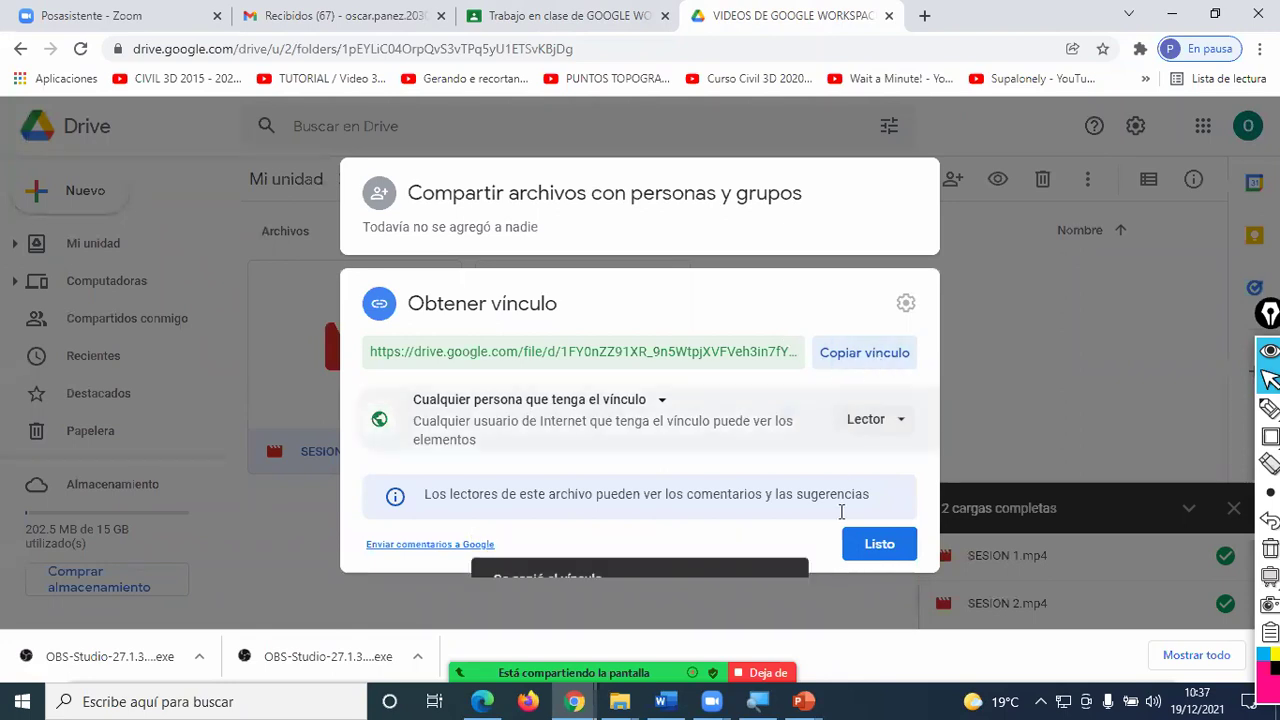
left_click(876, 548)
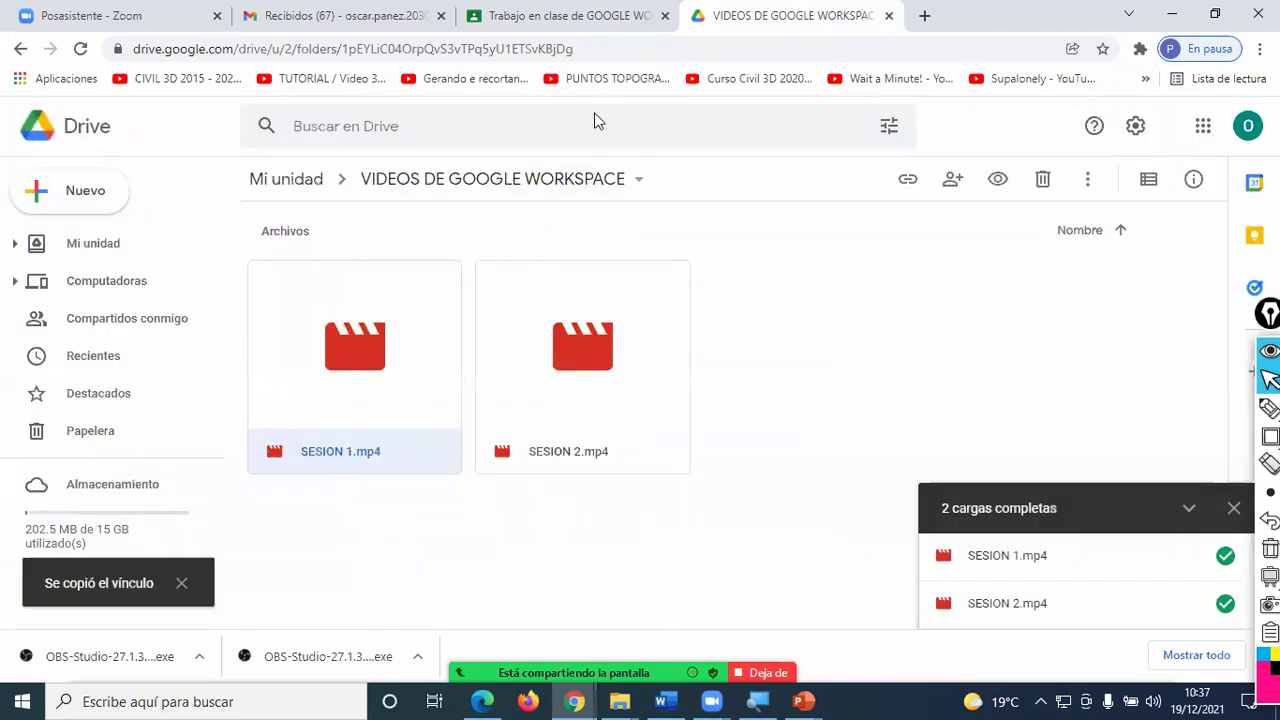
left_click(580, 16)
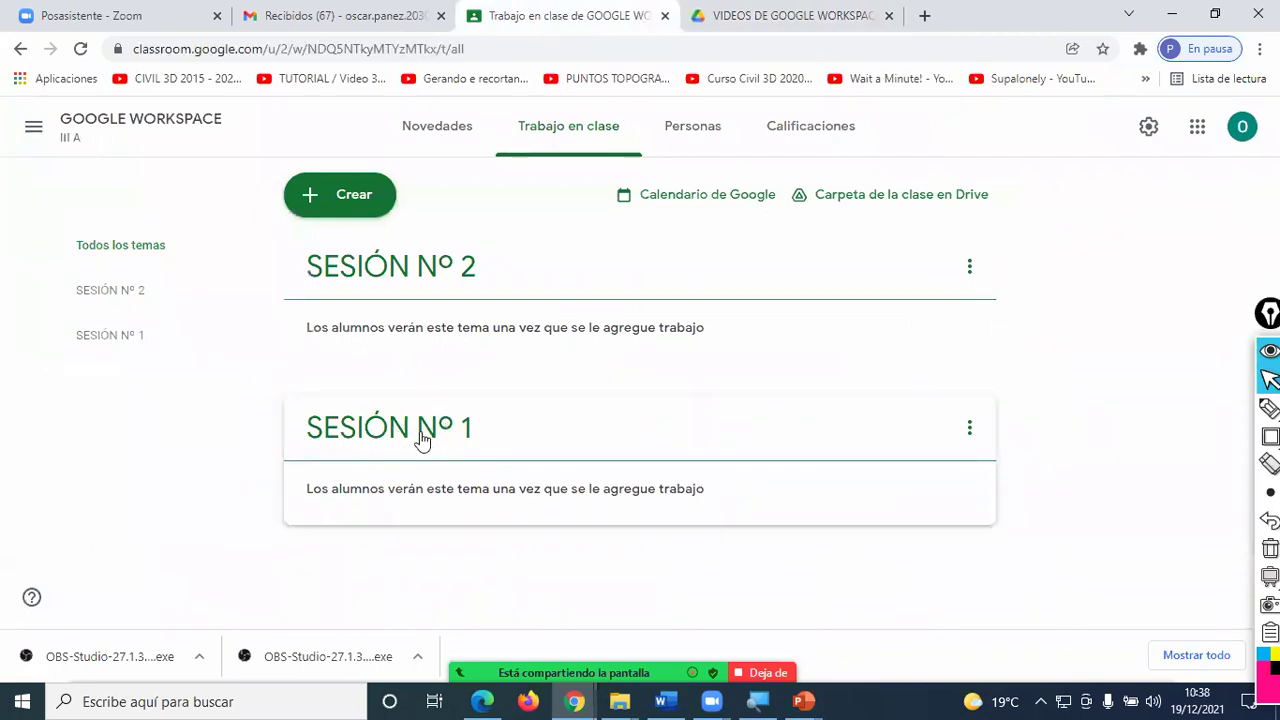
Step: Start a material titled 'ENLACE AL VIDEO DE LA SESIÓN Nº 1' and attach the SESION 1.mp4 link
left_click(360, 200)
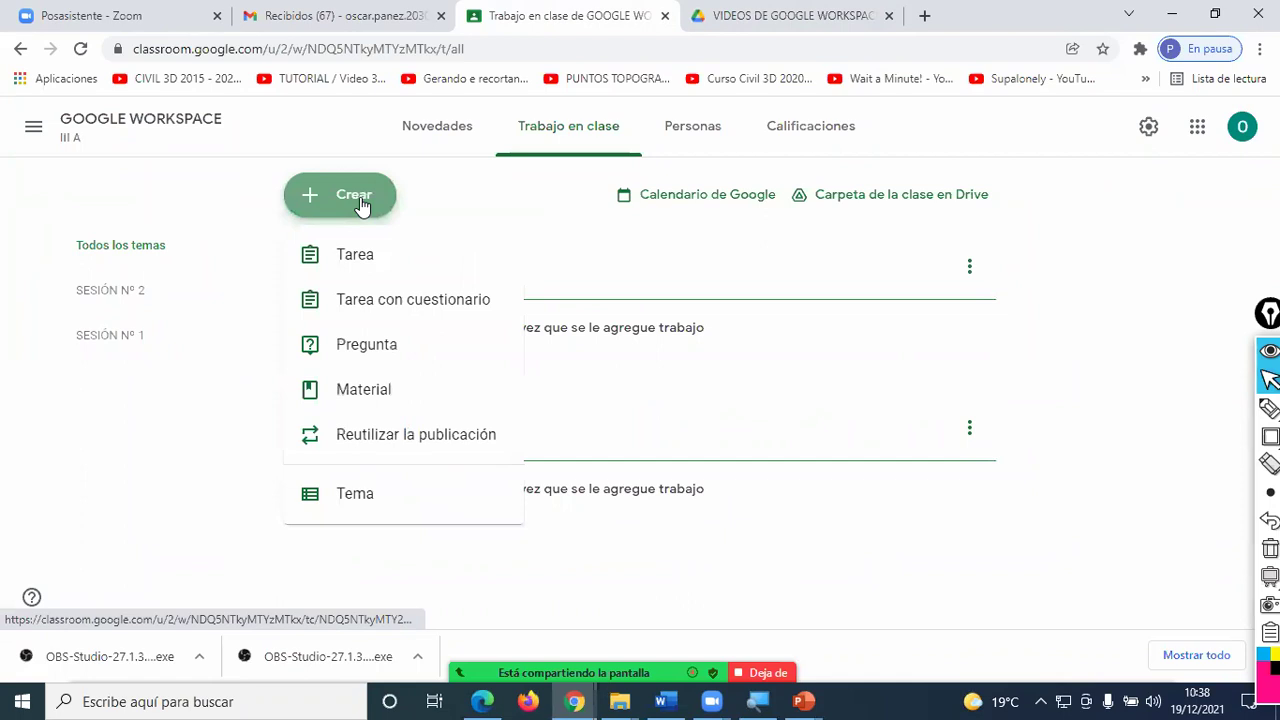
left_click(352, 392)
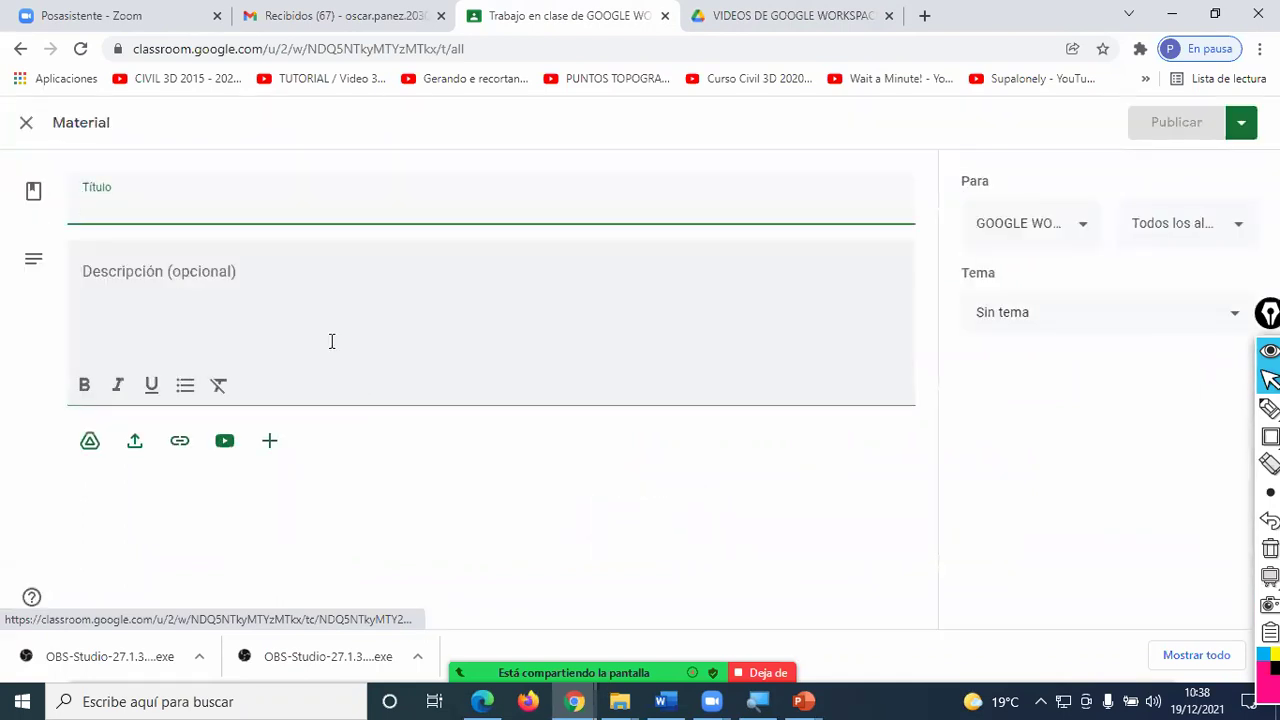
type("EN")
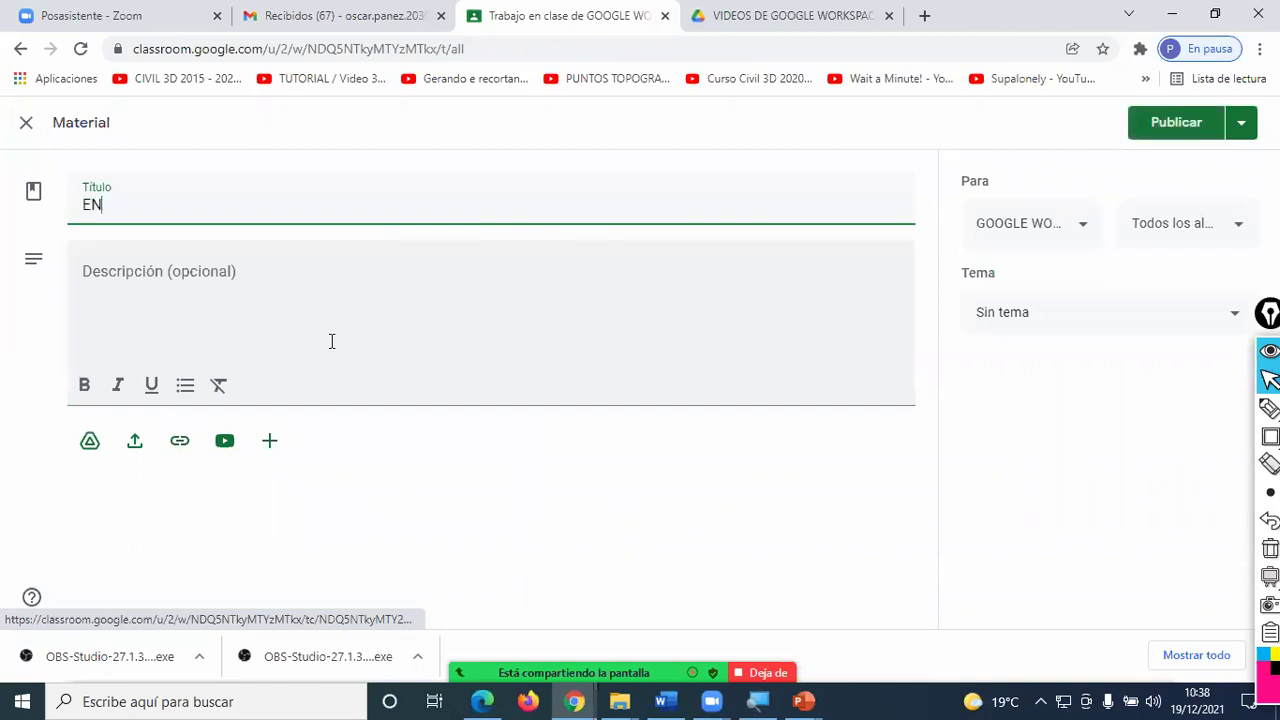
type("LACE AL VIDEO DE LA SESI")
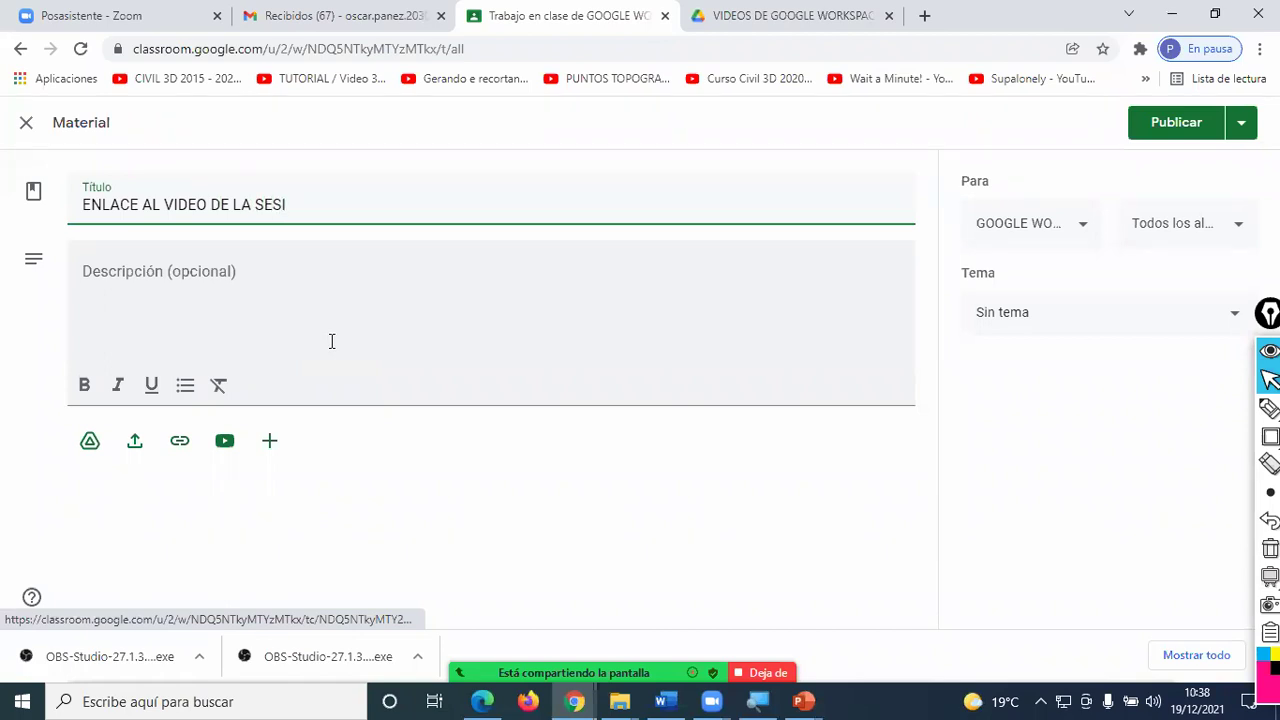
type("ÓN ")
type("N°")
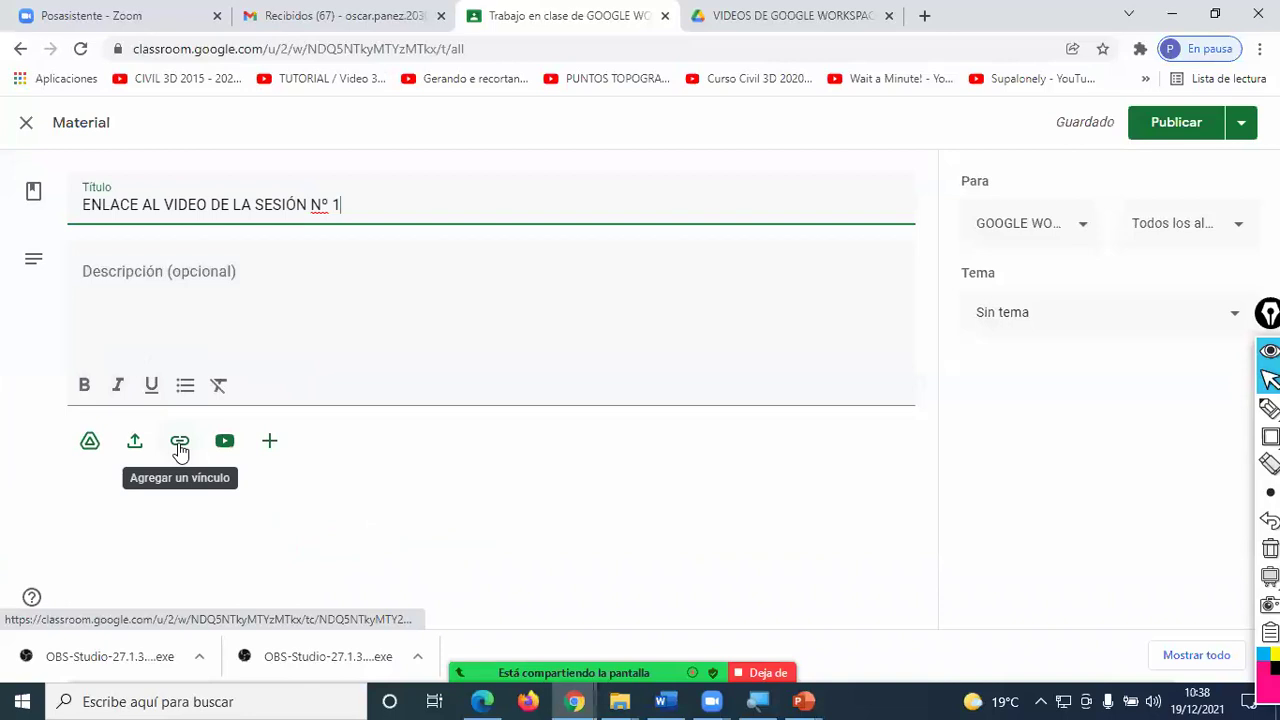
left_click(230, 322)
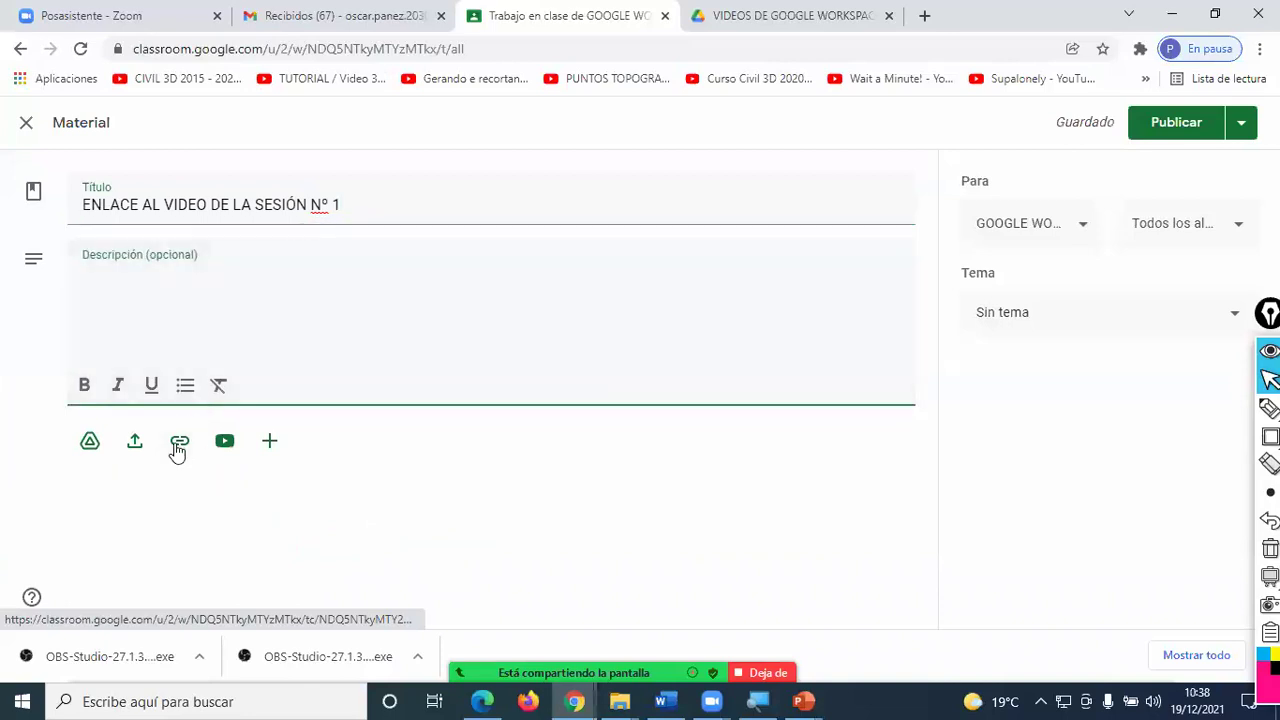
left_click(176, 446)
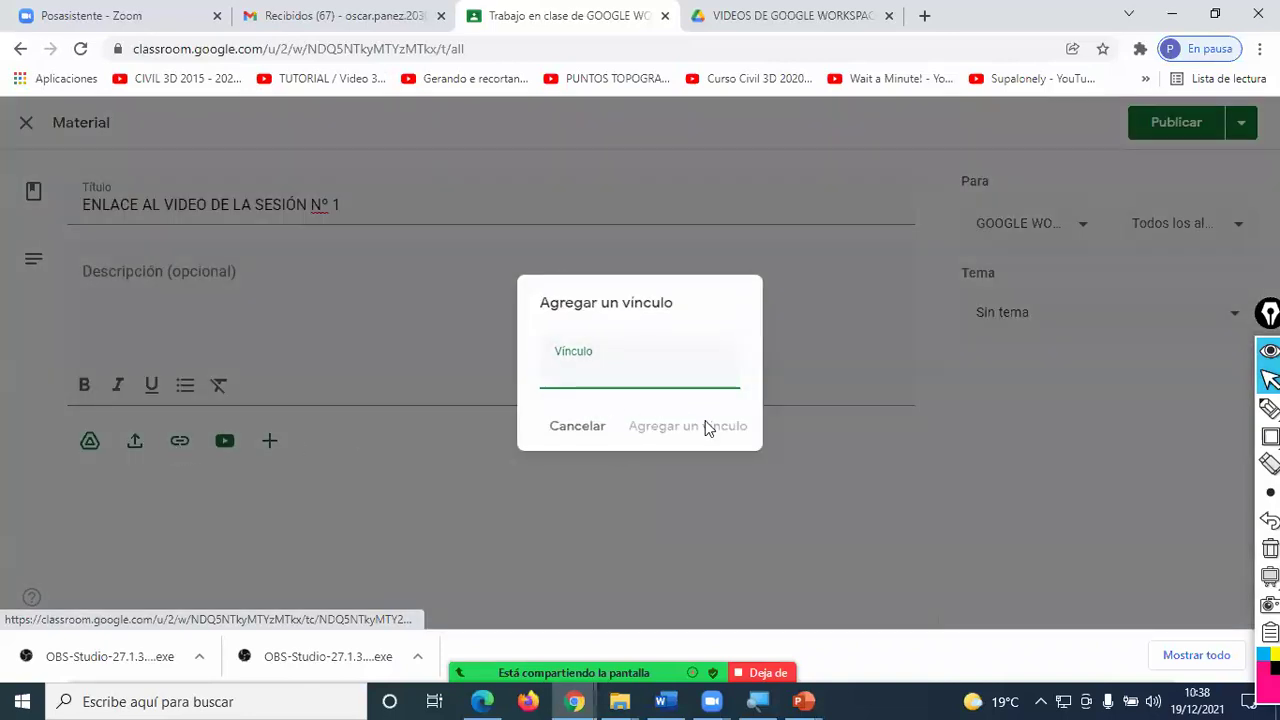
key("ctrl+v")
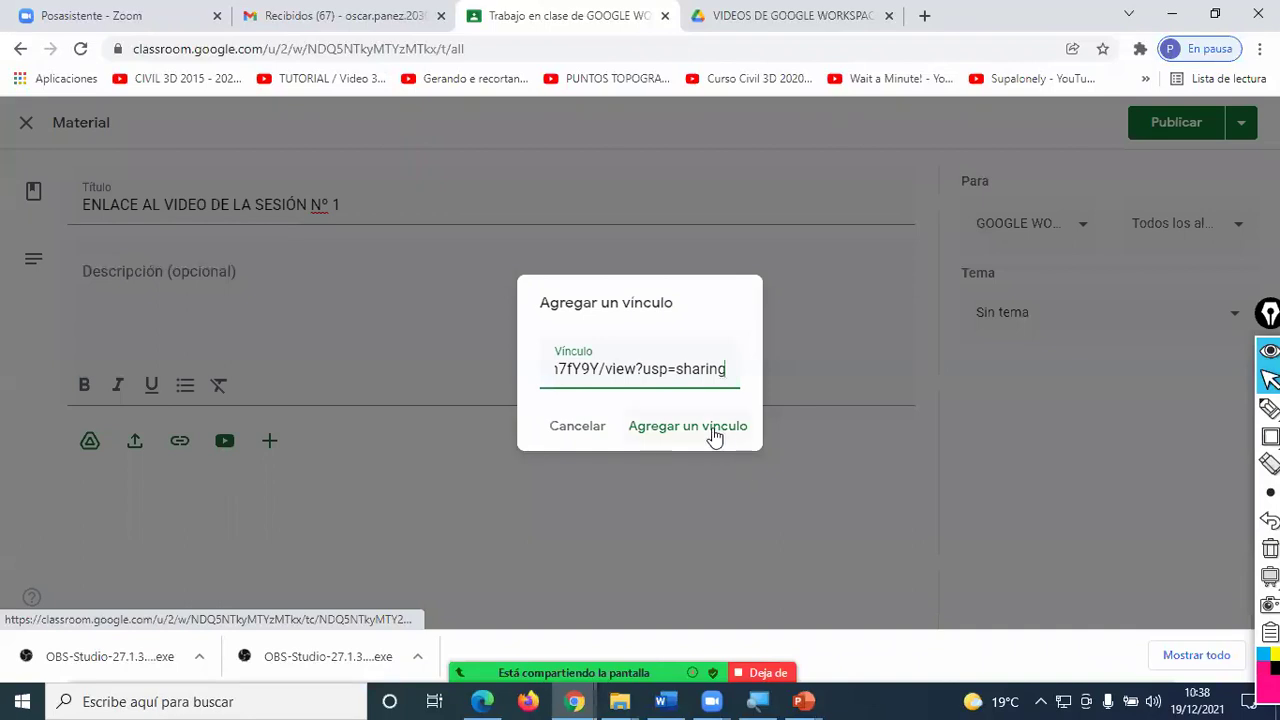
left_click(716, 434)
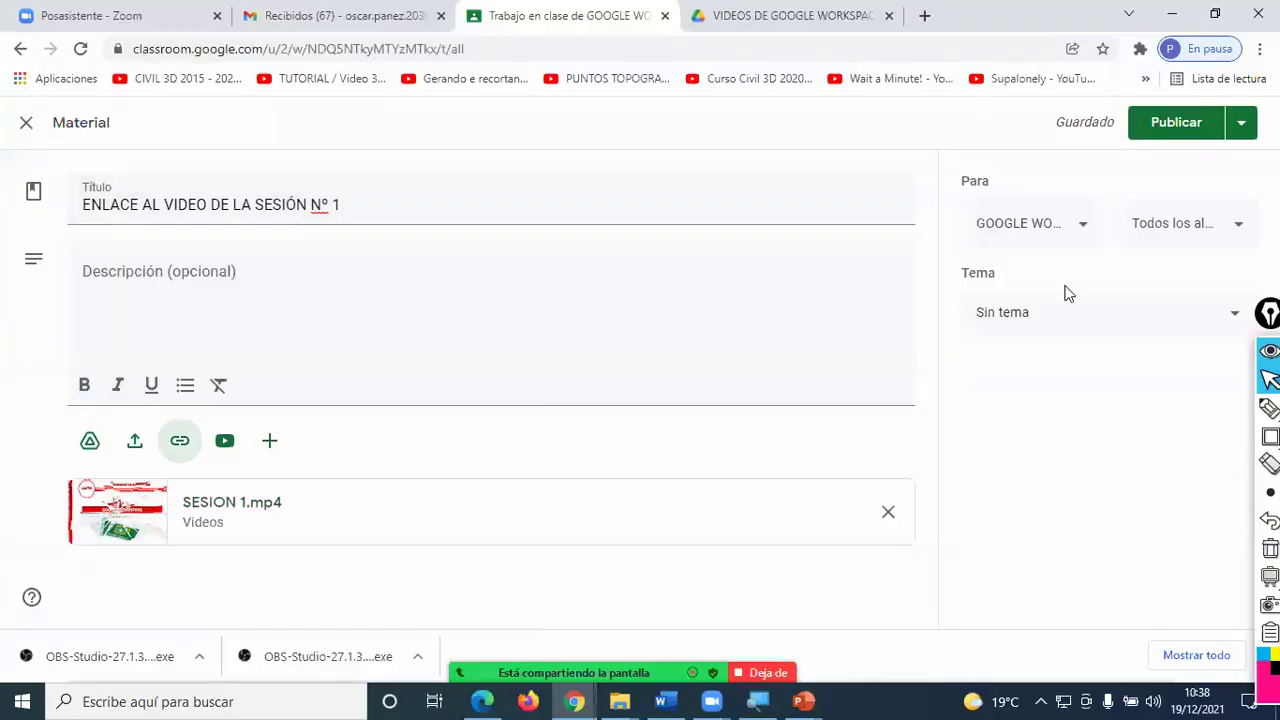
Step: Assign the material to topic SESIÓN Nº 1, publish it, and expand the post
left_click(1047, 313)
left_click(1026, 432)
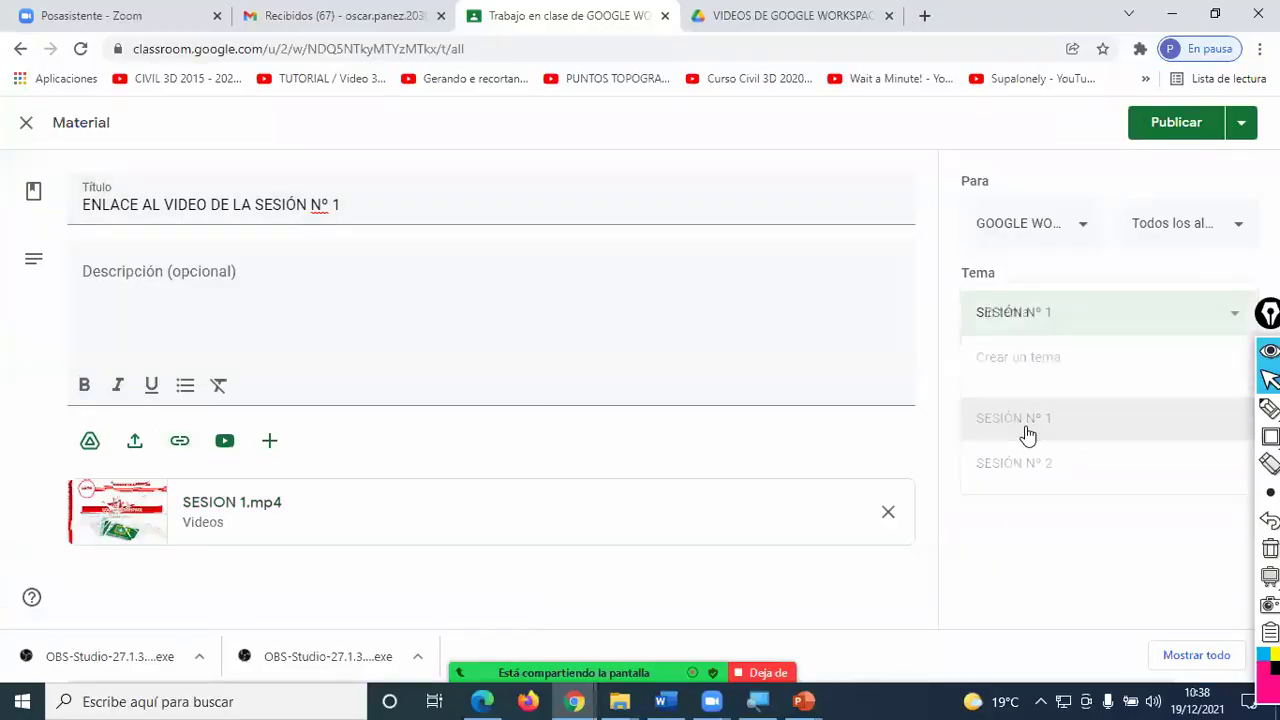
left_click(1172, 138)
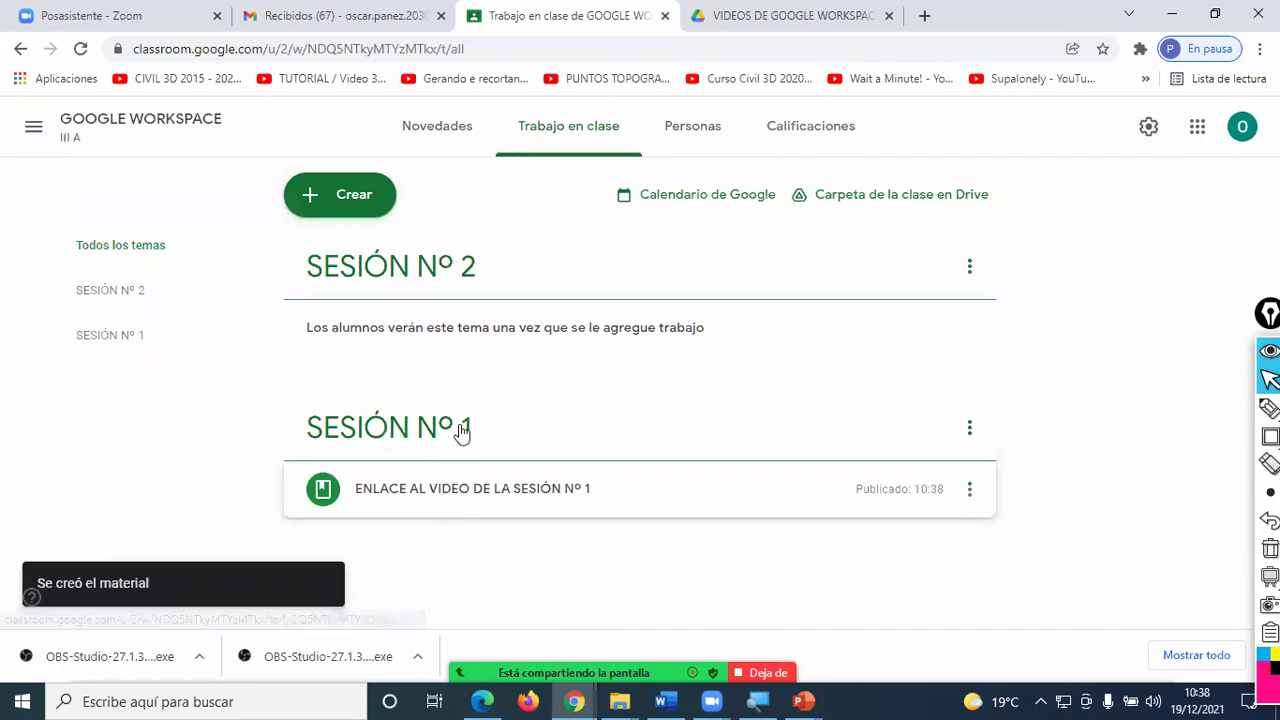
left_click(430, 480)
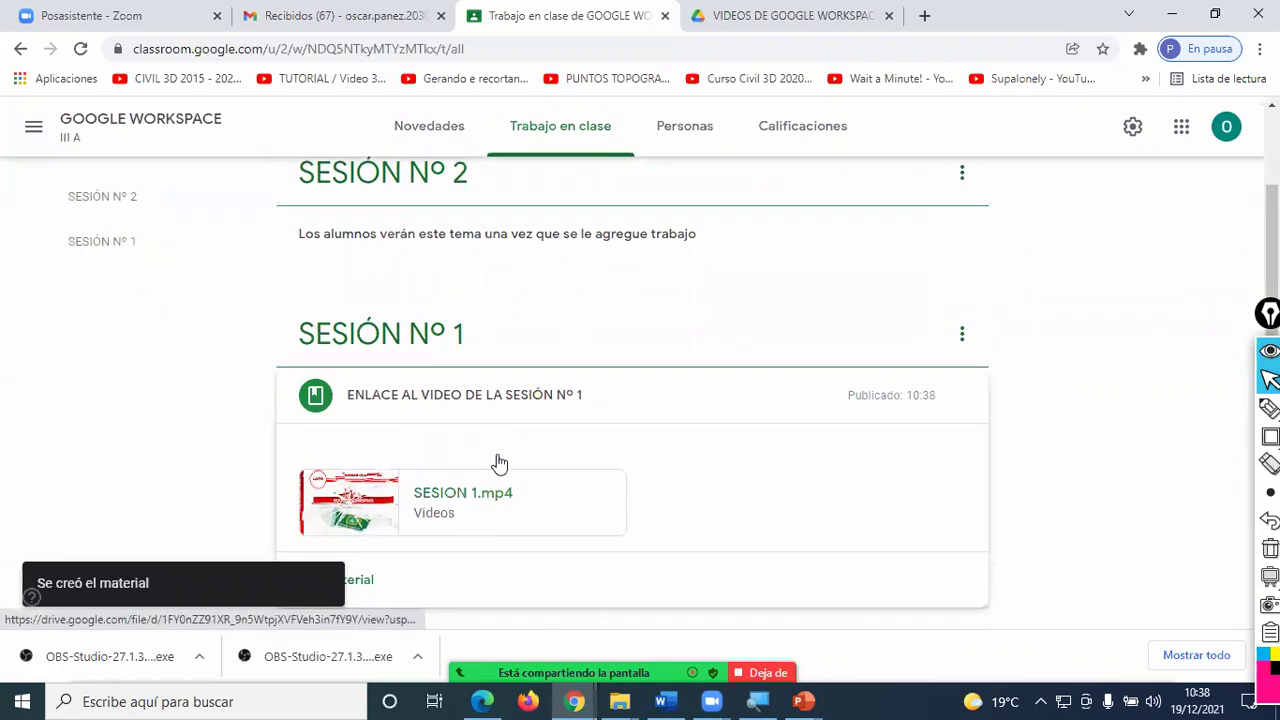
scroll(520, 430, "up", 1)
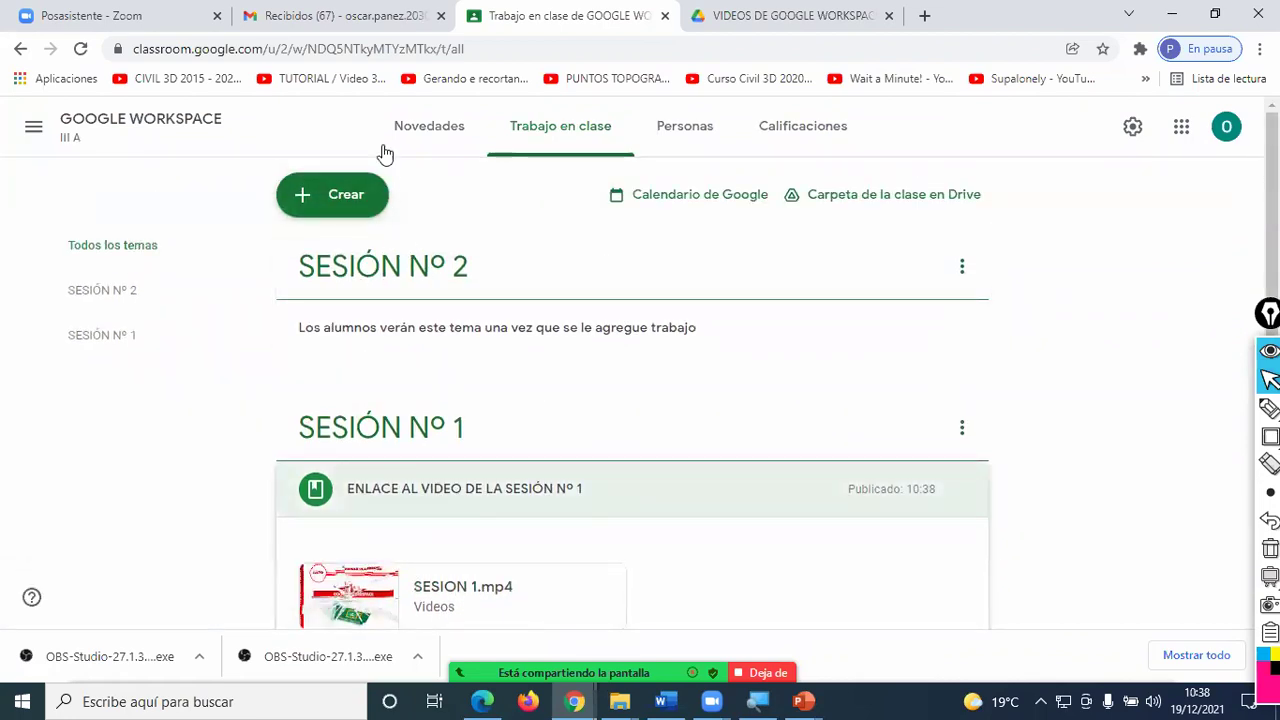
Step: Copy the shareable link of SESION 2.mp4 in Drive and return to the Classroom tab
left_click(760, 16)
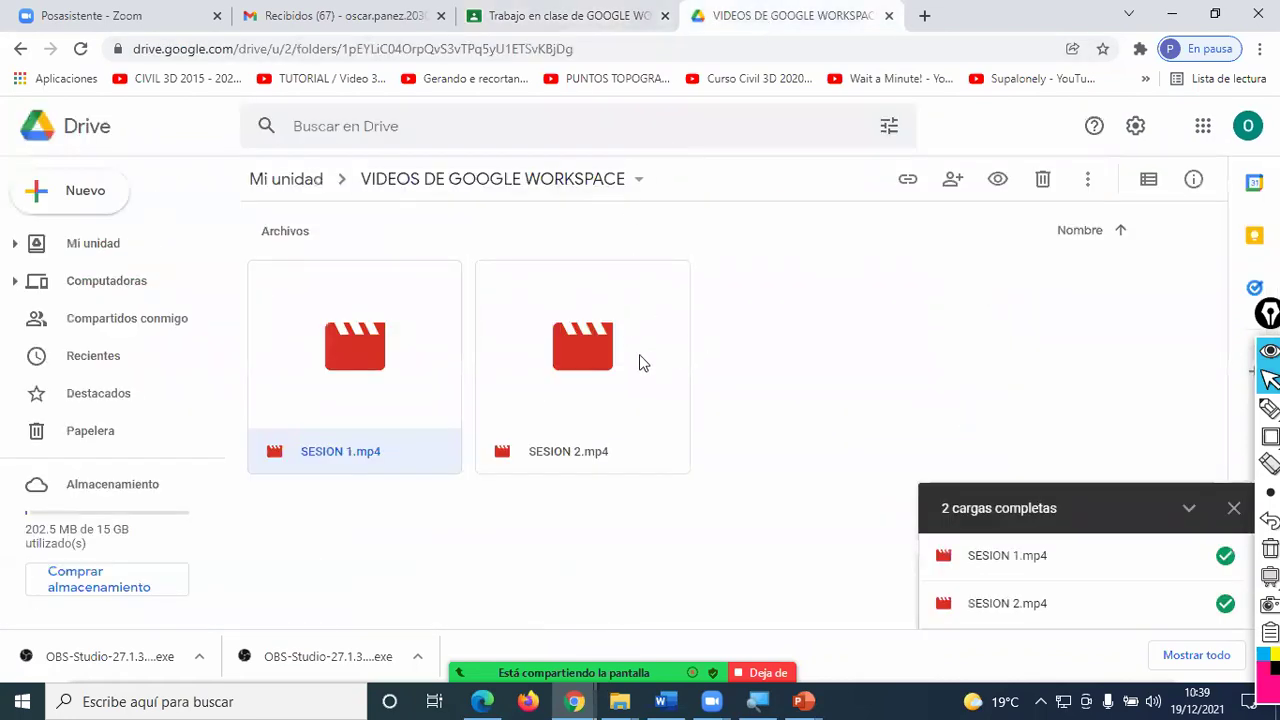
right_click(564, 372)
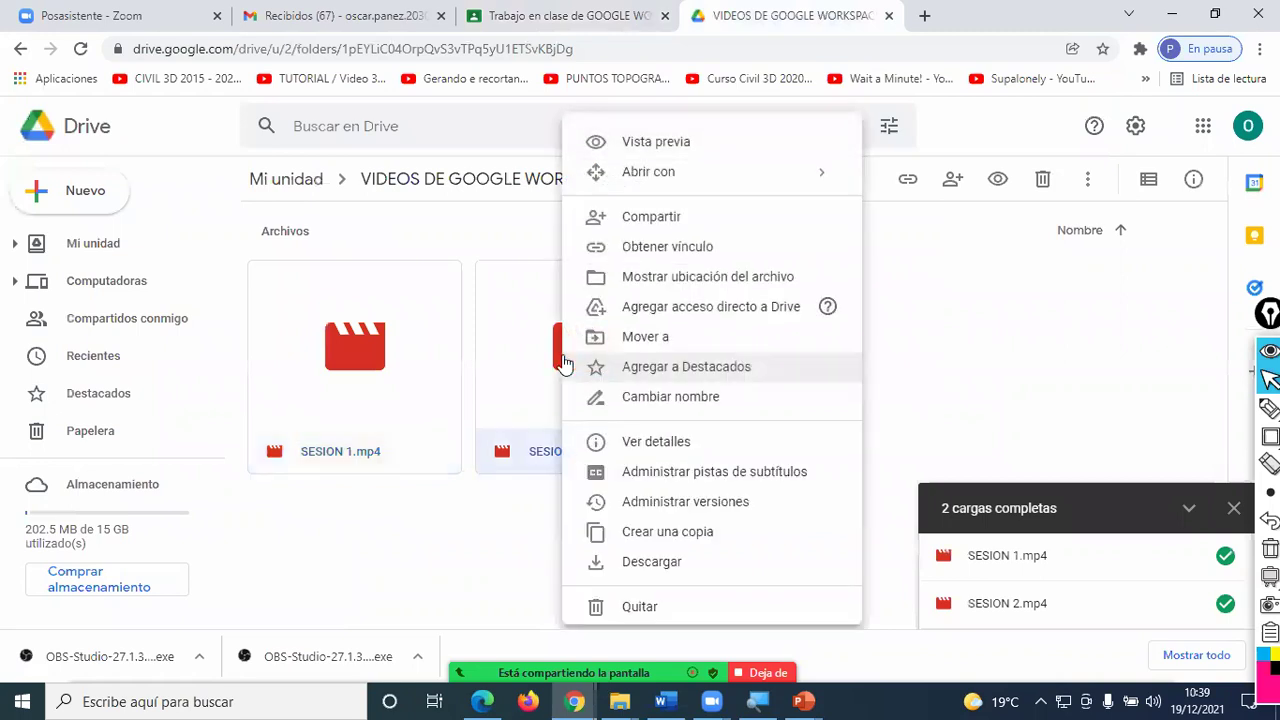
left_click(657, 248)
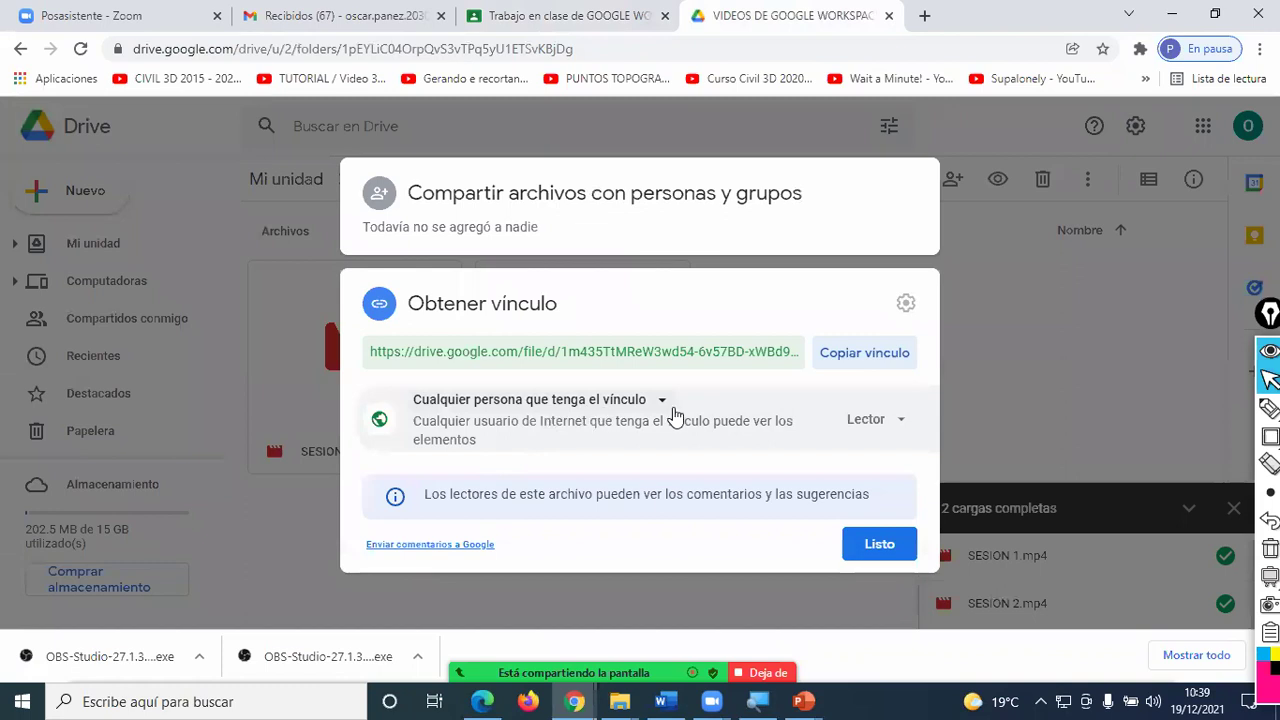
left_click(857, 366)
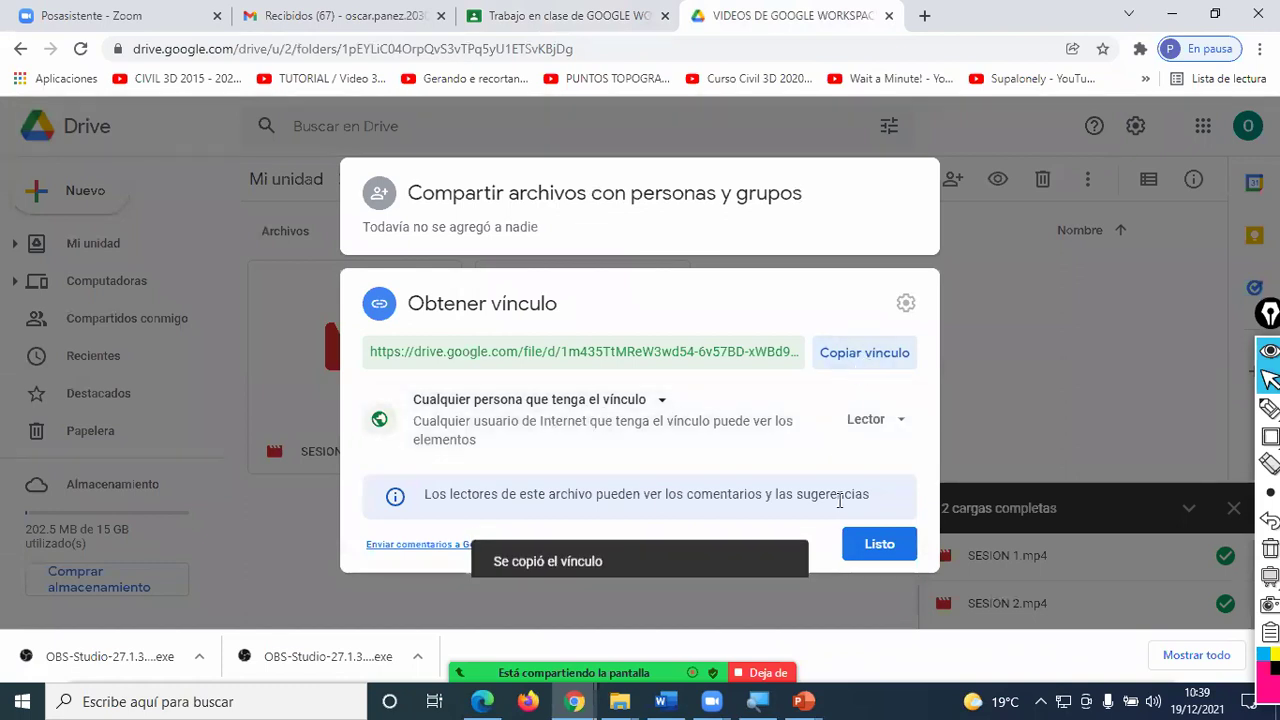
left_click(857, 543)
left_click(575, 17)
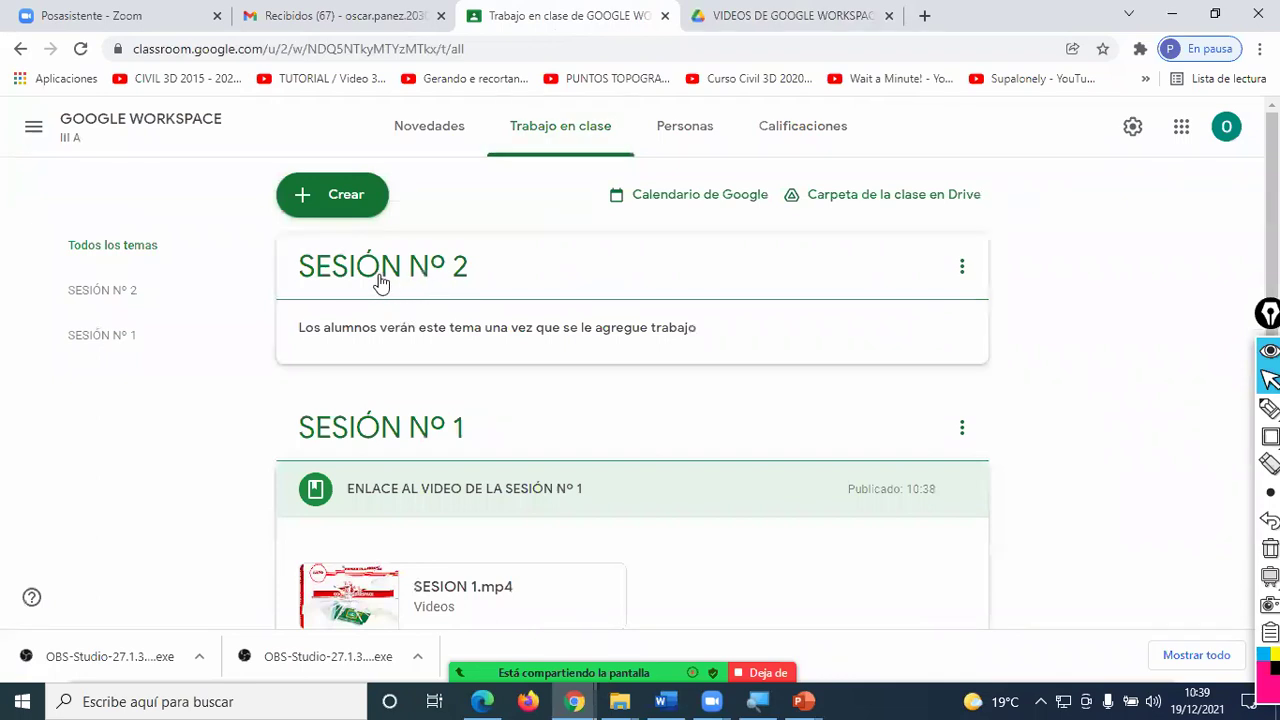
Step: Start a material titled 'ENLACE AL VIDEO DE LA SESION Nº 2' and attach the SESION 2.mp4 link
left_click(341, 200)
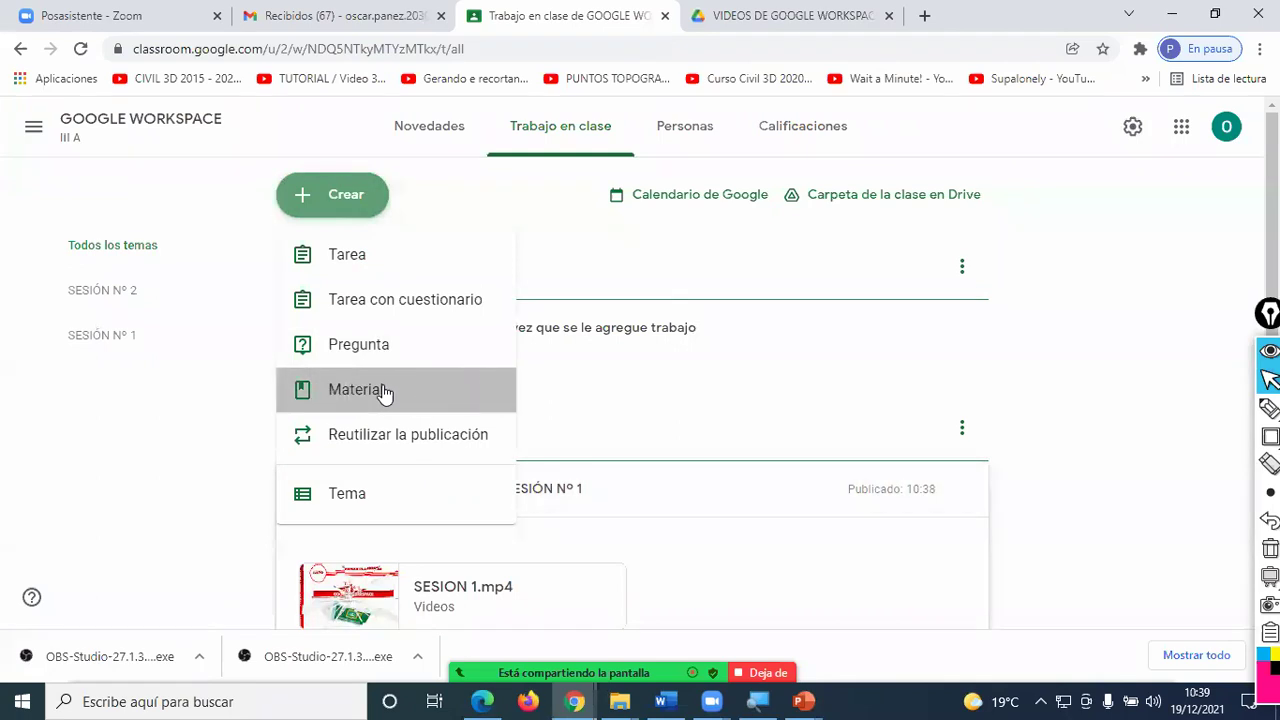
left_click(384, 393)
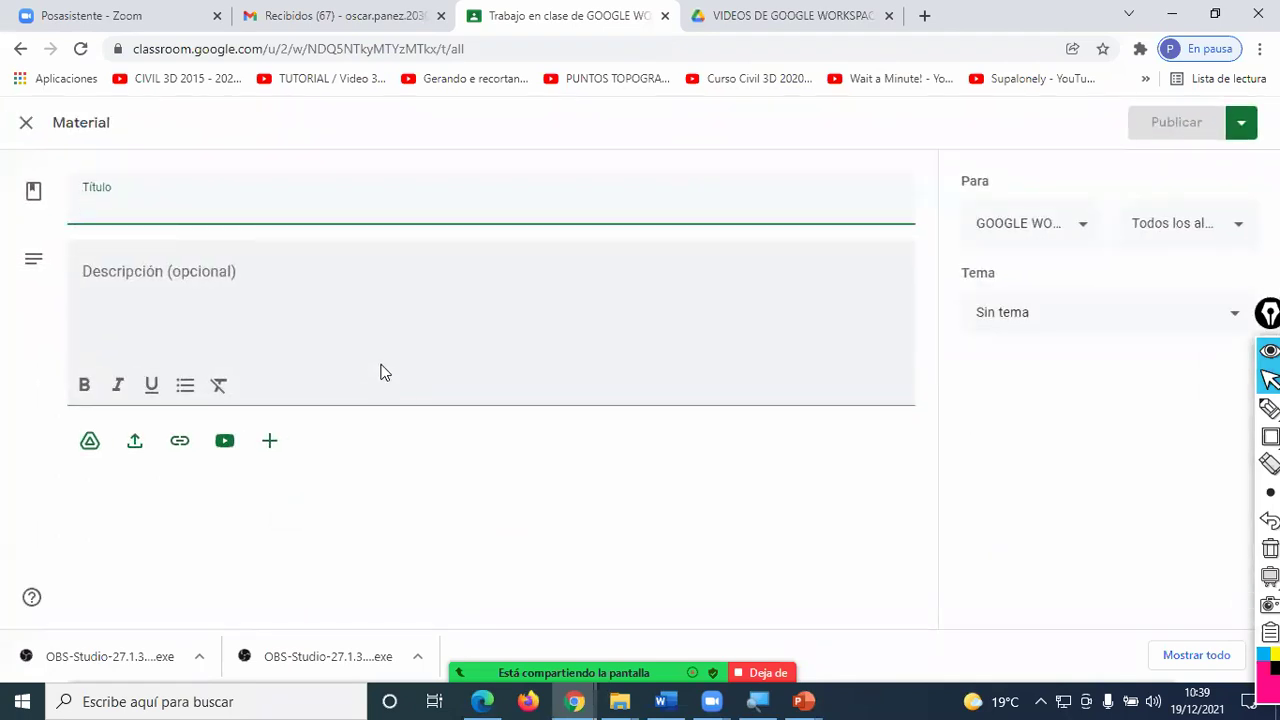
type("EN")
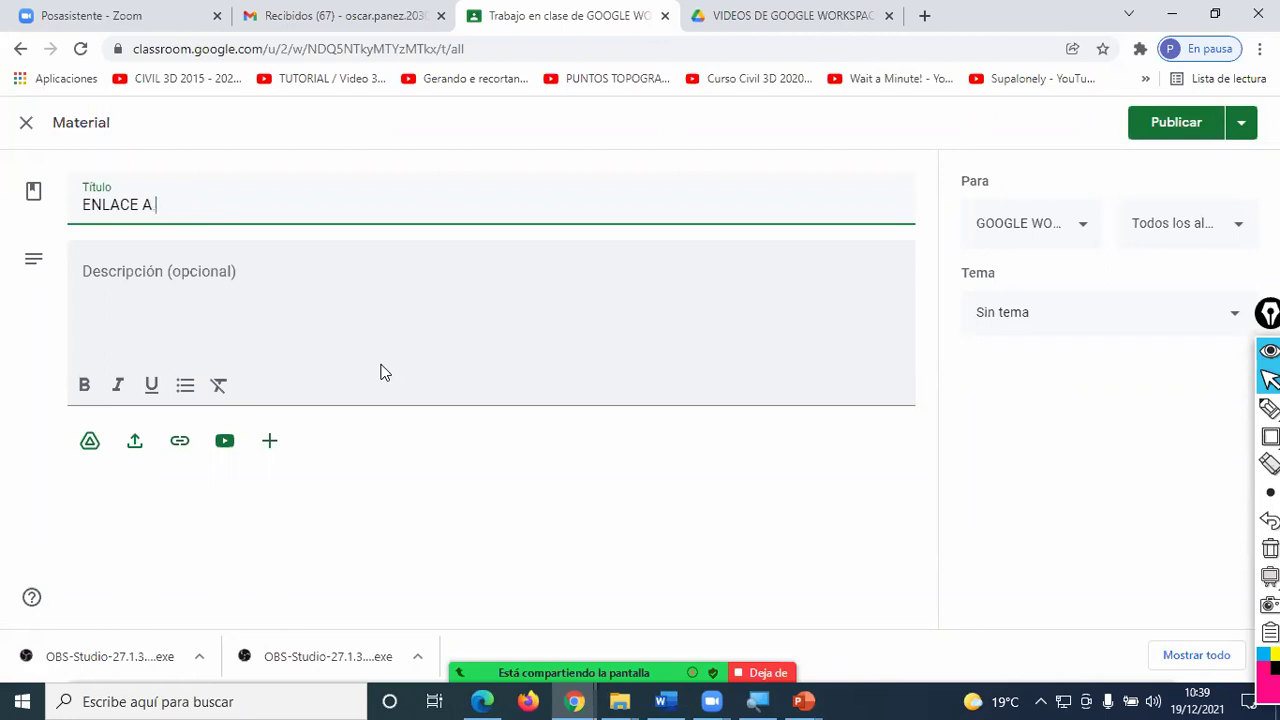
type("LACE AL VIDEO DE LA SESION Nº 2")
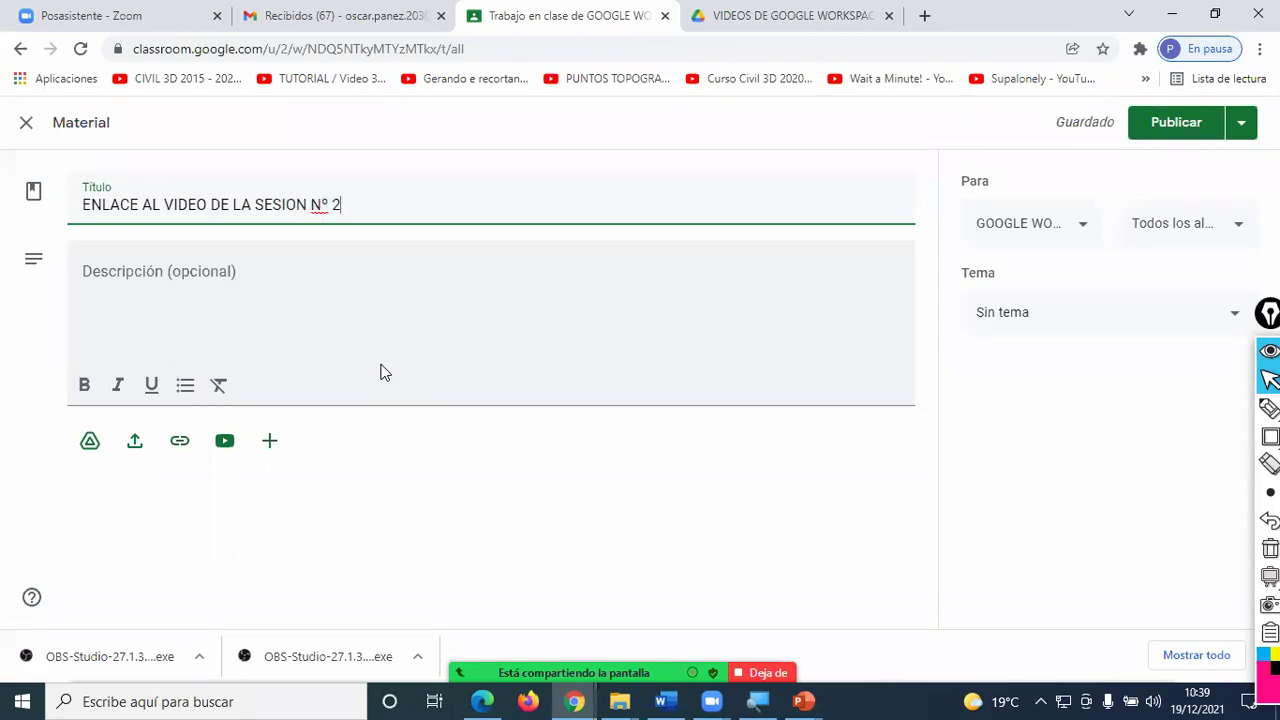
left_click(180, 448)
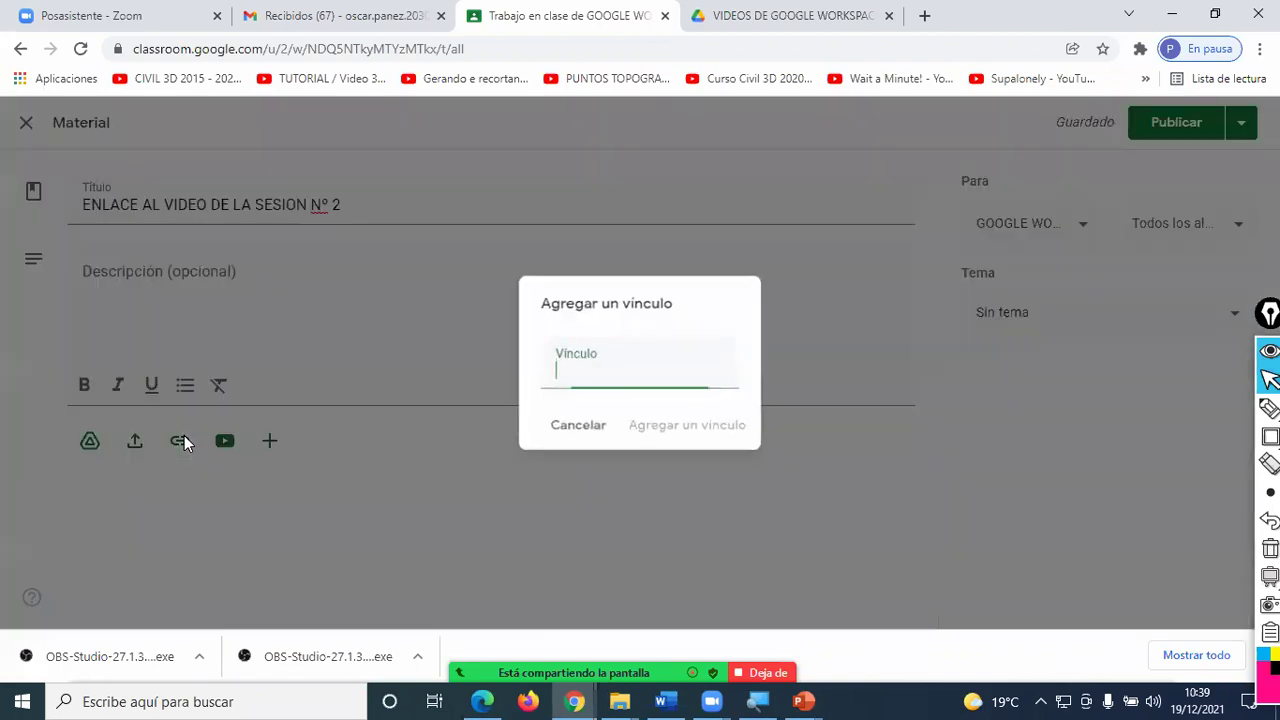
key("ctrl+v")
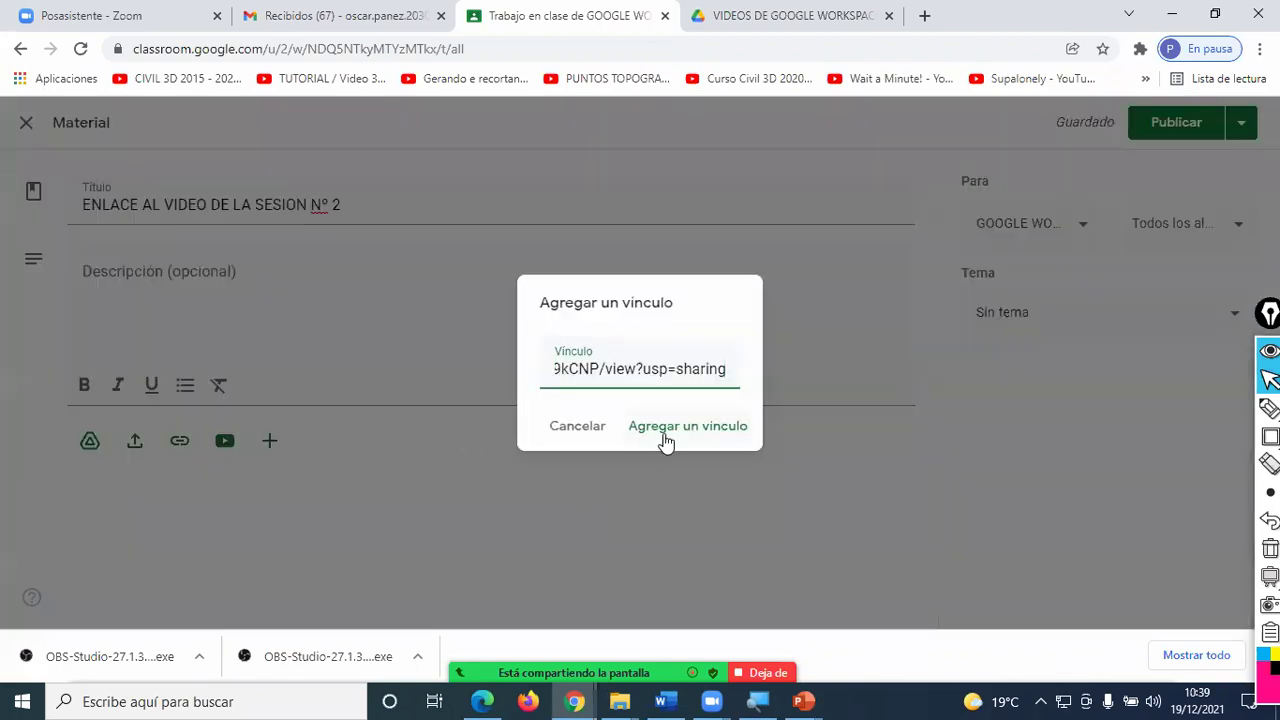
left_click(666, 430)
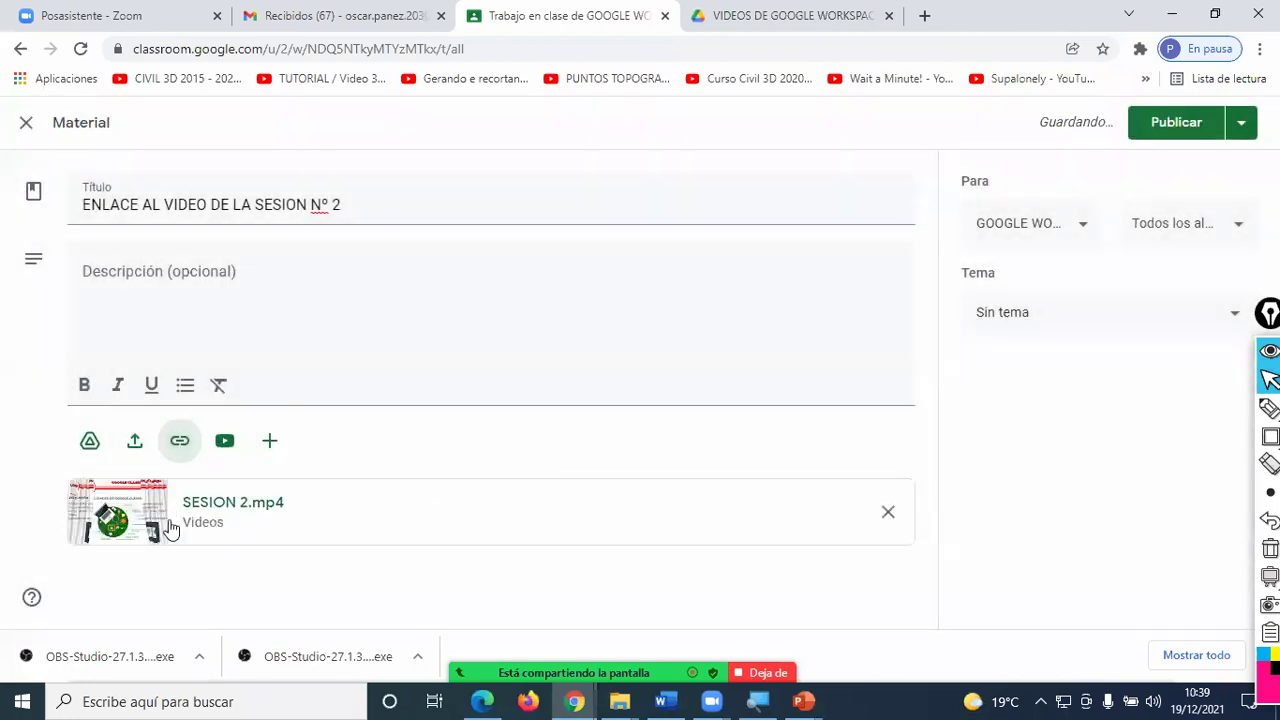
Step: Put the material under topic SESIÓN Nº 2, publish it, and expand the post
left_click(1035, 318)
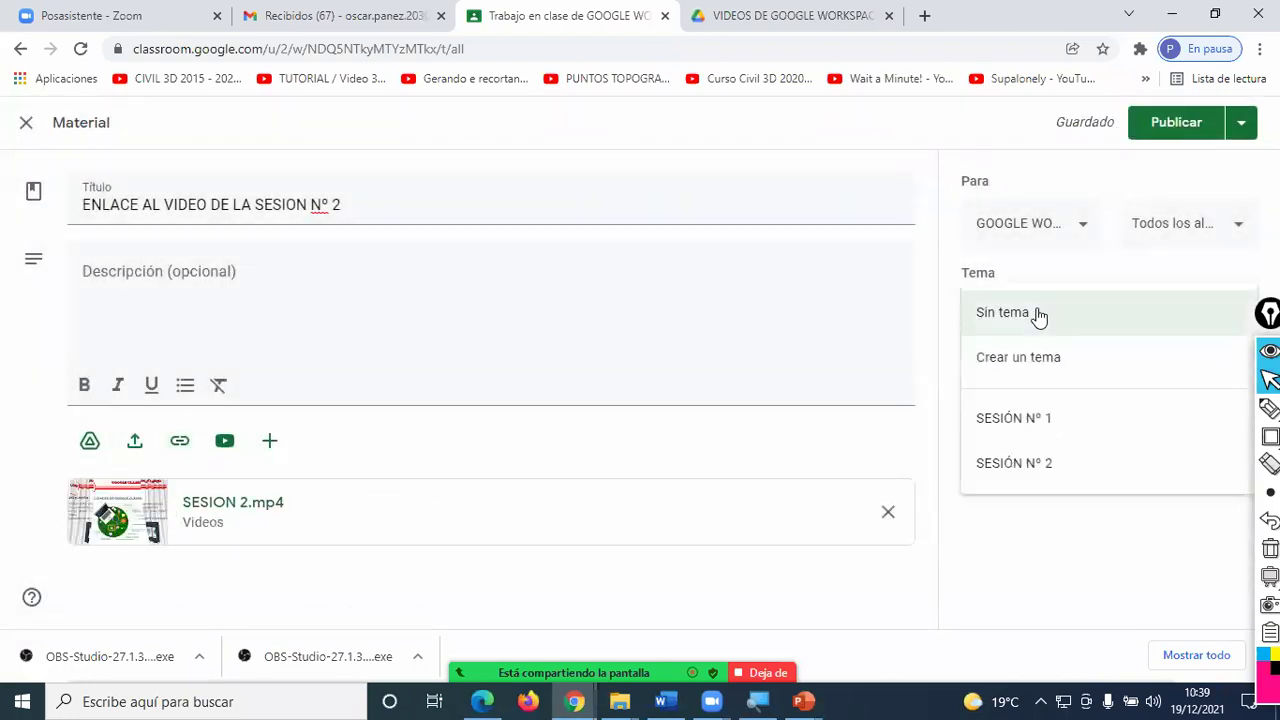
left_click(1022, 475)
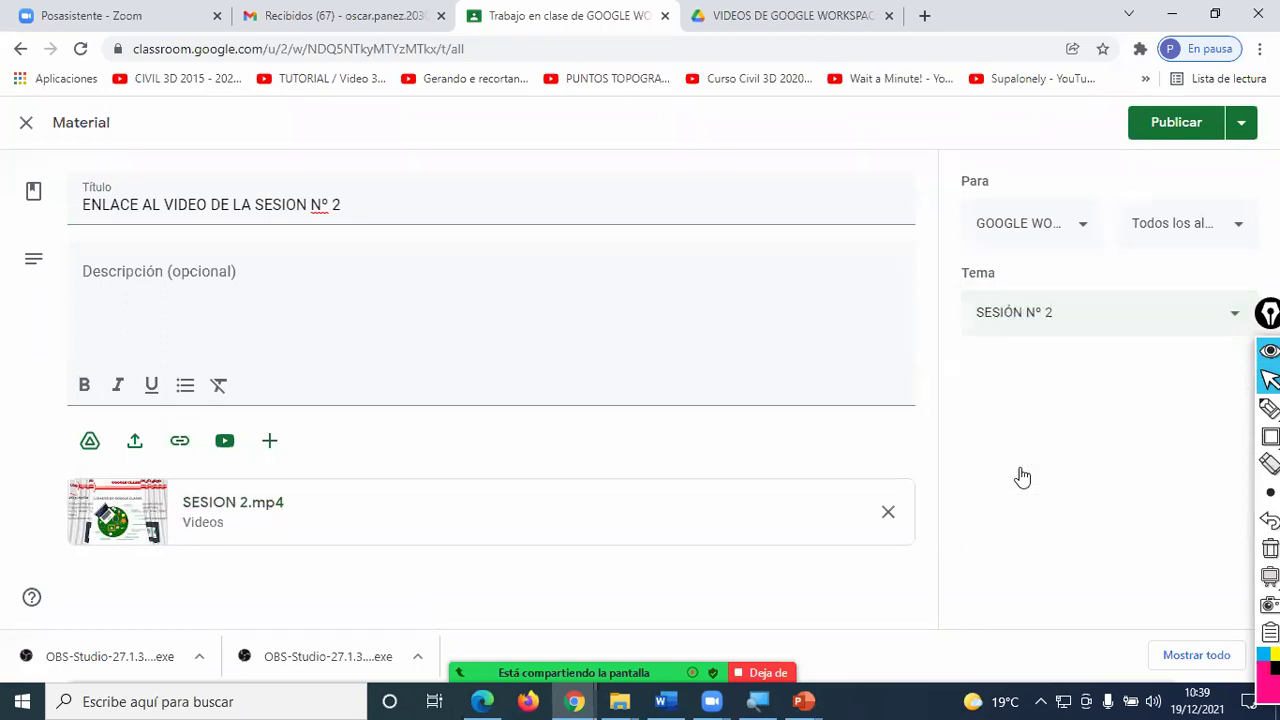
left_click(1168, 128)
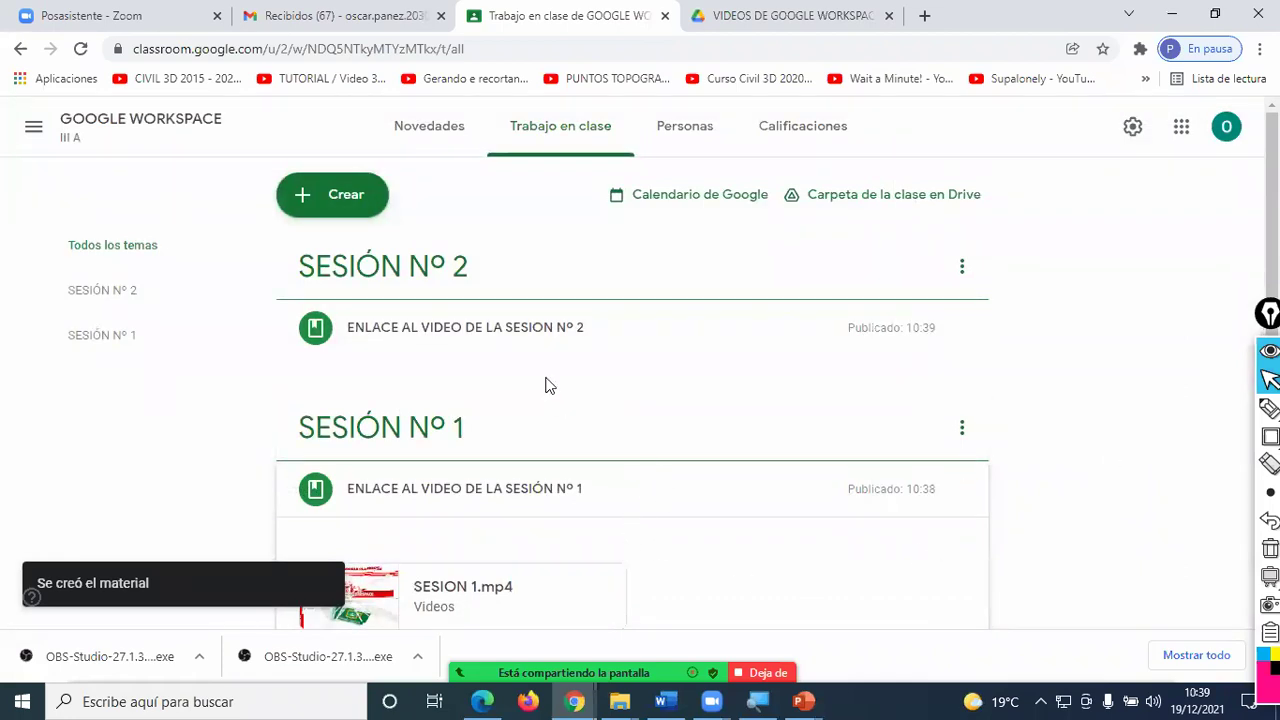
left_click(486, 340)
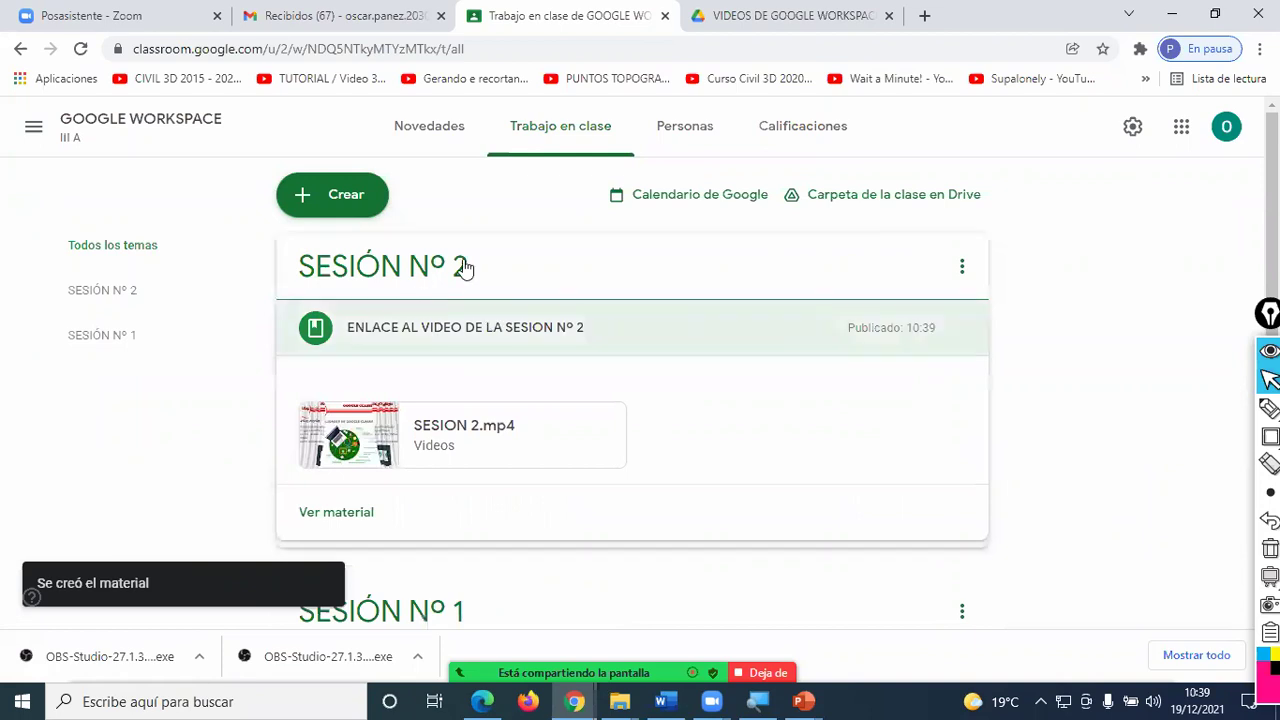
Step: Expand the SESIÓN Nº 1 post and play its SESION 1.mp4 attachment in Drive
scroll(711, 452, "down", 2)
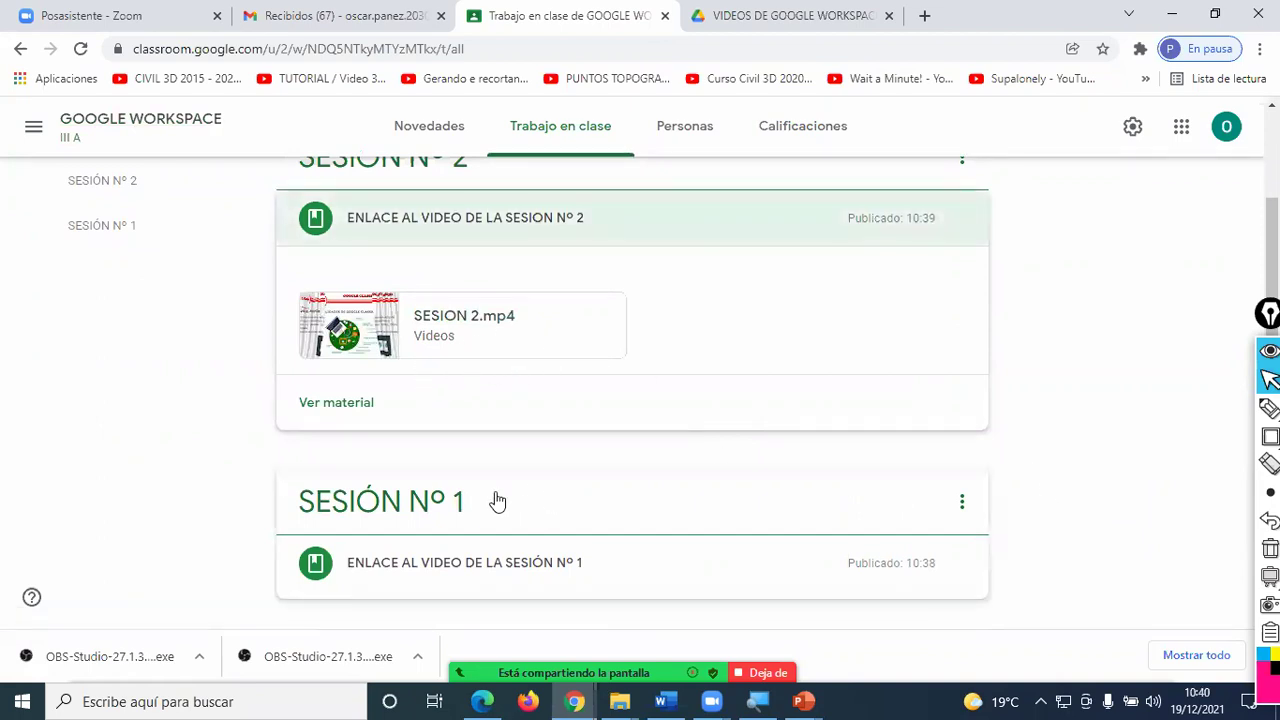
left_click(461, 578)
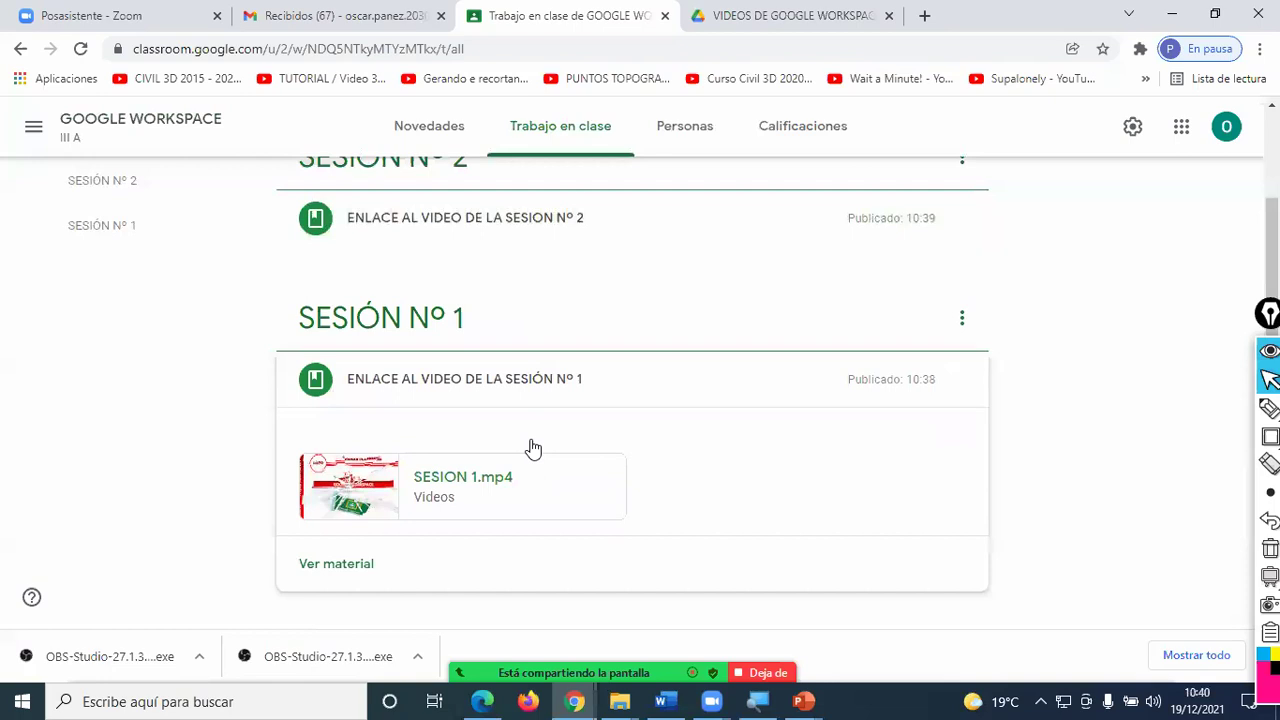
left_click(440, 491)
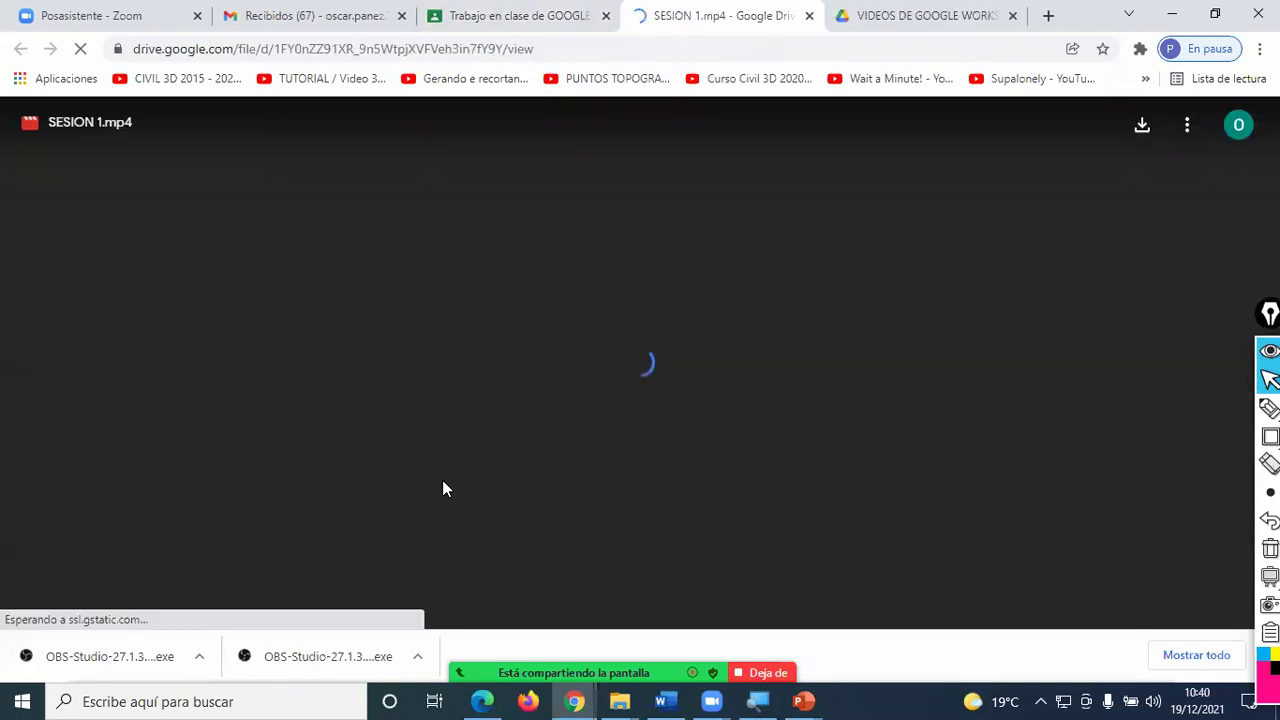
left_click(668, 365)
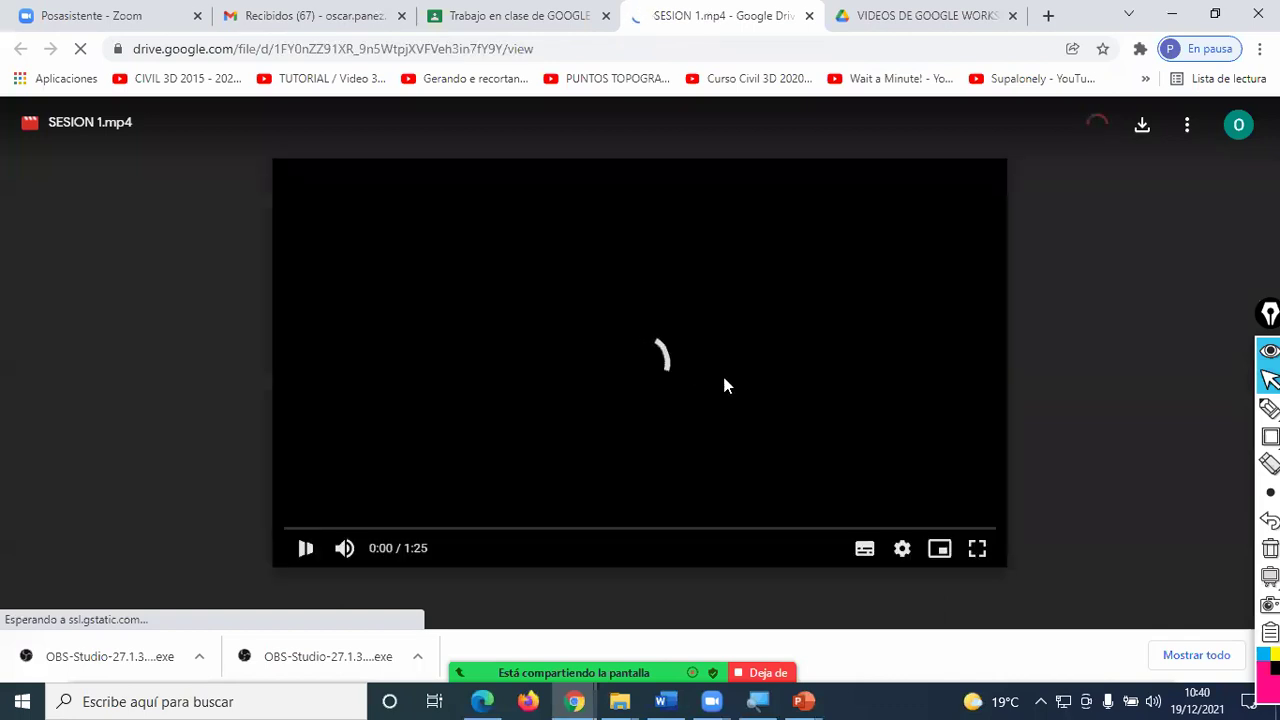
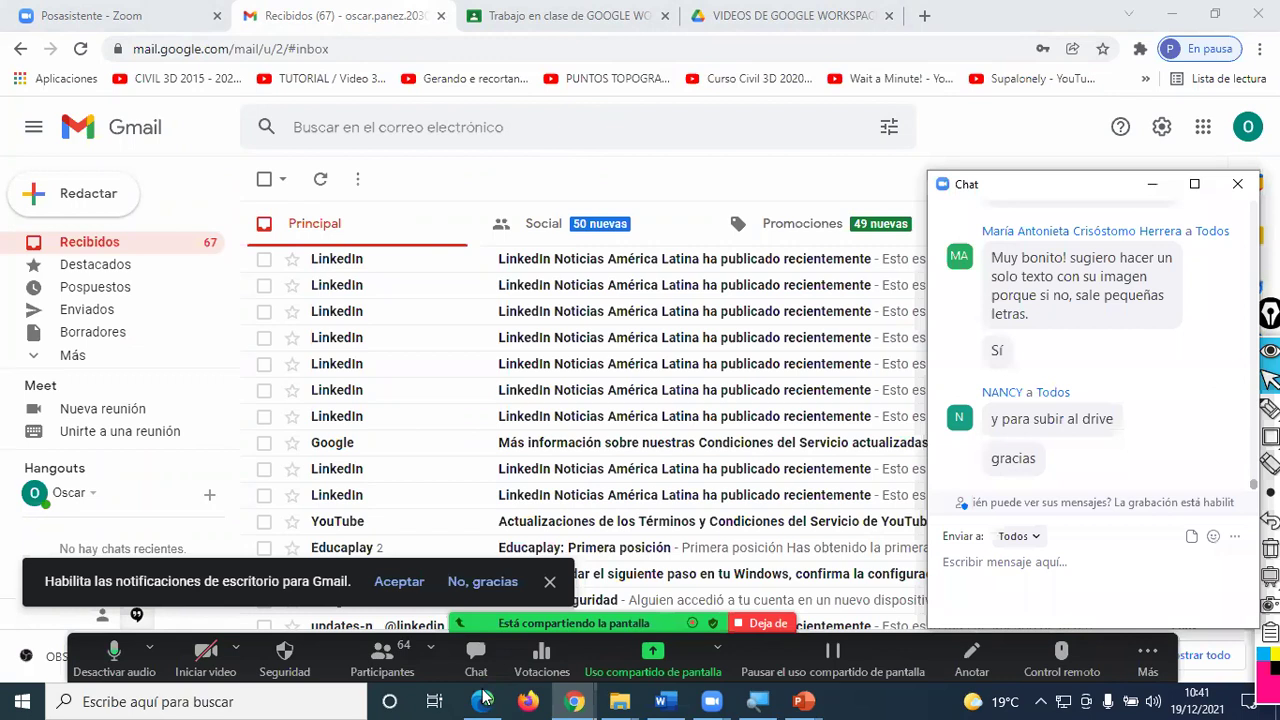
Step: Close the meeting chat and the VIDEOS DE GOOGLE WORKSPACE tab, then open Google Drive from the Google apps grid
left_click(1237, 183)
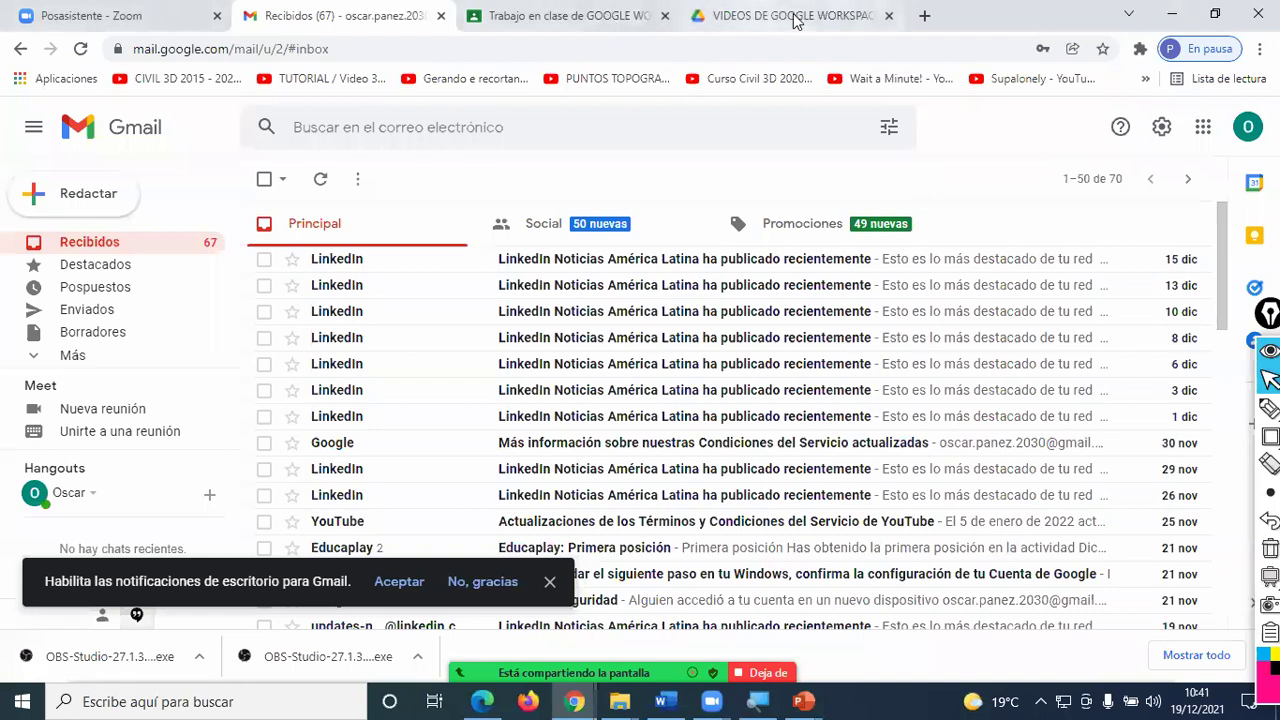
left_click(888, 16)
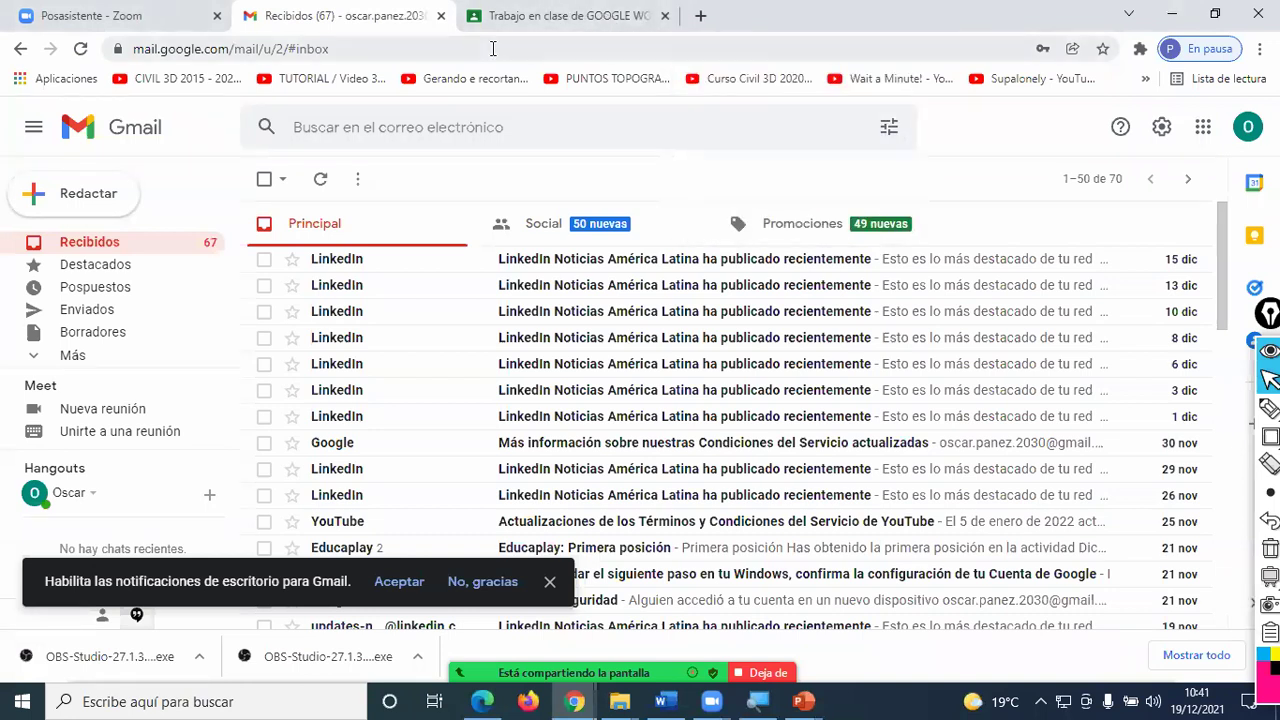
left_click(1205, 132)
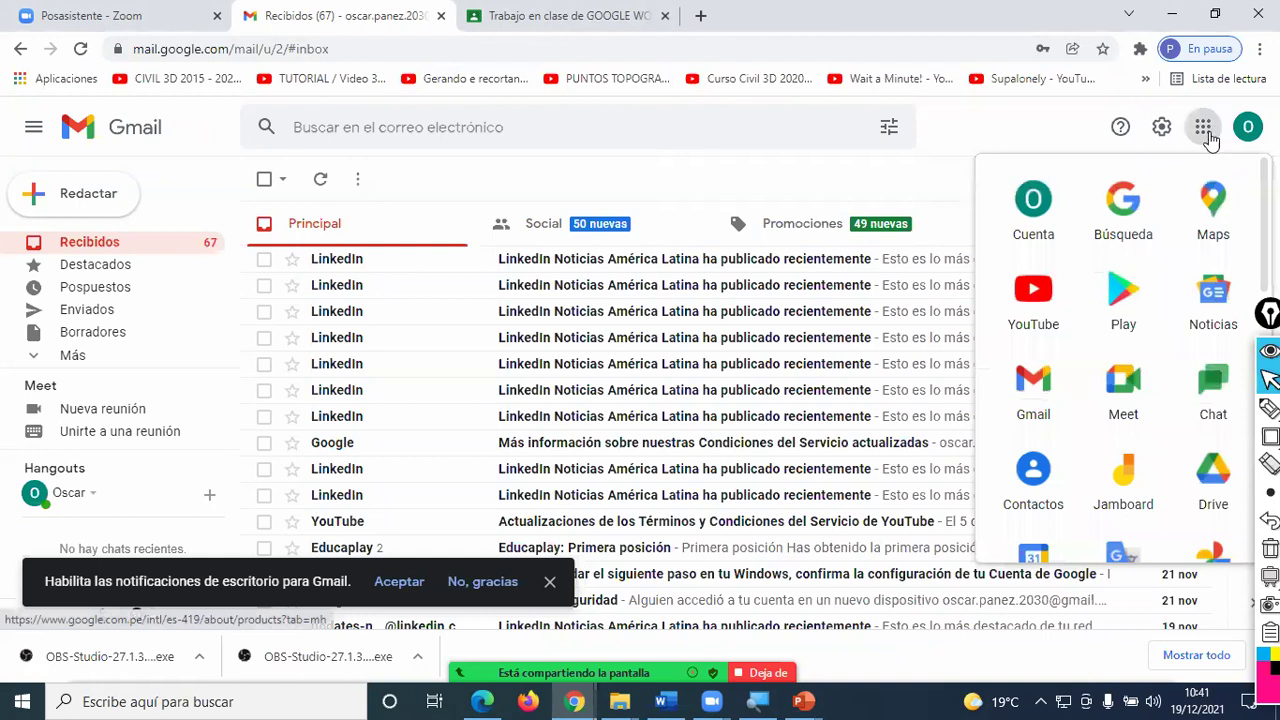
left_click(1147, 489)
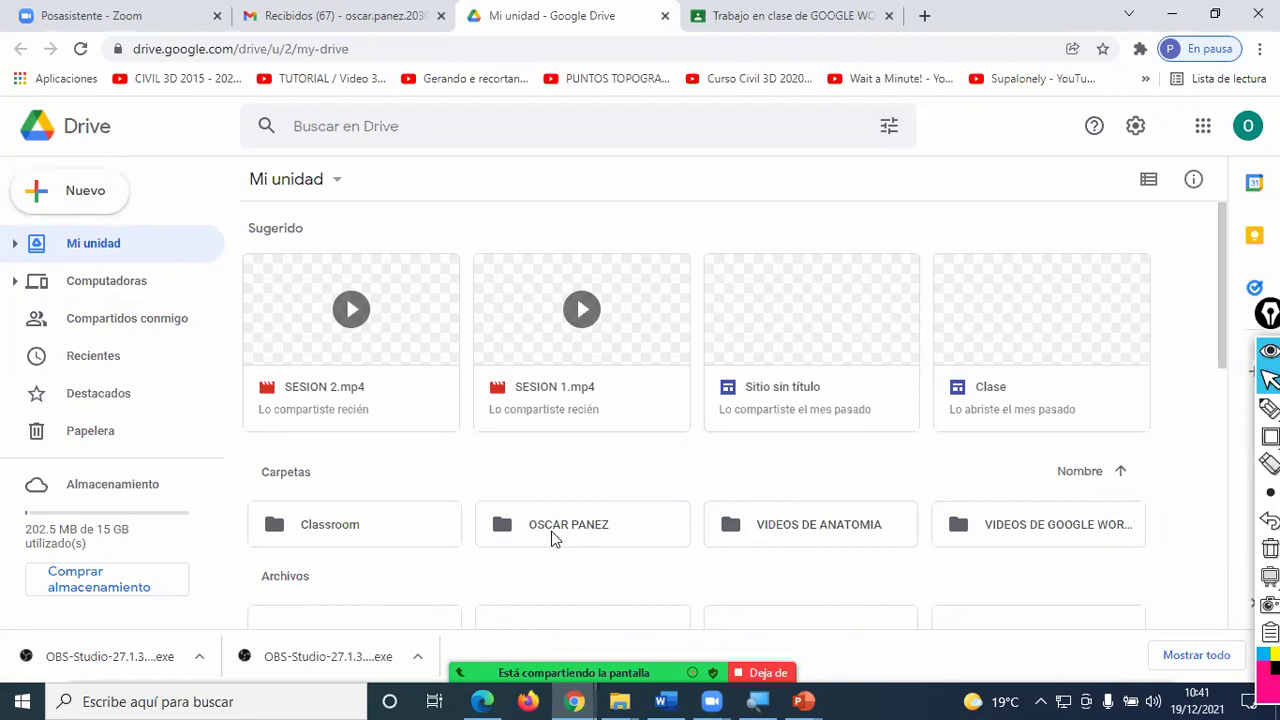
Step: Create a new folder named VIDEOS DE MEDIO AMBIENTE in Mi unidad
left_click(76, 200)
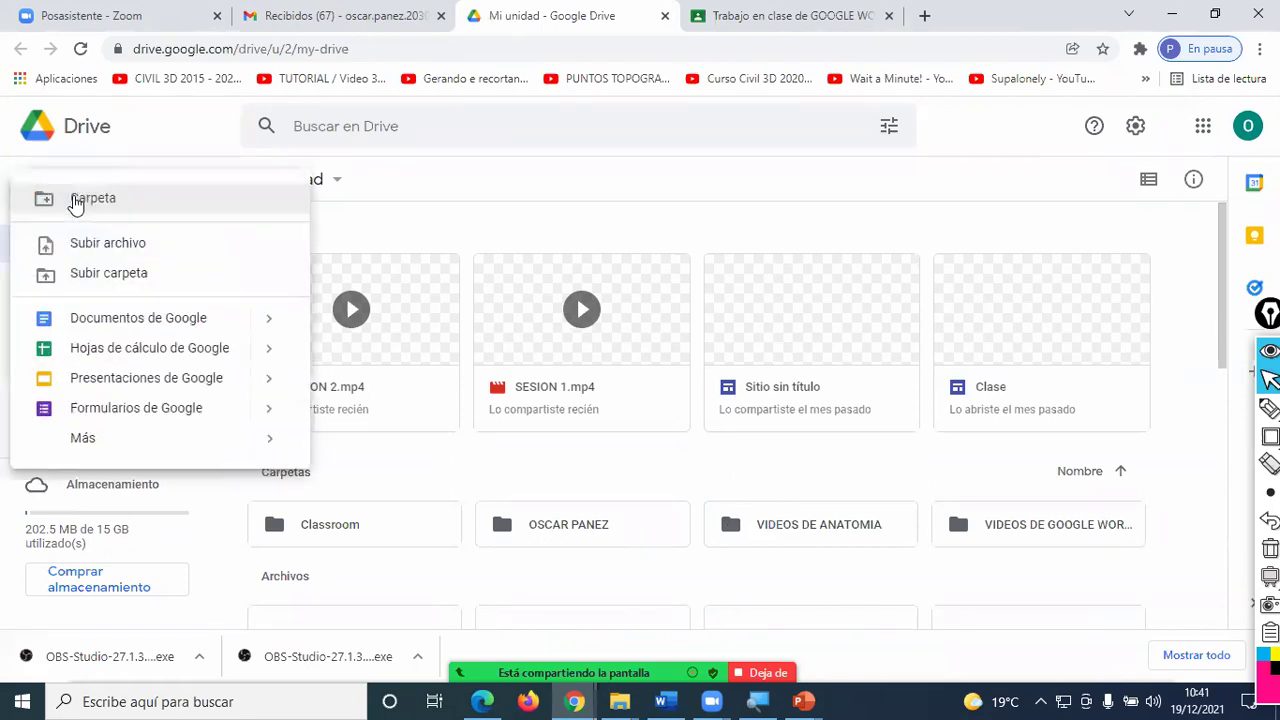
left_click(116, 206)
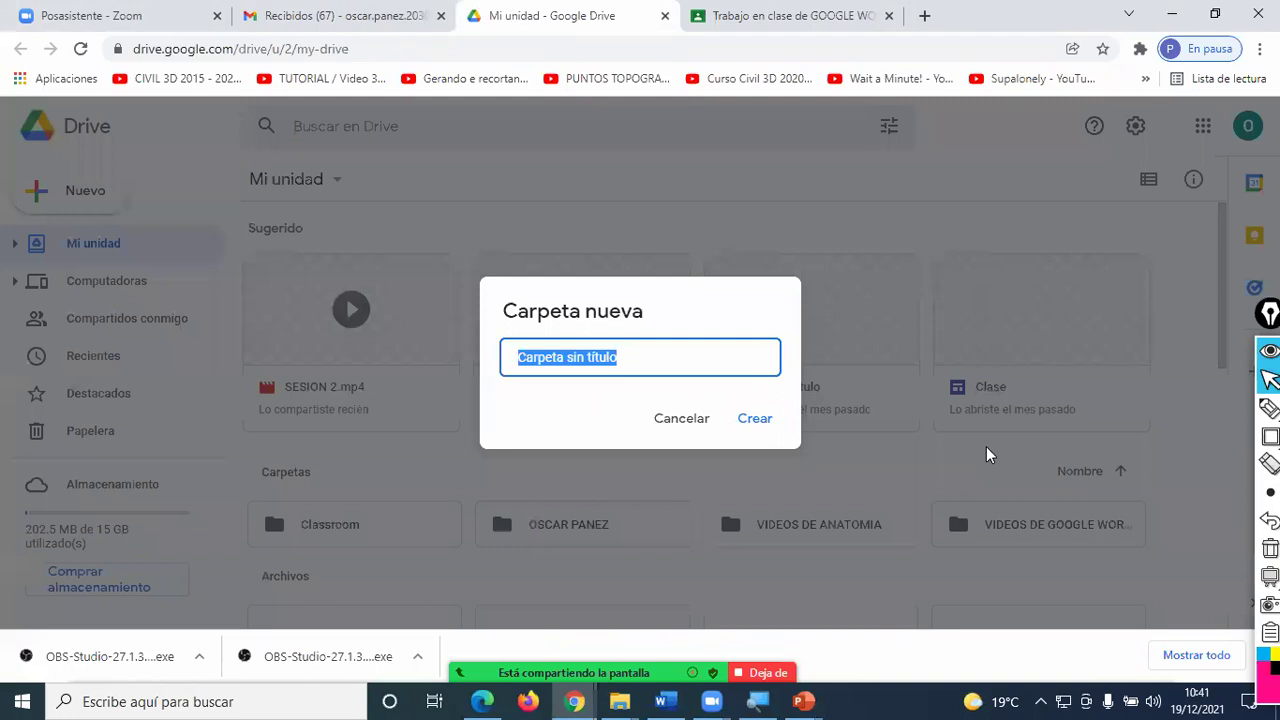
type("VIDEOS DE MEDIO AMBIENT")
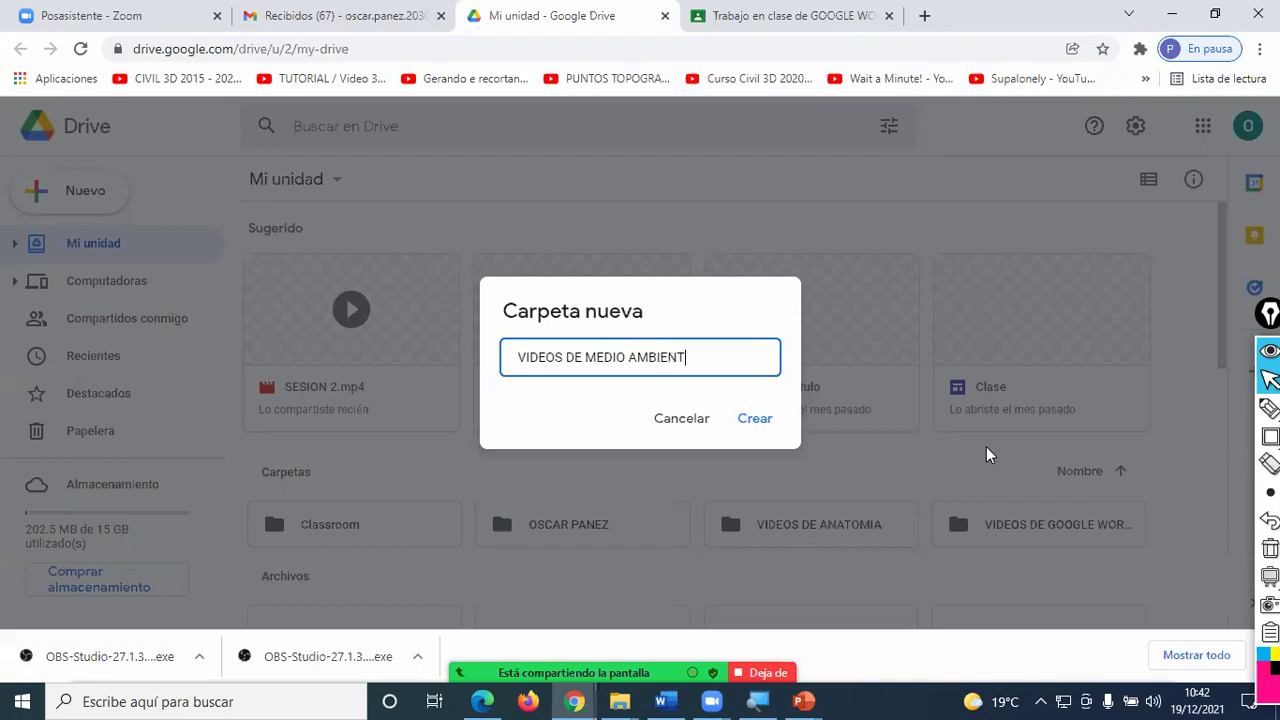
key("Return")
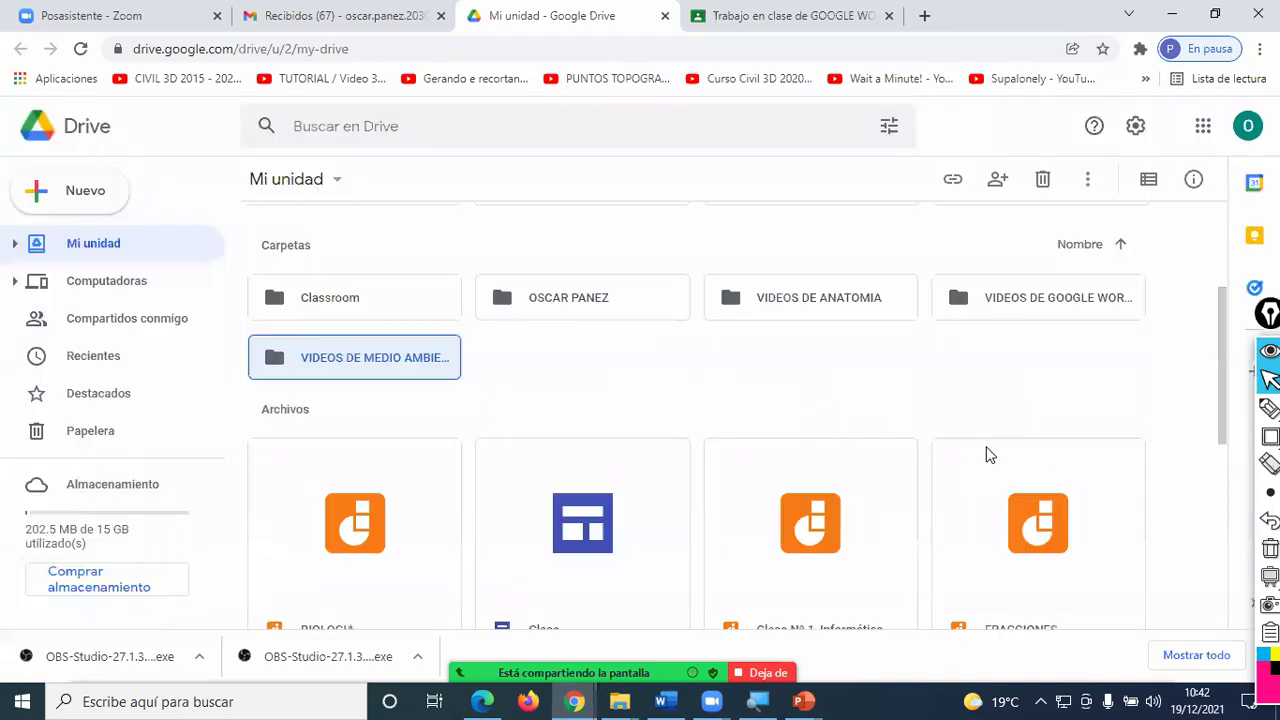
Step: Open the VIDEOS DE MEDIO AMBIENTE folder and outline its path with an on-screen rectangle
double_click(382, 358)
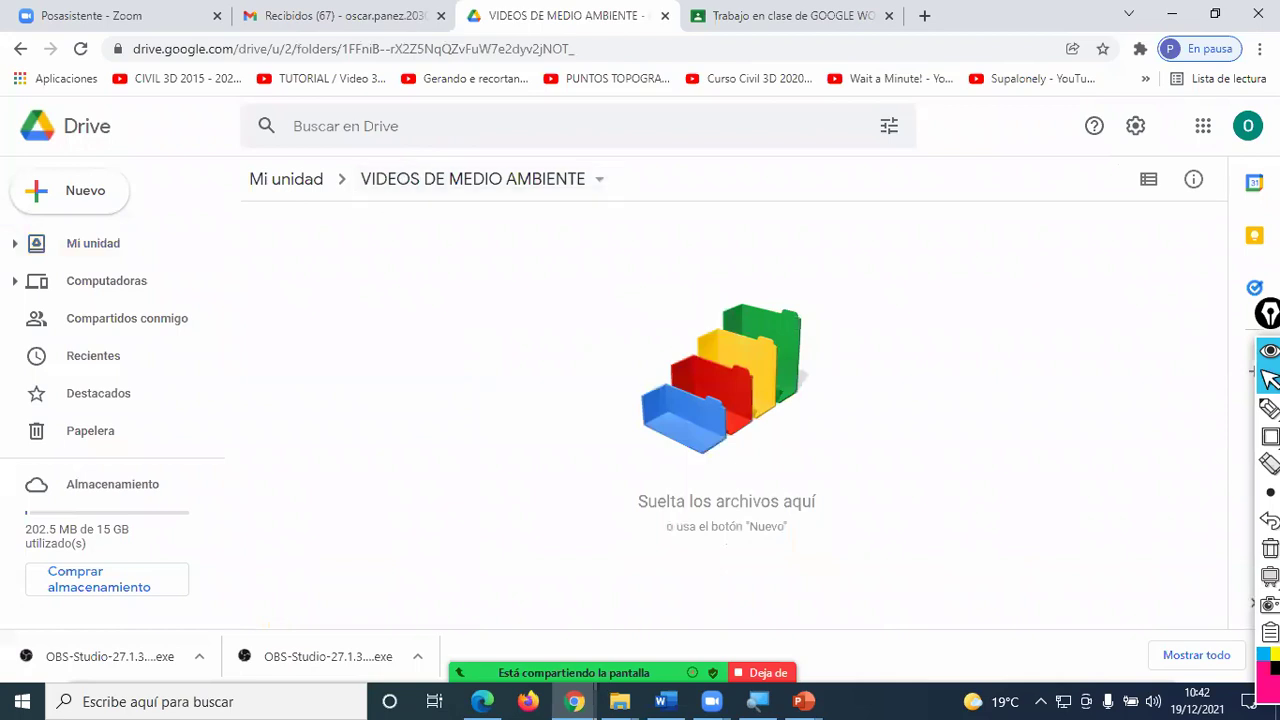
left_click(1270, 436)
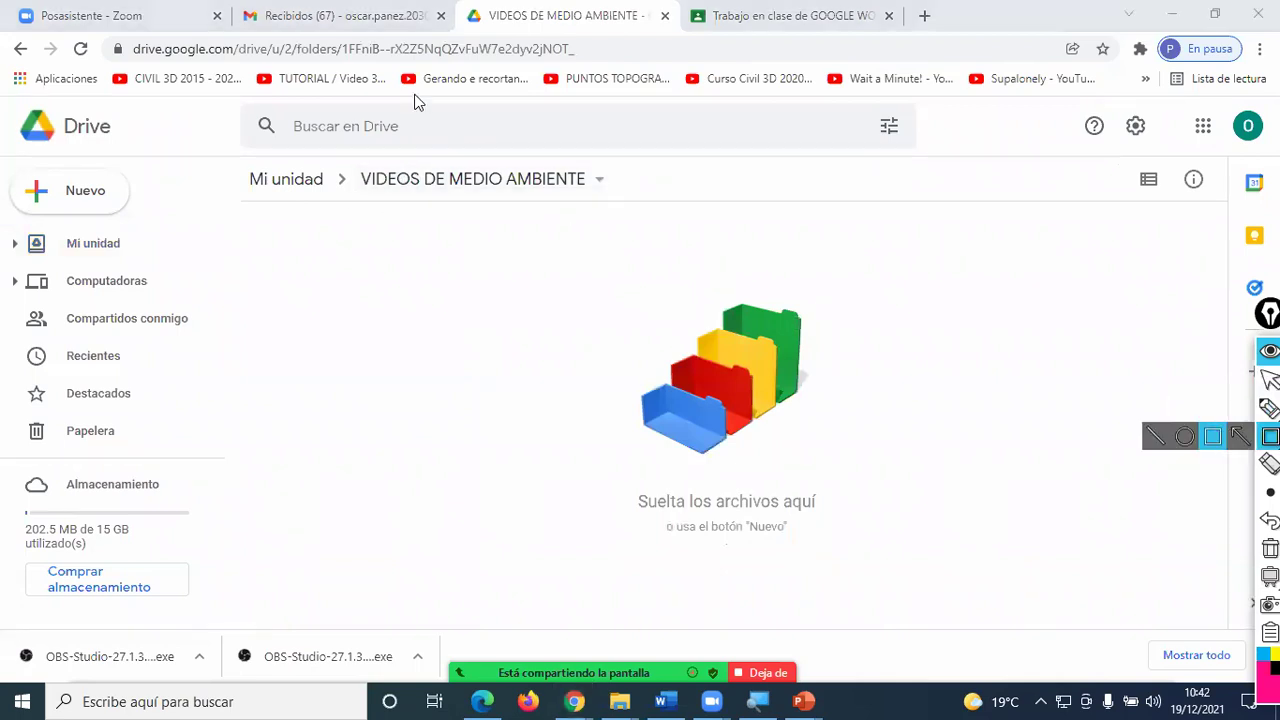
left_click_drag(230, 170, 616, 210)
key("Escape")
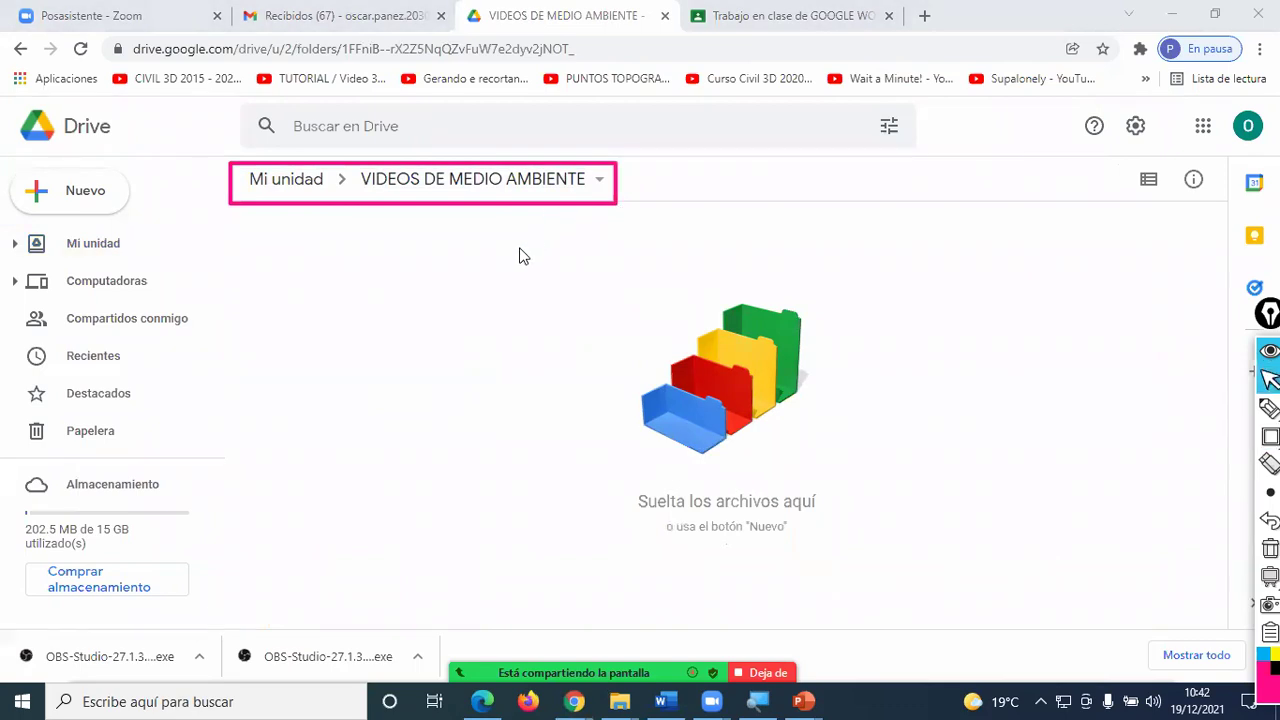
Step: Choose Subir archivo from the Nuevo menu to upload files from the computer
left_click(100, 202)
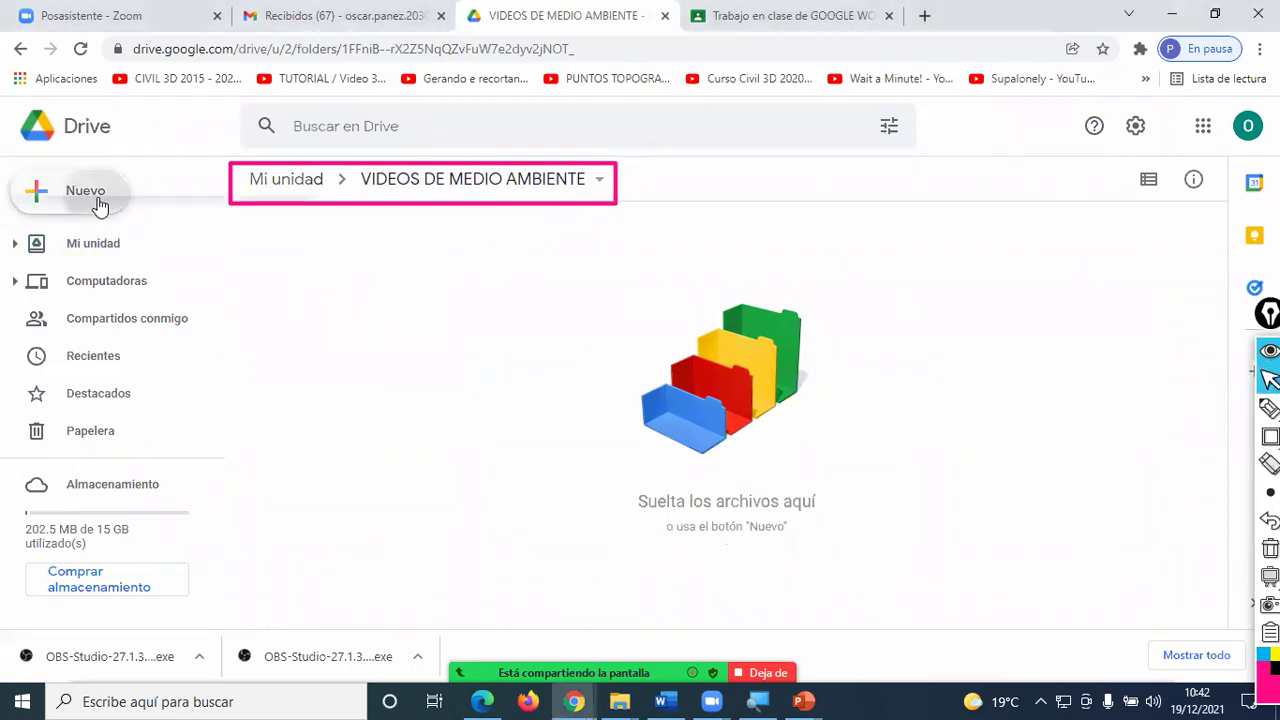
left_click(414, 294)
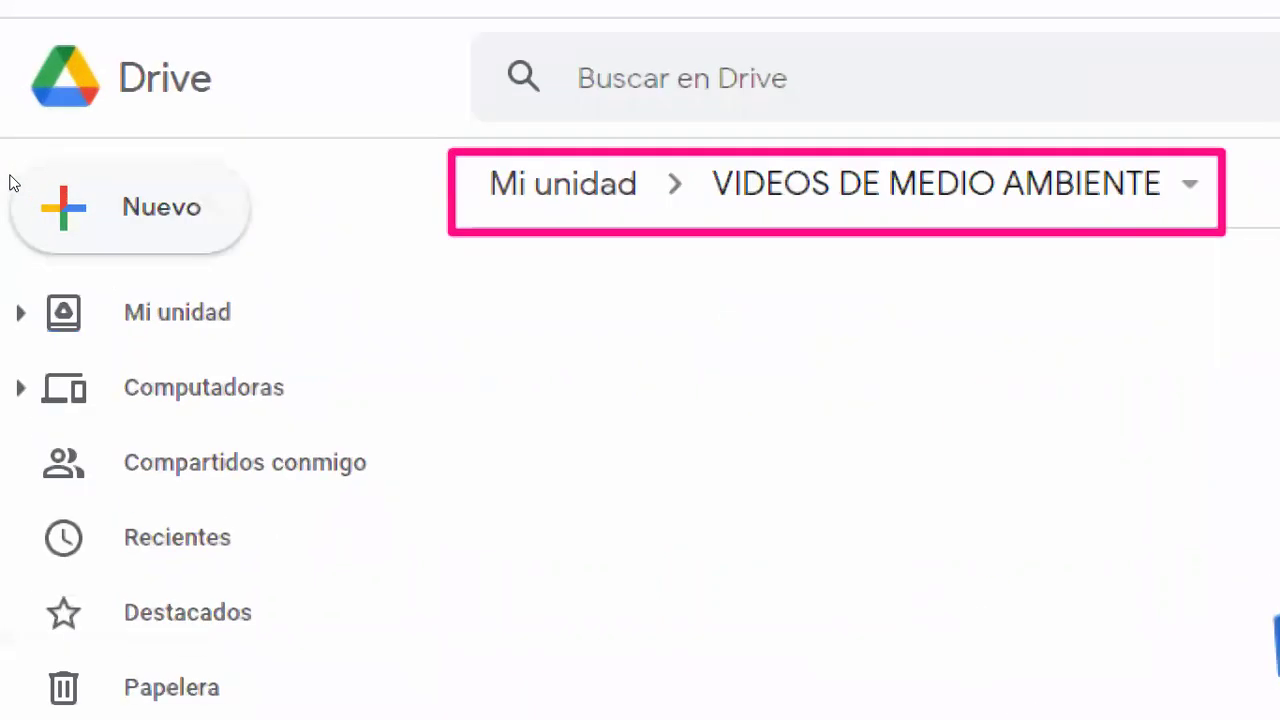
left_click(85, 208)
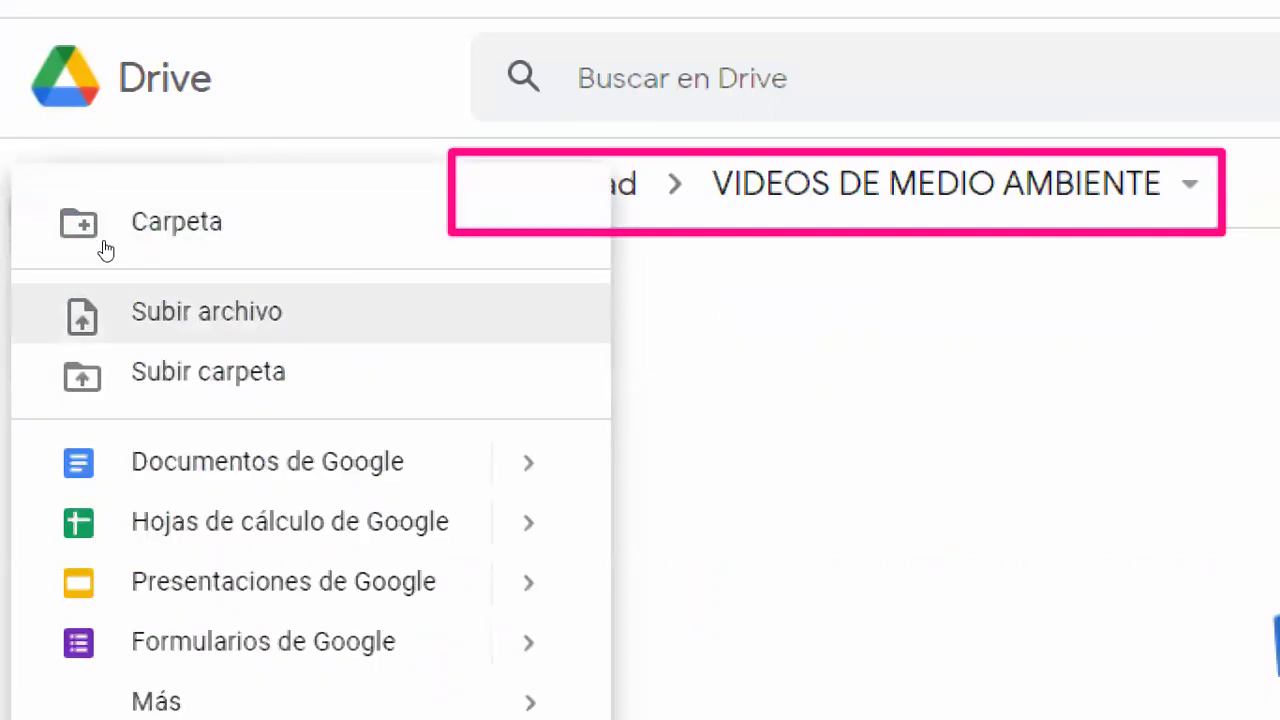
left_click(206, 311)
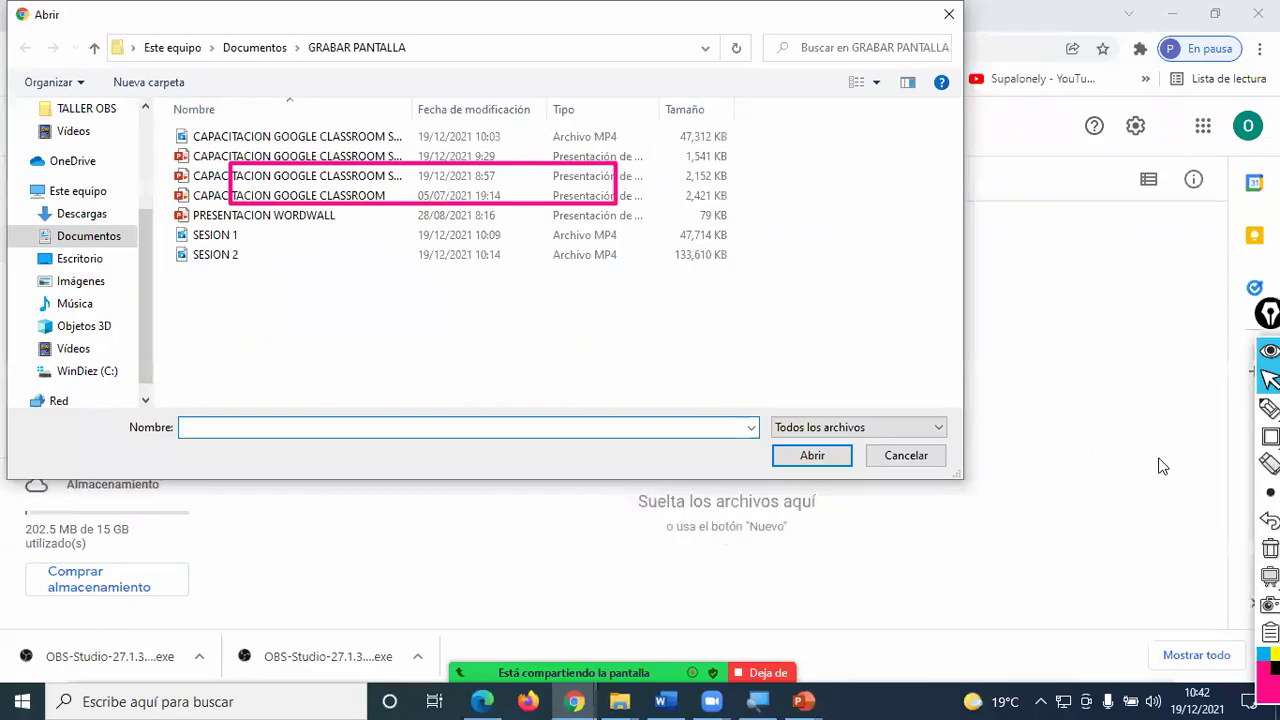
left_click(1270, 548)
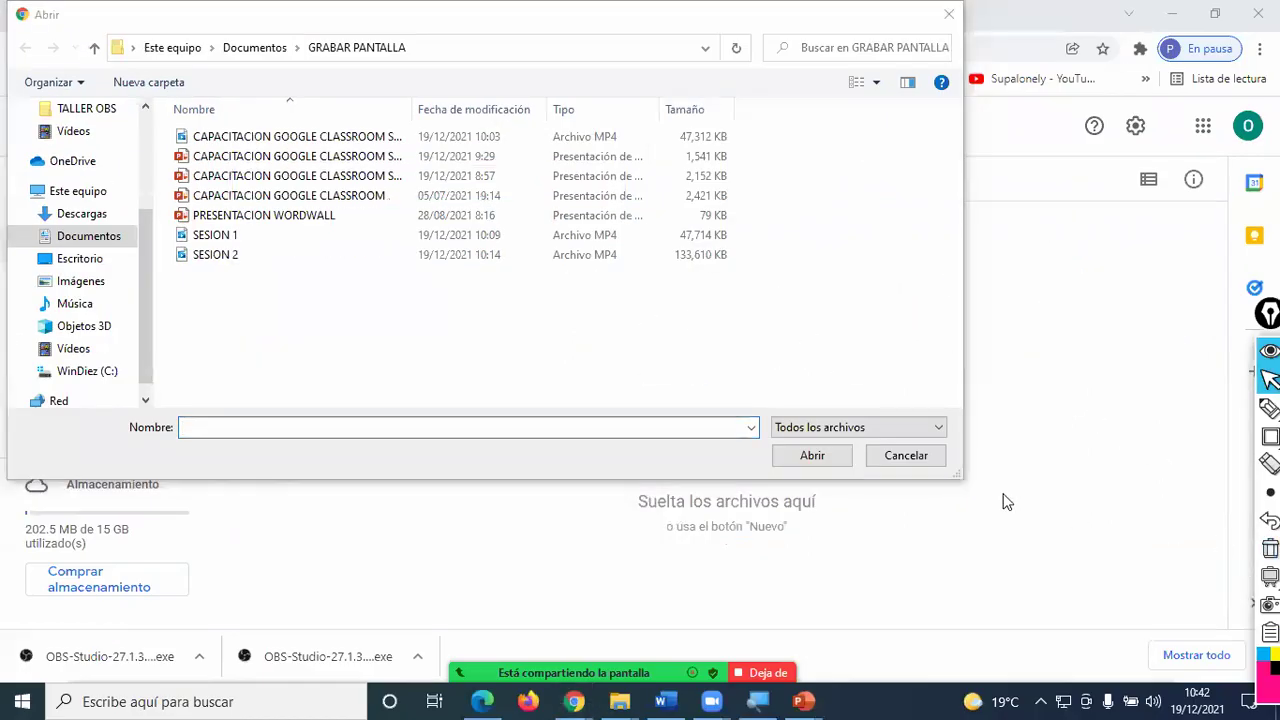
Step: Select both SESION 1 and SESION 2 in the Abrir dialog and upload them
left_click(227, 237)
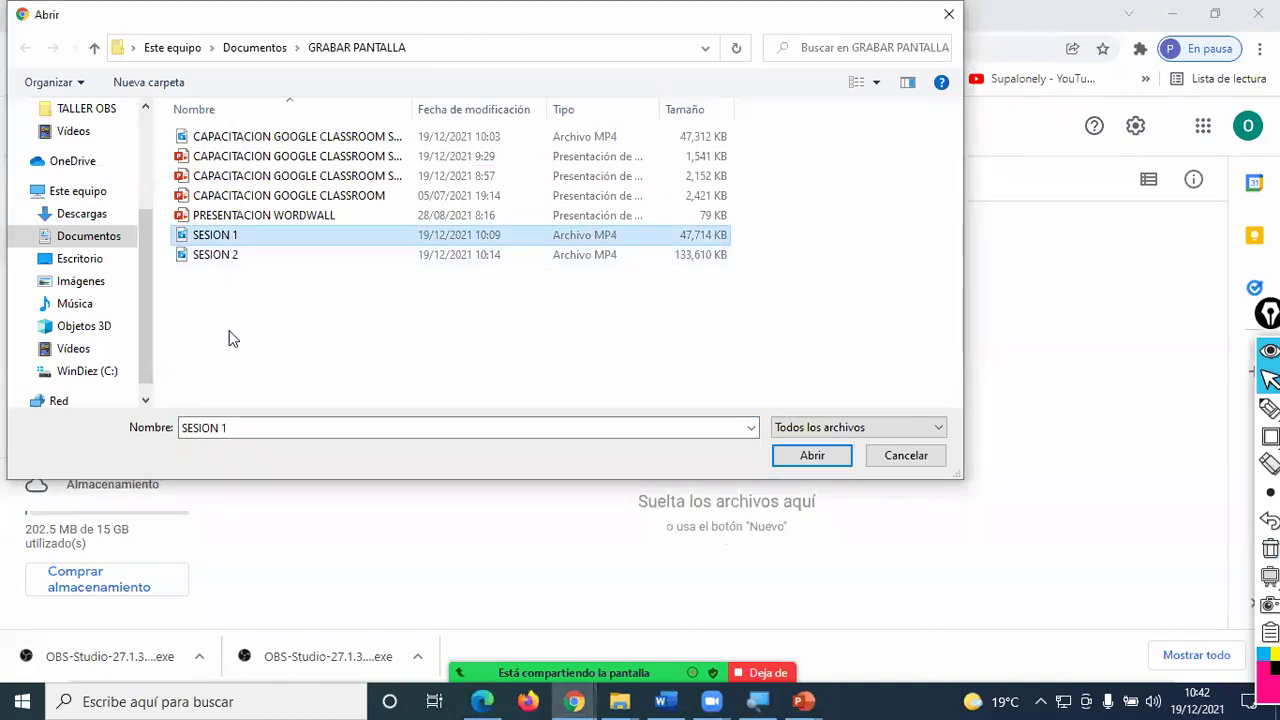
left_click_drag(228, 338, 220, 240)
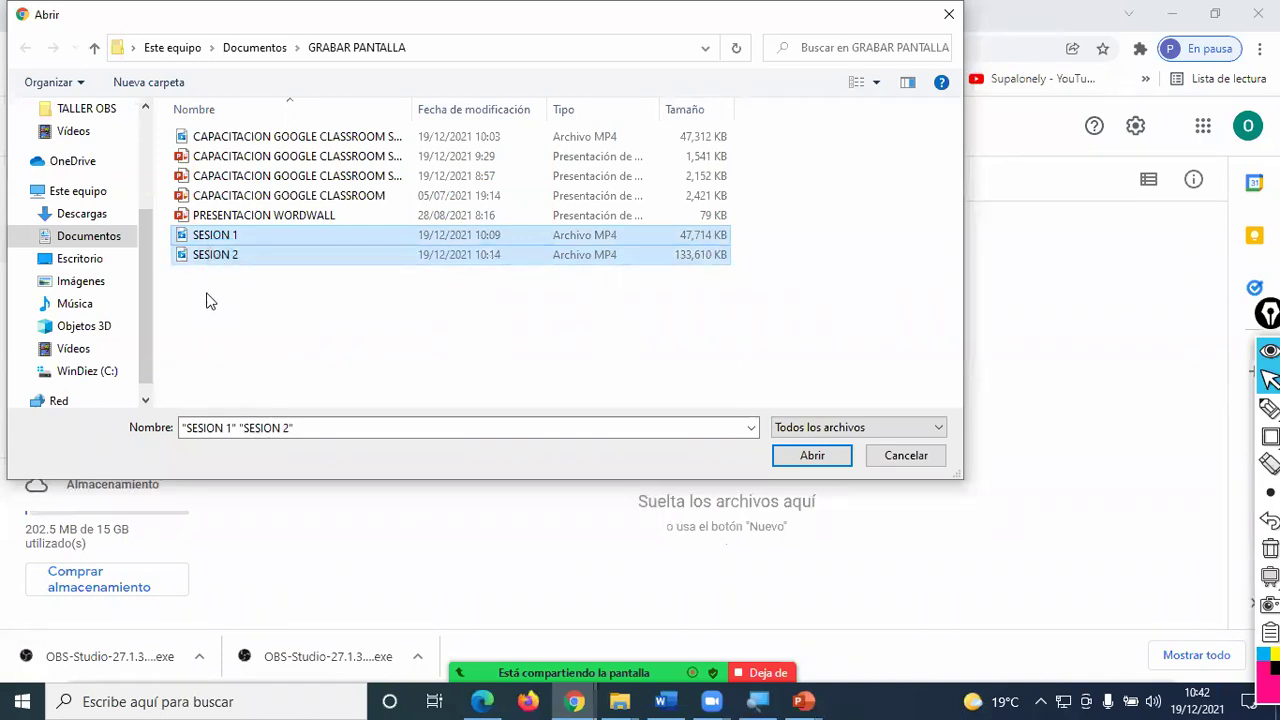
left_click(246, 326)
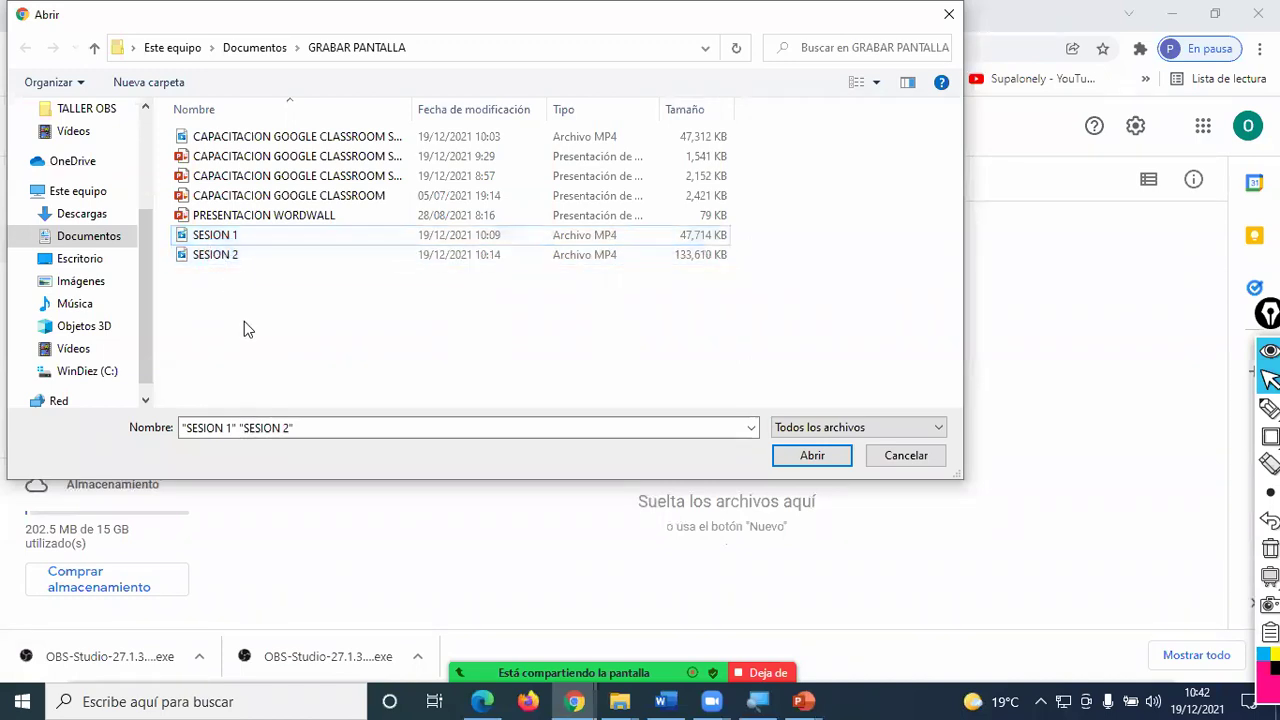
left_click_drag(220, 268, 215, 240)
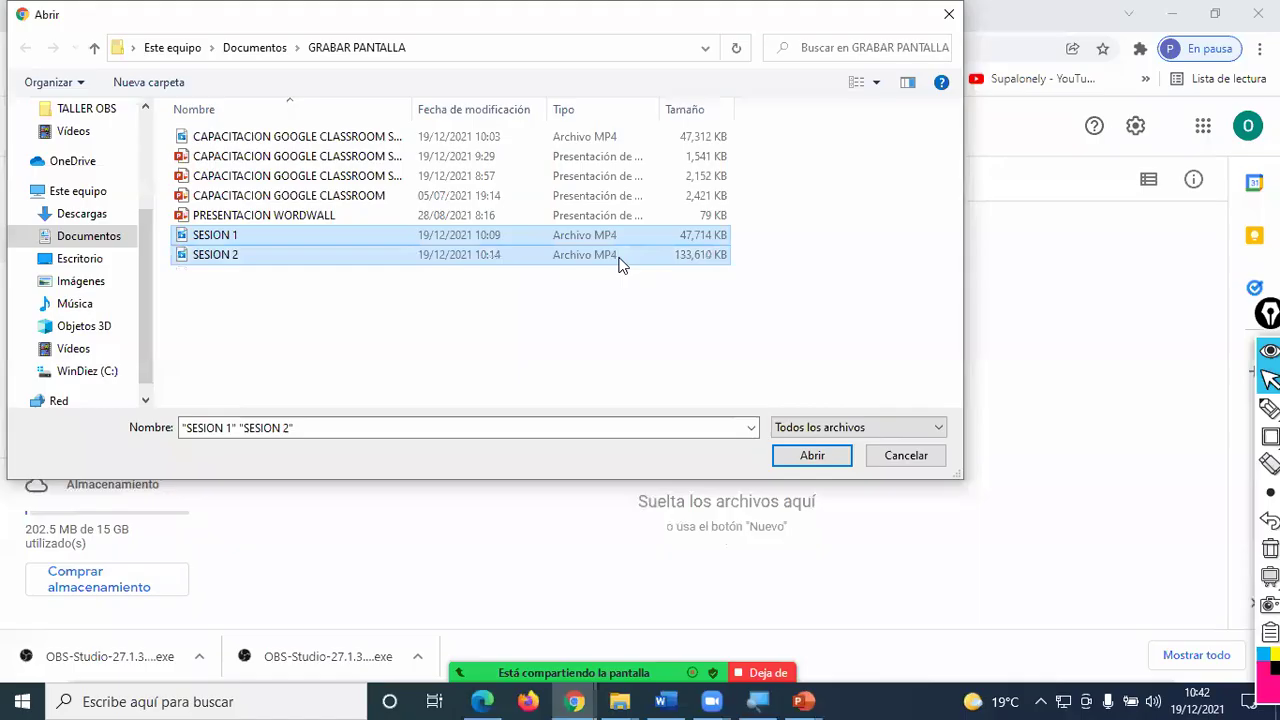
left_click(352, 344)
left_click_drag(322, 325, 230, 243)
left_click(812, 456)
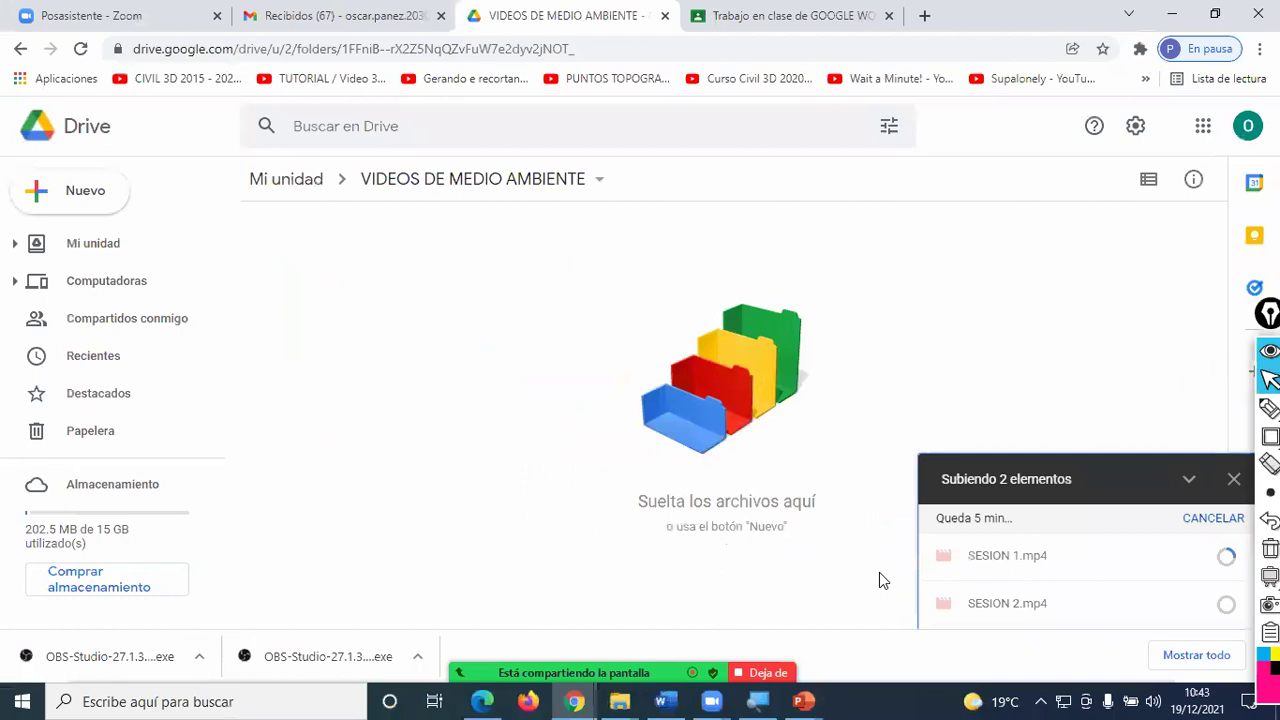
Step: Return to Mi unidad and close the upload panel while keeping the uploads running
left_click(290, 182)
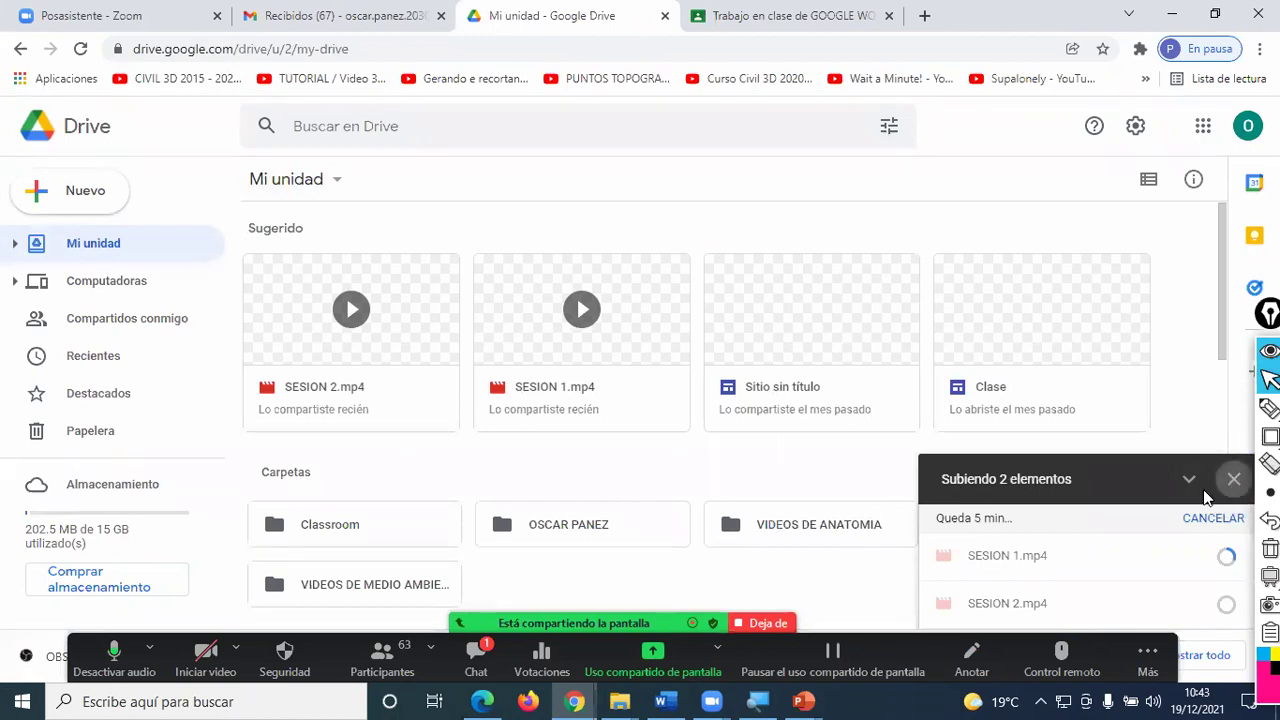
left_click(1233, 479)
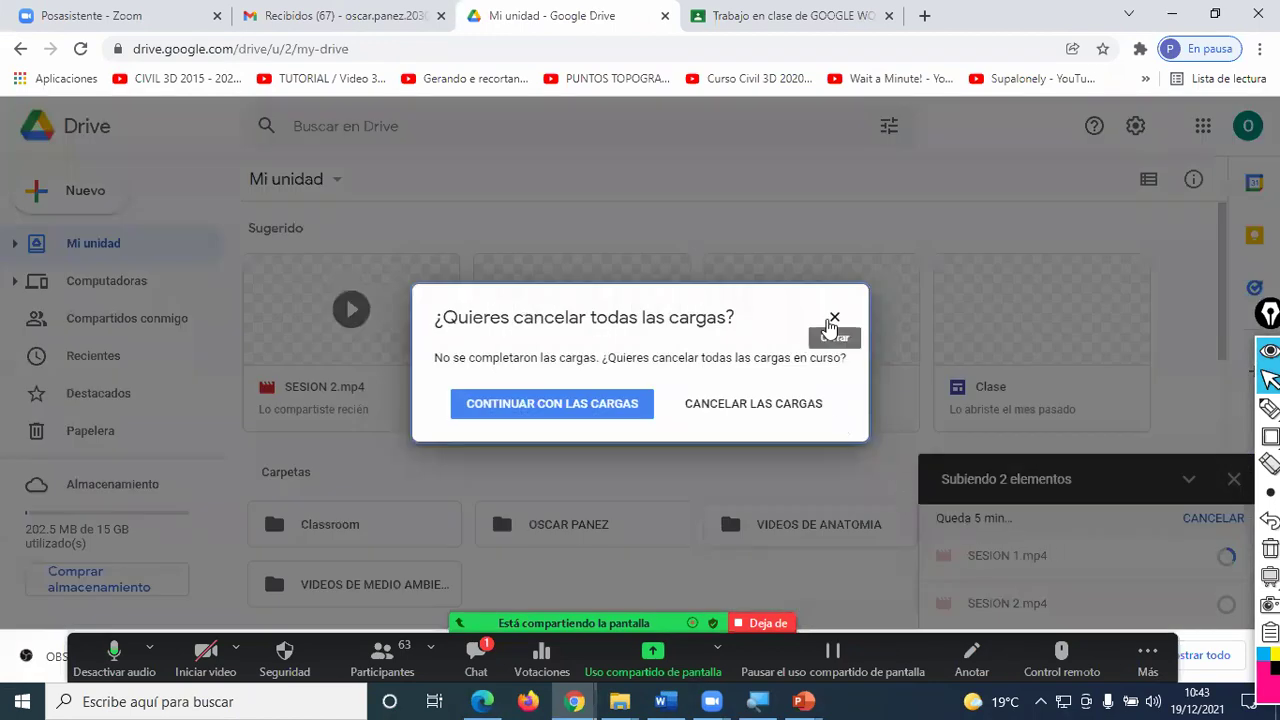
left_click(833, 320)
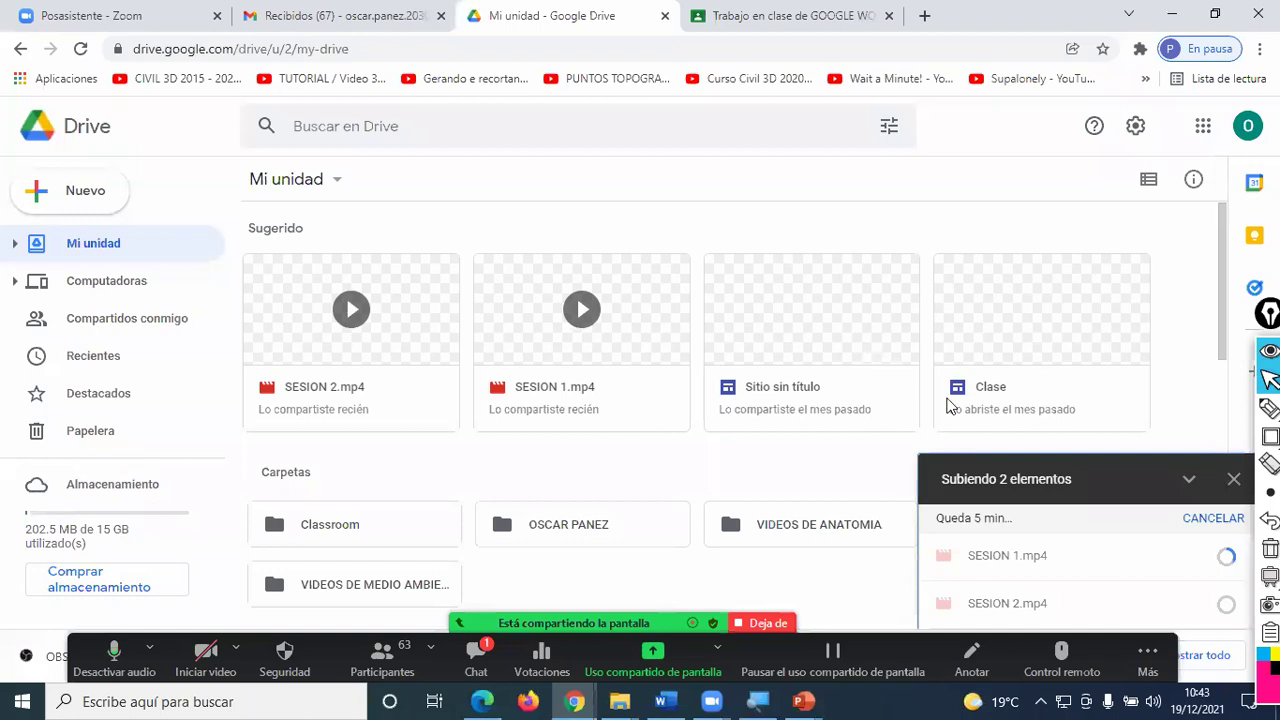
Step: Open the VIDEOS DE GOOGLE WORKSPACE folder showing SESION 1.mp4 and SESION 2.mp4
scroll(950, 405, "down", 2)
double_click(1037, 352)
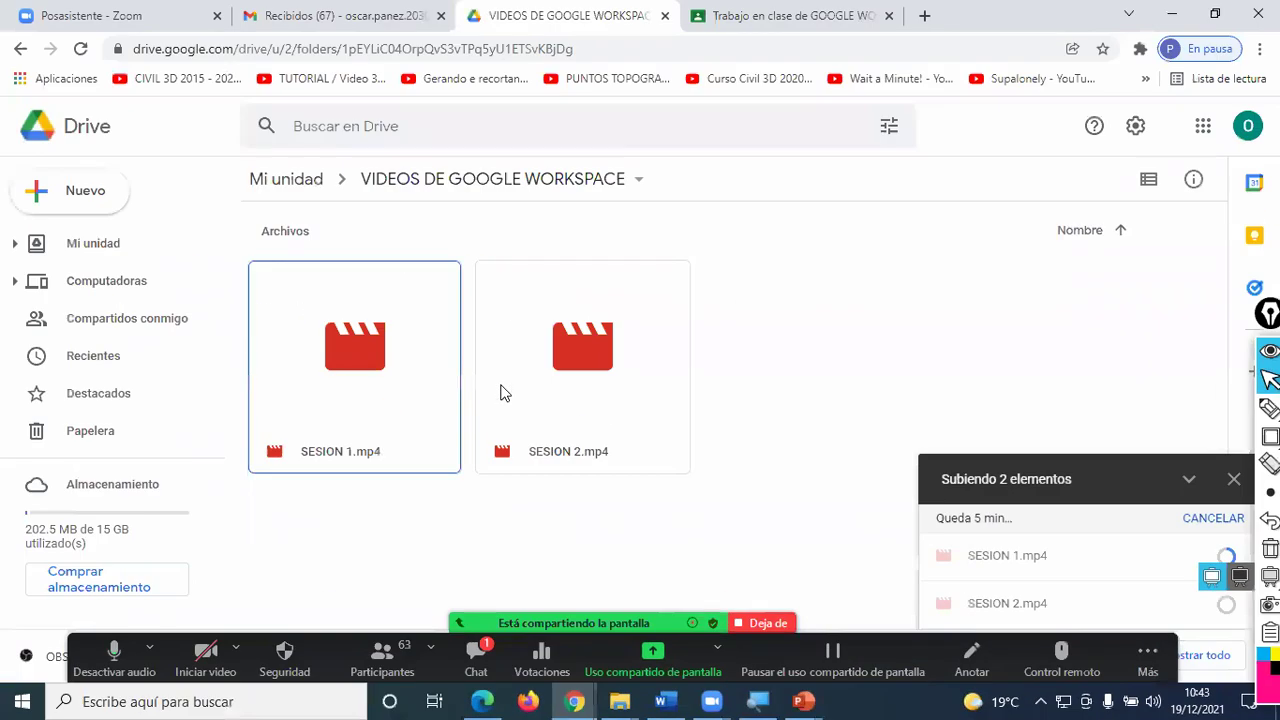
left_click(744, 383)
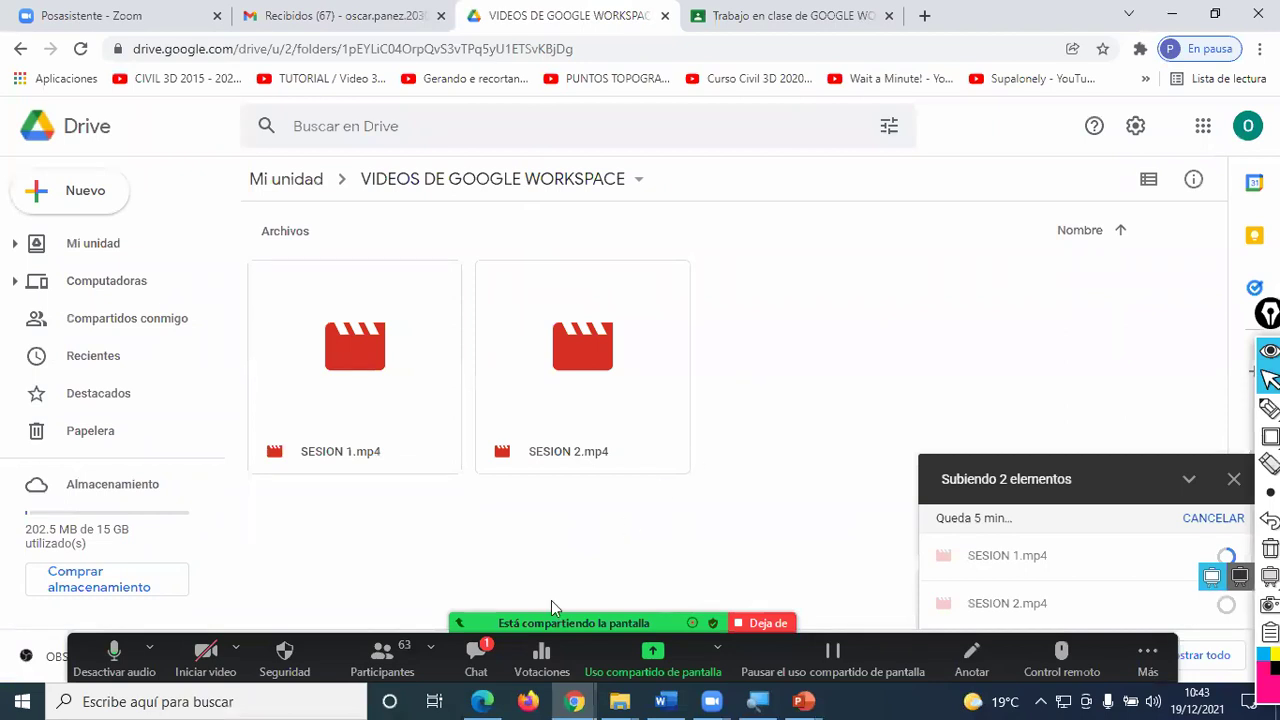
key("alt+h")
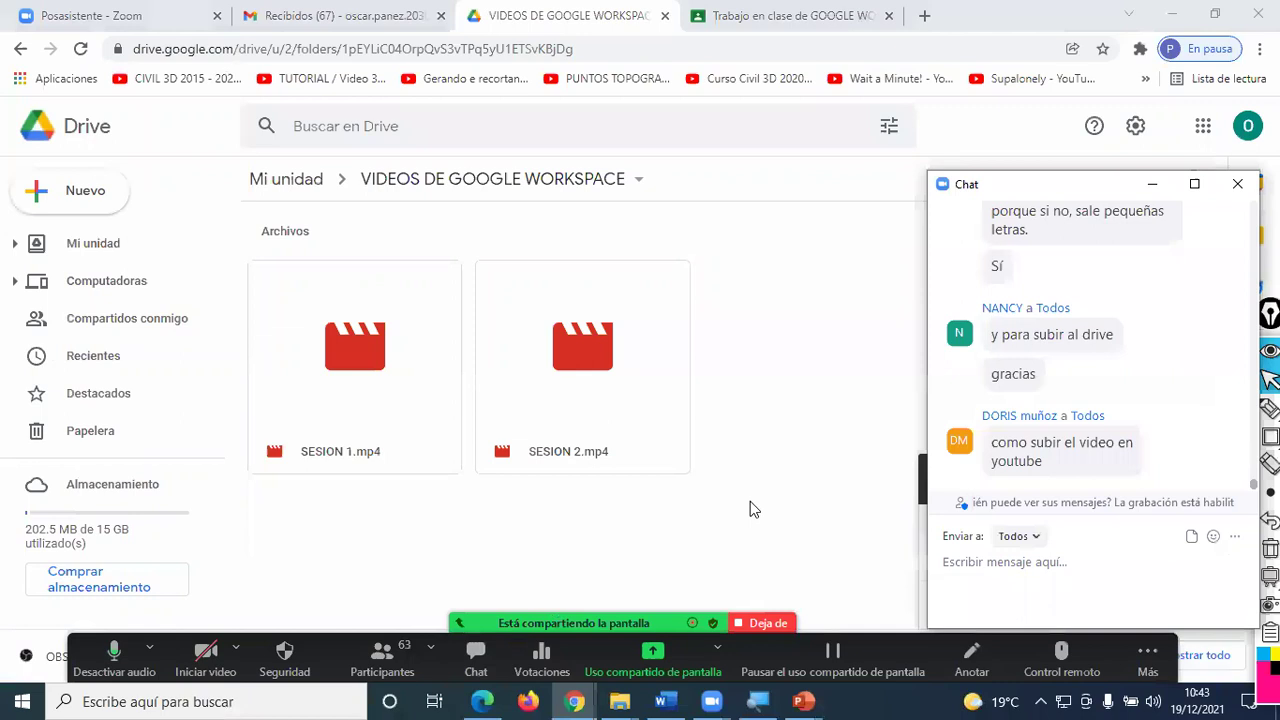
key("alt+h")
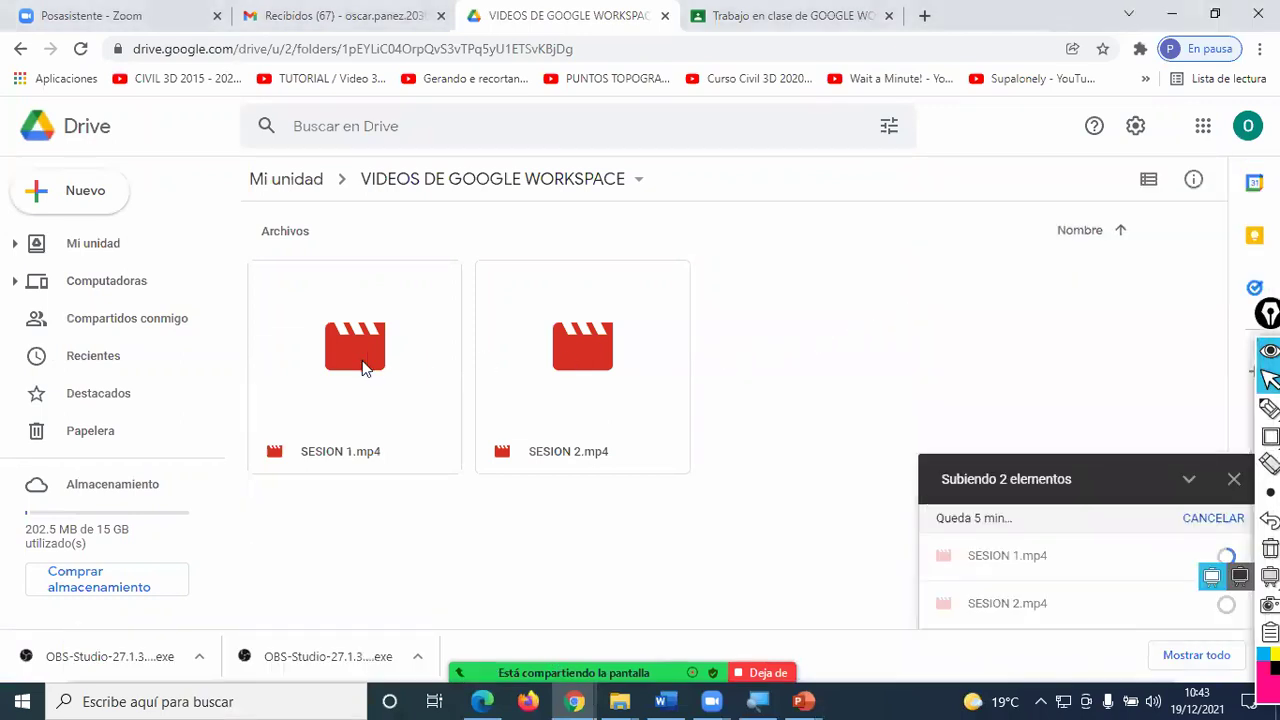
Step: Get SESION 1.mp4's link via Obtener vínculo, keep 'Cualquier persona que tenga el vínculo' access, and copy it
right_click(368, 368)
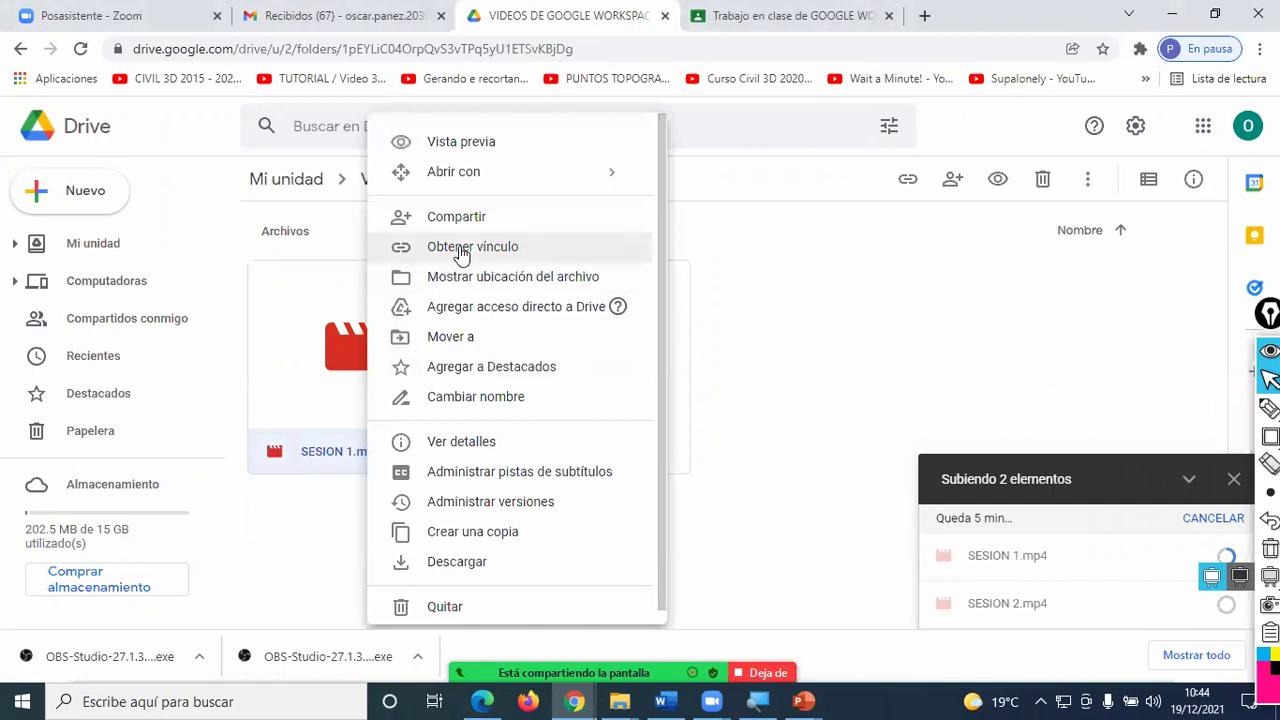
left_click(787, 359)
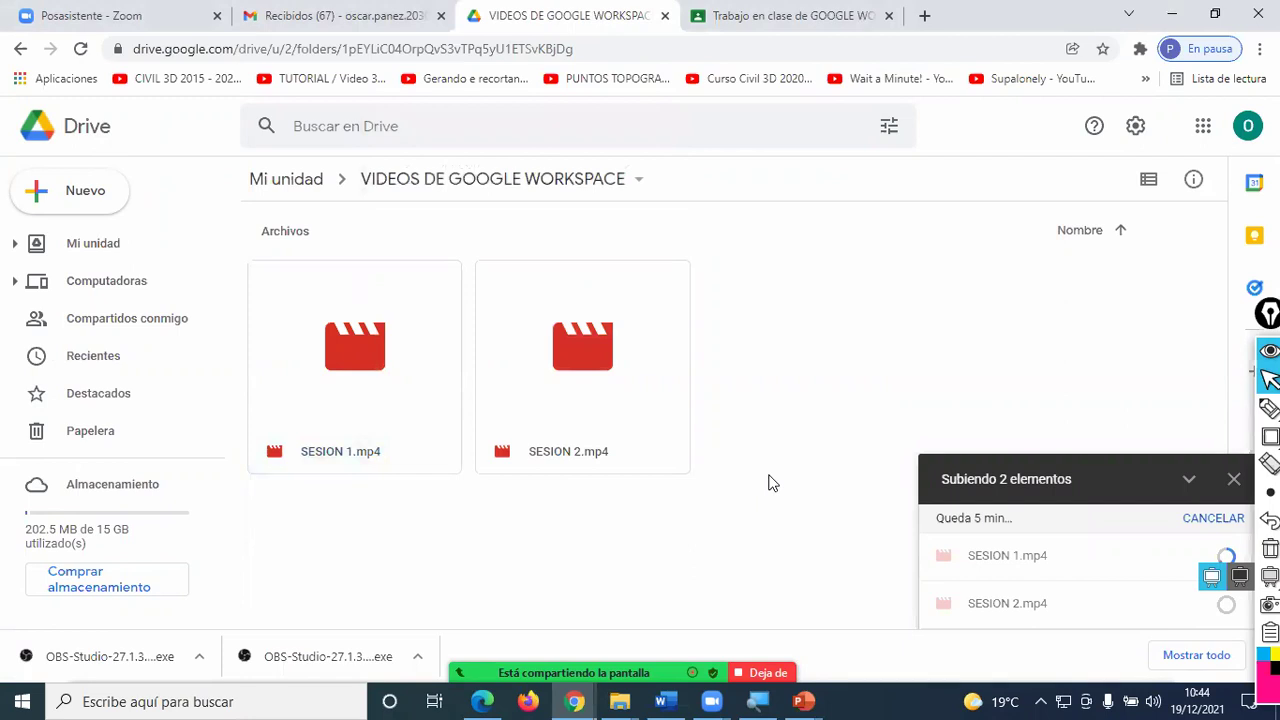
right_click(349, 372)
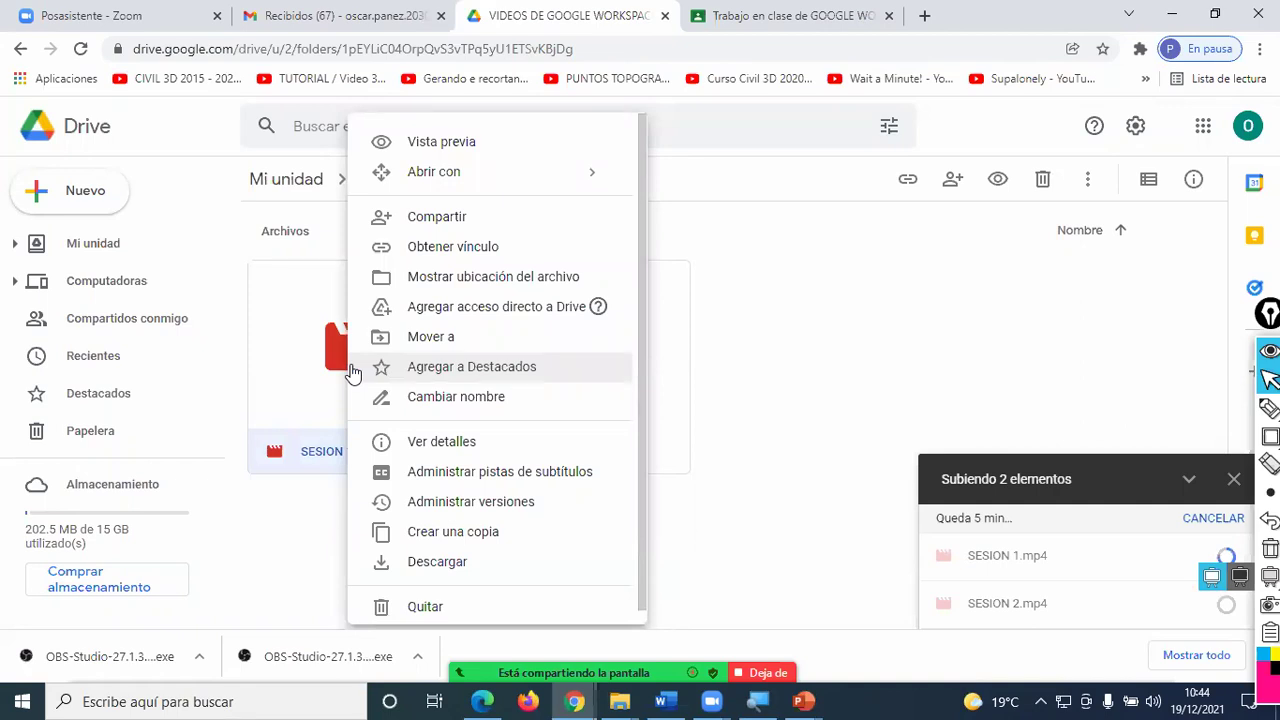
left_click(467, 248)
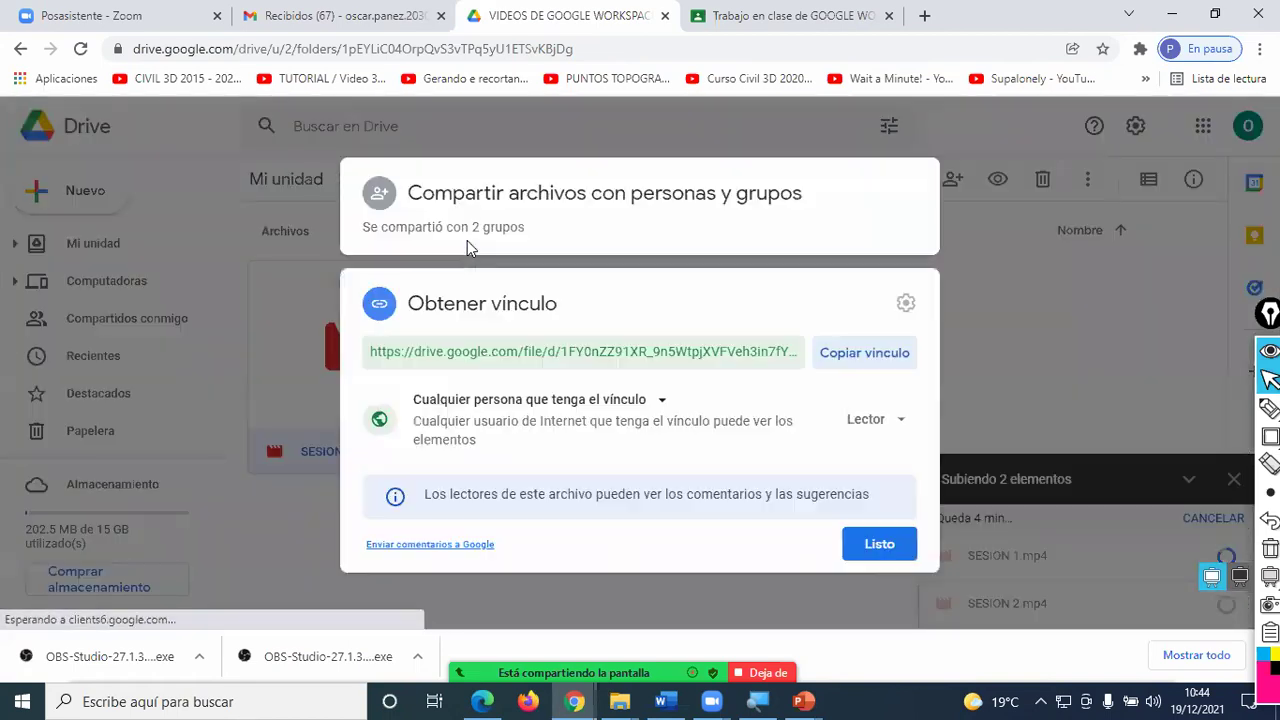
left_click(565, 402)
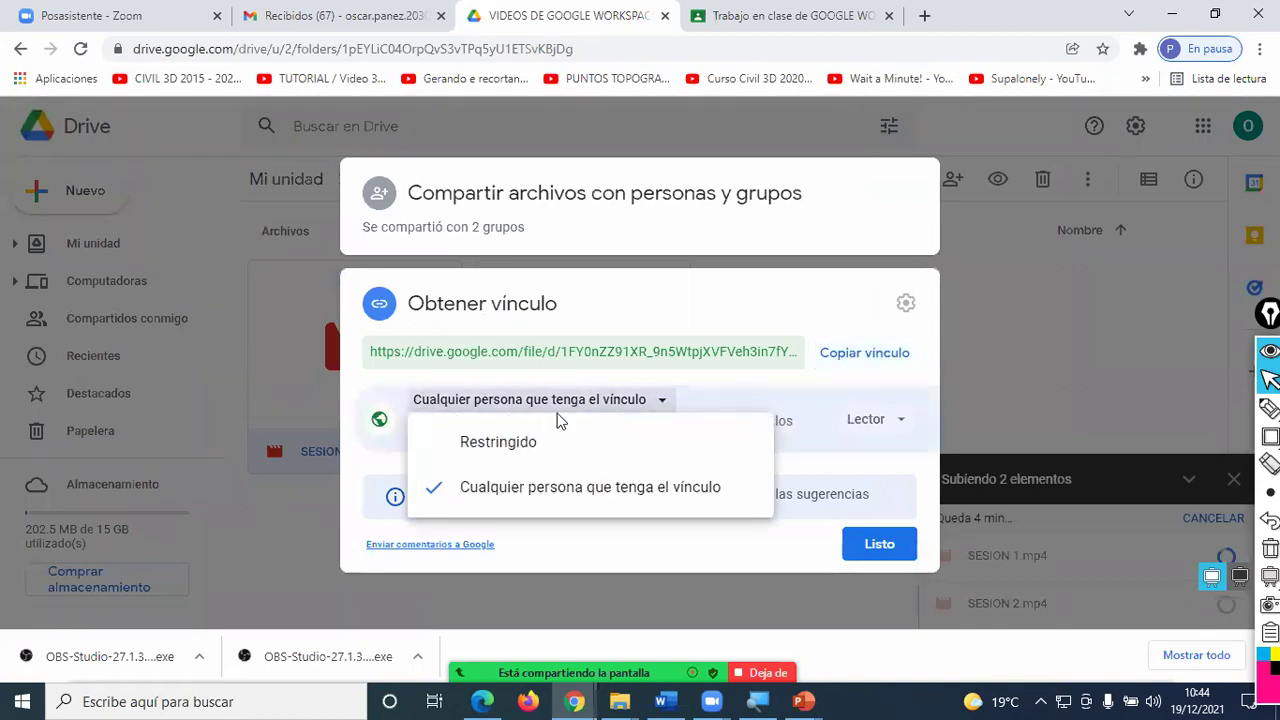
left_click(566, 490)
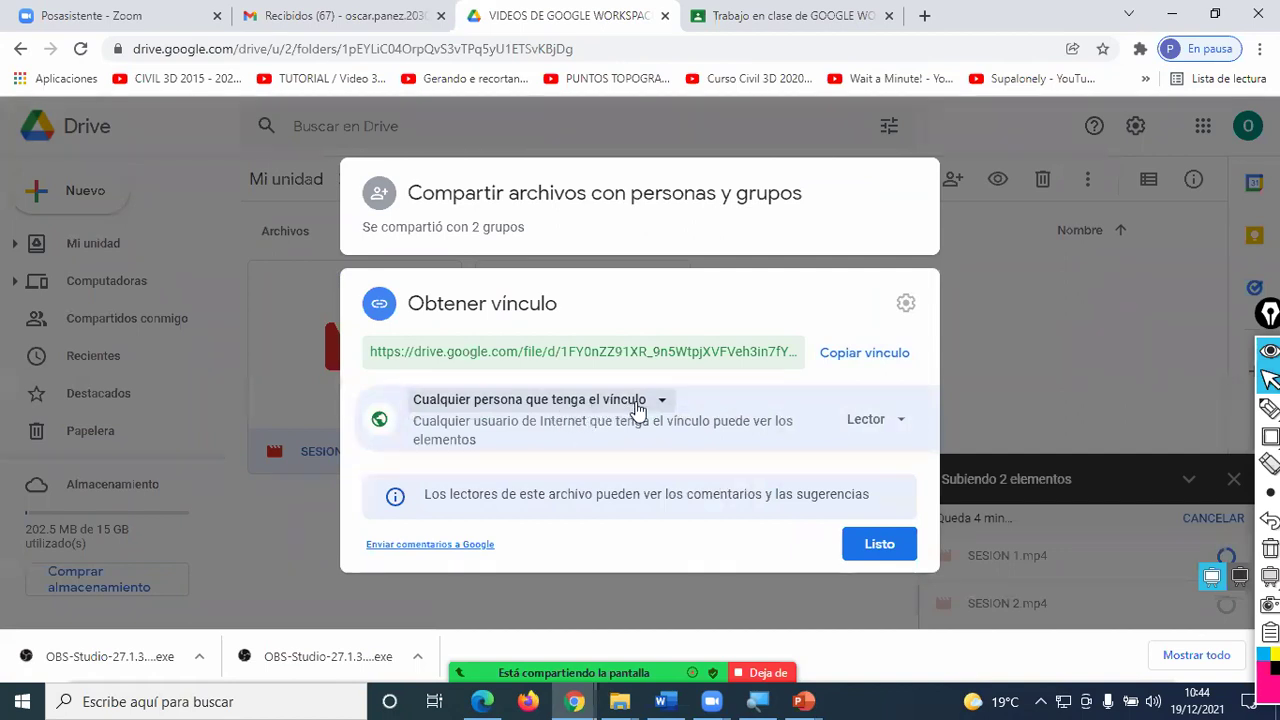
left_click(880, 360)
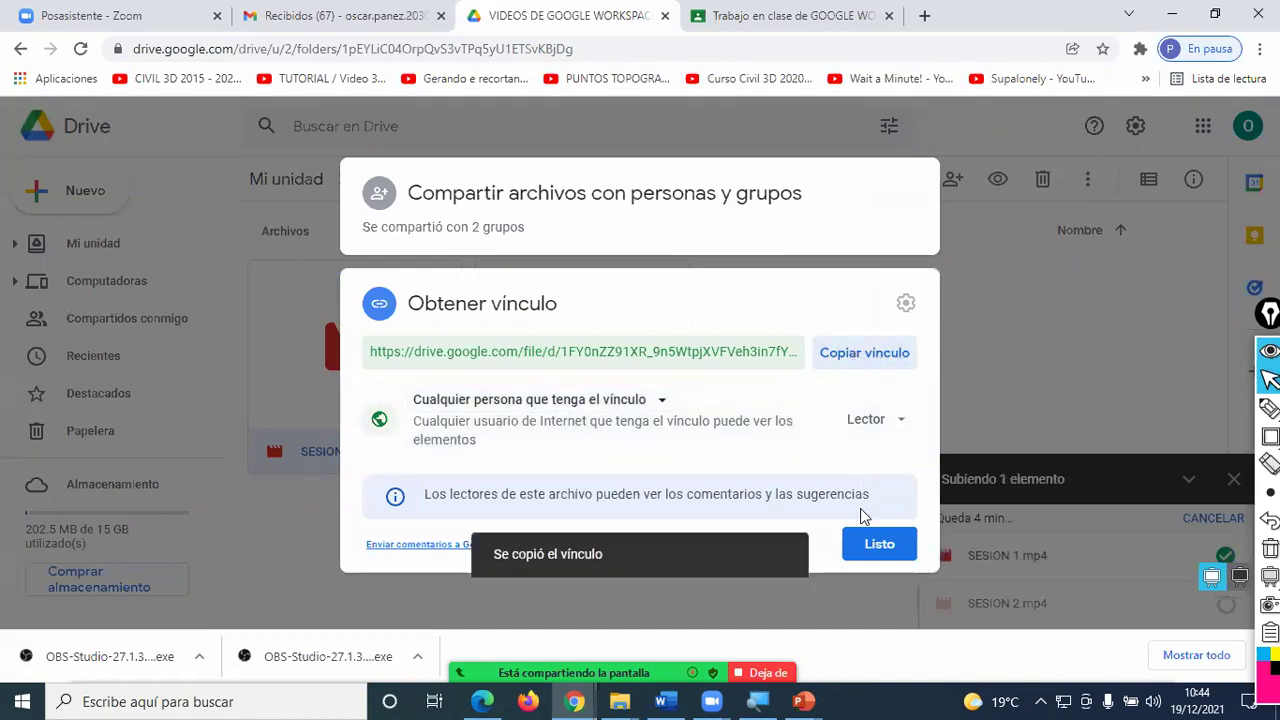
left_click(876, 548)
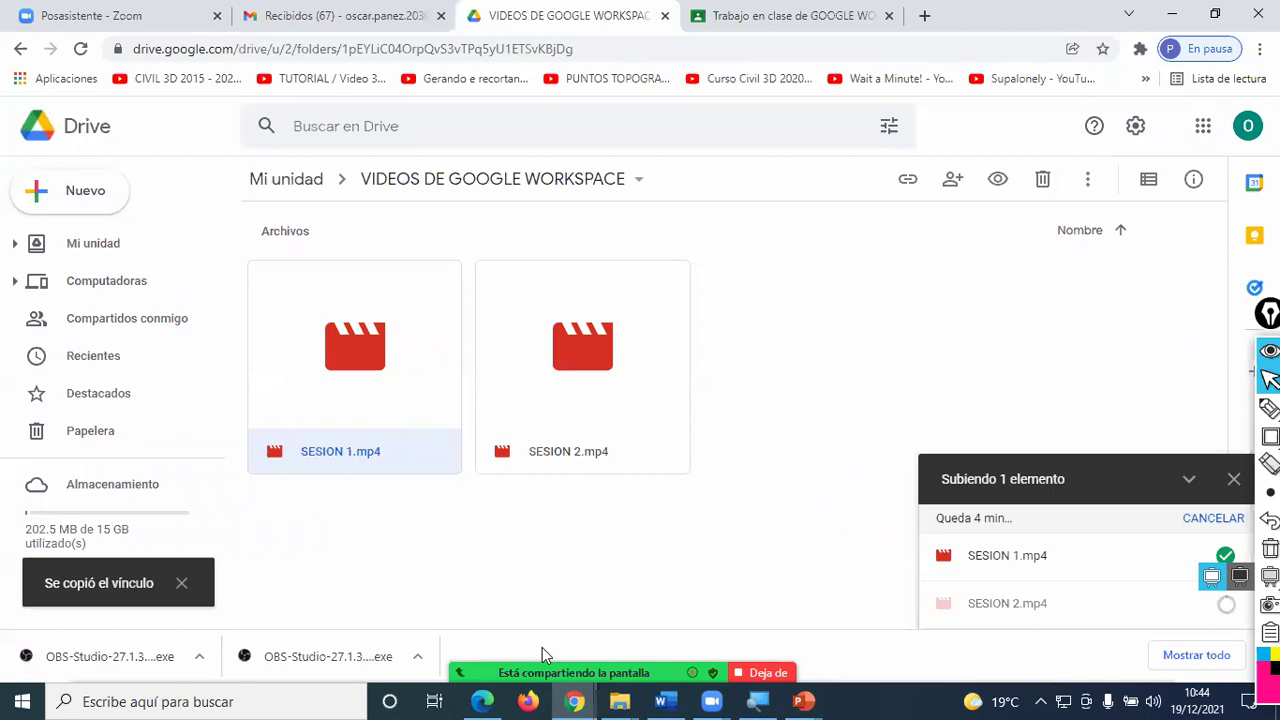
Step: Paste the copied SESION 1.mp4 Drive link into the Zoom chat and send it to everyone
key("alt+h")
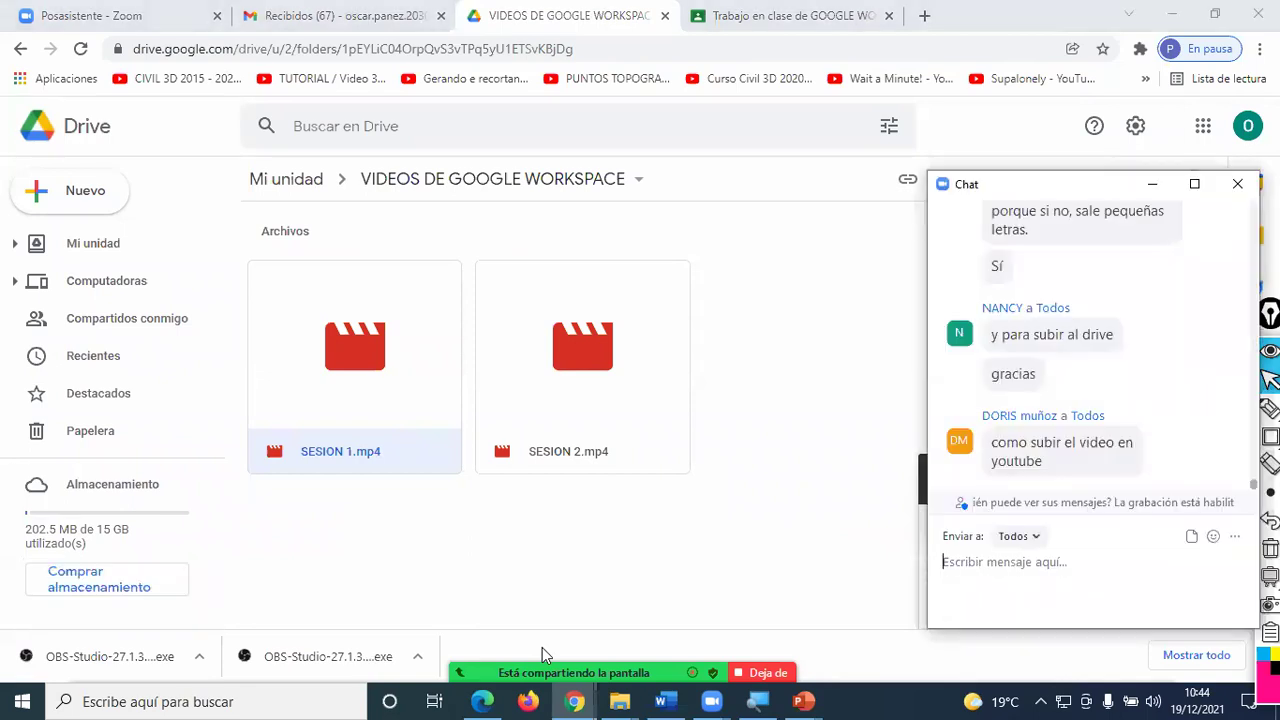
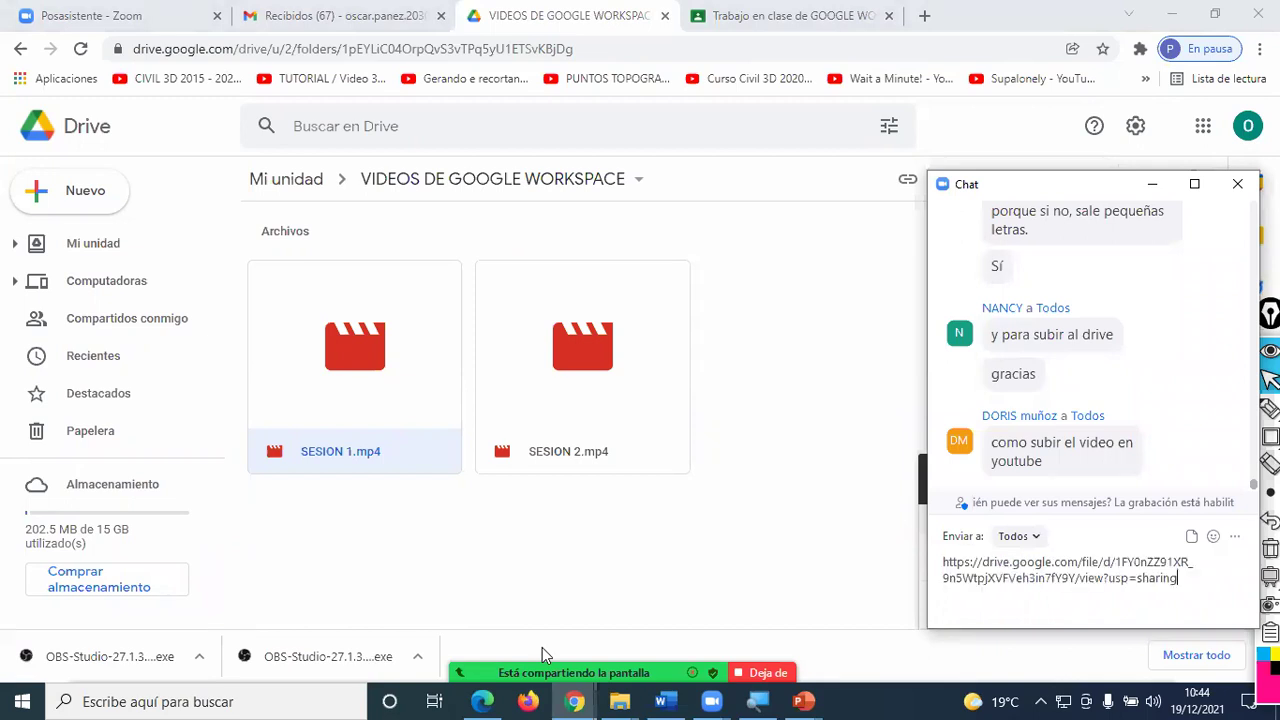
key("Return")
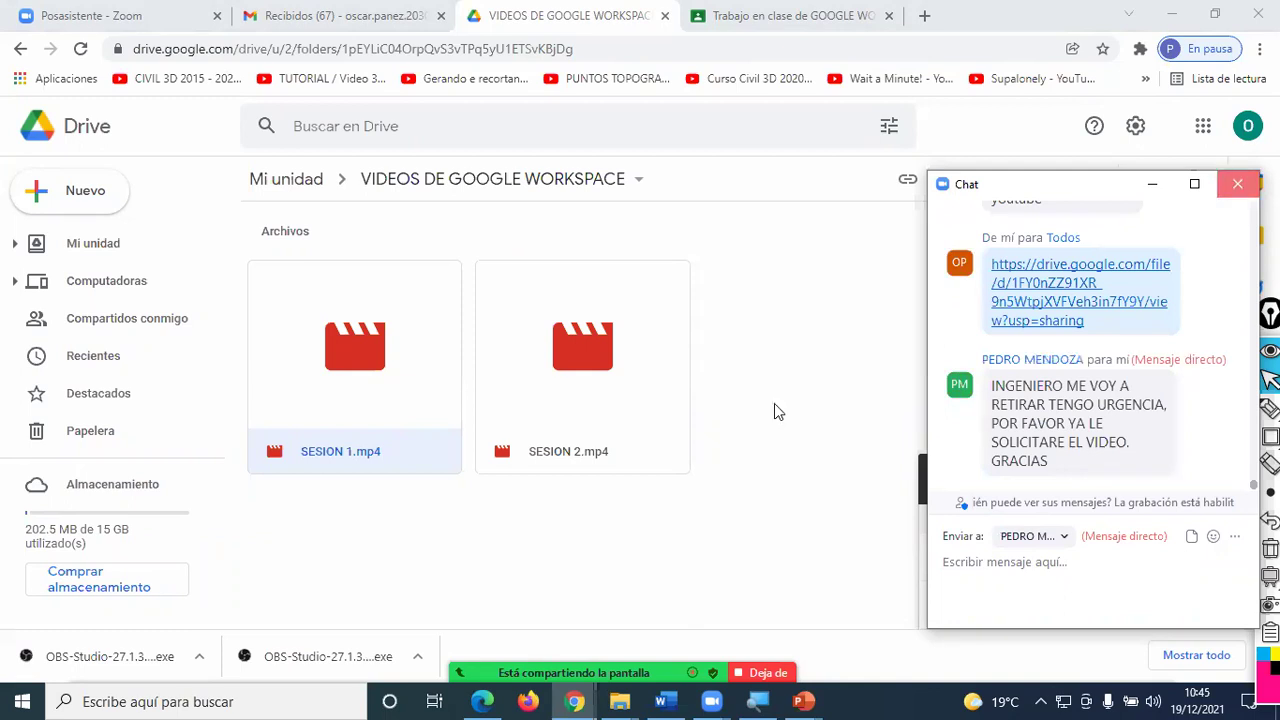
key("alt+F4")
key("alt+h")
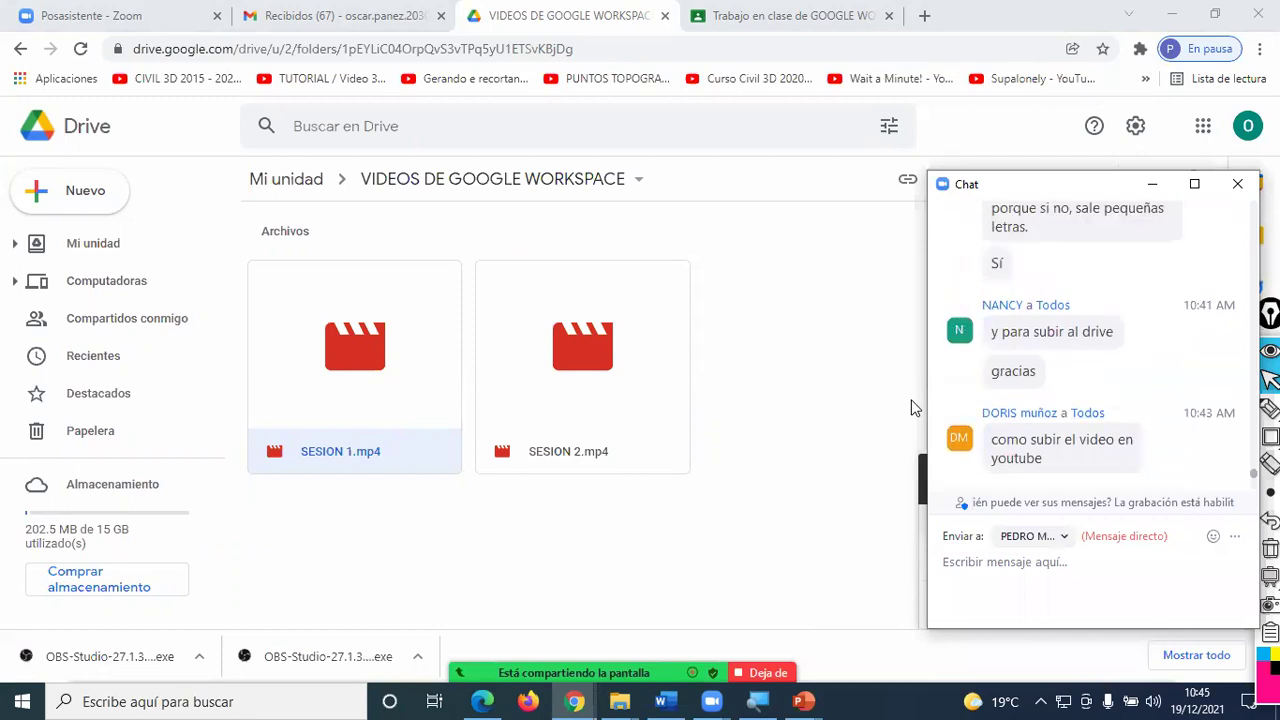
left_click(822, 390)
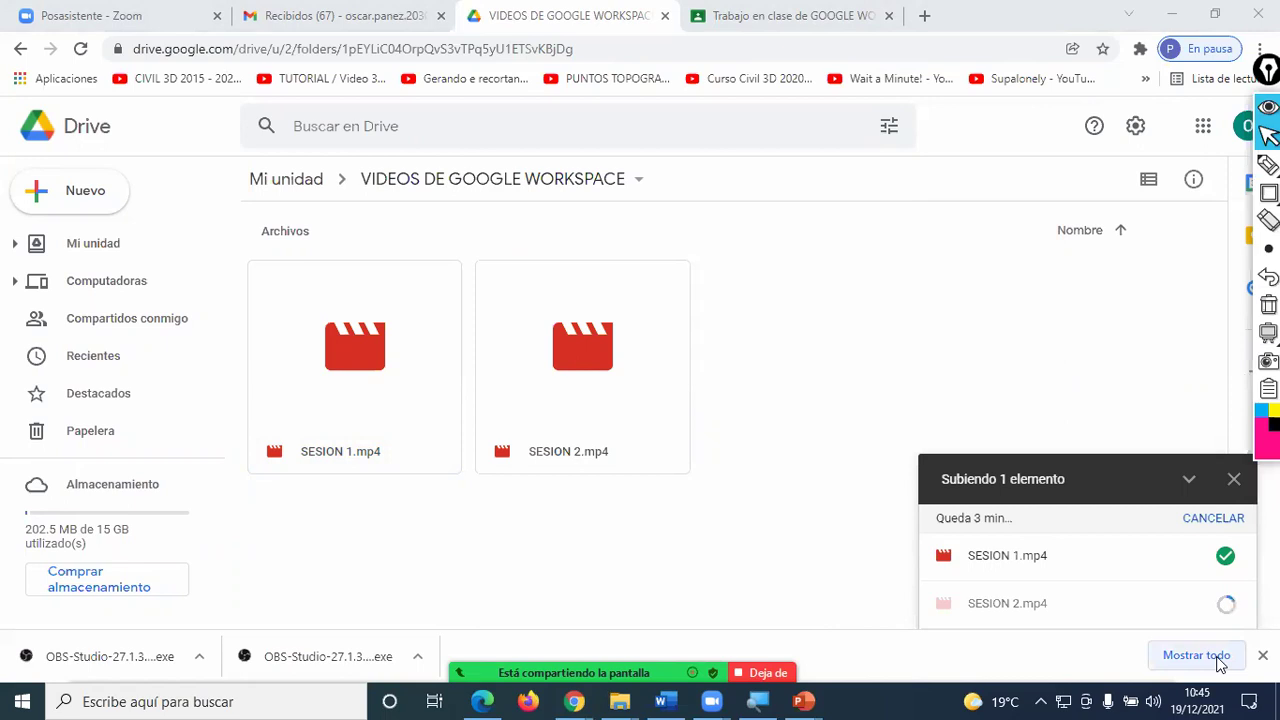
Step: Copy SESION 2.mp4's link with 'Cualquier persona que tenga el vínculo' access
left_click(685, 402)
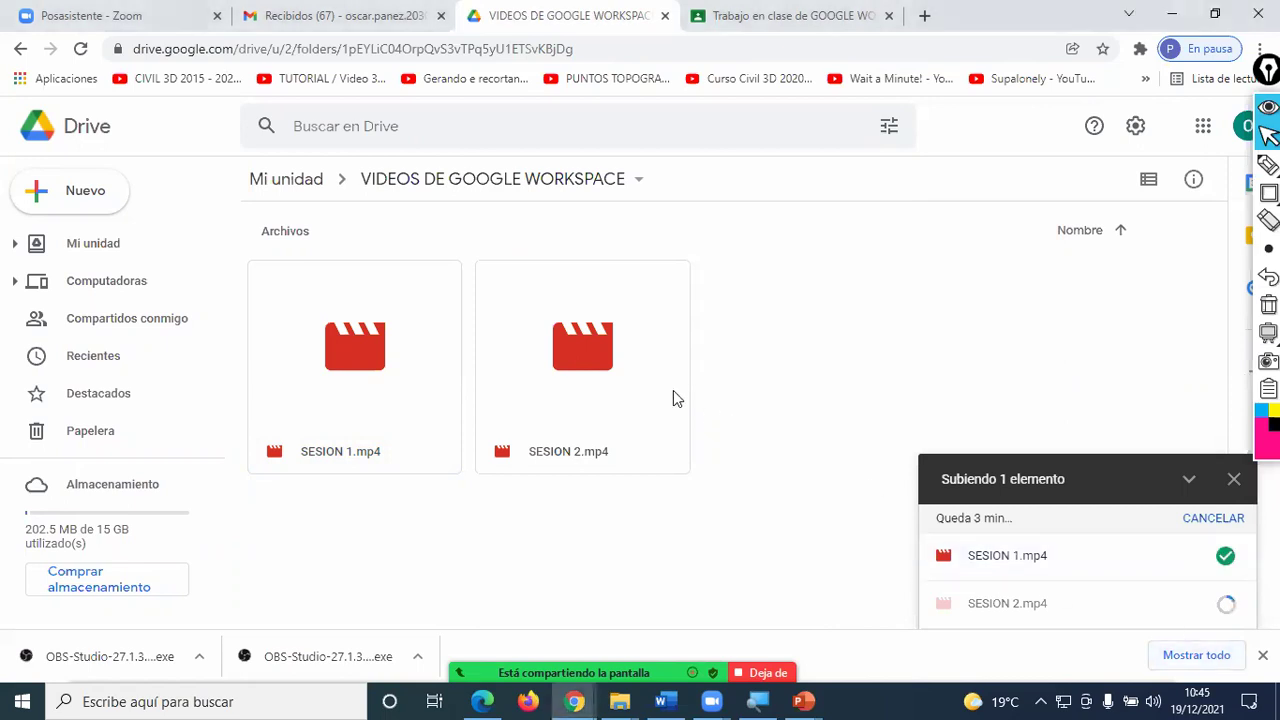
right_click(588, 366)
left_click(676, 254)
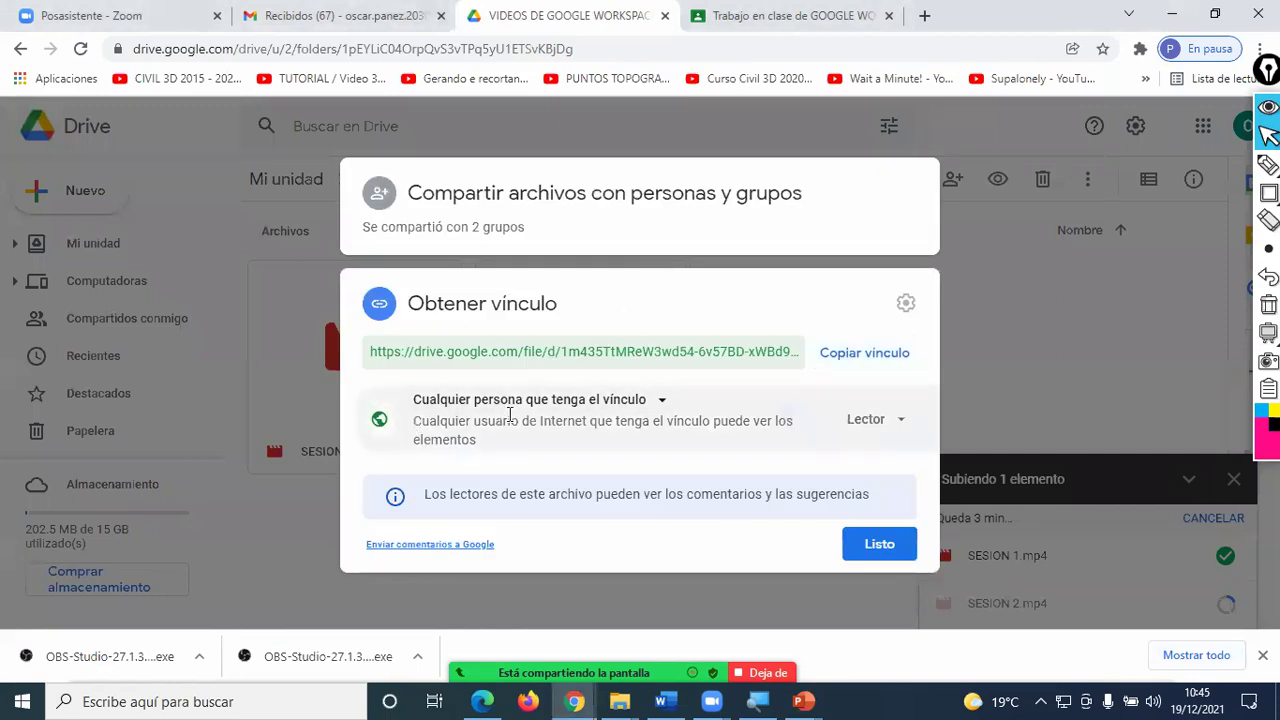
left_click(523, 405)
left_click(517, 494)
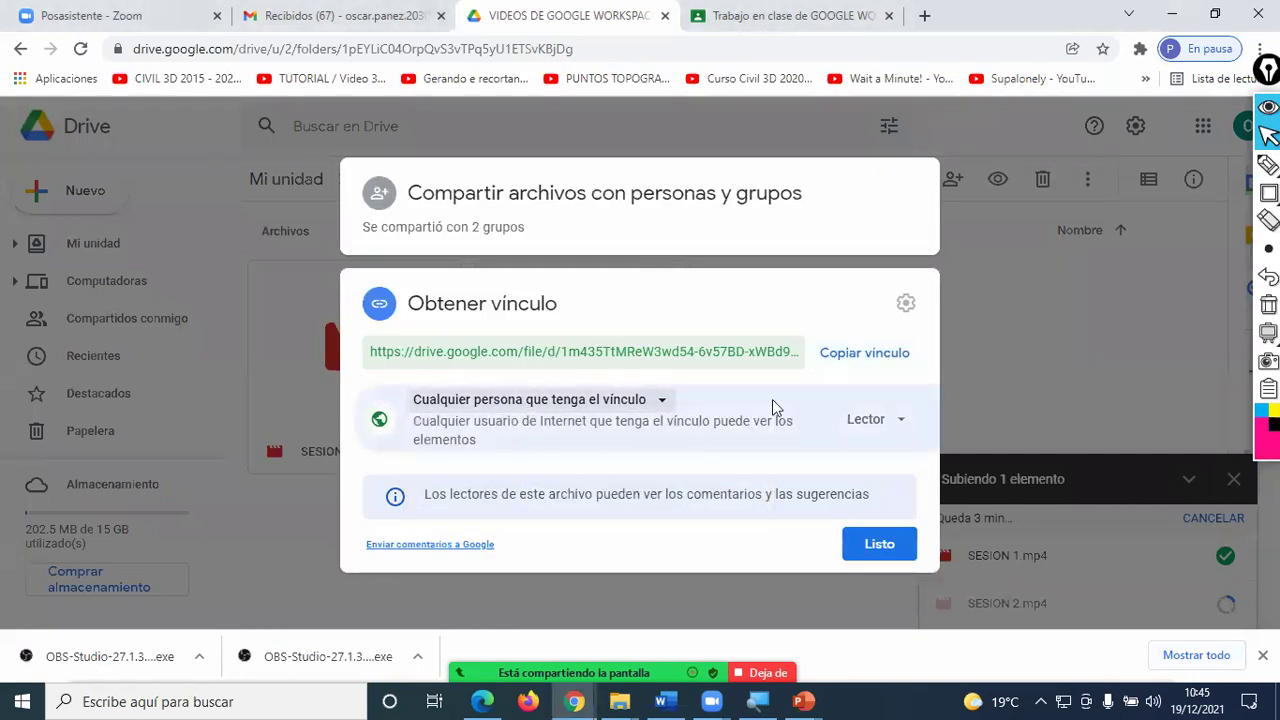
left_click(870, 357)
left_click(872, 540)
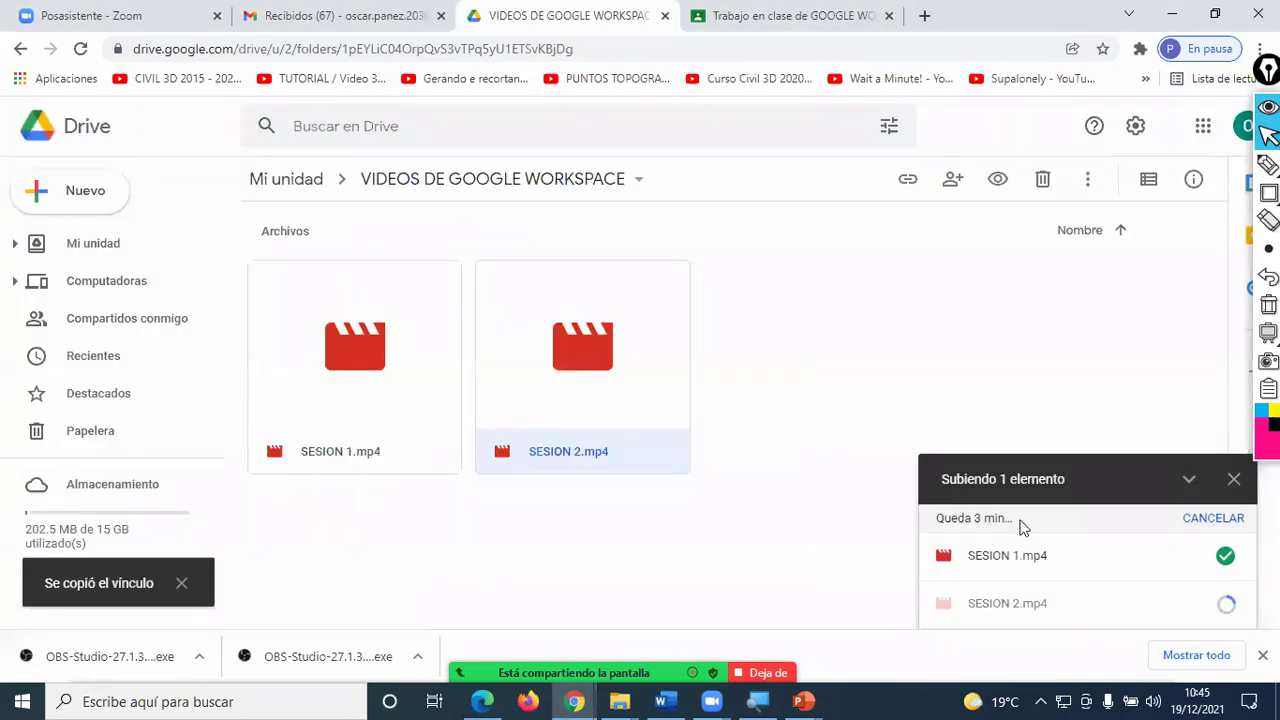
Step: Send 'SESION N° 2' followed by the pasted SESION 2.mp4 link in the meeting chat
key("alt+Tab")
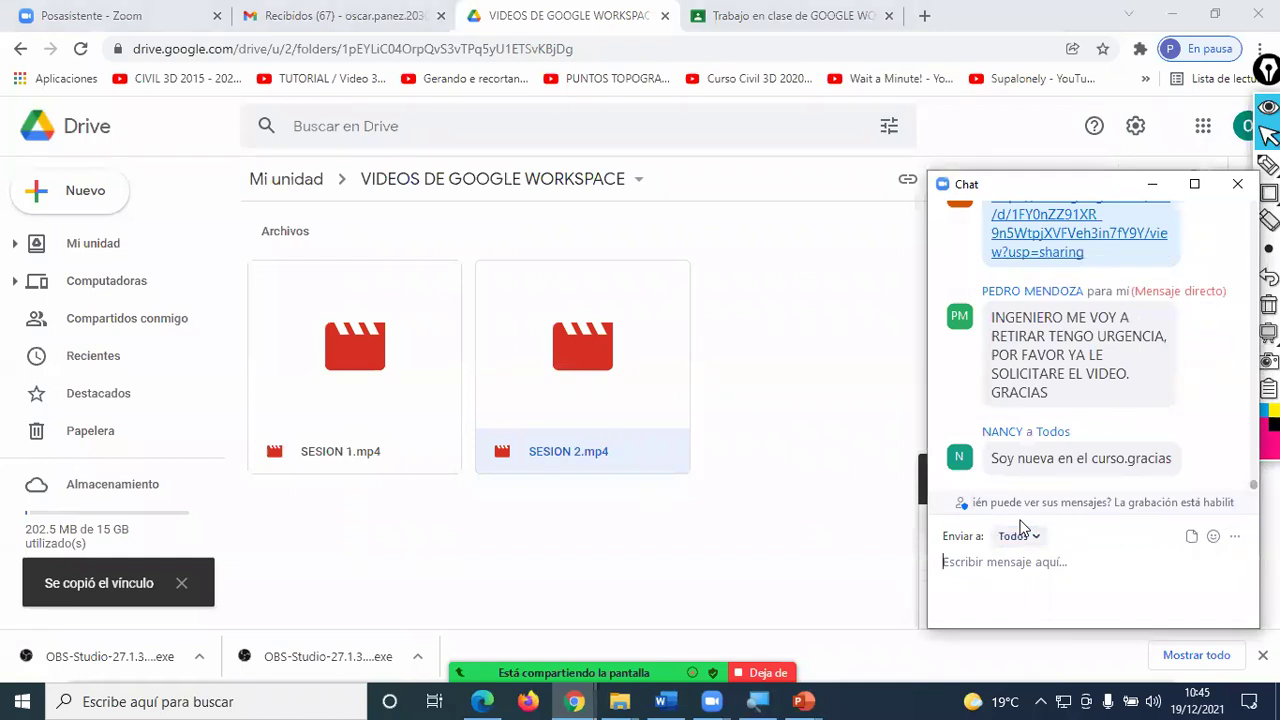
type("SESION")
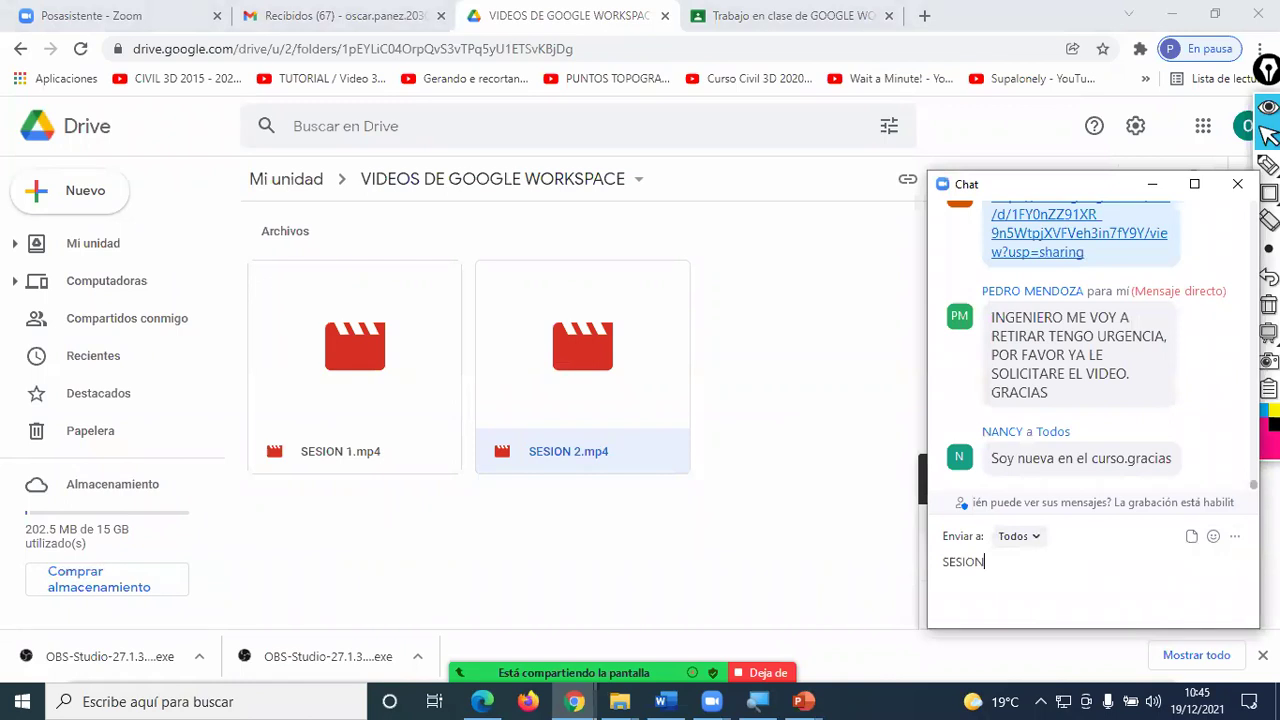
type(" N° 2")
key("Return")
key("ctrl+v")
key("Return")
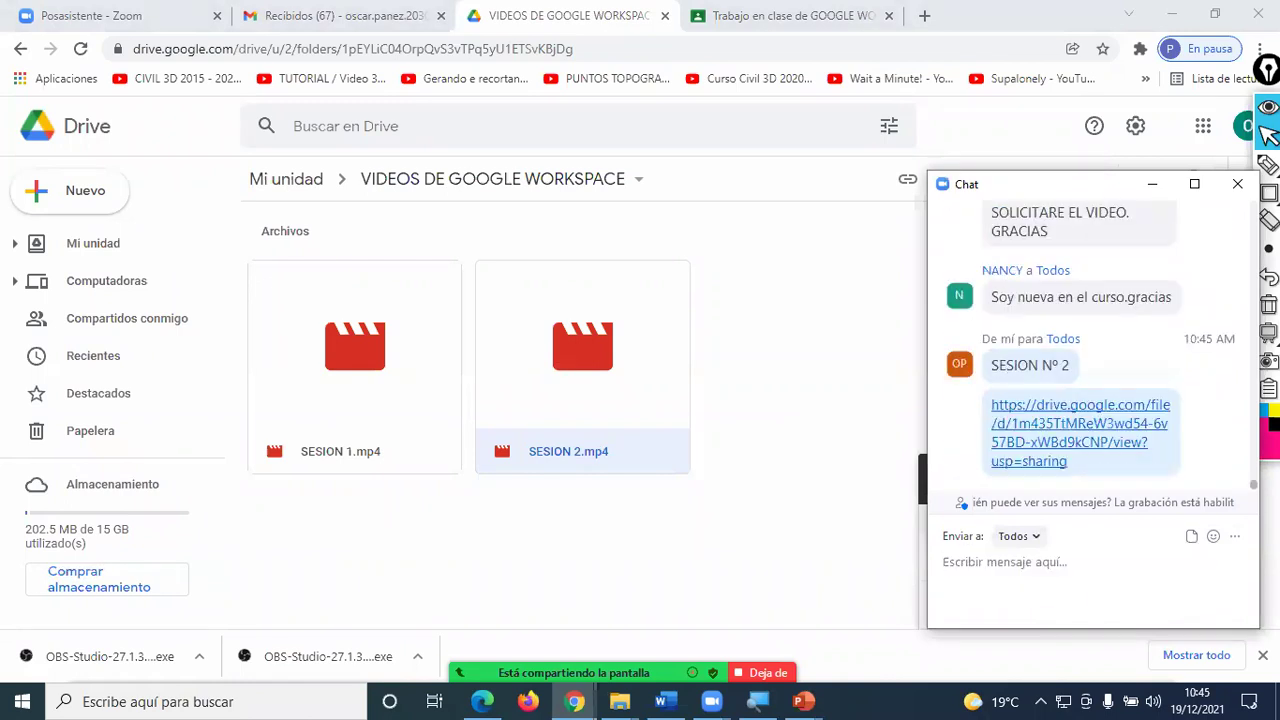
left_click(836, 557)
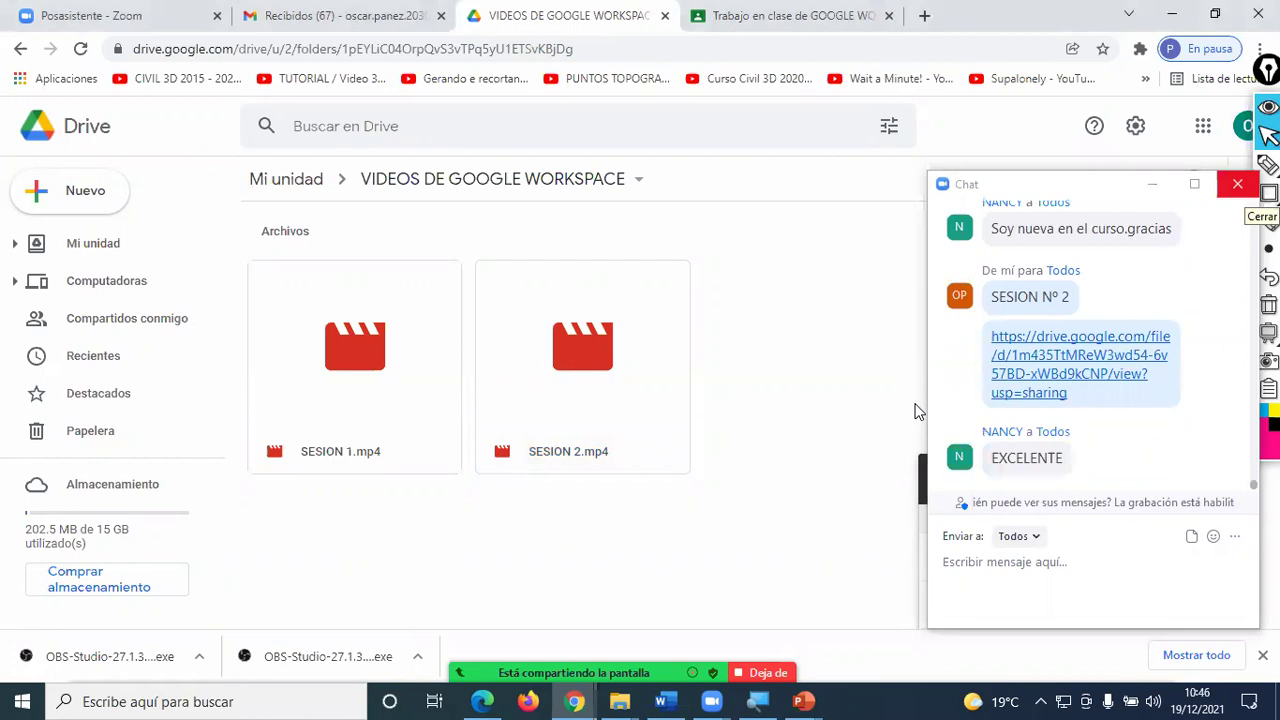
left_click(914, 410)
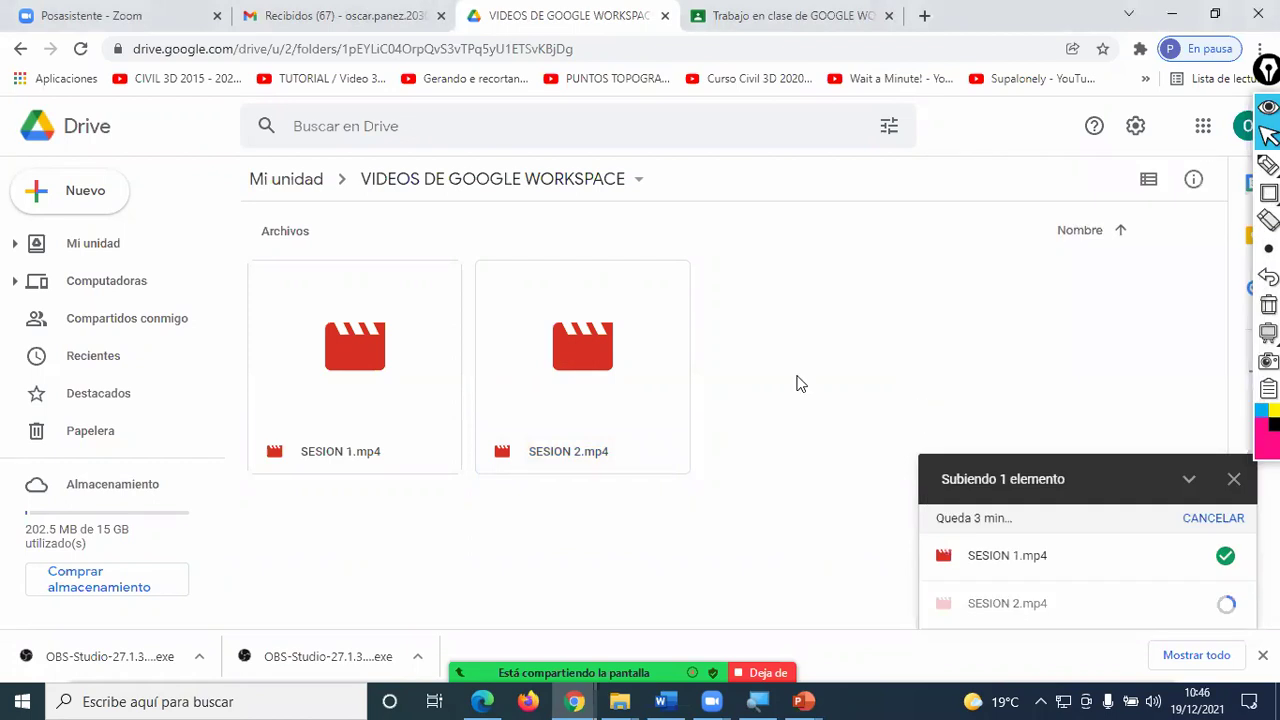
Step: On Classroom's Trabajo en clase page, open the SESION 2.mp4 attachment from the SESIÓN Nº 2 post, then close it
left_click(762, 18)
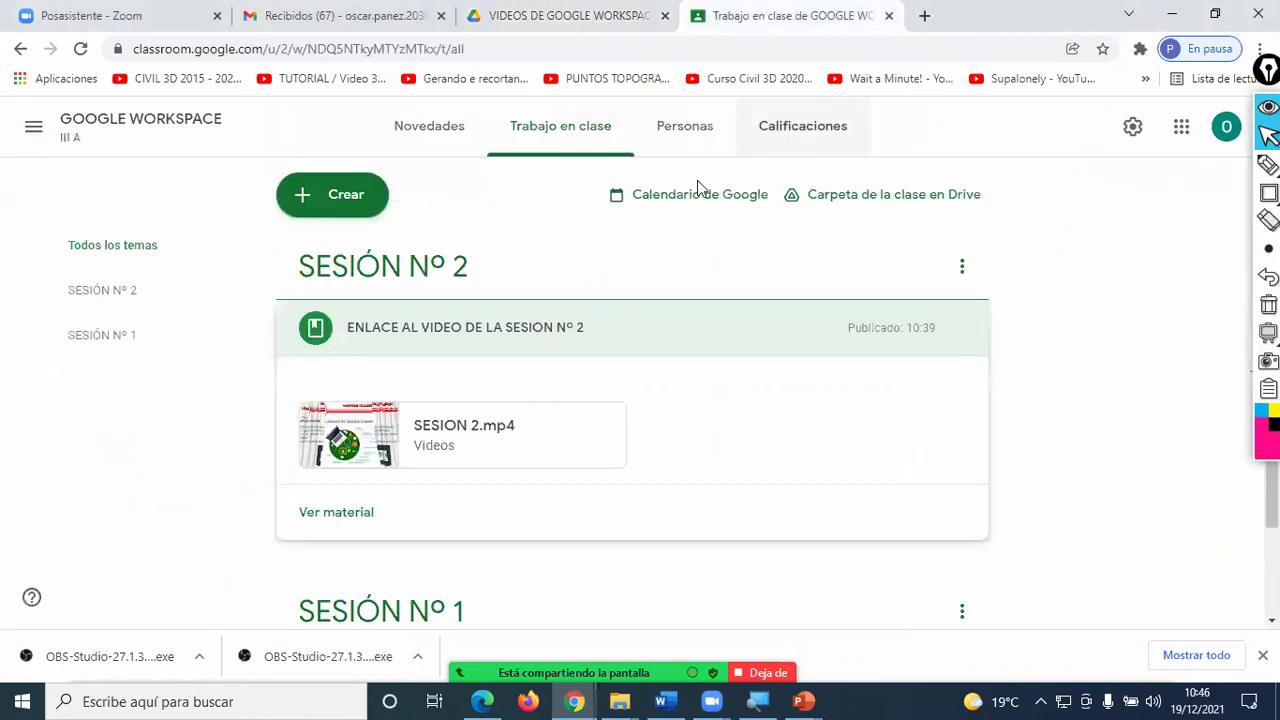
left_click(452, 345)
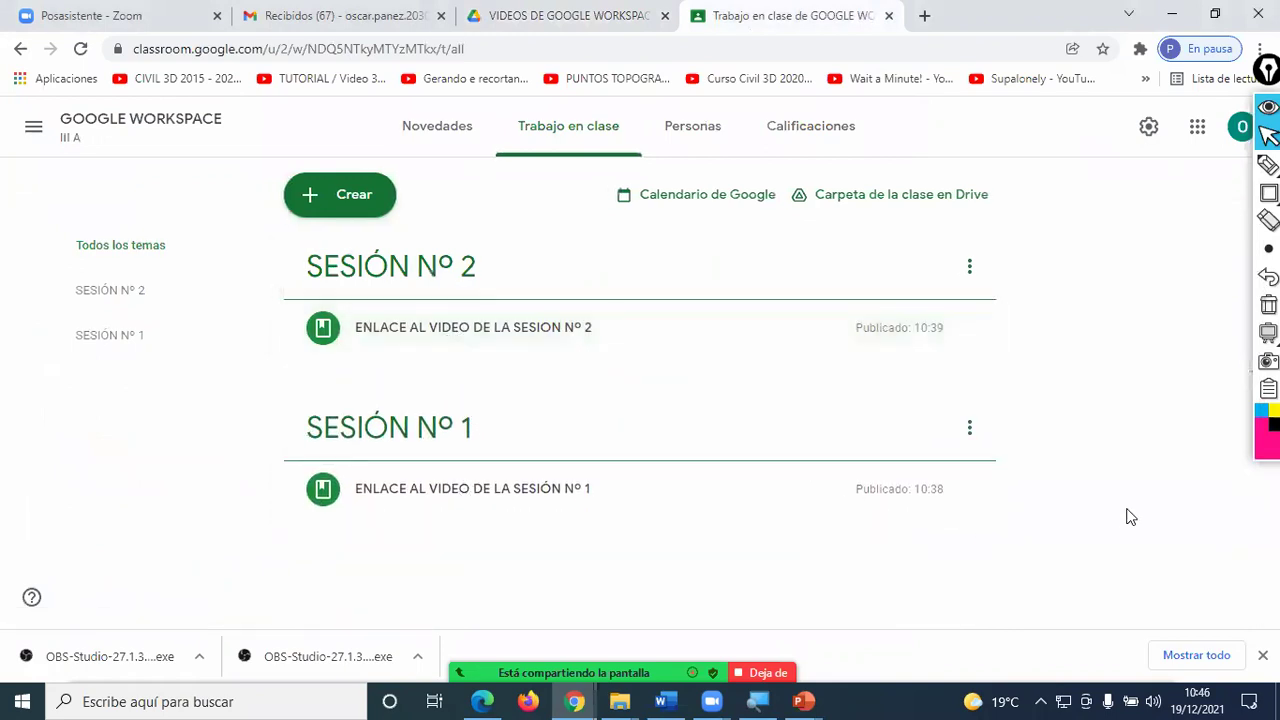
left_click(458, 498)
left_click(465, 345)
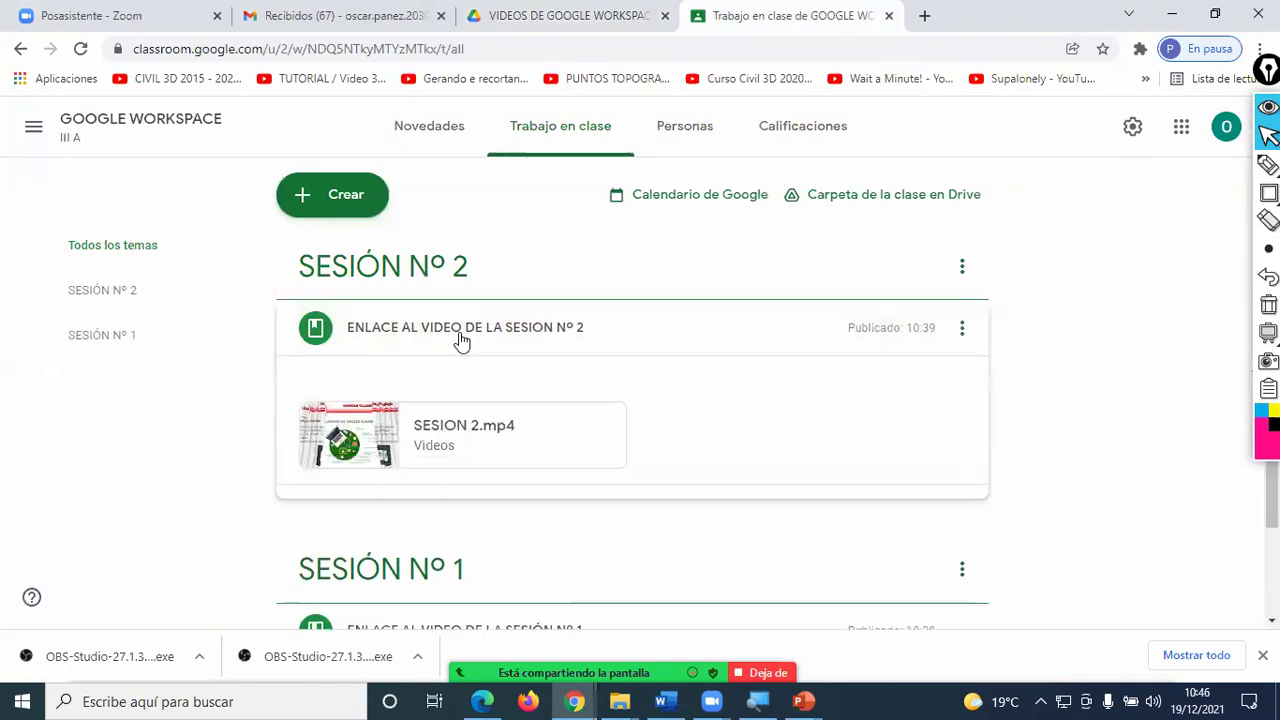
left_click(390, 440)
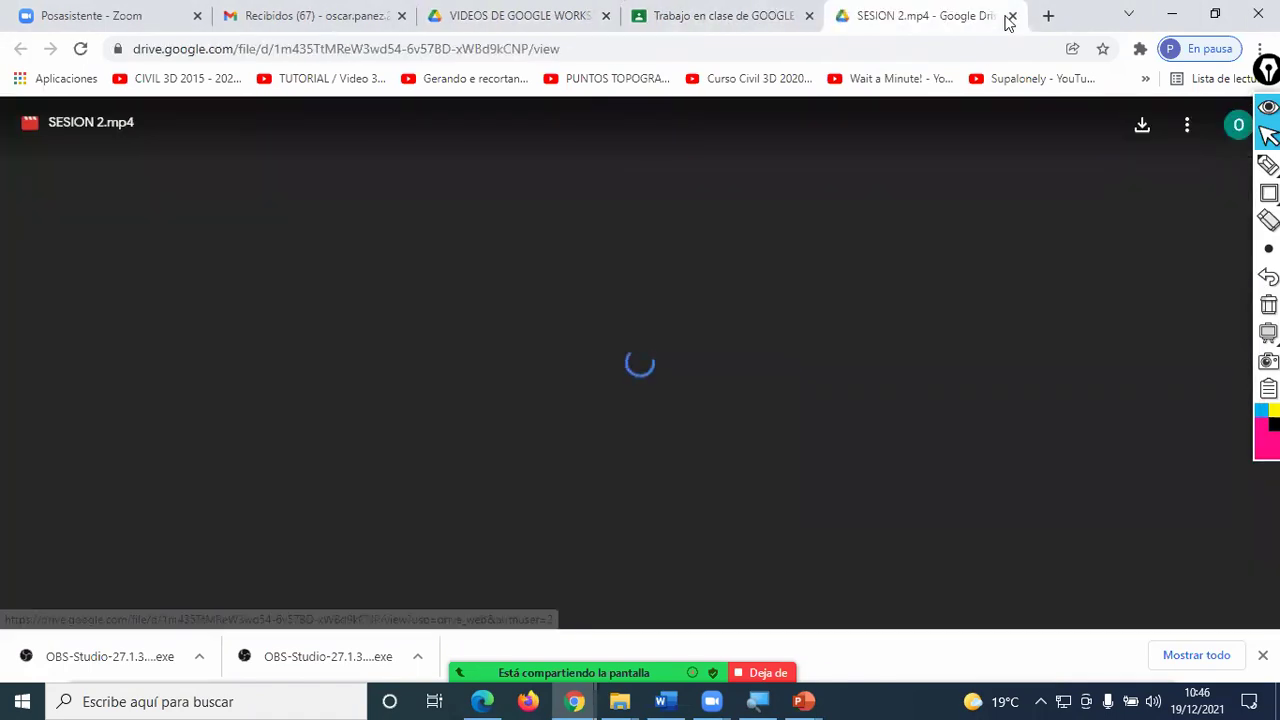
left_click(1012, 15)
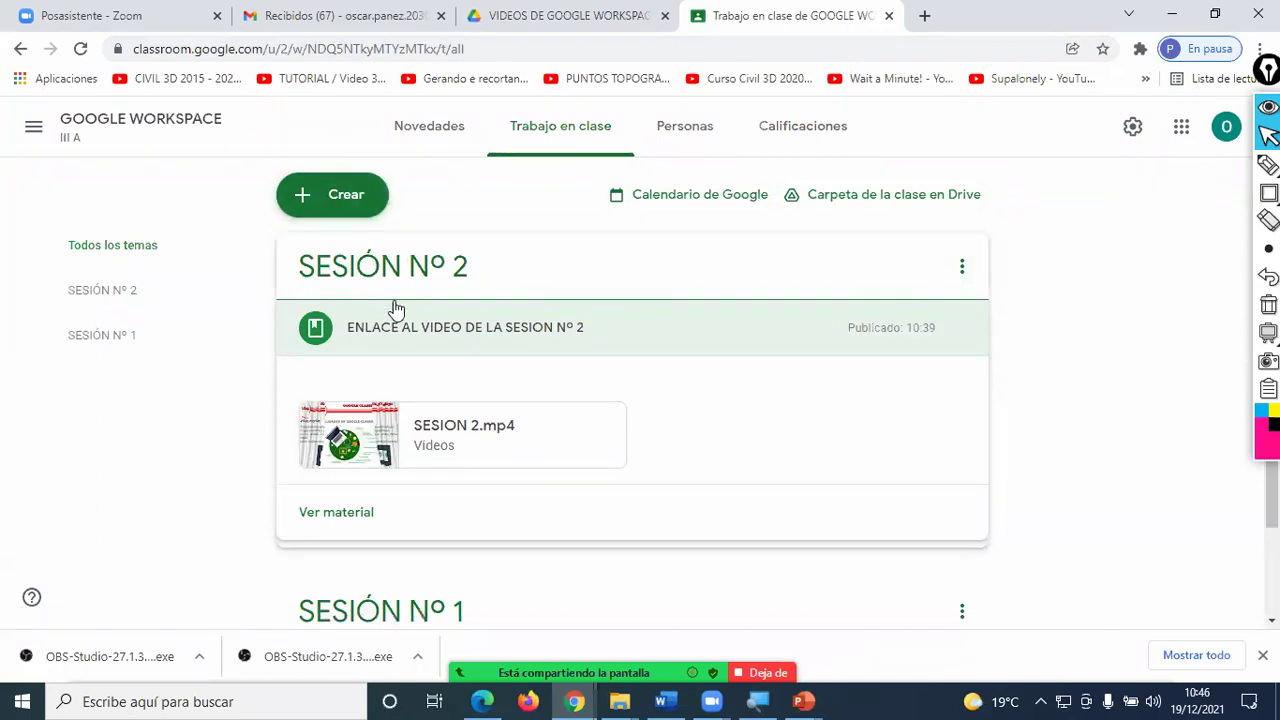
Step: Reopen the SESION 2.mp4 attachment, play its preview, and close the preview tab
left_click(371, 329)
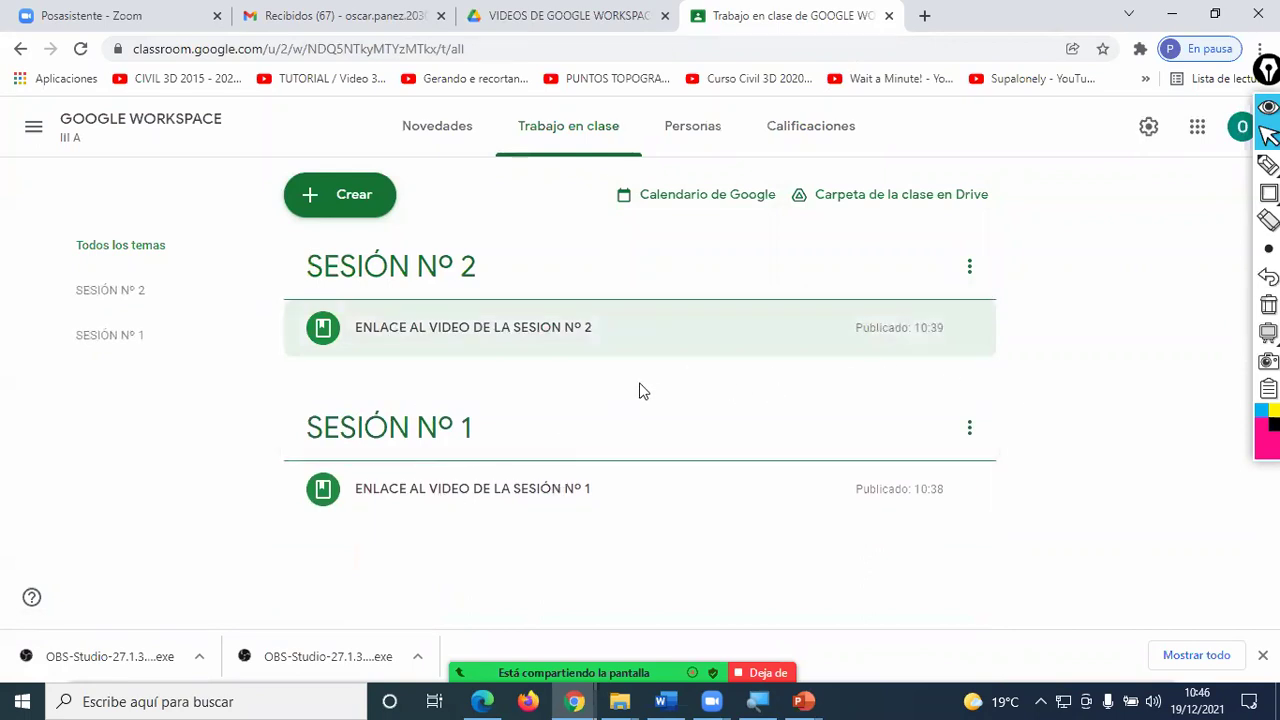
left_click(410, 327)
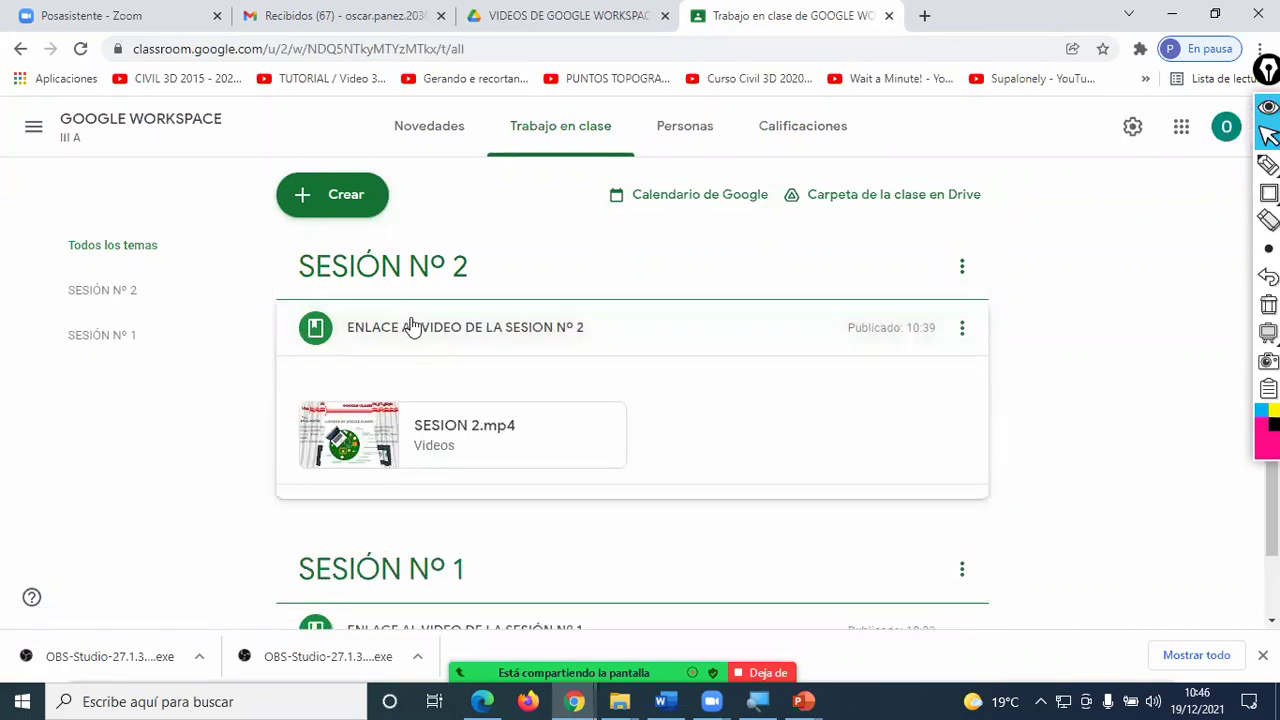
left_click(441, 438)
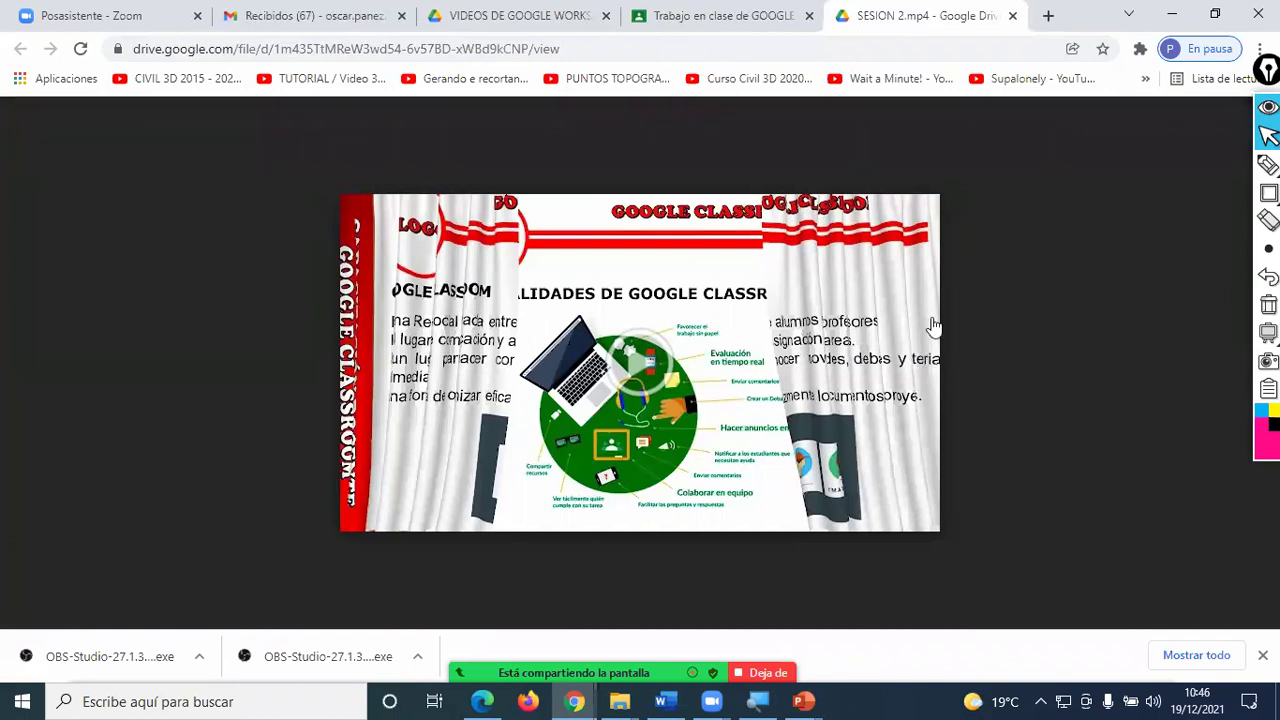
left_click(655, 360)
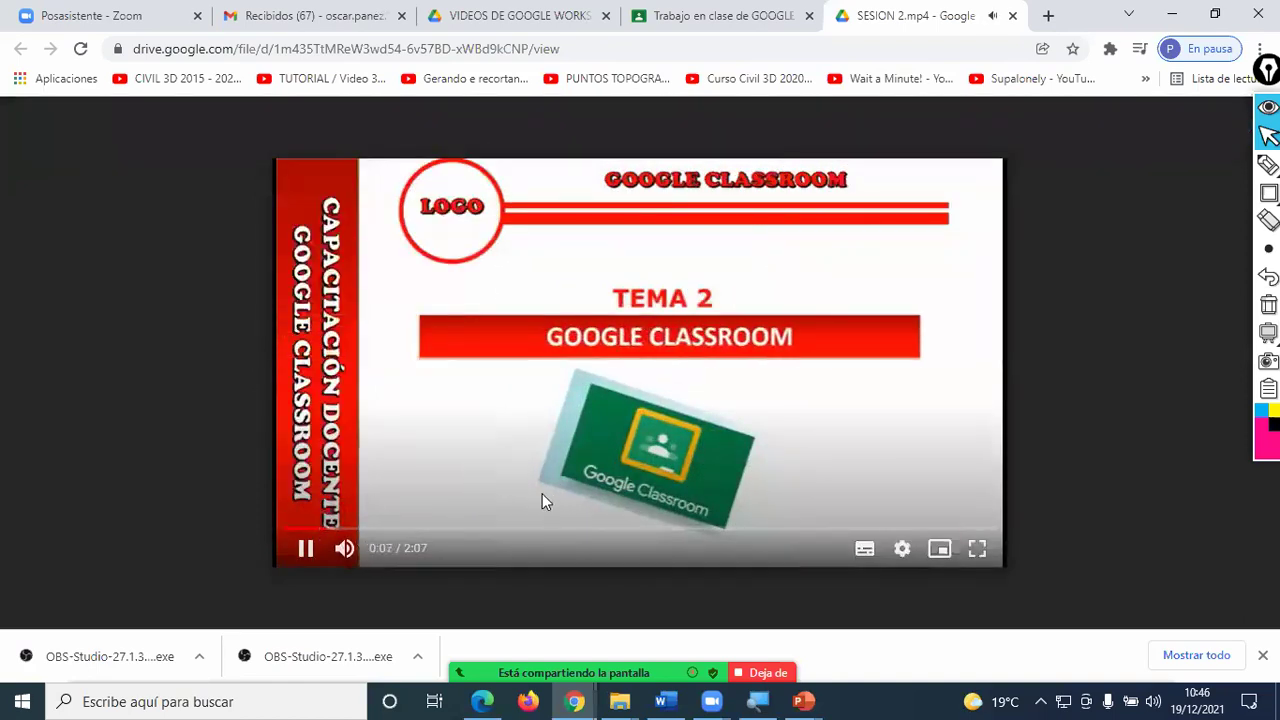
left_click(1012, 16)
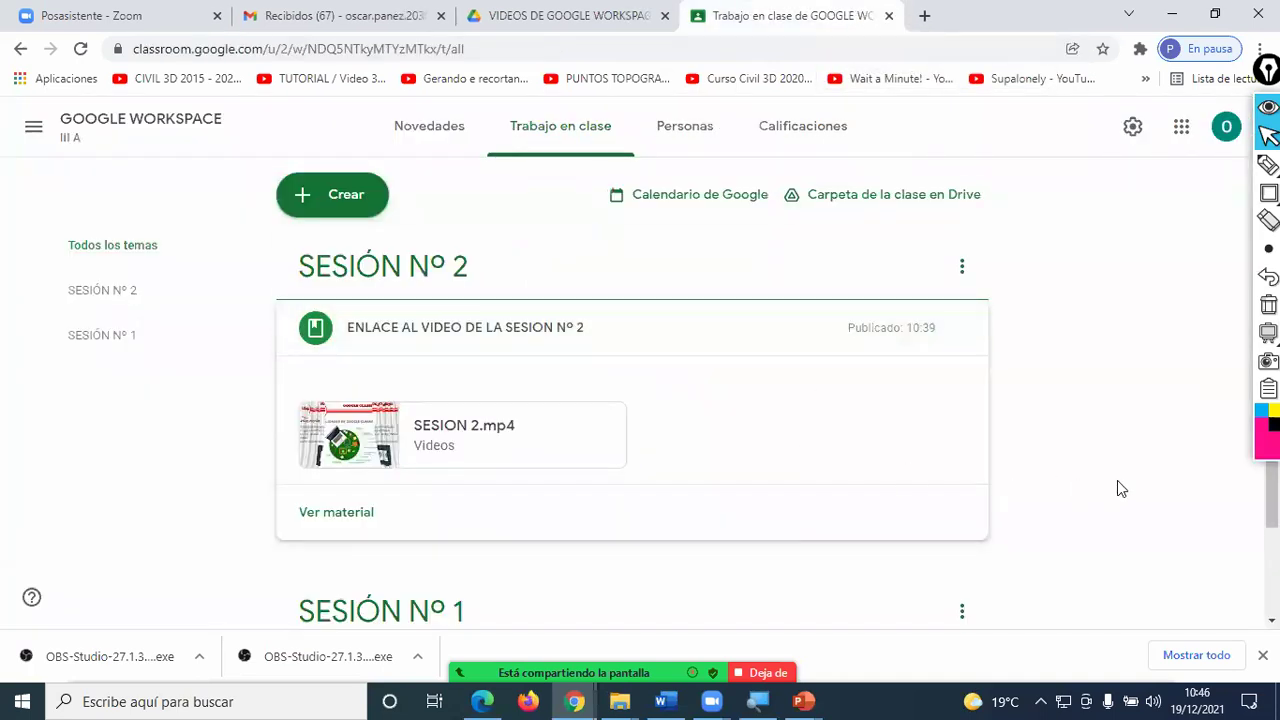
Step: Collapse the 'ENLACE AL VIDEO DE LA SESION Nº 2' post and move the annotation toolbar lower
left_click(558, 335)
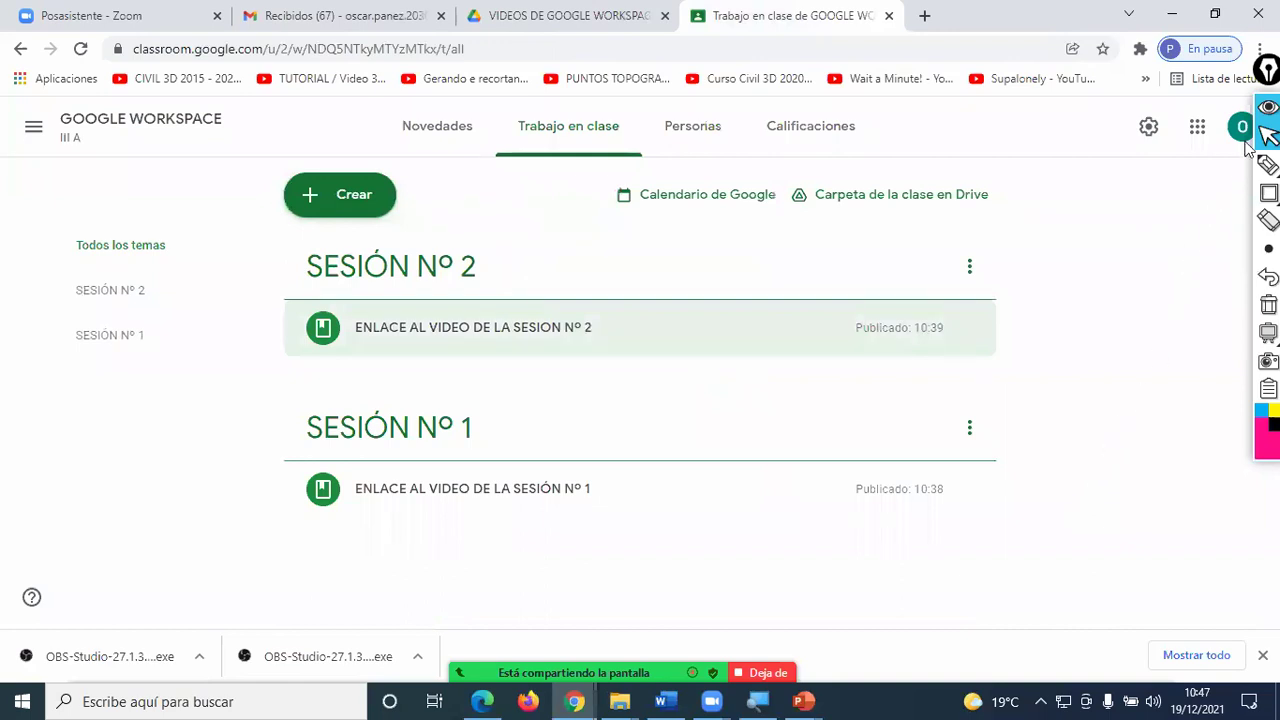
left_click_drag(1268, 68, 1252, 216)
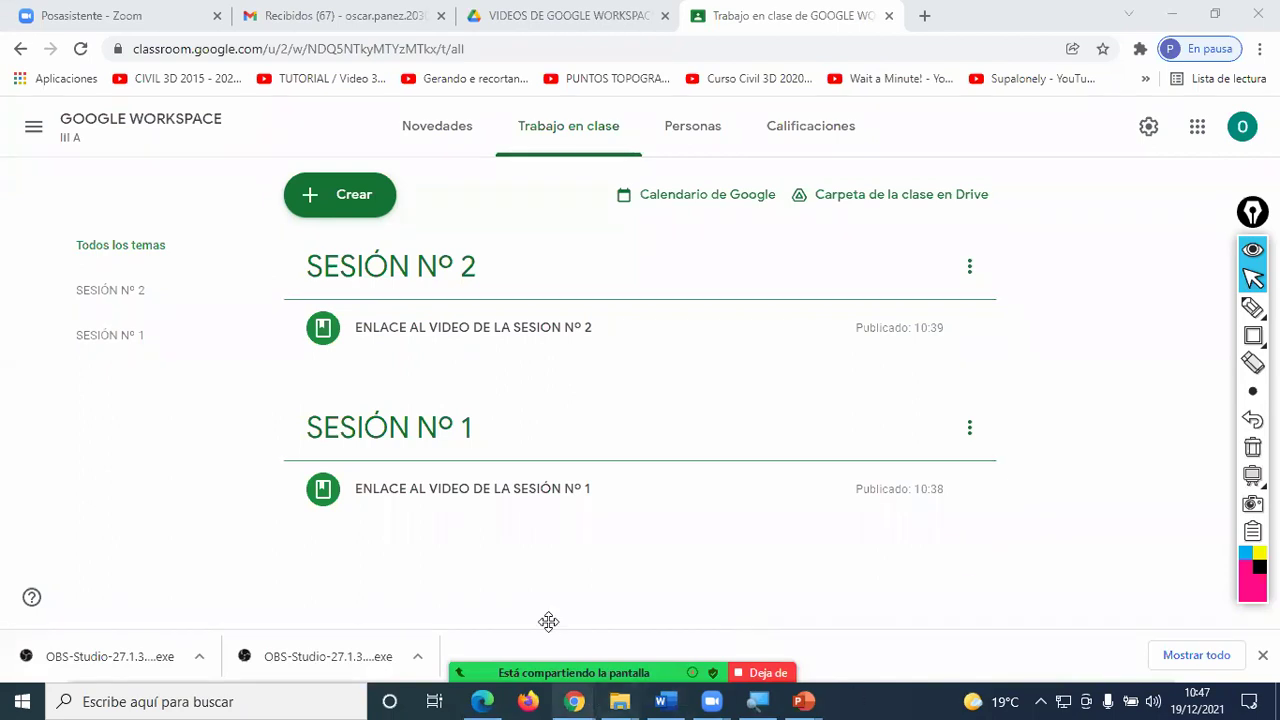
mouse_move(548, 622)
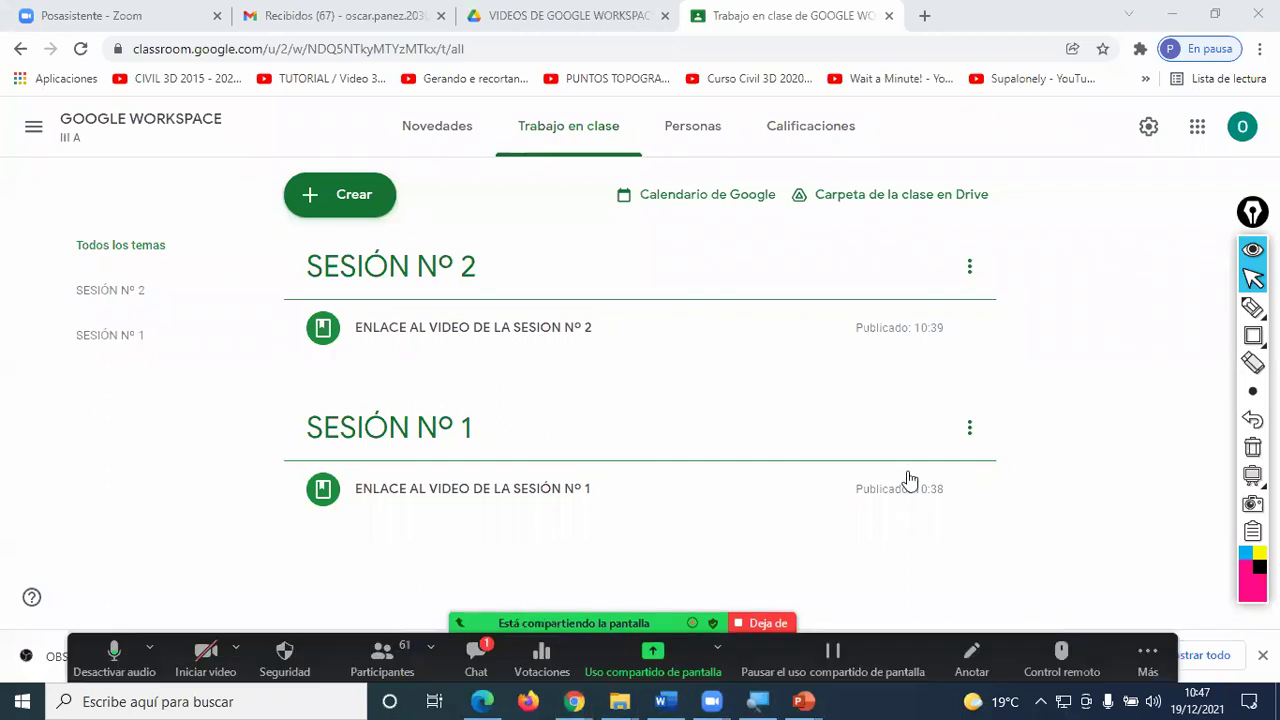
Step: Open and close the Zoom meeting chat to read participant questions
key("alt+h")
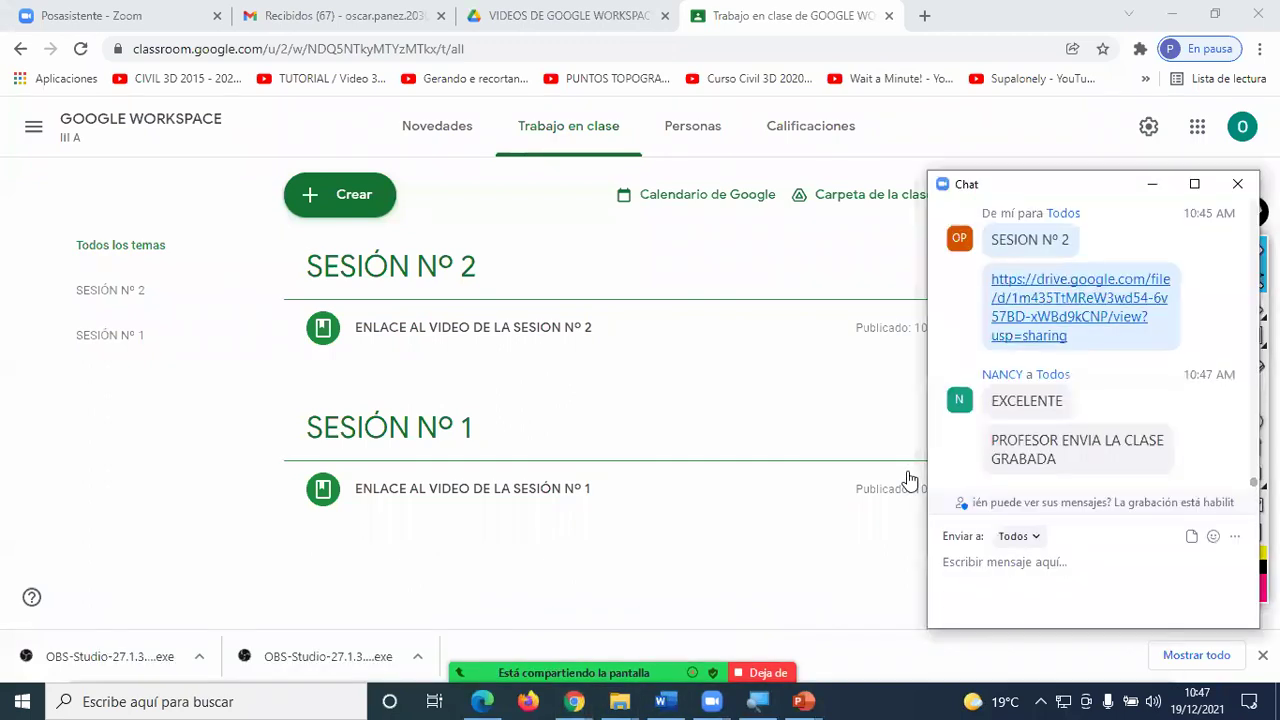
key("alt+h")
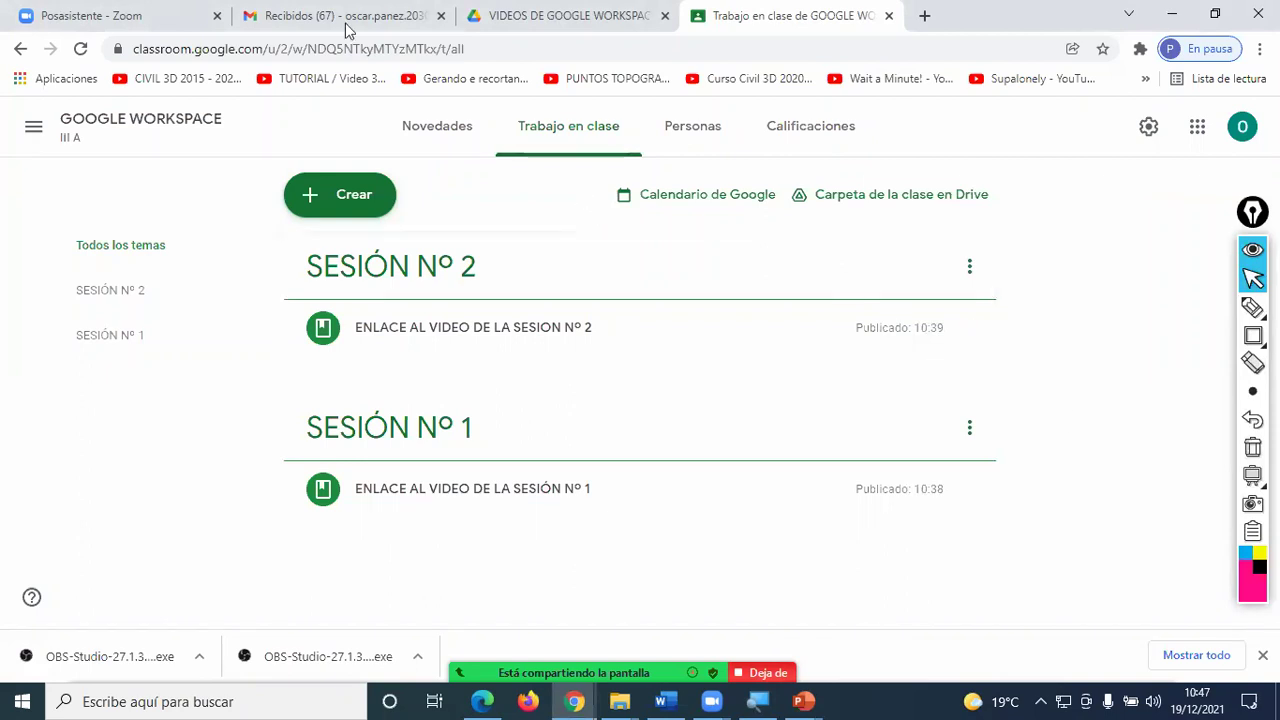
key("alt+h")
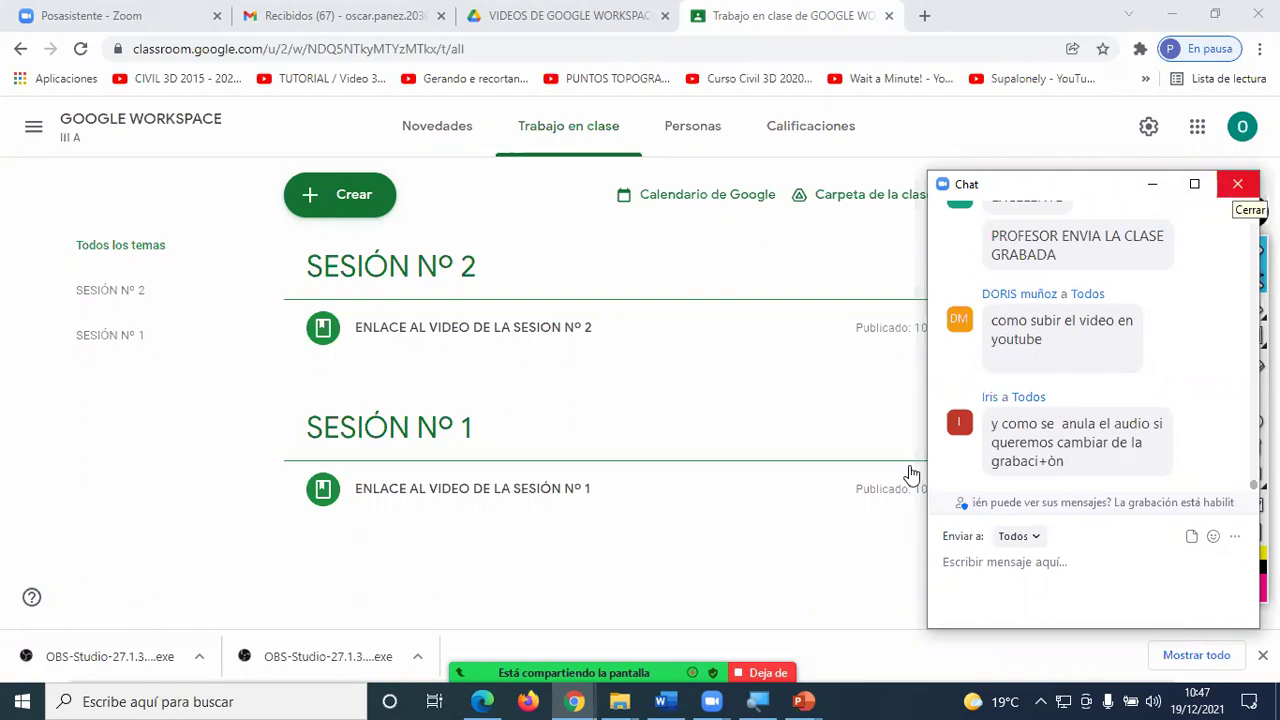
key("alt+F4")
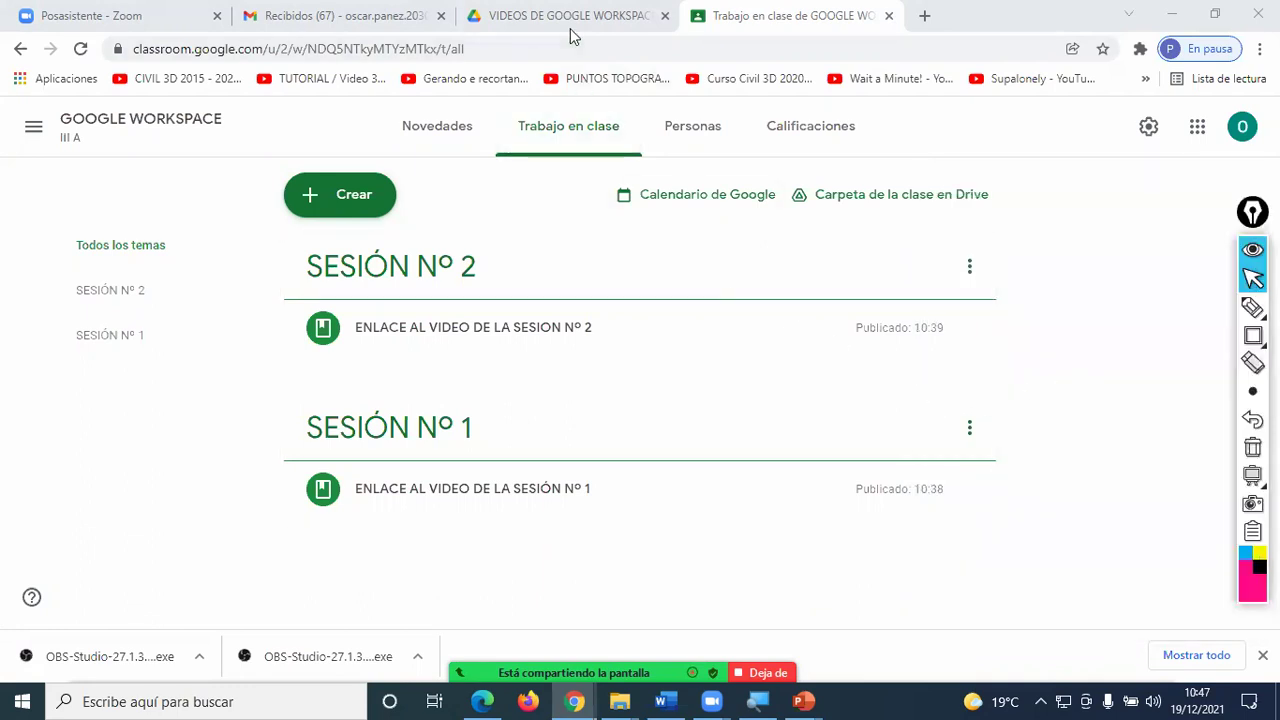
Step: Check SESION 1.mp4 and the upload progress in the VIDEOS DE GOOGLE WORKSPACE folder while reading chat questions
left_click(572, 18)
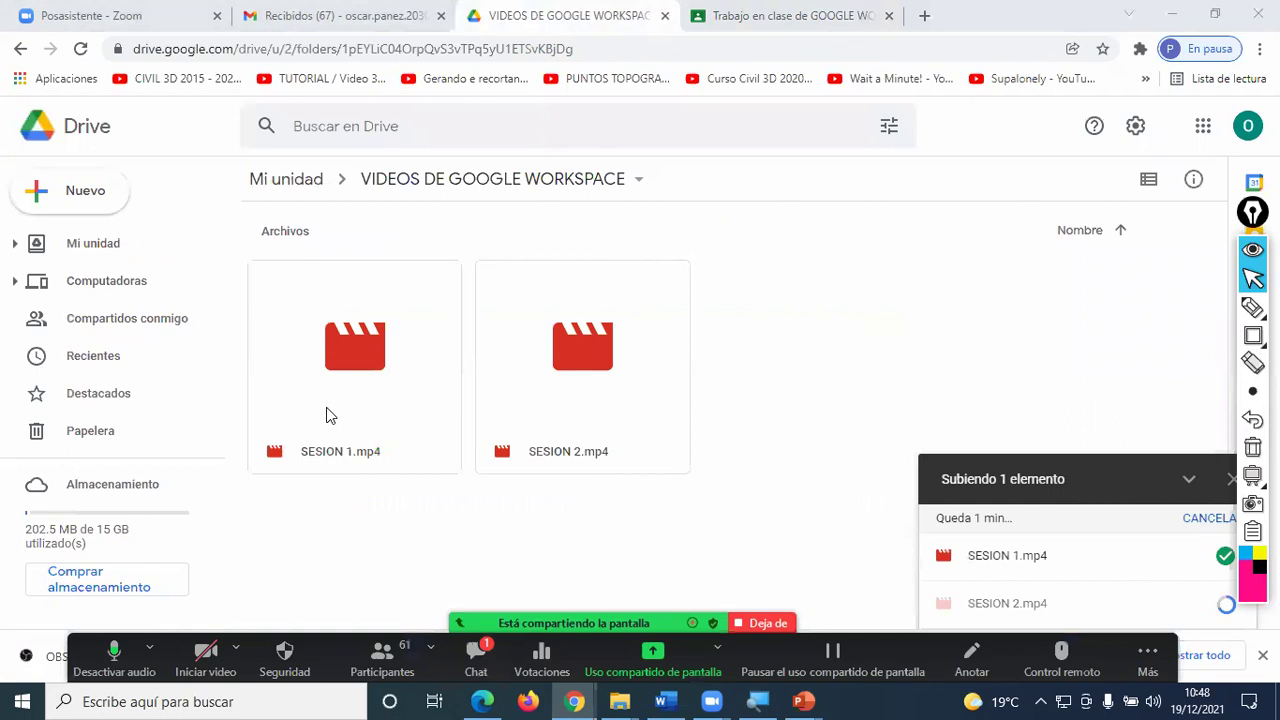
key("alt+h")
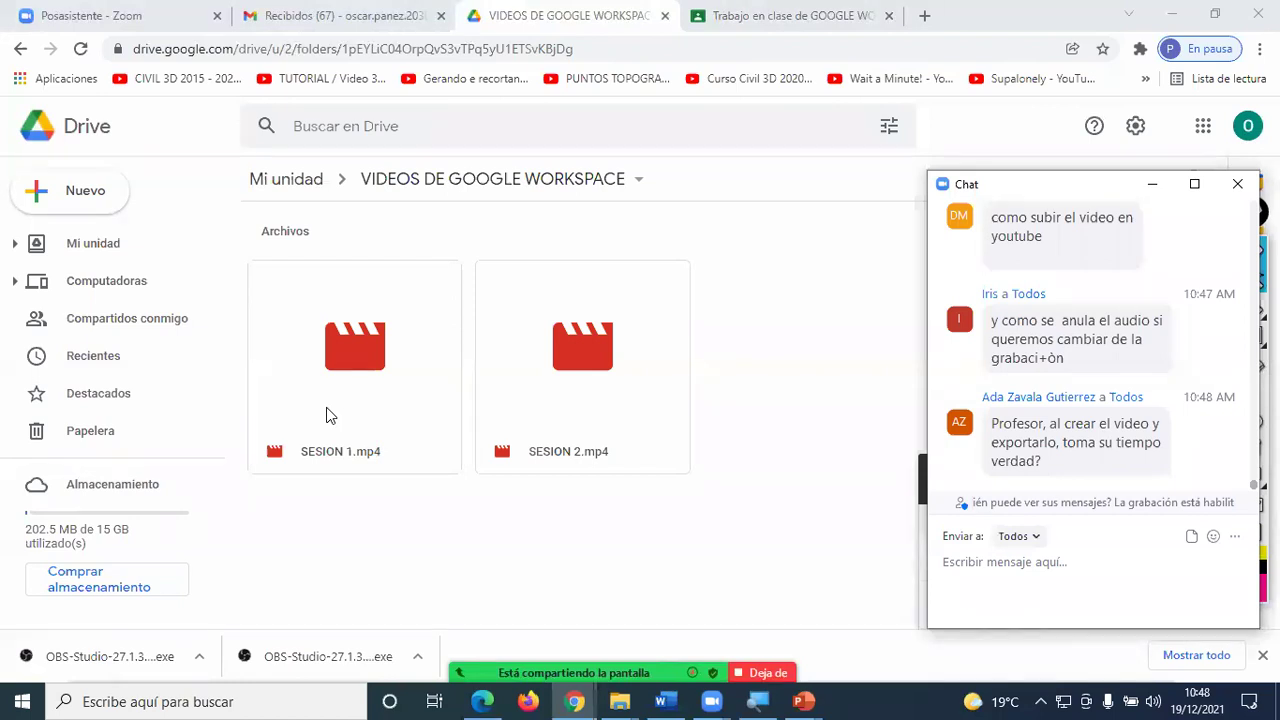
key("alt+h")
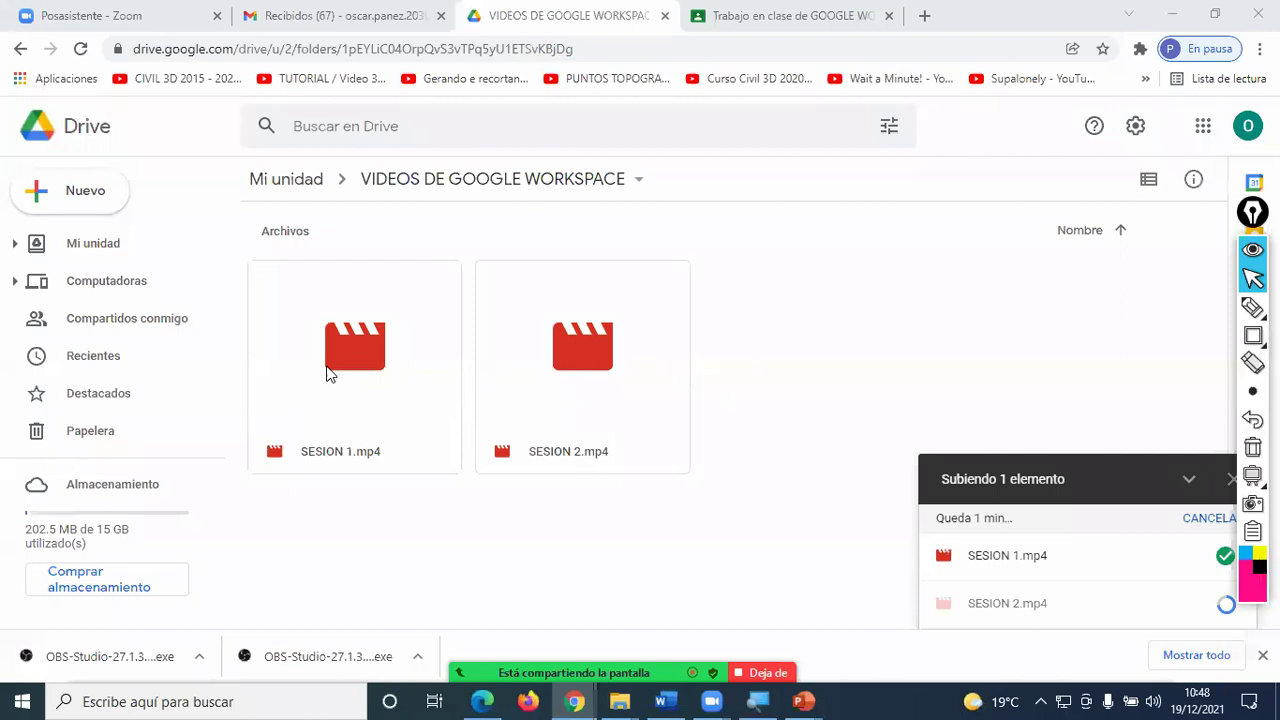
left_click(351, 351)
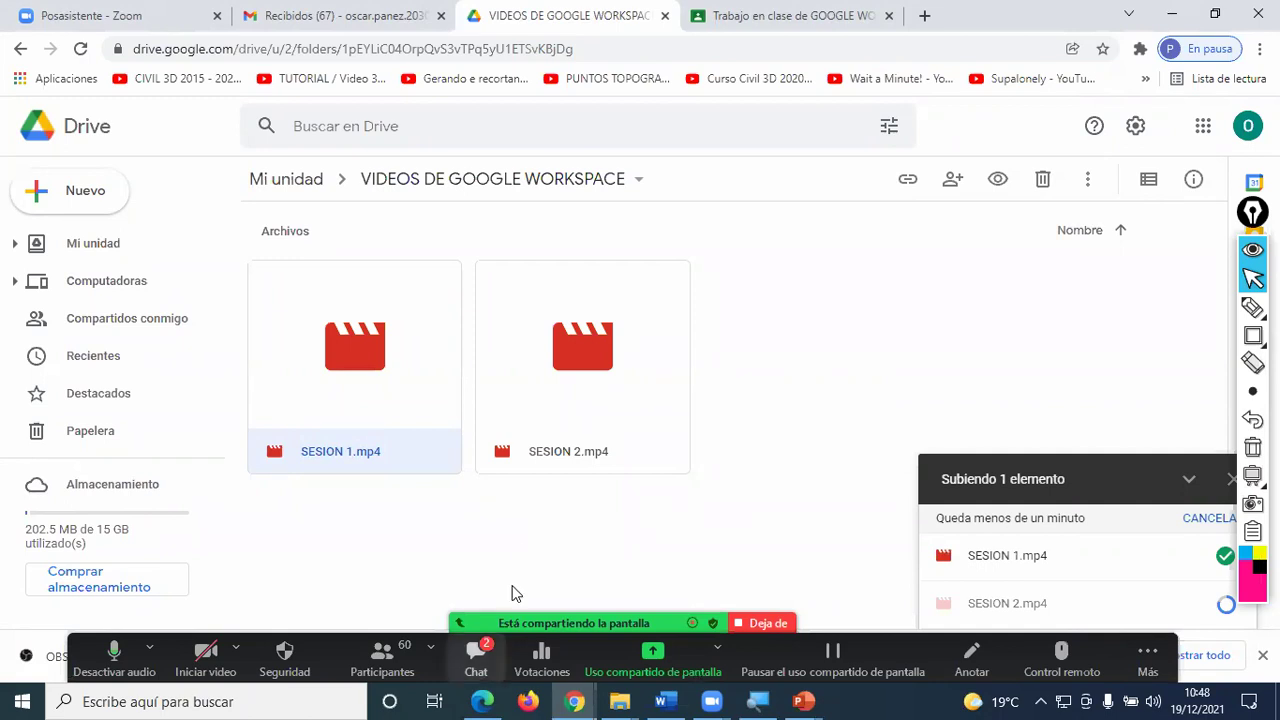
key("alt+h")
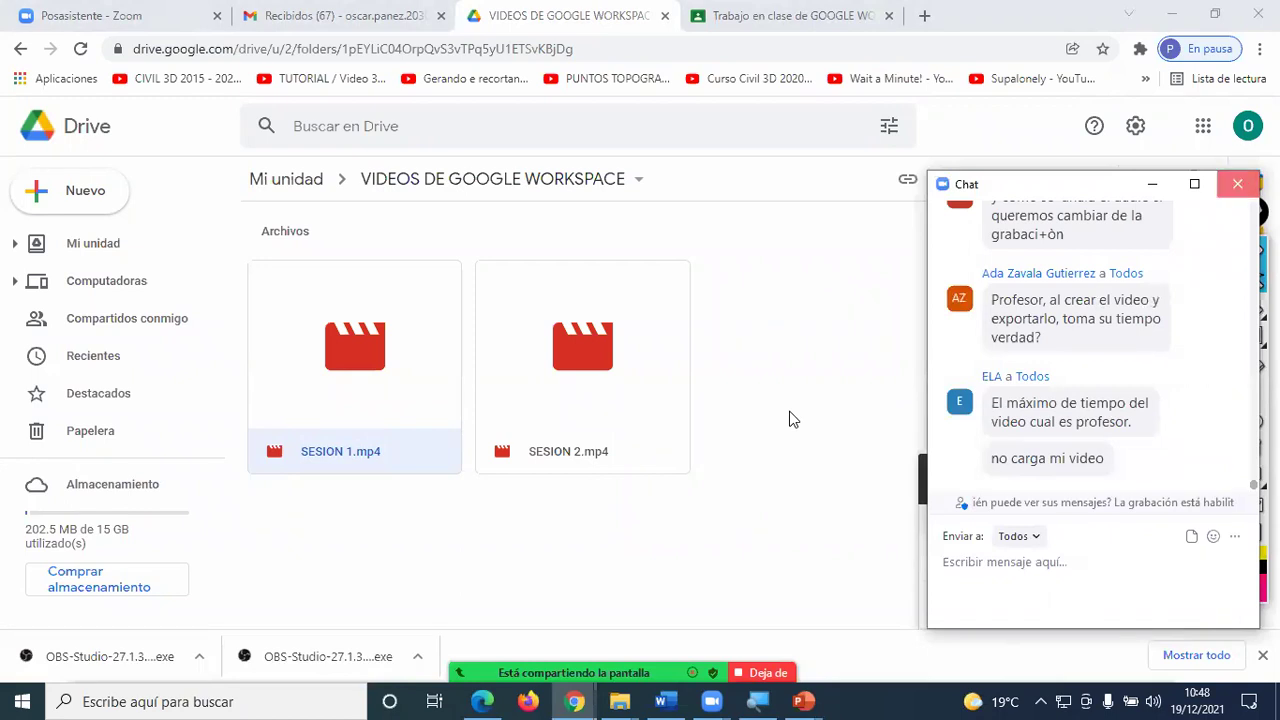
key("alt+h")
left_click(842, 372)
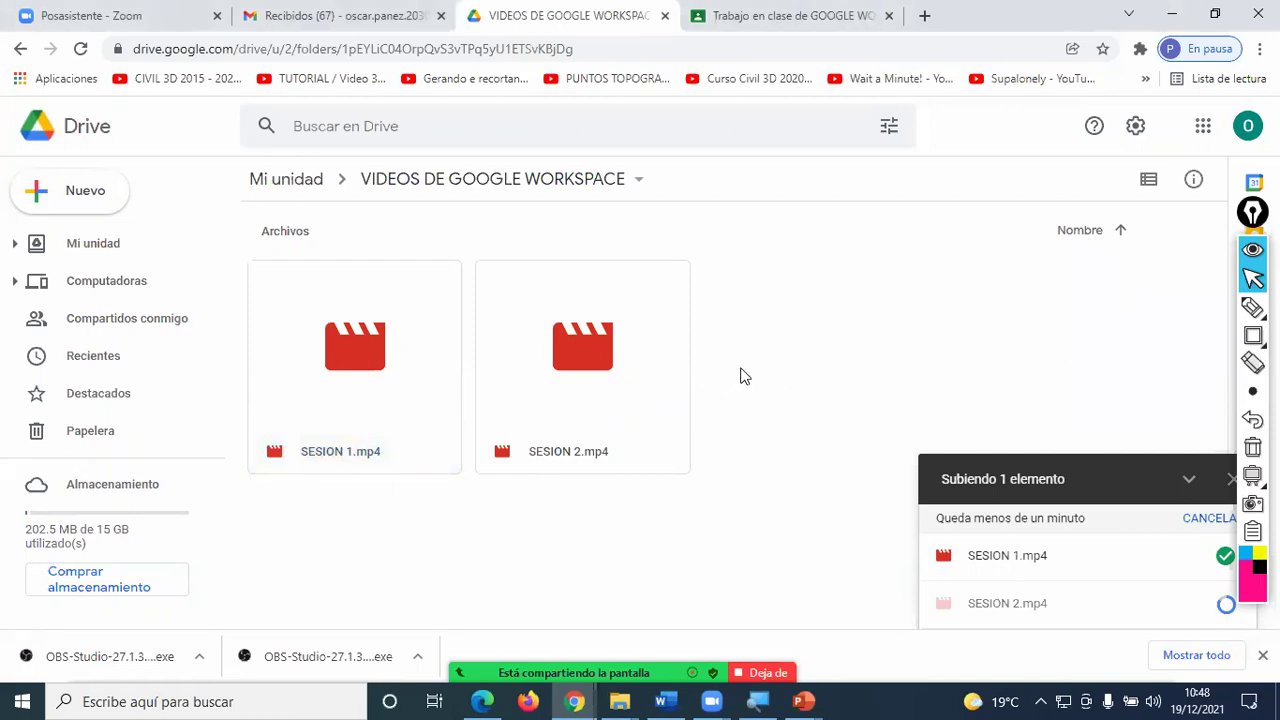
Step: Open extra annotation options, glance at the meeting chat, and switch to the Gmail inbox
left_click(1252, 475)
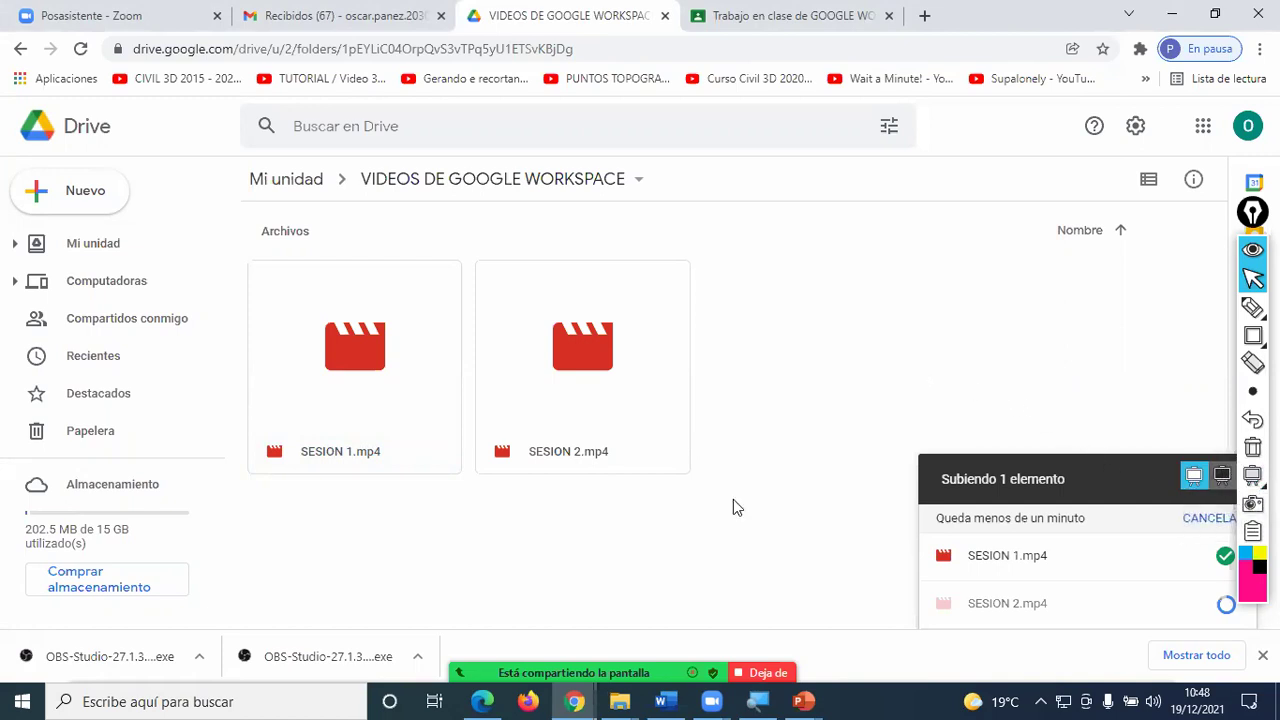
key("alt+h")
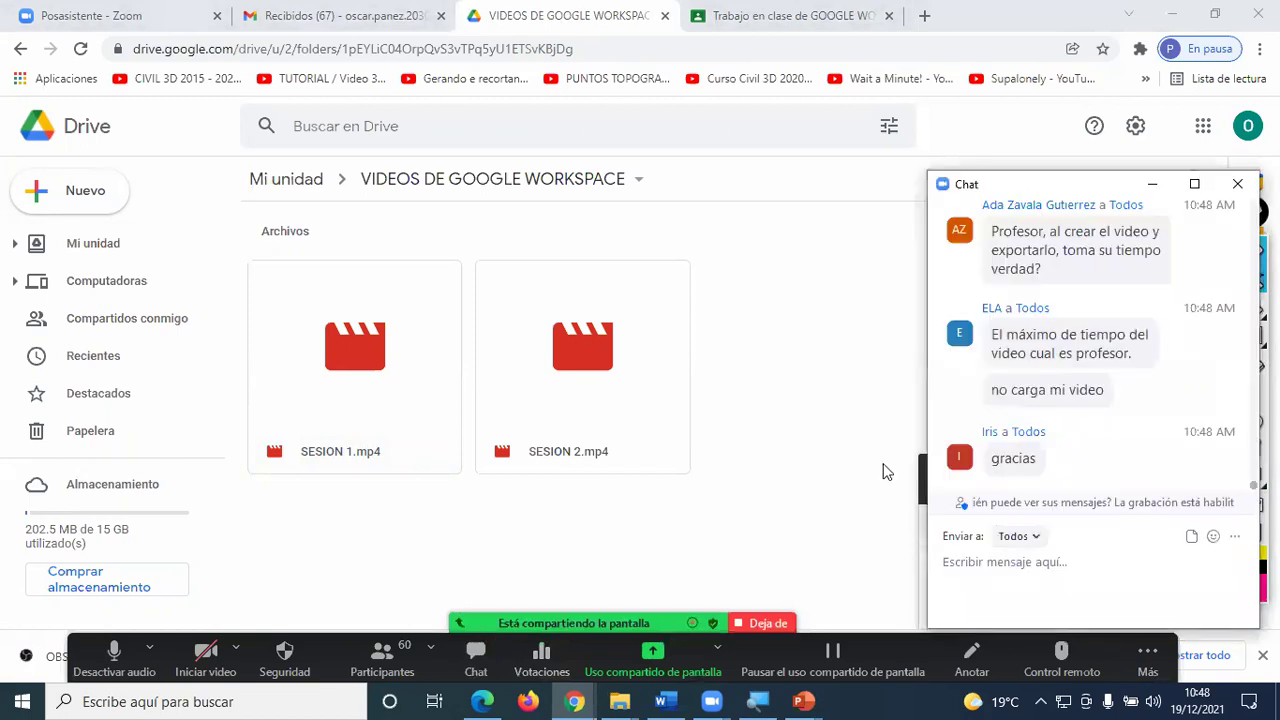
key("alt+h")
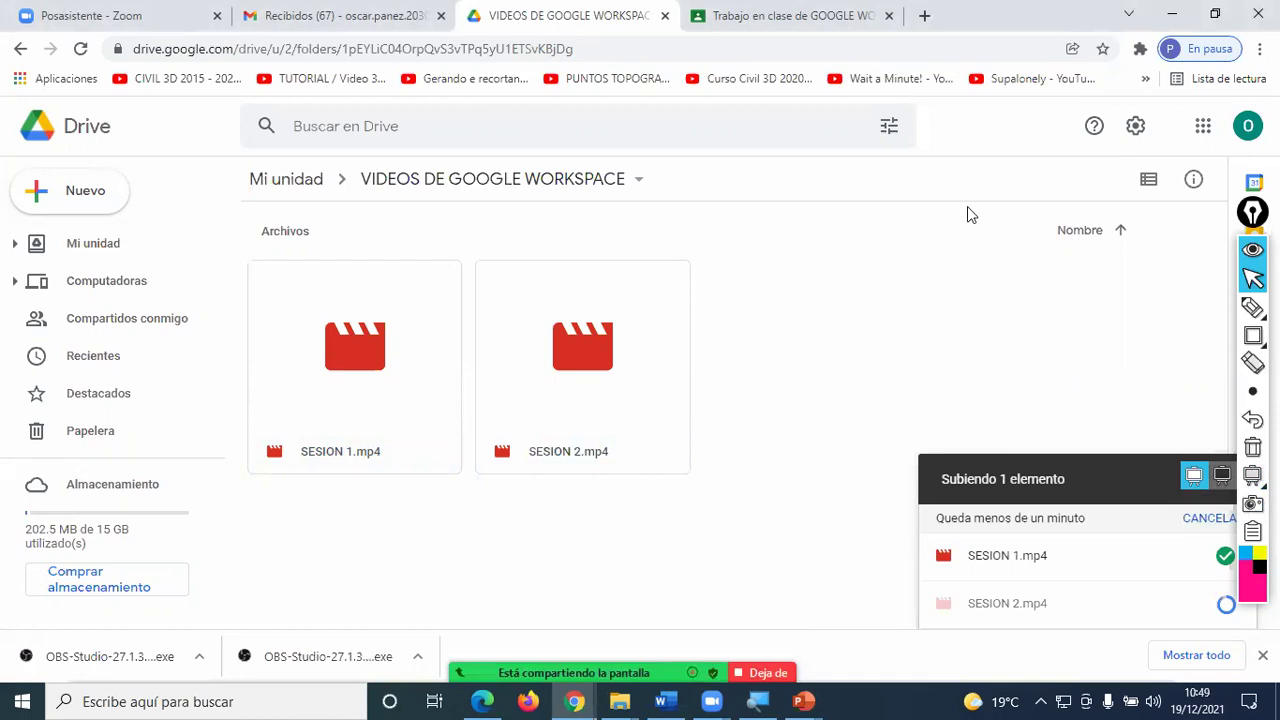
left_click(382, 16)
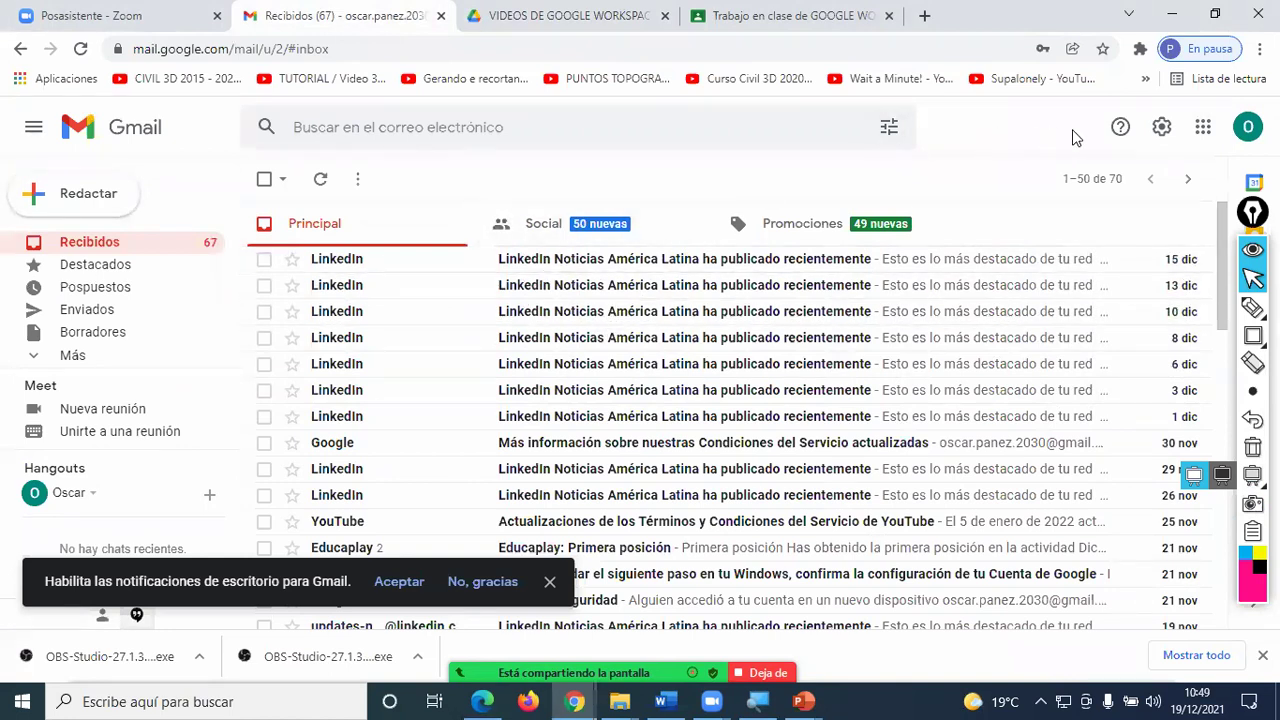
Step: Open YouTube from Gmail's apps grid and sign in with the channel's Google account
left_click(1203, 130)
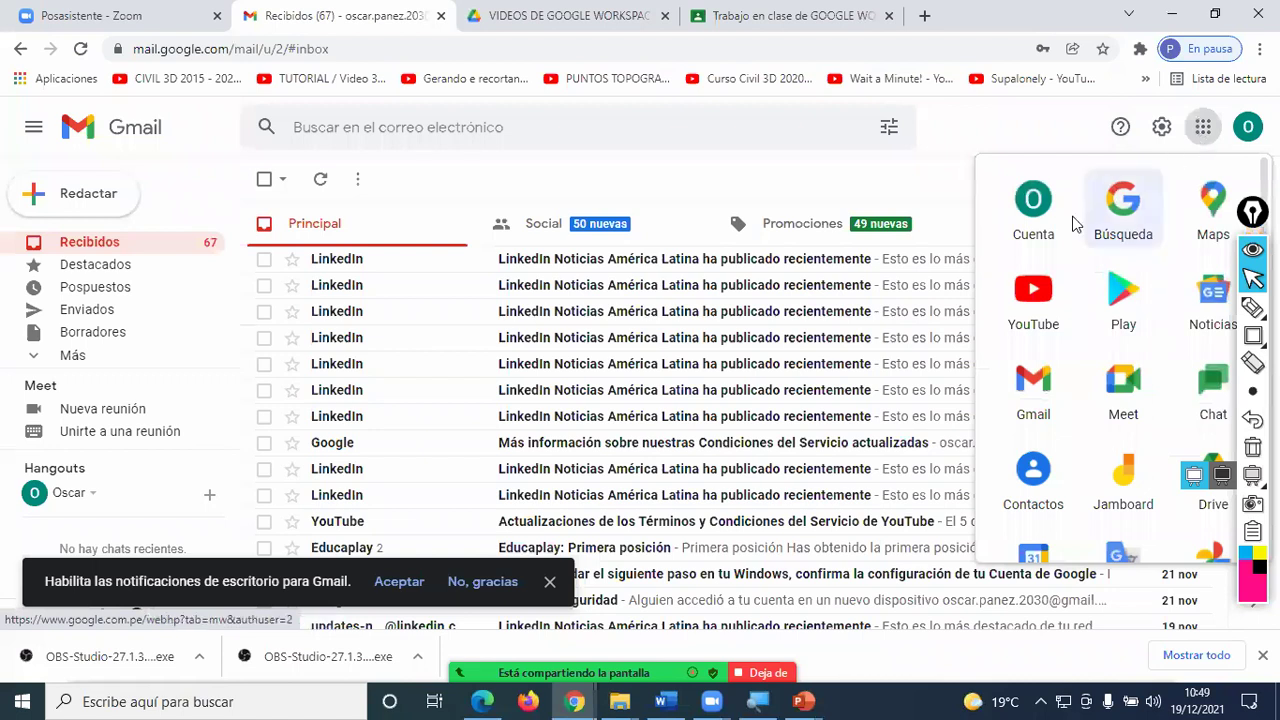
left_click(1030, 310)
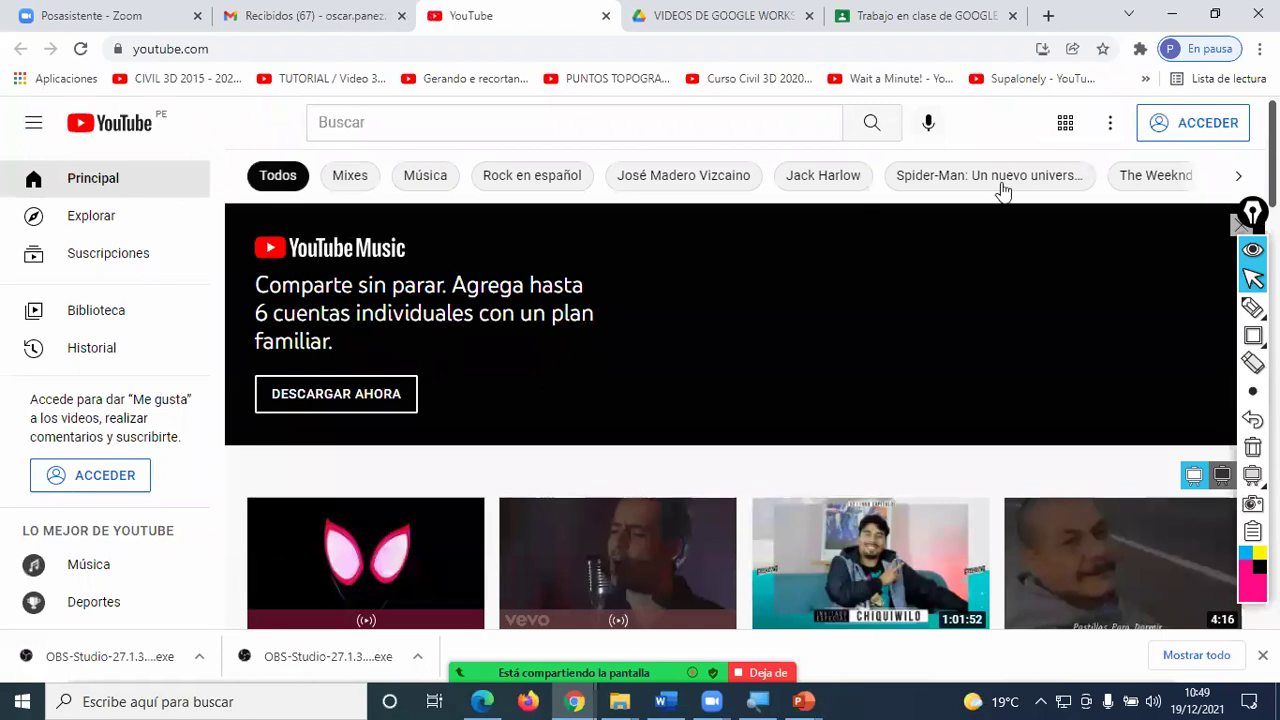
left_click(1186, 123)
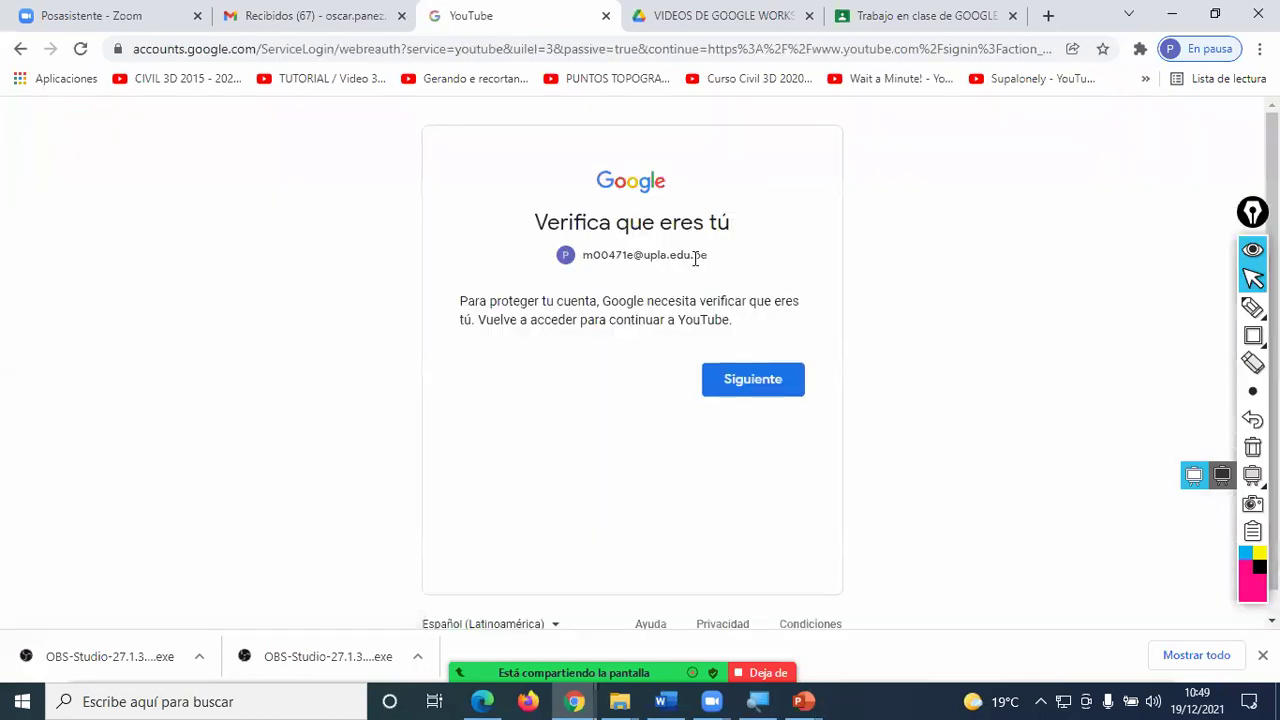
left_click(743, 390)
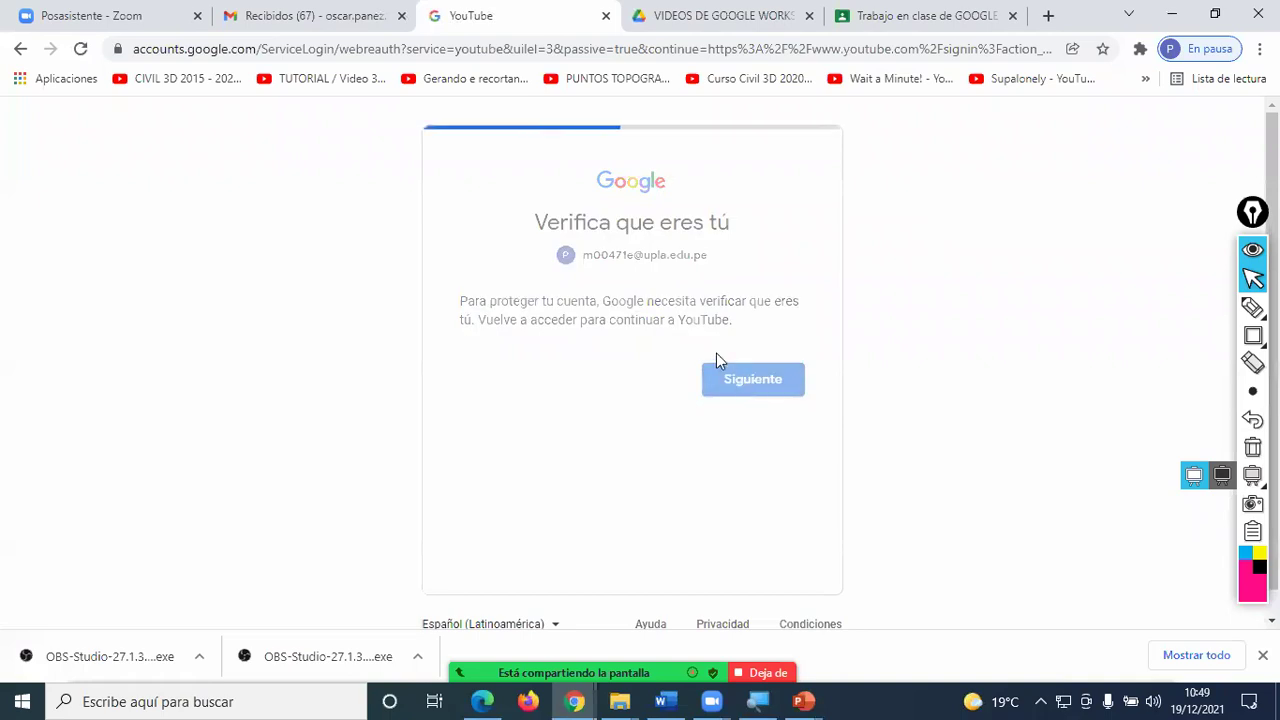
left_click(706, 298)
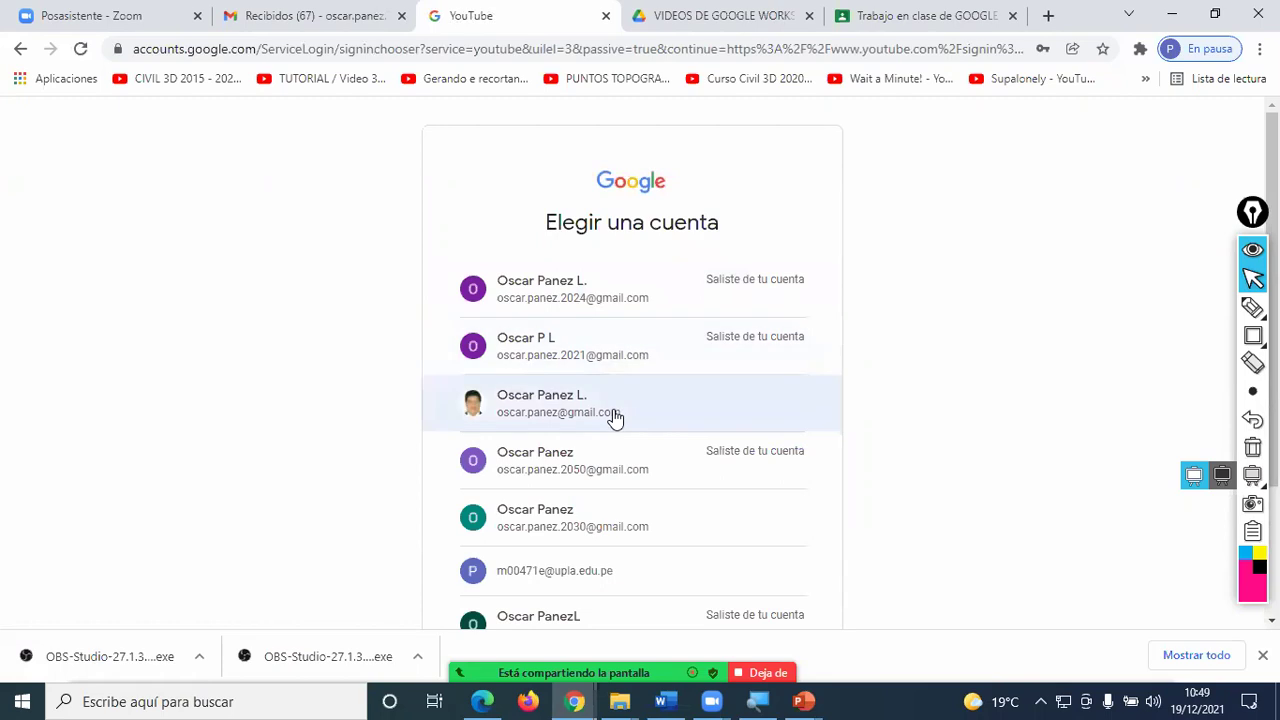
left_click(608, 518)
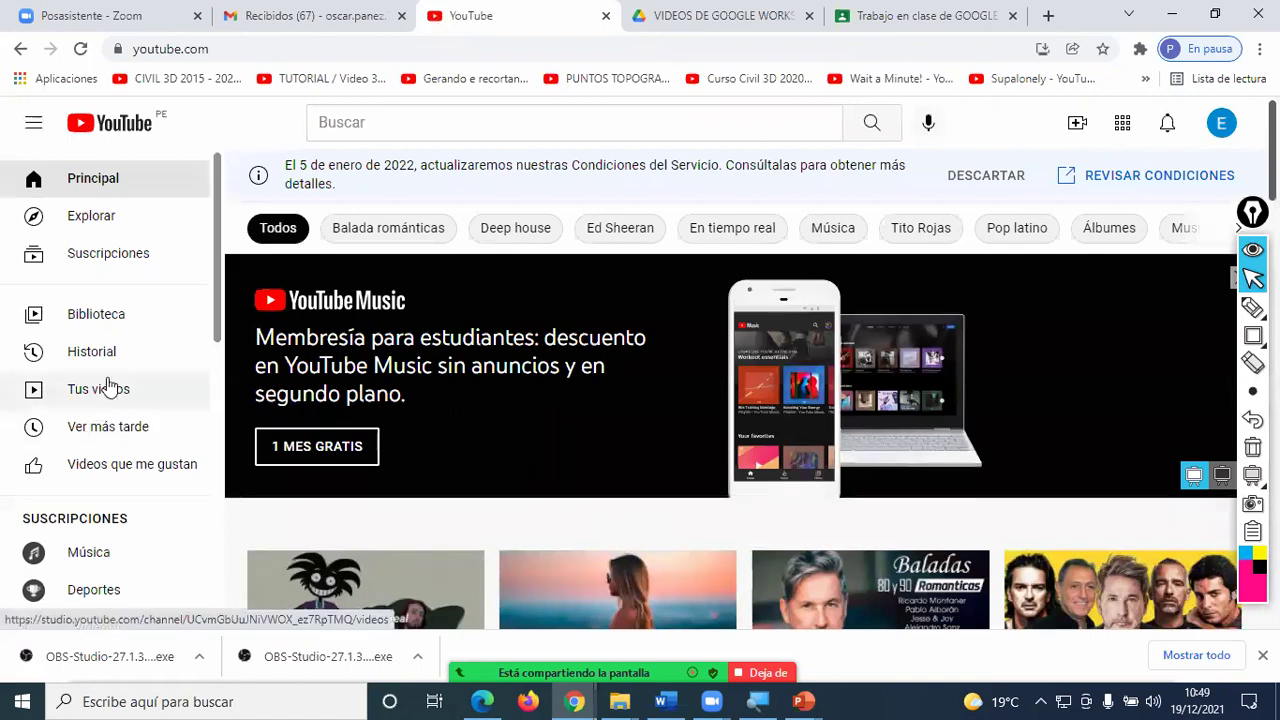
Step: Reopen YouTube from Gmail's apps grid and dismiss the ESET antivirus licence warning
left_click(298, 20)
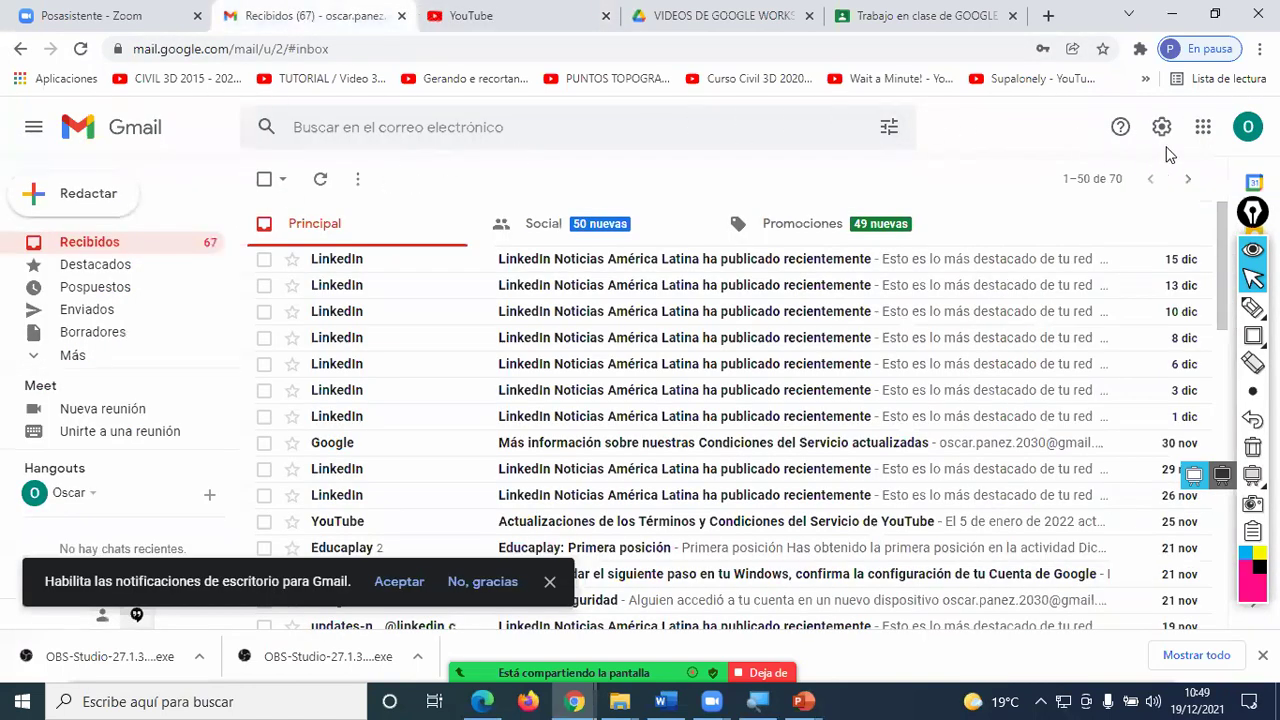
left_click(1203, 127)
left_click(1034, 290)
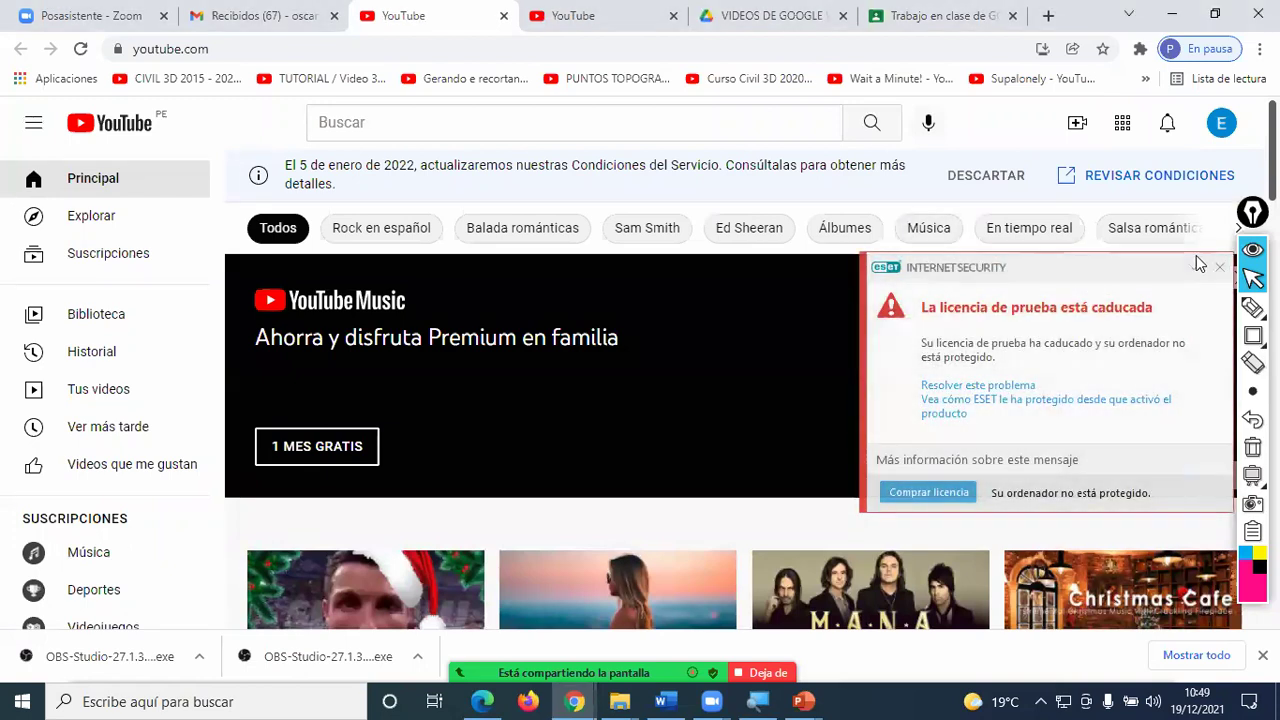
left_click(1219, 267)
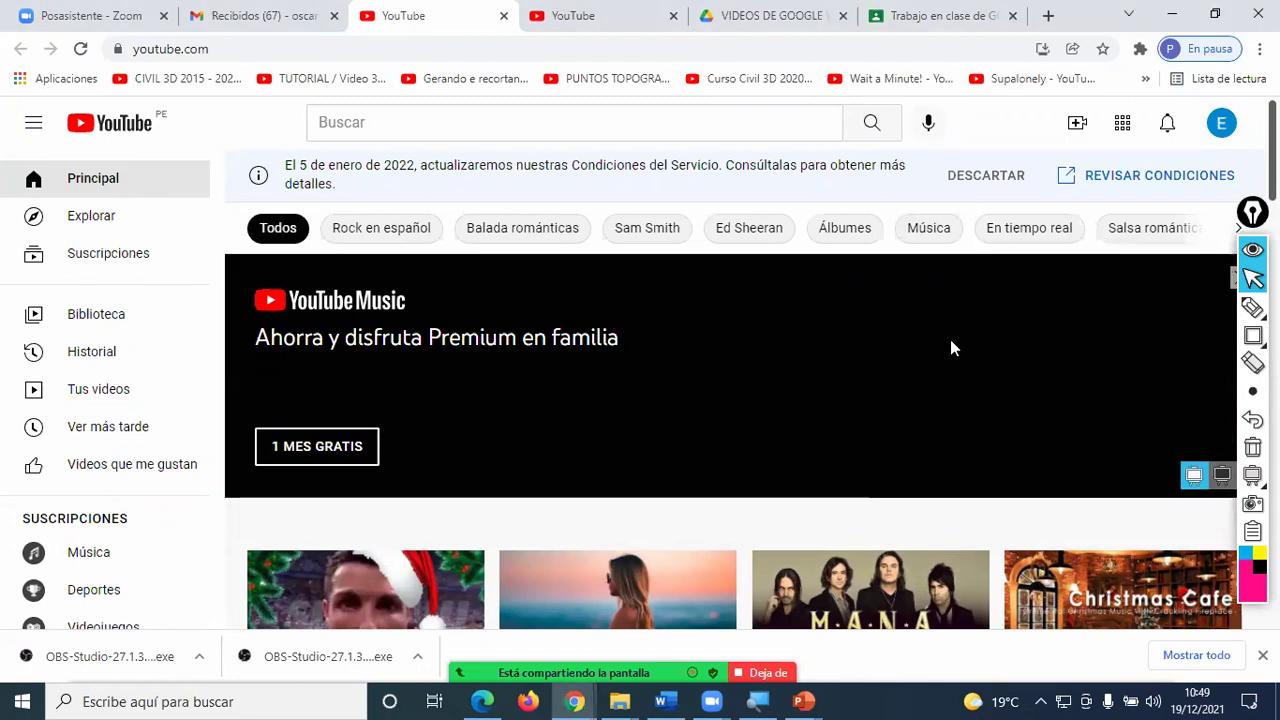
Step: Close the three leftover YouTube tabs and return to the Gmail inbox
left_click(503, 16)
left_click(457, 20)
left_click(504, 17)
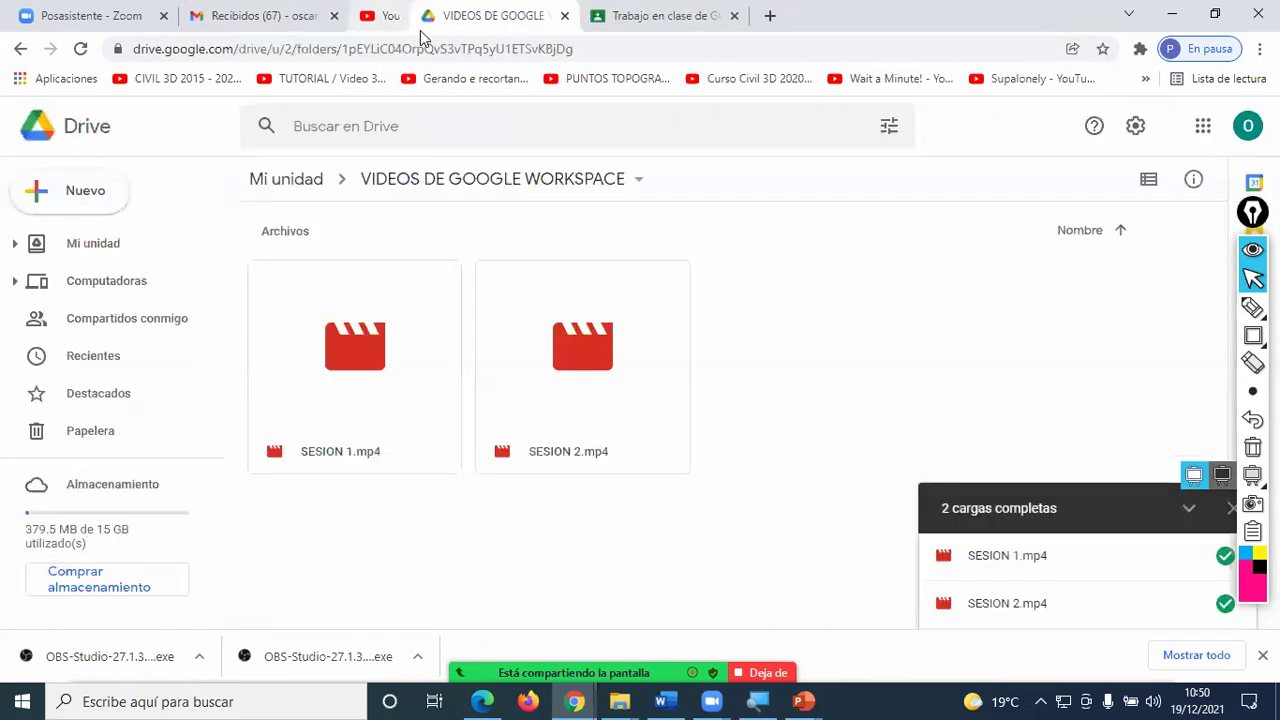
left_click(259, 24)
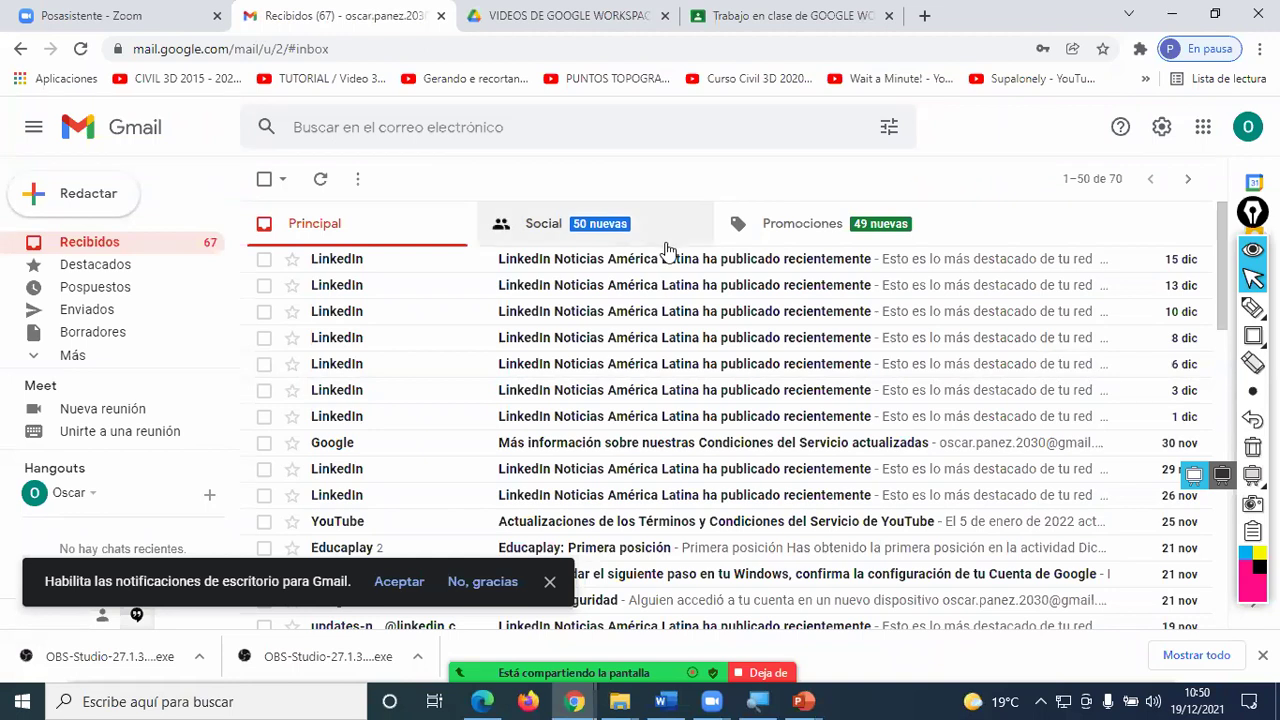
Step: Dismiss the desktop notifications prompt, check the meeting chat, and show the Google apps list
left_click(553, 580)
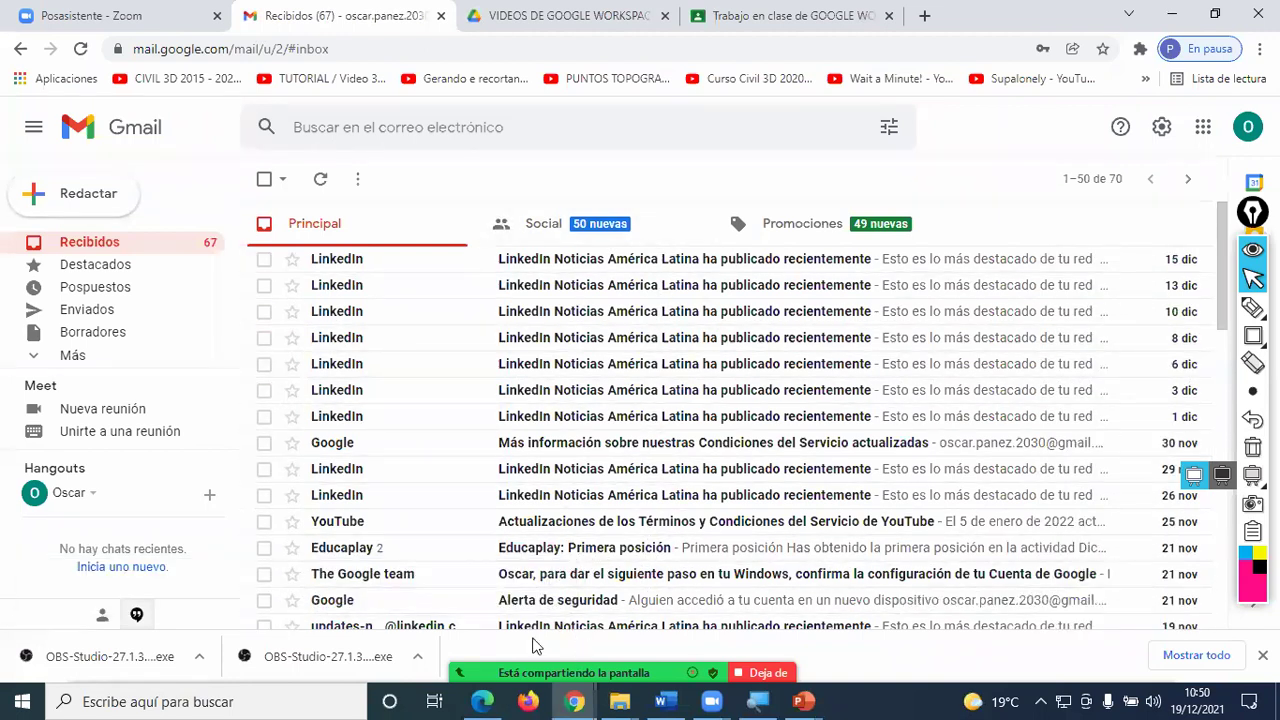
left_click(476, 655)
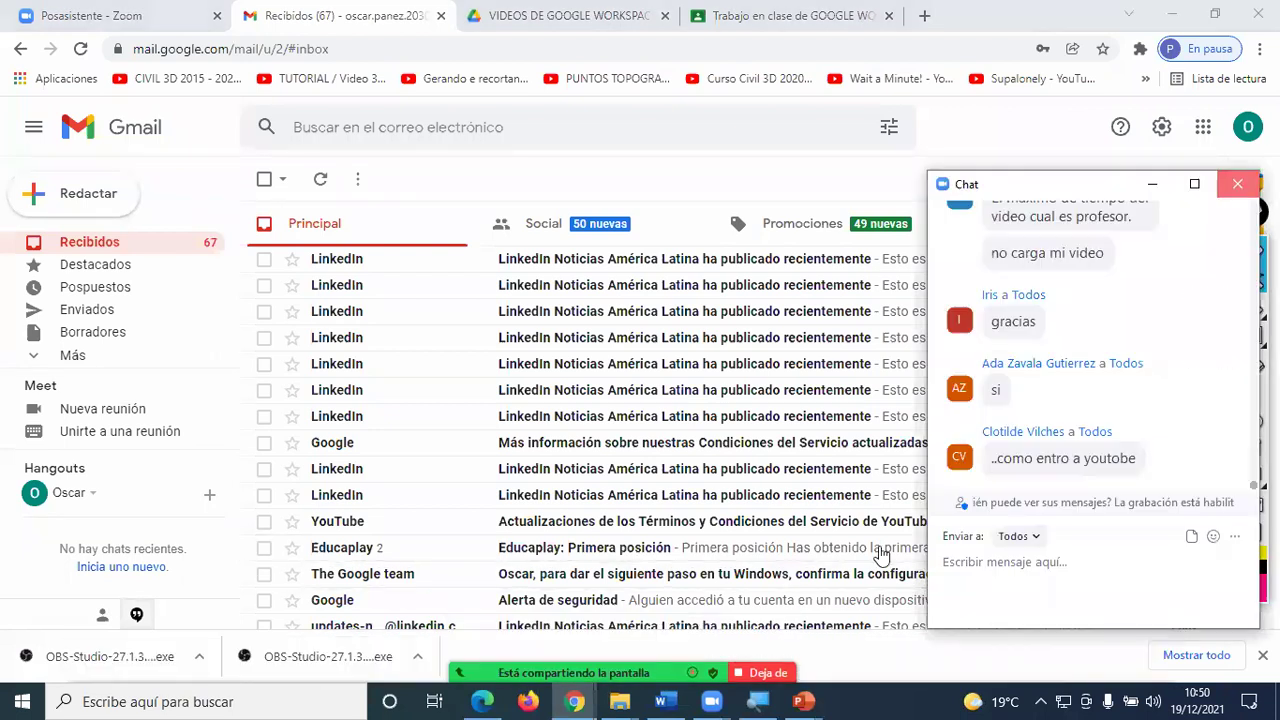
left_click(982, 192)
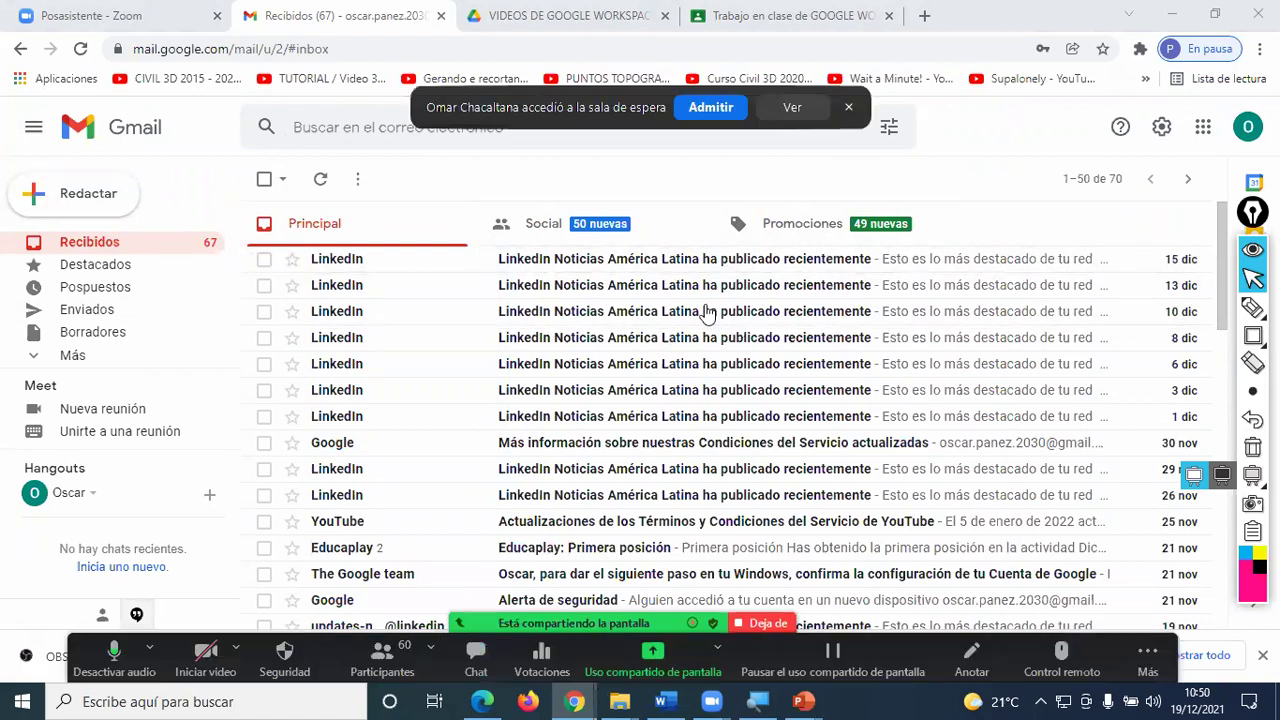
left_click(1203, 128)
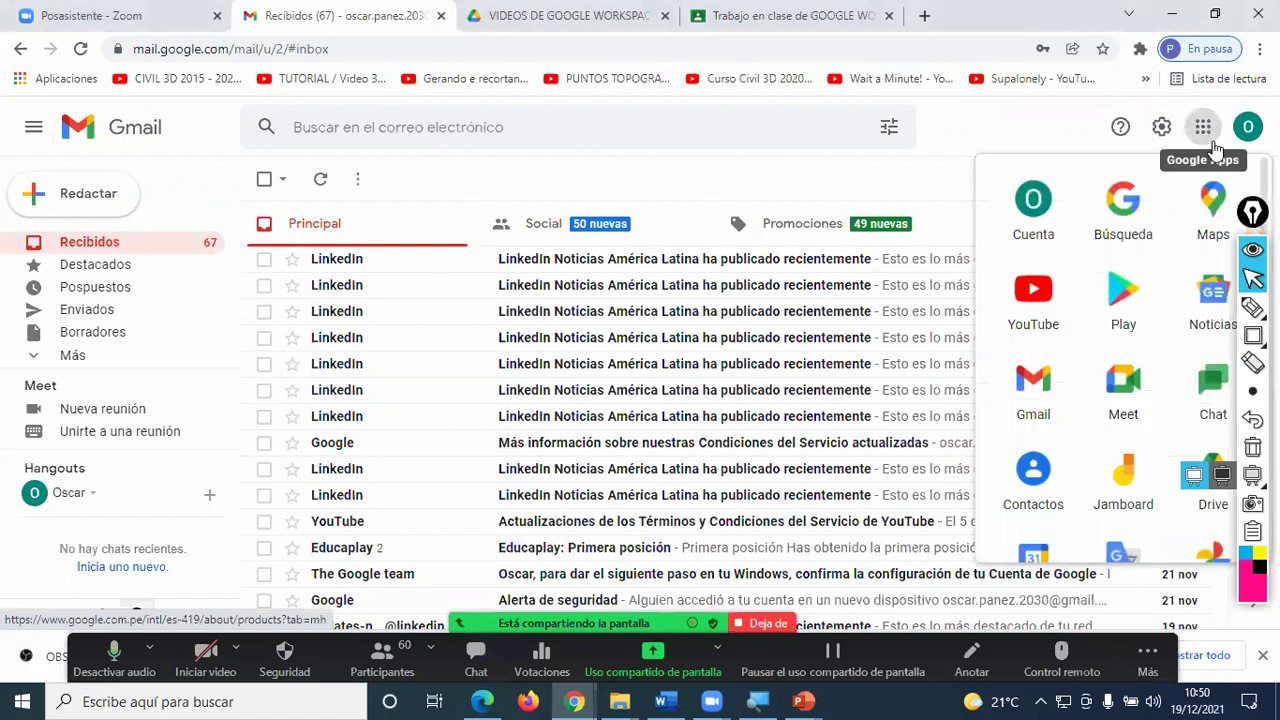
Step: Open YouTube in a new tab from the Google apps list and check the meeting chat
left_click(1035, 300)
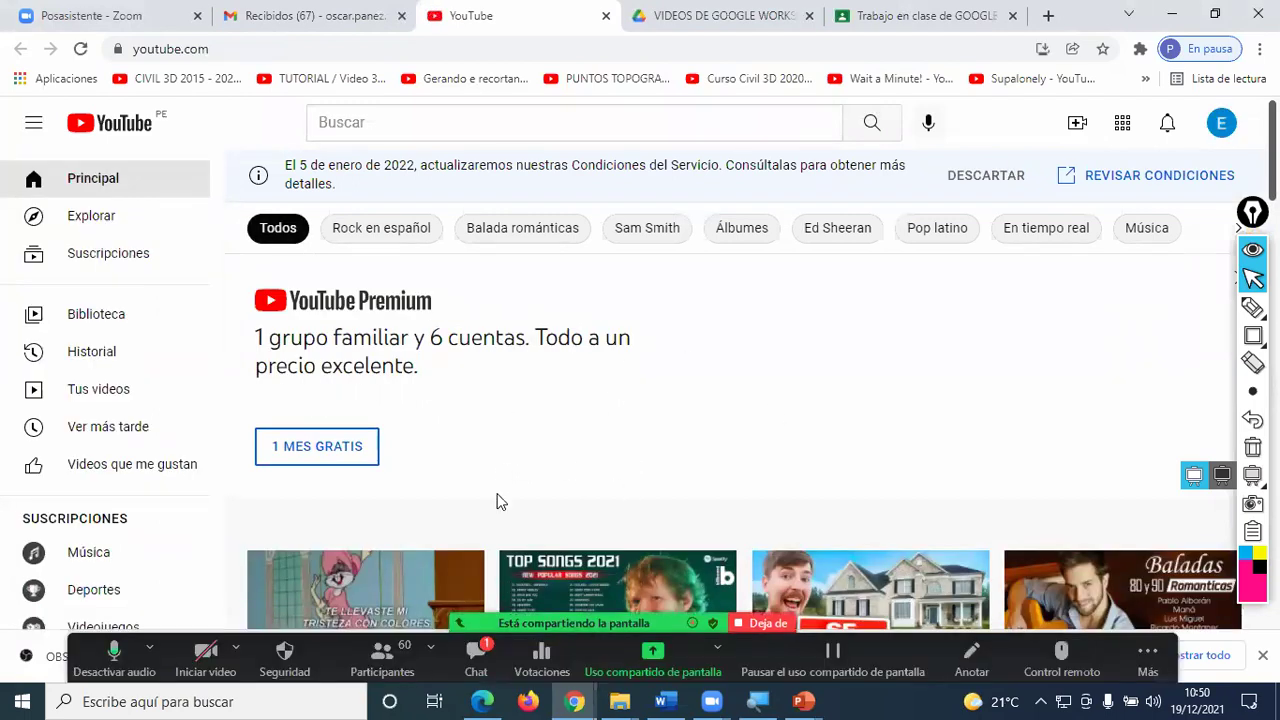
key("alt+h")
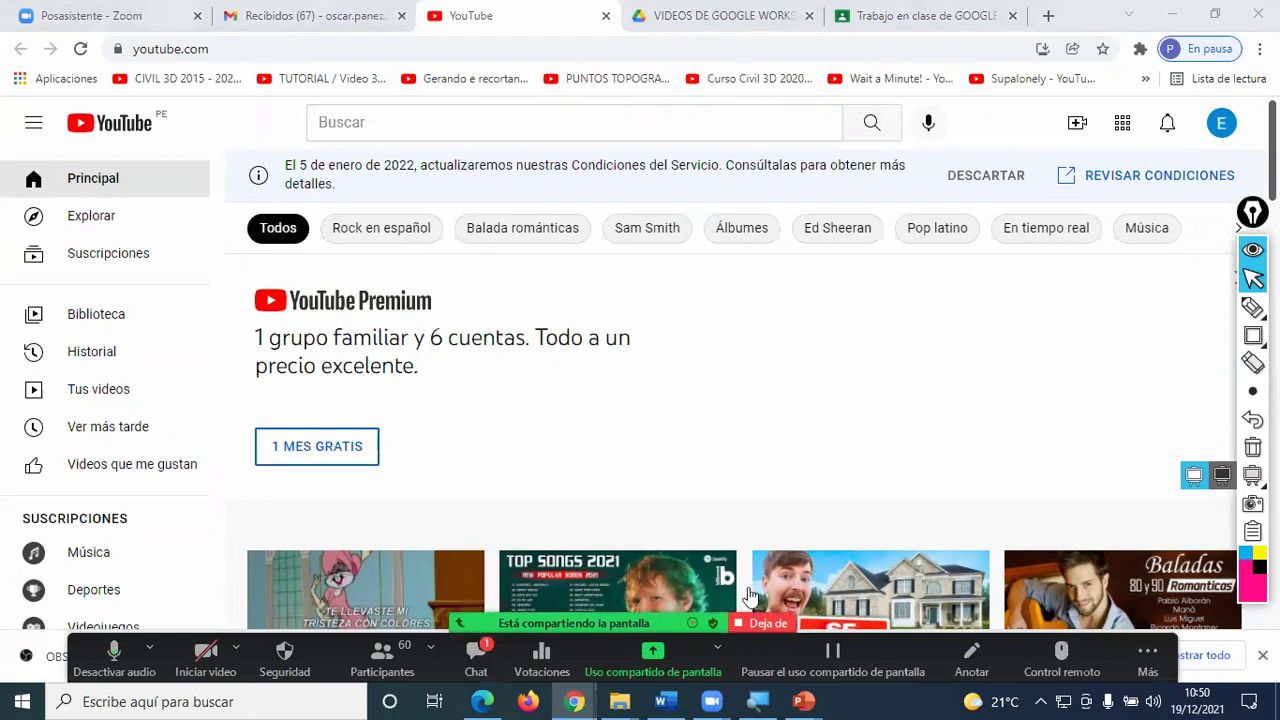
key("alt+h")
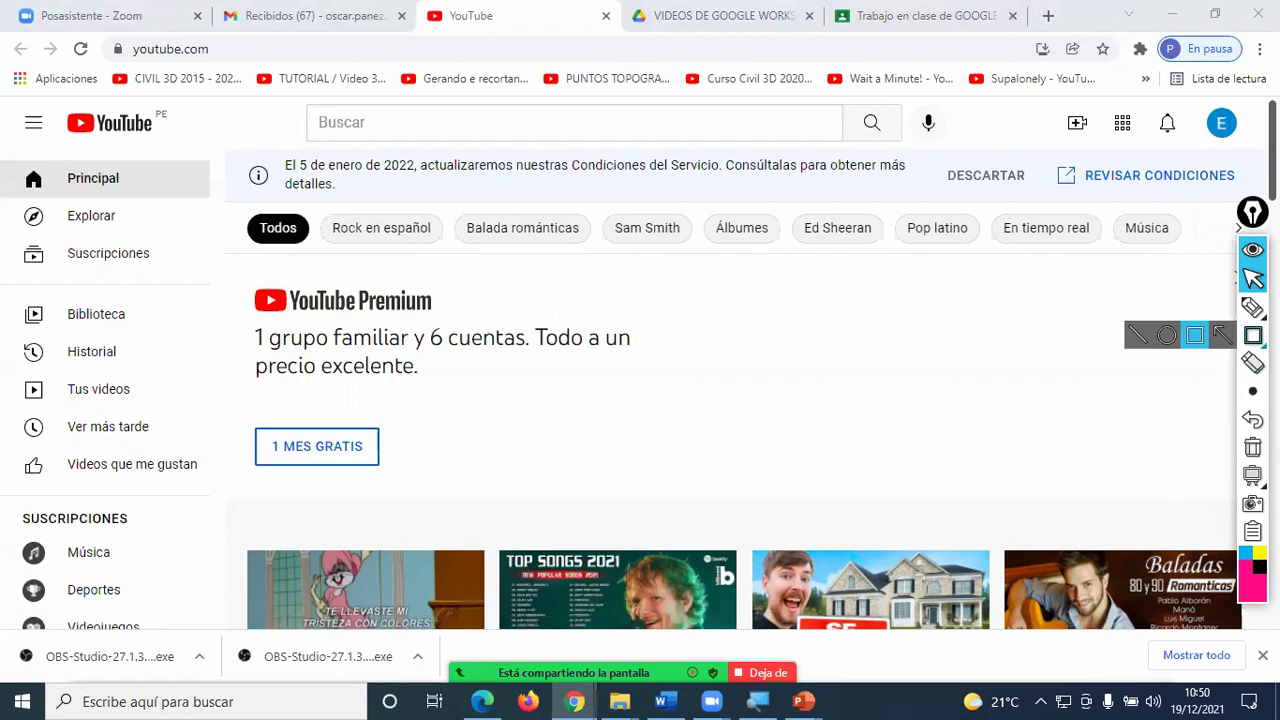
Step: Outline the Create (camera +) button with an annotation rectangle, then show its upload and live options
left_click(1253, 335)
mouse_move(1052, 97)
left_mouse_down()
mouse_move(1072, 146)
mouse_move(1101, 153)
left_mouse_up()
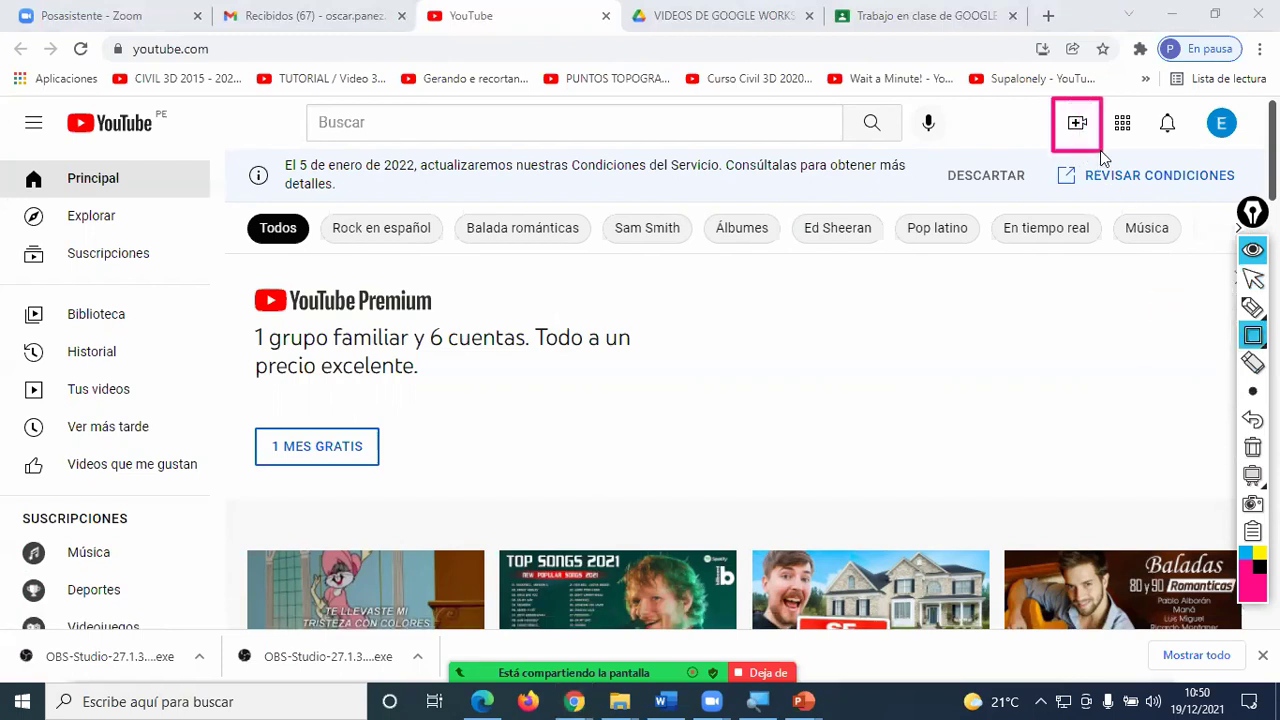
mouse_move(1034, 90)
left_mouse_down()
mouse_move(1080, 160)
mouse_move(1116, 170)
left_mouse_up()
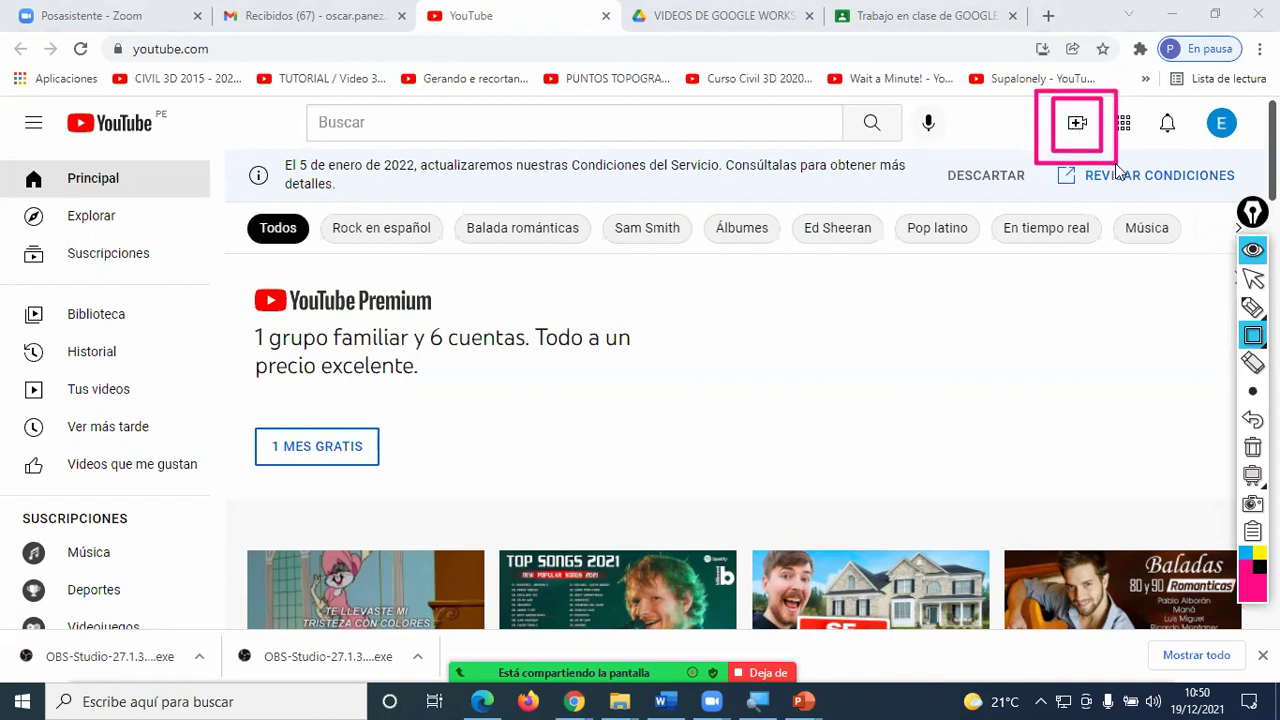
key("ctrl+shift+1")
left_click(1076, 128)
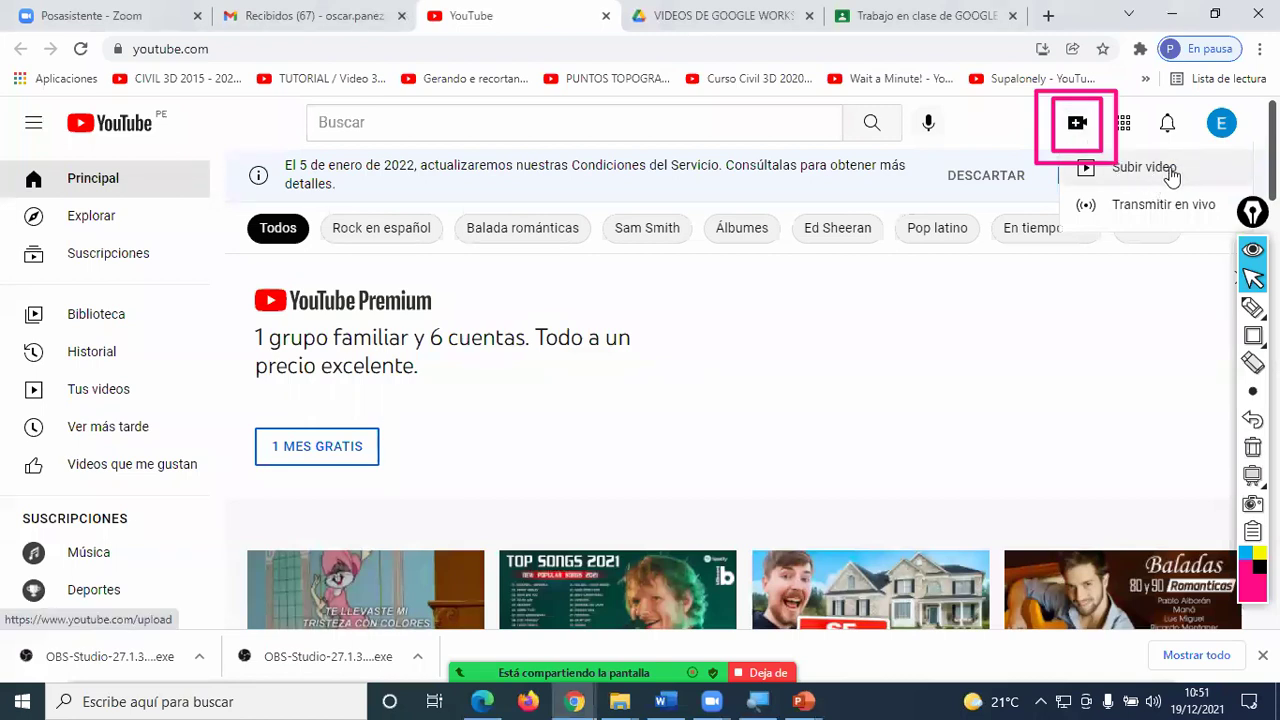
Step: Upload SESION 1 and SESION 2 together via Subir video and Seleccionar archivos
left_click(1171, 176)
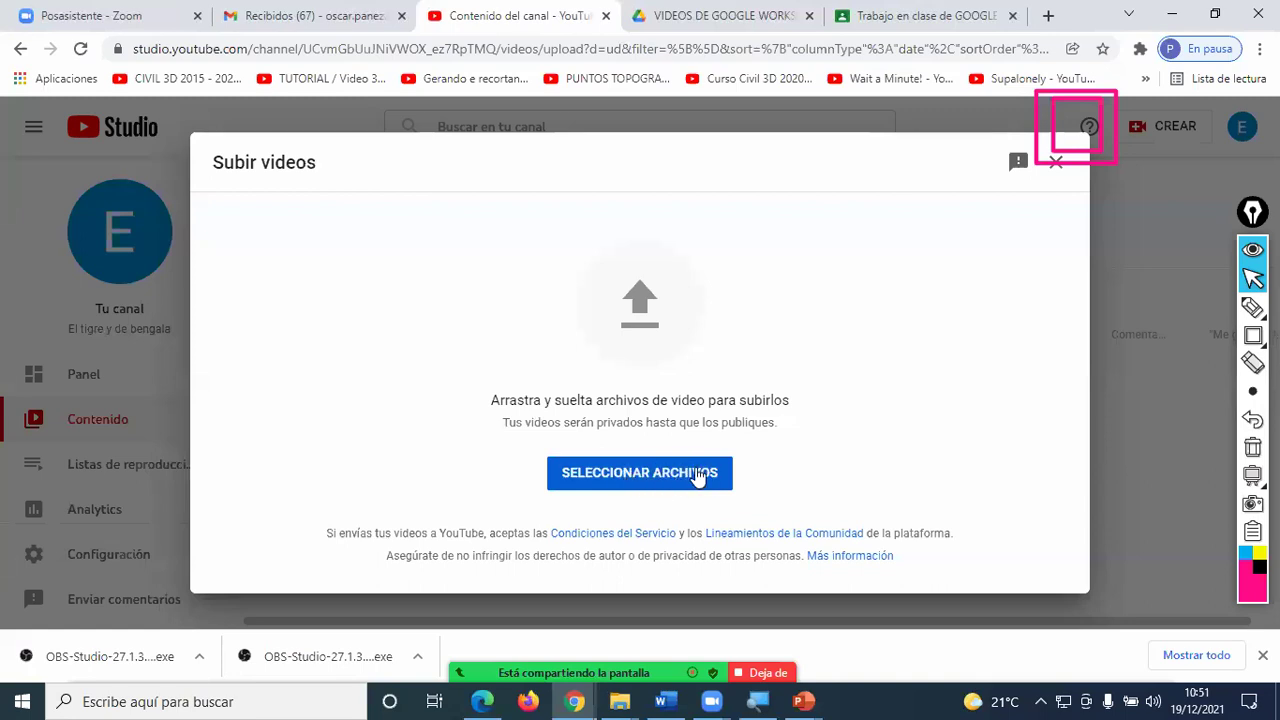
left_click(641, 476)
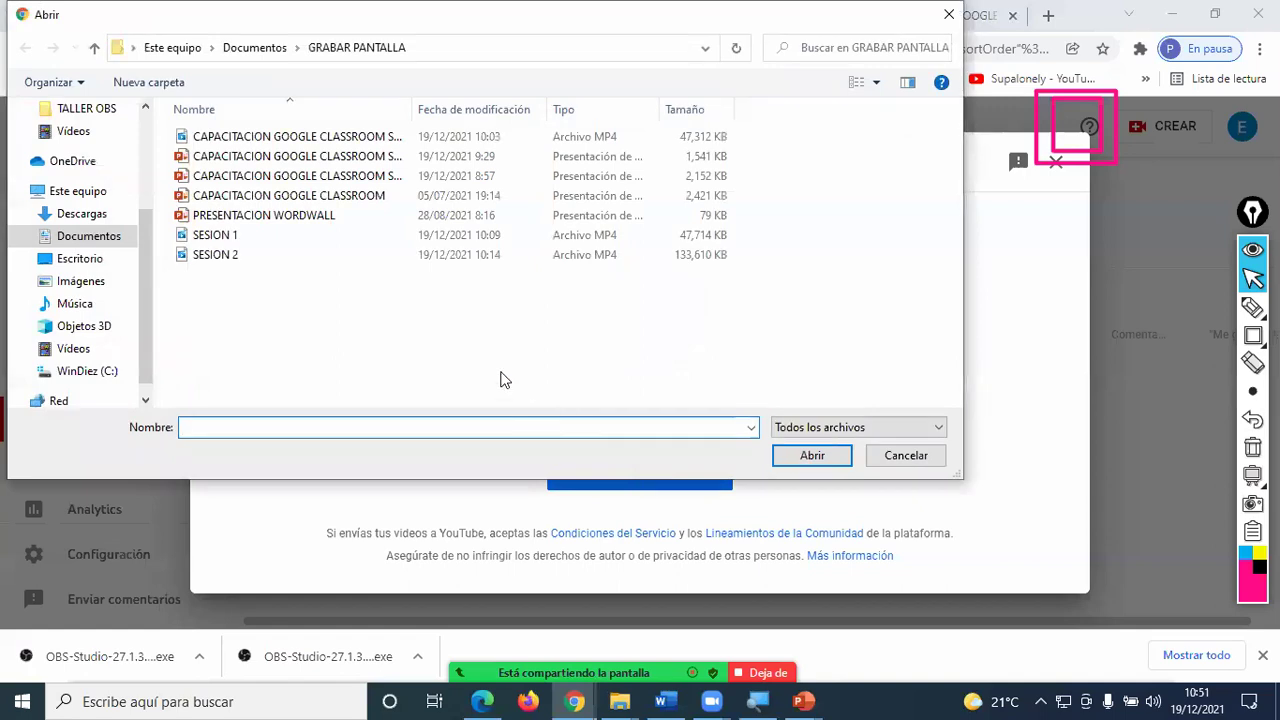
left_click_drag(228, 257, 225, 236)
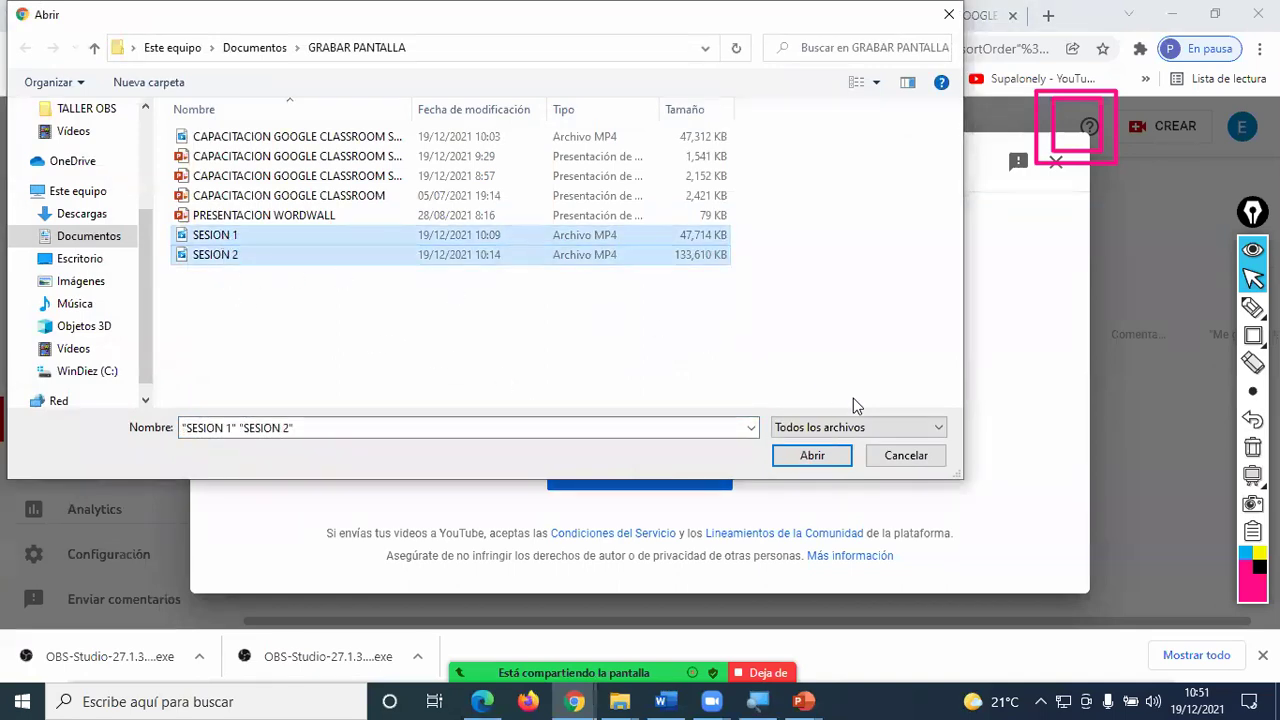
left_click(812, 457)
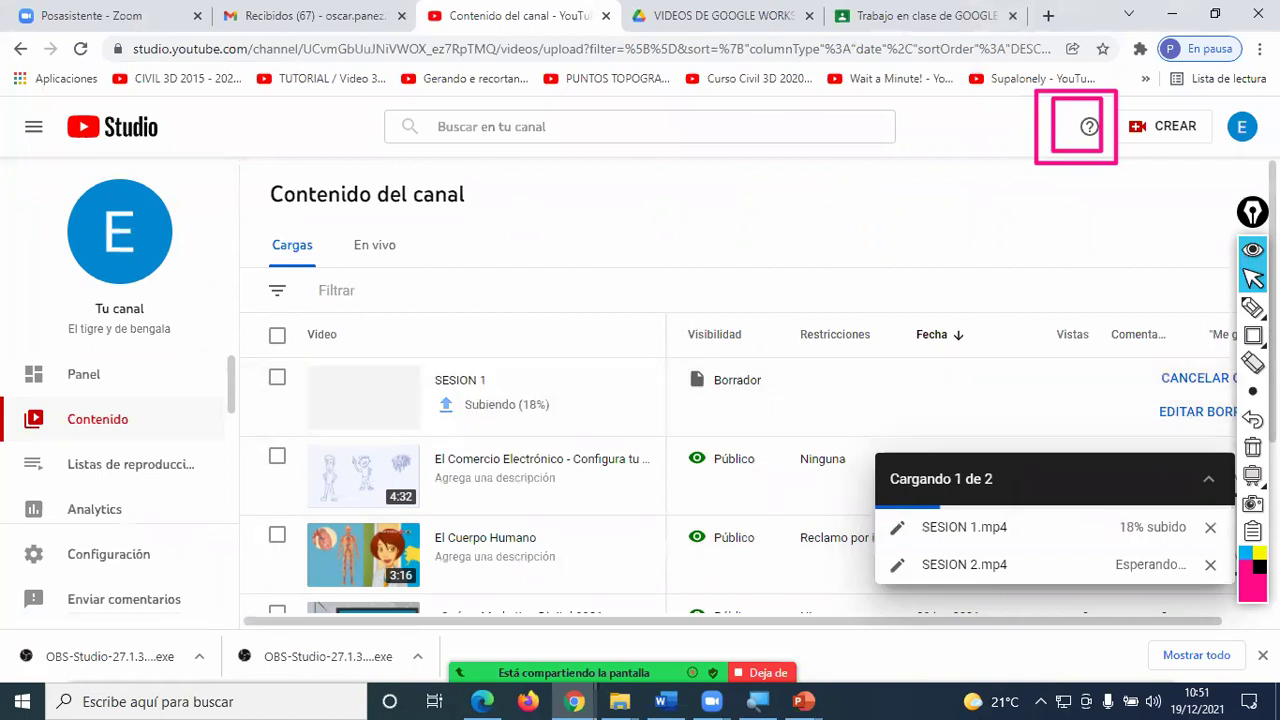
Step: Cancel the SESION 1.mp4 and SESION 2.mp4 uploads, confirming CANCELAR CARGA for each
left_click(1210, 527)
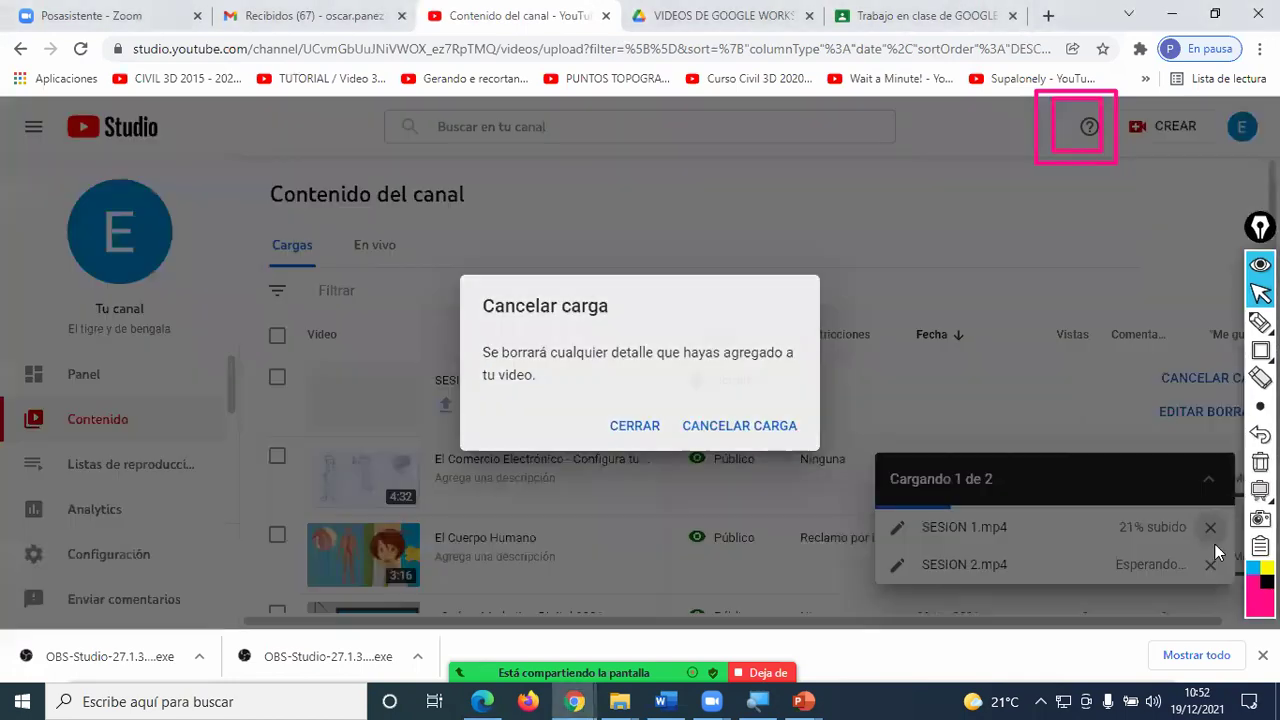
left_click(725, 437)
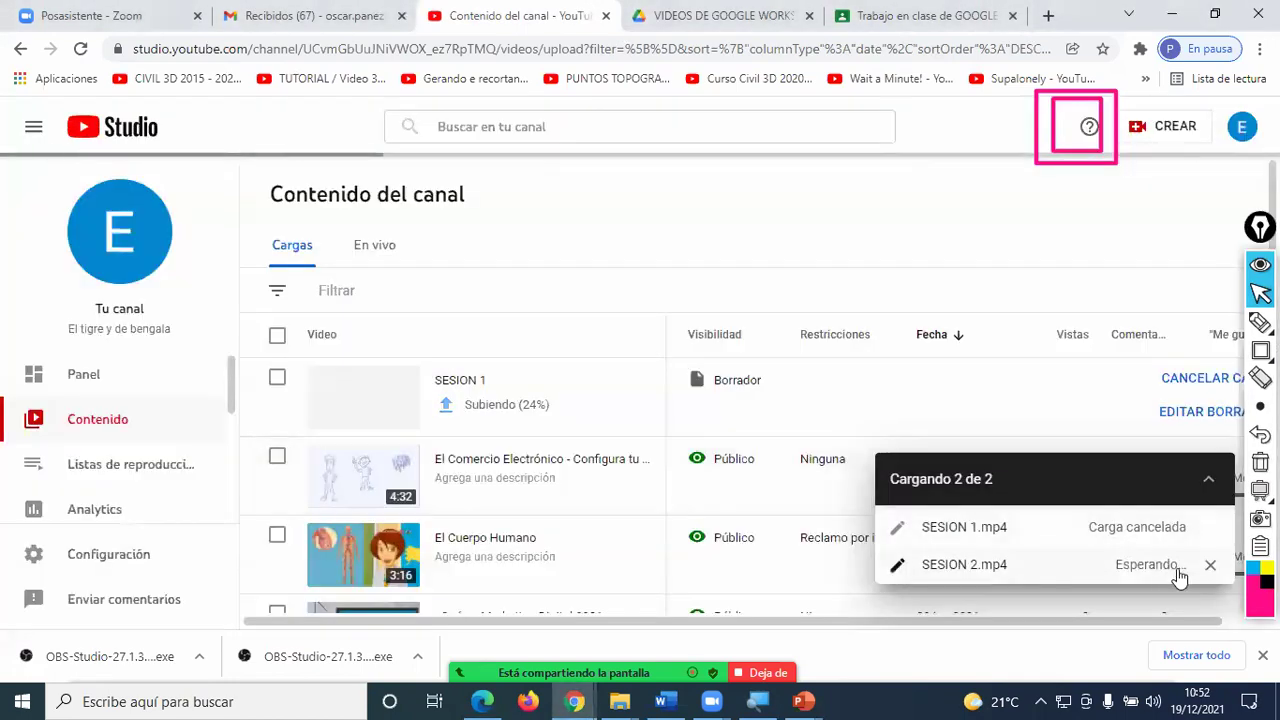
left_click(1210, 564)
left_click(766, 434)
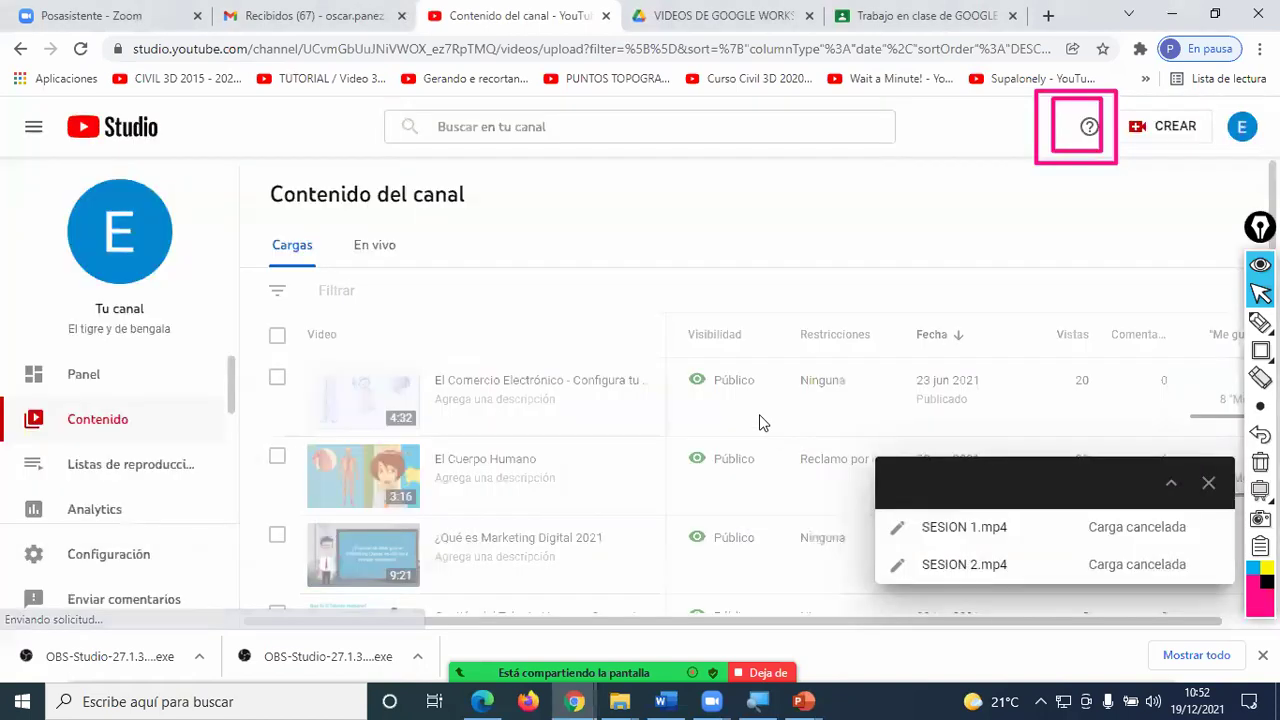
Step: Start a new upload containing only the SESION 1 file
left_click(1145, 128)
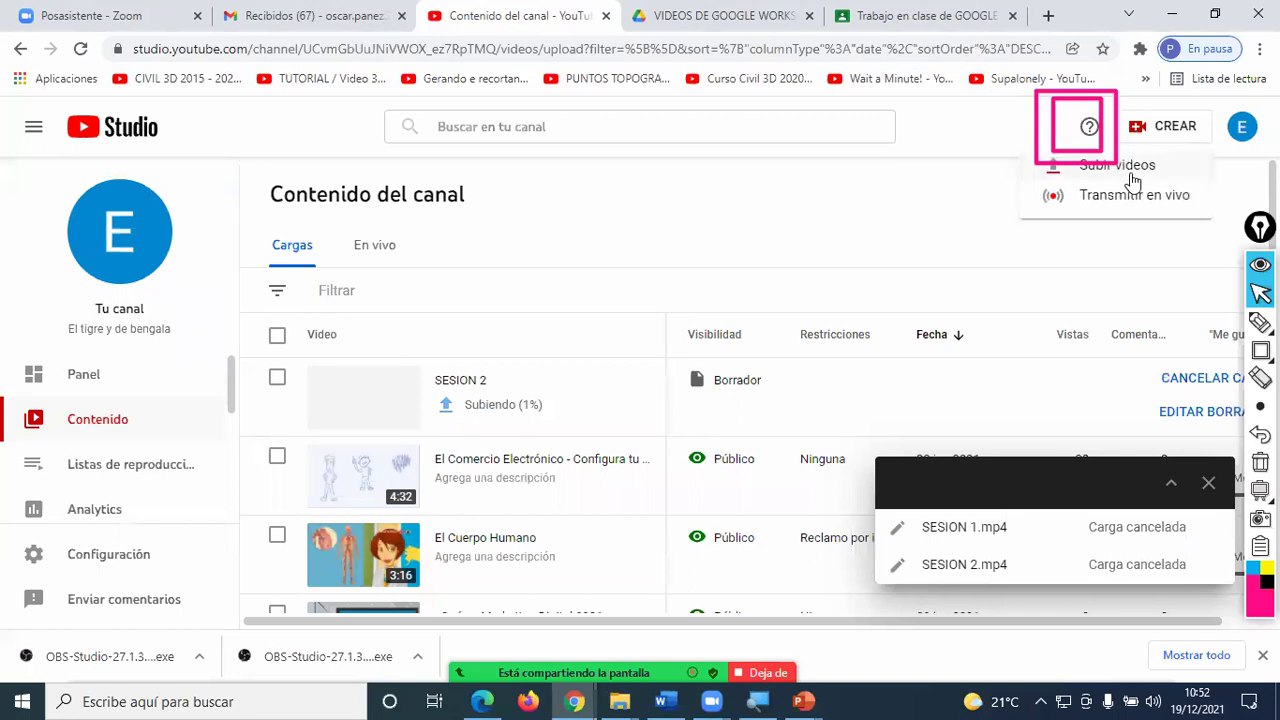
left_click(1133, 178)
left_click(643, 302)
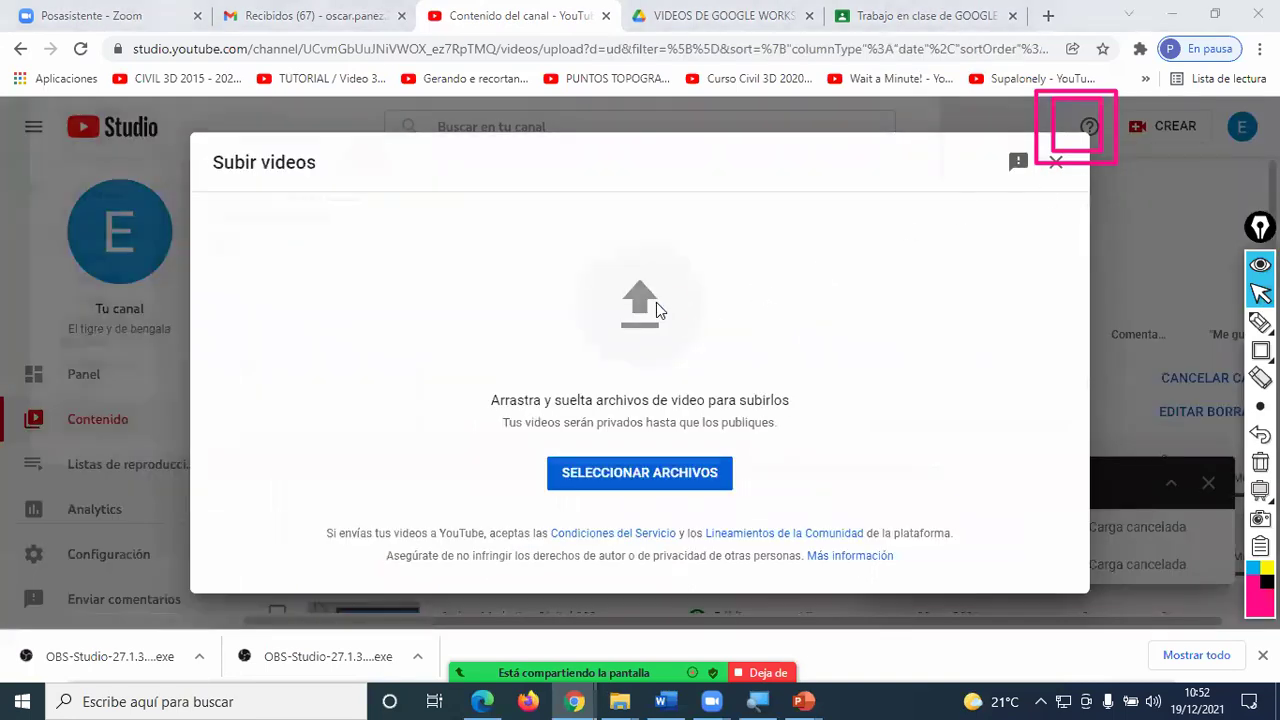
left_click(229, 254)
left_click(229, 234)
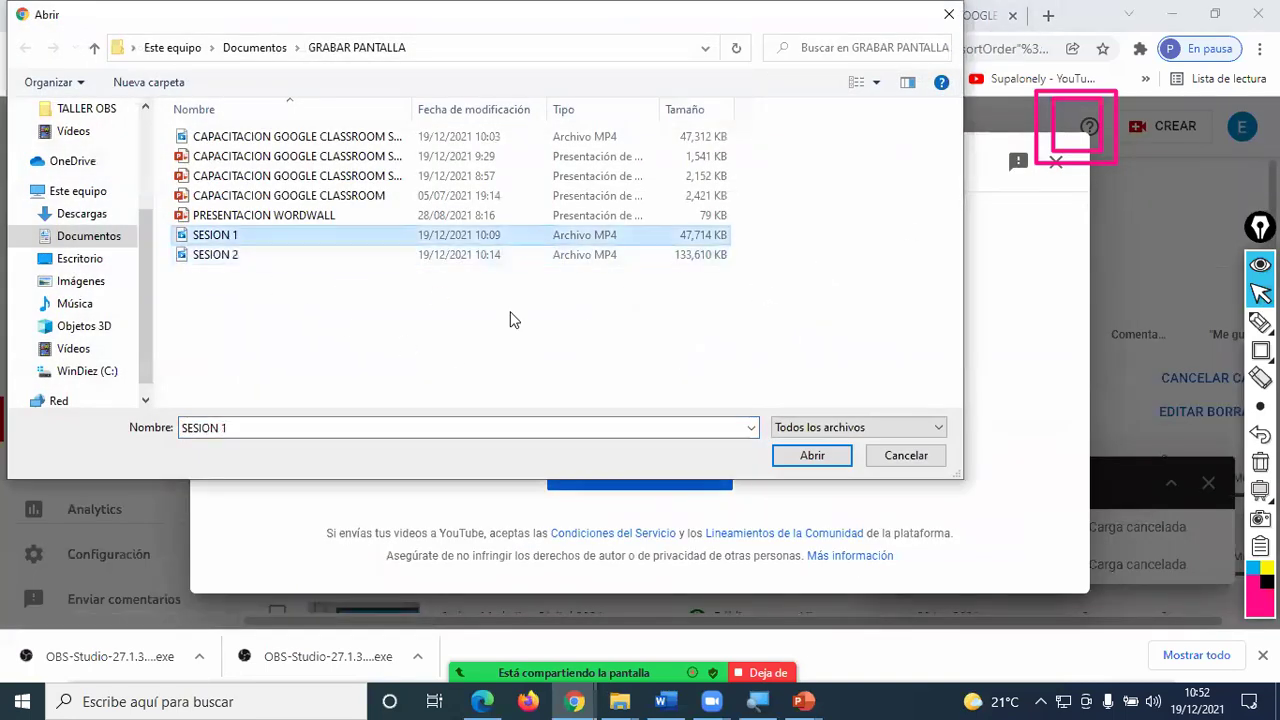
left_click(812, 452)
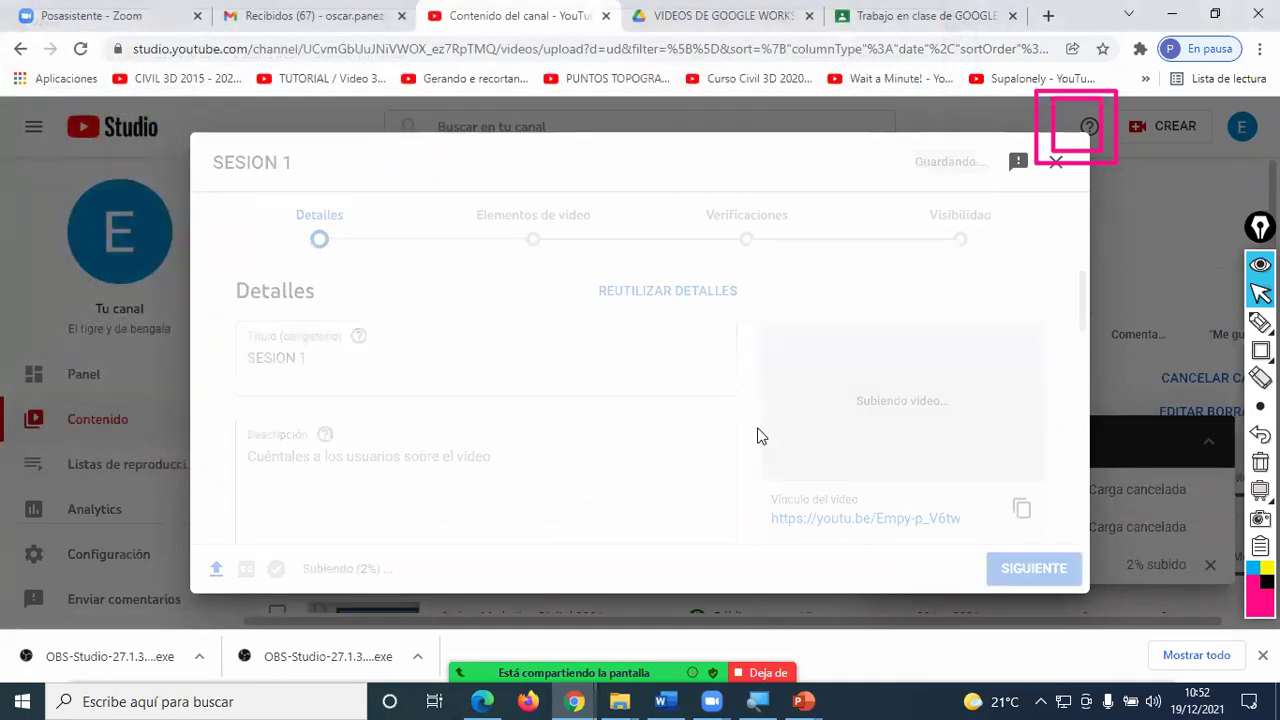
Step: Mark SESION 1 as 'No, no es contenido creado para niños' and advance to Elementos de video
scroll(579, 373, "down", 5)
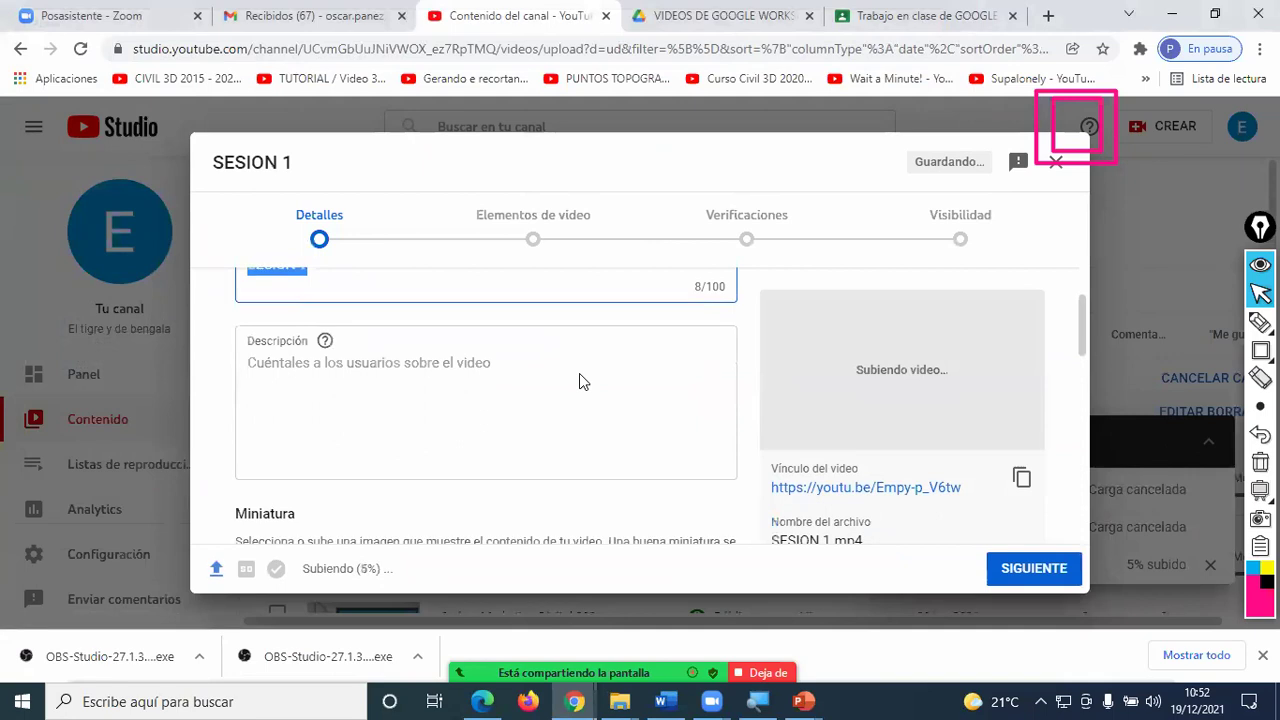
scroll(579, 373, "down", 6)
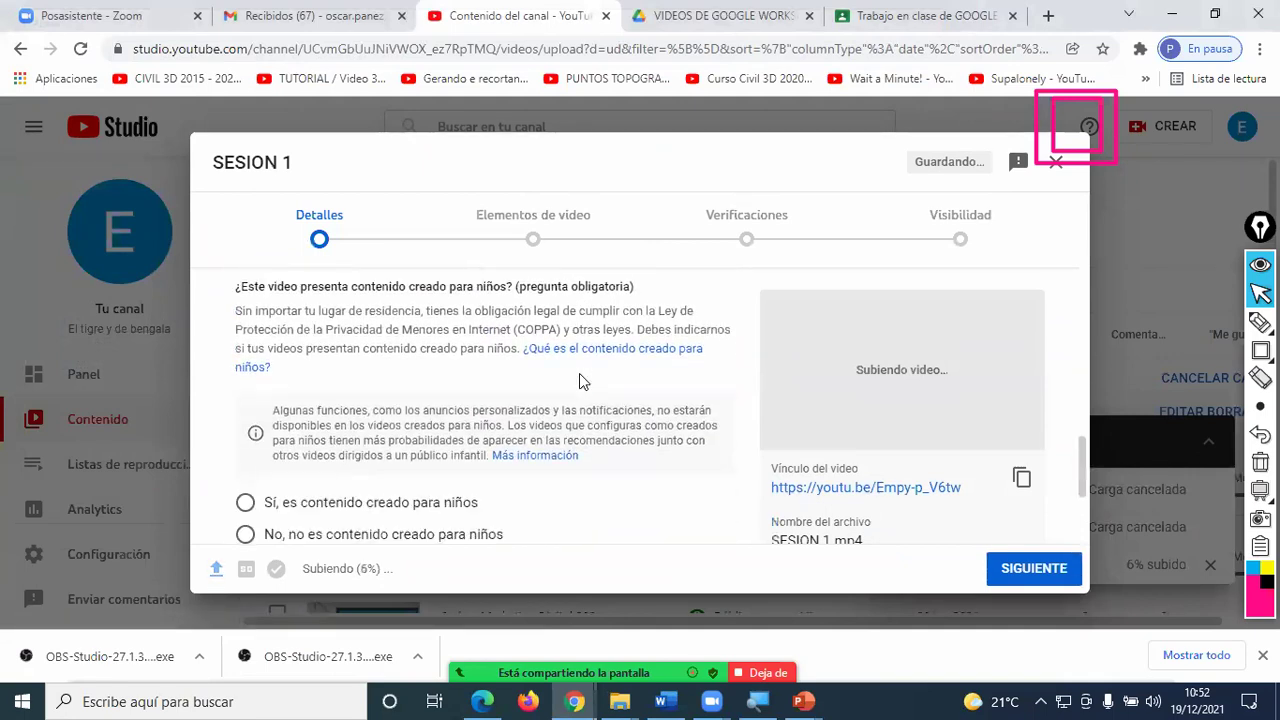
left_click(318, 371)
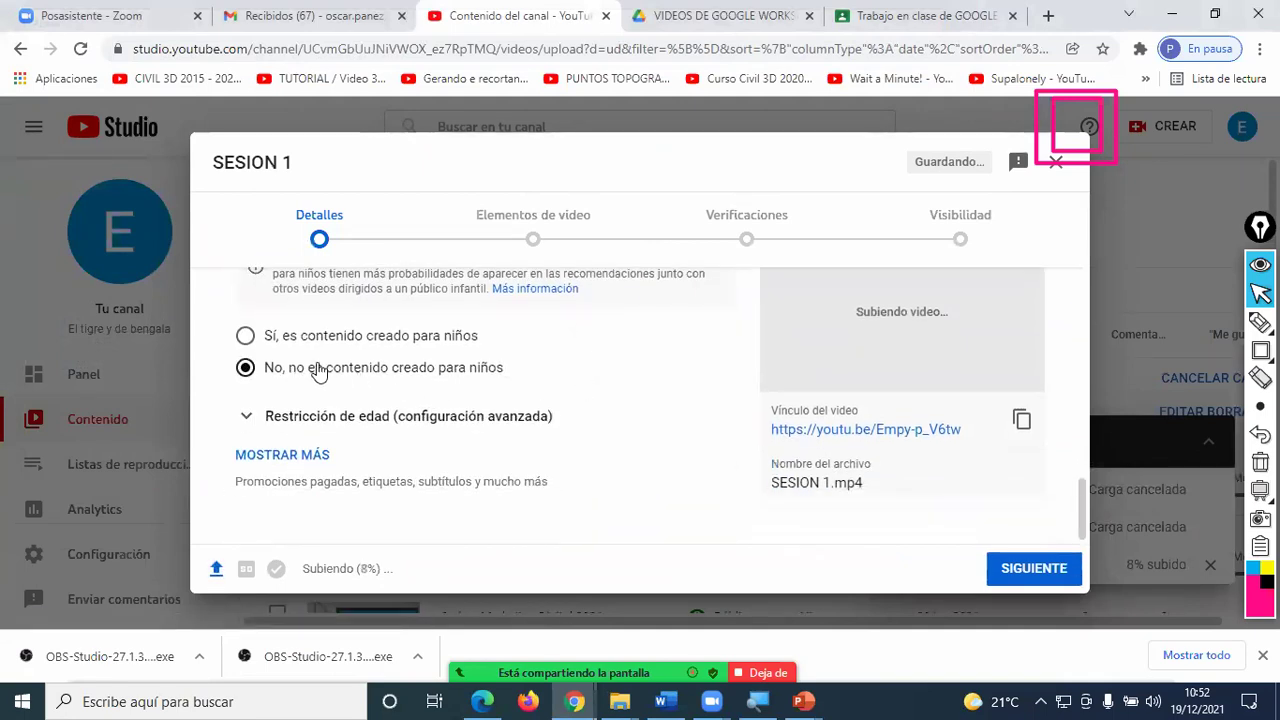
left_click(405, 344)
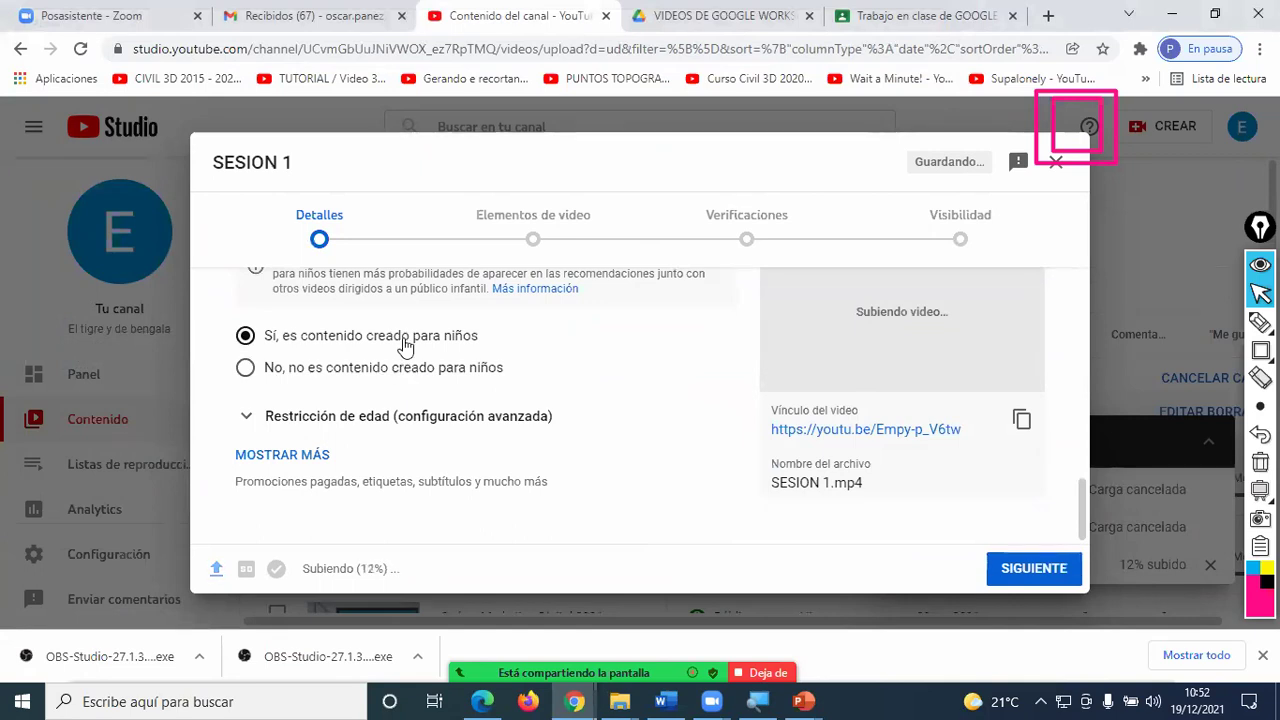
left_click(403, 371)
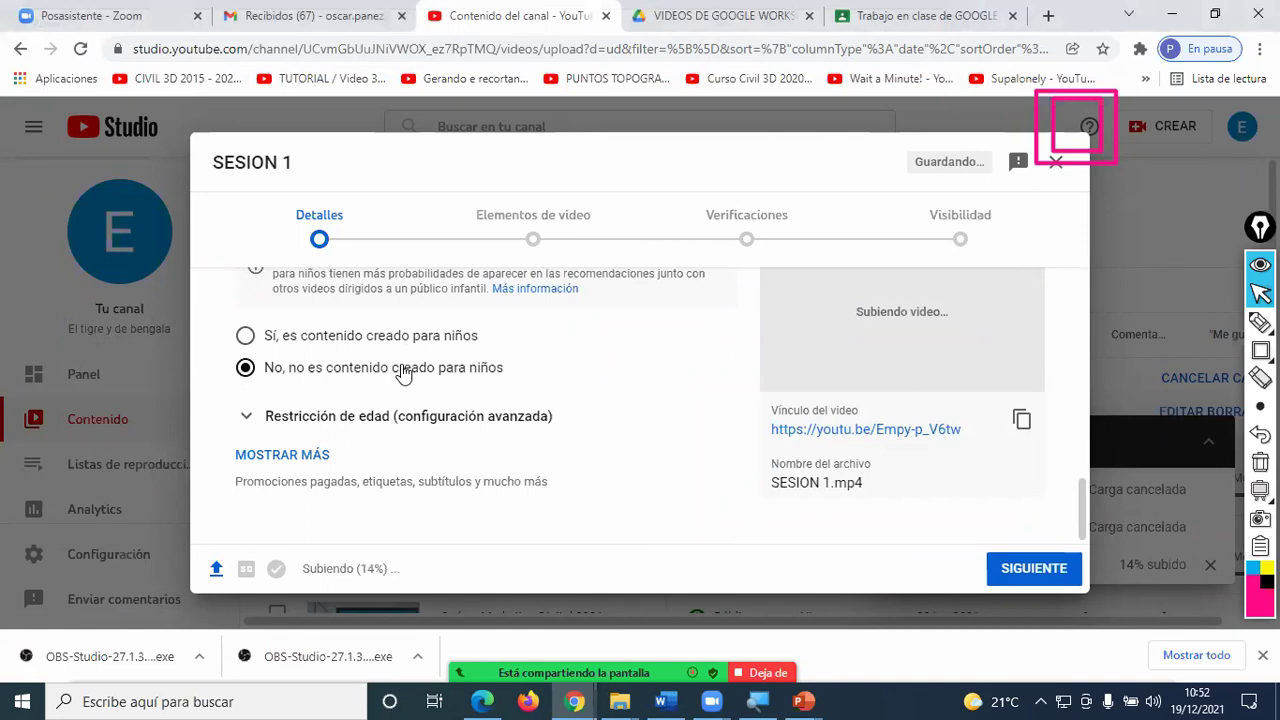
left_click(376, 350)
left_click(372, 372)
left_click(389, 340)
left_click(389, 372)
left_click(403, 343)
left_click(400, 371)
left_click(421, 340)
left_click(403, 371)
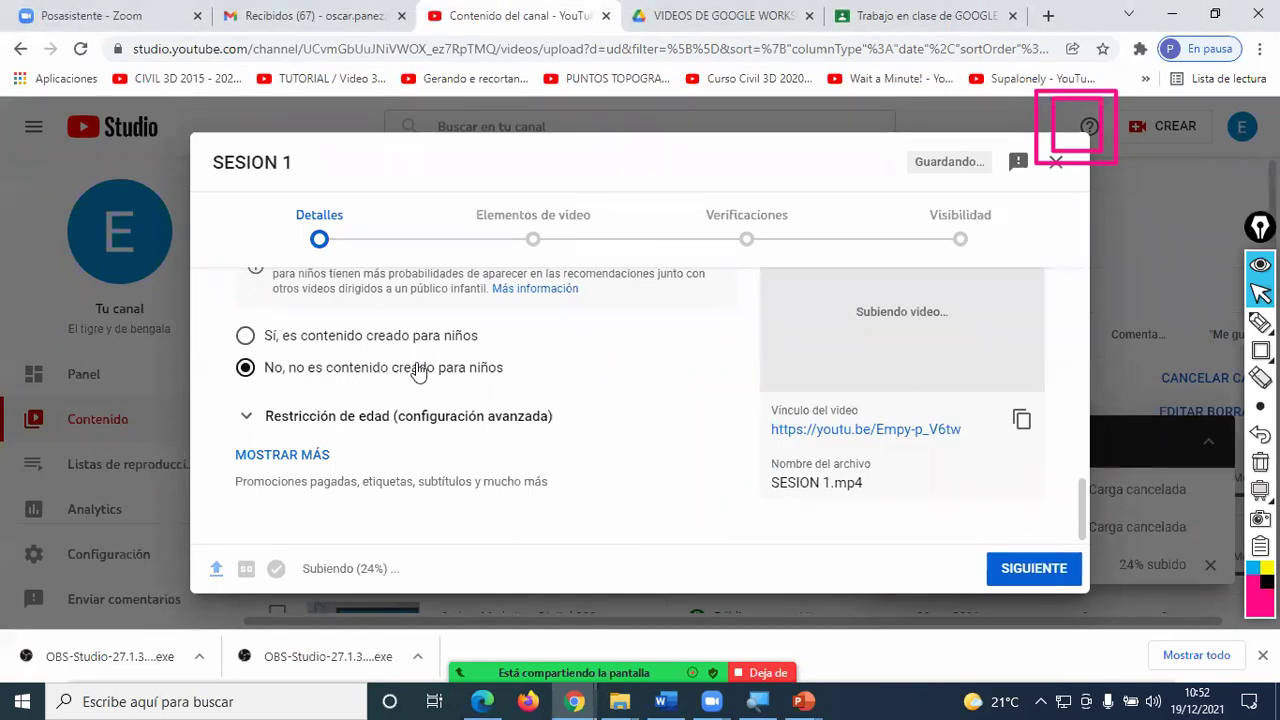
left_click(1031, 570)
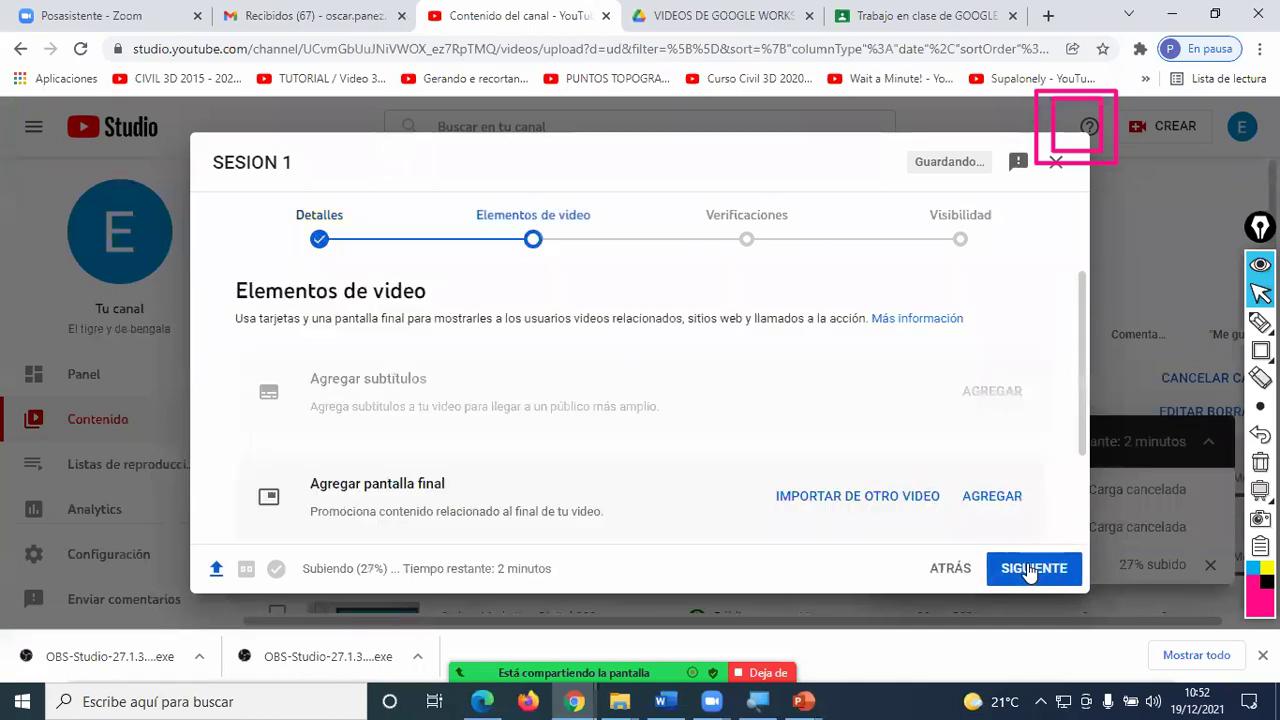
Step: Skip past Elementos de video and Verificaciones, set SESION 1 to Público, publish it, and close the notice
scroll(830, 495, "down", 3)
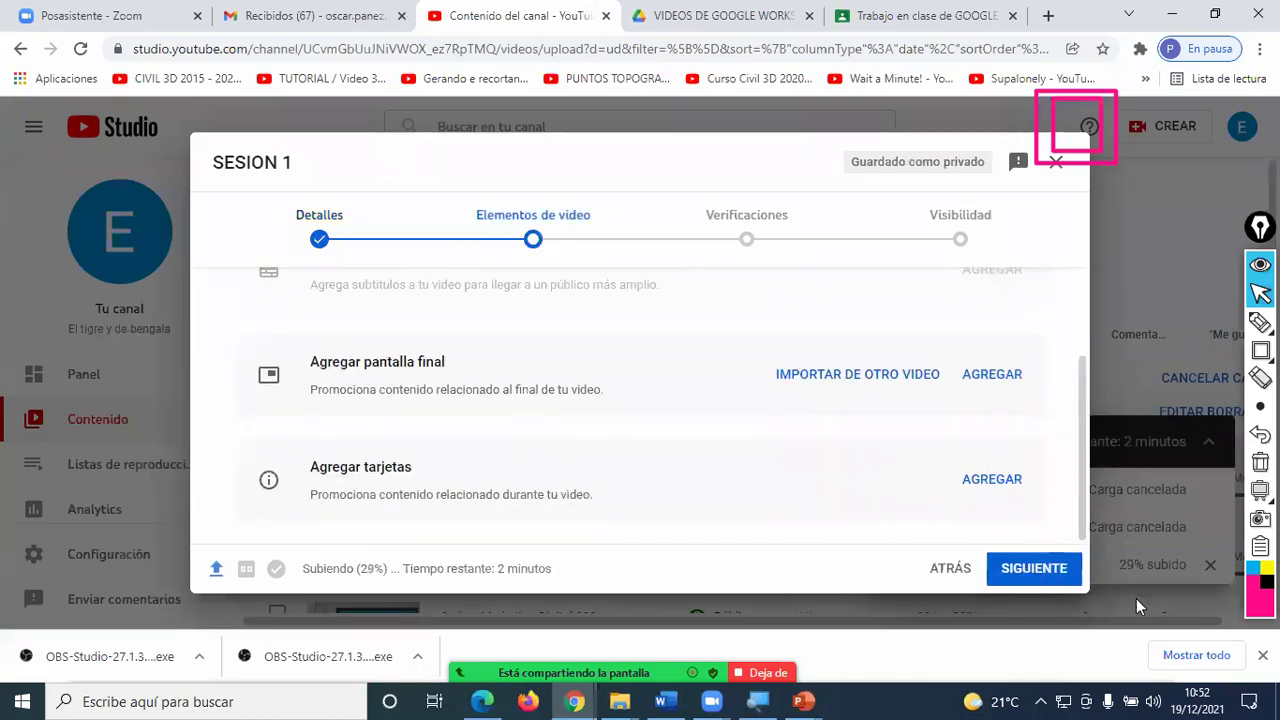
left_click(1034, 569)
left_click(1032, 570)
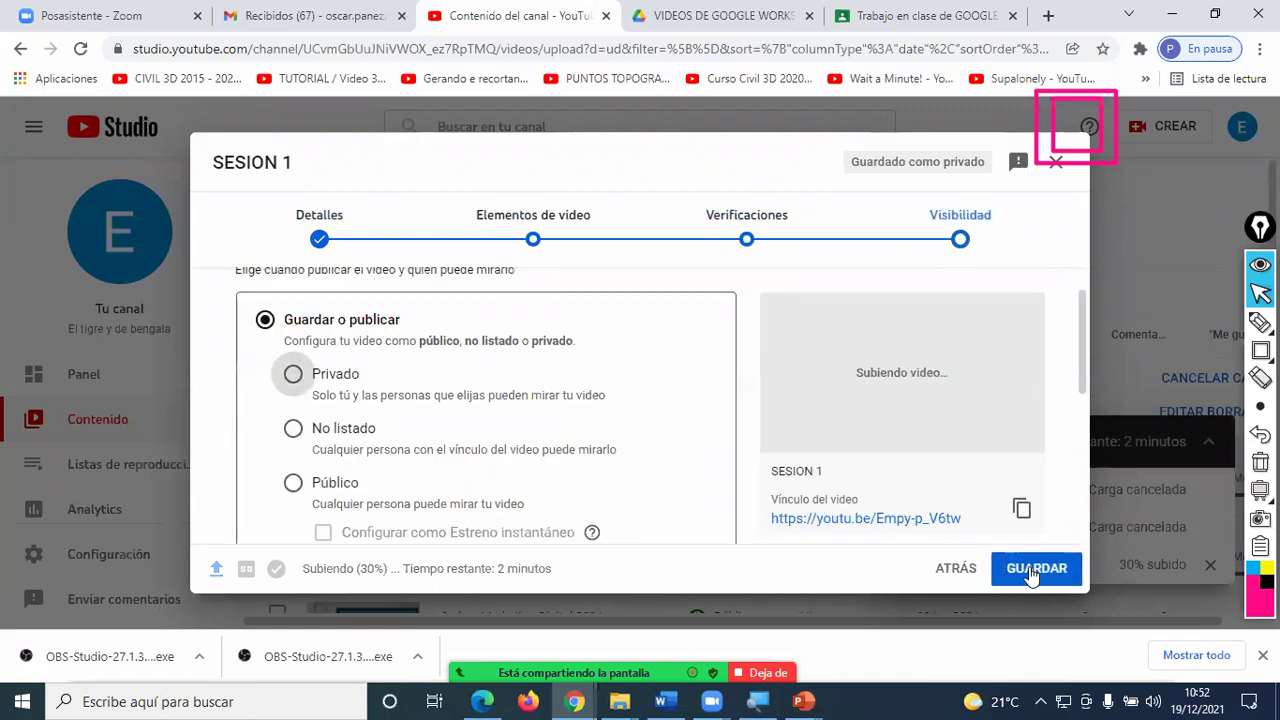
left_click(295, 484)
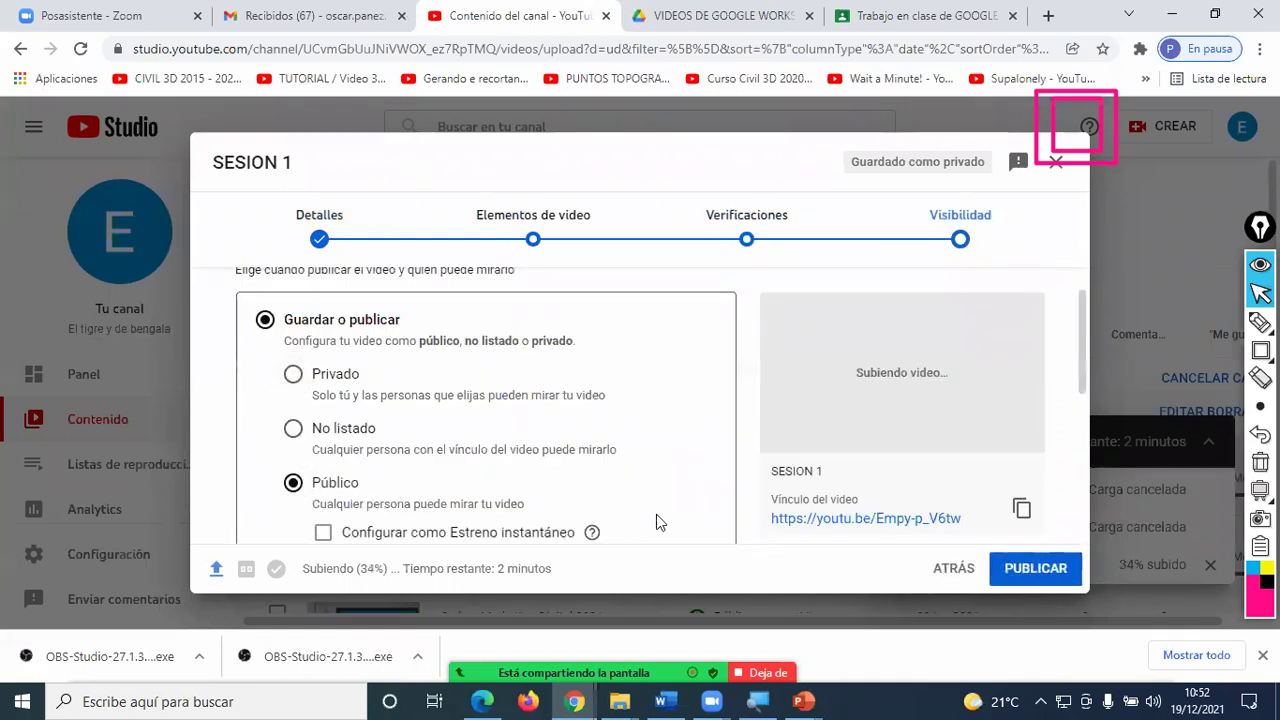
scroll(656, 514, "down", 1)
left_click(1035, 580)
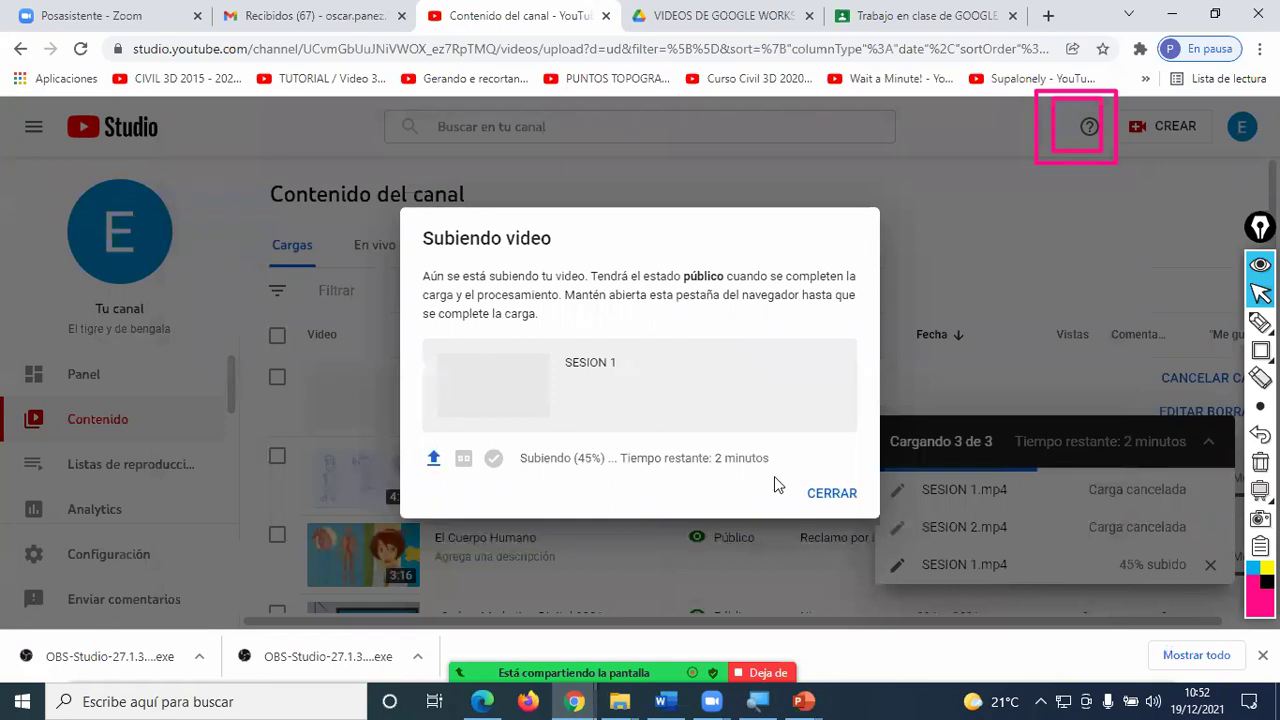
left_click(830, 496)
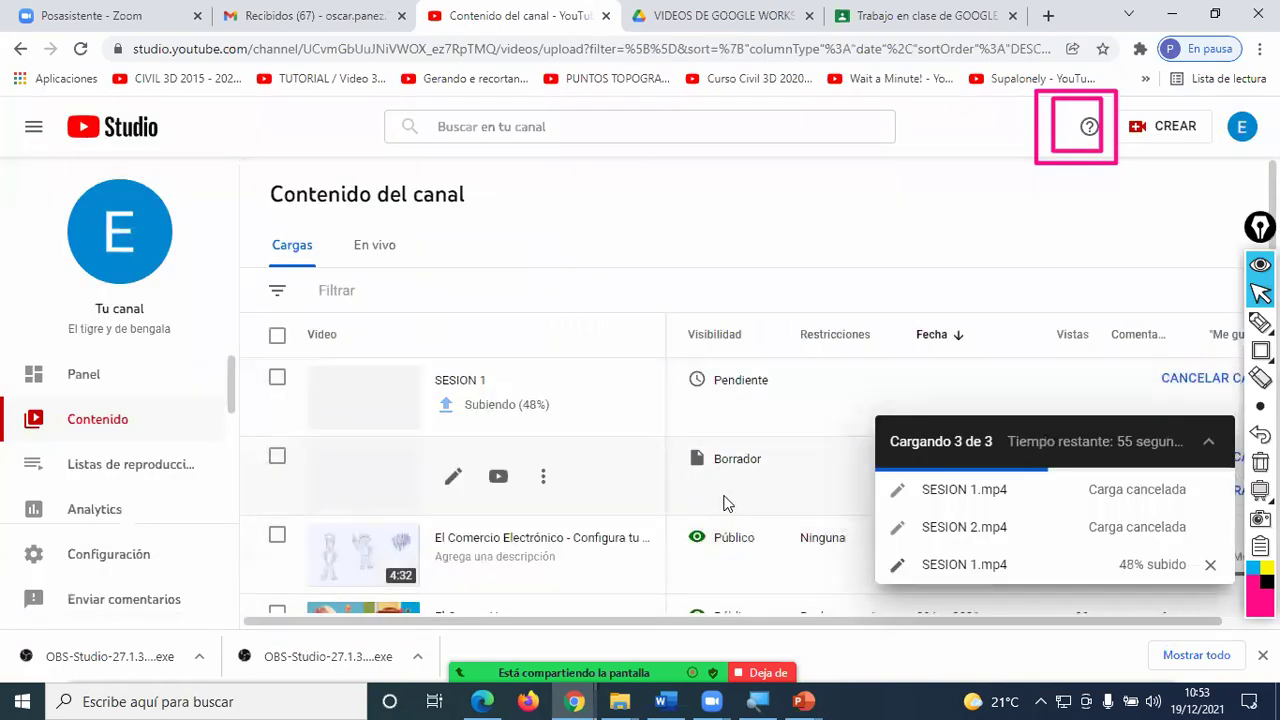
Step: Box SESION 1's Pendiente status with a pink annotation rectangle, then show the CREAR menu
left_click(1260, 350)
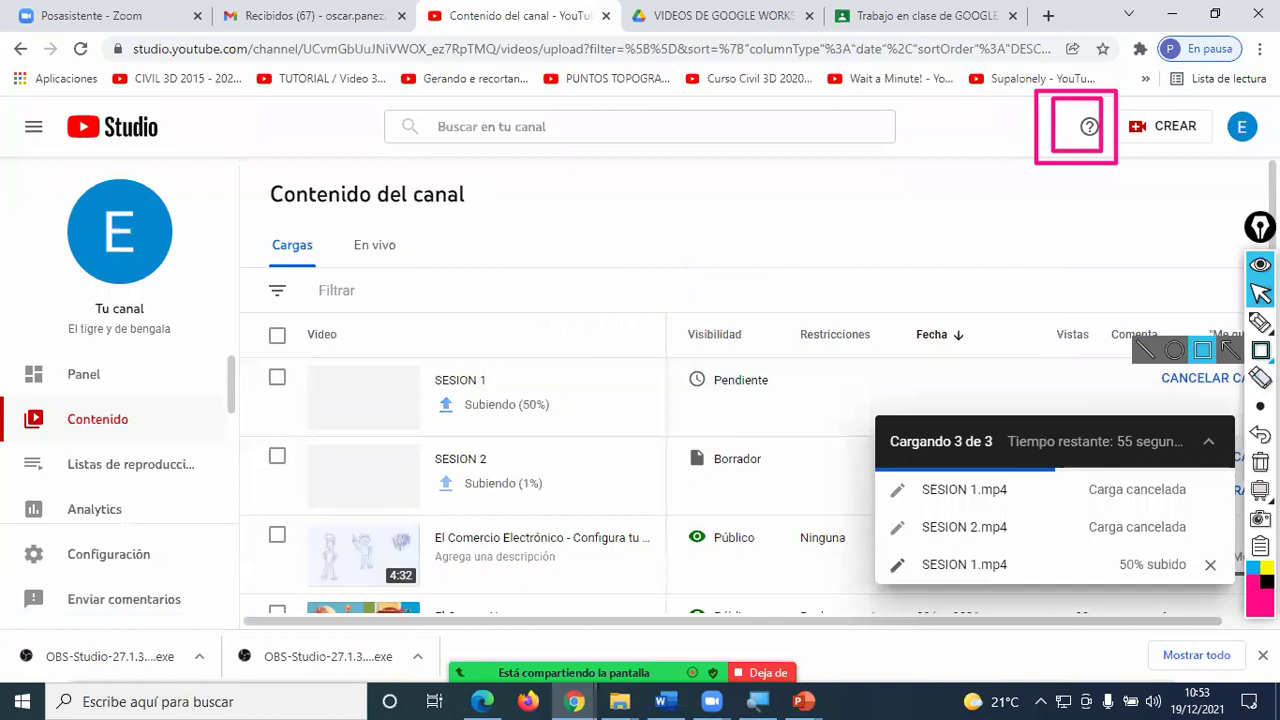
mouse_move(643, 298)
left_mouse_down()
mouse_move(745, 440)
mouse_move(830, 435)
left_mouse_up()
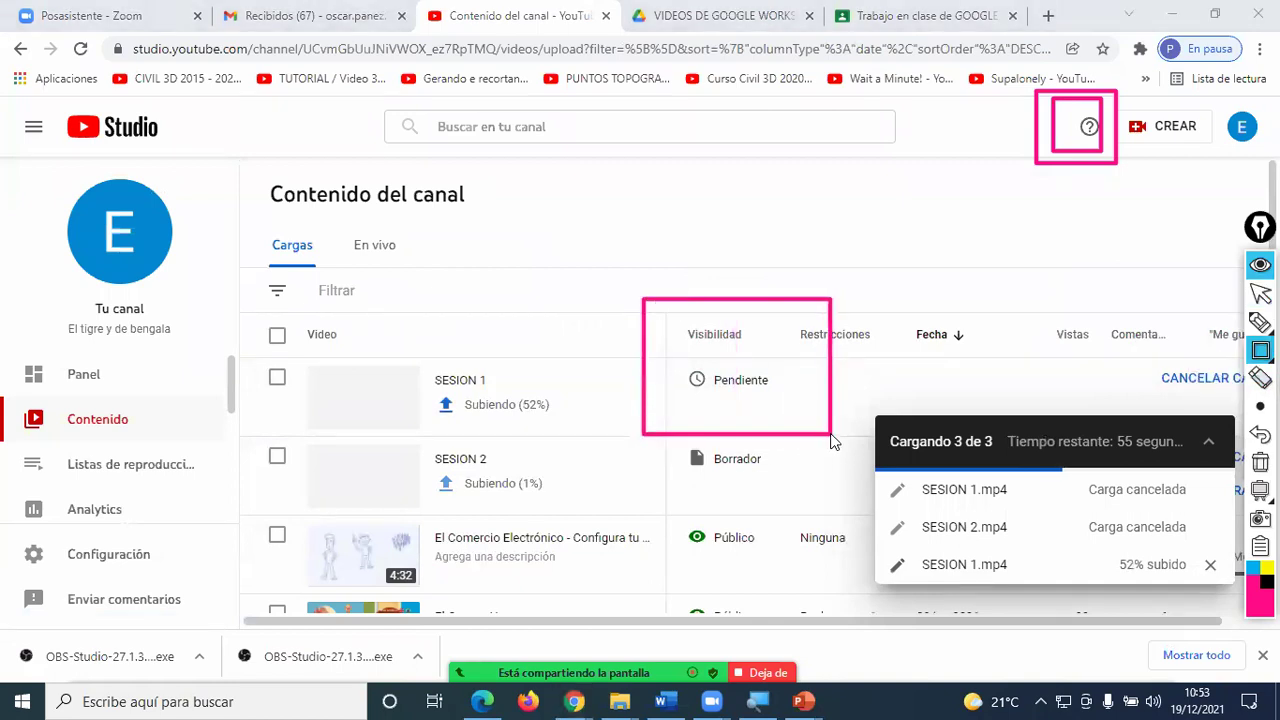
key("Escape")
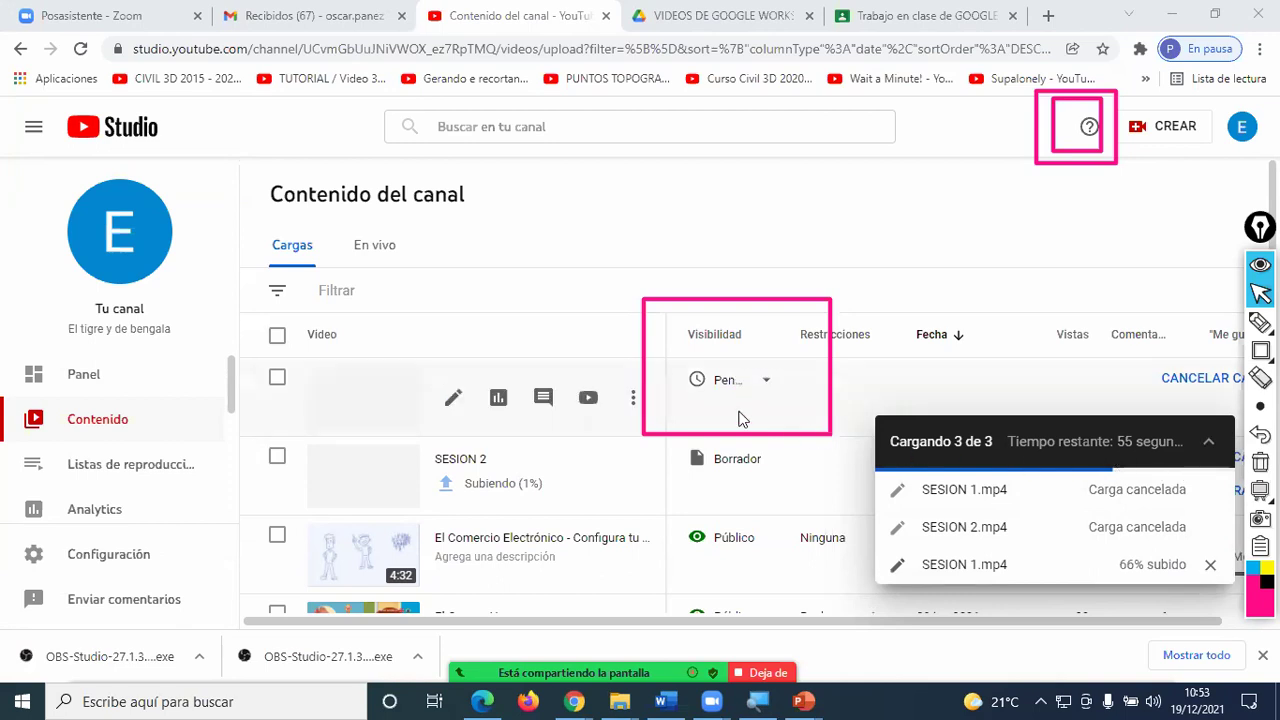
left_click(1130, 138)
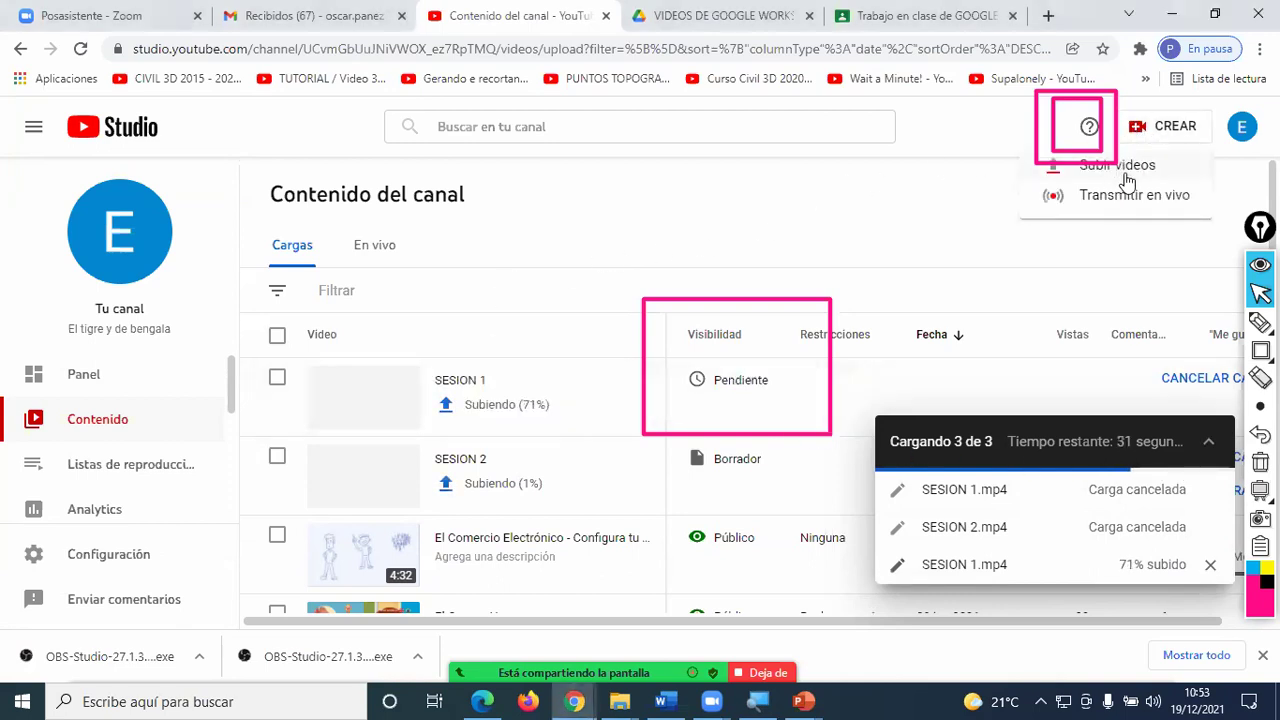
Step: Upload the SESION 2 file and mark it as 'No, no es contenido creado para niños'
left_click(1118, 166)
left_click(636, 480)
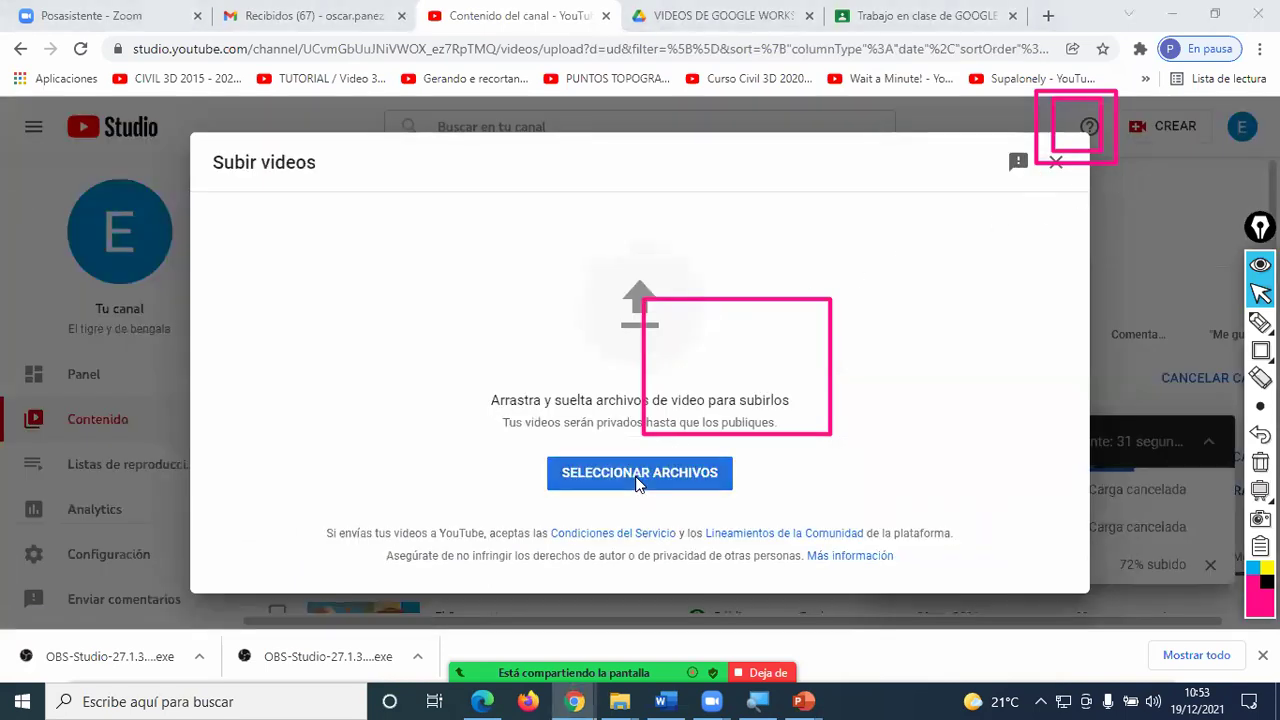
double_click(250, 256)
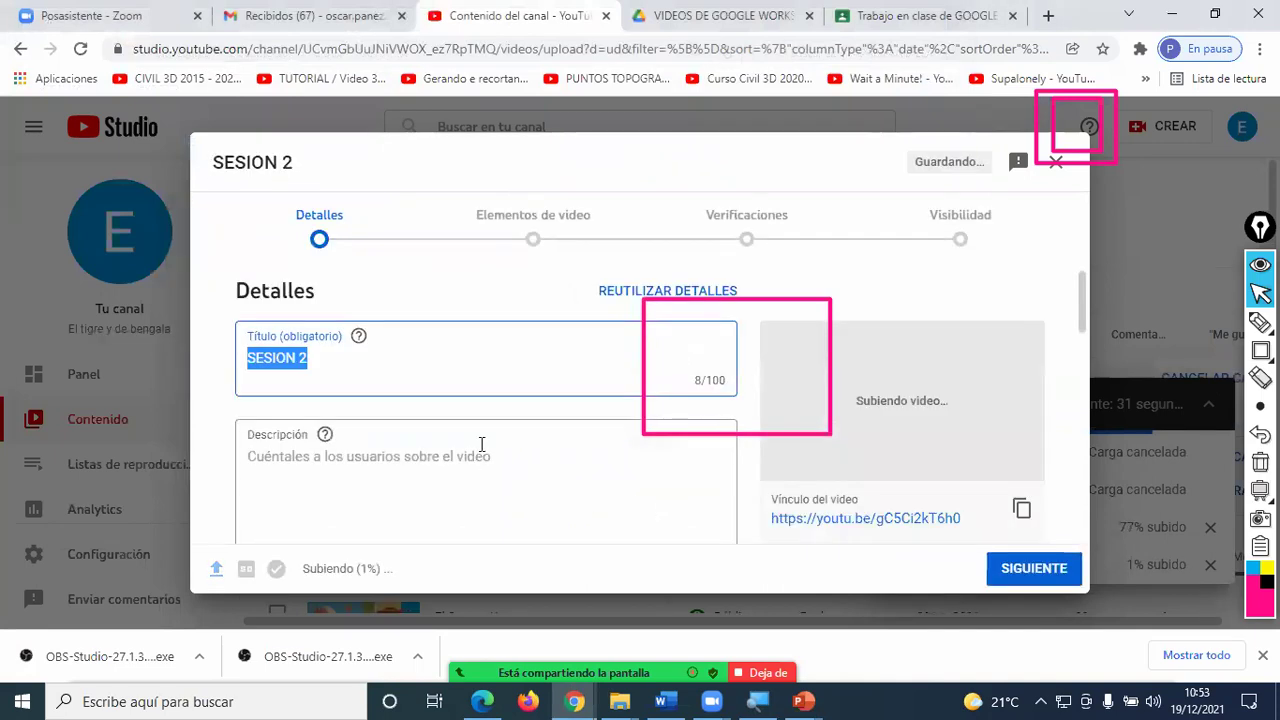
scroll(481, 444, "down", 10)
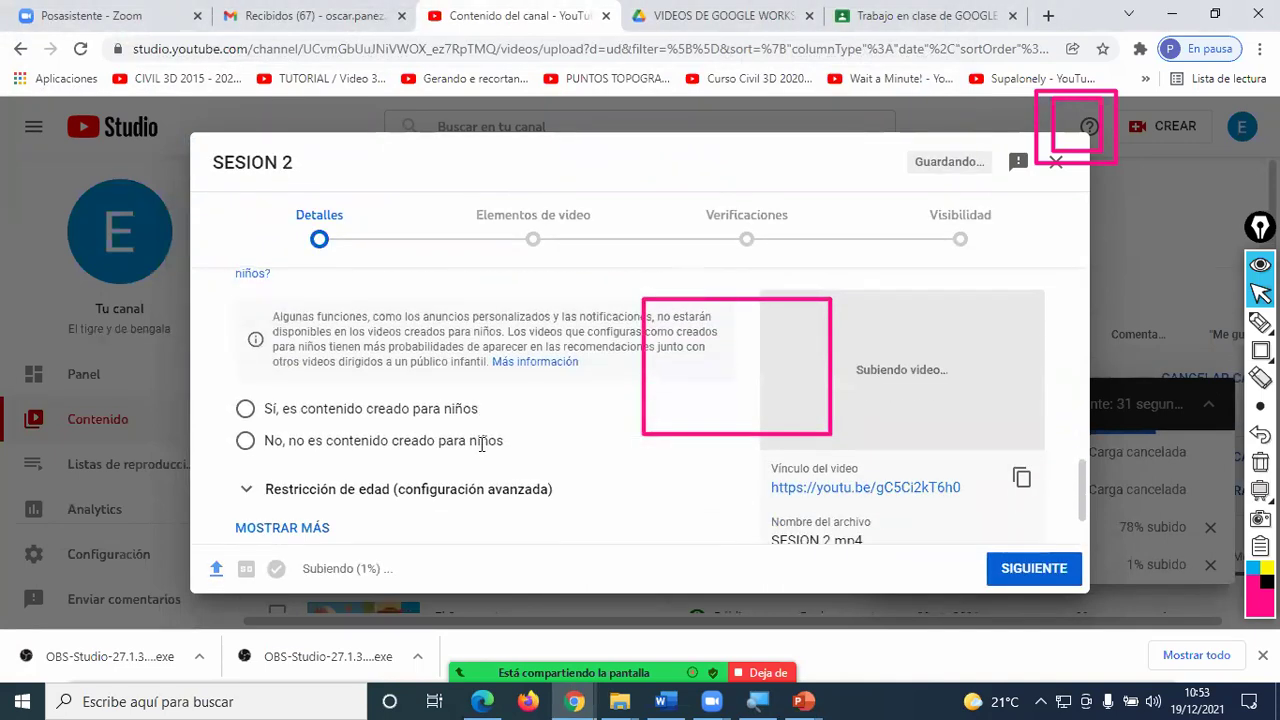
scroll(481, 444, "down", 1)
left_click(399, 337)
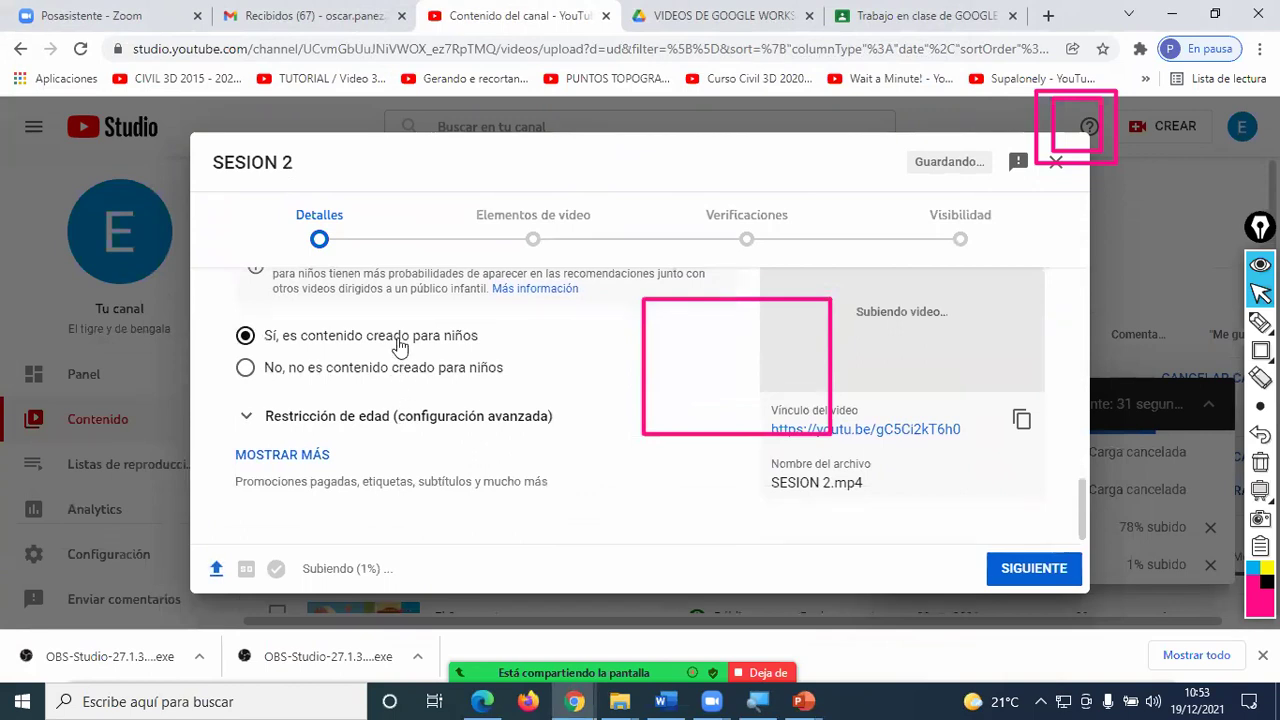
left_click(391, 368)
left_click(413, 345)
left_click(395, 372)
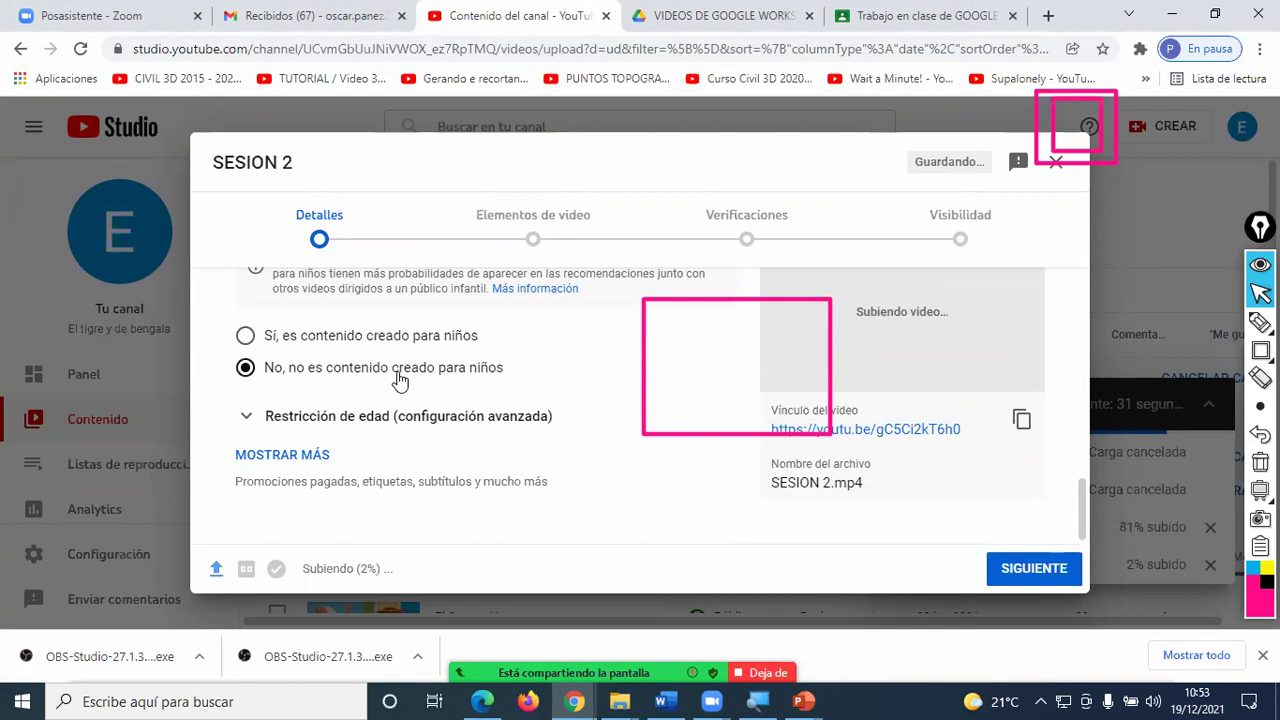
Step: Advance through the remaining steps, set SESION 2 to Público, and publish it
left_click(1039, 574)
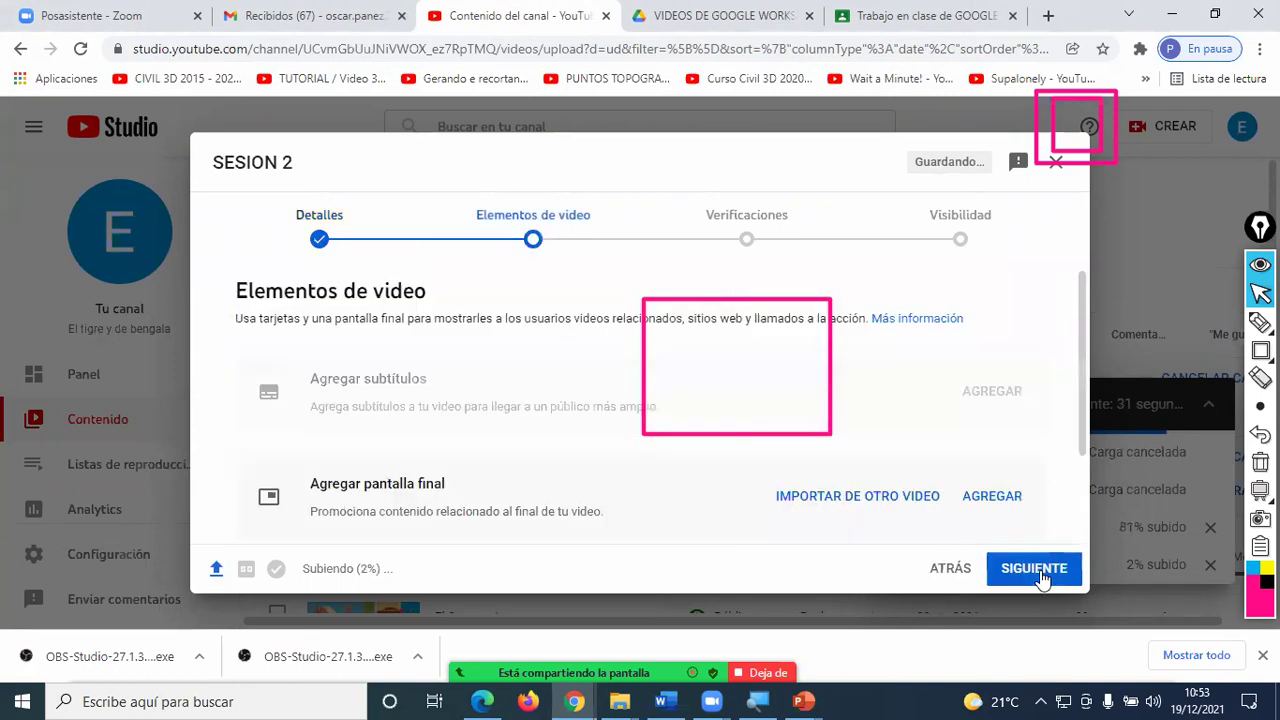
left_click(1045, 565)
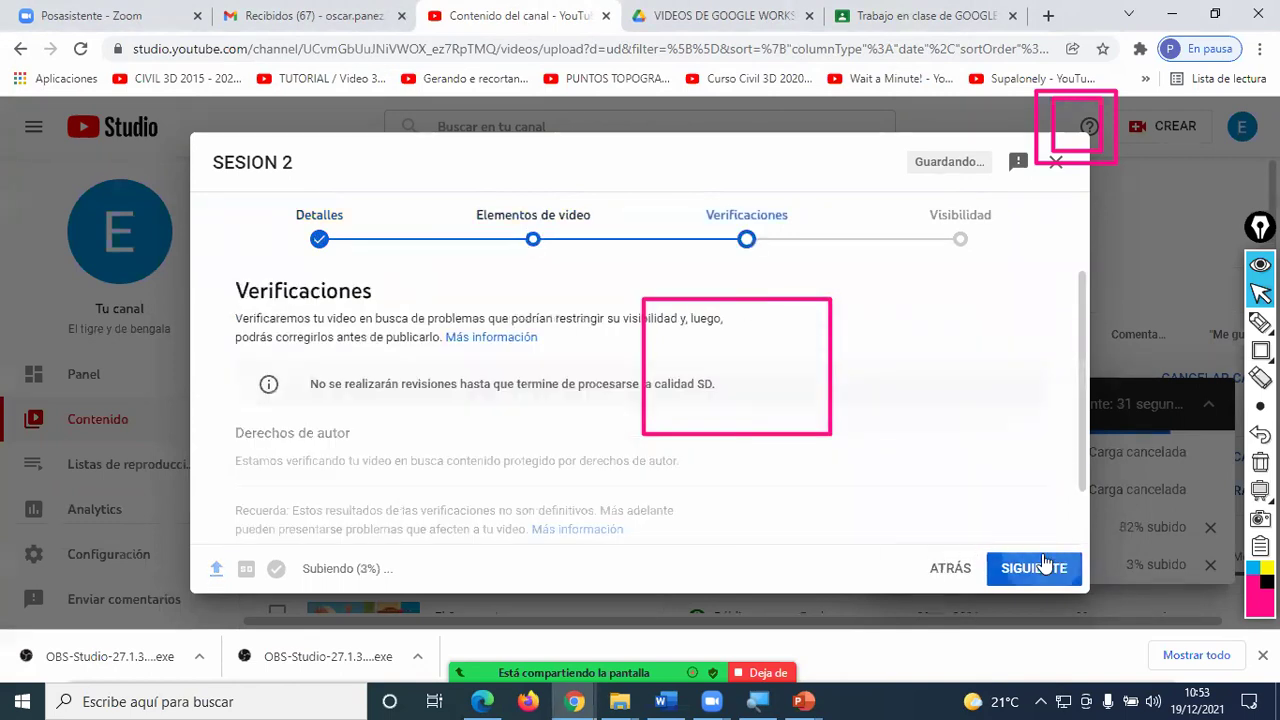
left_click(1045, 566)
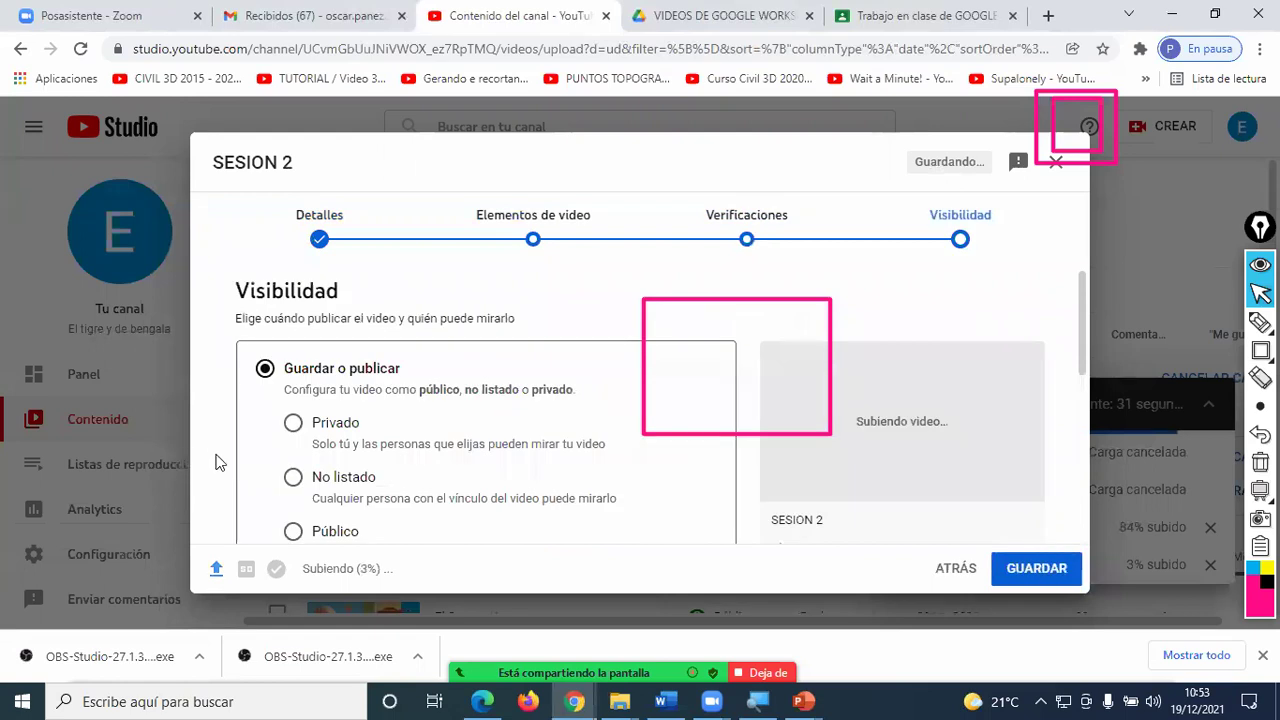
scroll(303, 450, "down", 1)
left_click(298, 445)
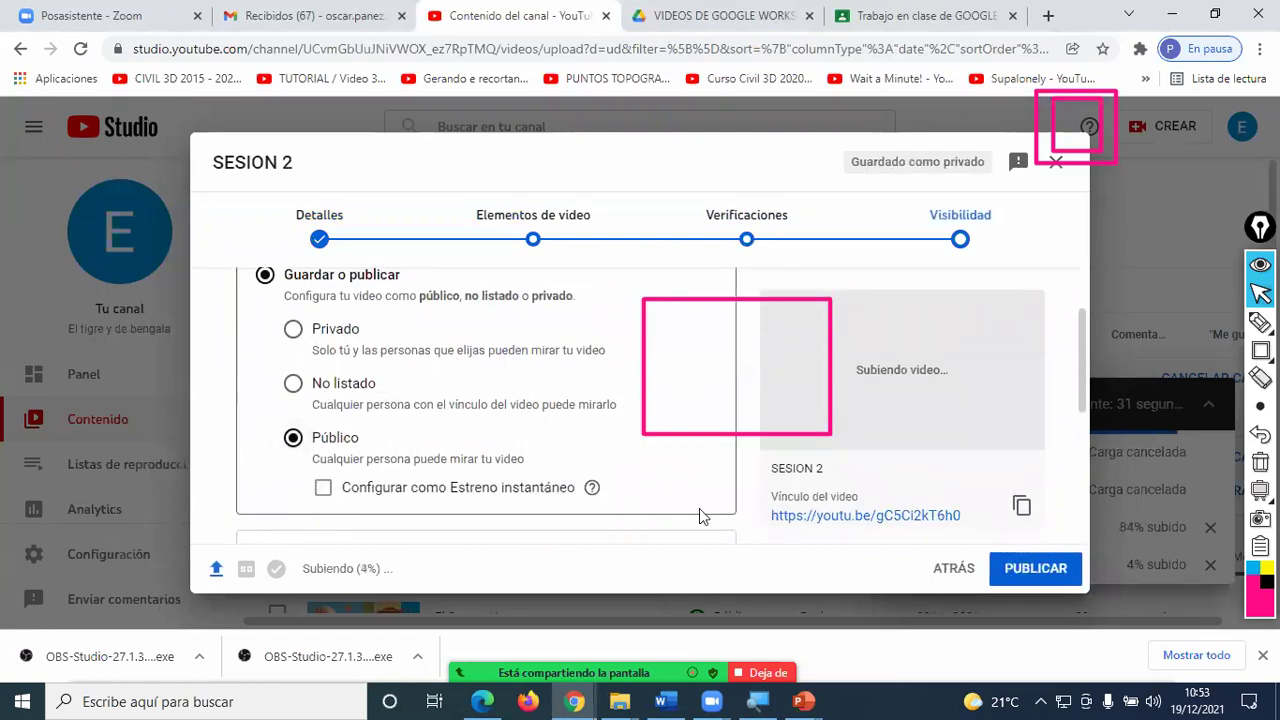
left_click(1005, 567)
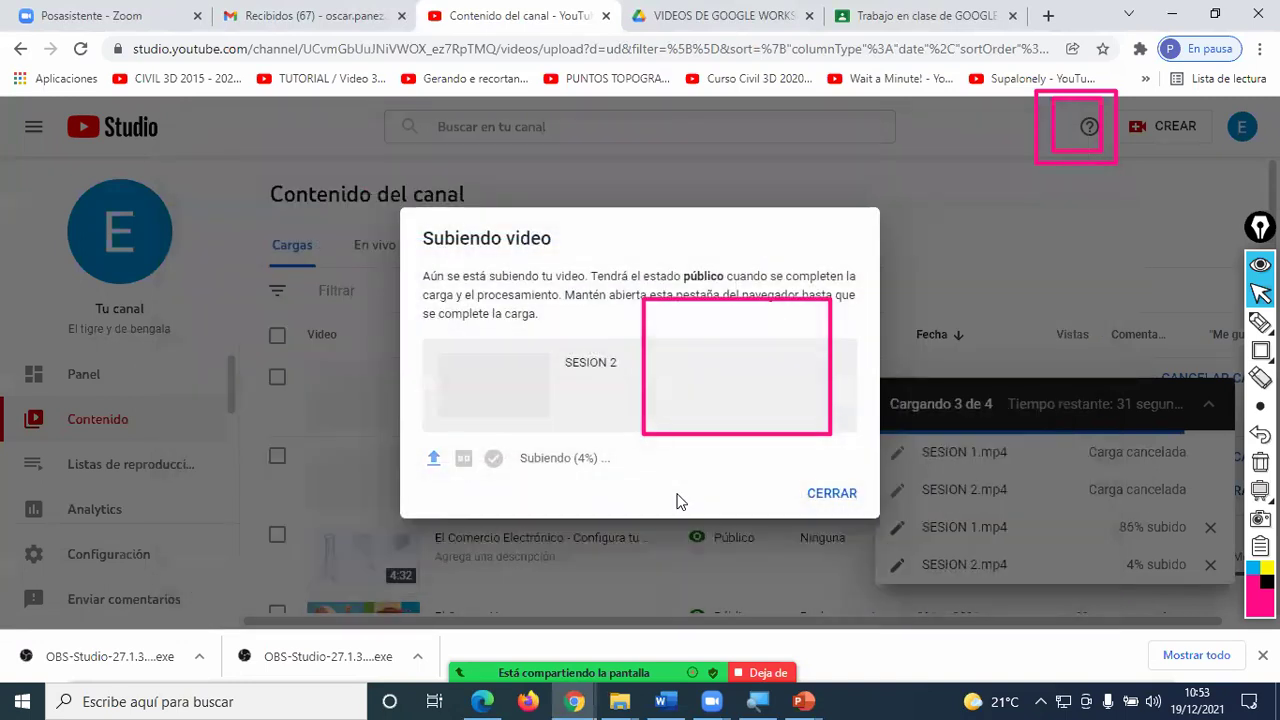
Step: Close the upload notice and review both pending uploads in the Contenido del canal list
left_click(830, 494)
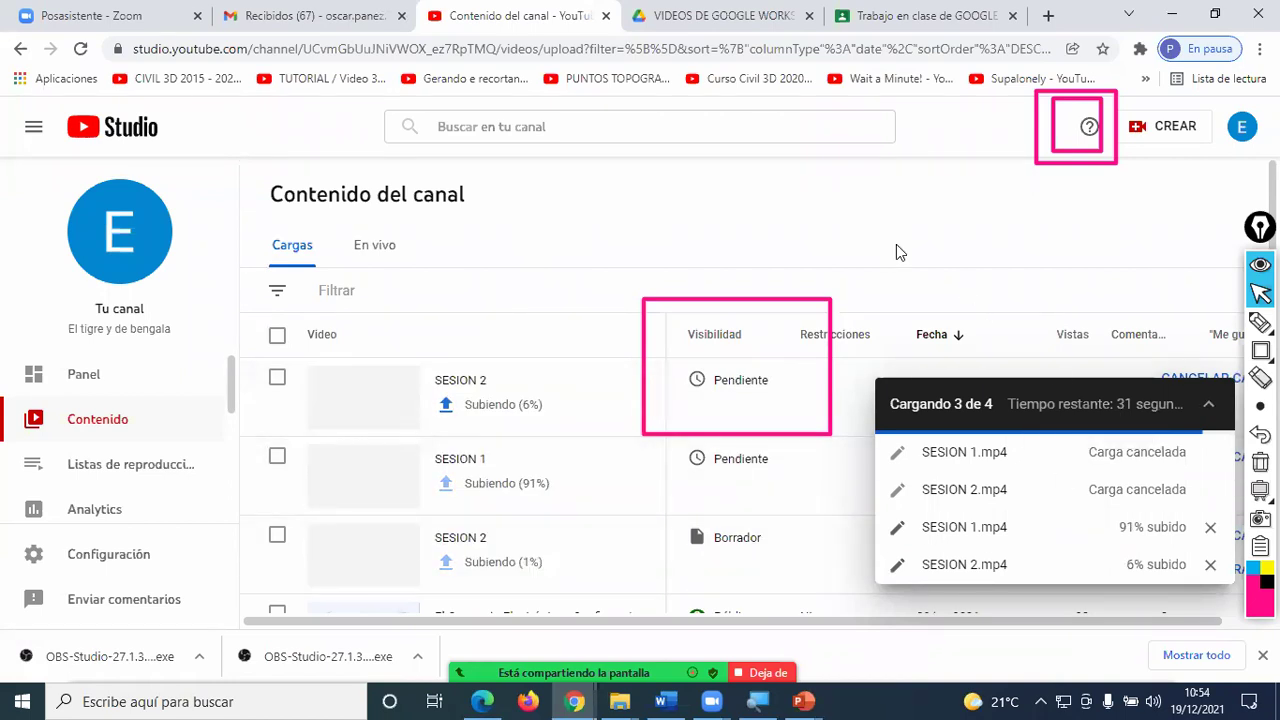
scroll(705, 450, "down", 1)
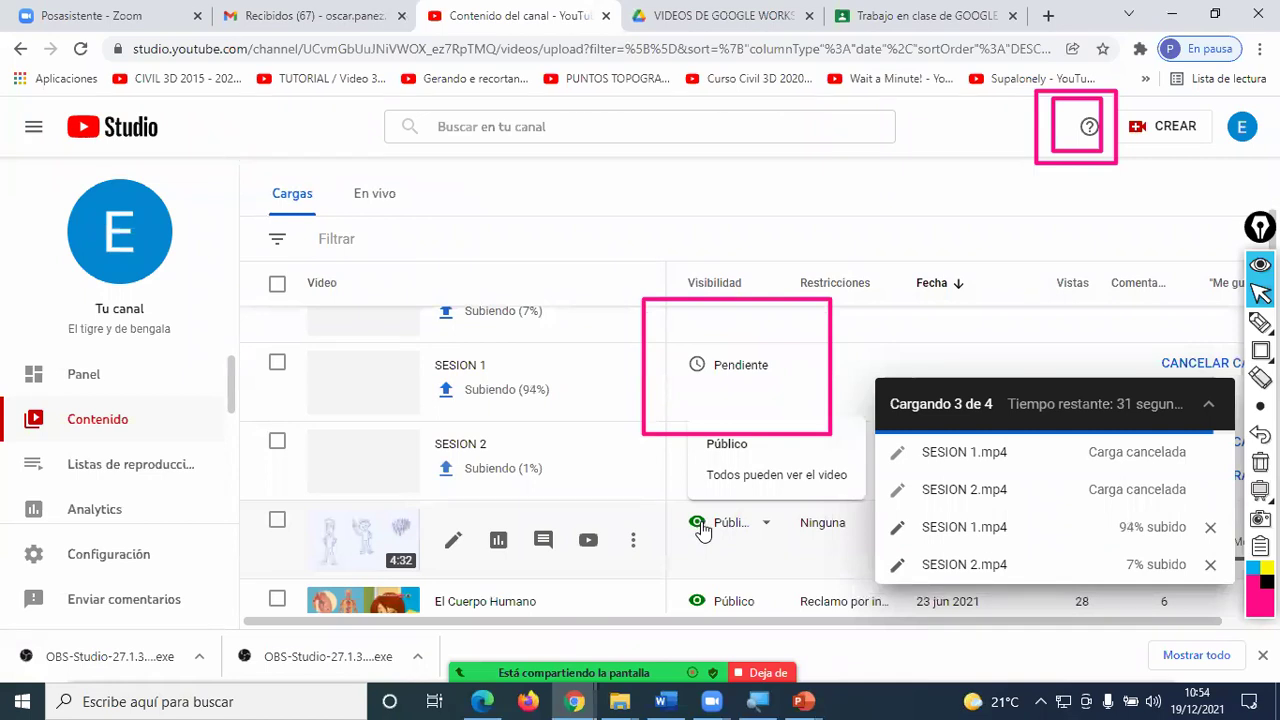
scroll(748, 392, "up", 1)
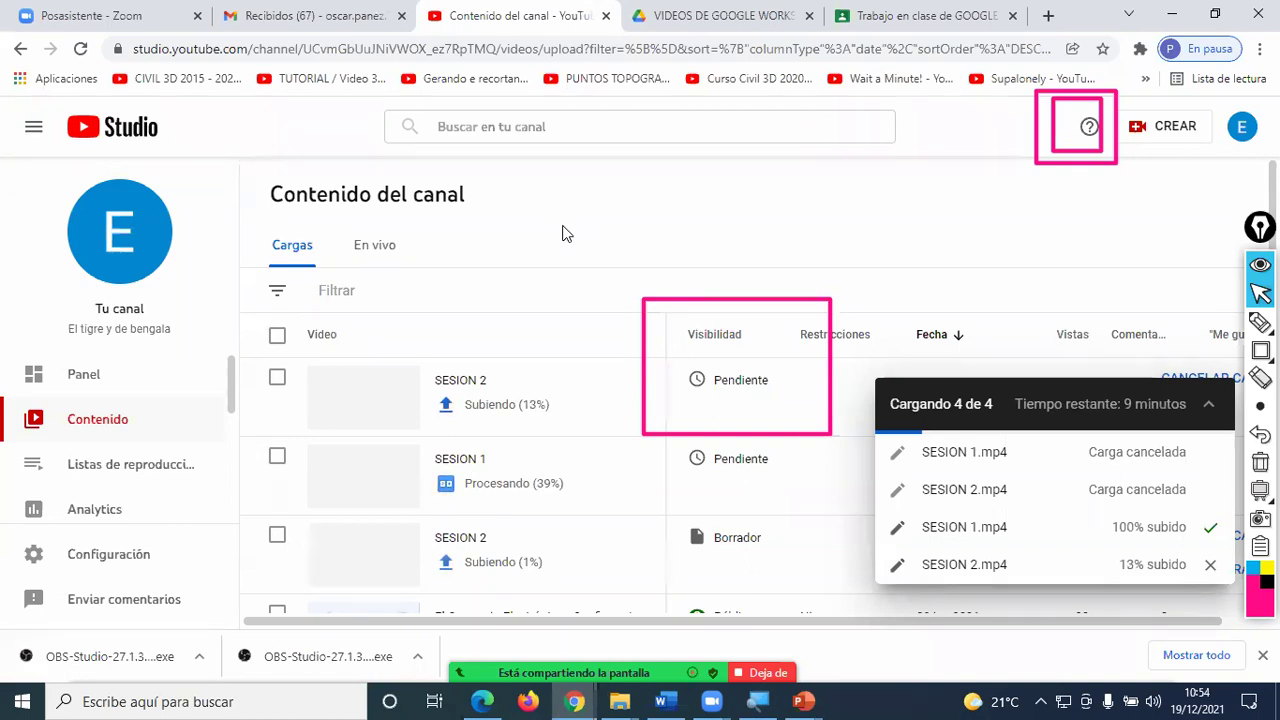
mouse_move(733, 455)
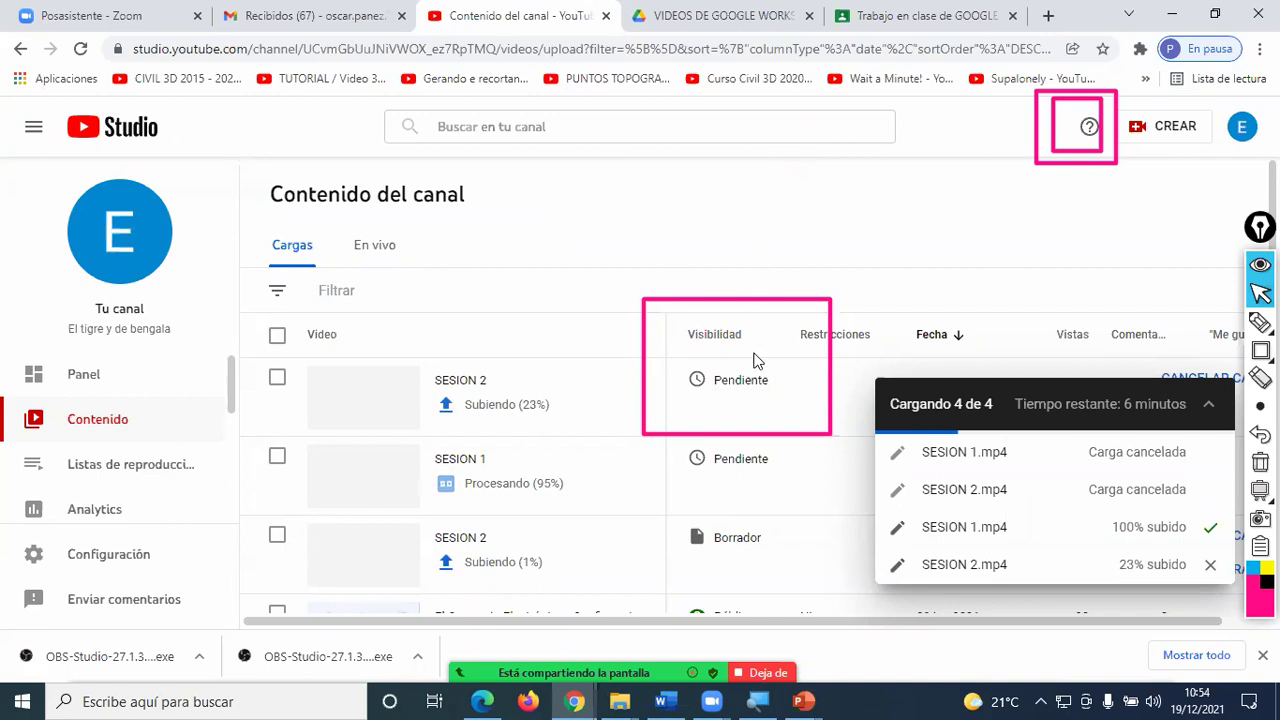
mouse_move(737, 497)
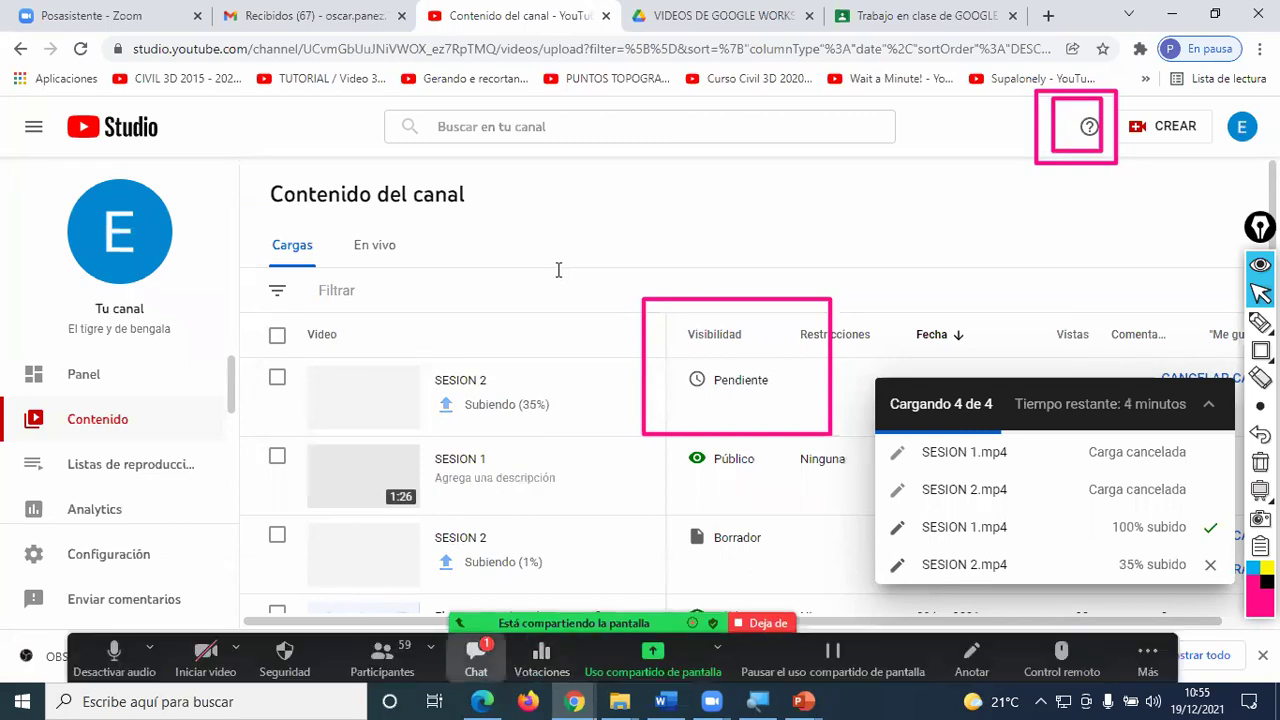
Step: Check the meeting chat, then switch to the VIDEOS DE GOOGLE WORKSPACE Google Drive tab
key("alt+h")
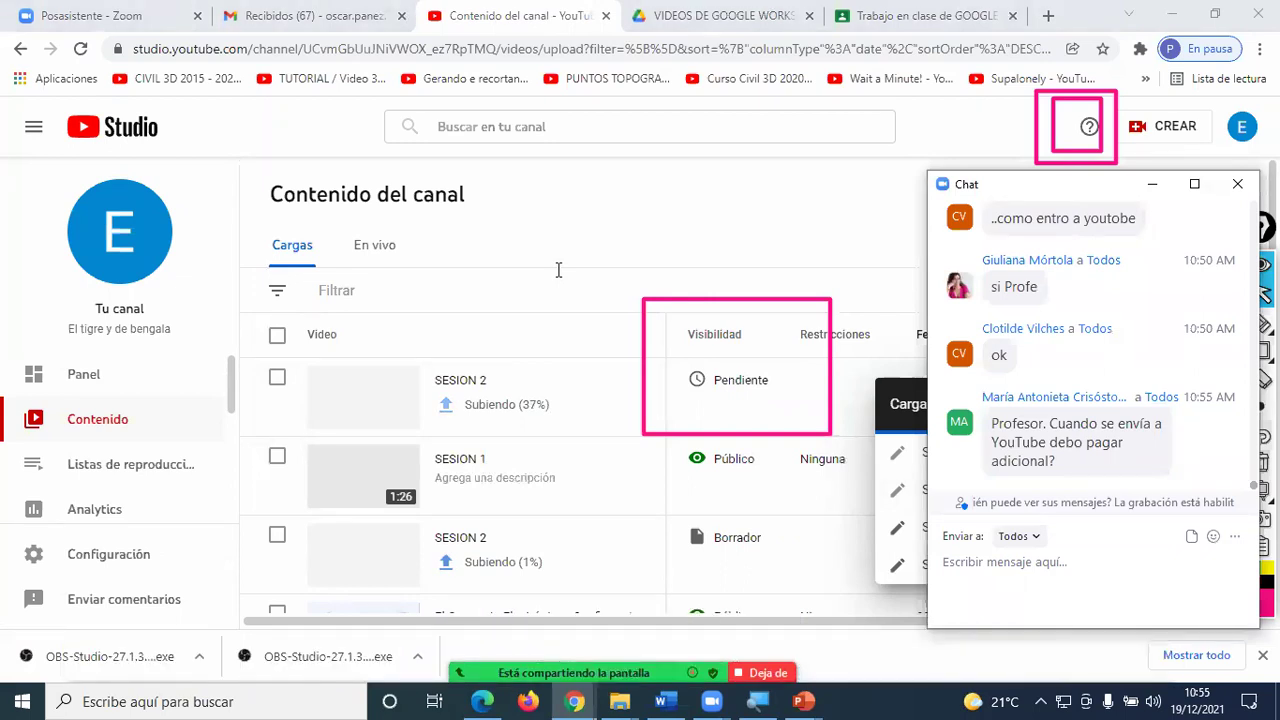
key("alt+h")
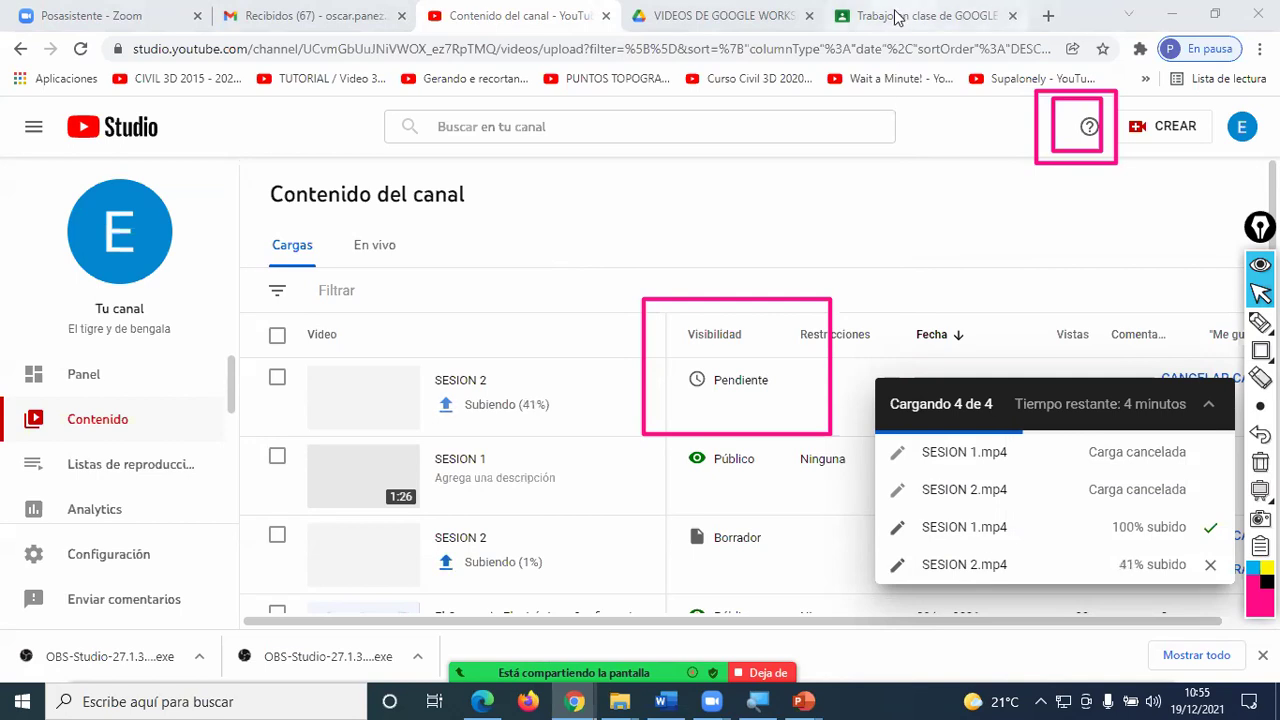
left_click(676, 13)
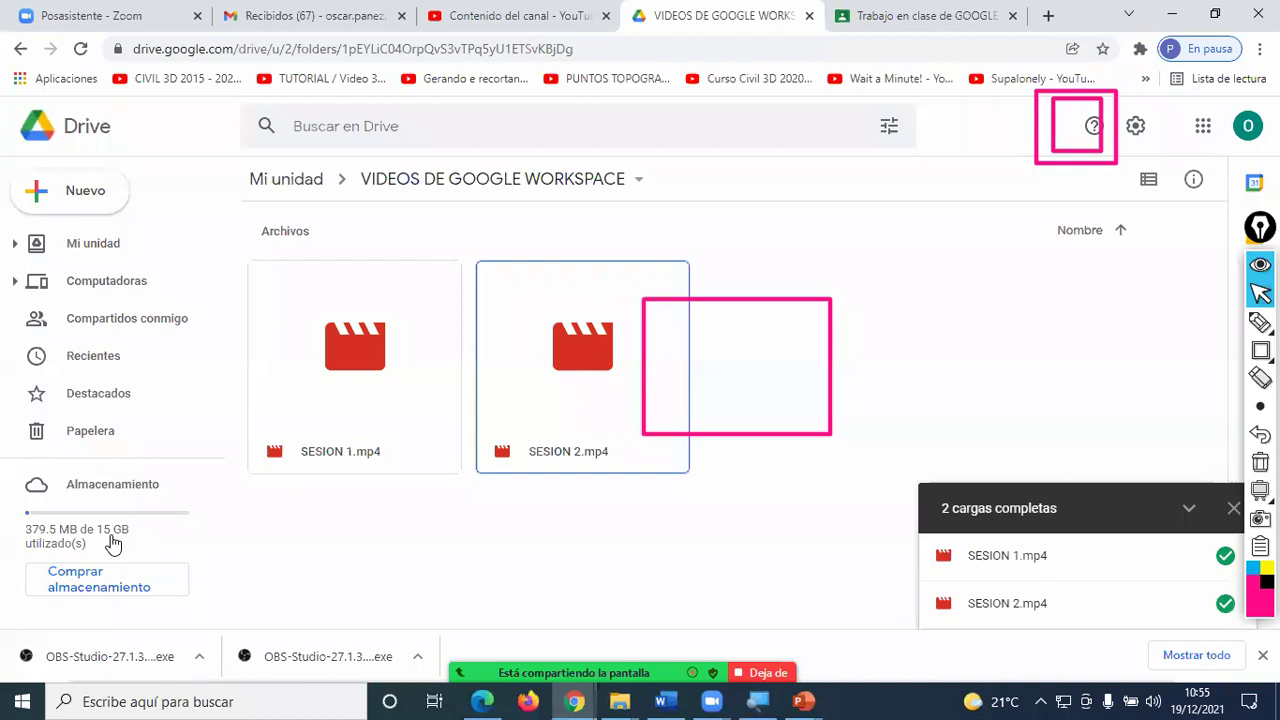
Step: Return to the 'Contenido del canal - YouTube Studio' tab to check SESION 2's upload progress
left_click(470, 18)
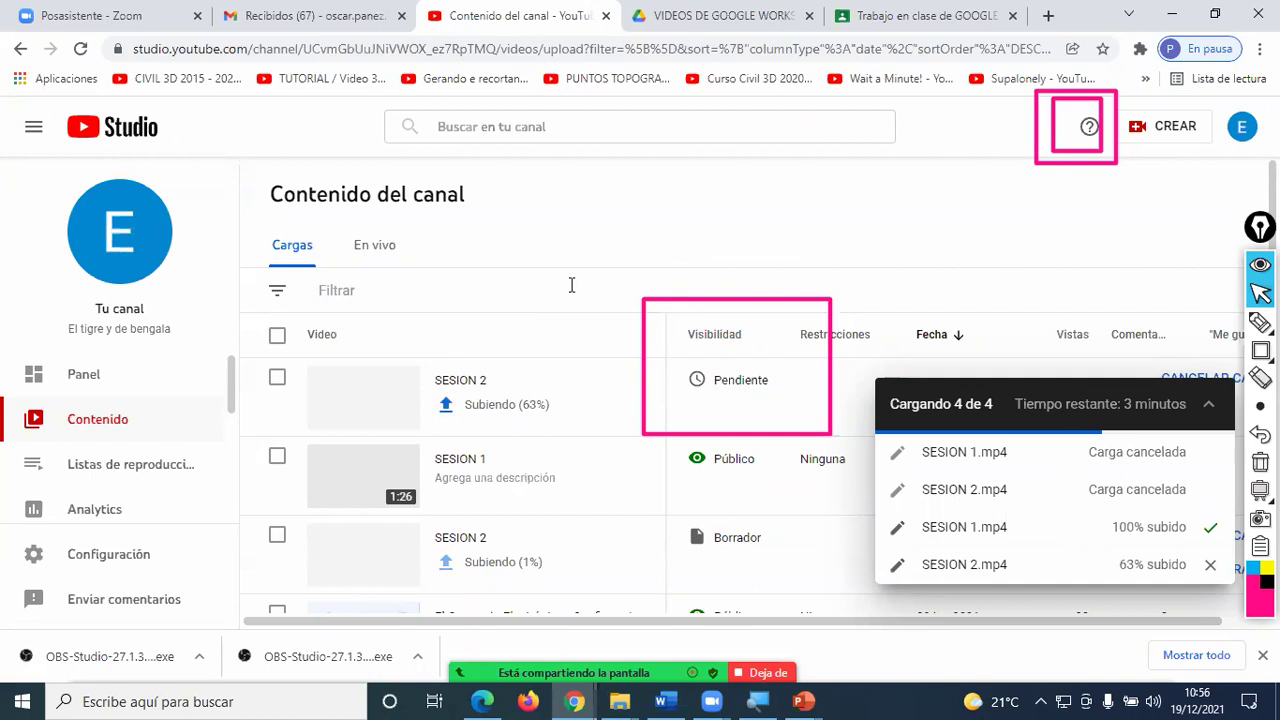
Step: Open SESION 1's details in Studio and watch it on its public YouTube page
mouse_move(451, 483)
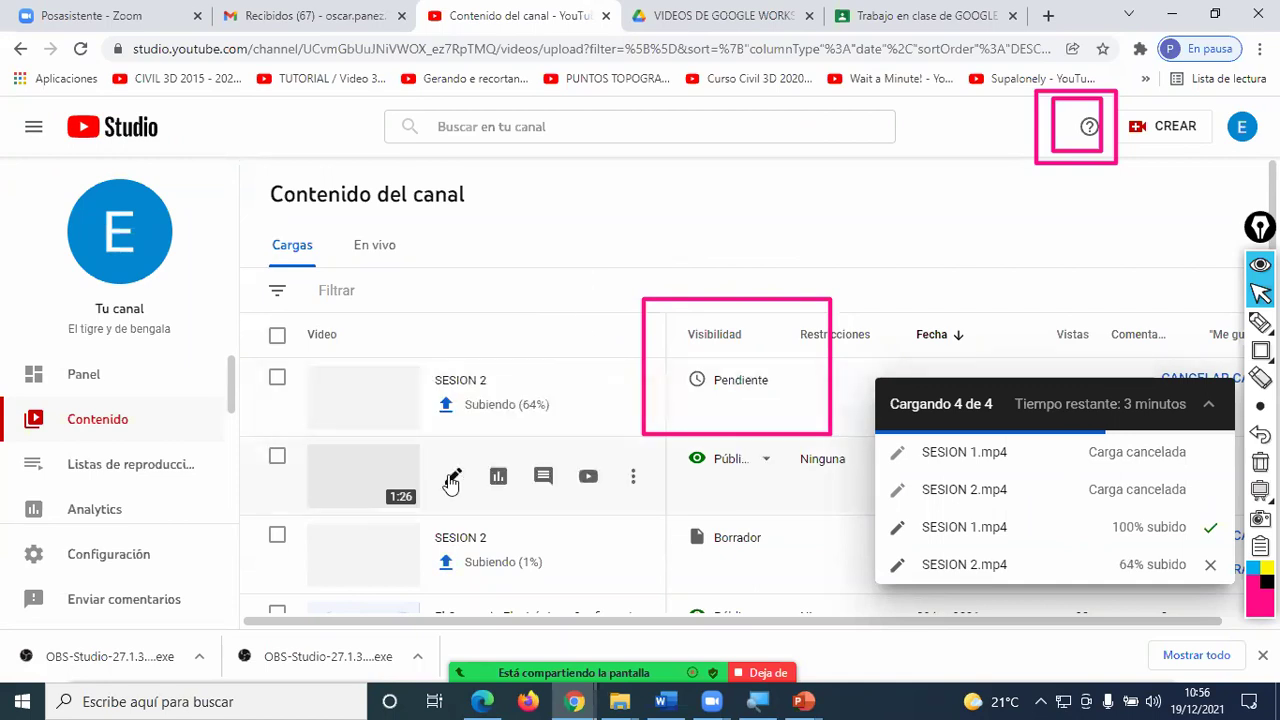
left_click(383, 477)
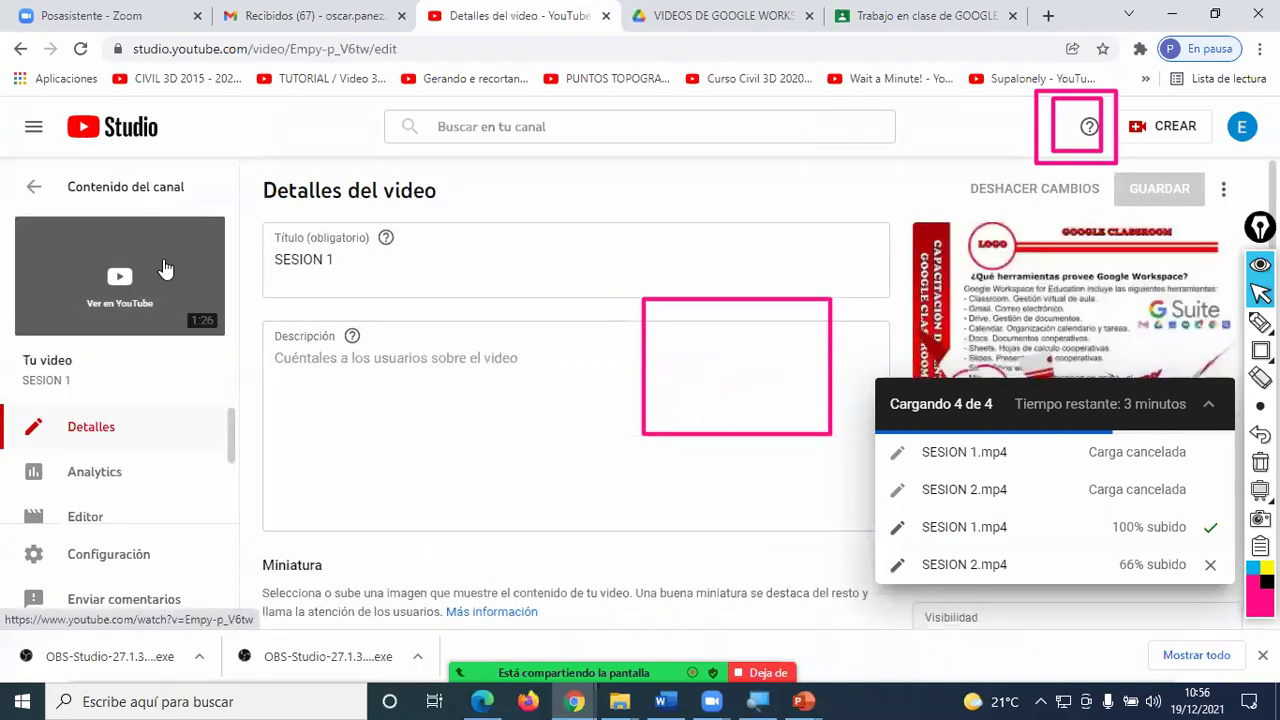
left_click(157, 288)
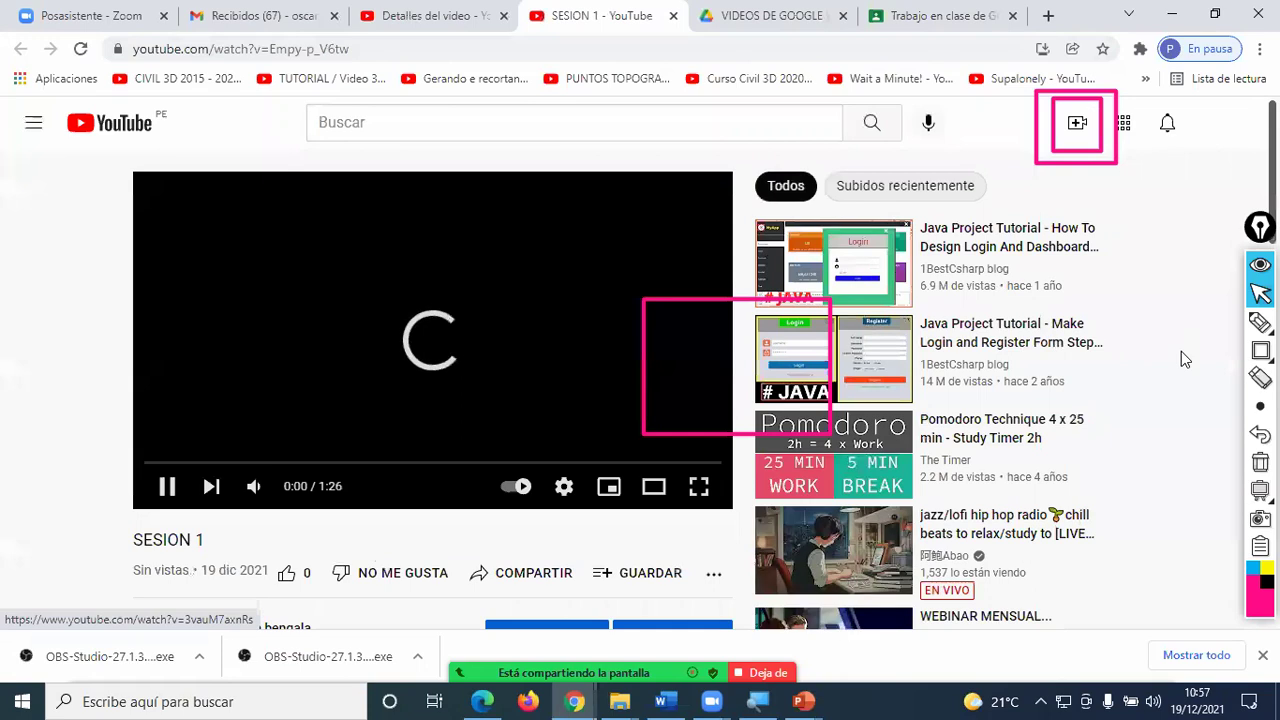
Step: Pause SESION 1, copy its YouTube watch link, and send it to the meeting chat
left_click(166, 505)
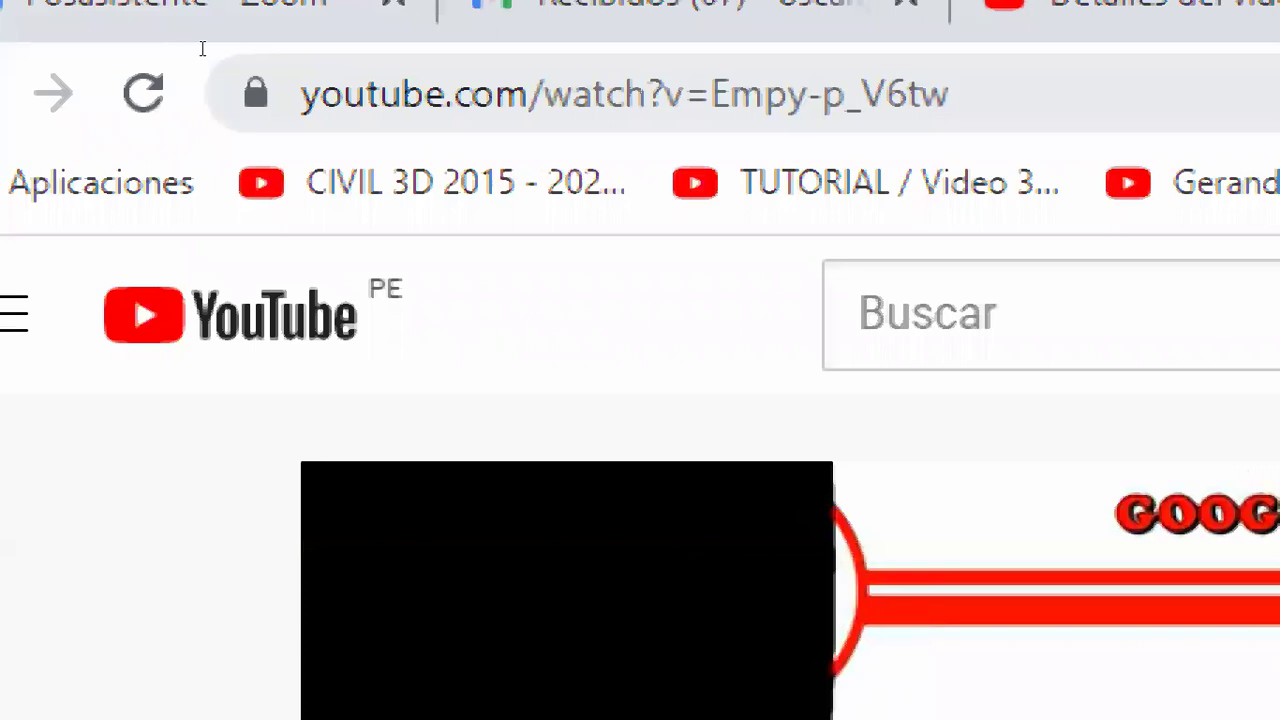
left_click(200, 50)
key("ctrl+c")
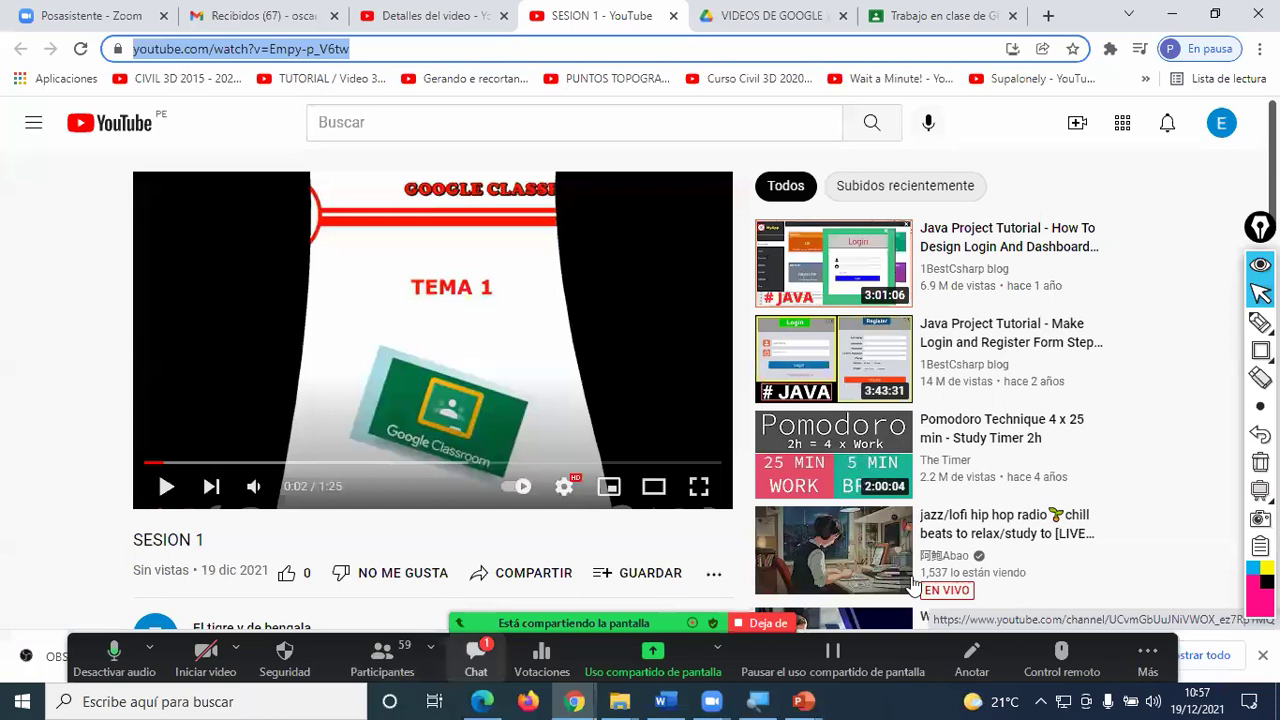
key("alt+h")
key("ctrl+v")
key("Return")
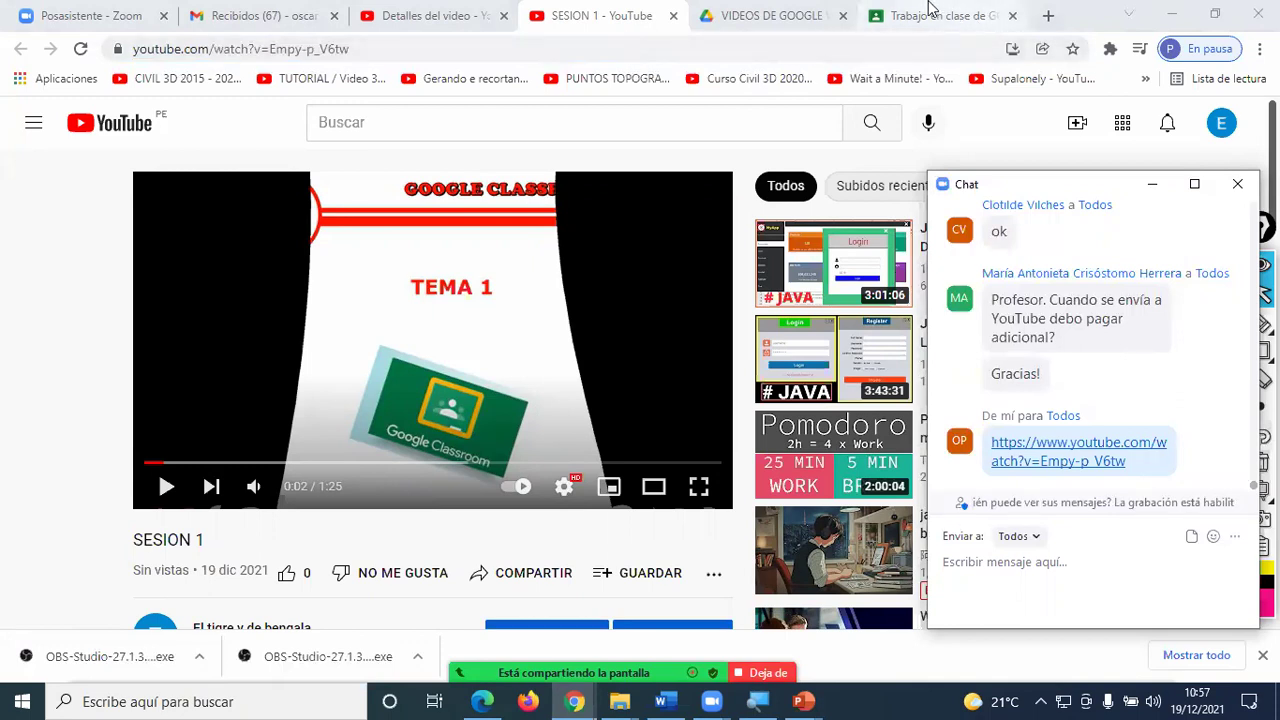
left_click(985, 17)
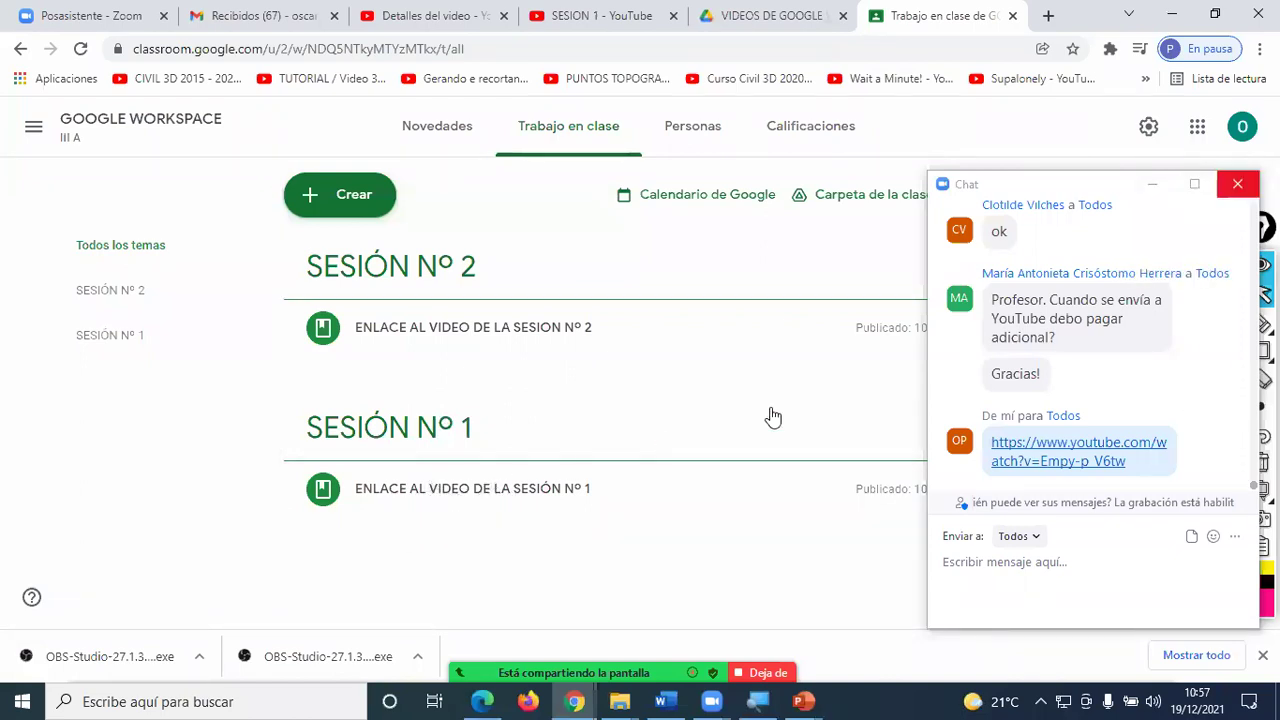
Step: Start a new Classroom material titled 'ENLACE DEL VÍDEO DE LA SESION Nº 1 YOUTUBE'
key("alt+h")
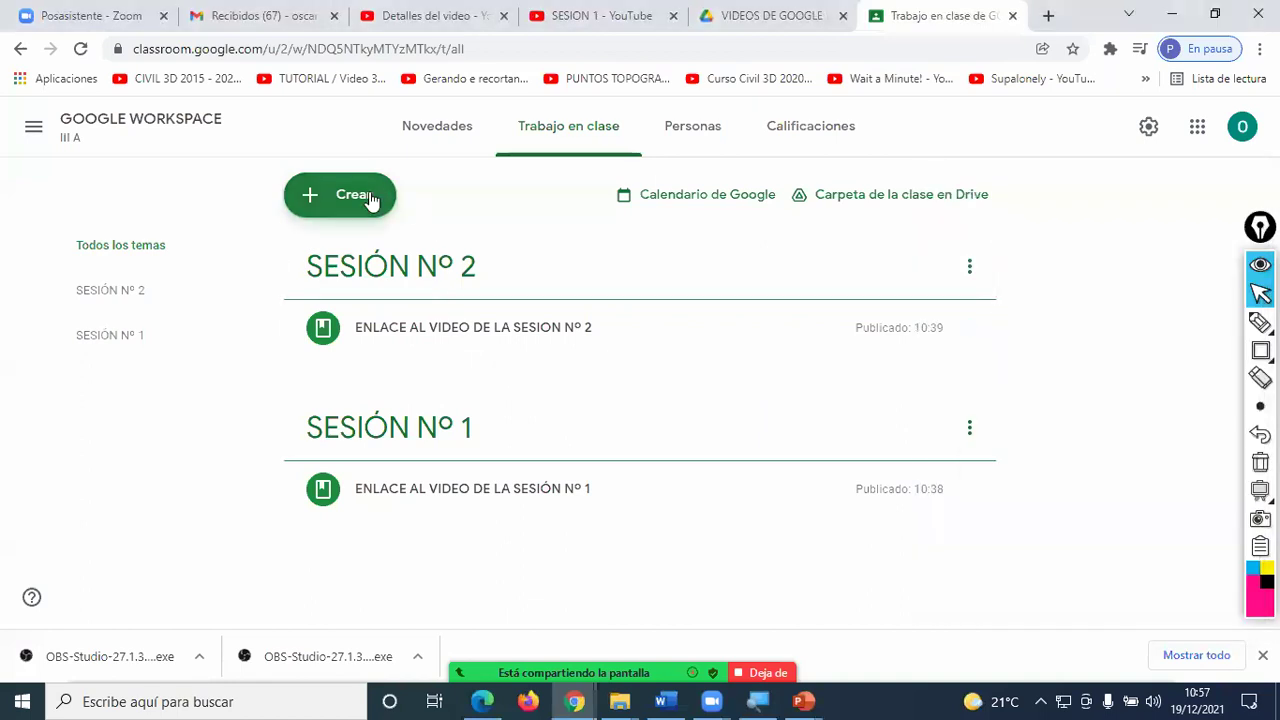
left_click(371, 199)
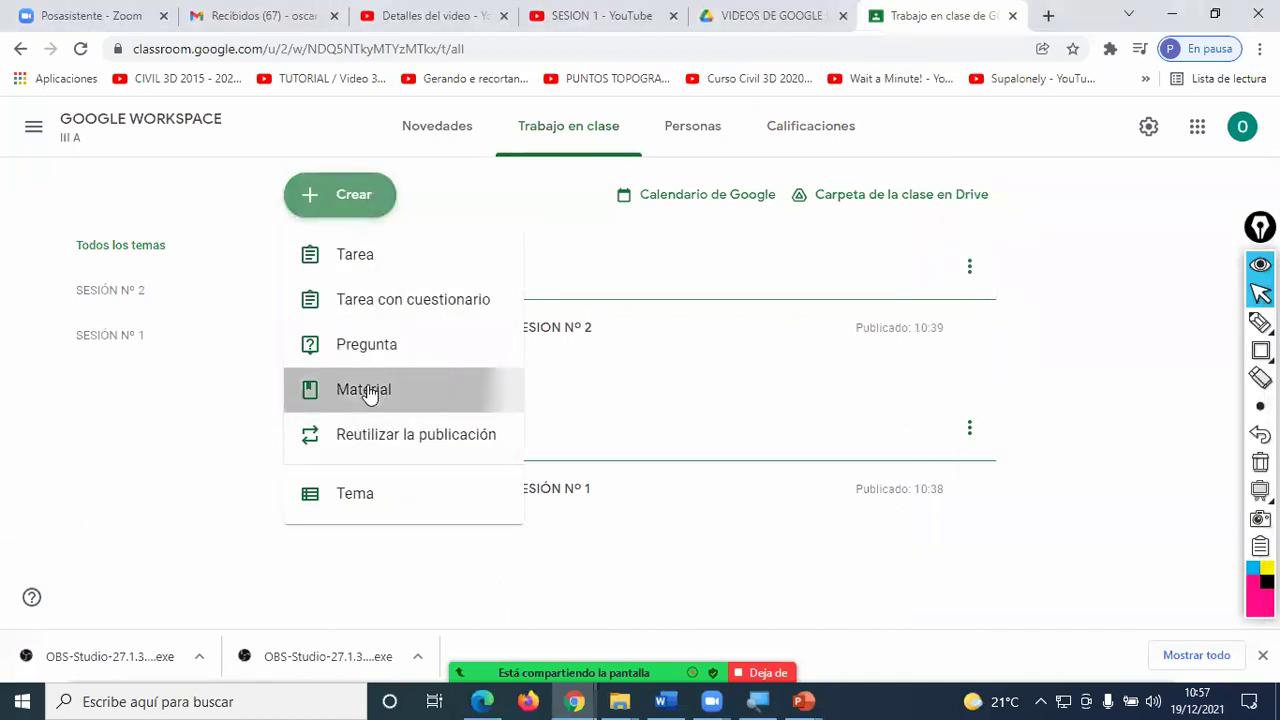
left_click(369, 395)
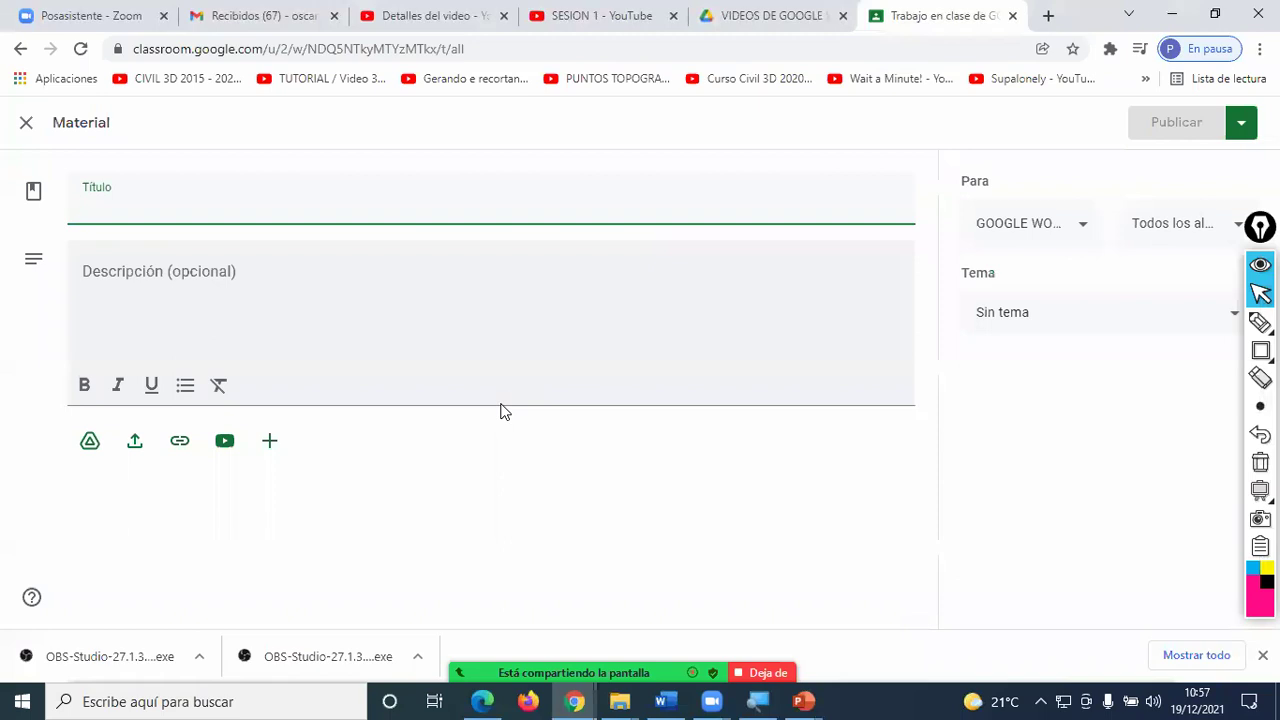
type("ENLAC")
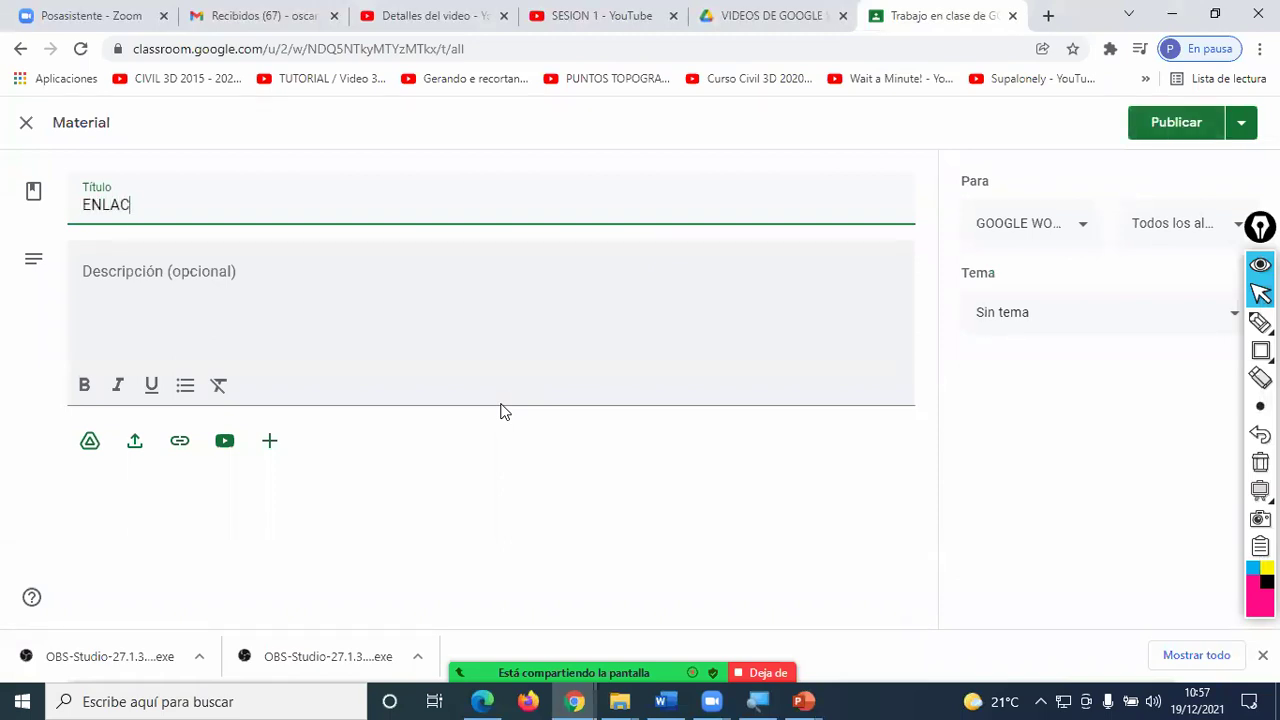
type("E DEL VÍDEO DE LA S")
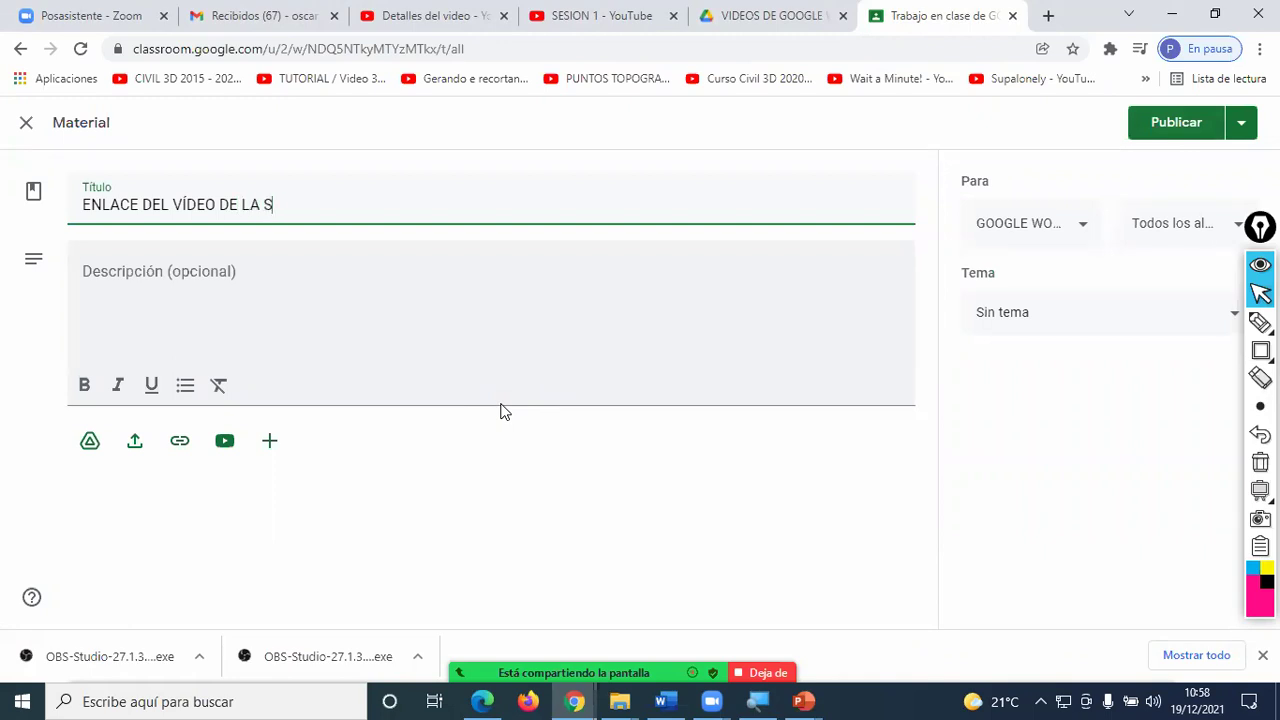
type("ESION Nº 1 YOUTUBE")
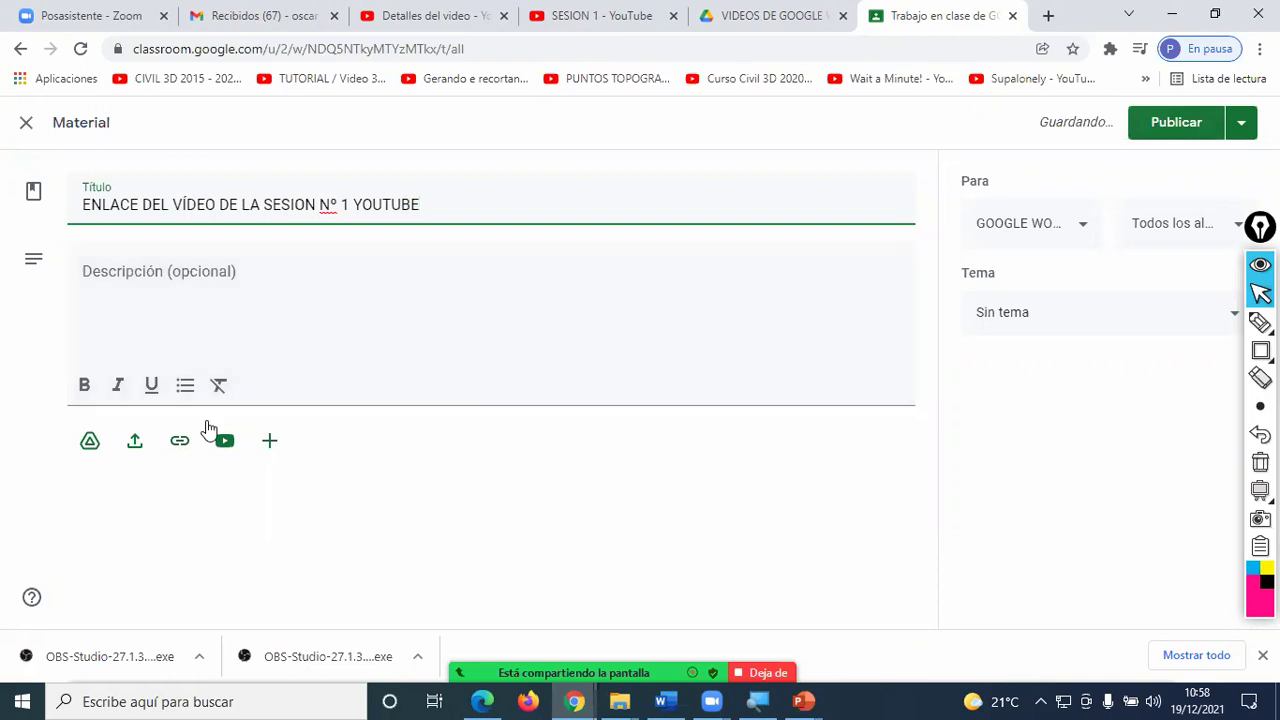
Step: Attach the SESION 1 video link, file it under topic SESIÓN Nº 1, and publish
left_click(180, 441)
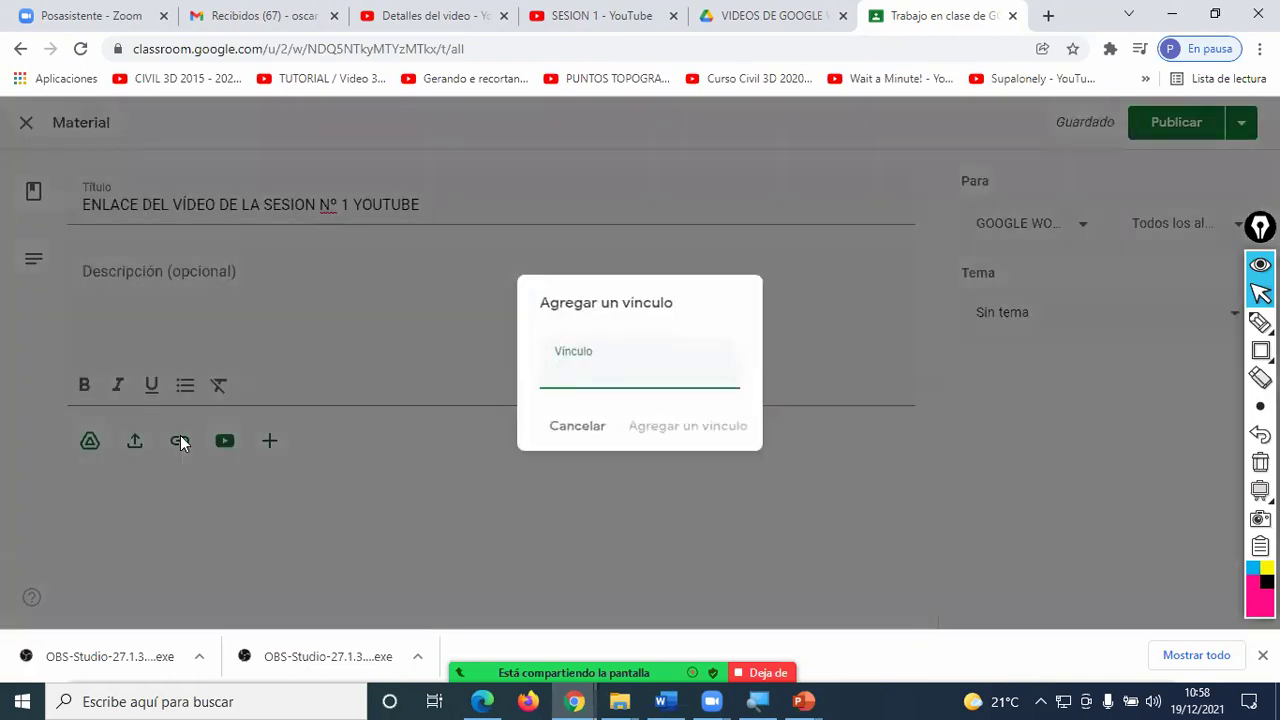
left_click(180, 437)
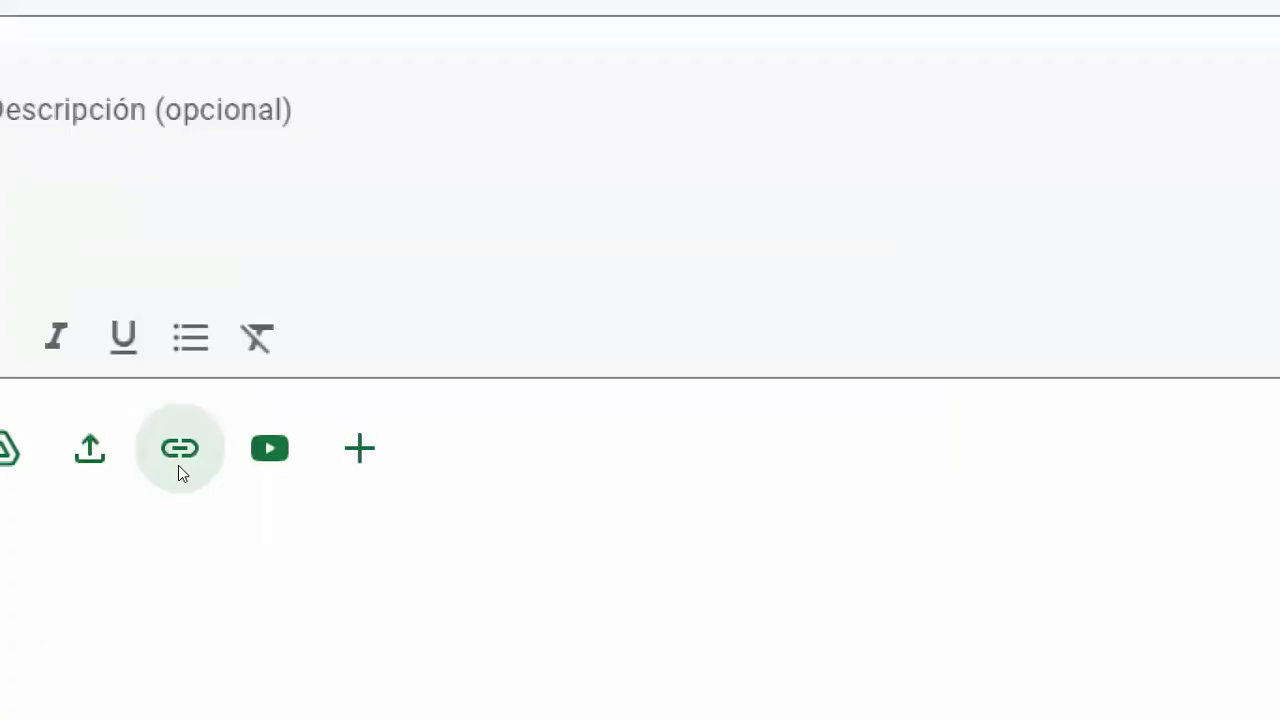
left_click(178, 444)
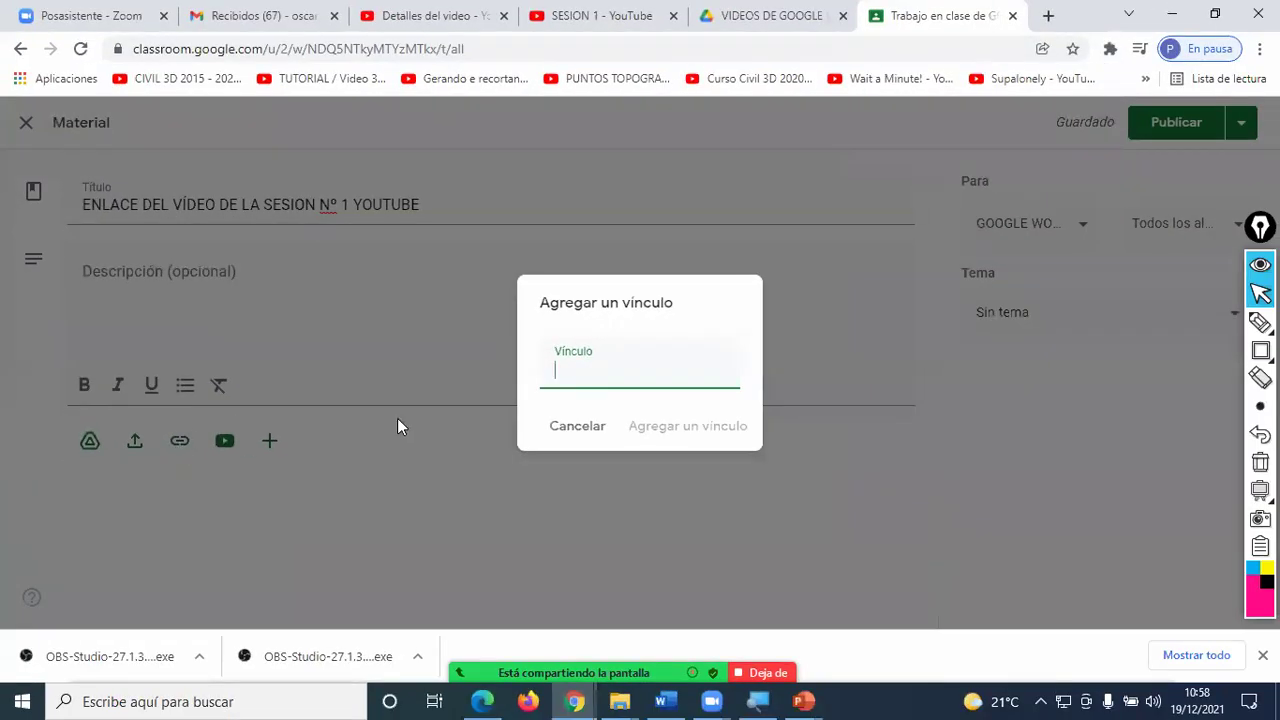
key("ctrl+v")
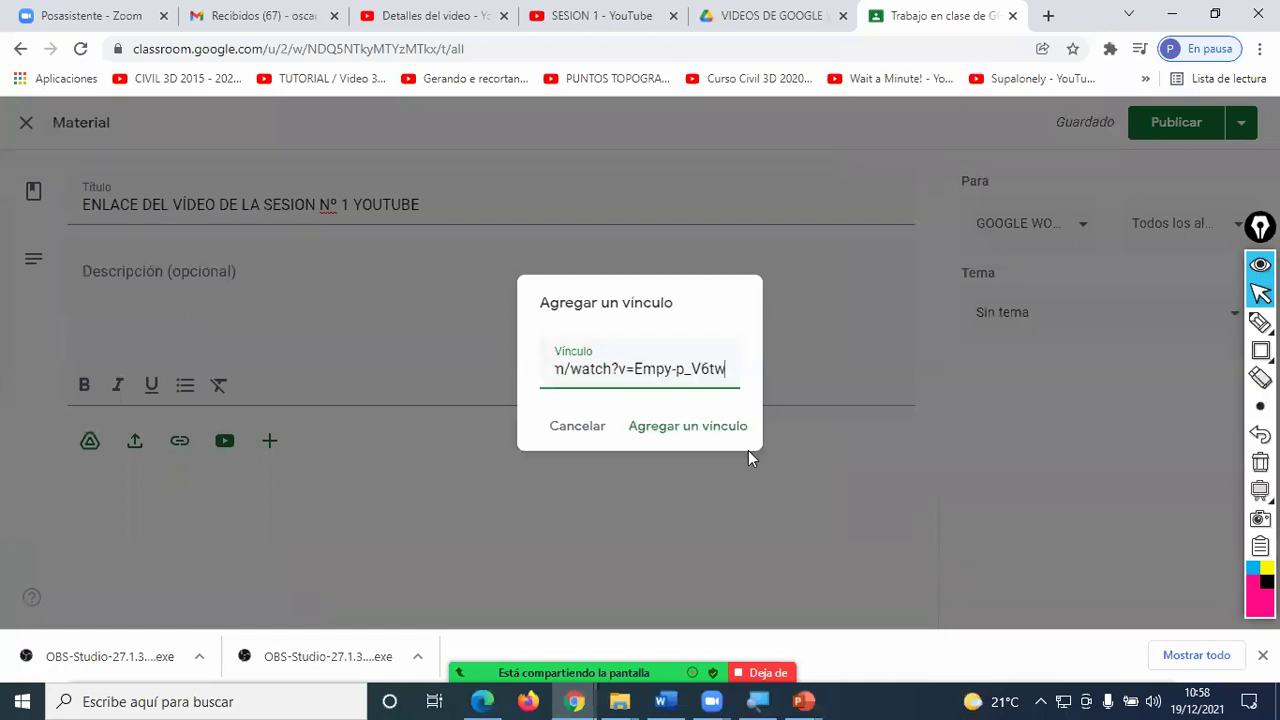
left_click(720, 432)
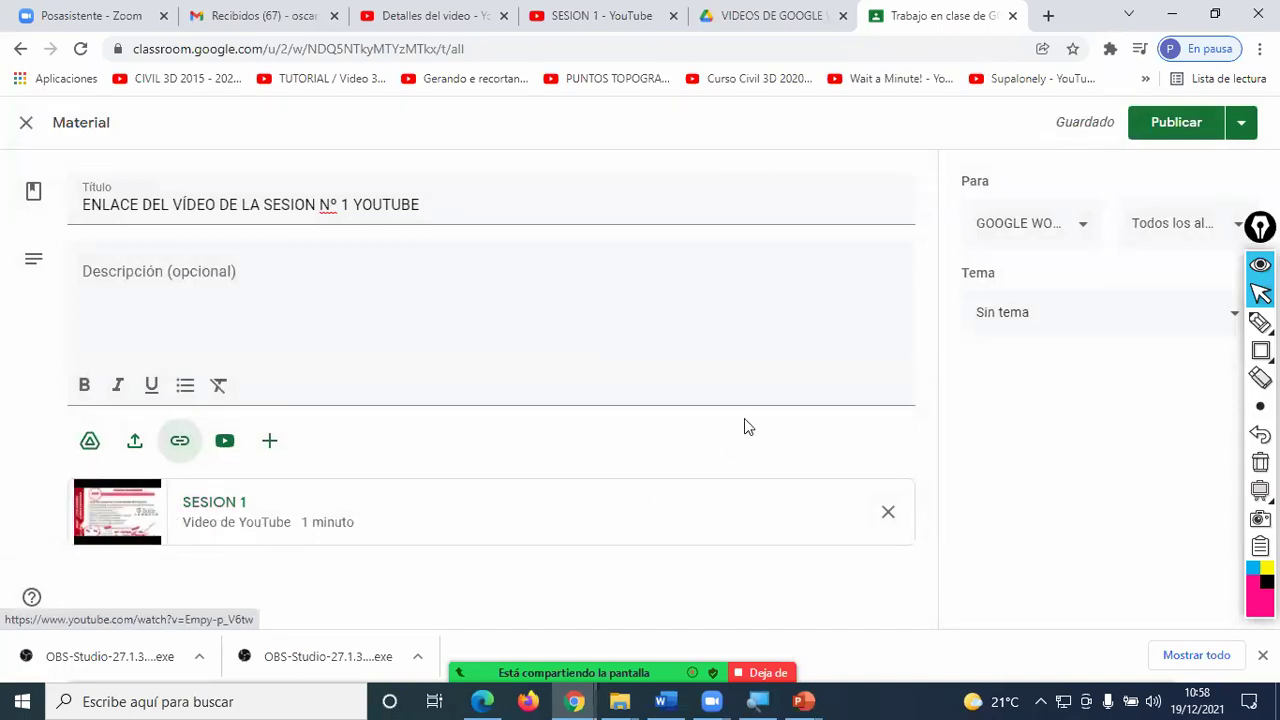
left_click(1005, 318)
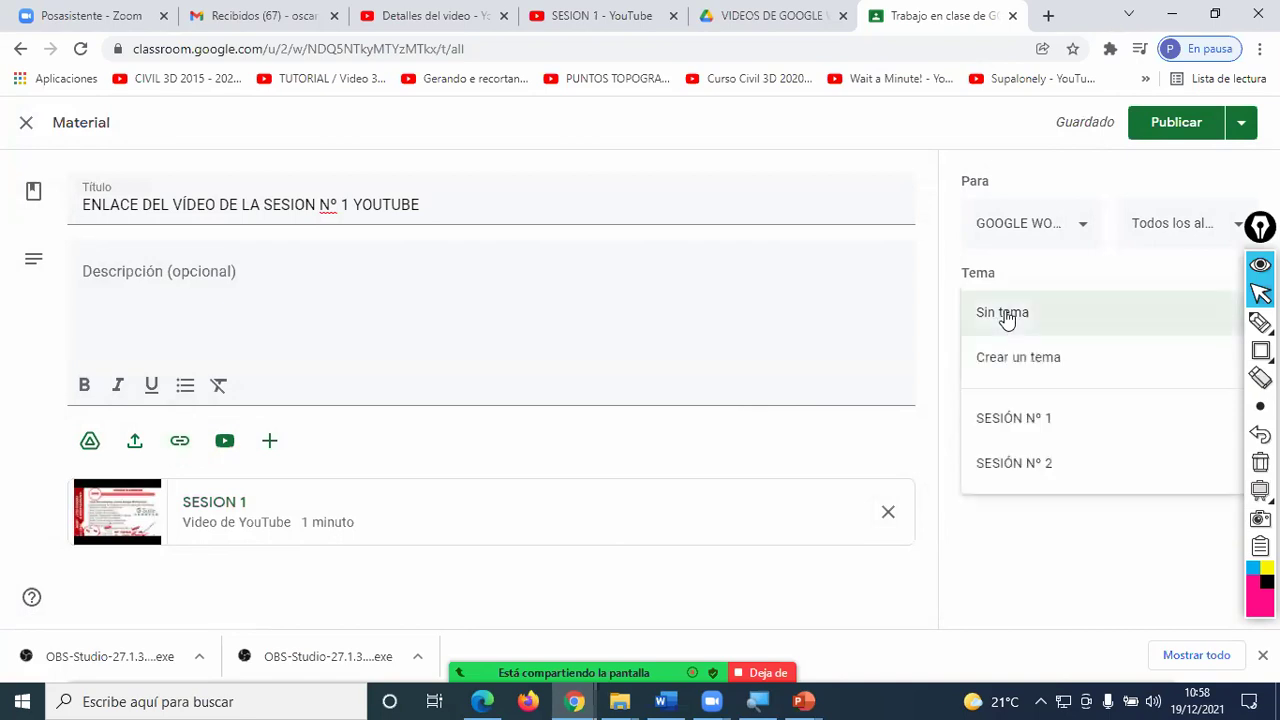
left_click(1018, 415)
left_click(1176, 126)
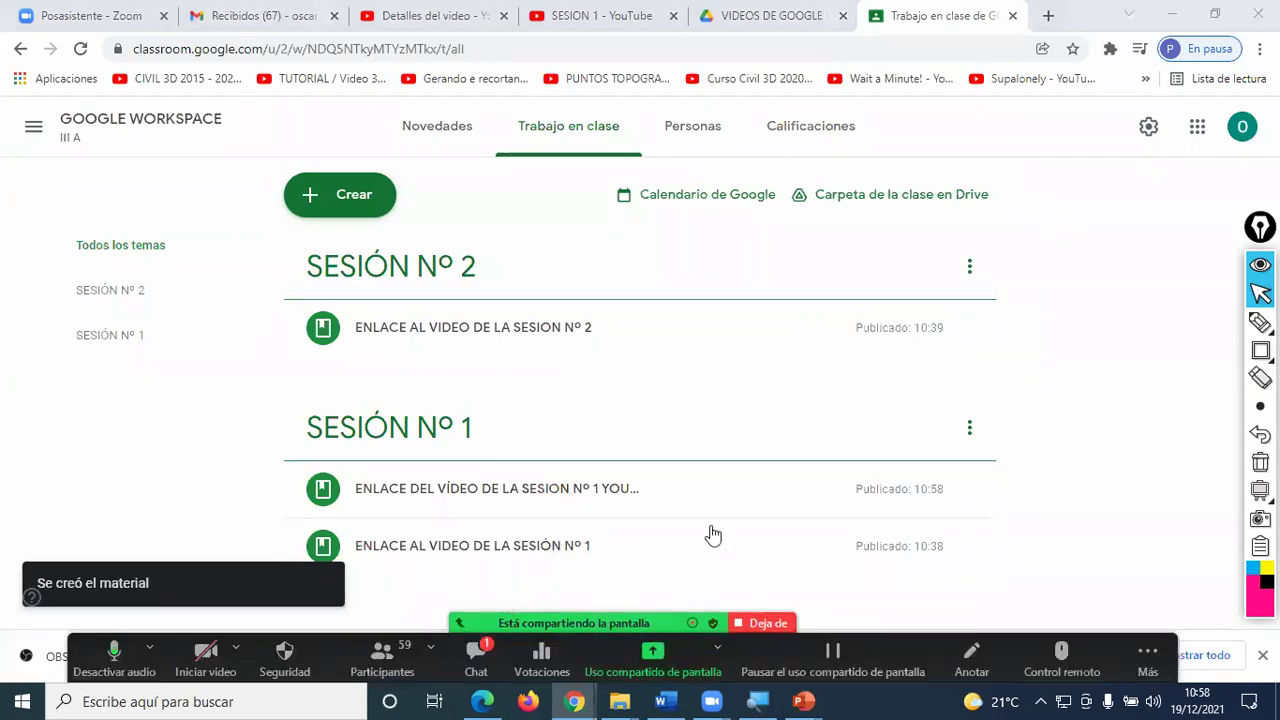
Step: Reopen the meeting chat over the Classroom classwork page to read students' questions
key("alt+h")
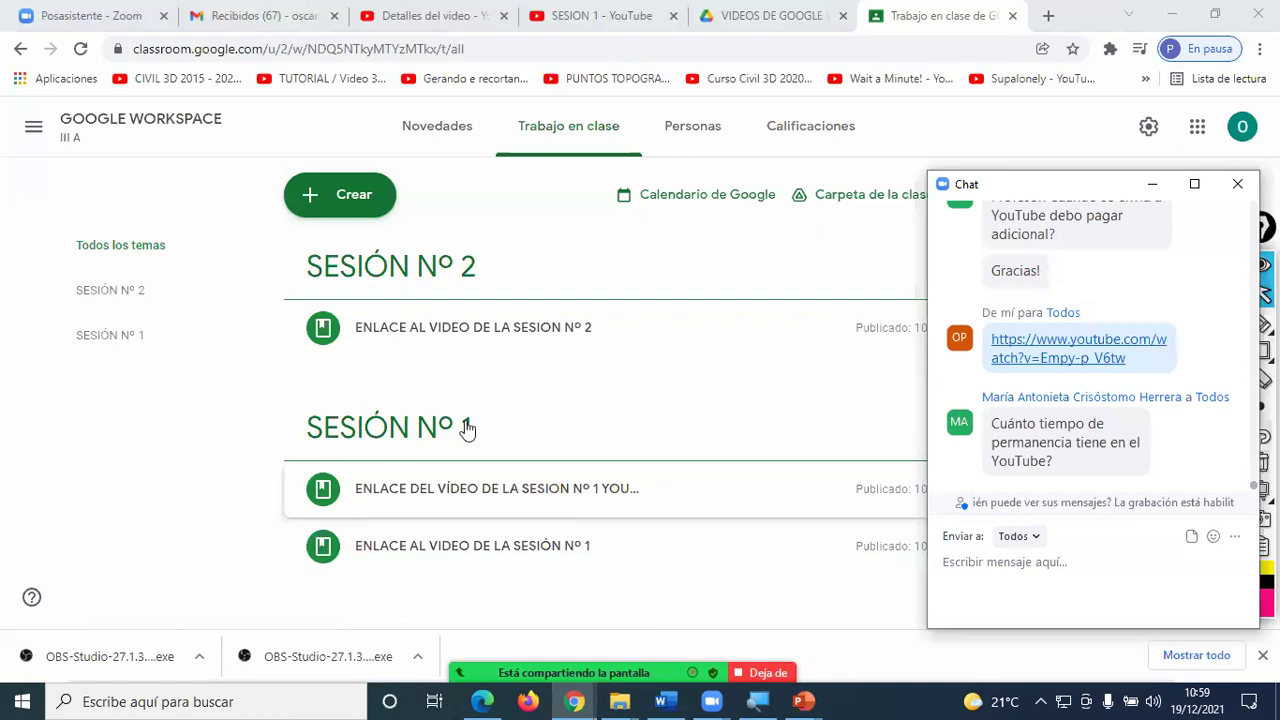
left_click(563, 12)
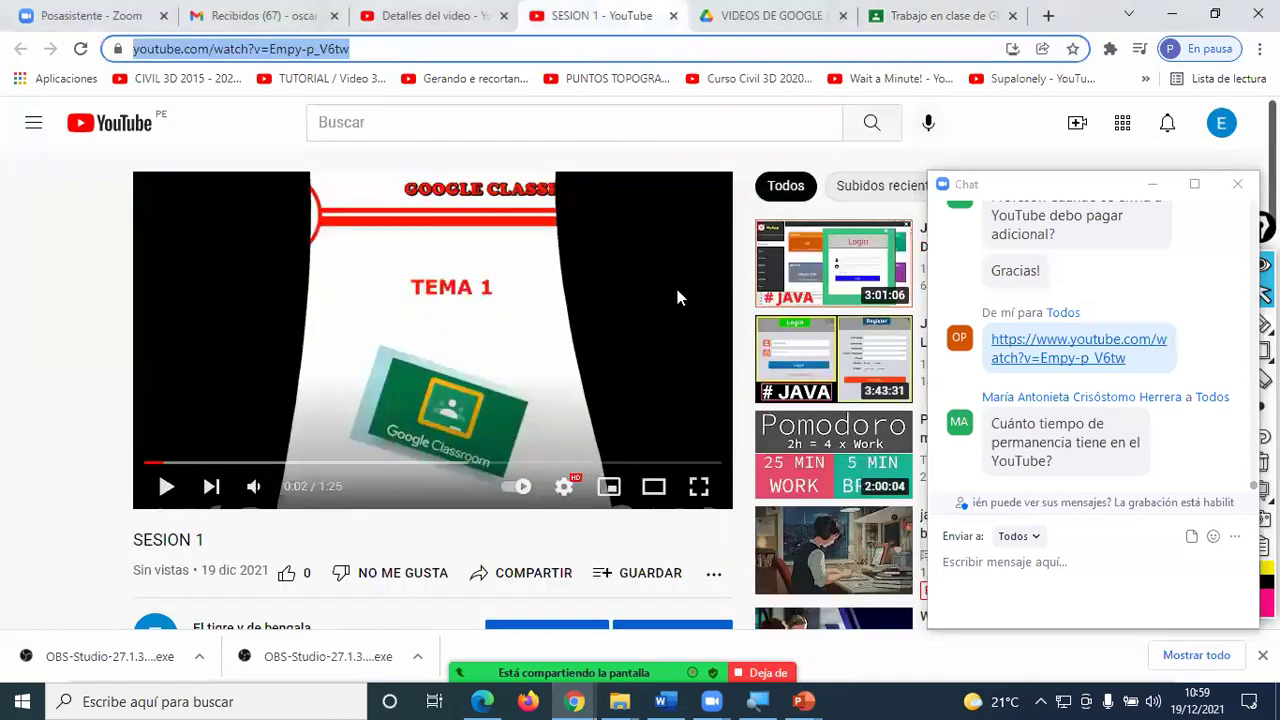
left_click(414, 13)
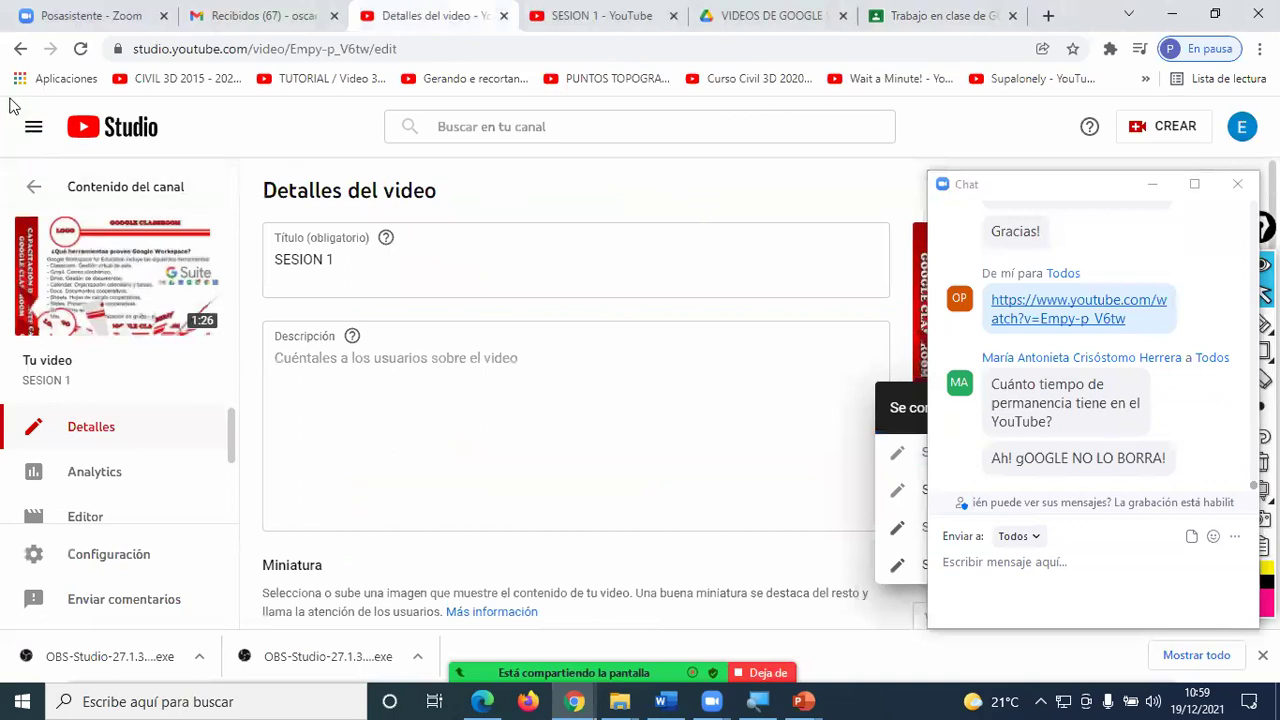
left_click(21, 50)
left_click(21, 50)
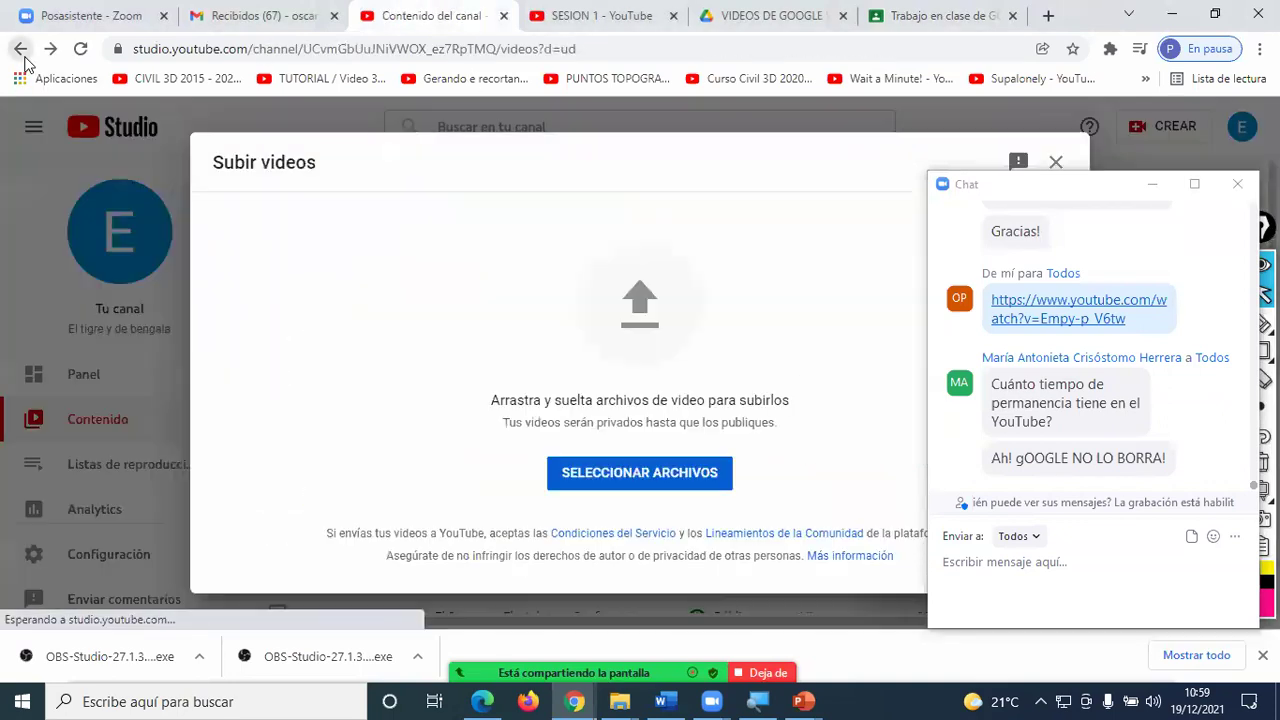
Step: Clear the upload box and panel, minimise chat, and cancel the stalled SESION 2 draft upload
left_click(1056, 162)
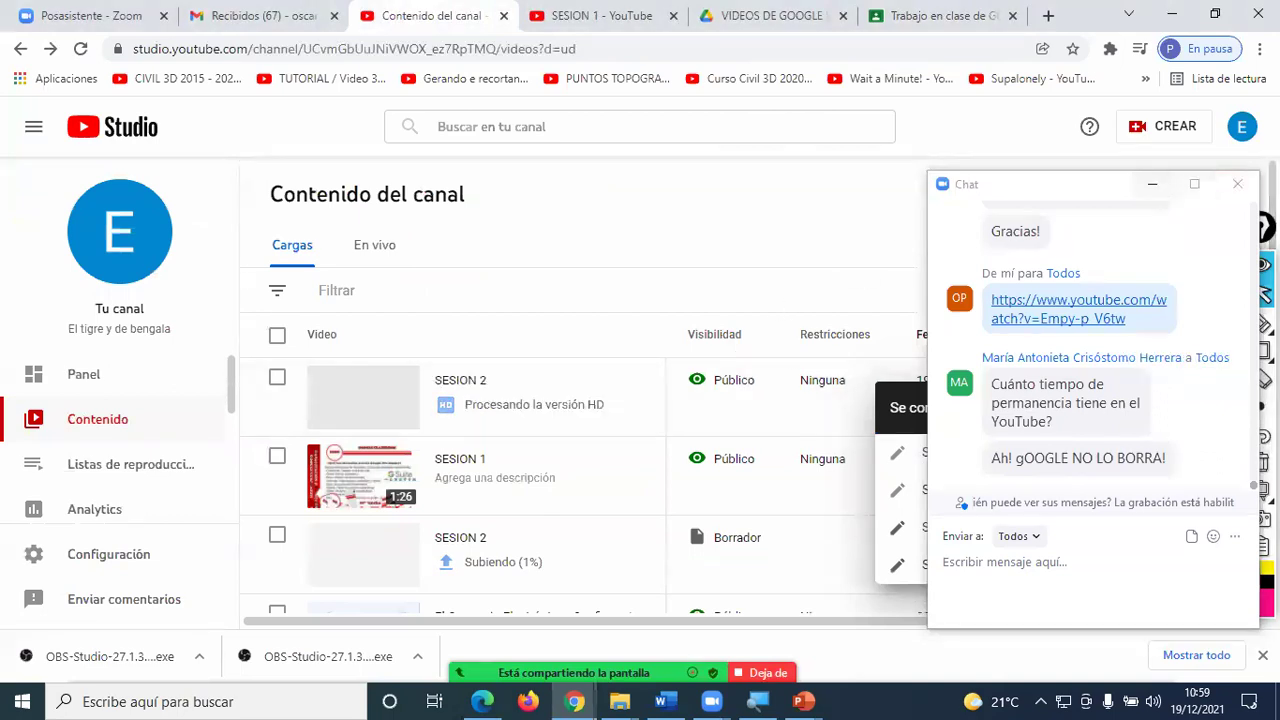
left_click(1152, 184)
left_click(1177, 405)
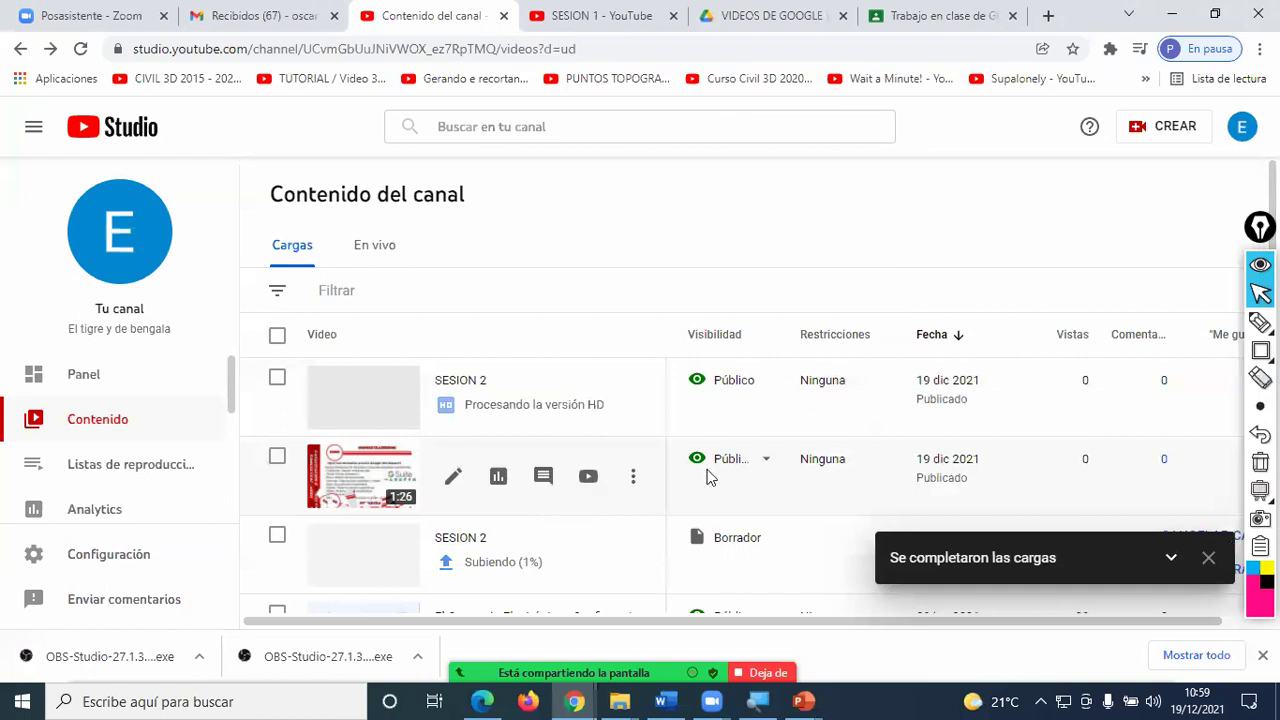
scroll(997, 366, "down", 2)
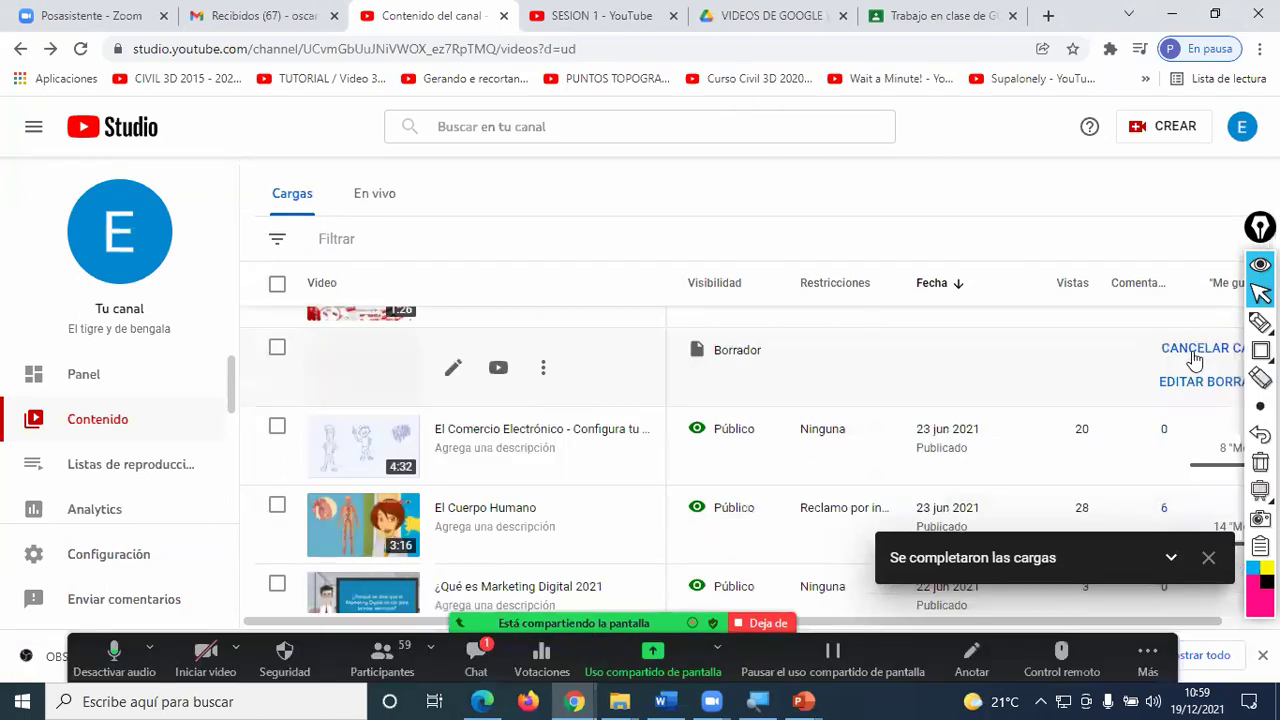
left_click(1165, 355)
left_click(714, 426)
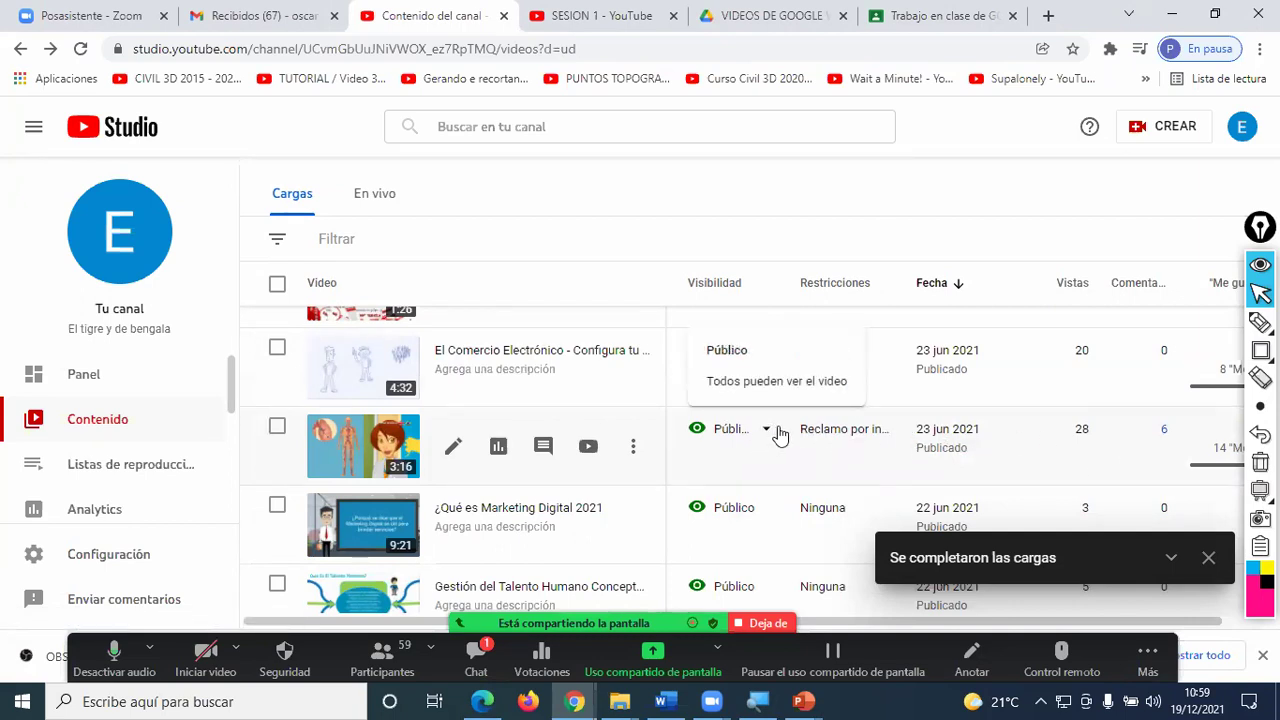
Step: Check El Cuerpo Humano's visibility options without changes, then move over to the Gmail inbox
left_click(768, 430)
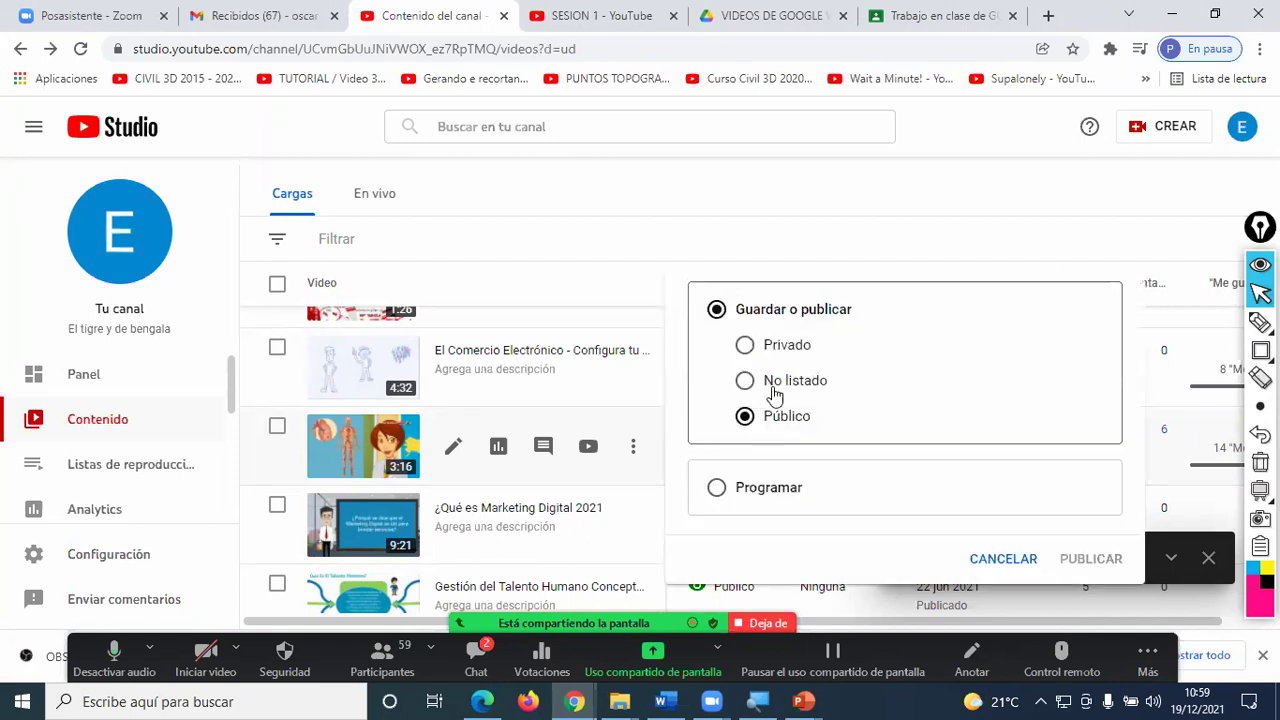
left_click(648, 234)
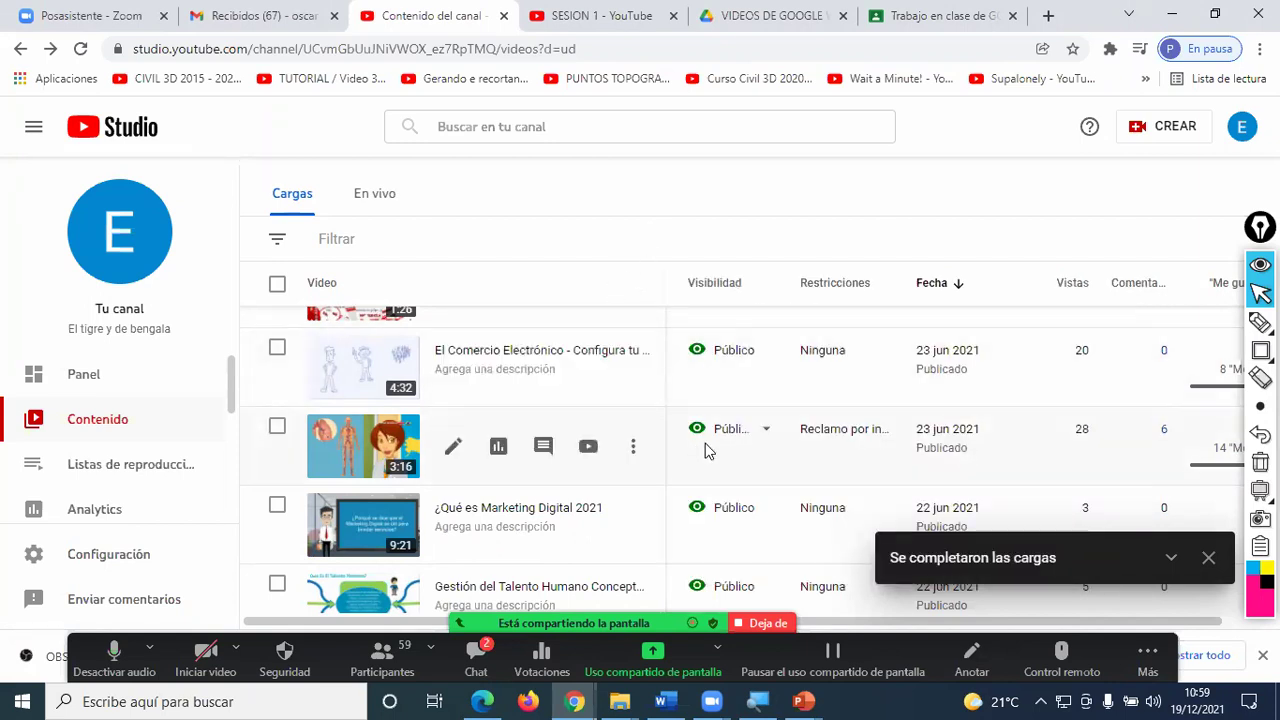
scroll(709, 449, "up", 3)
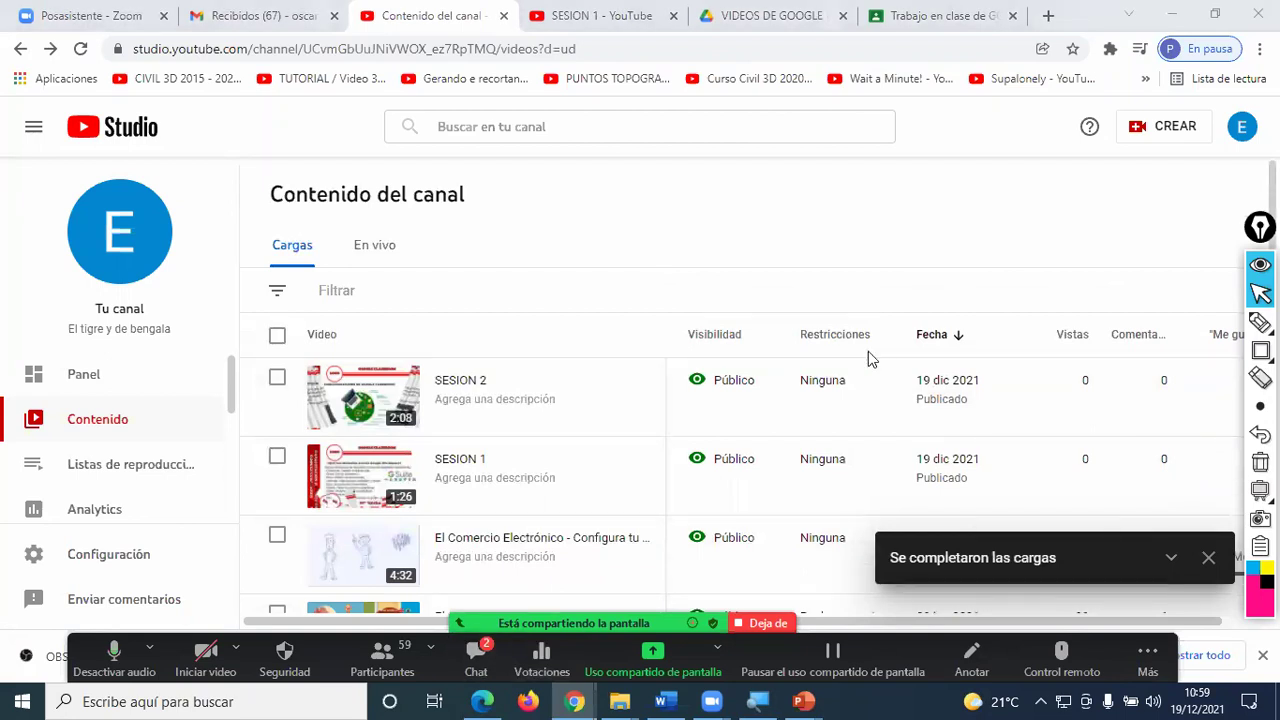
key("alt+h")
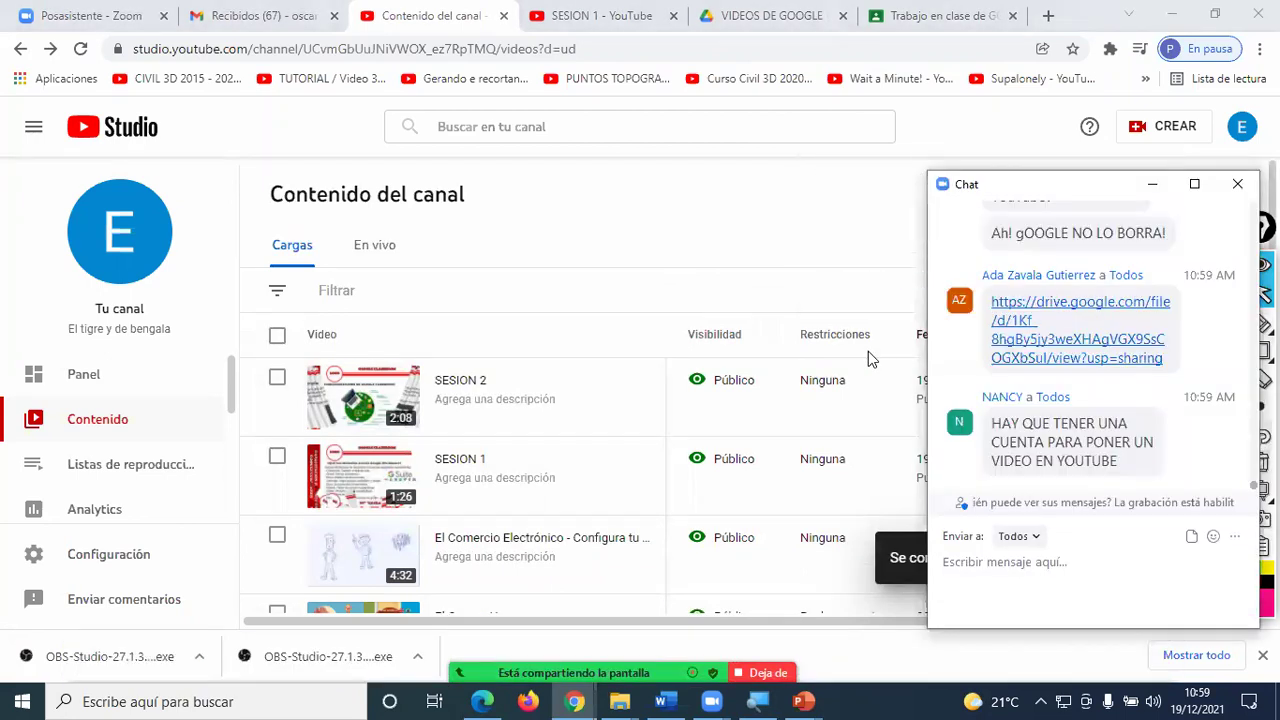
key("alt+h")
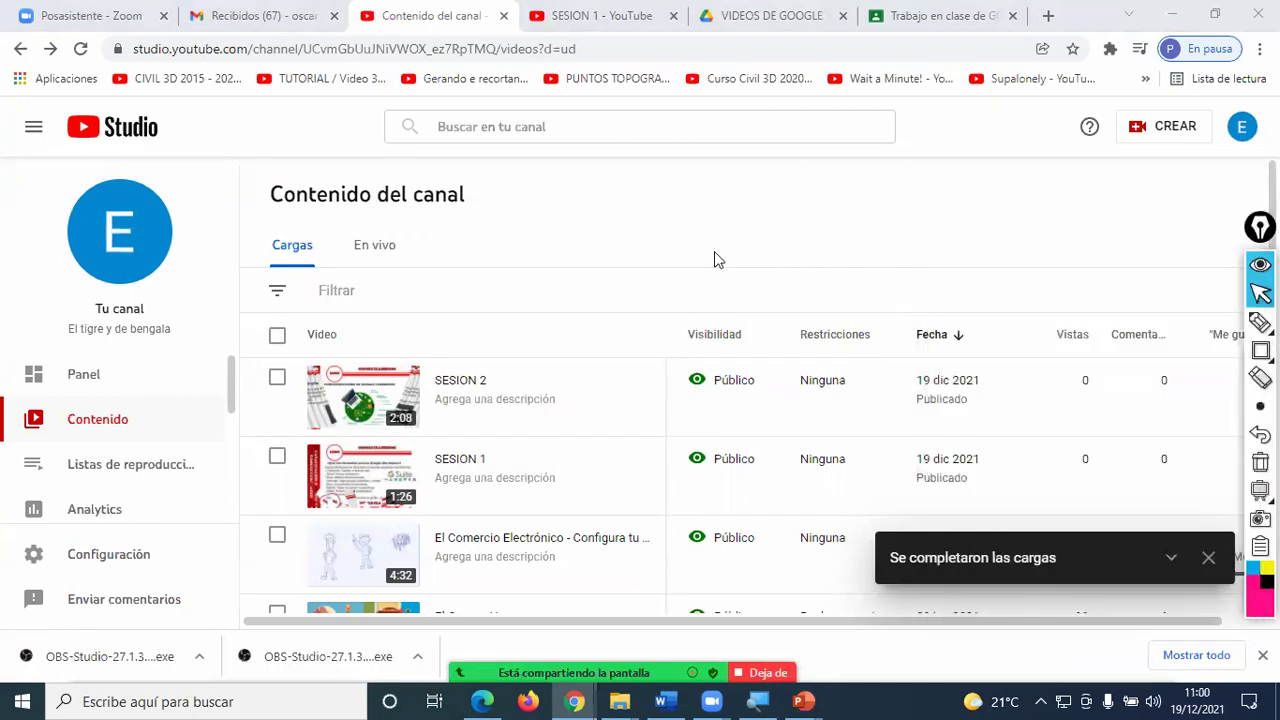
left_click(194, 16)
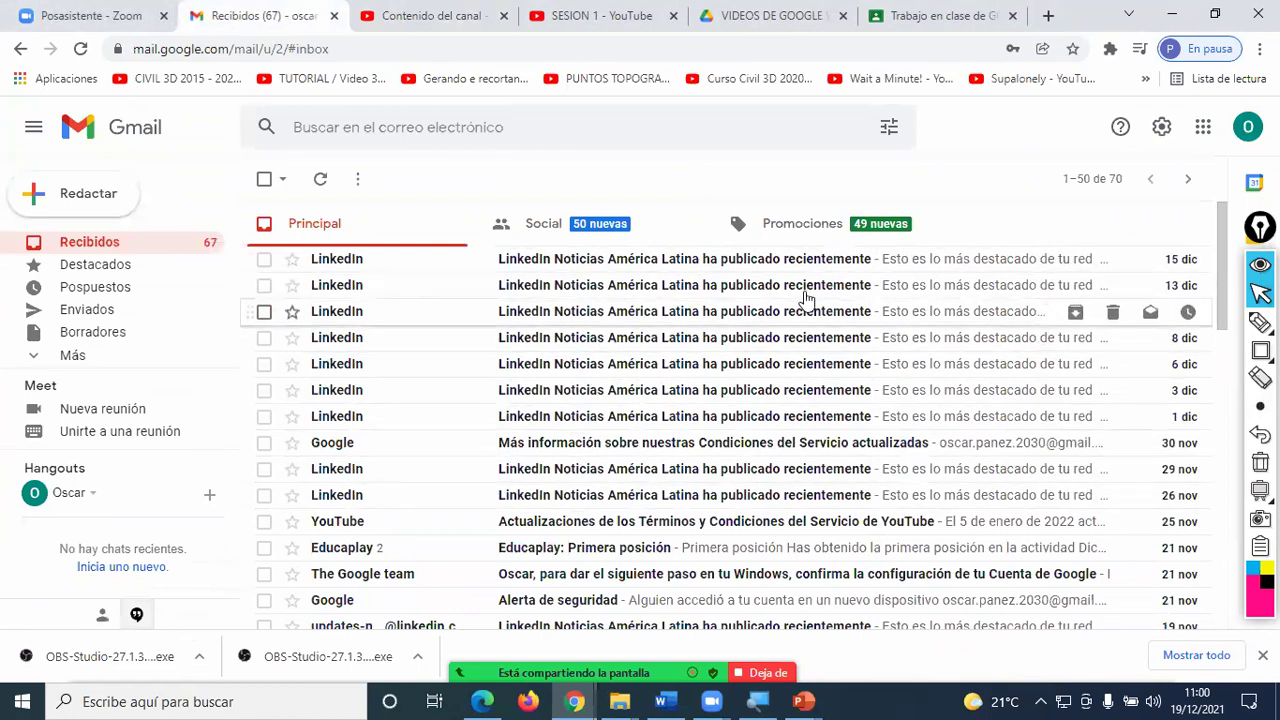
Step: Open YouTube from Gmail's Google apps grid, preview its Create options, and check the meeting chat
left_click(1203, 127)
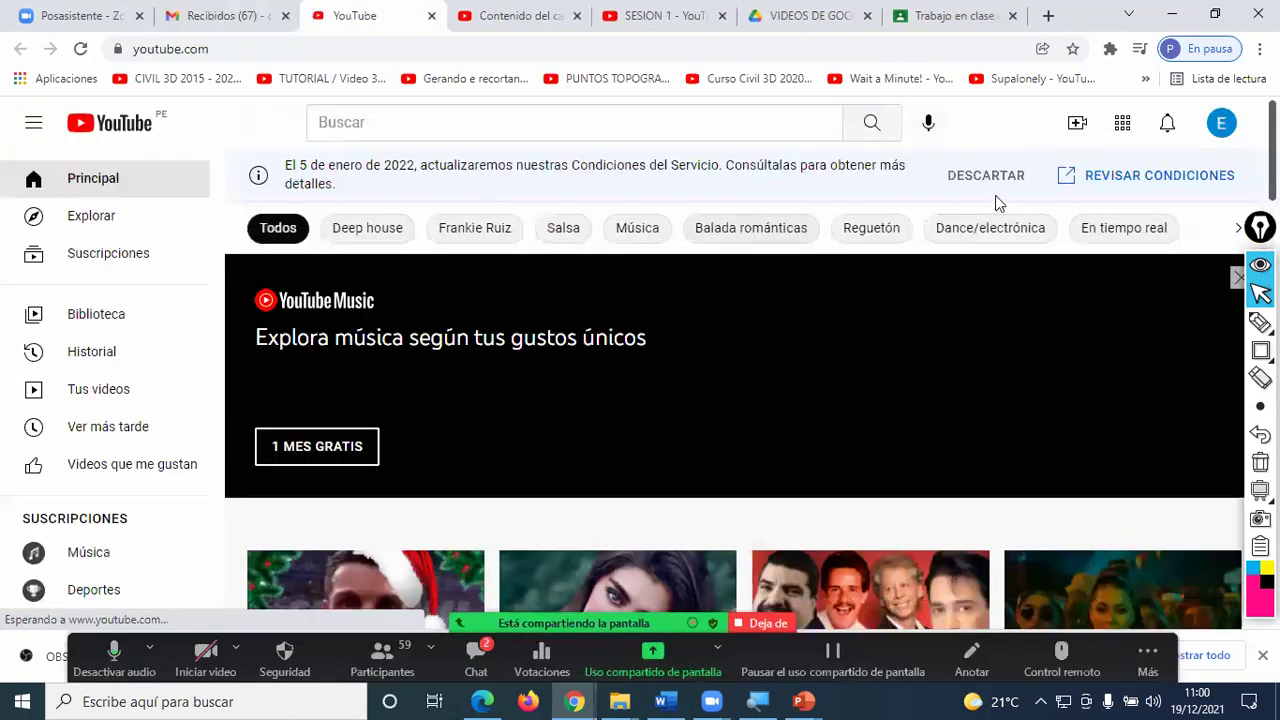
left_click(1080, 124)
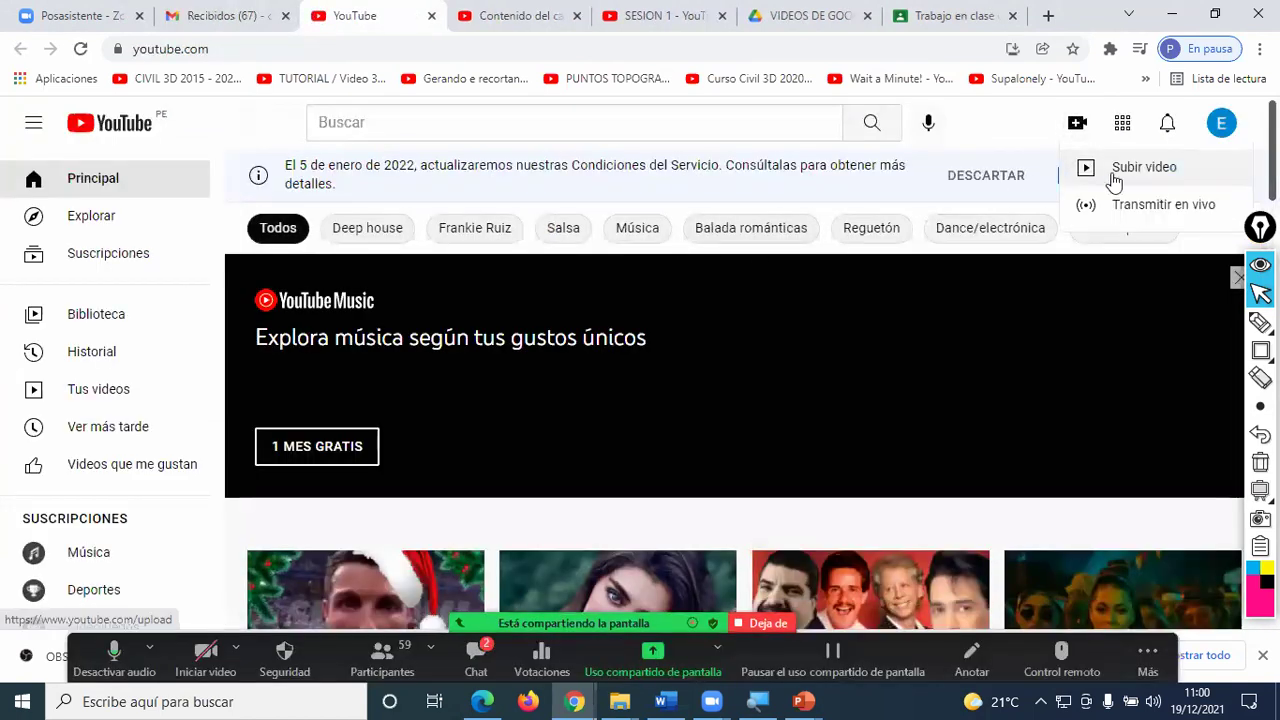
left_click(822, 283)
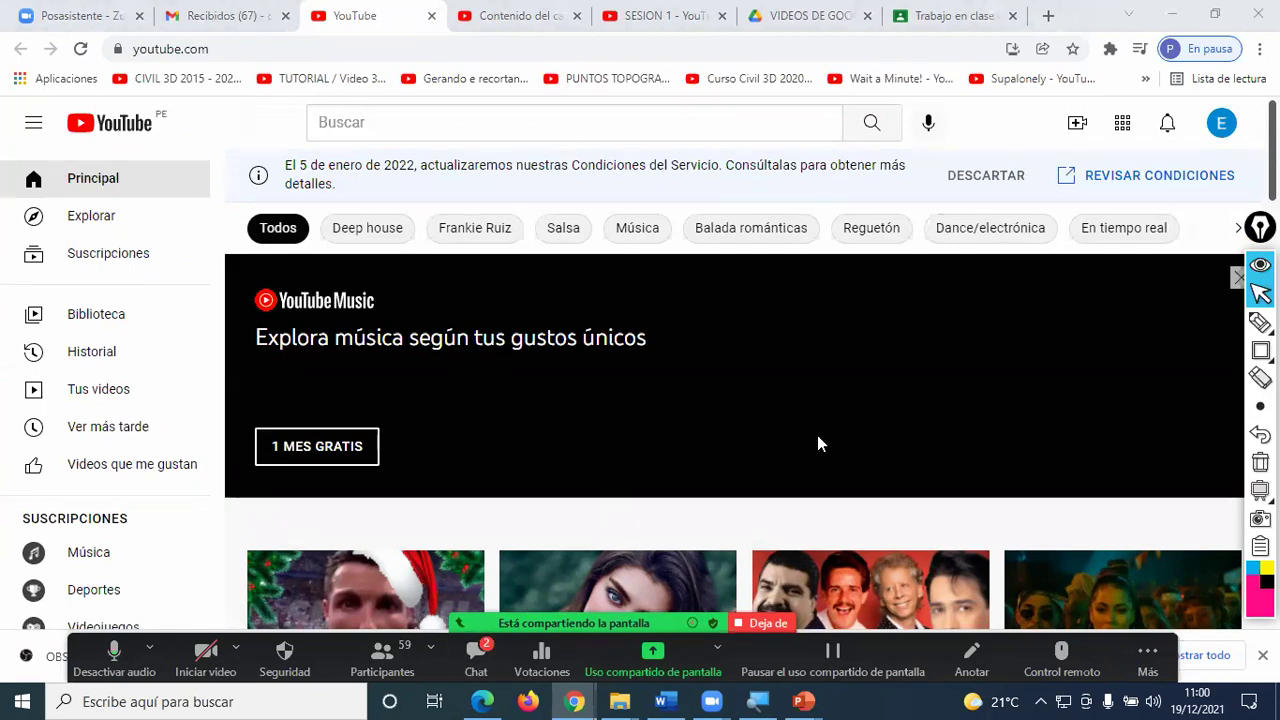
key("alt+h")
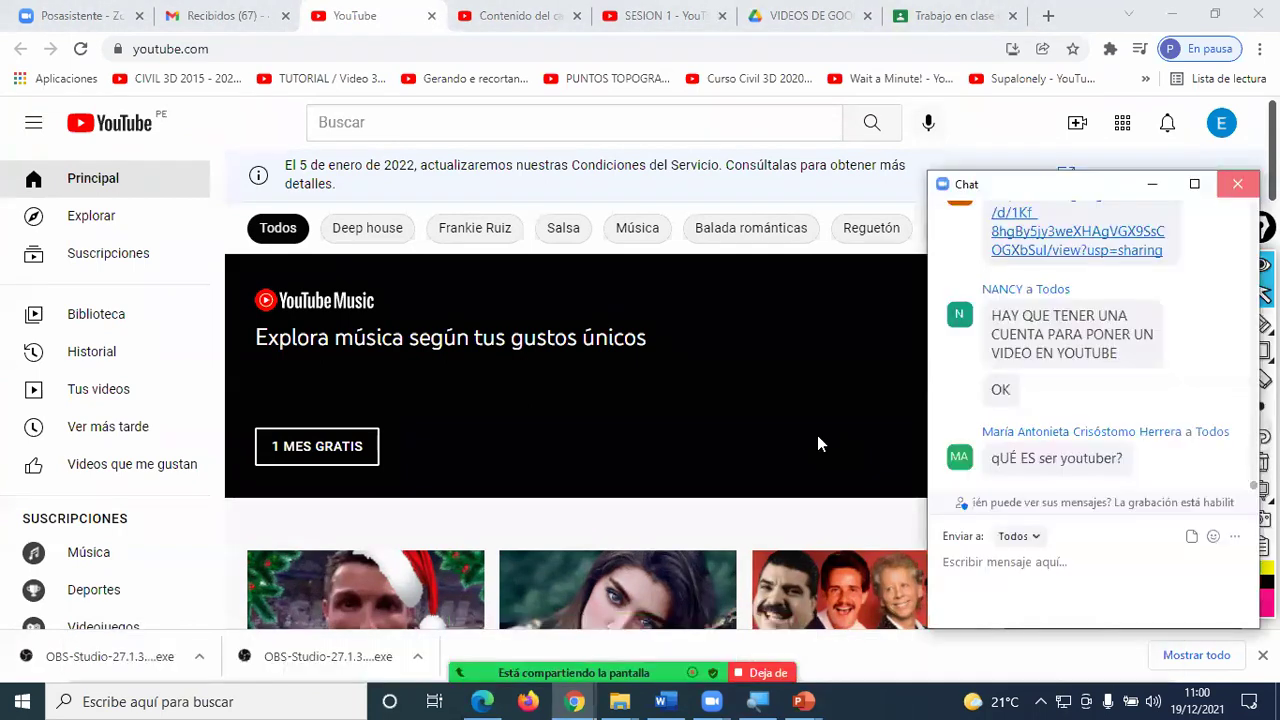
key("alt+h")
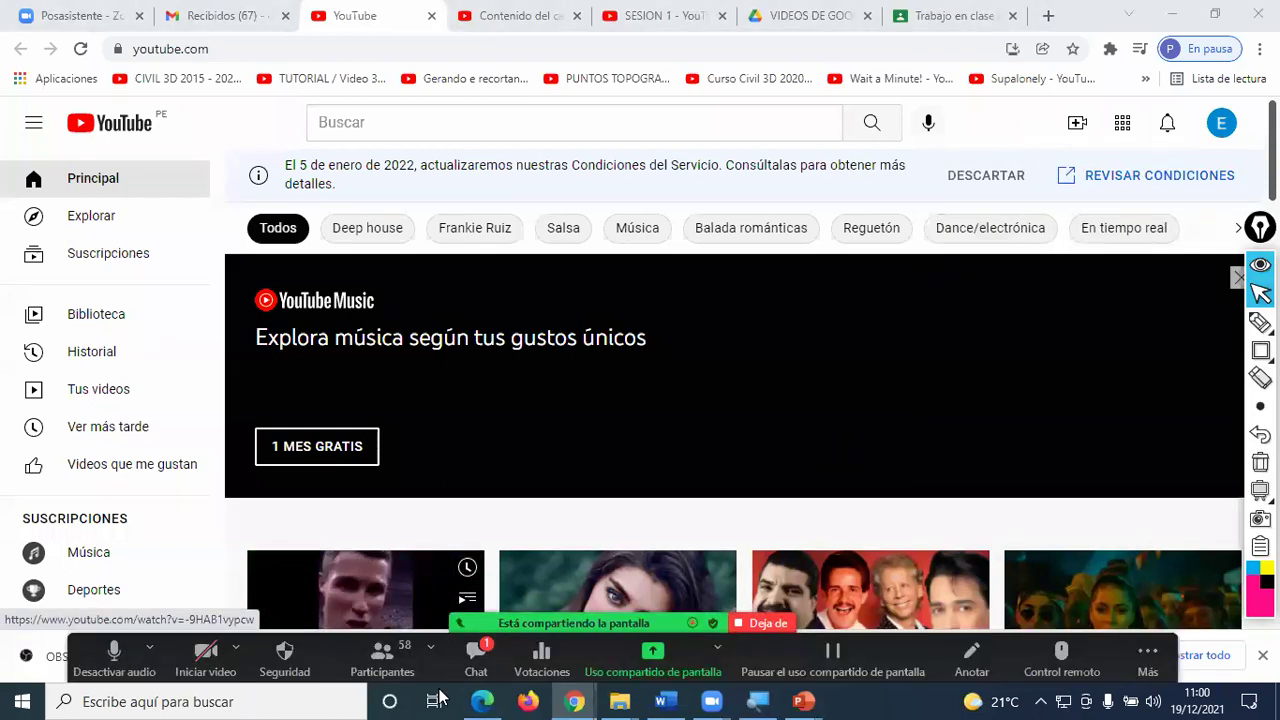
key("alt+h")
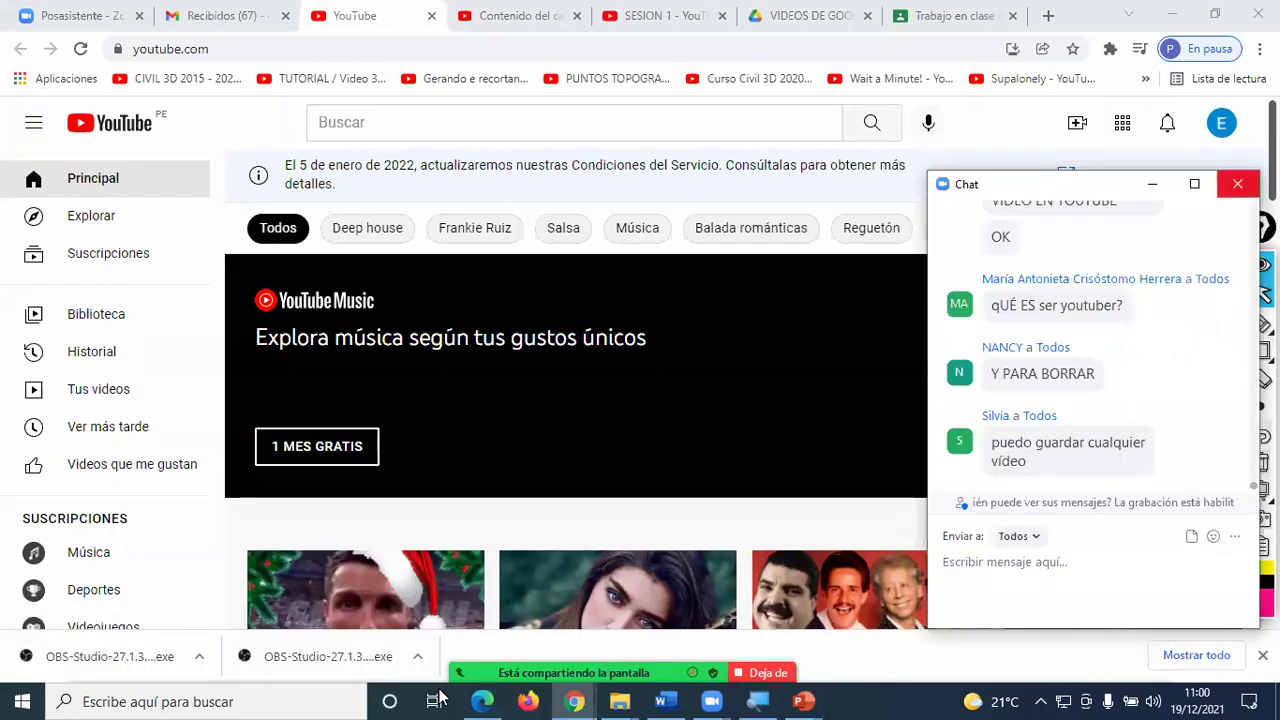
Step: Close the meeting chat, visit the SESION 1 tab, then the VIDEOS DE GOOGLE WORKSPACE Drive folder
left_click(1237, 183)
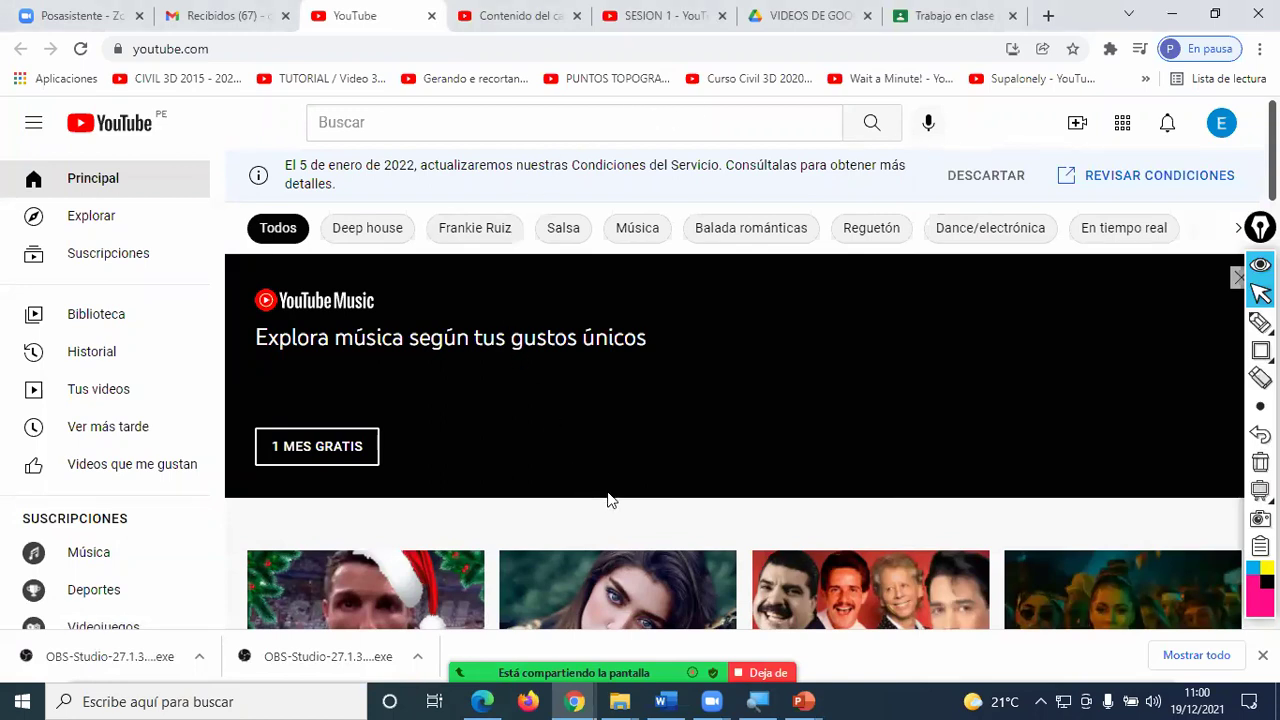
mouse_move(445, 600)
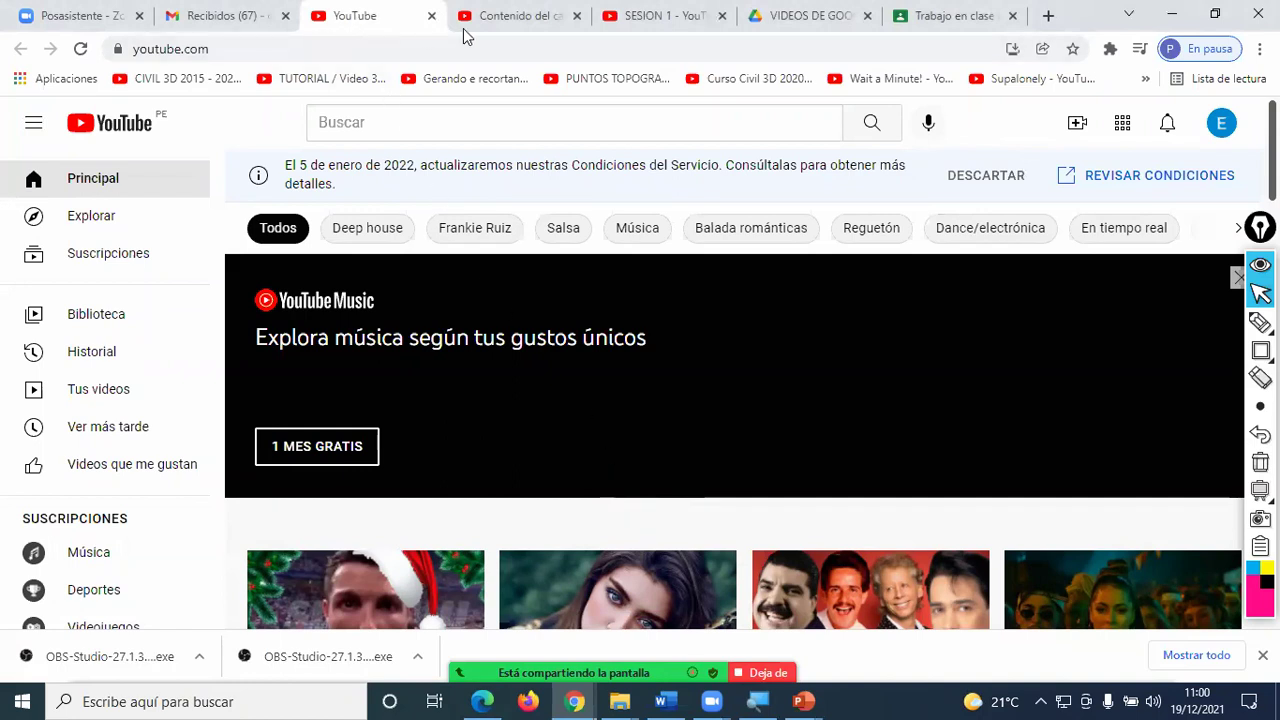
left_click(650, 12)
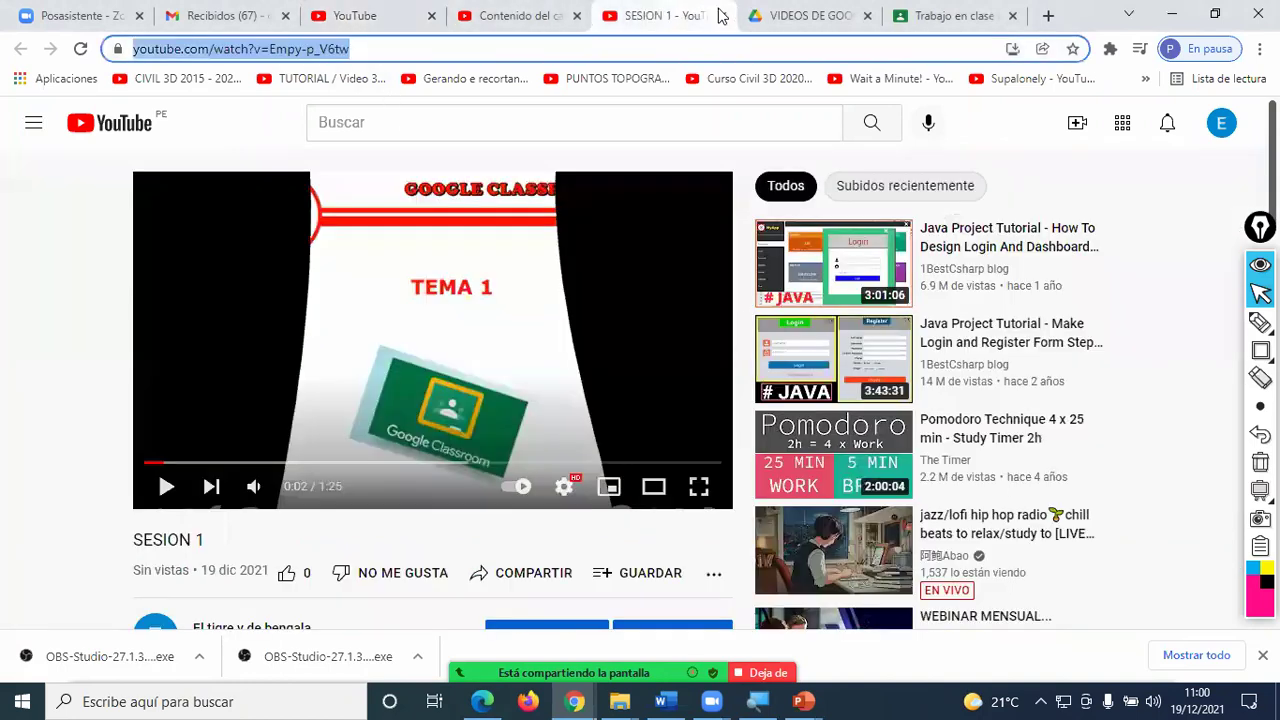
left_click(810, 15)
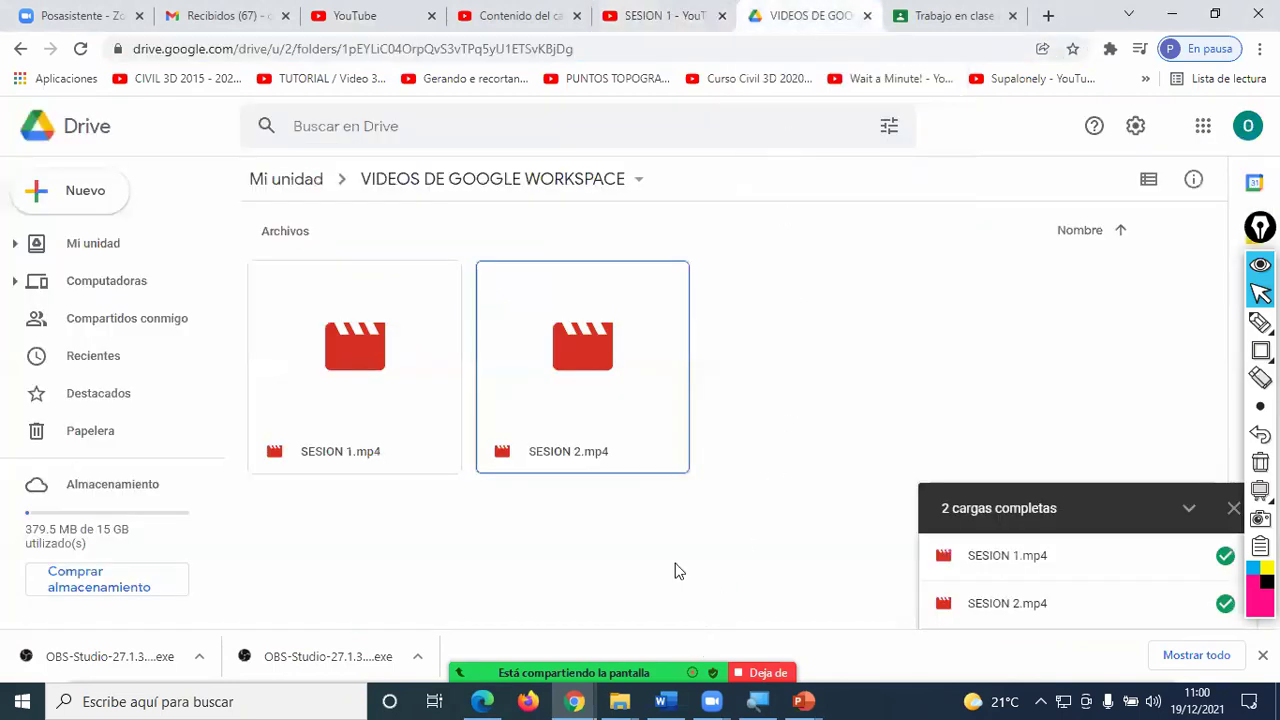
key("alt+h")
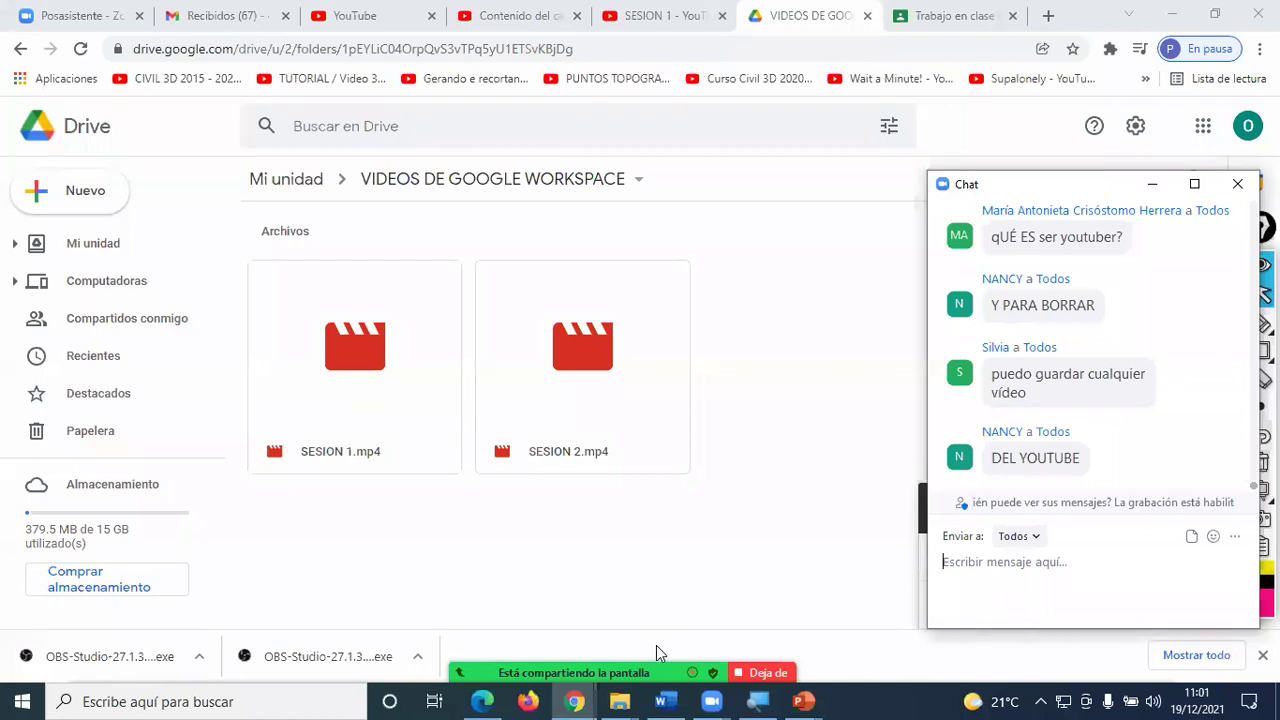
mouse_move(656, 648)
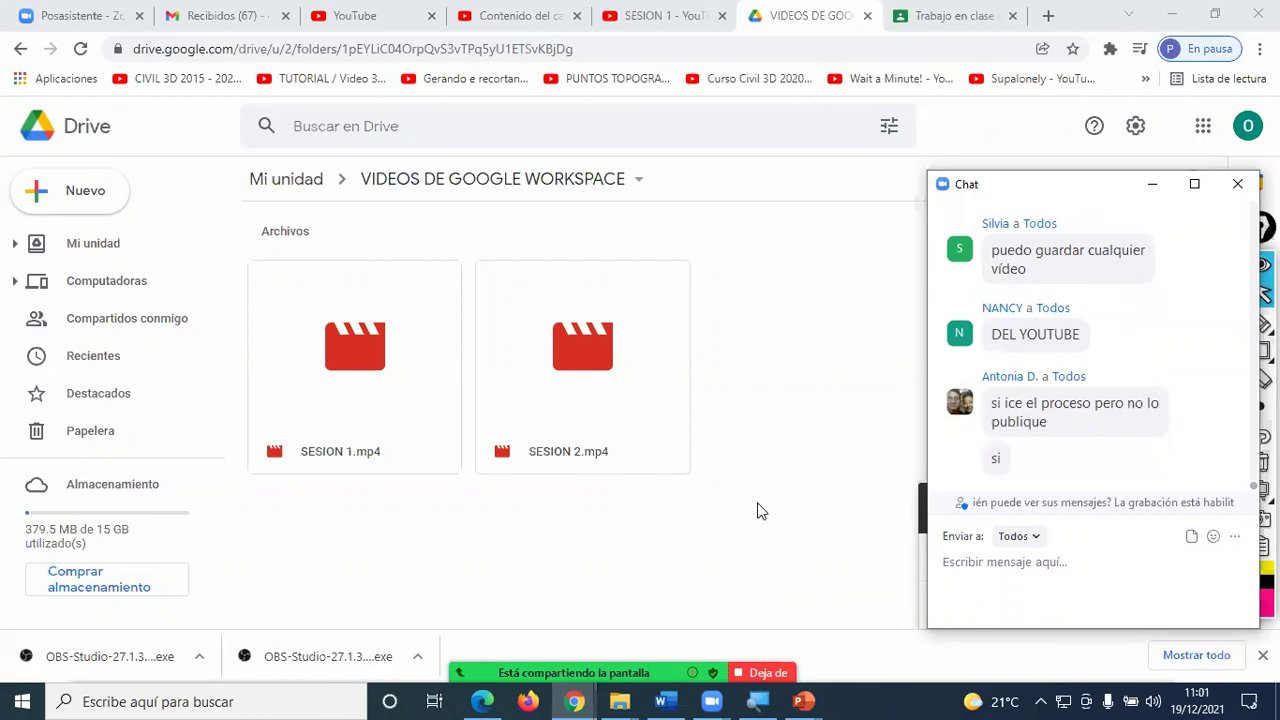
left_click(672, 8)
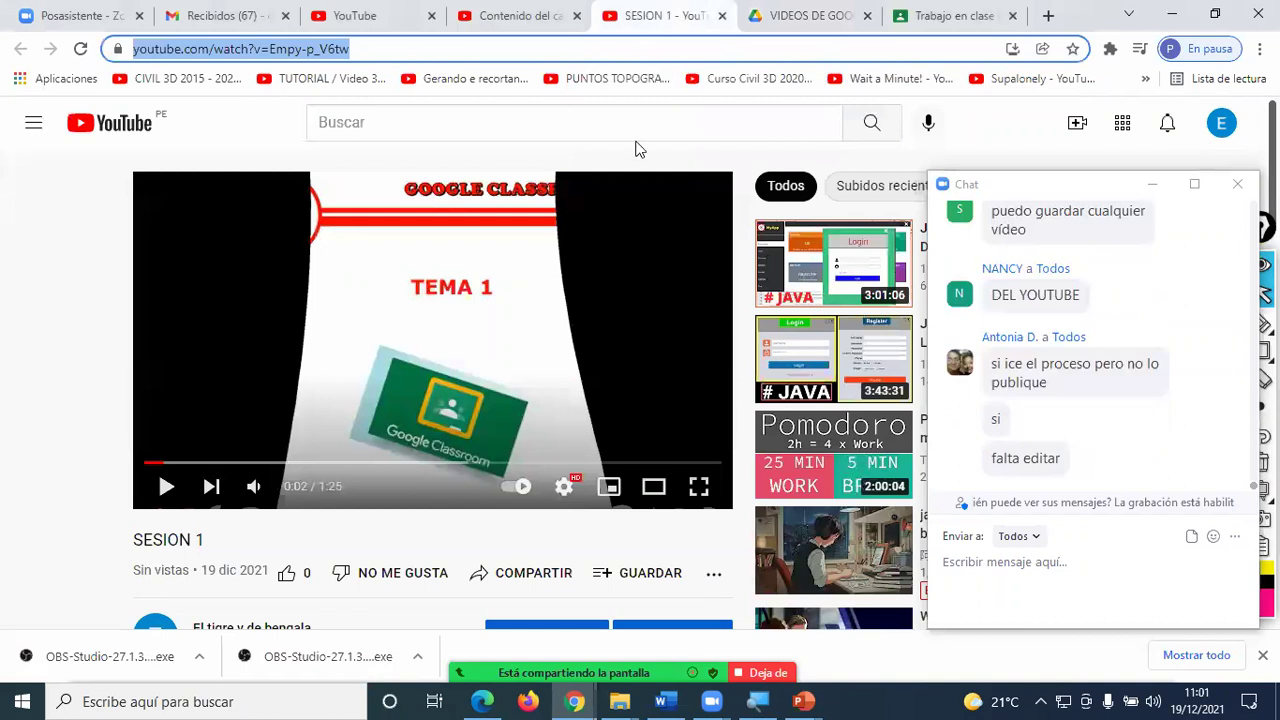
Step: Back in the uploads list, open and dismiss SESION 2's actions menu without deleting it
left_click(515, 17)
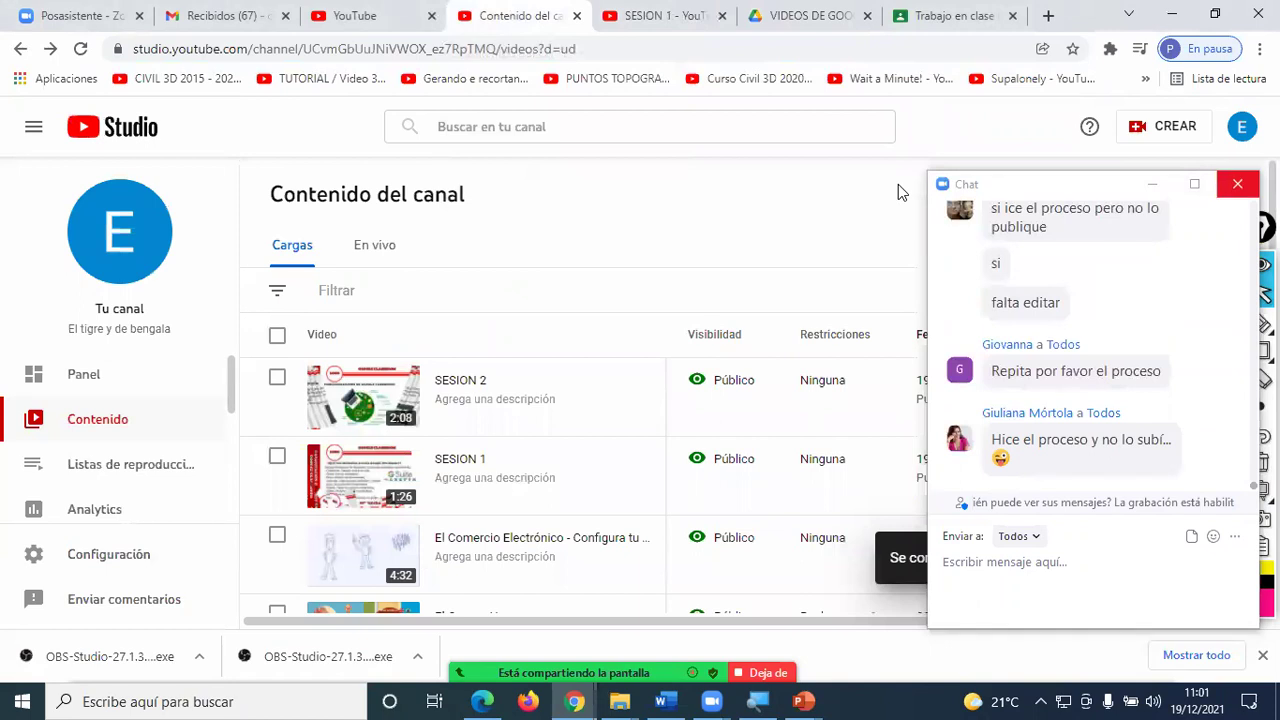
left_click(1237, 183)
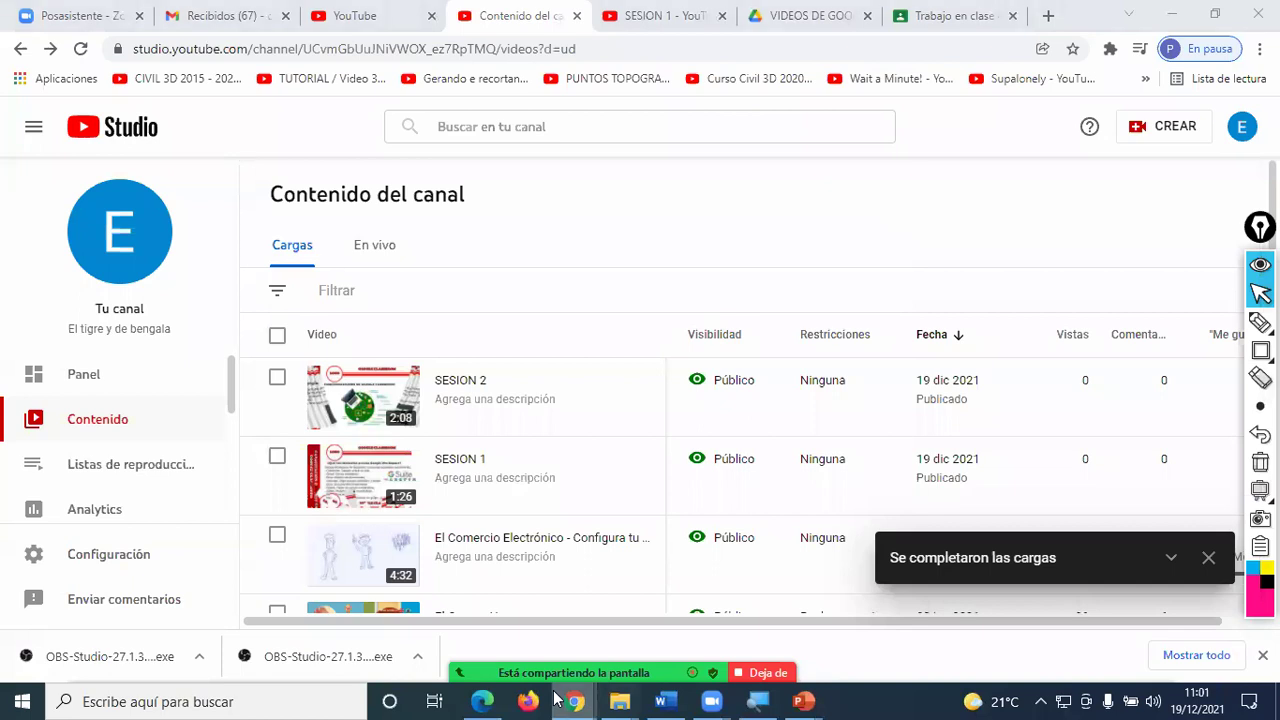
mouse_move(1247, 258)
left_mouse_down()
mouse_move(1186, 548)
mouse_move(1084, 653)
left_mouse_up()
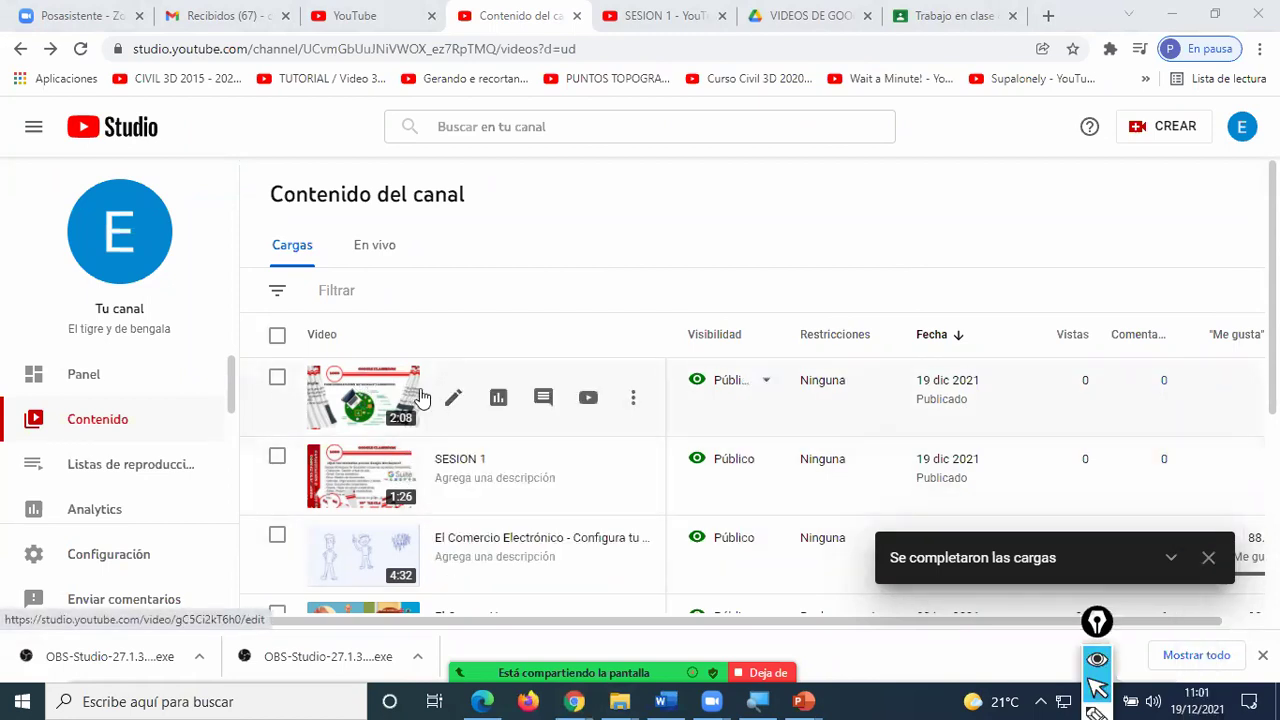
left_click(633, 397)
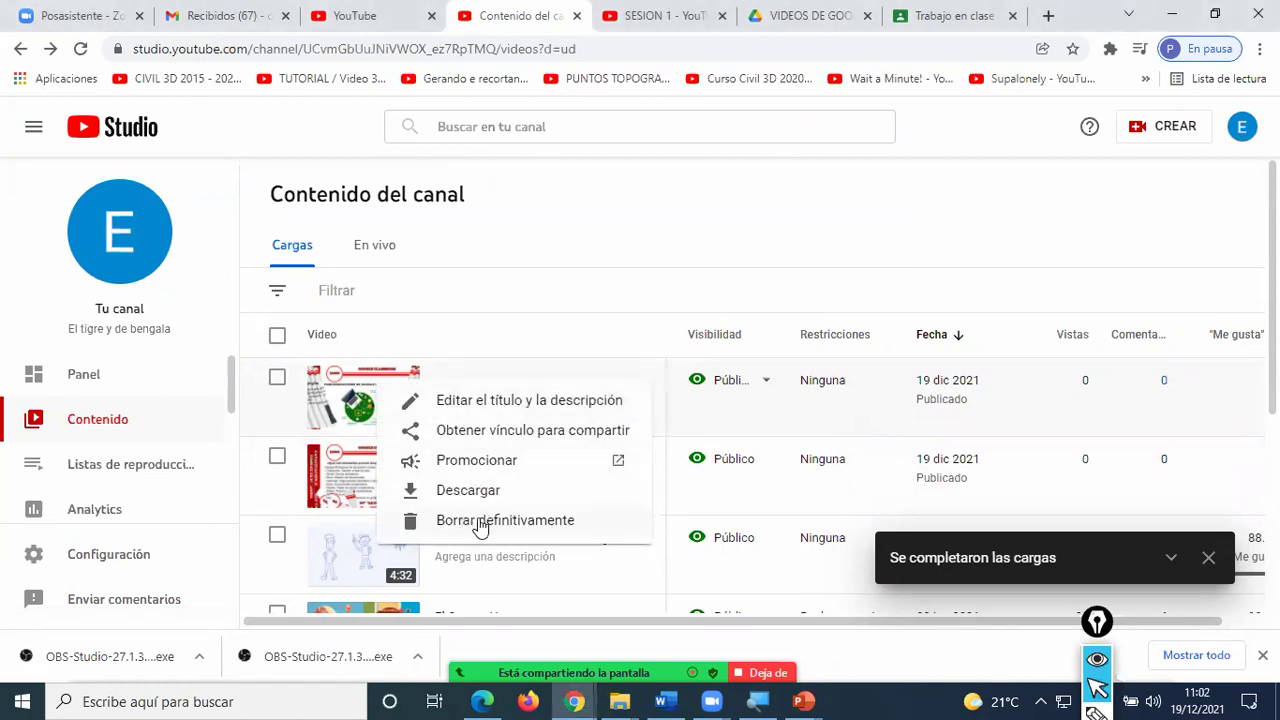
left_click(557, 307)
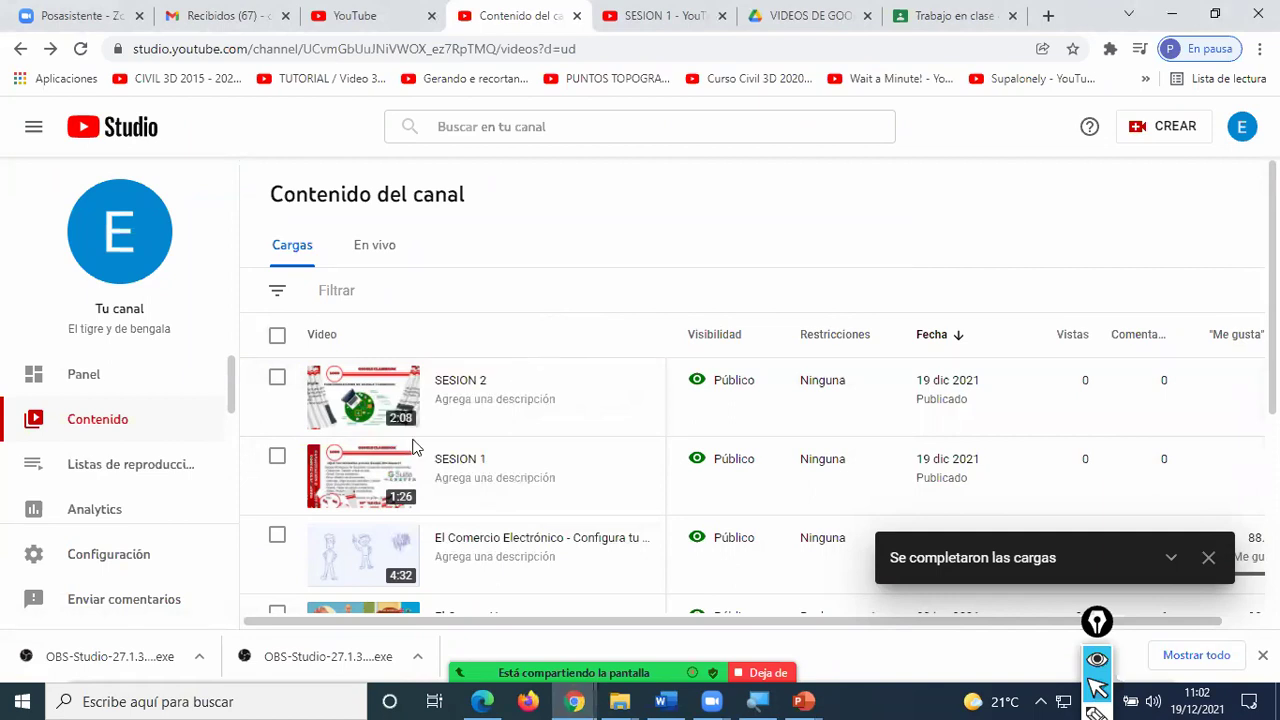
Step: Review the list, open SESION 1's actions and the filter menu, then close the channel content tab
mouse_move(420, 426)
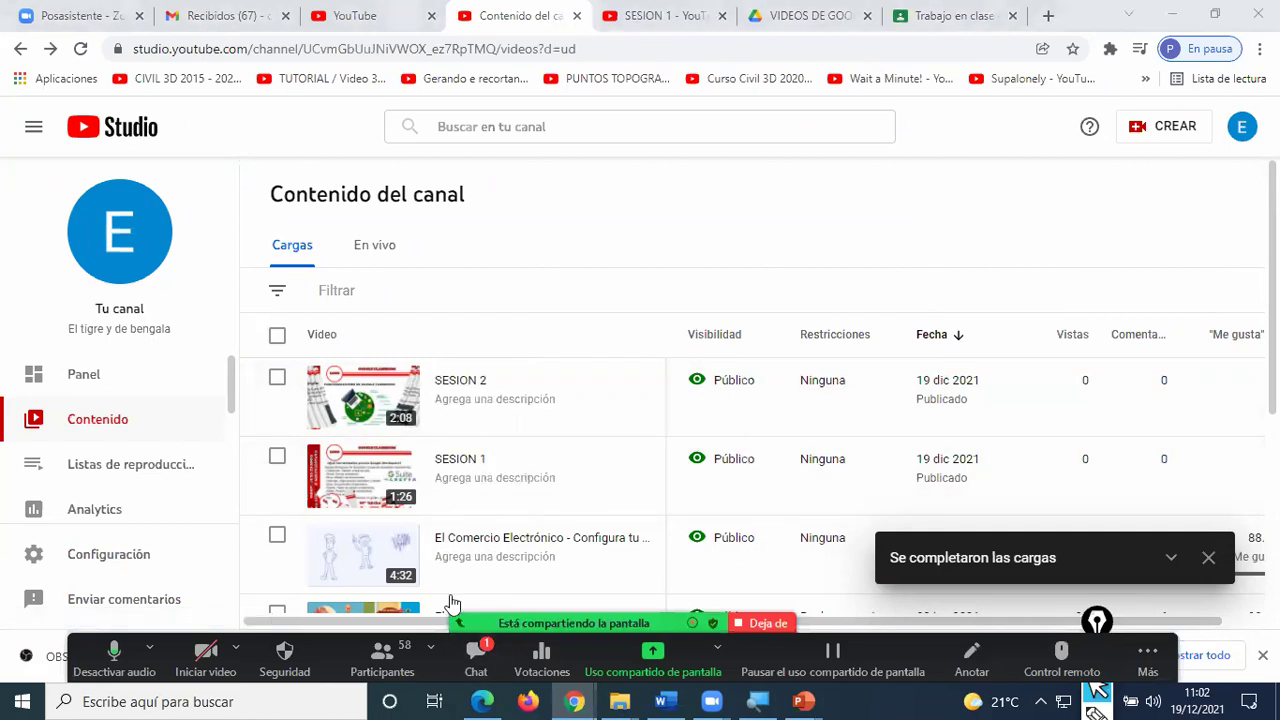
key("alt+h")
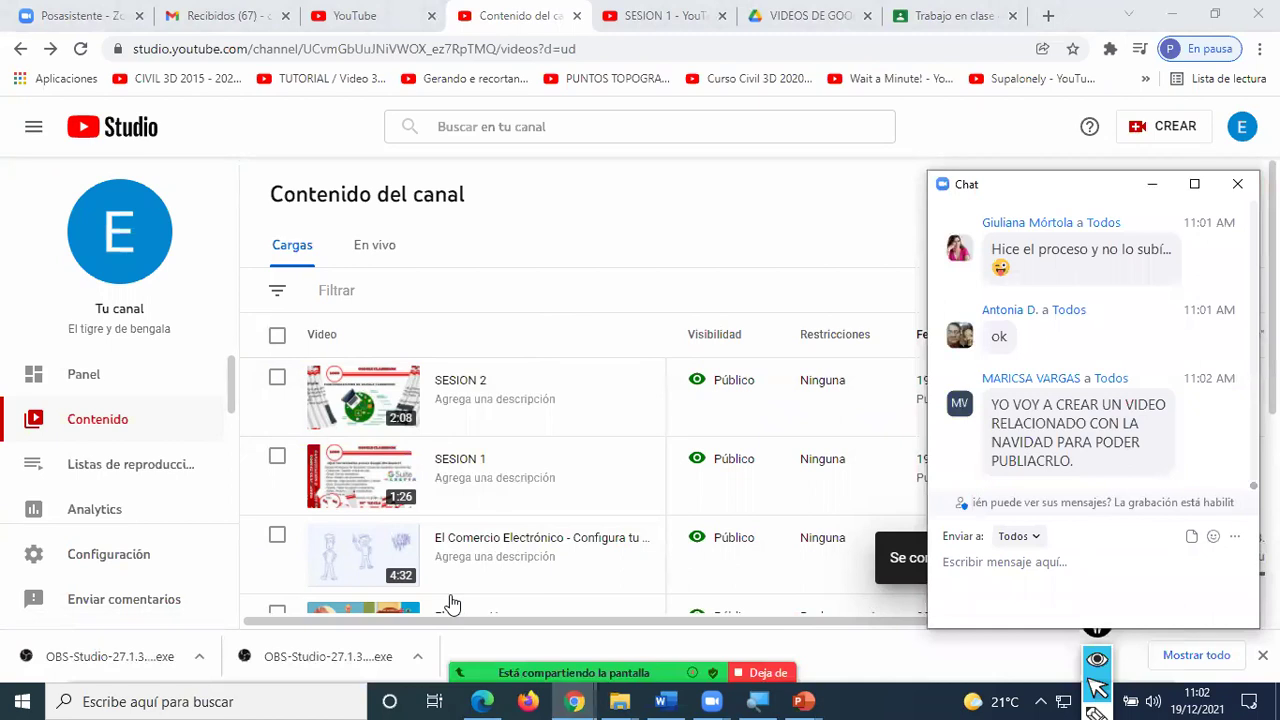
key("alt+h")
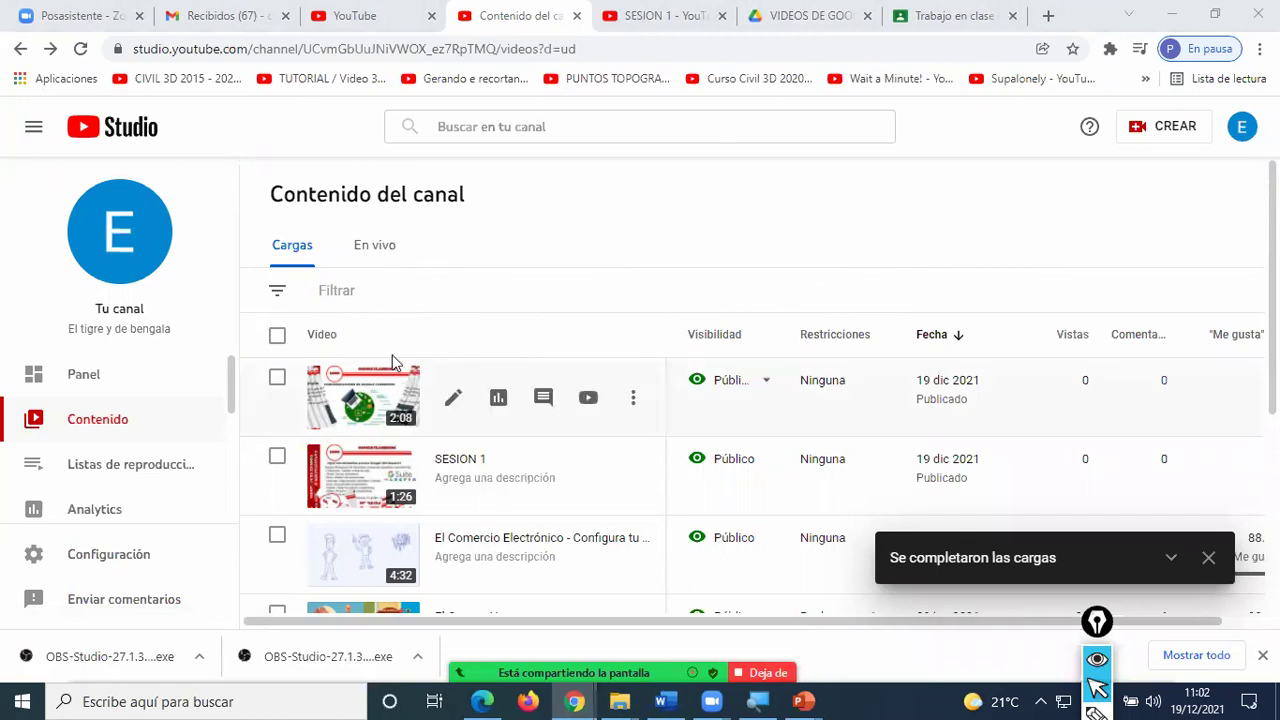
scroll(474, 431, "down", 2)
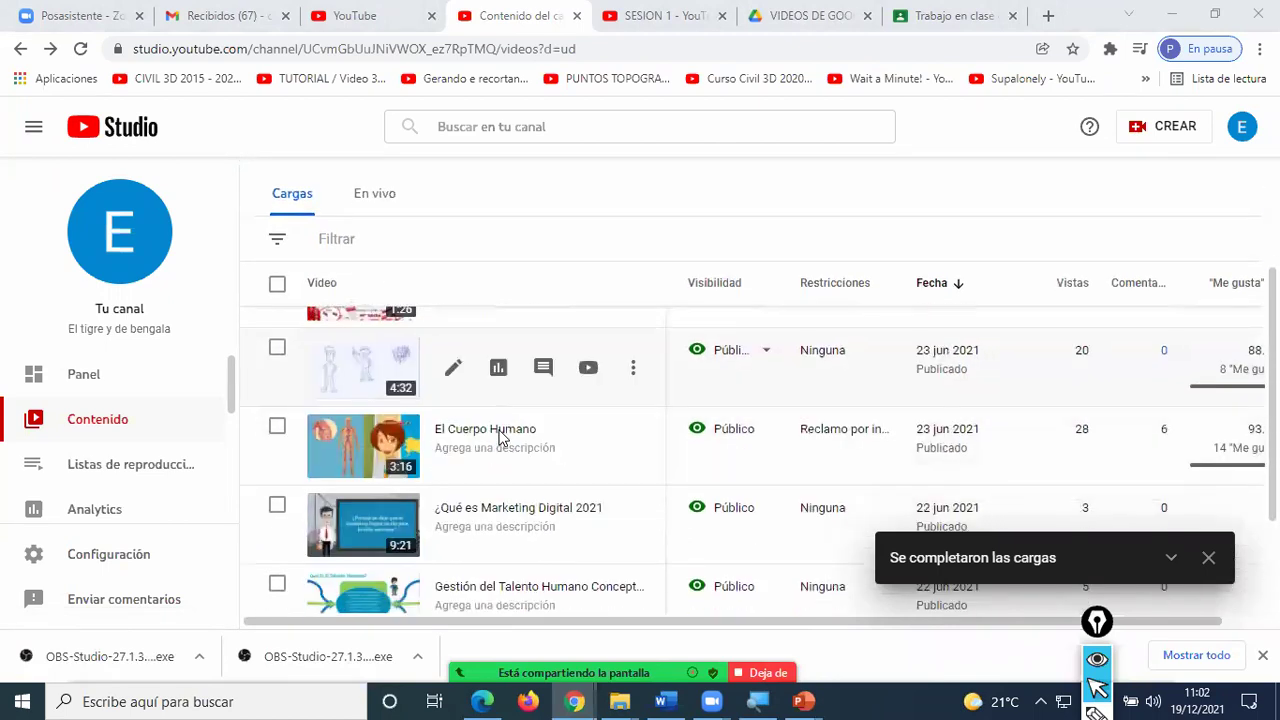
scroll(390, 462, "down", 1)
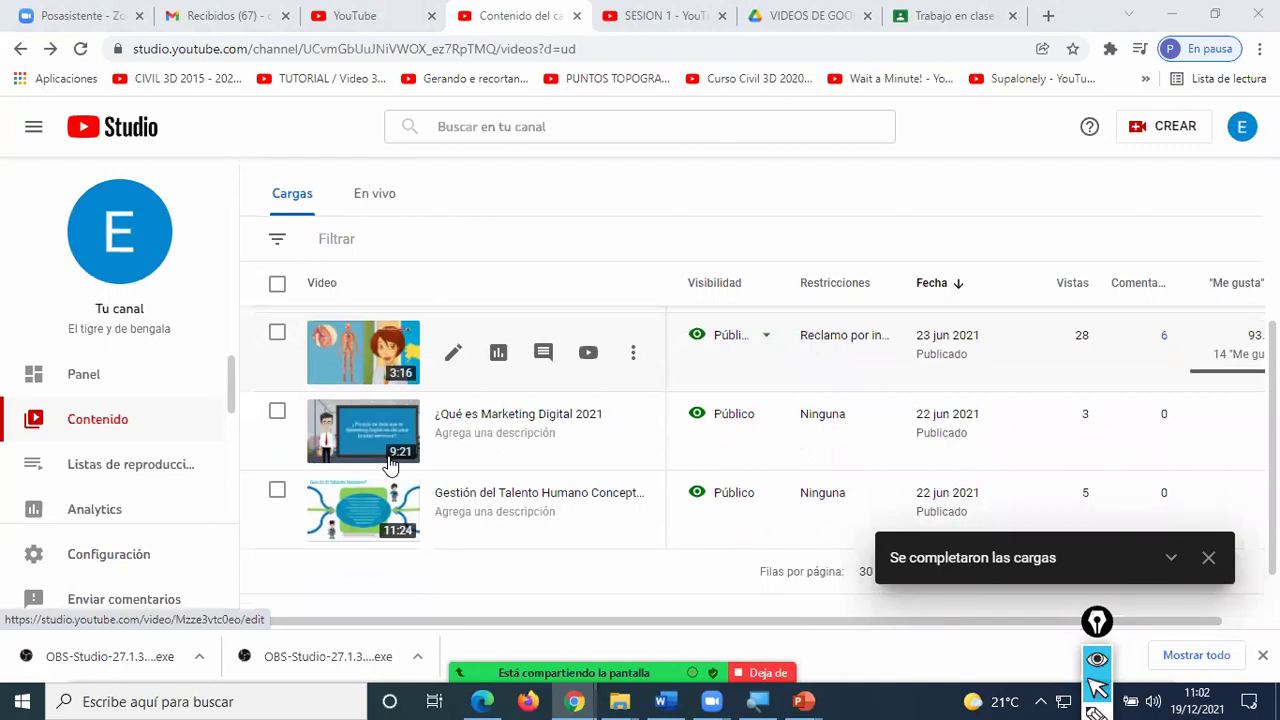
scroll(390, 462, "up", 3)
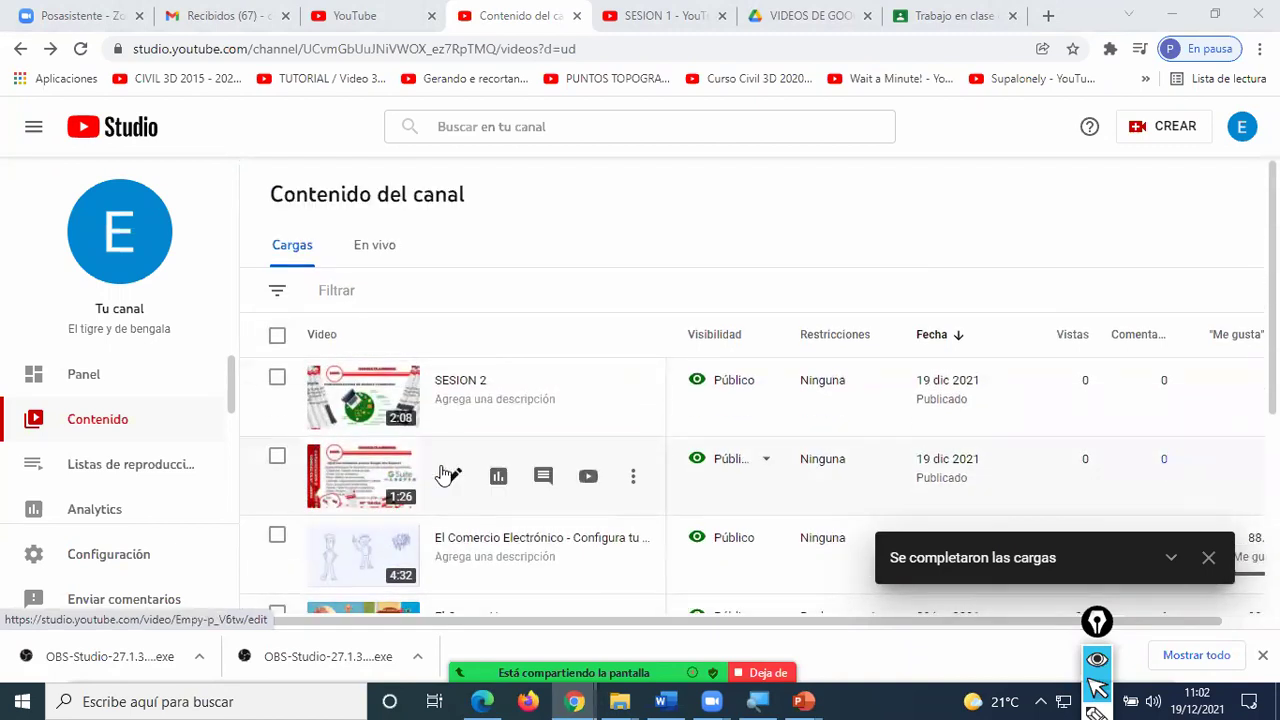
left_click(633, 477)
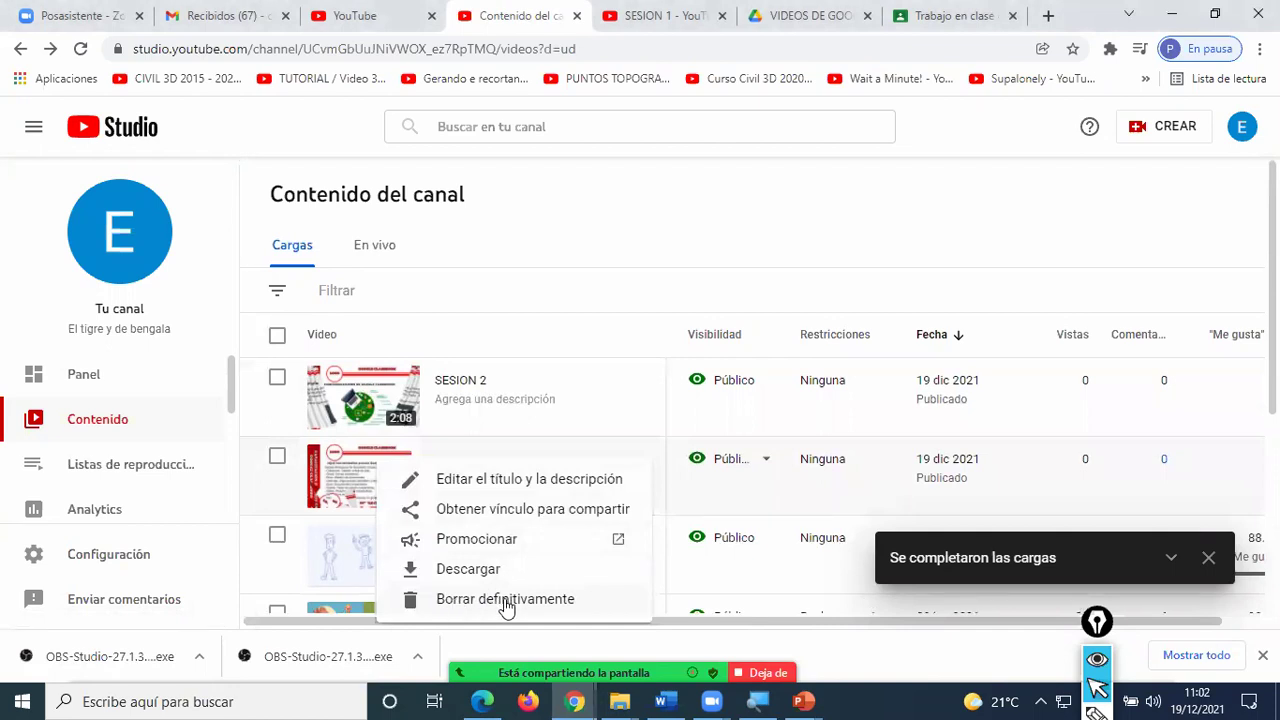
left_click(596, 290)
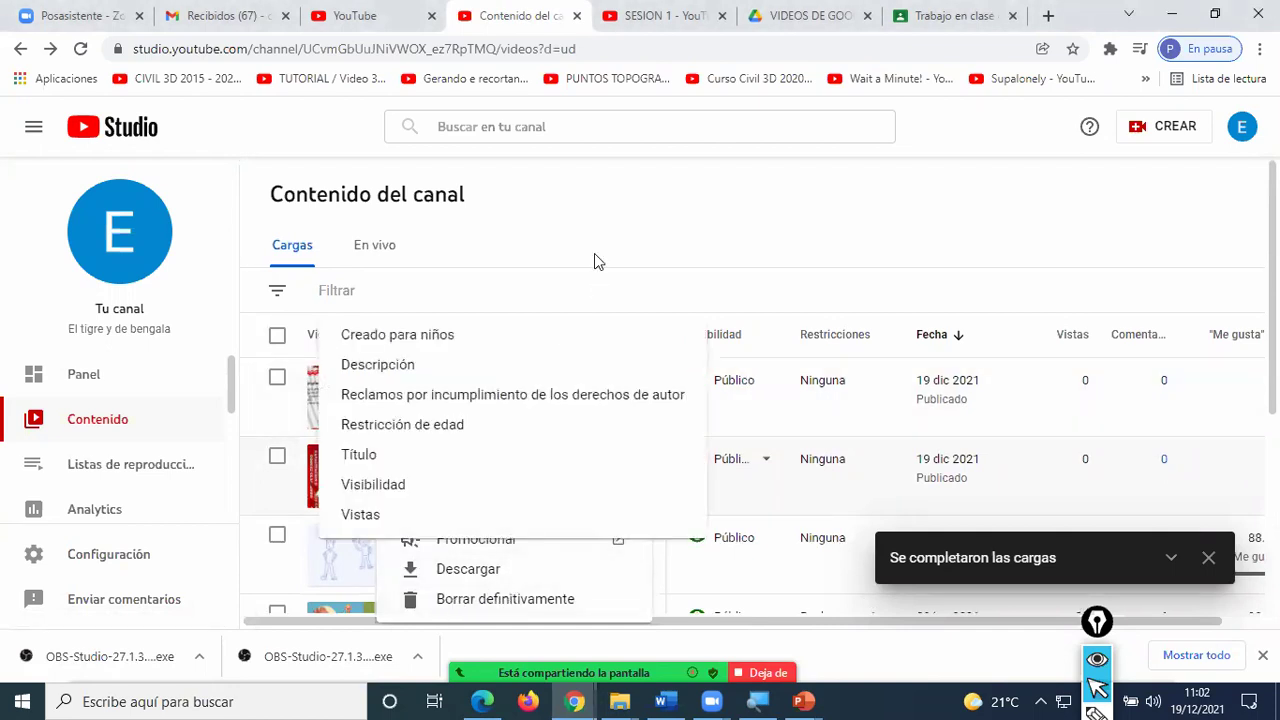
left_click(577, 16)
Step: Close the SESION 1 and YouTube home tabs, then open YouTube afresh from Gmail's Google apps
left_click(577, 16)
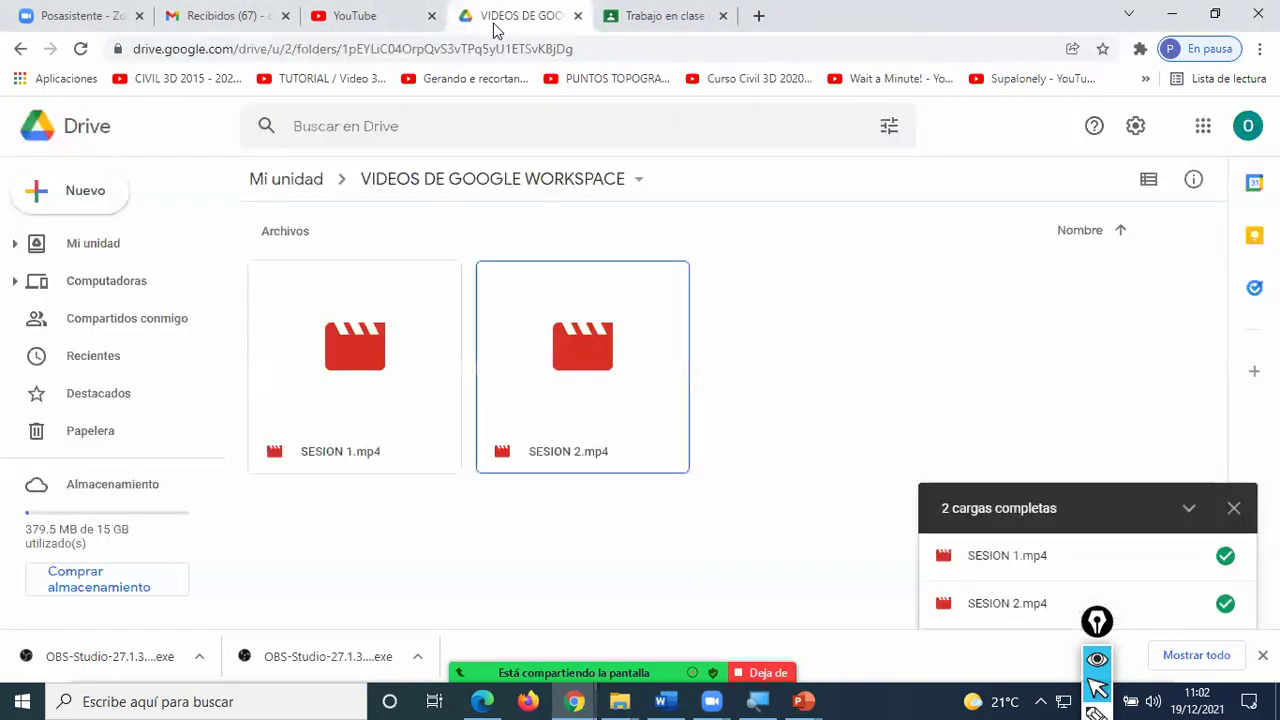
left_click(418, 18)
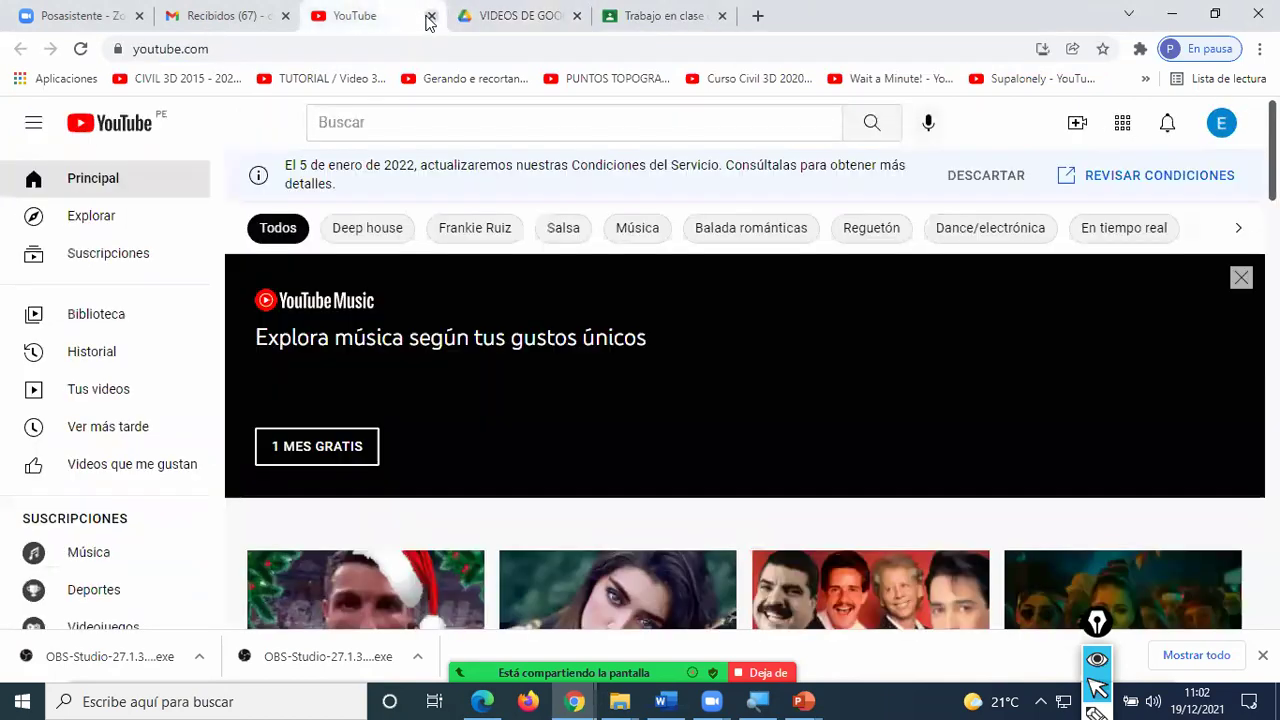
left_click(428, 20)
left_click(248, 22)
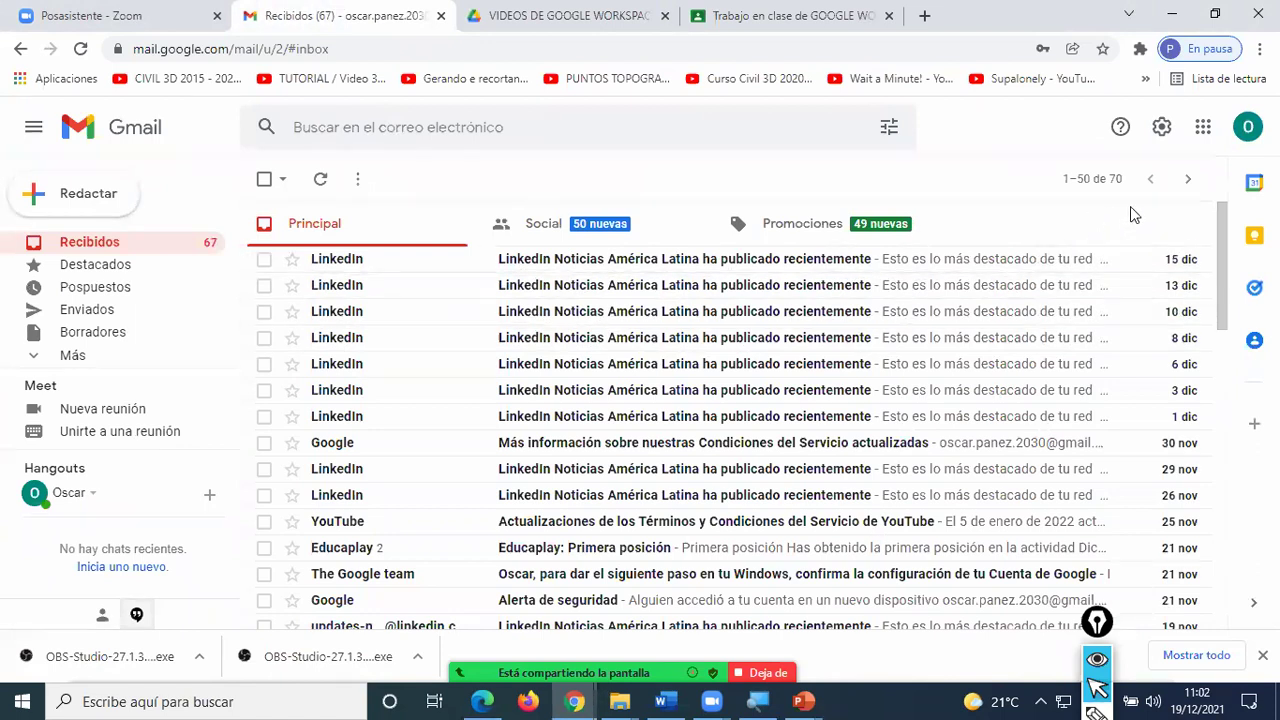
left_click(1203, 128)
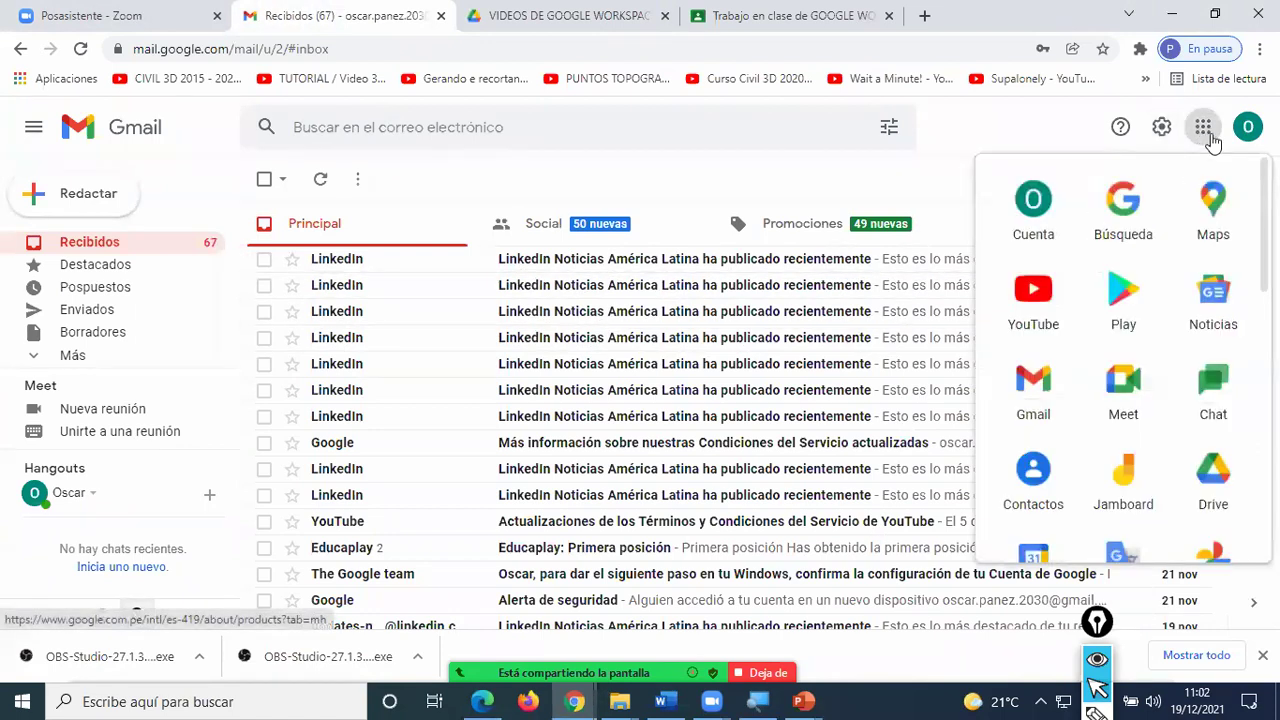
left_click(1051, 306)
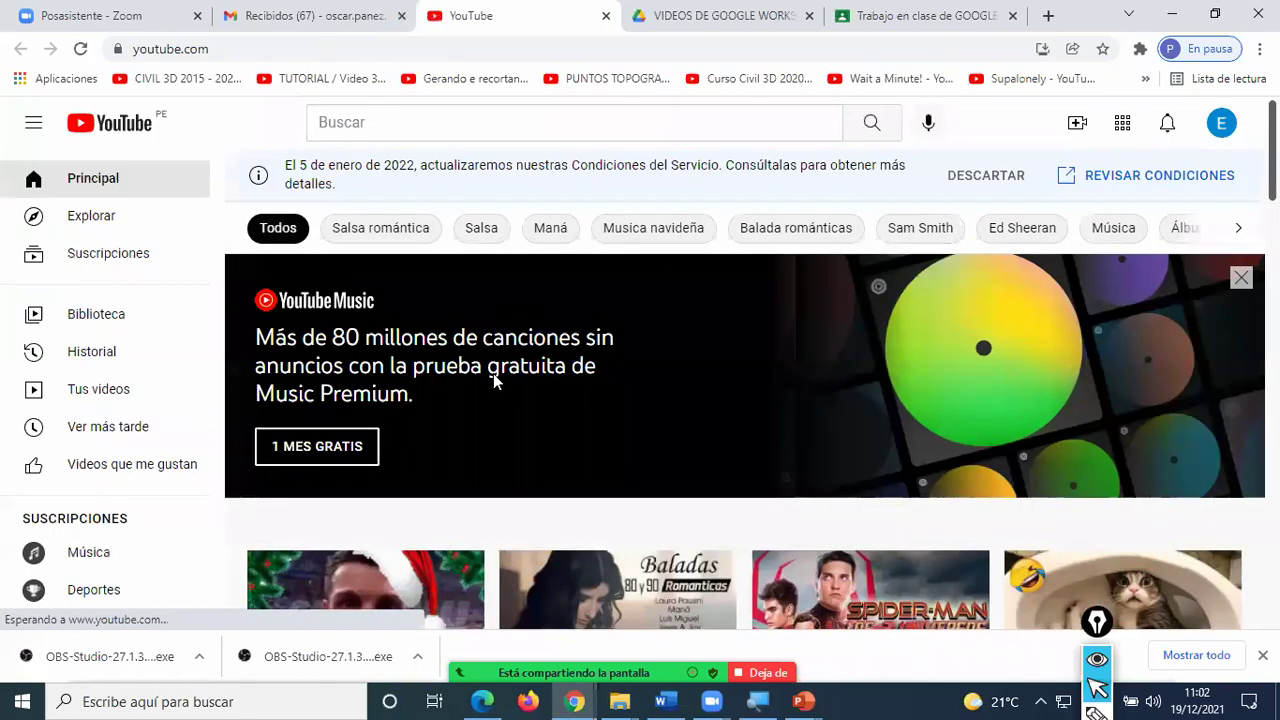
Step: In Tus videos, start permanently deleting Gestión del Talento Humano, tick the confirmation, then cancel
left_click(126, 398)
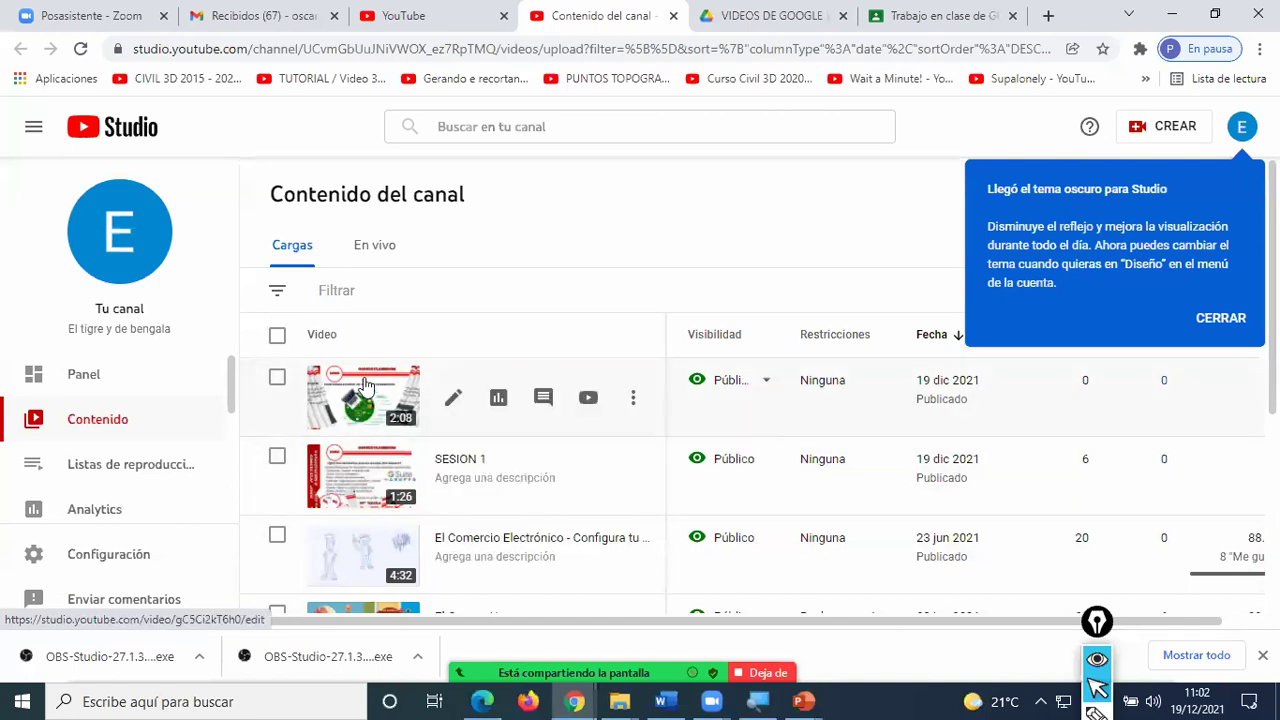
scroll(327, 488, "down", 3)
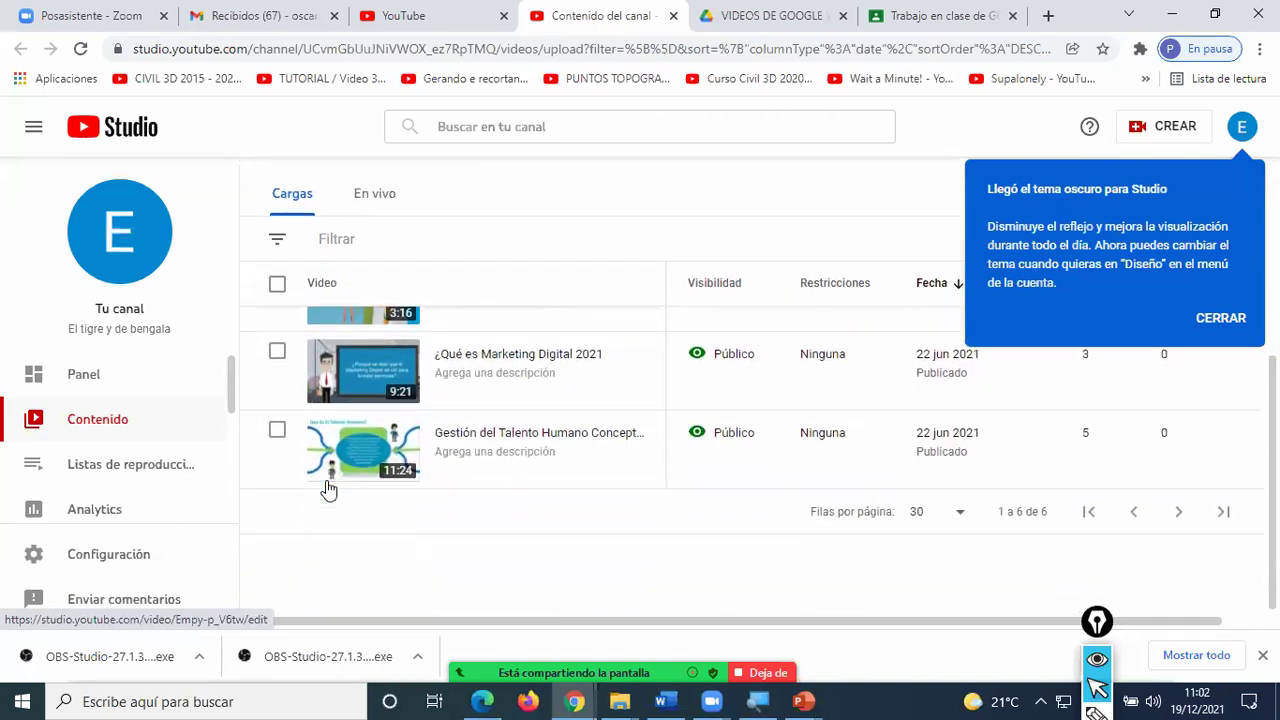
scroll(329, 486, "up", 1)
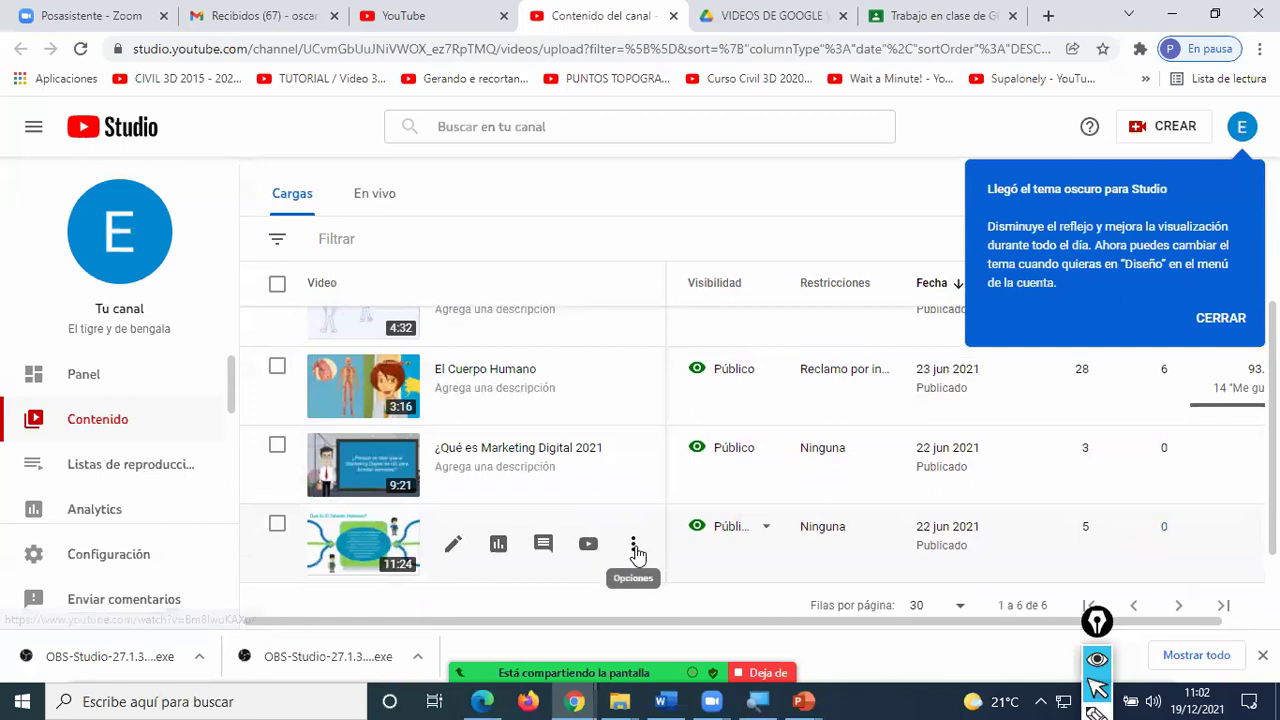
left_click(633, 546)
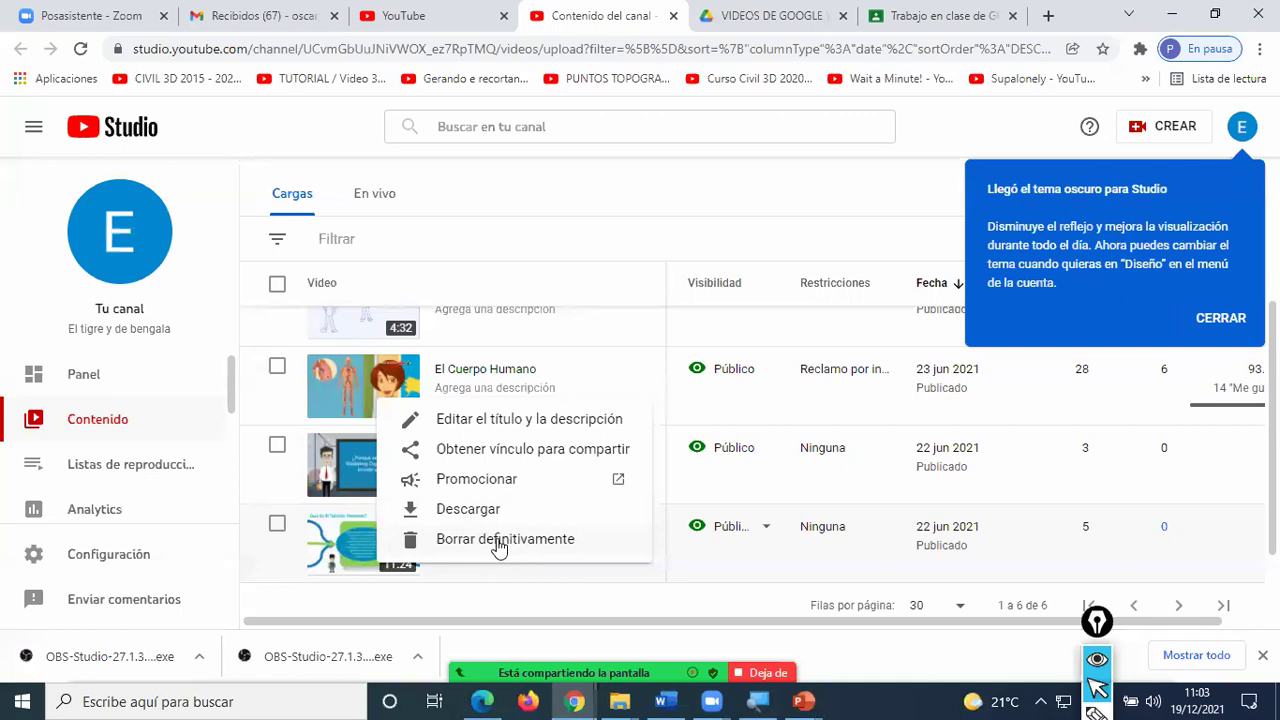
left_click(498, 545)
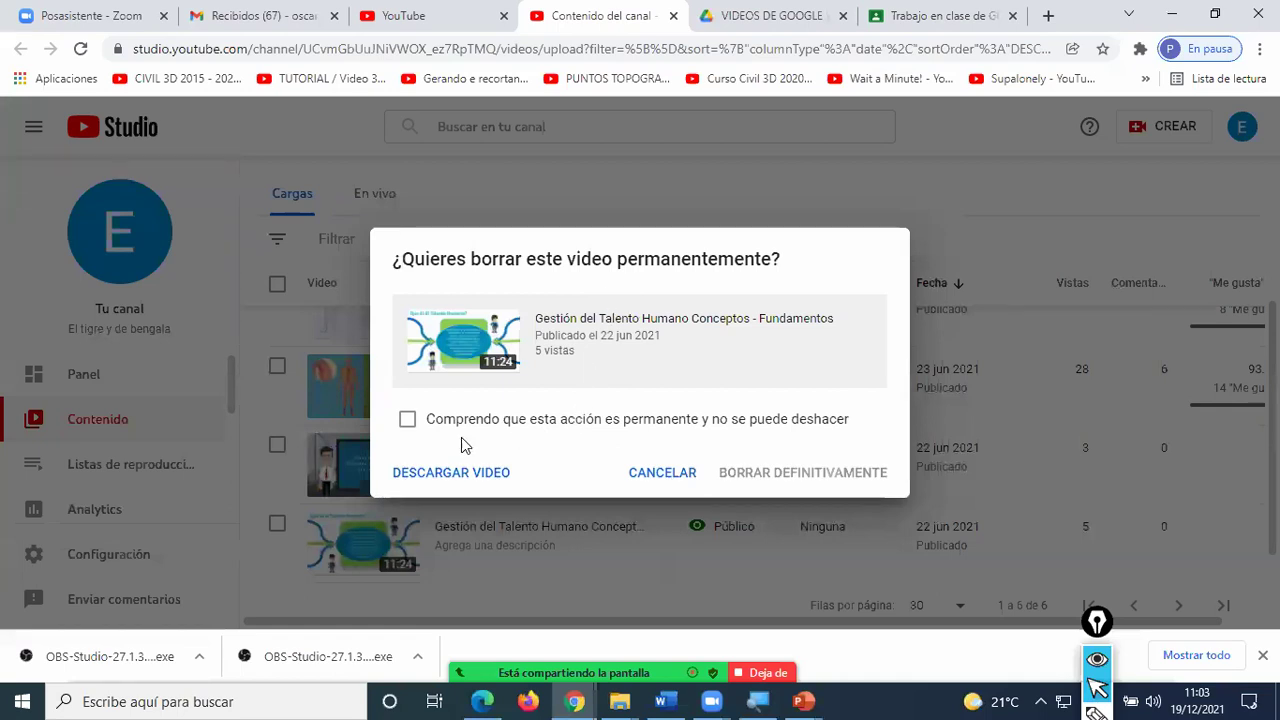
left_click(407, 421)
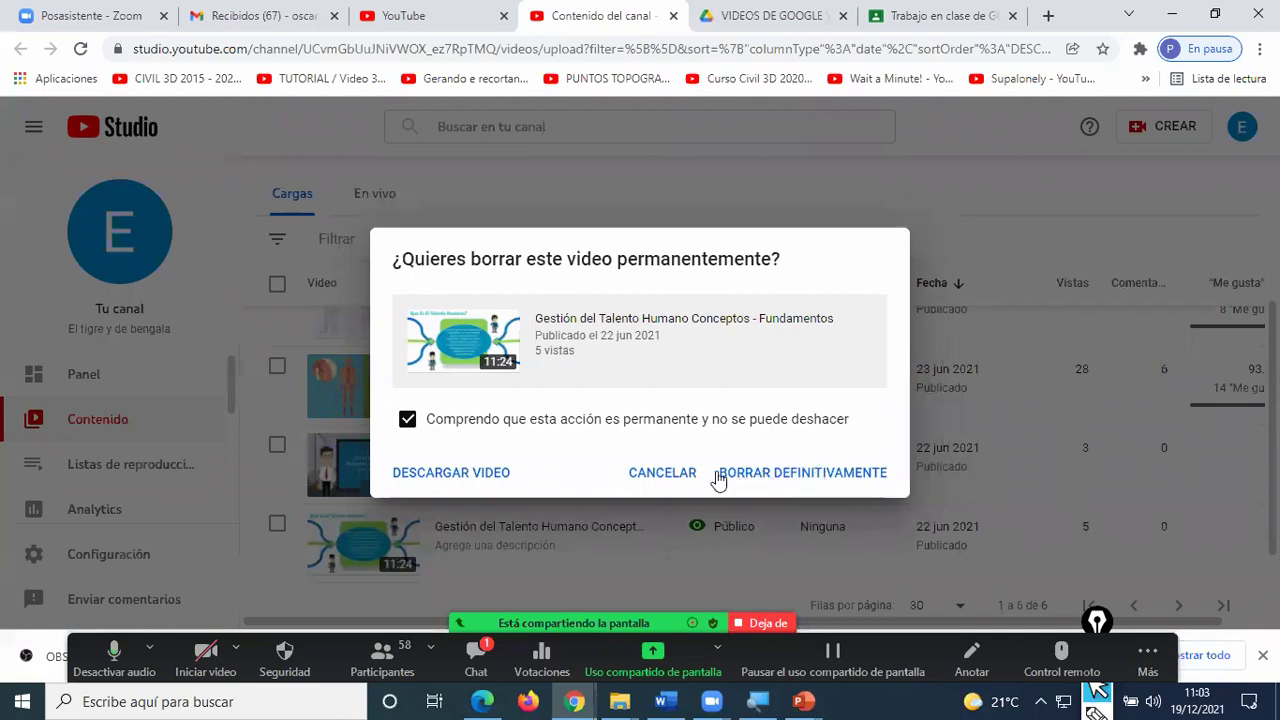
left_click(668, 473)
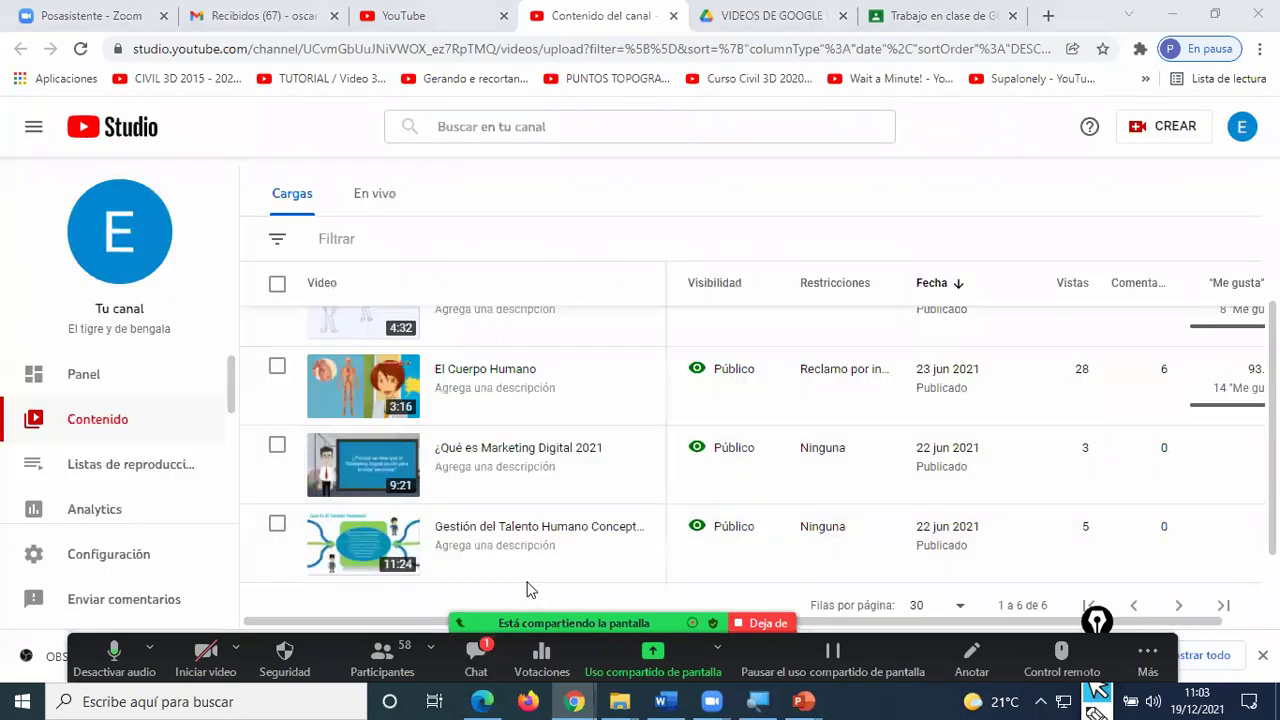
Step: Toggle the Zoom meeting chat, then open and close the Filtrar video filter list
key("alt+h")
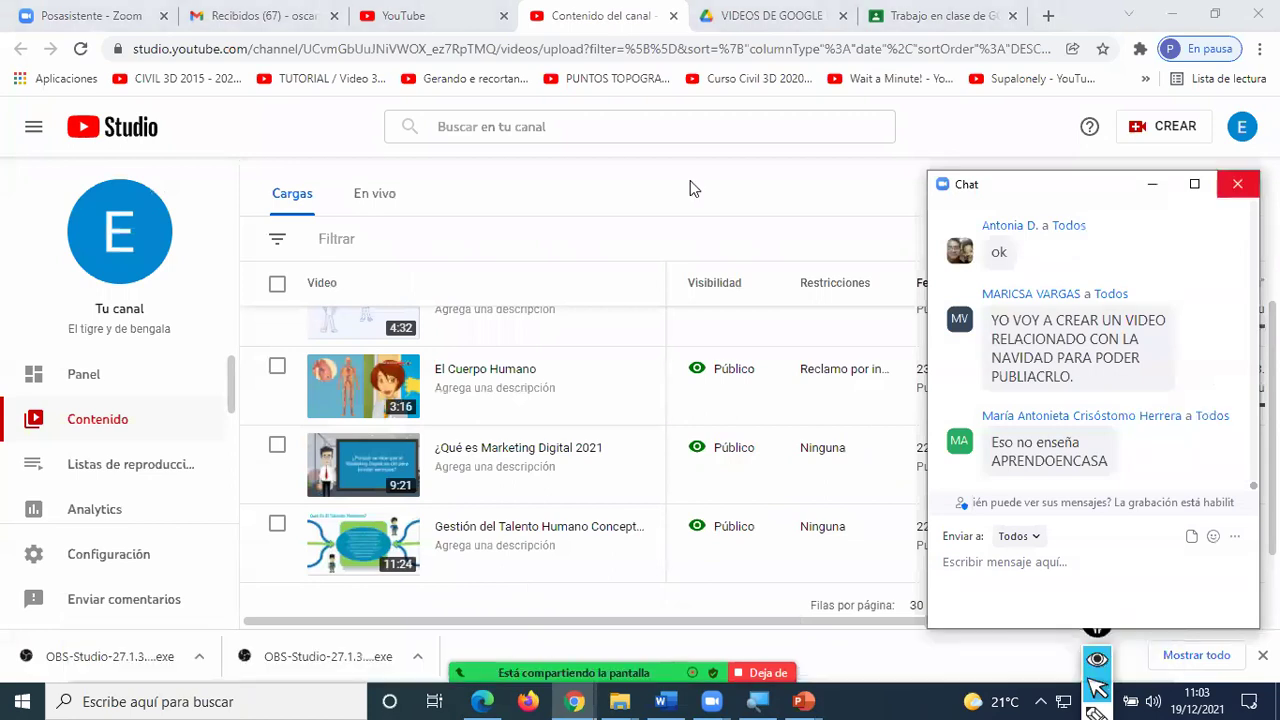
key("alt+h")
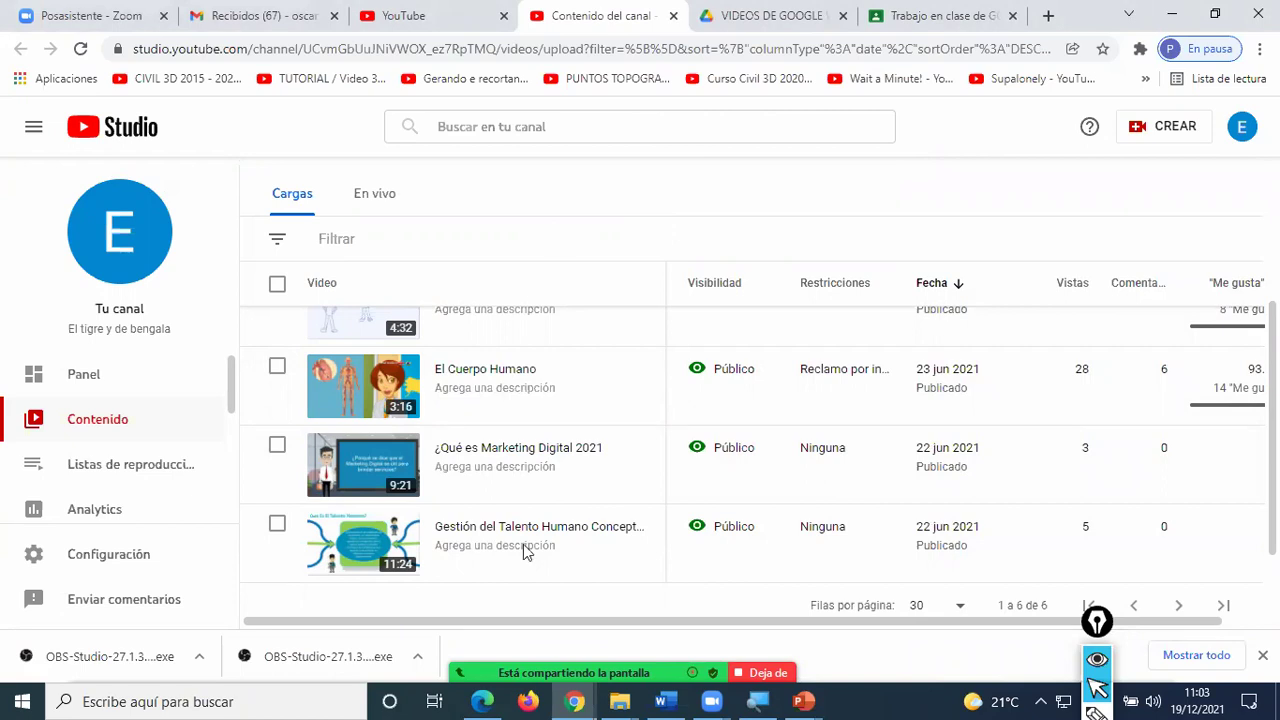
key("alt+h")
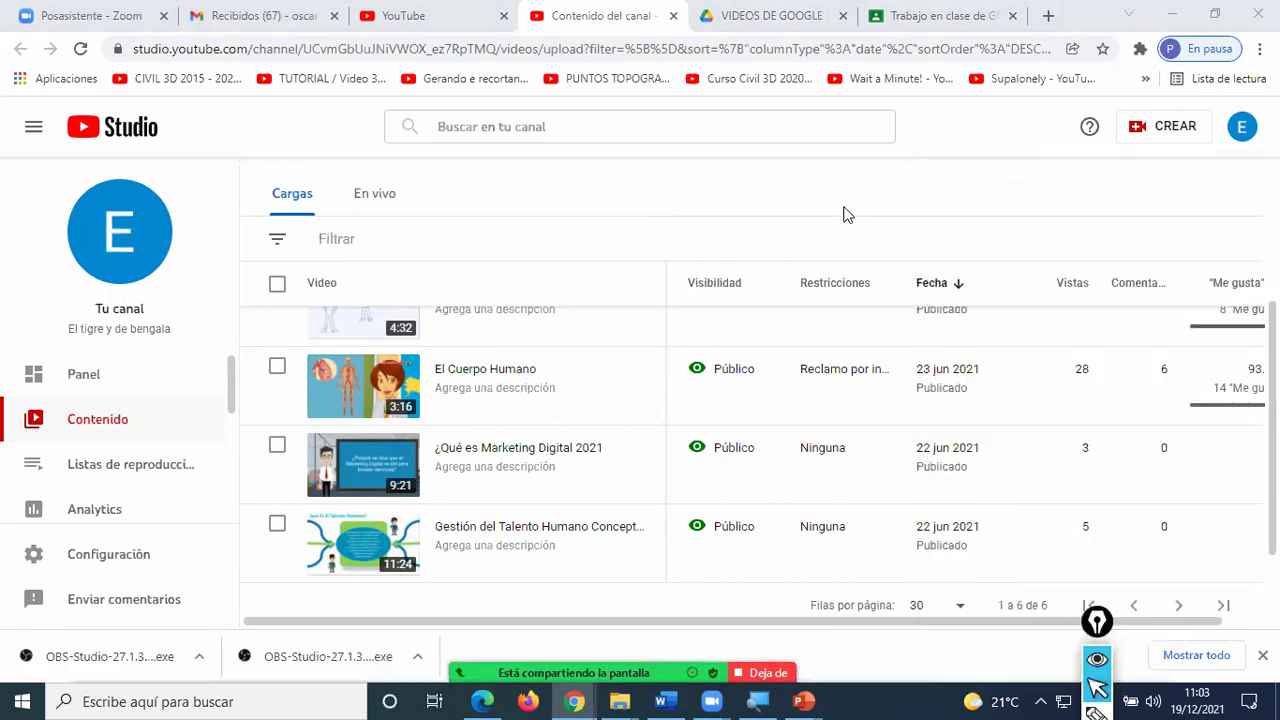
left_click(771, 234)
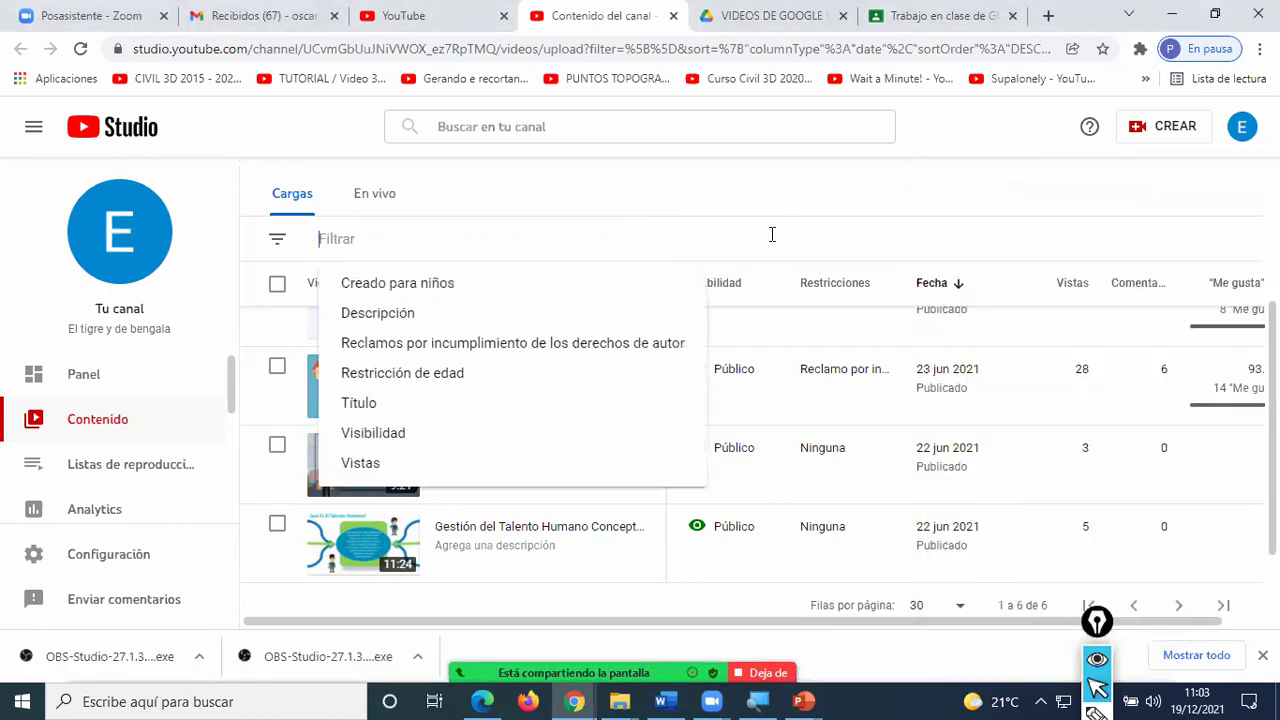
left_click(838, 209)
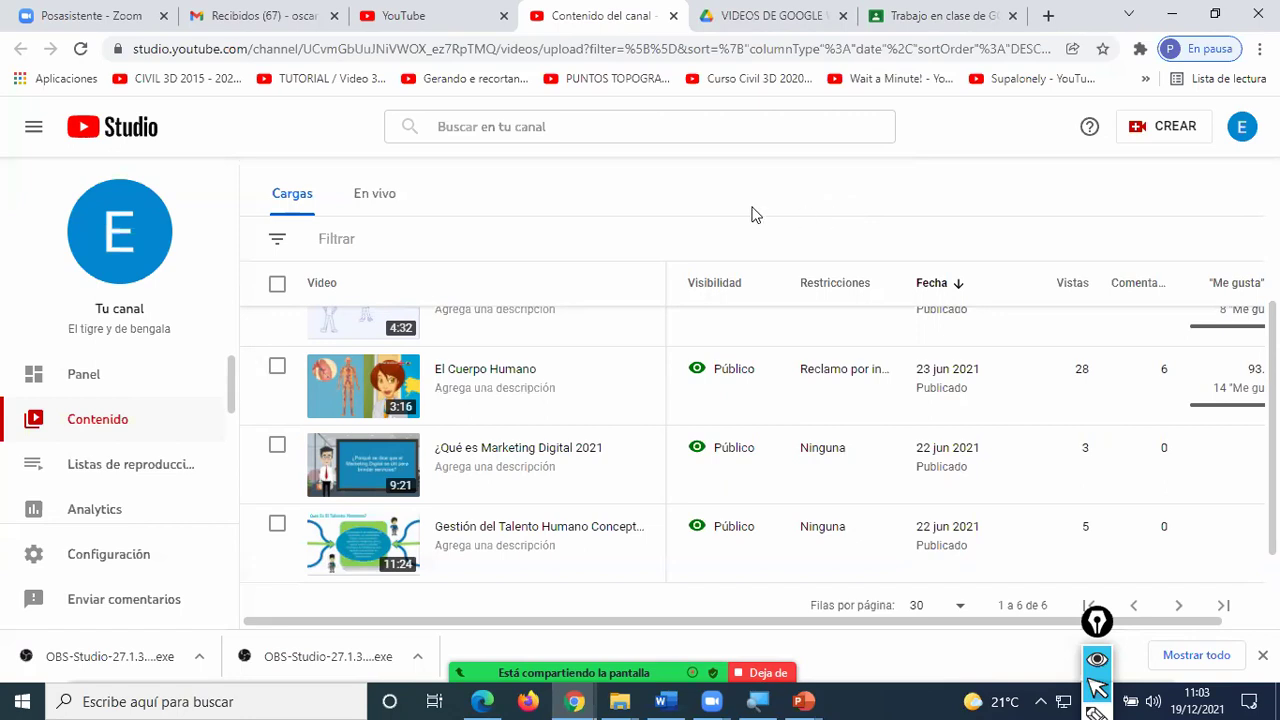
Step: Dismiss the Zoom chat and bring the CAPACITACION GOOGLE CLASSROOM SESION2 PowerPoint deck forward
mouse_move(491, 597)
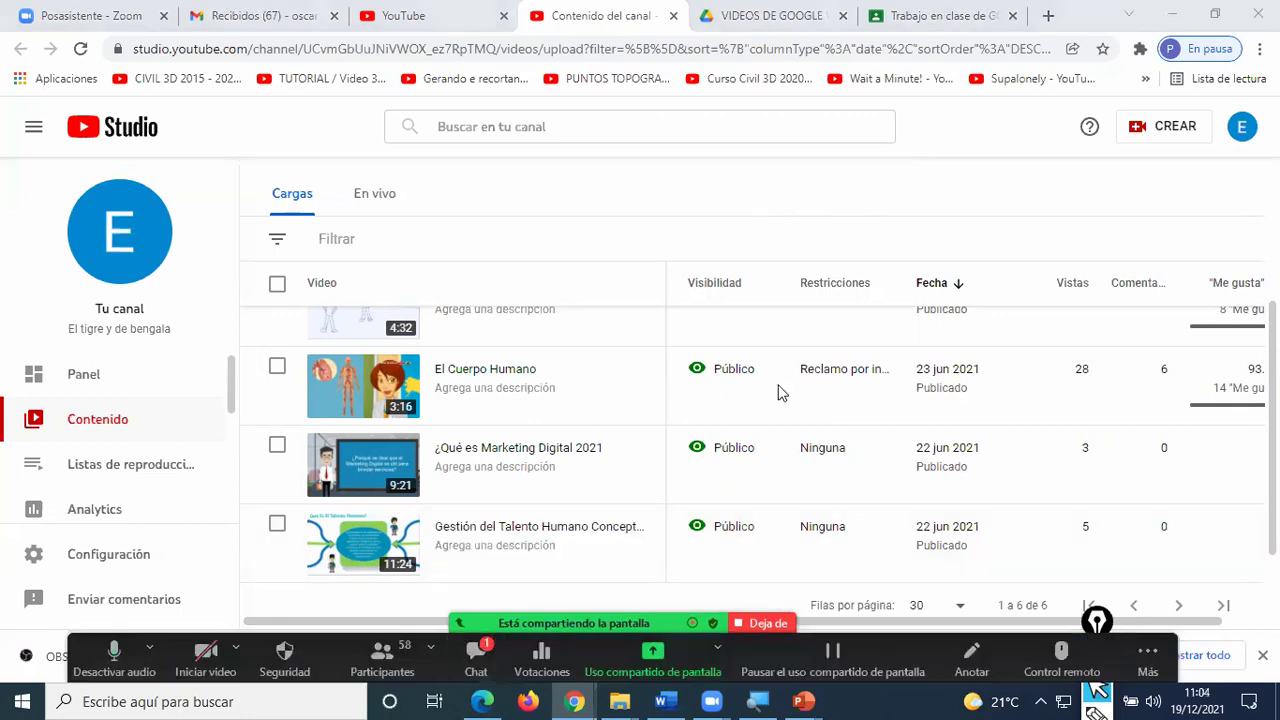
key("alt+h")
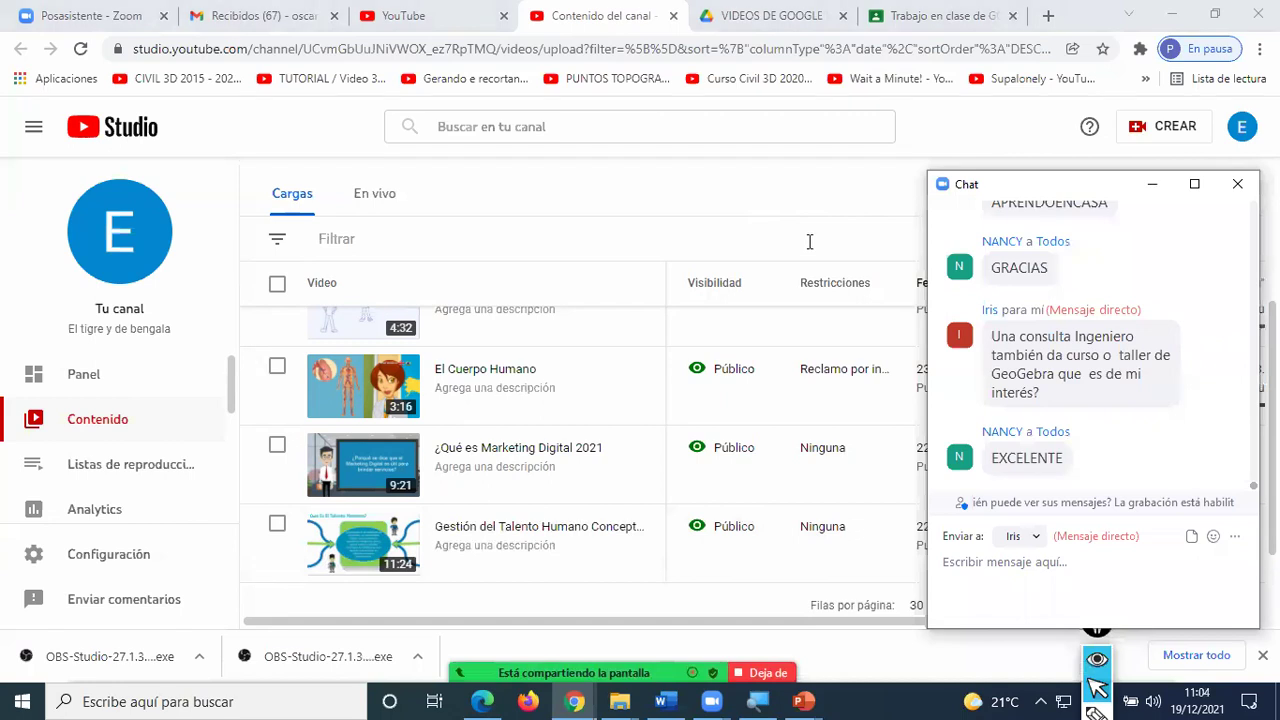
double_click(940, 188)
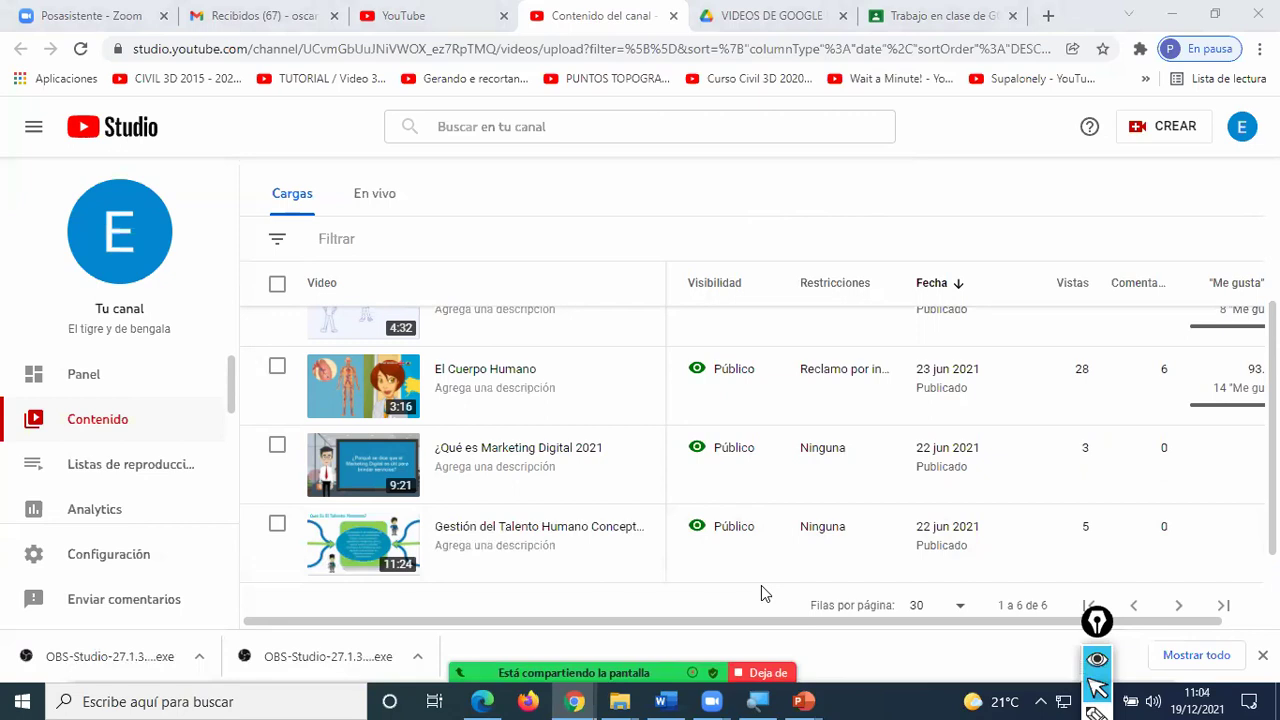
left_click(706, 699)
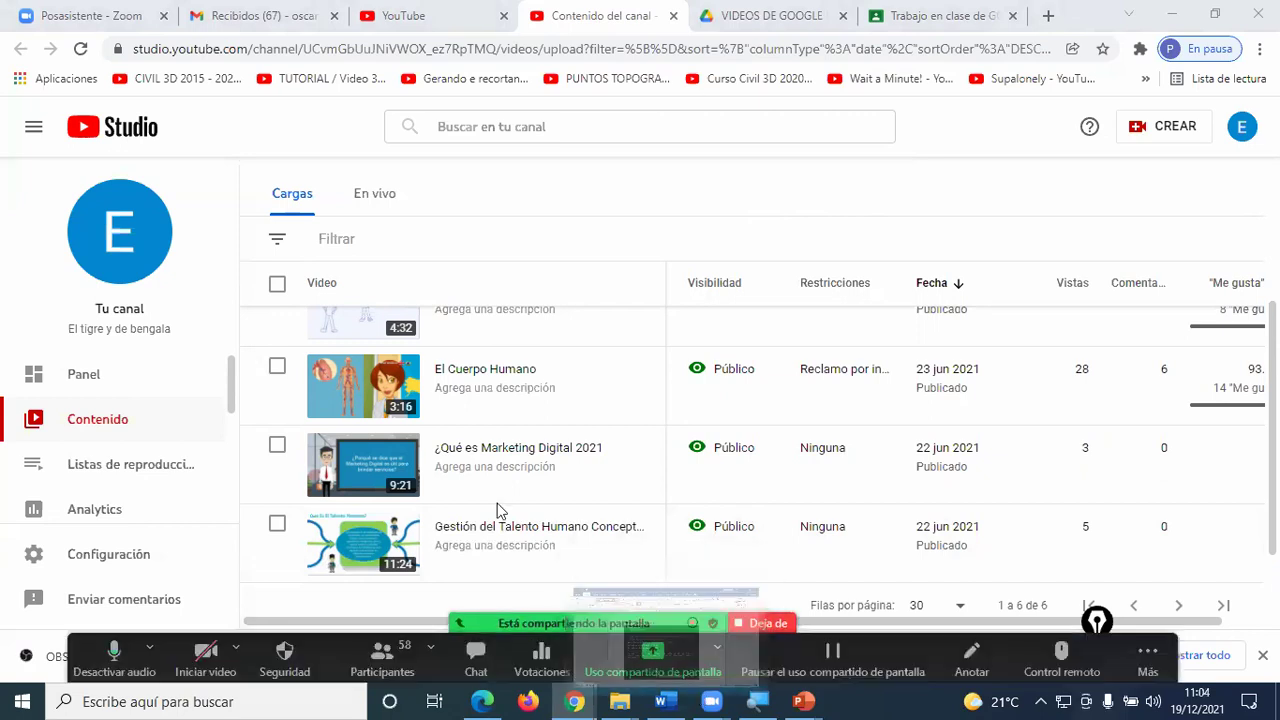
left_click(708, 200)
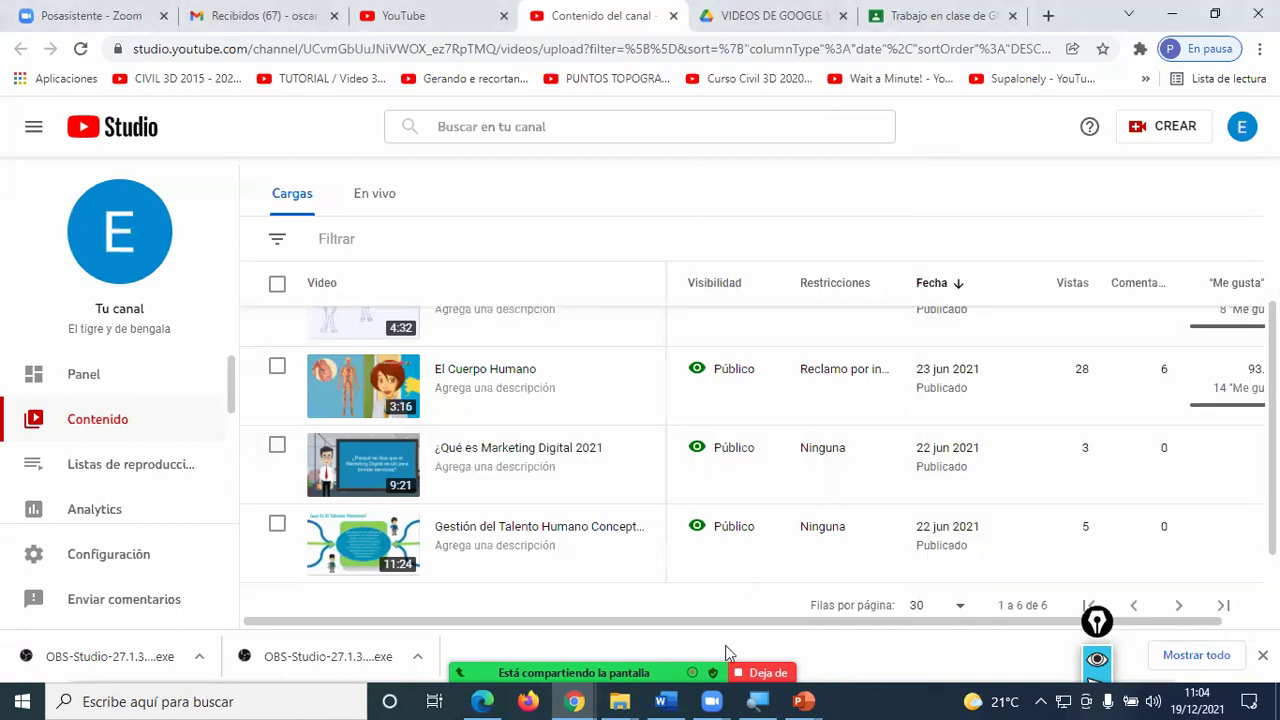
left_click(801, 700)
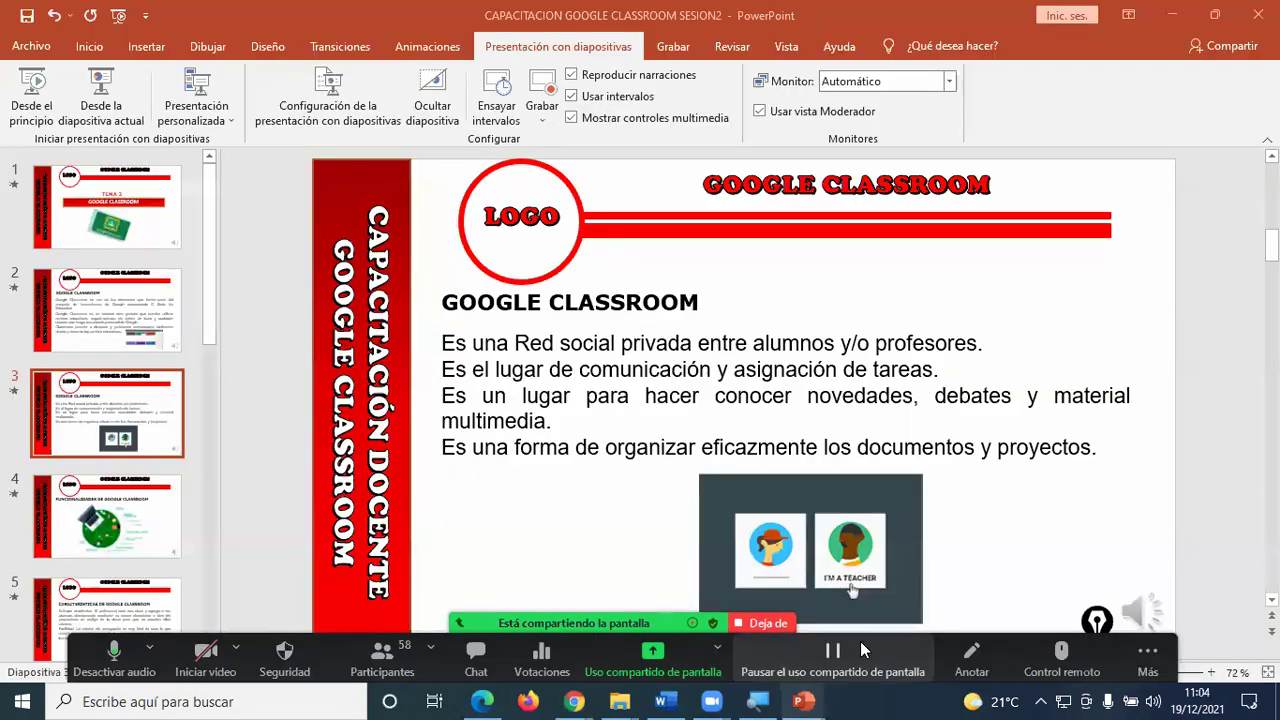
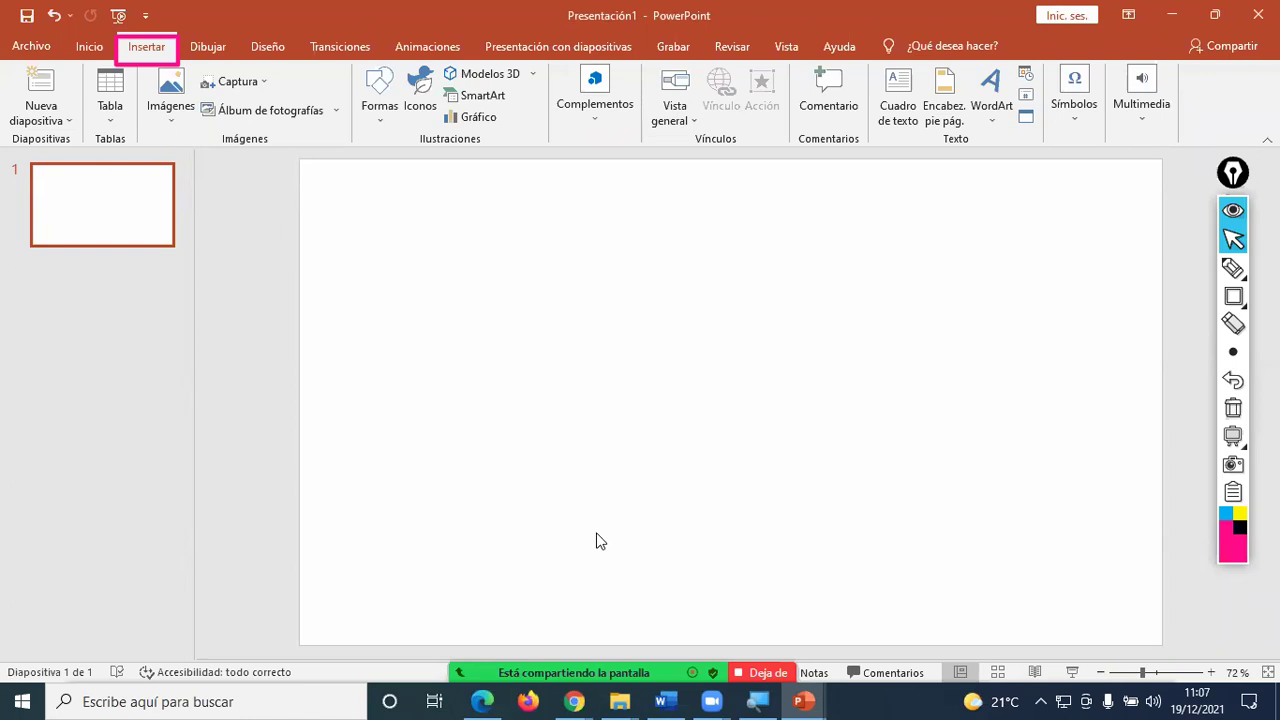
Step: Bring Google Chrome to the front and open a new blank tab
mouse_move(575, 700)
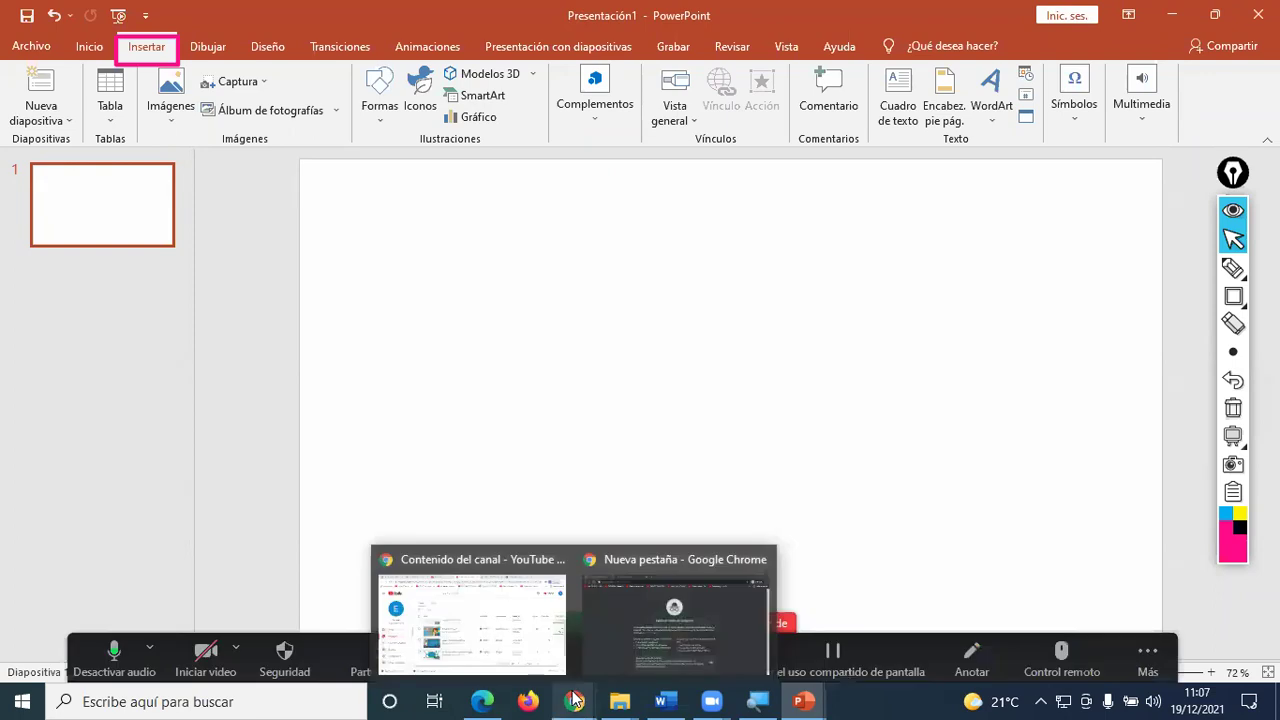
left_click(543, 640)
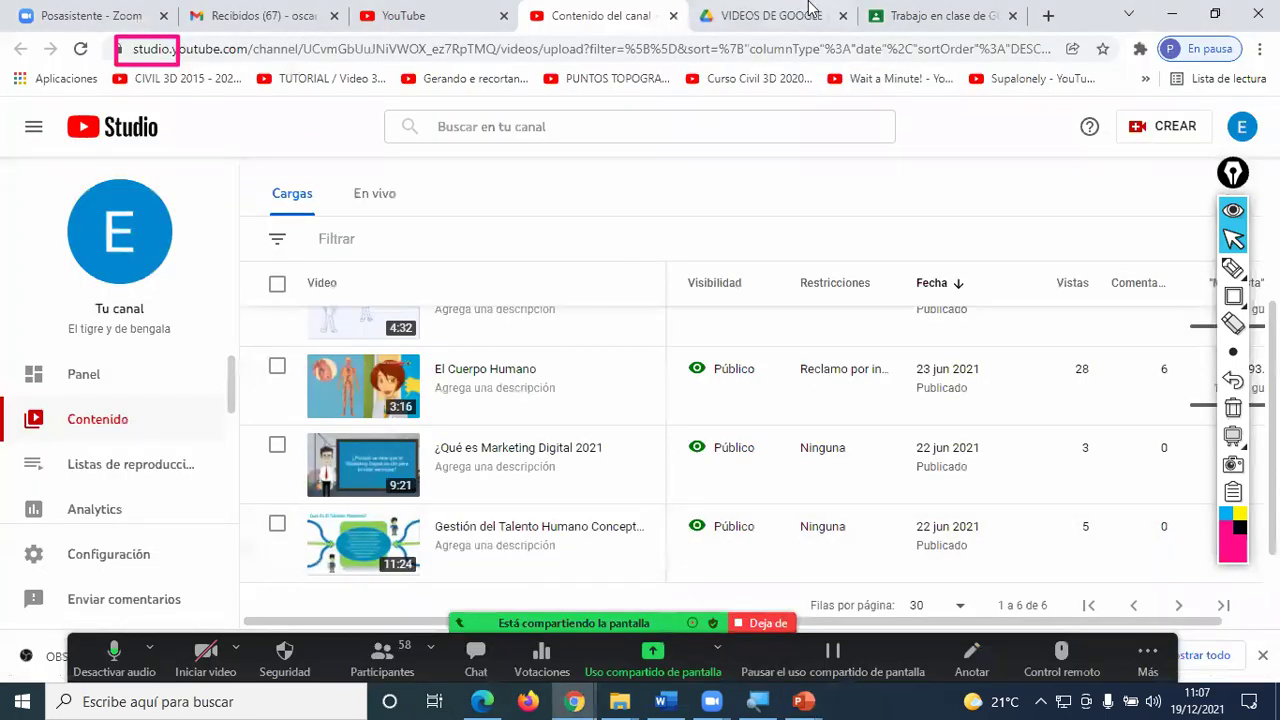
left_click(922, 12)
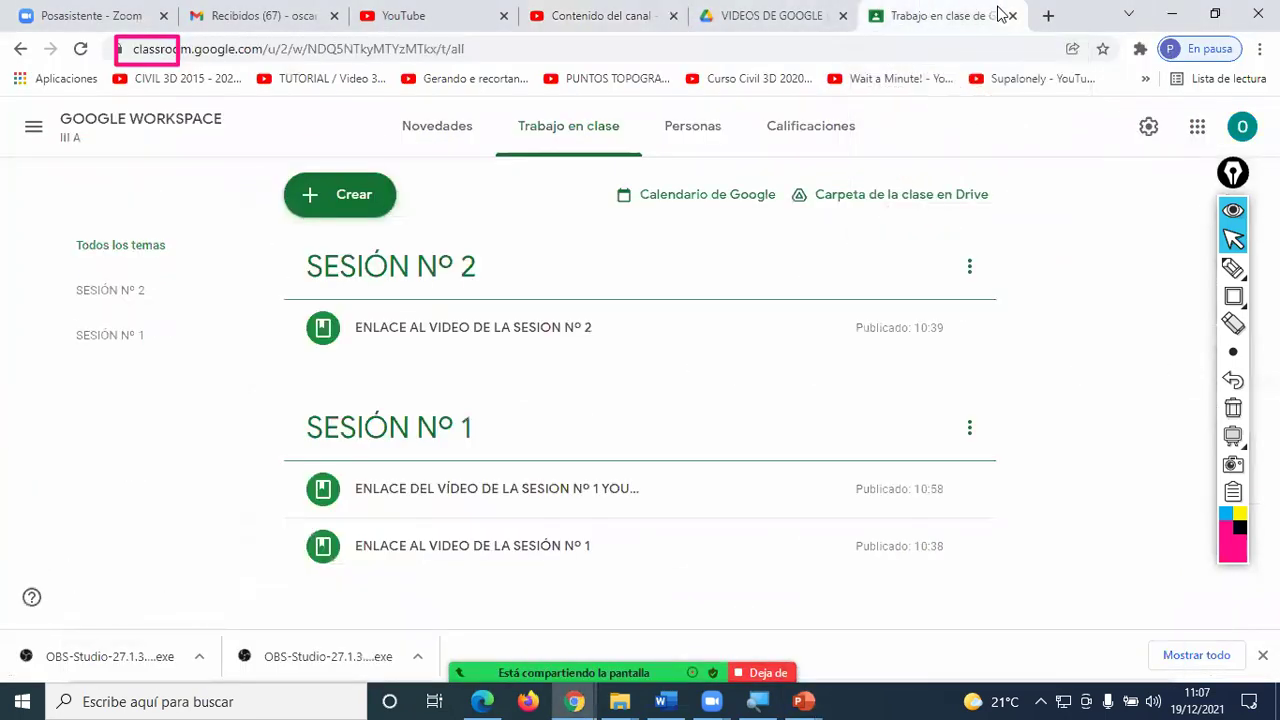
left_click(1048, 16)
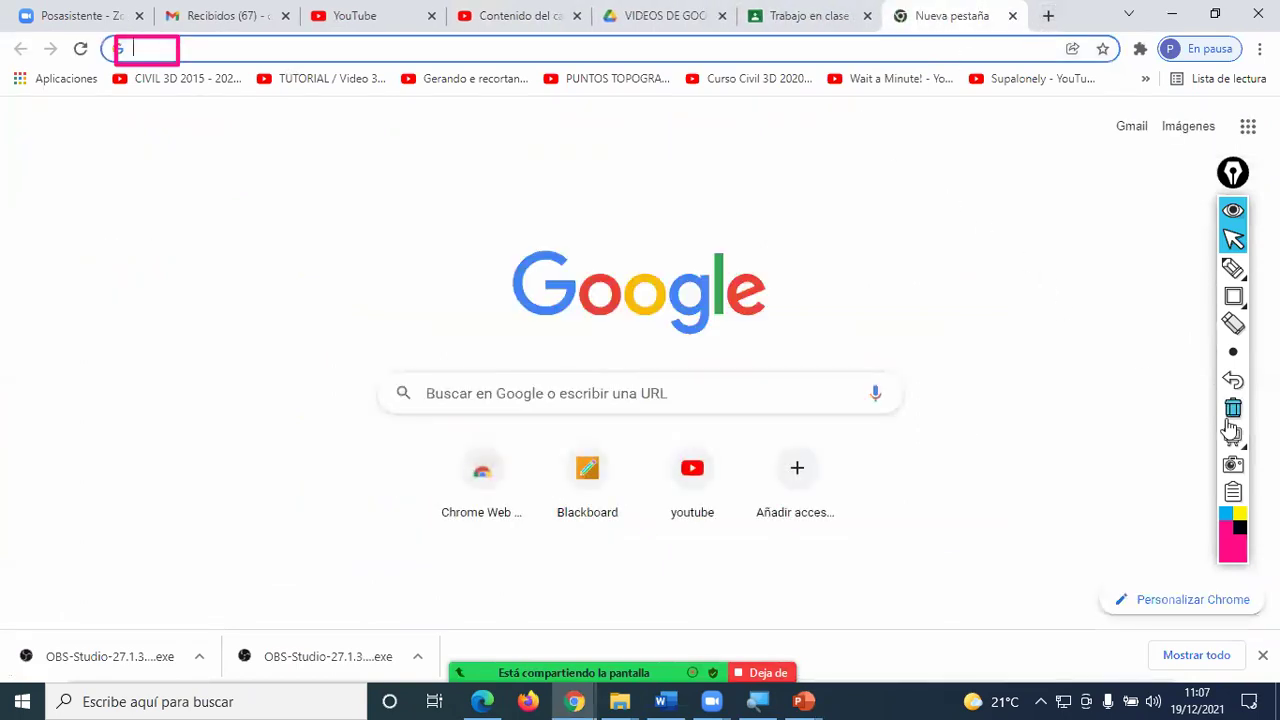
left_click(1232, 408)
Step: Search Google for 'perifericos de la computadora'
left_click(330, 49)
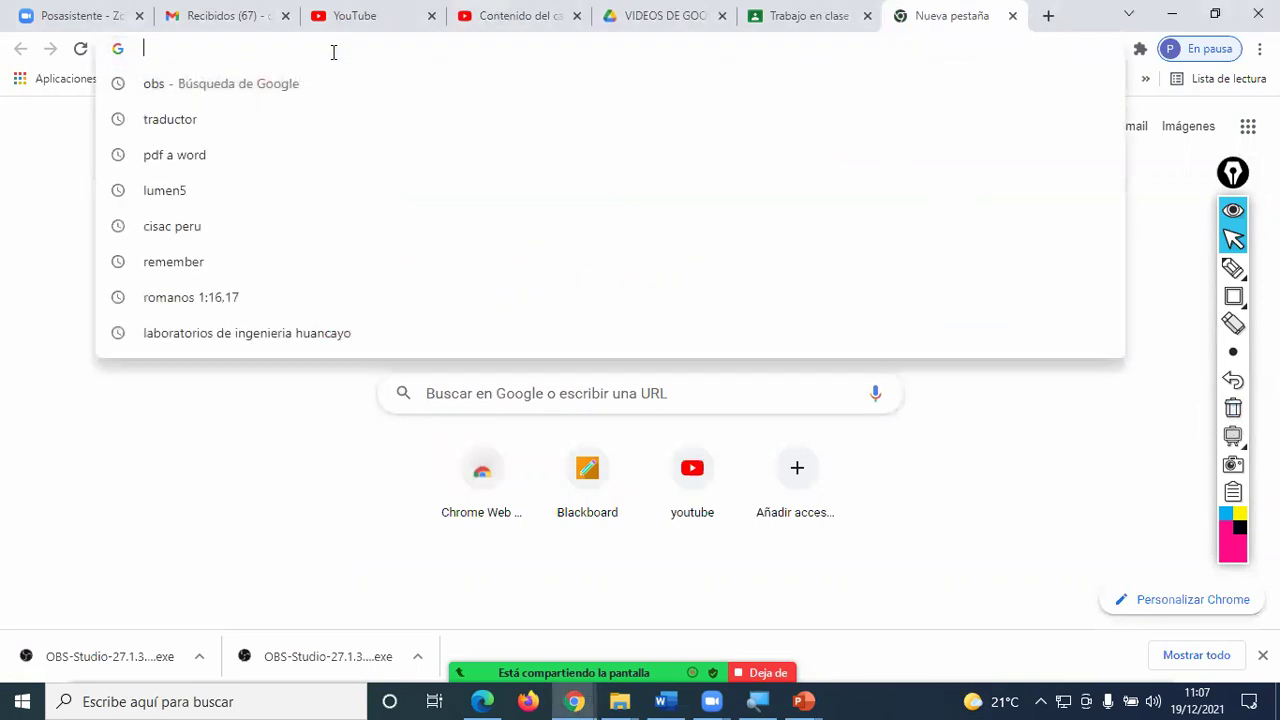
type("PERIFERIC OS")
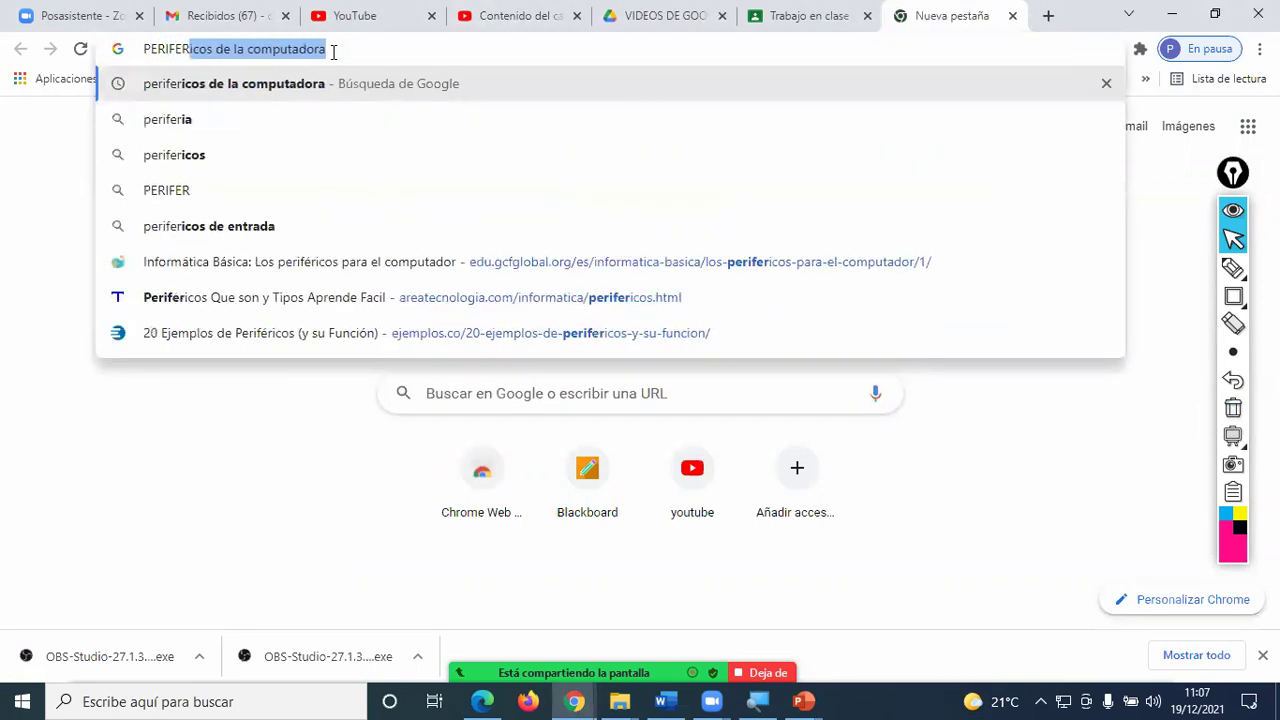
key("BackSpace")
key("BackSpace")
key("BackSpace")
type("OS DE LA")
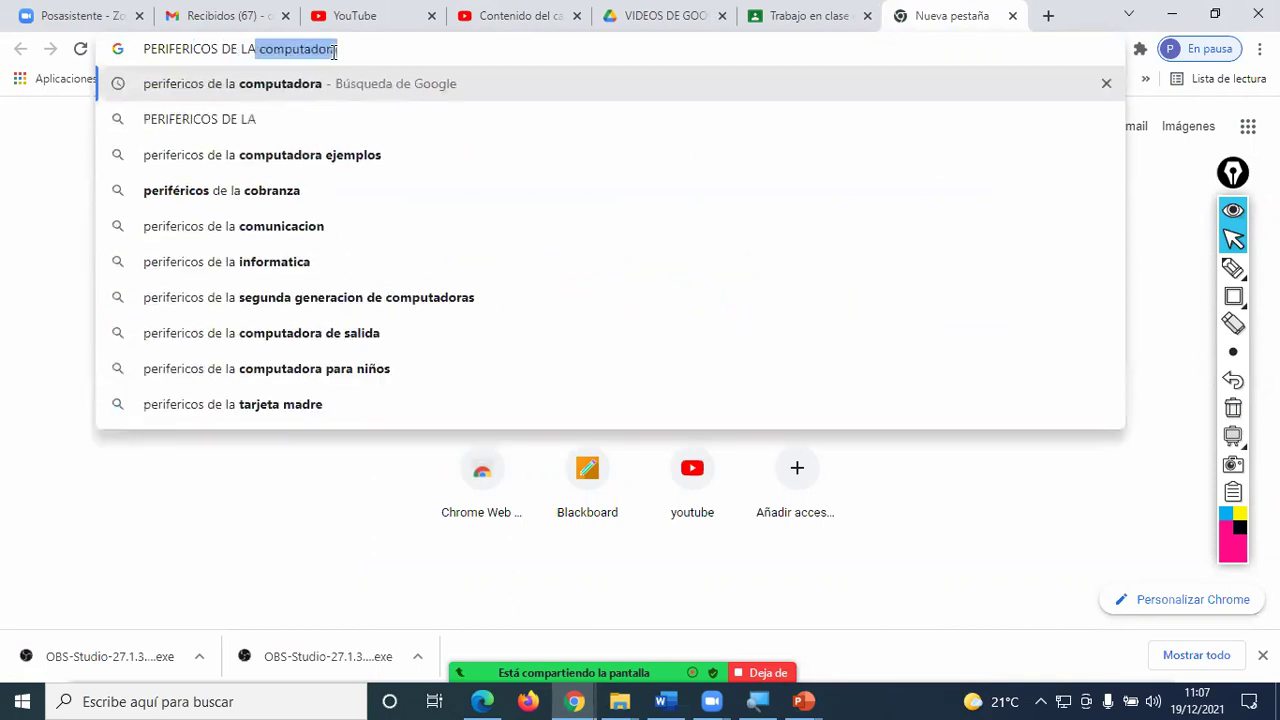
key("Return")
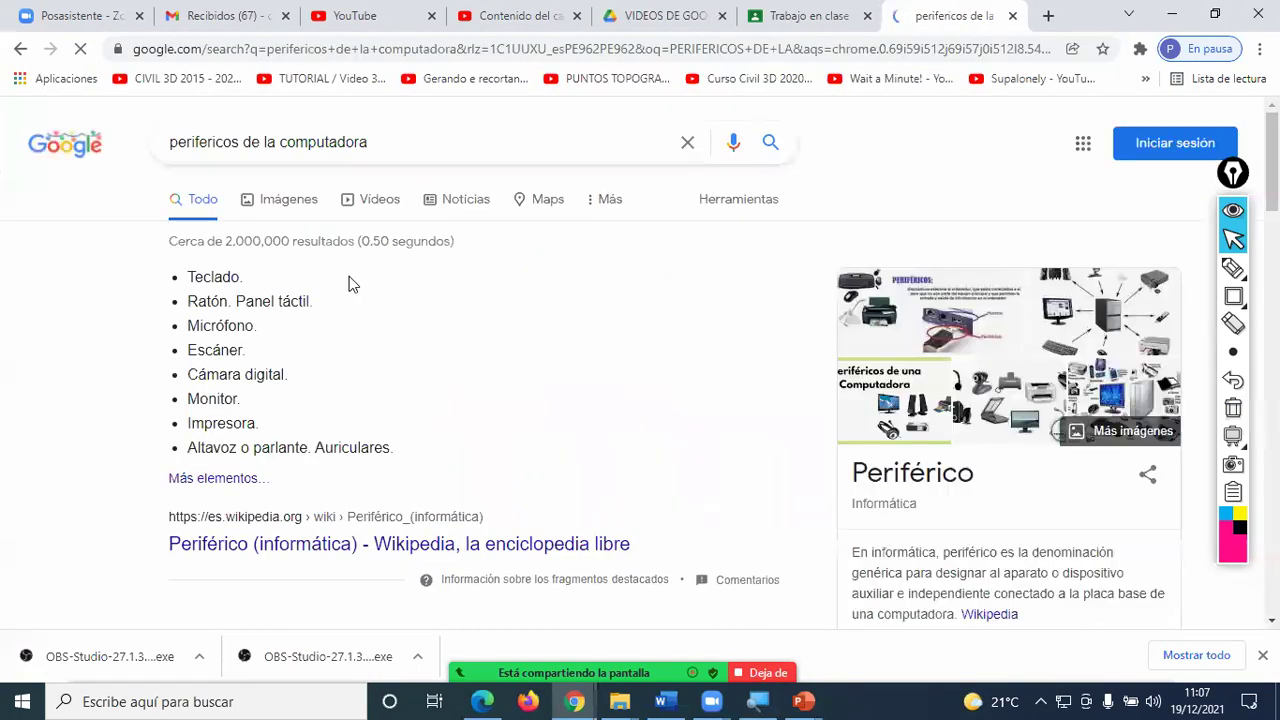
Step: Open the Area Tecnologia and Profesional Review results in new tabs
scroll(365, 318, "down", 6)
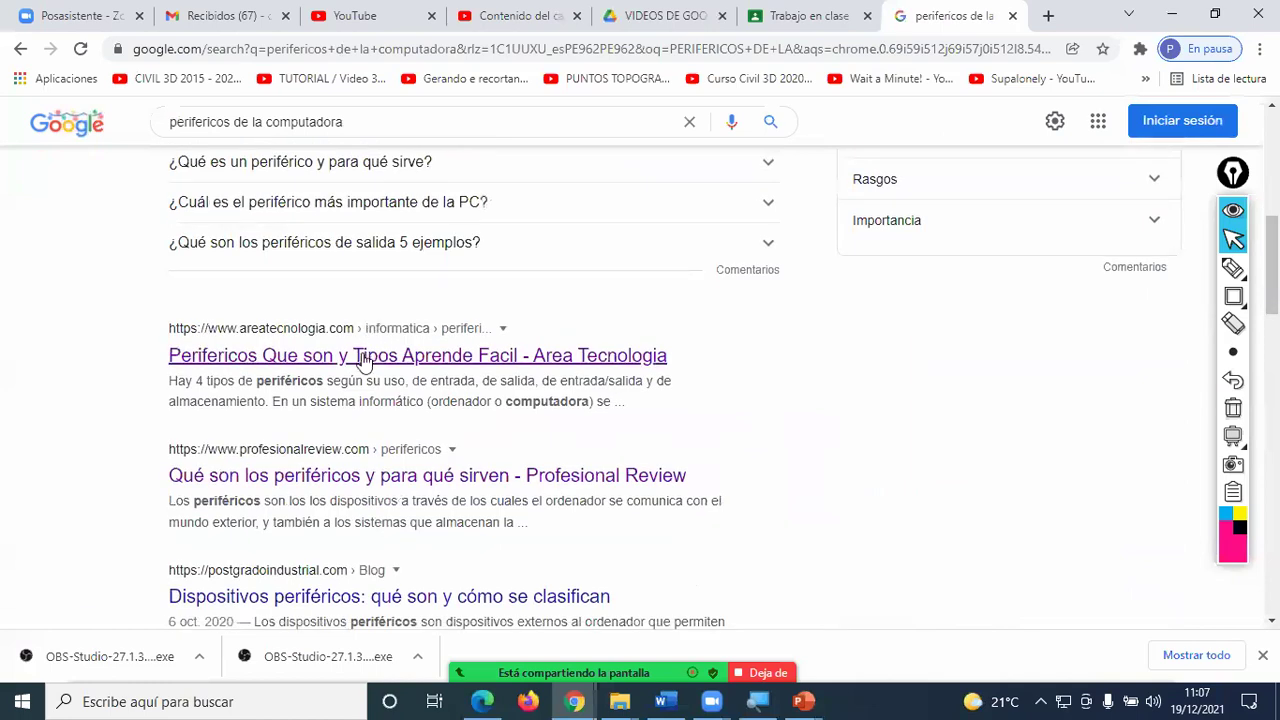
right_click(356, 364)
left_click(400, 372)
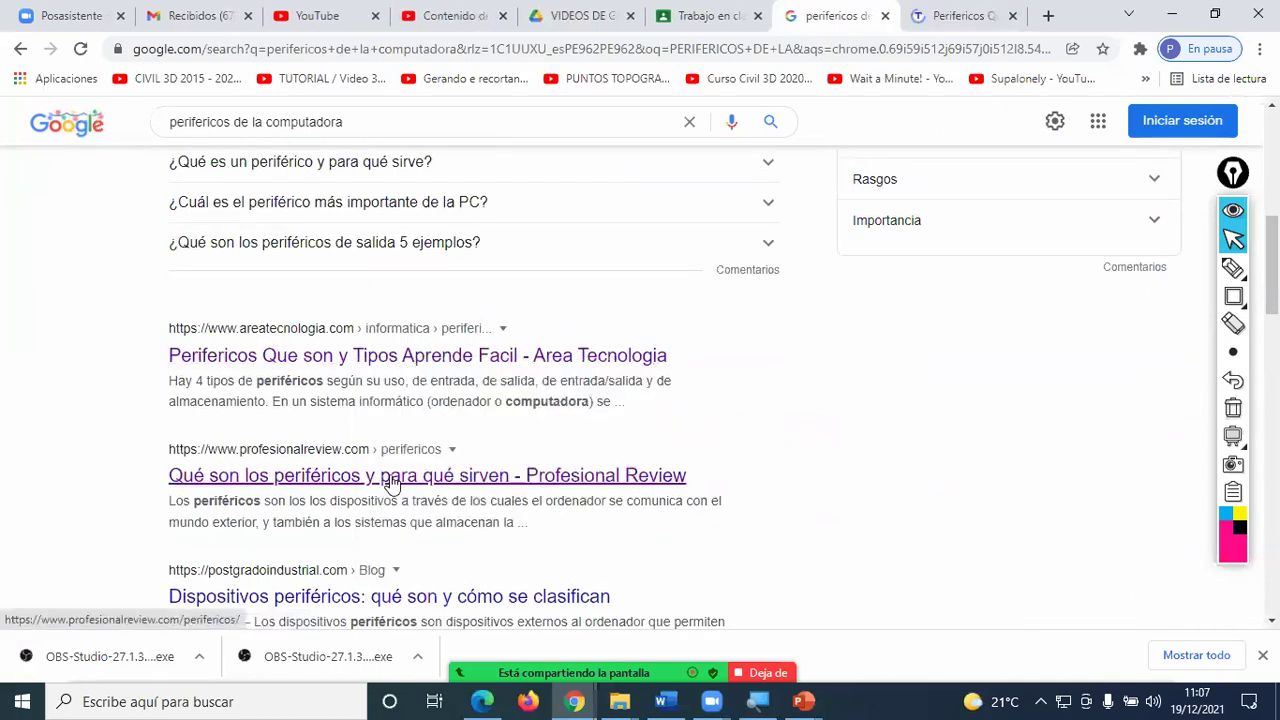
right_click(386, 482)
left_click(538, 278)
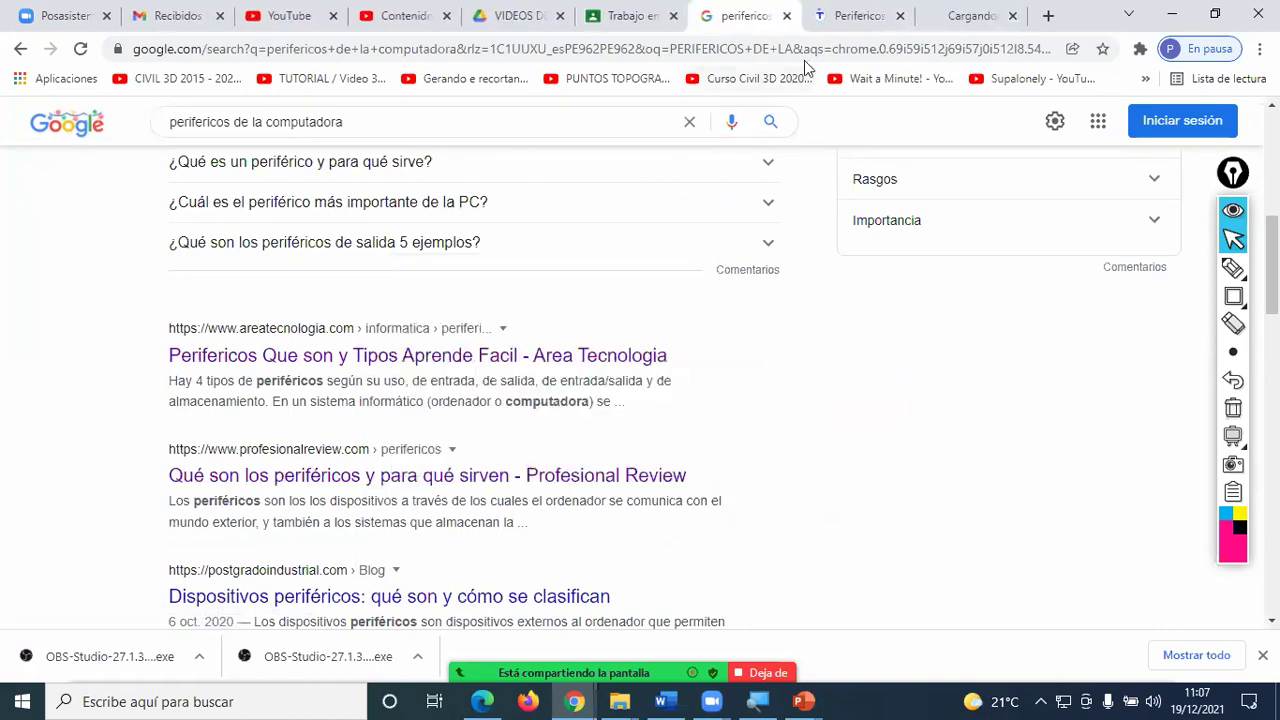
Step: Review the Area Tecnologia and Profesional Review periféricos pages
left_click(843, 30)
scroll(634, 502, "down", 4)
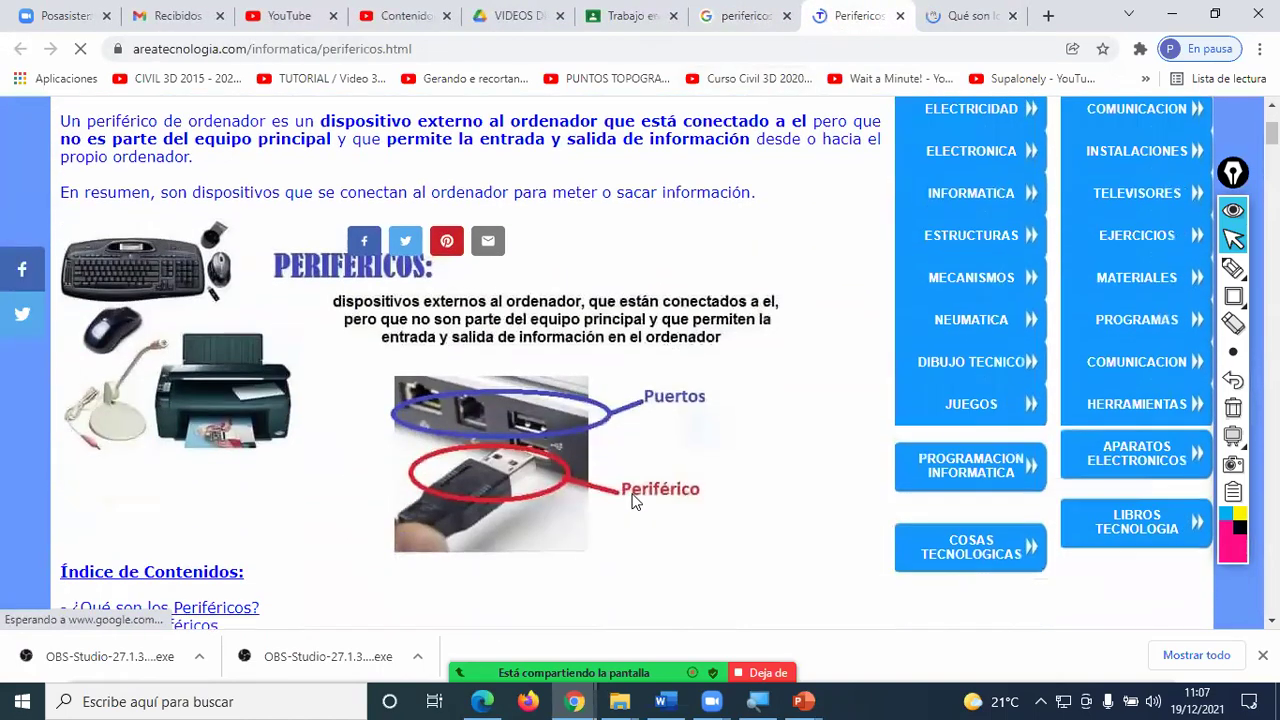
scroll(634, 502, "down", 6)
scroll(634, 502, "up", 5)
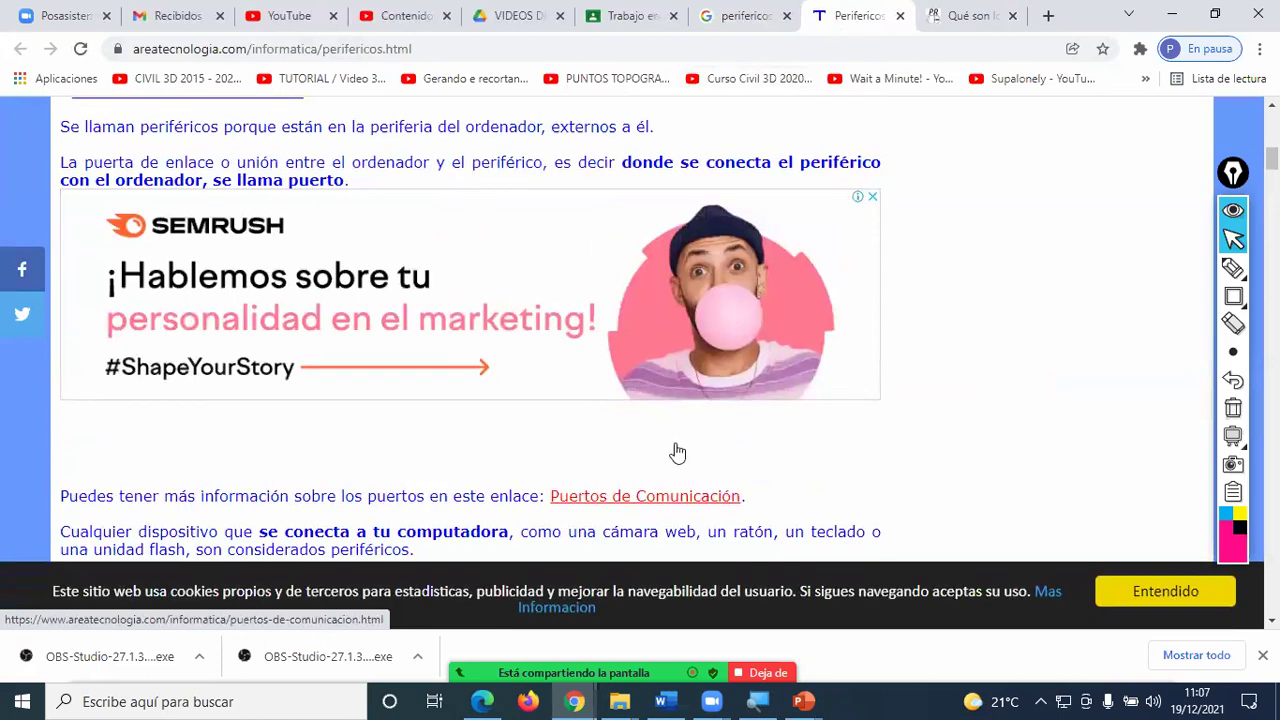
left_click(955, 22)
scroll(737, 412, "down", 6)
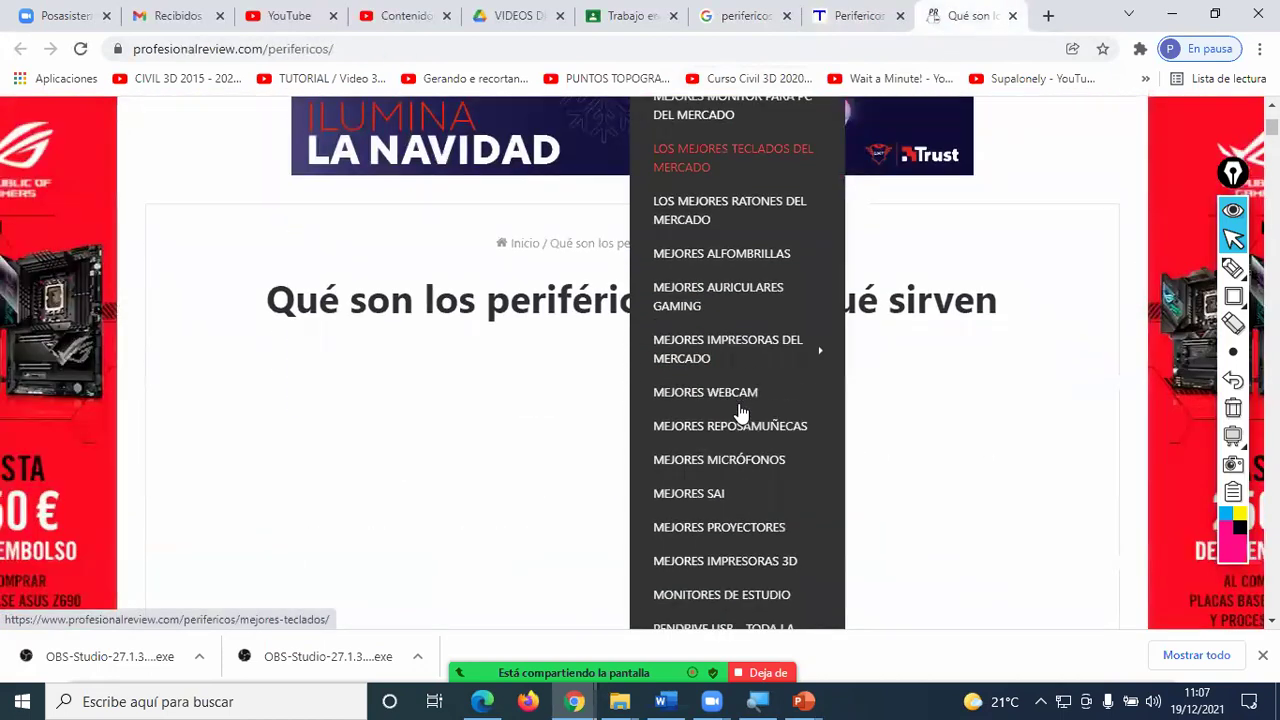
scroll(298, 425, "down", 8)
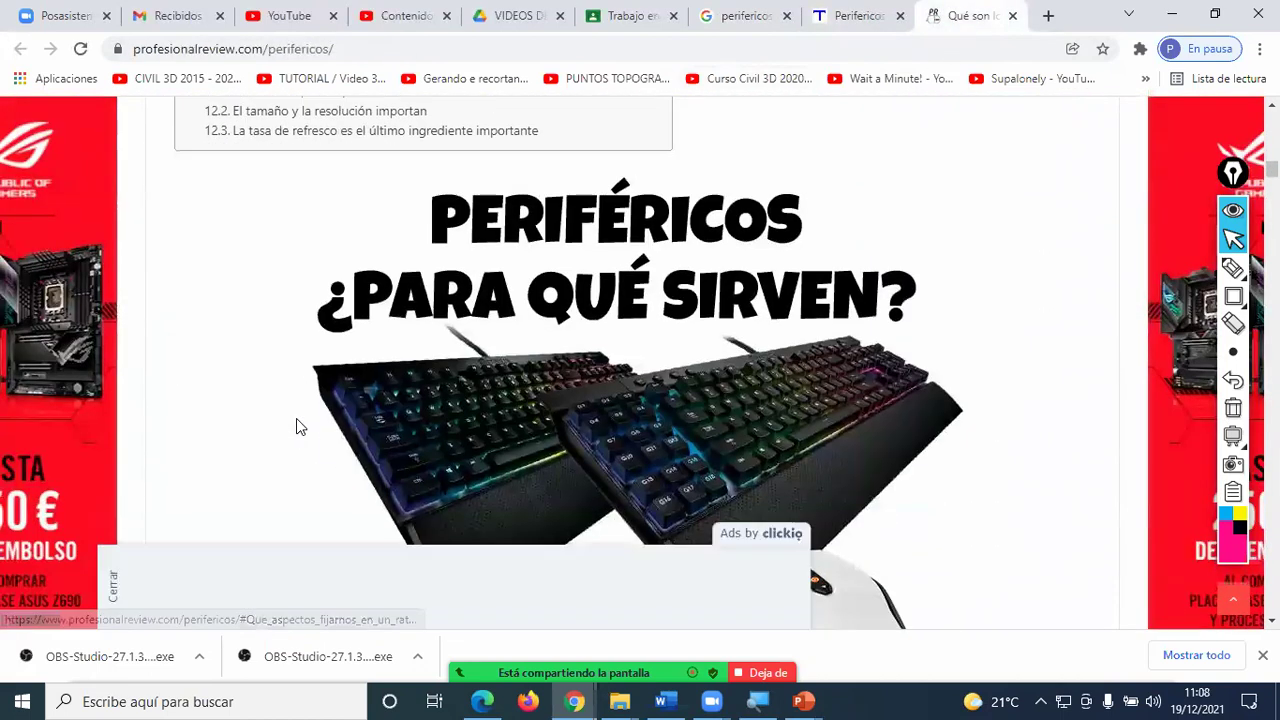
scroll(1043, 557, "down", 9)
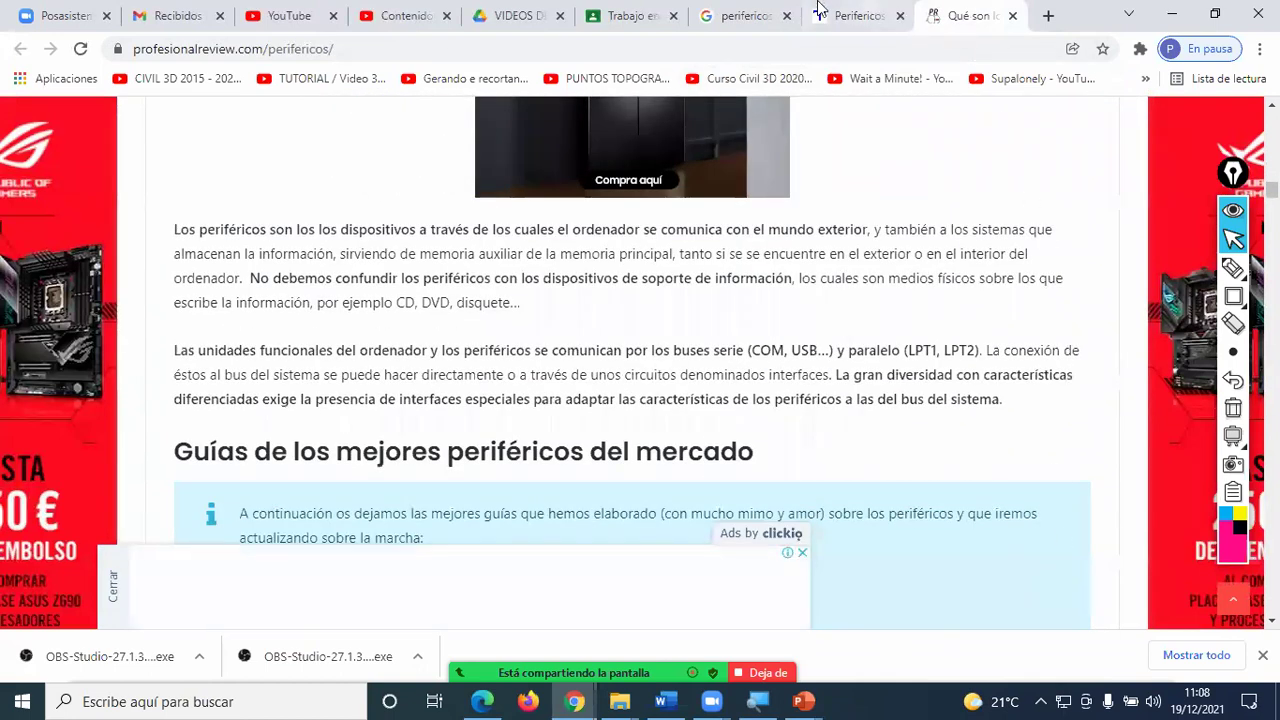
Step: Open the GCF Informática Básica result from the search results in a new tab
left_click(740, 18)
scroll(648, 432, "down", 2)
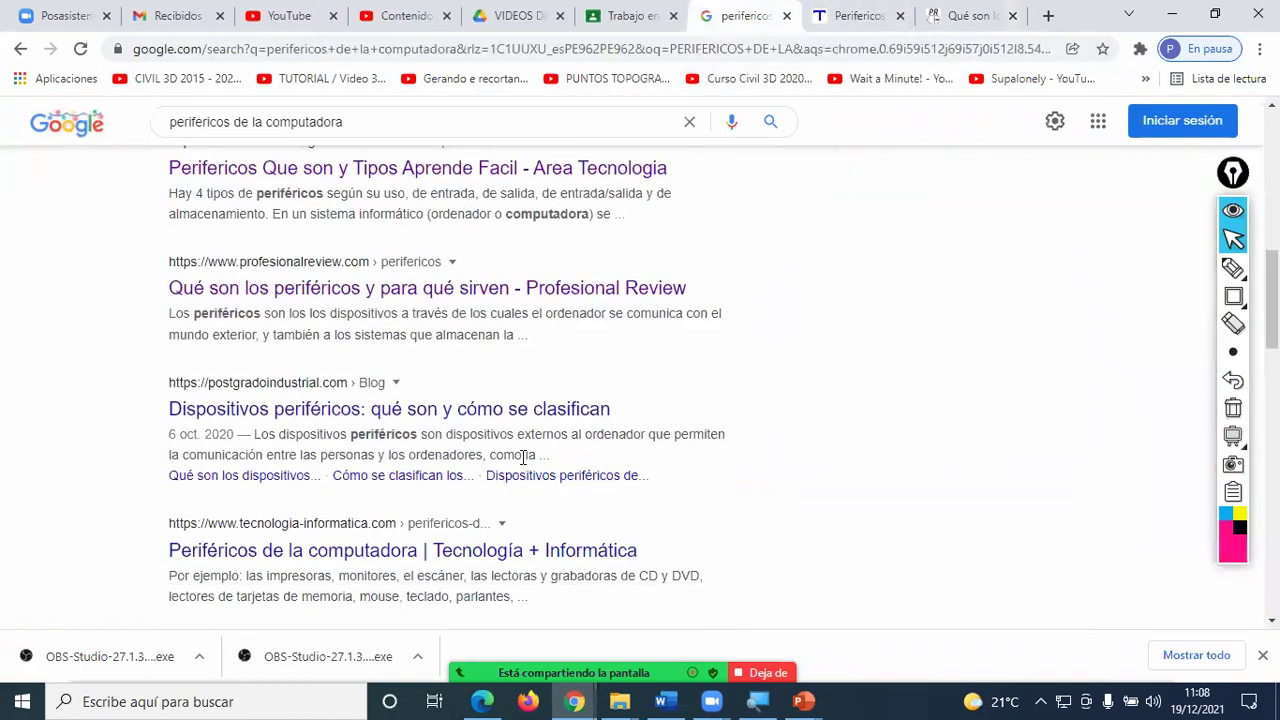
scroll(450, 506, "down", 2)
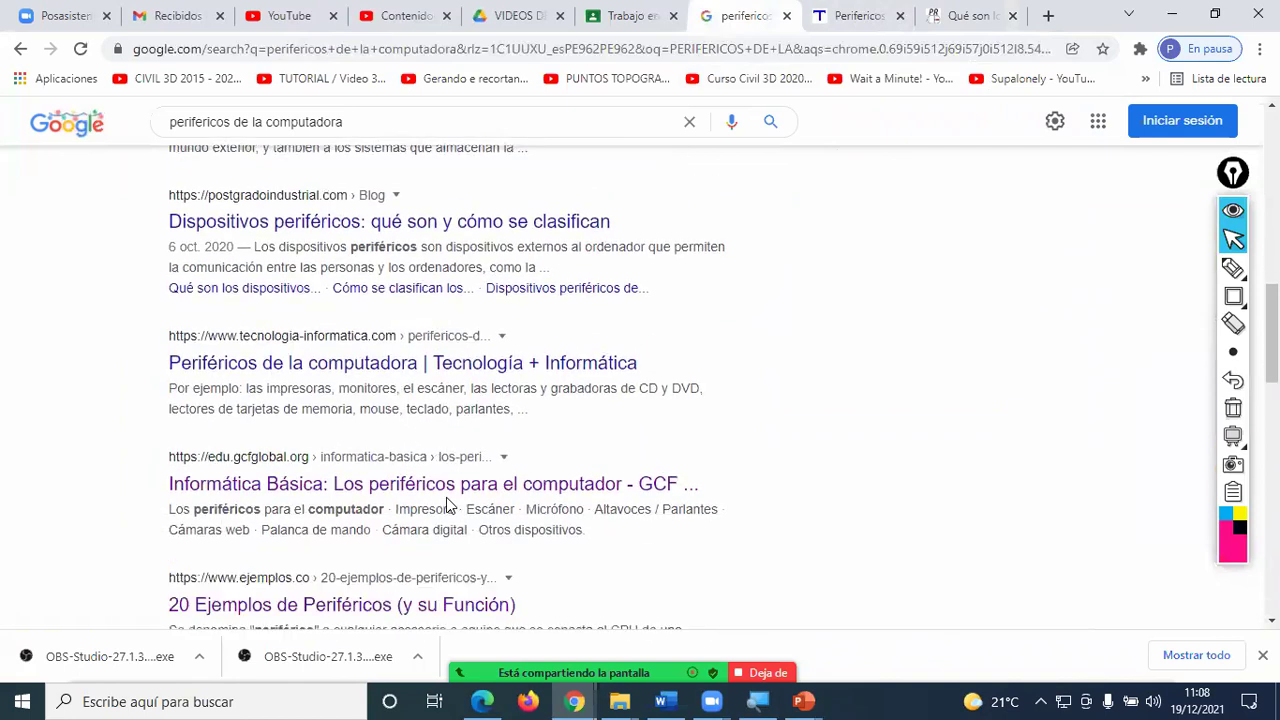
right_click(367, 490)
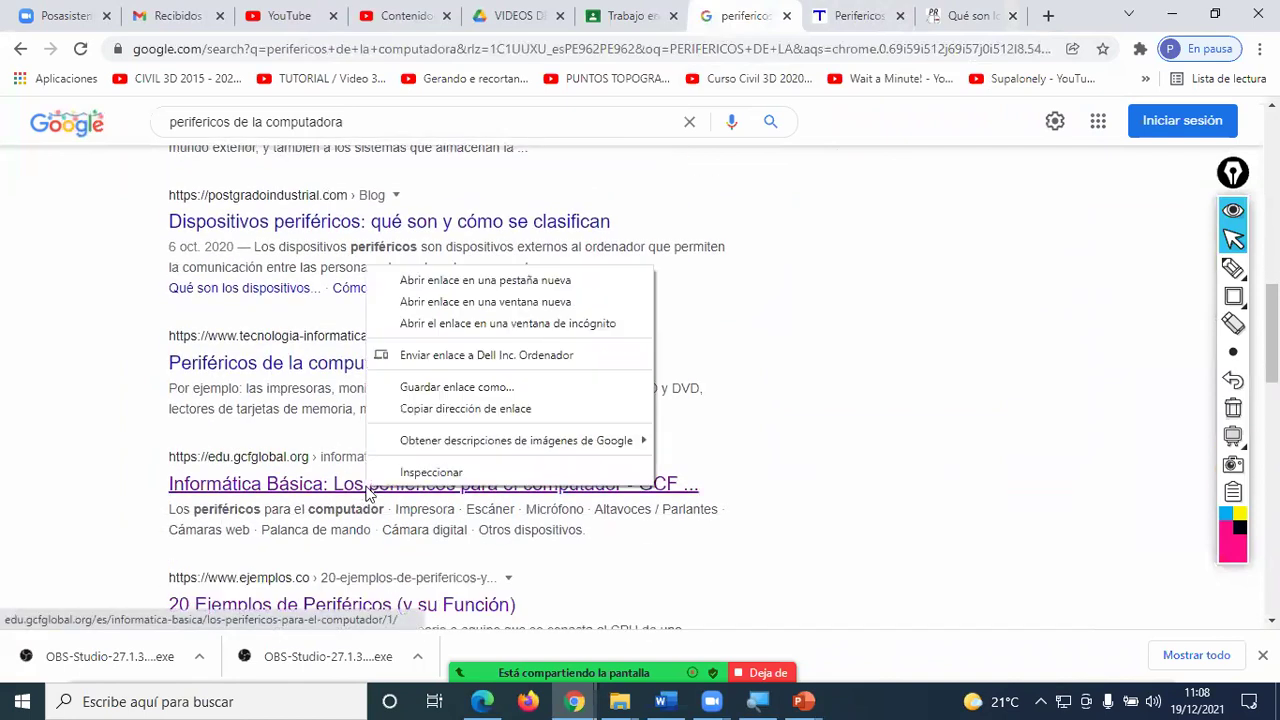
left_click(553, 284)
Step: Close the two extra tabs and browse the GCFAprendeLibre periféricos article
left_click(909, 16)
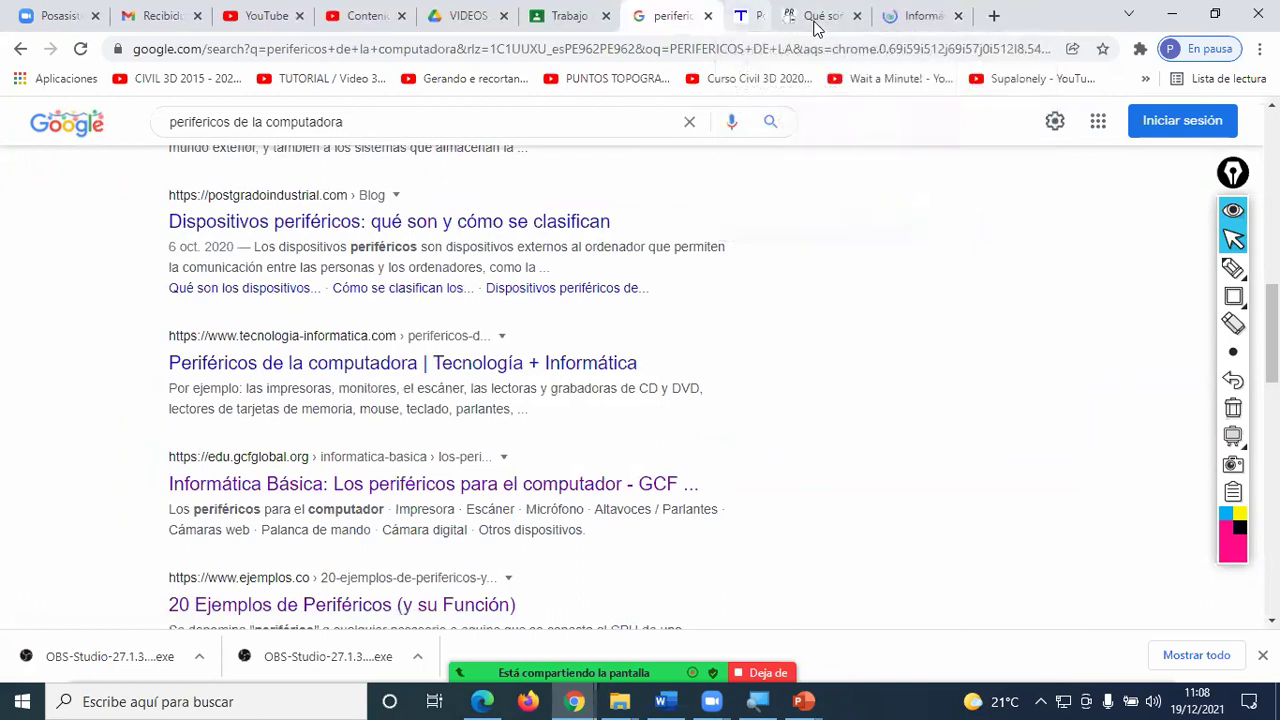
left_click(810, 16)
left_click(777, 16)
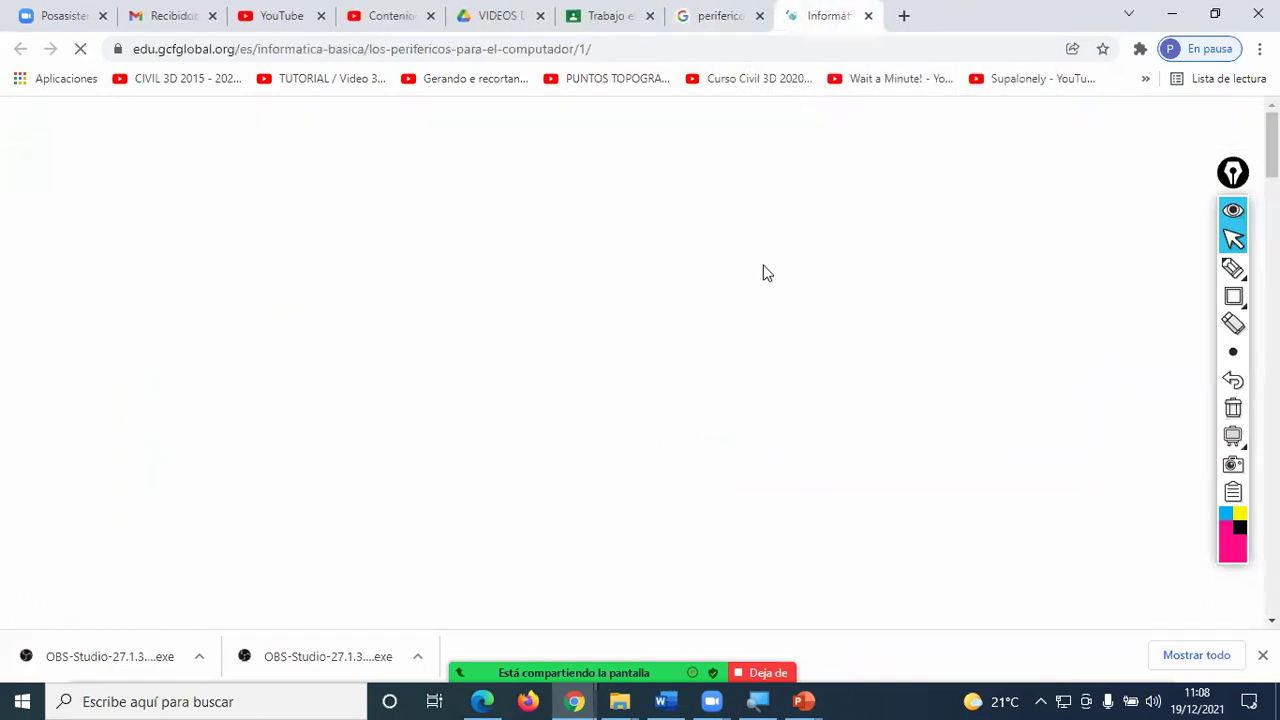
scroll(675, 487, "down", 8)
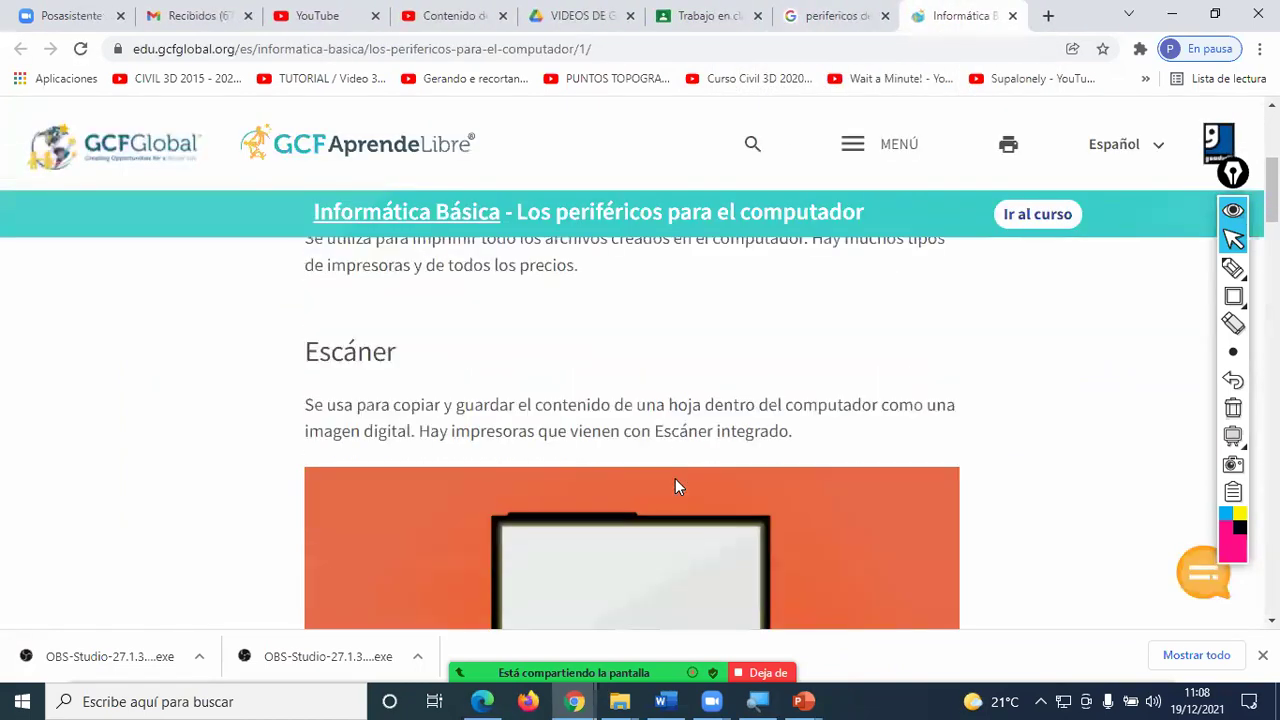
scroll(677, 486, "down", 4)
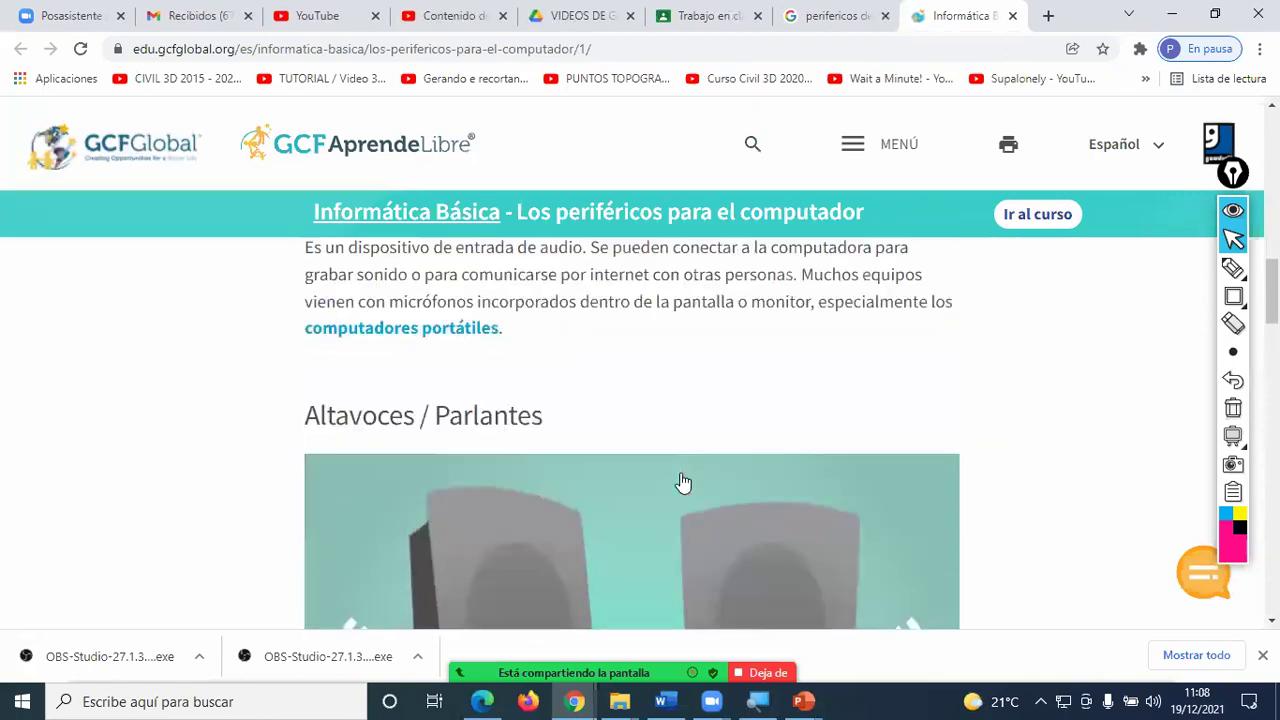
scroll(677, 486, "up", 5)
scroll(680, 482, "up", 5)
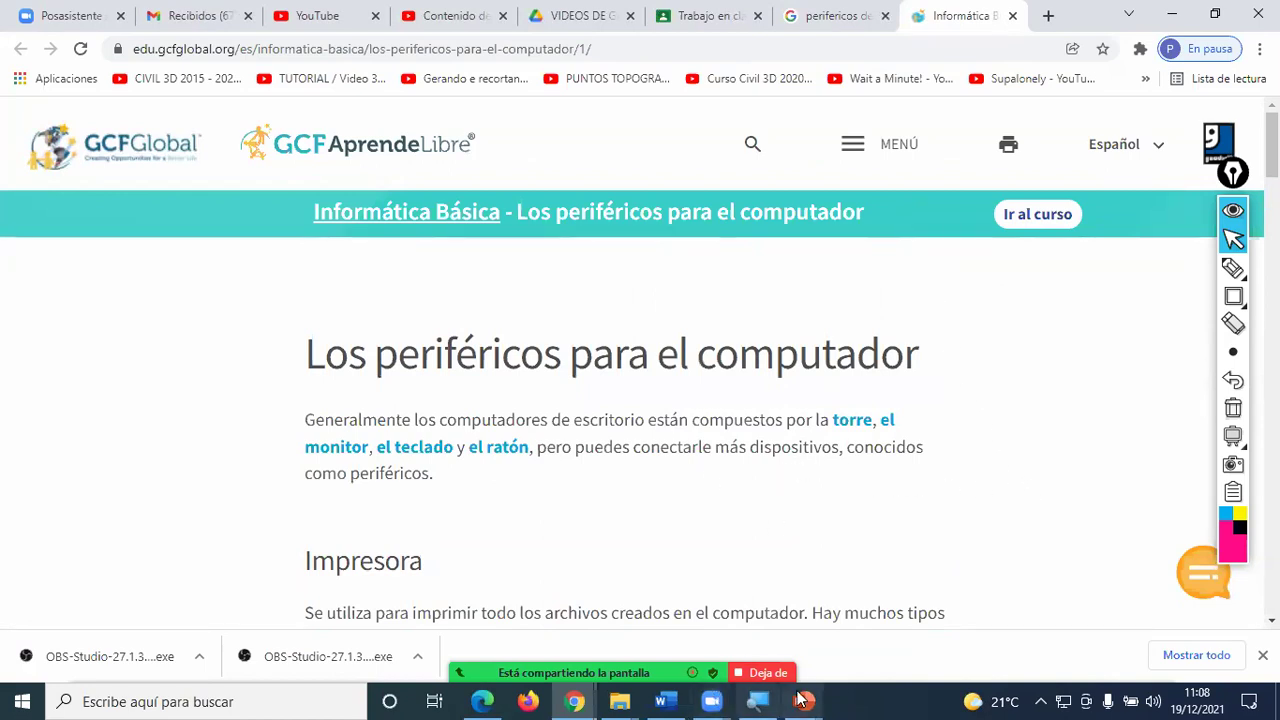
Step: Close the CAPACITACION GOOGLE CLASSROOM SESION2 and SESION1 presentations without saving
mouse_move(803, 701)
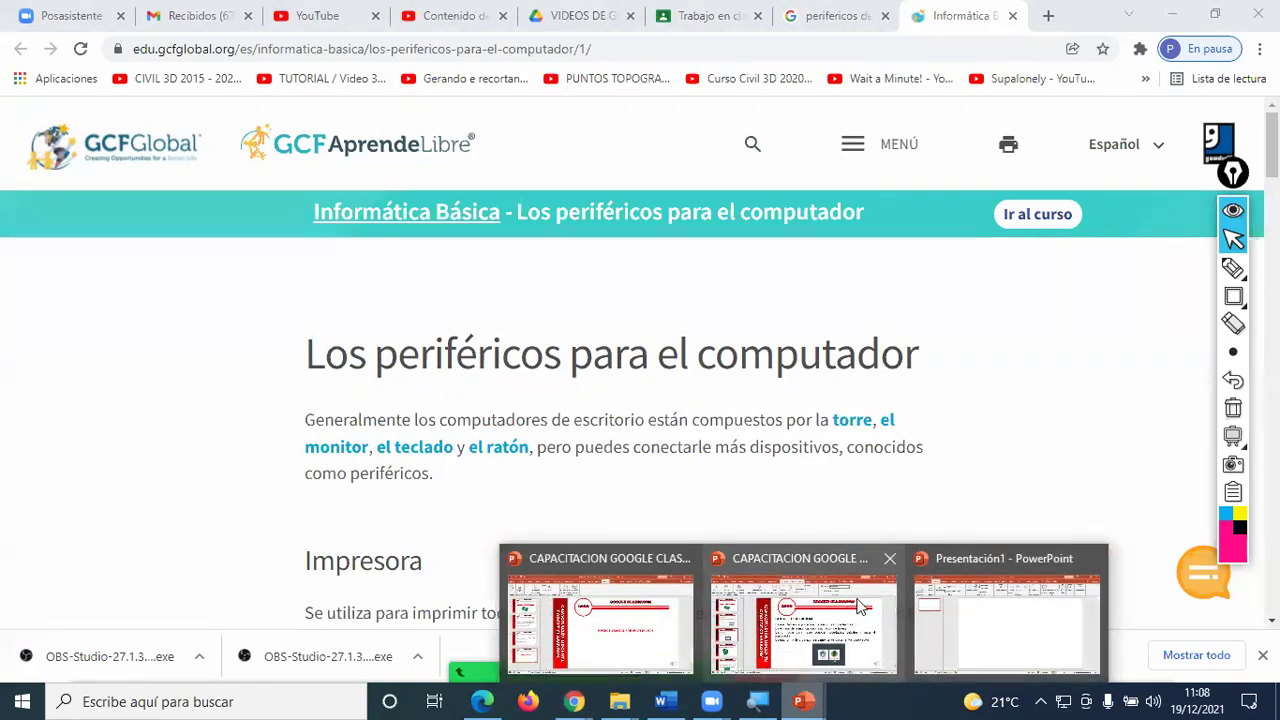
left_click(890, 559)
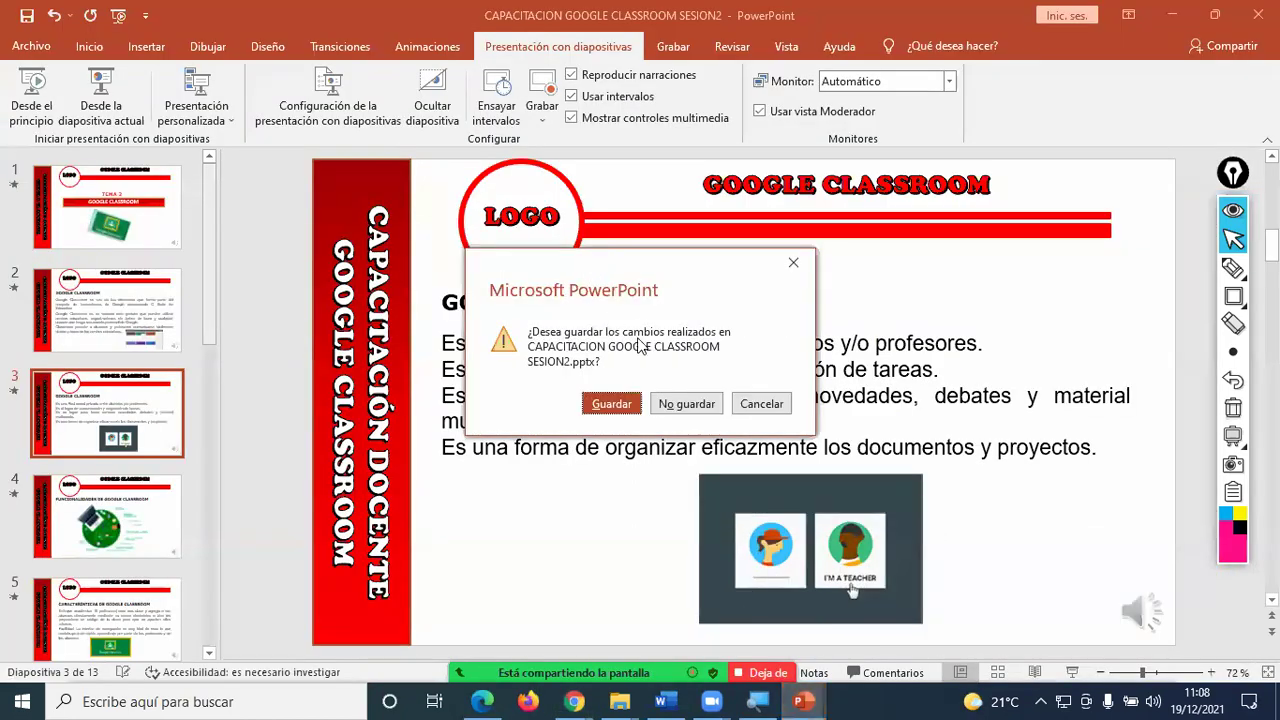
left_click(674, 405)
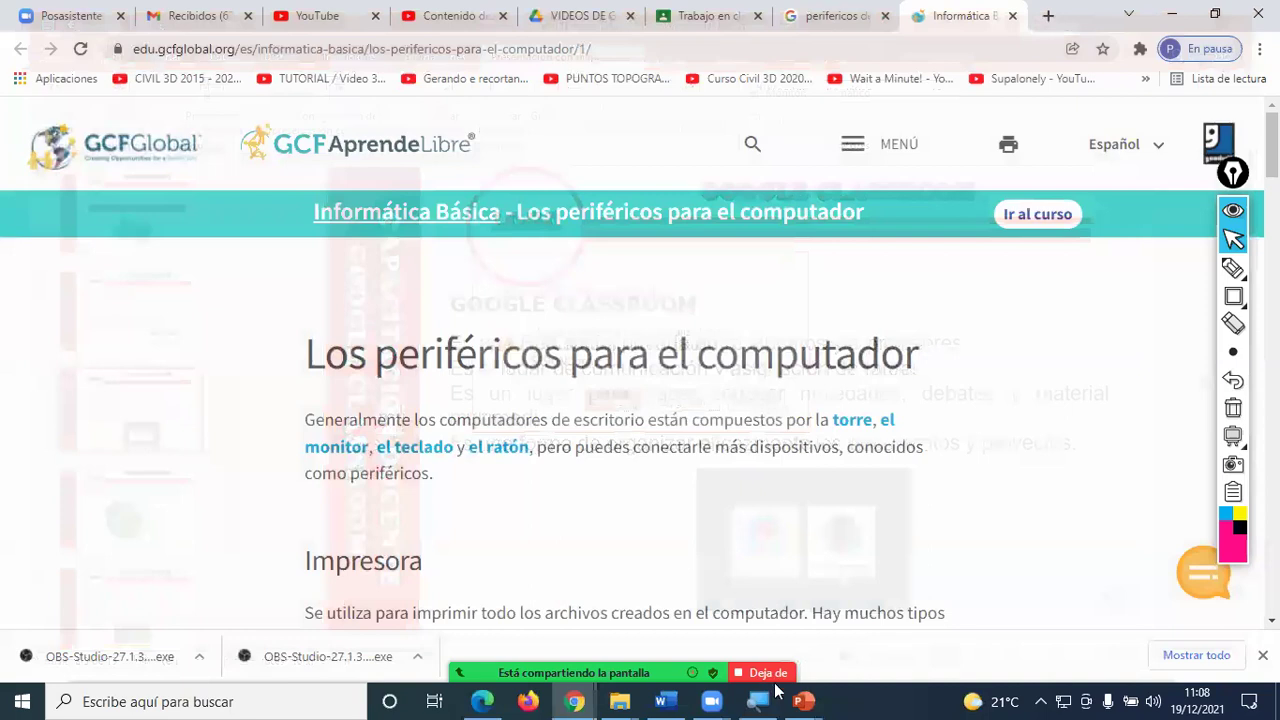
mouse_move(805, 700)
left_click(704, 620)
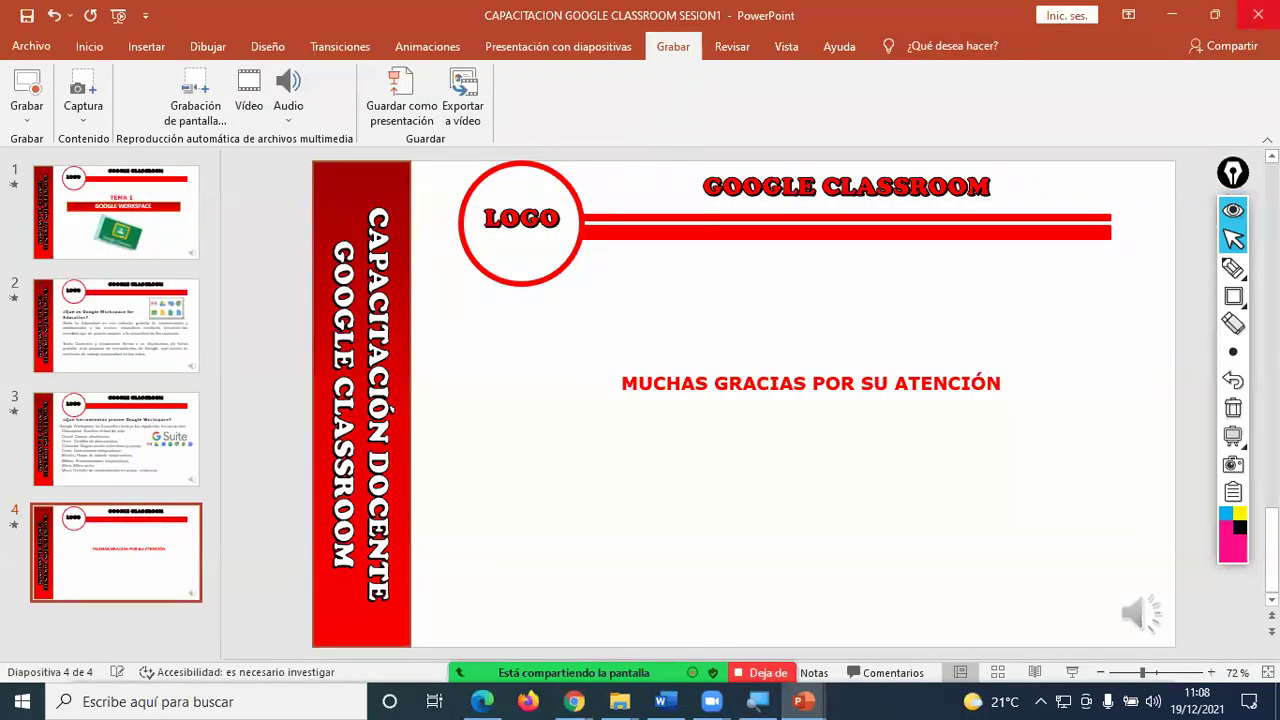
left_click(1257, 15)
left_click(701, 406)
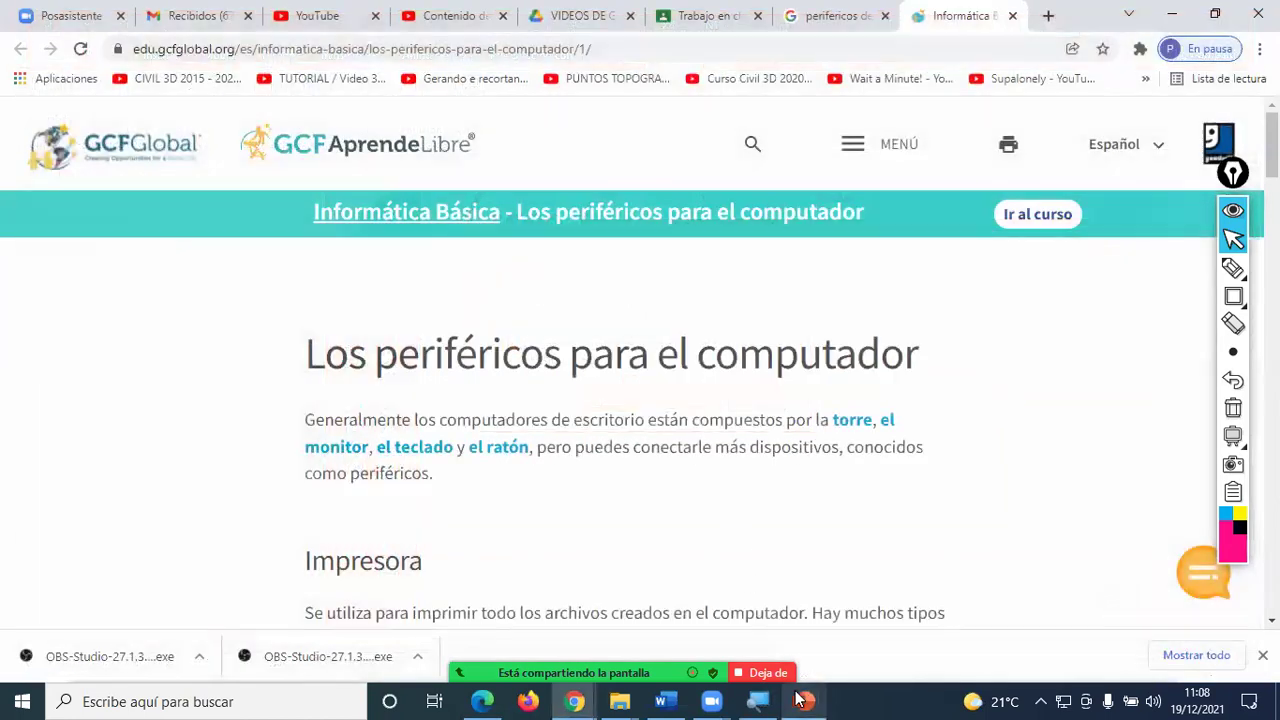
Step: Bring the Los periféricos web page in Chrome back to the front
left_click(803, 700)
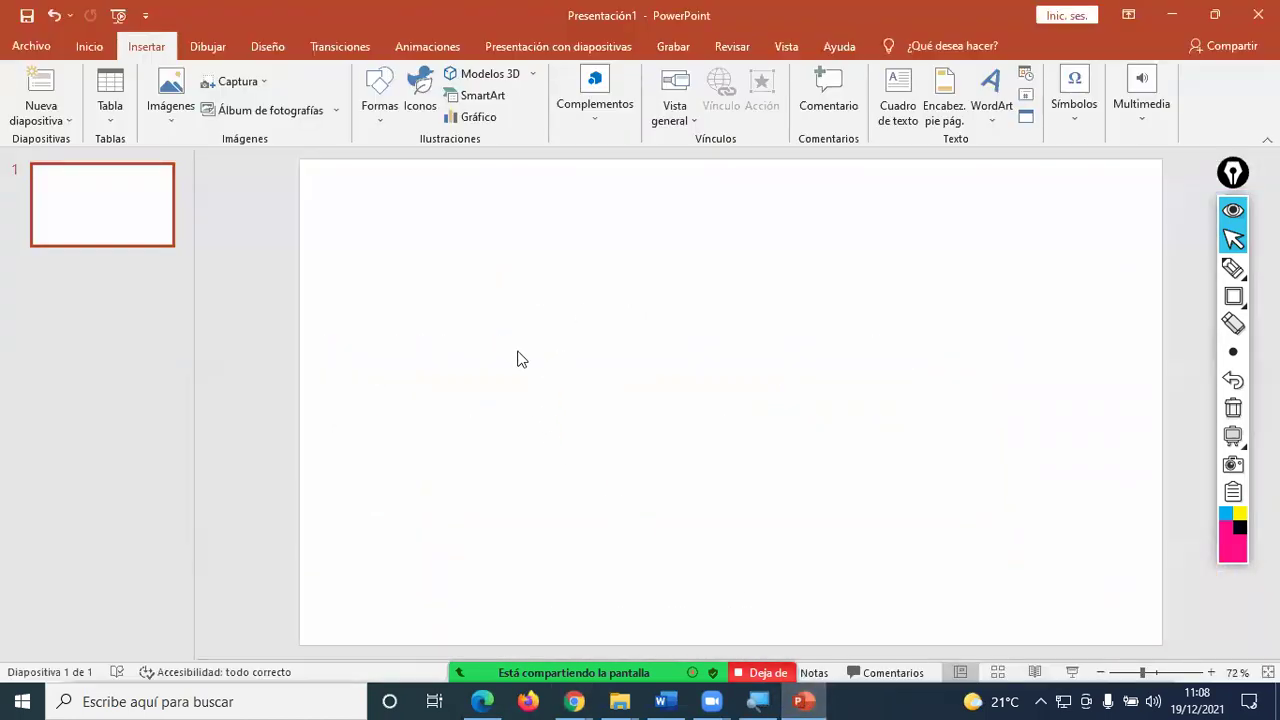
mouse_move(578, 700)
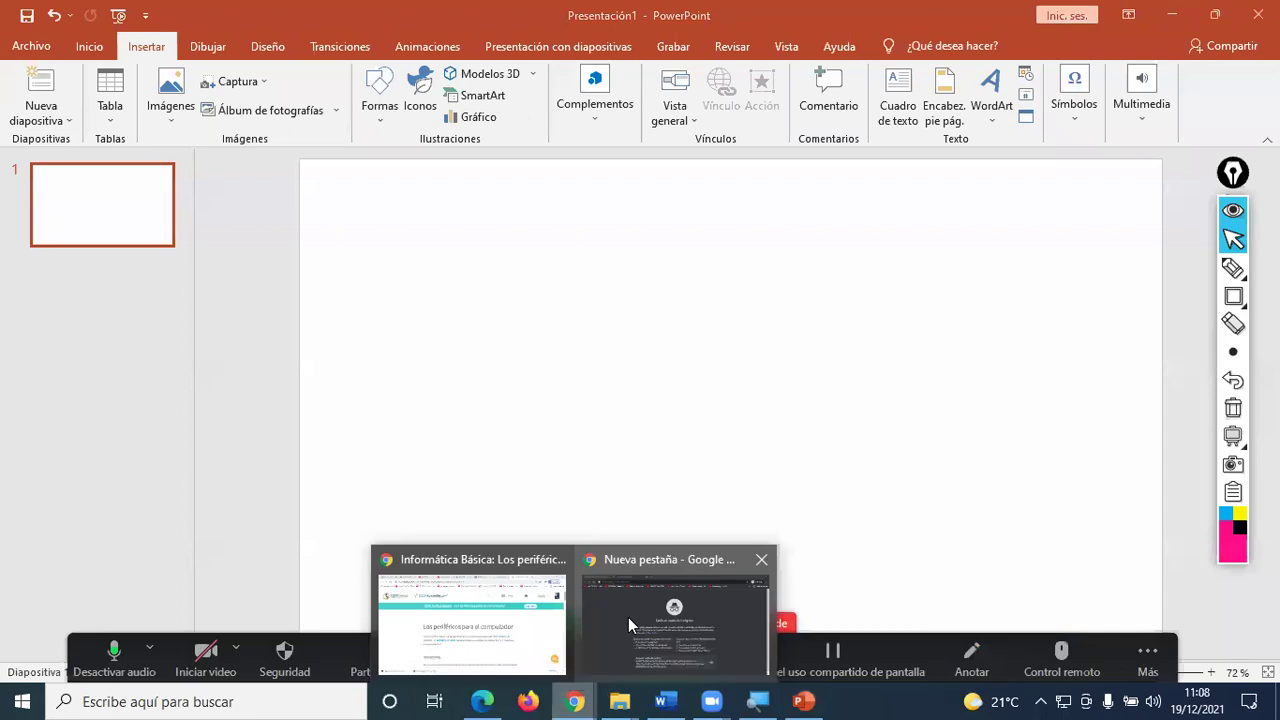
left_click(540, 615)
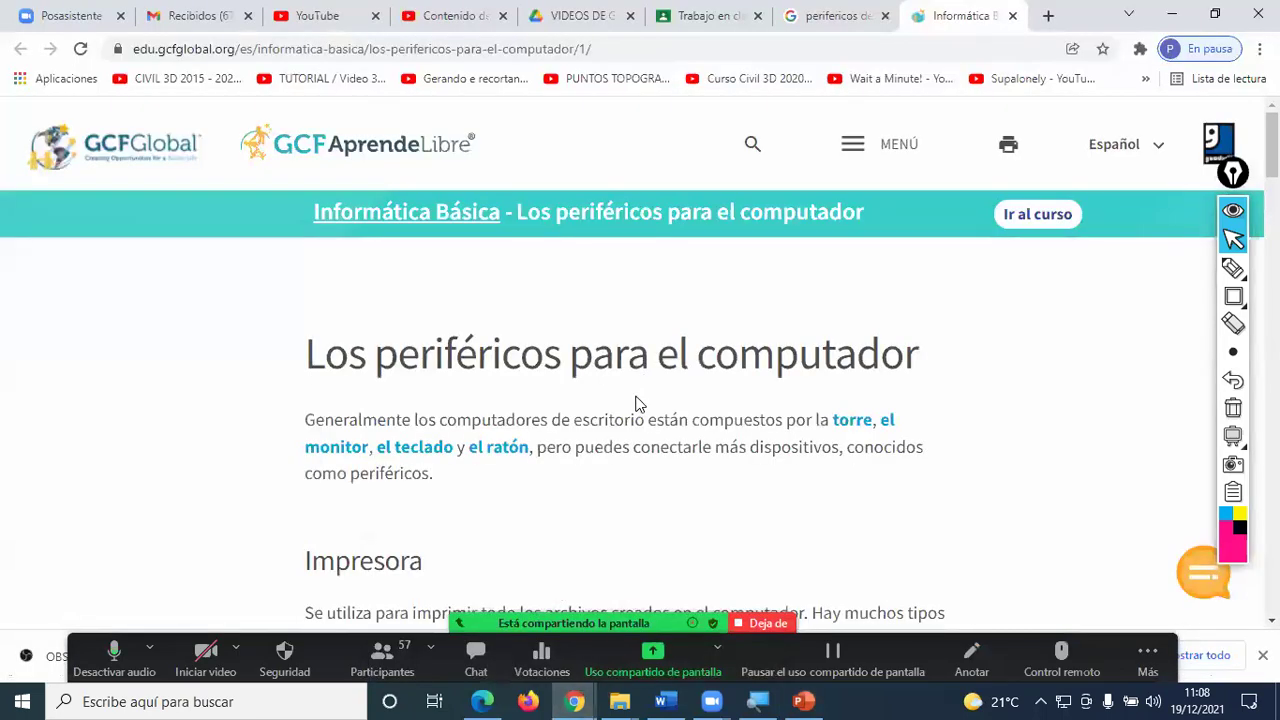
left_click(498, 654)
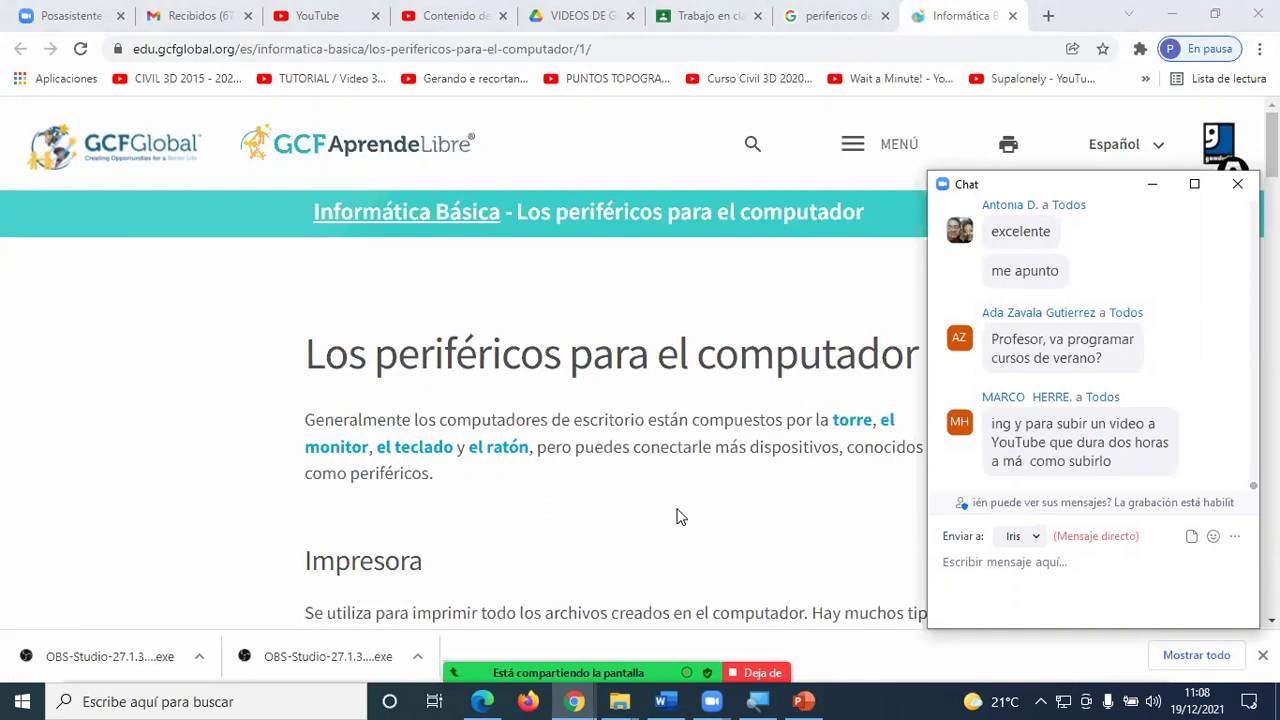
left_click(663, 330)
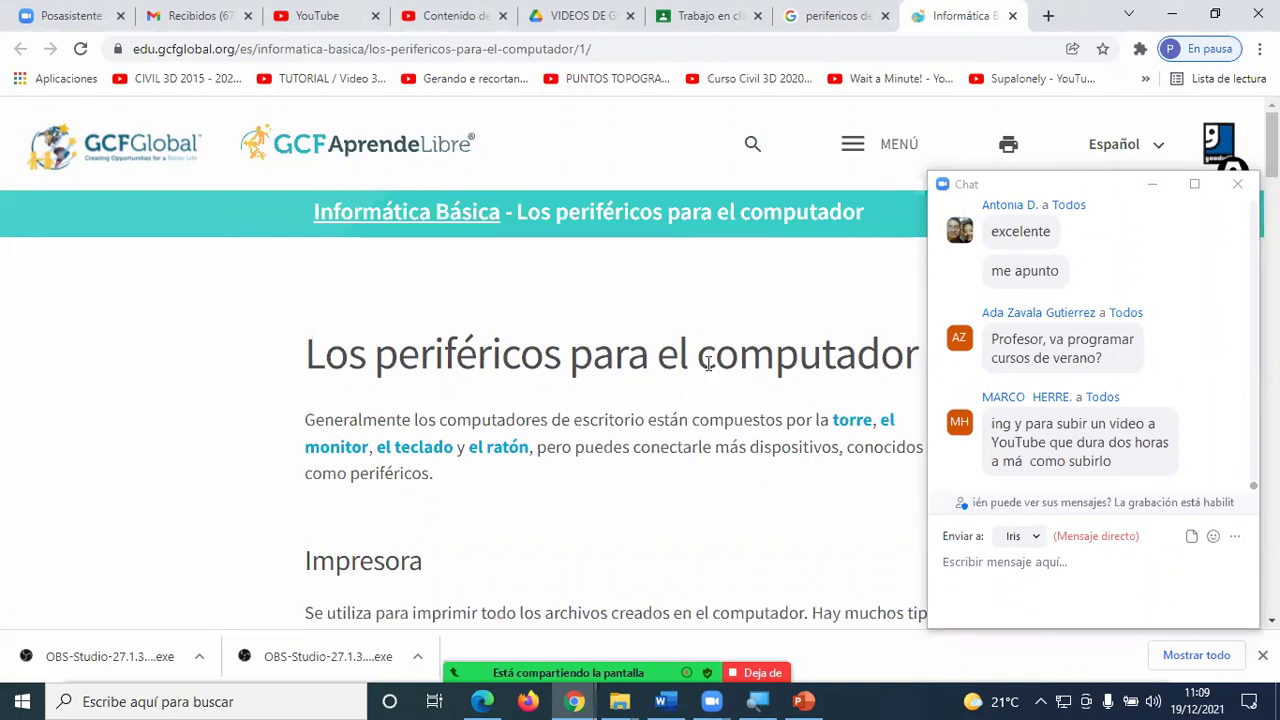
double_click(708, 364)
left_click(762, 413)
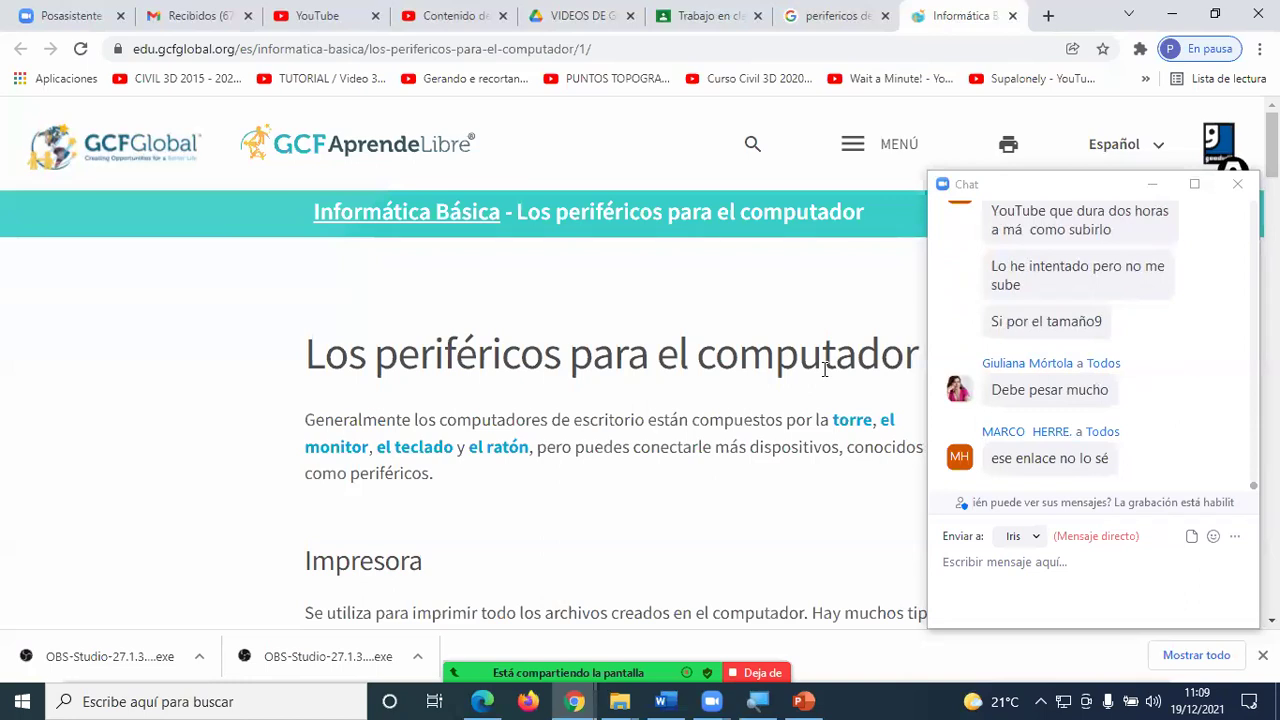
double_click(825, 369)
left_click(825, 369)
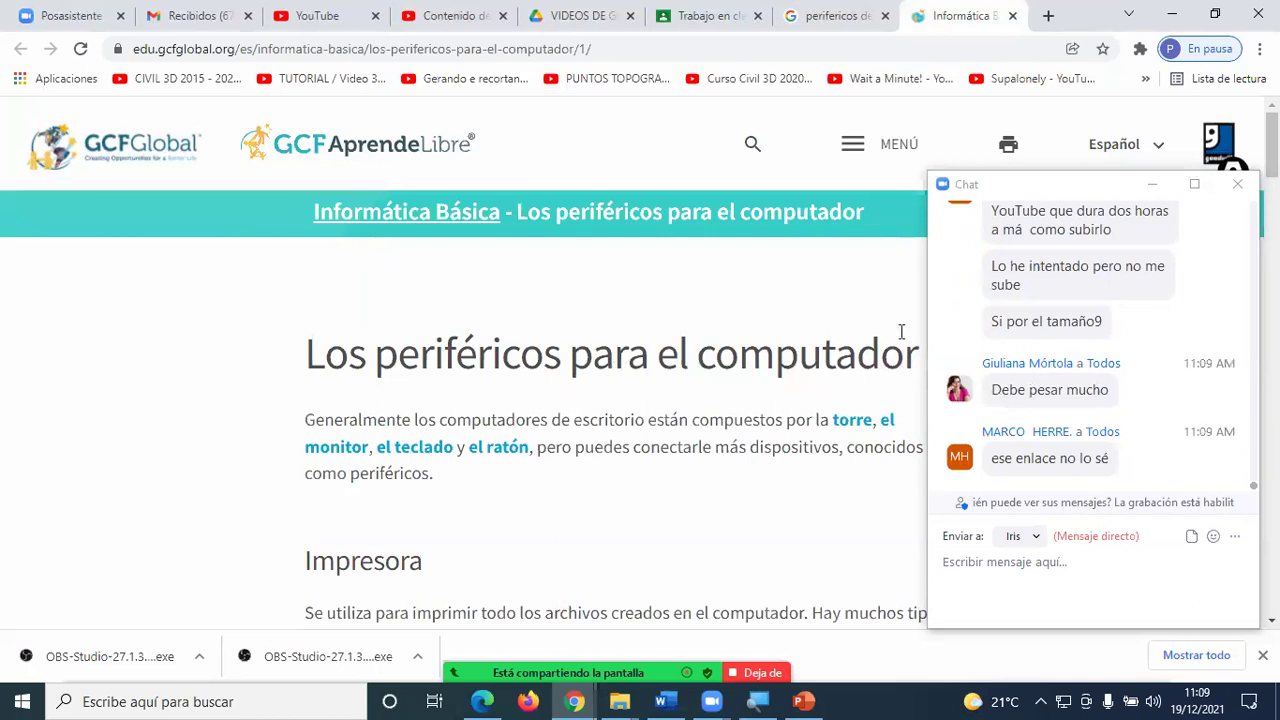
key("alt+h")
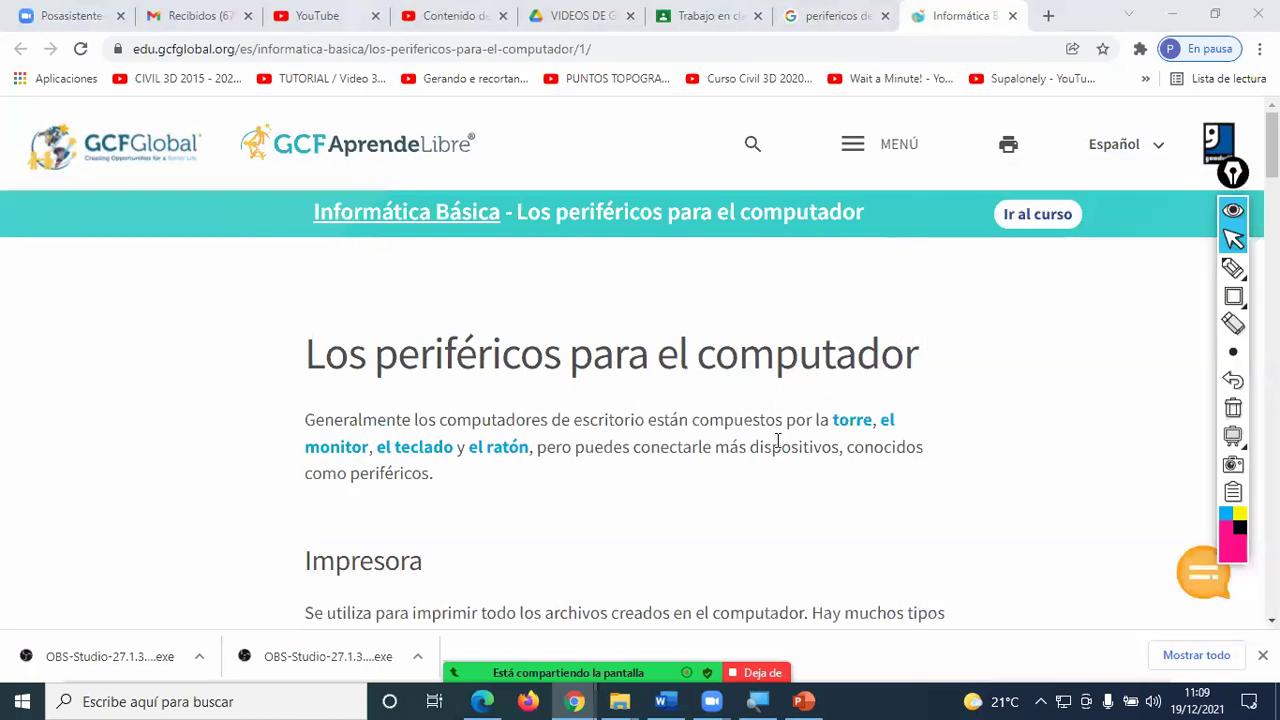
Step: From Presentación1, launch Multimedia > Grabación de pantalla, then cancel the recorder
left_click(802, 701)
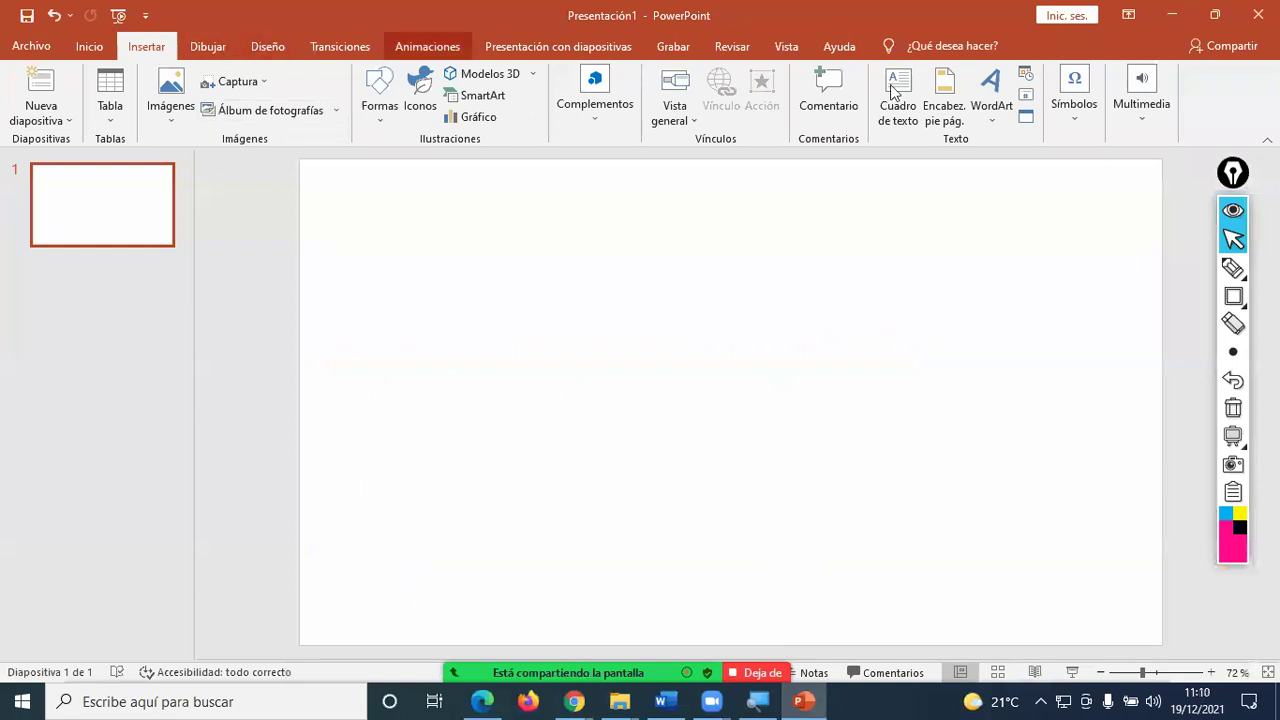
left_click(1147, 114)
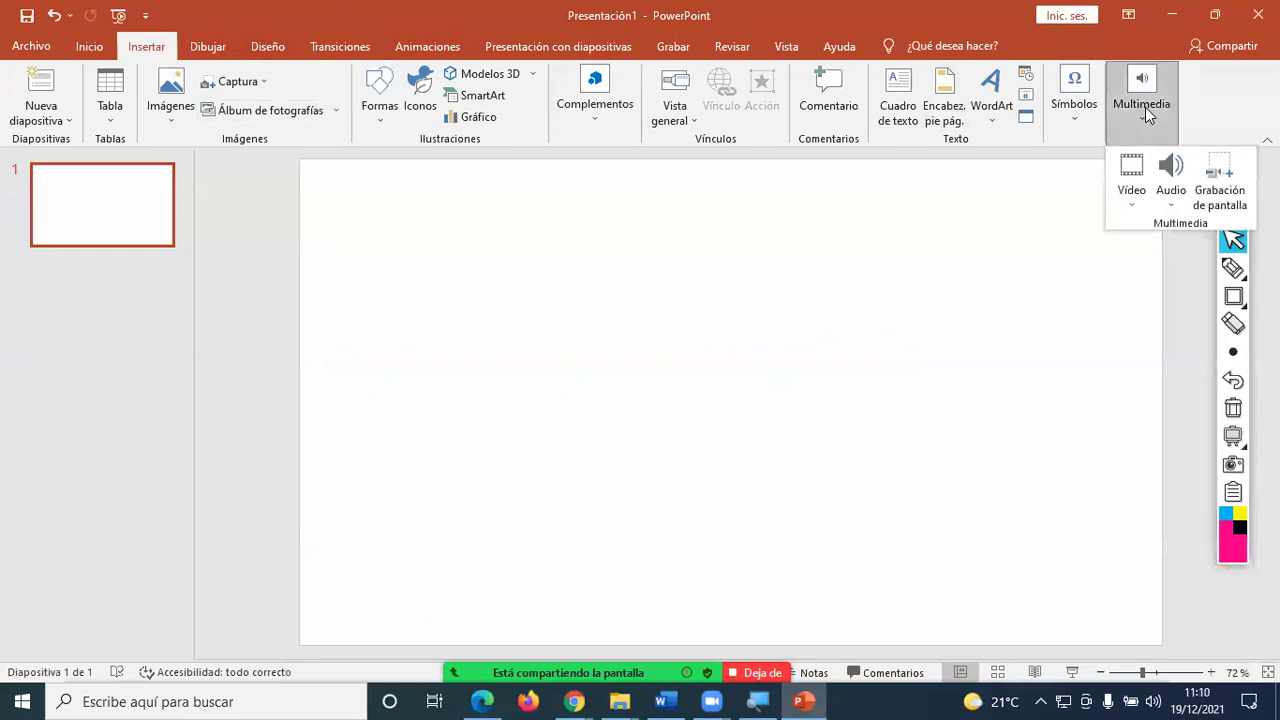
left_click(1225, 198)
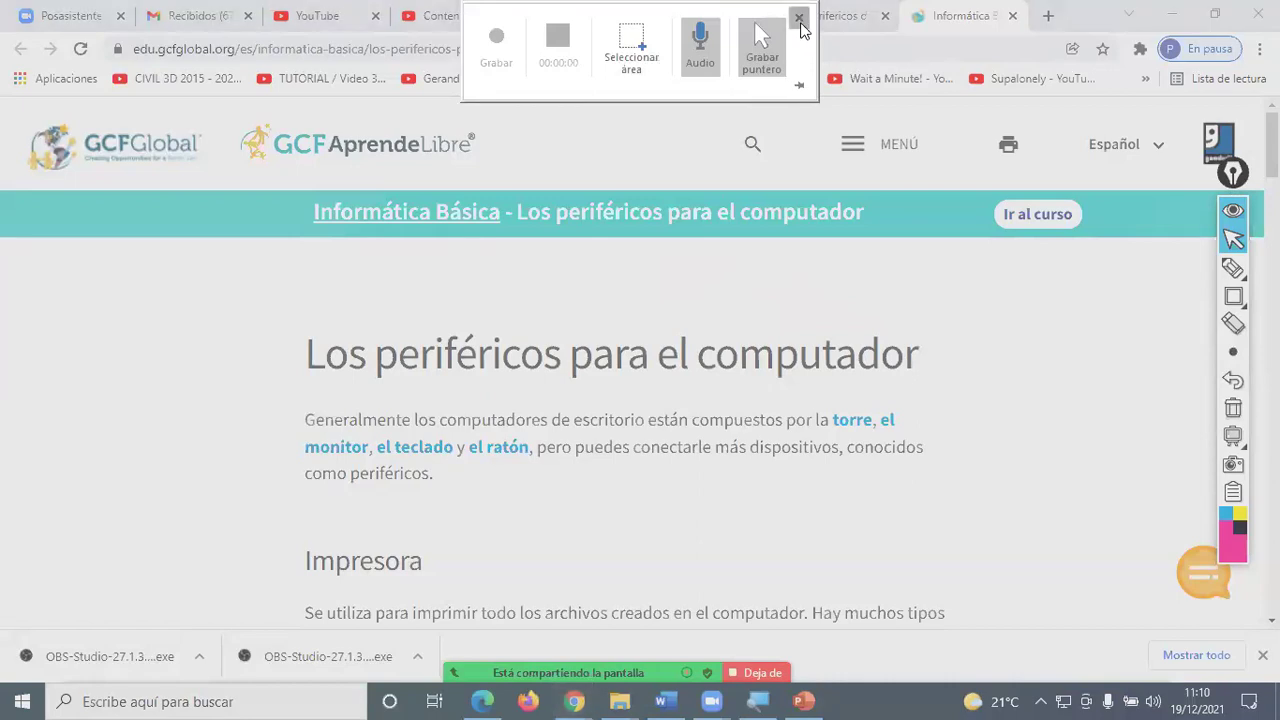
left_click(800, 20)
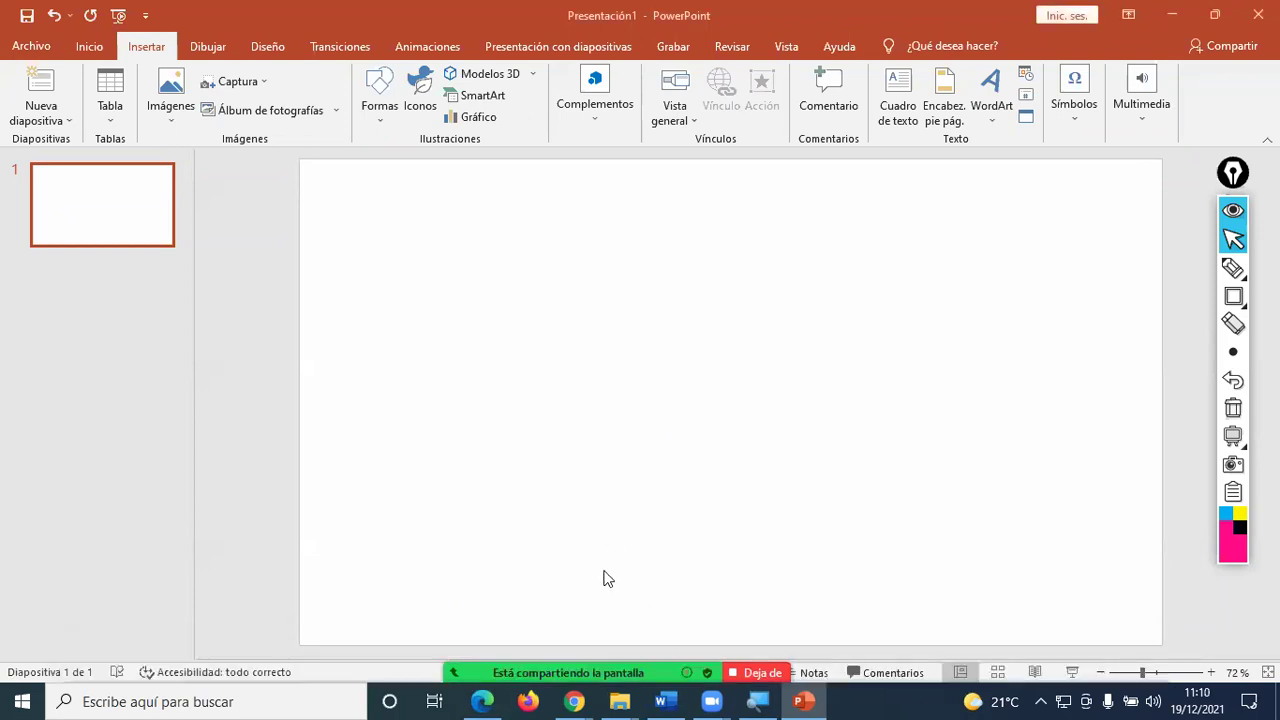
Step: Switch between the peripherals page and Presentación1, then open Insertar > Multimedia options
key("alt+Tab")
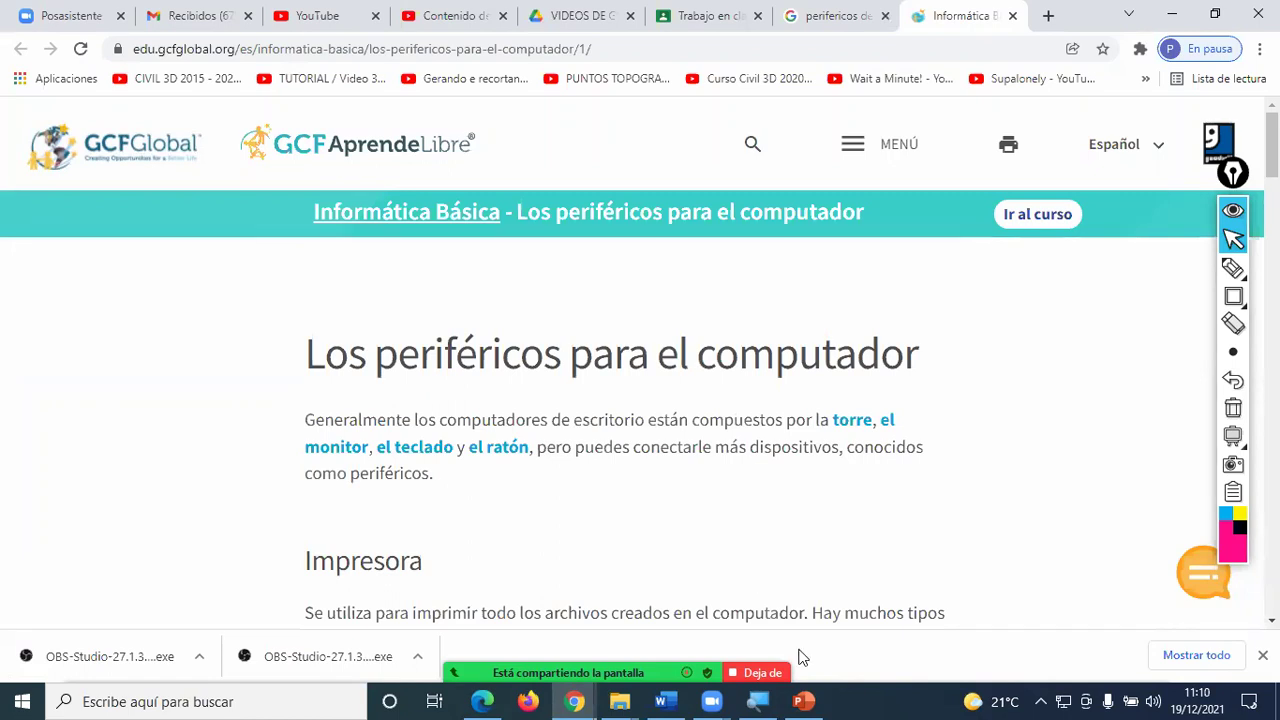
left_click(803, 701)
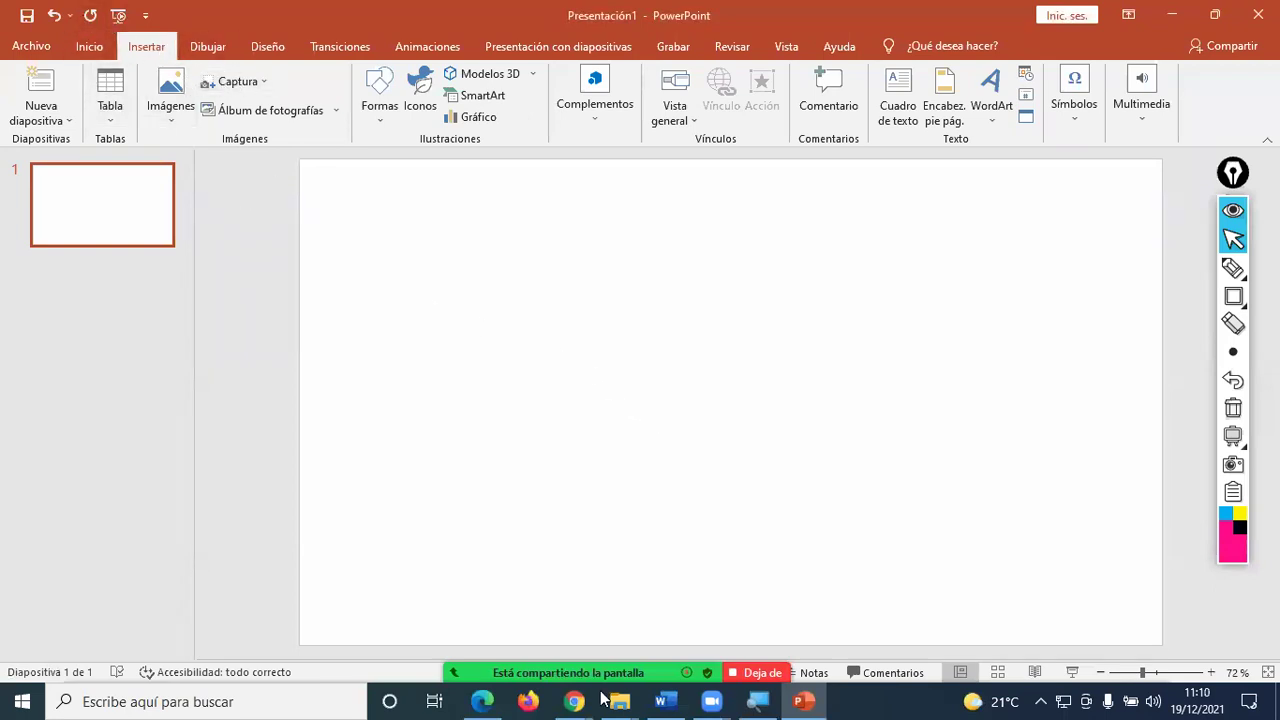
mouse_move(570, 700)
left_click(525, 600)
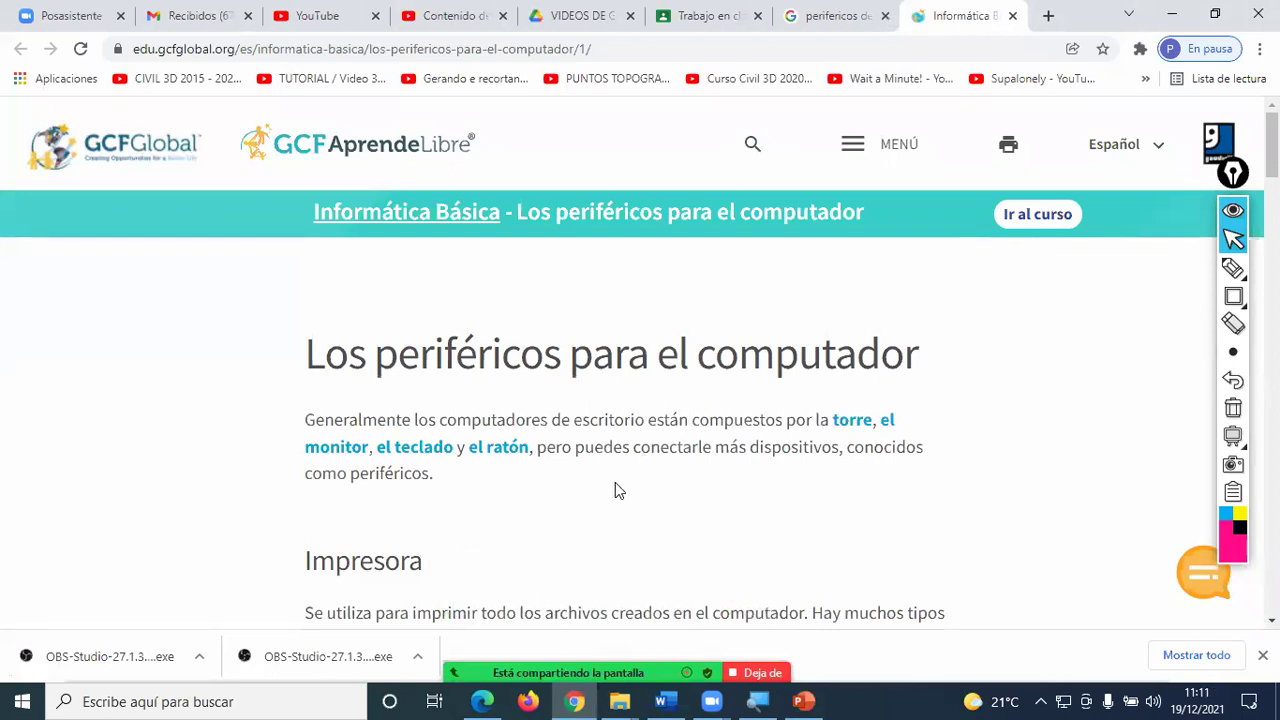
key("alt+Tab")
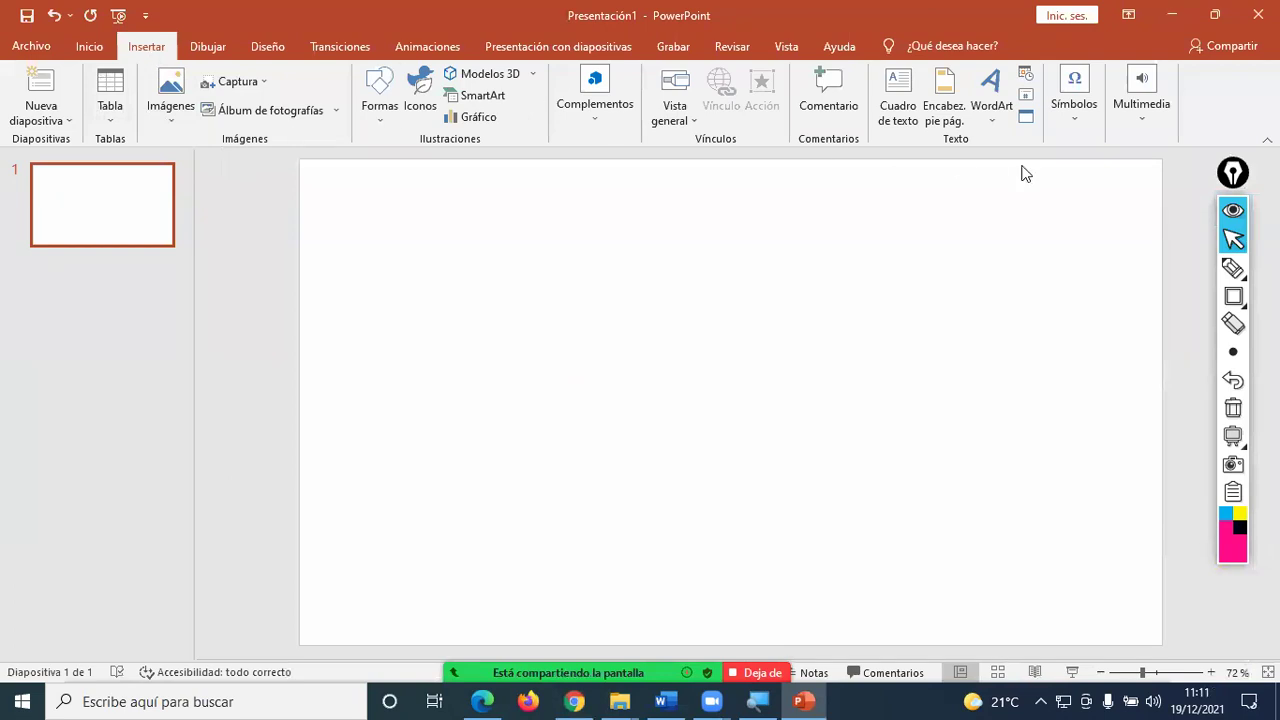
left_click(1148, 110)
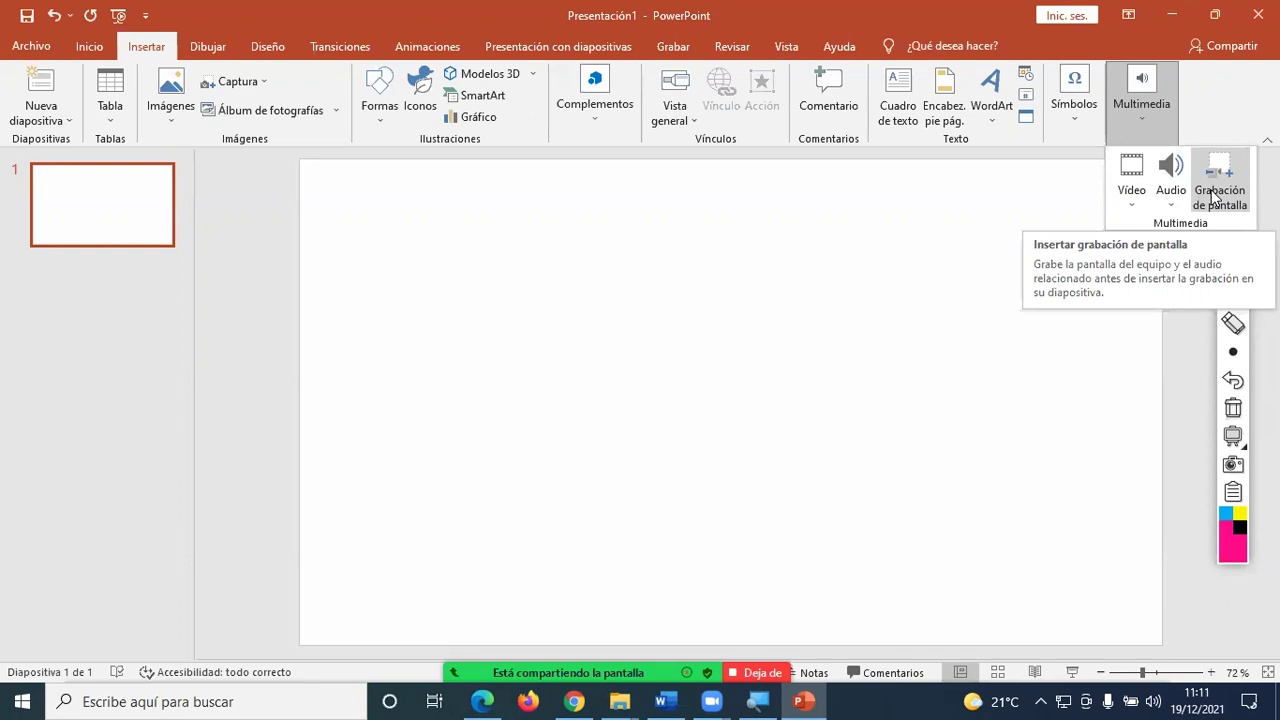
Step: Start Grabación de pantalla and select nearly the whole screen as the recording area
left_click(134, 54)
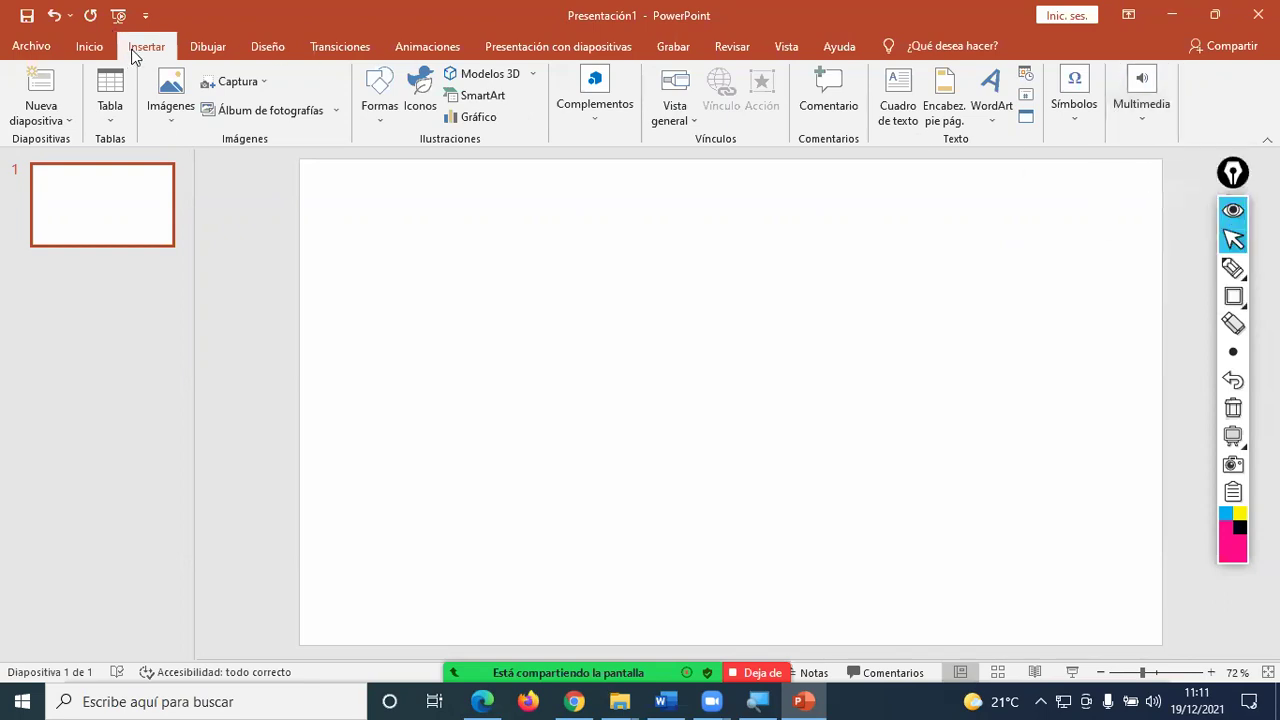
left_click(1142, 110)
left_click(1200, 192)
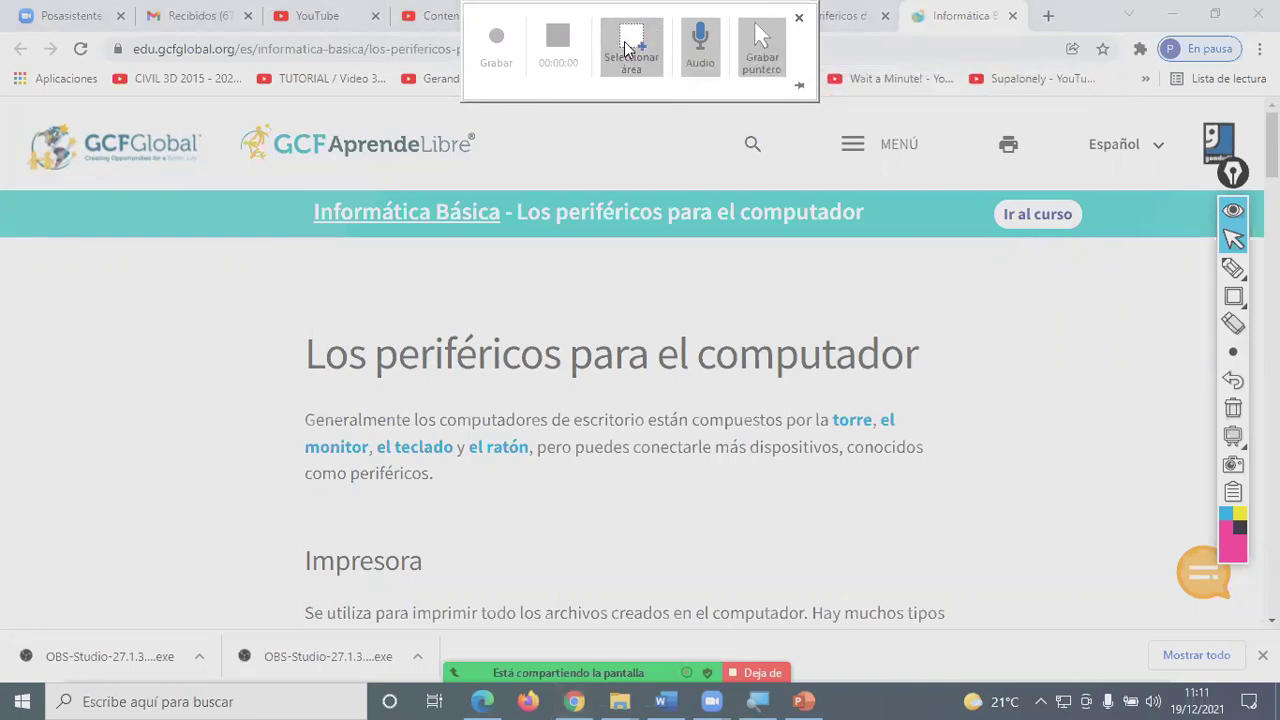
left_click(606, 72)
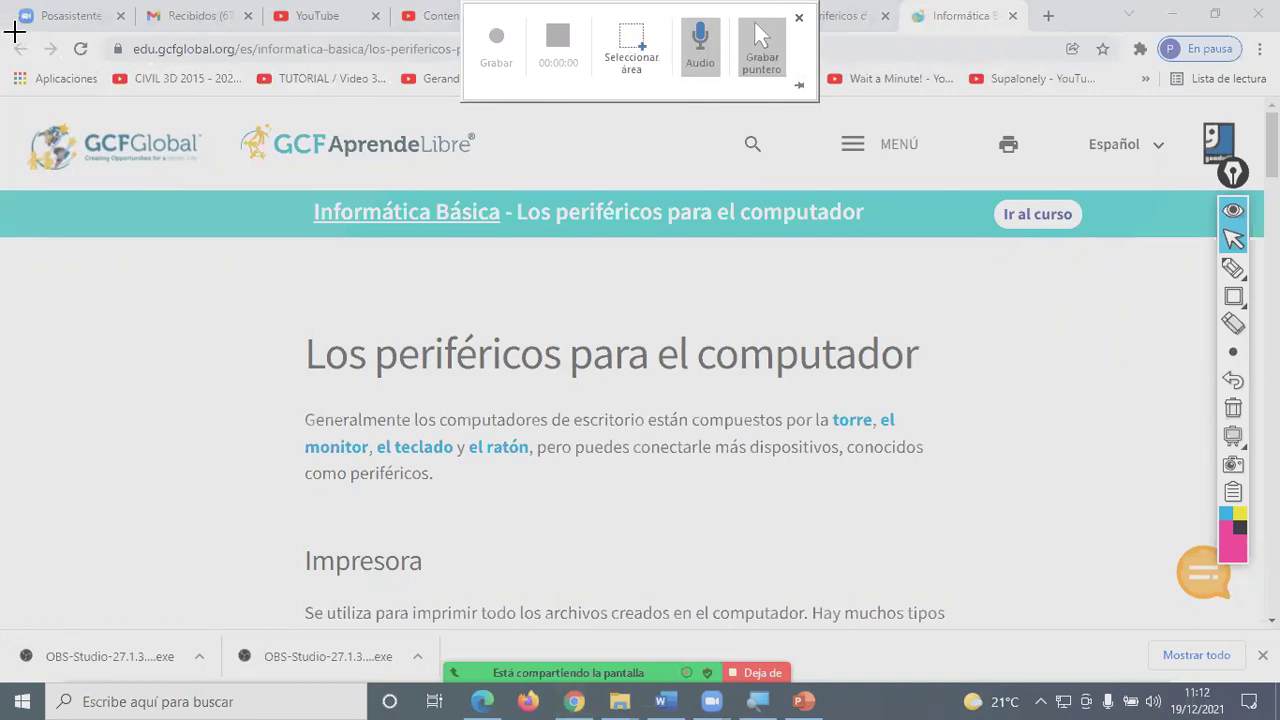
left_click_drag(2, 2, 1276, 677)
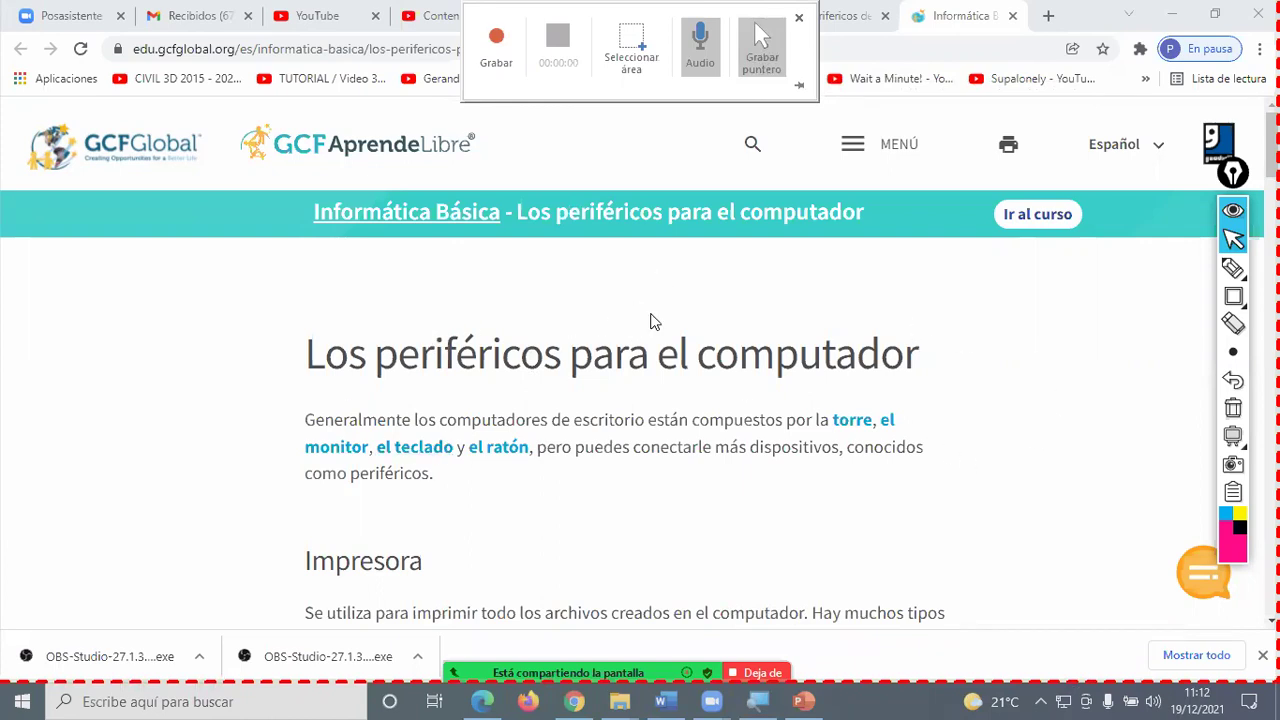
Step: Begin recording and draw a pink highlight box around the page heading
left_click(497, 45)
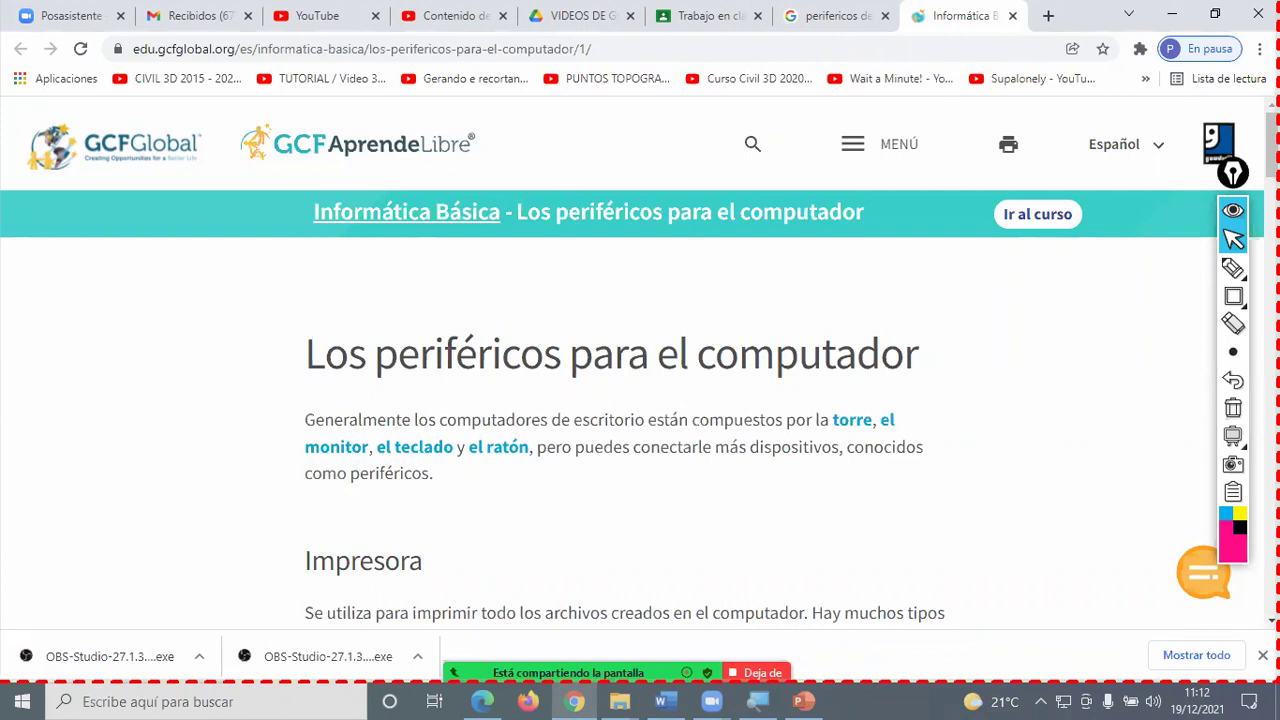
left_click(1234, 297)
mouse_move(293, 318)
left_mouse_down()
mouse_move(300, 376)
mouse_move(804, 407)
mouse_move(966, 397)
mouse_move(941, 403)
left_mouse_up()
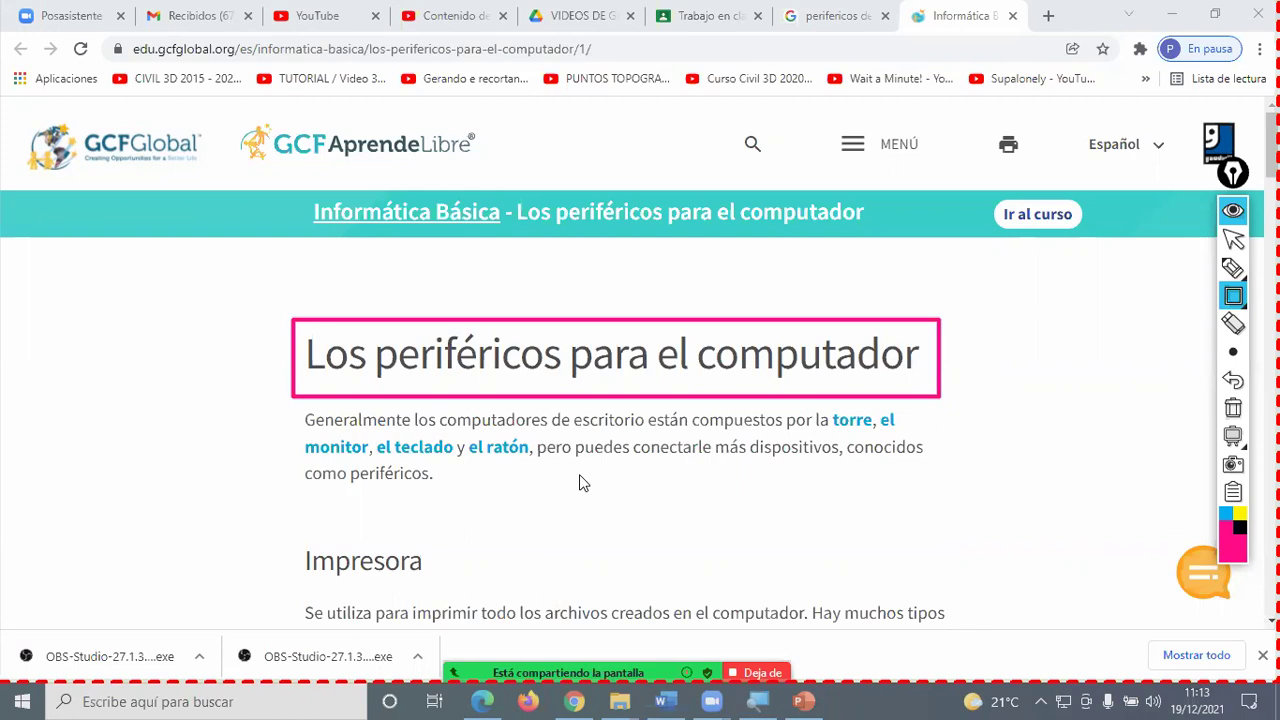
Step: Scroll through the Impresora and Escáner sections, then stop recording to insert the video
scroll(585, 483, "down", 3)
scroll(594, 483, "up", 1)
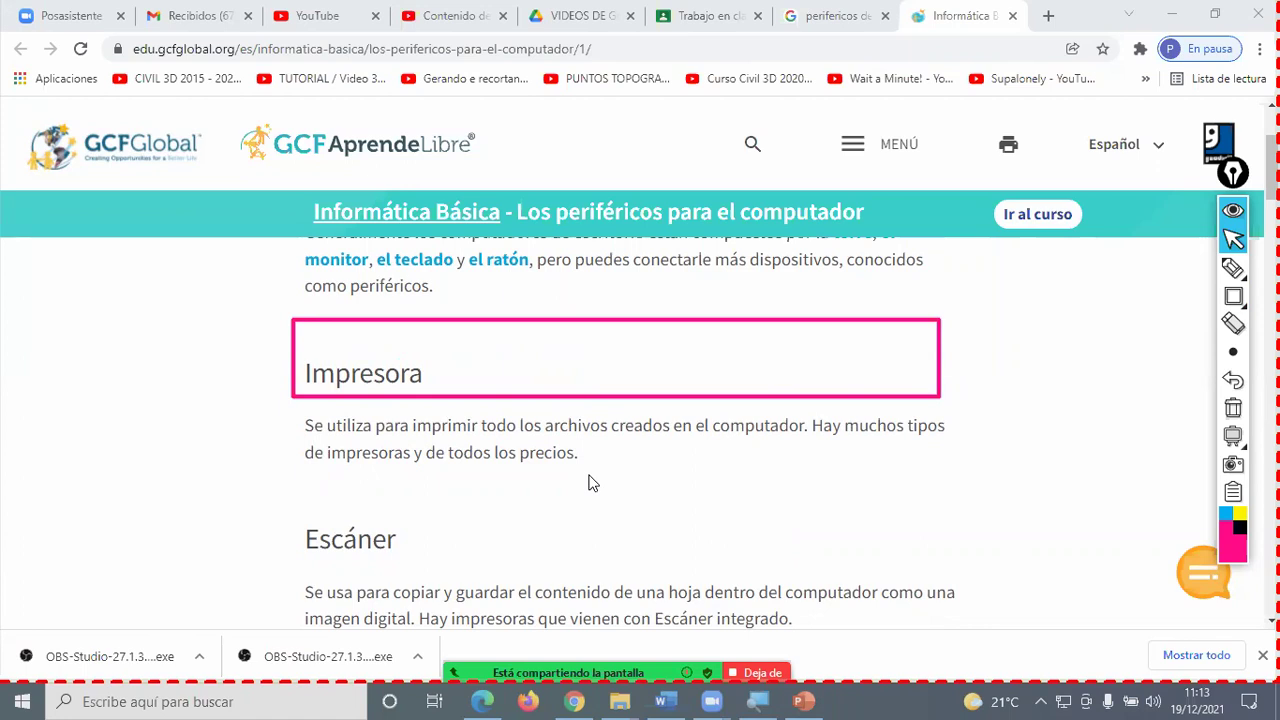
scroll(589, 483, "down", 3)
scroll(589, 480, "up", 1)
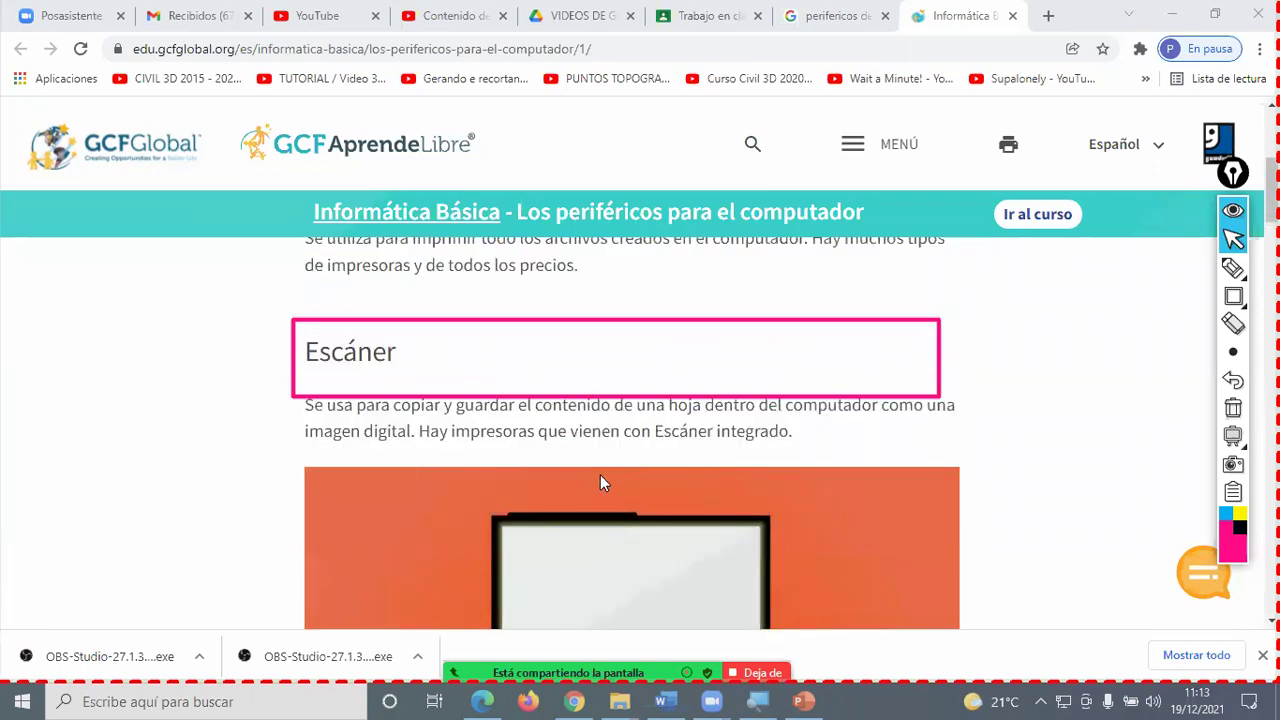
mouse_move(627, 8)
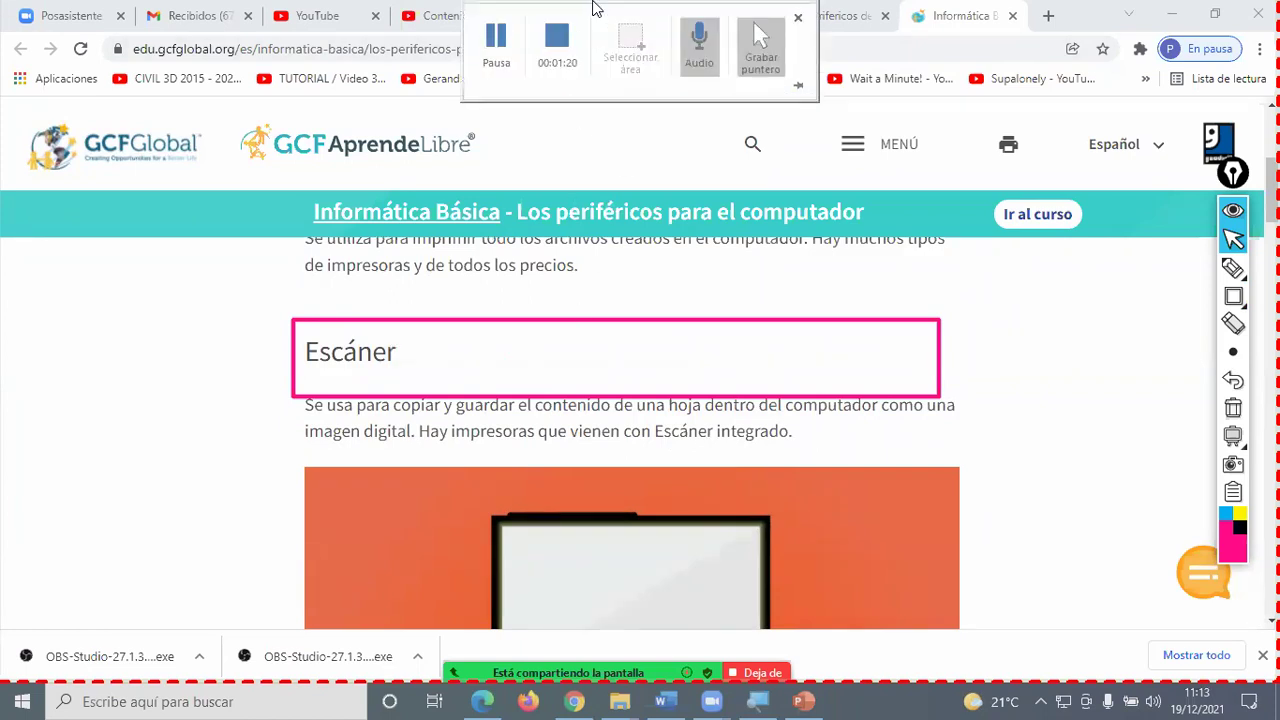
left_click(557, 38)
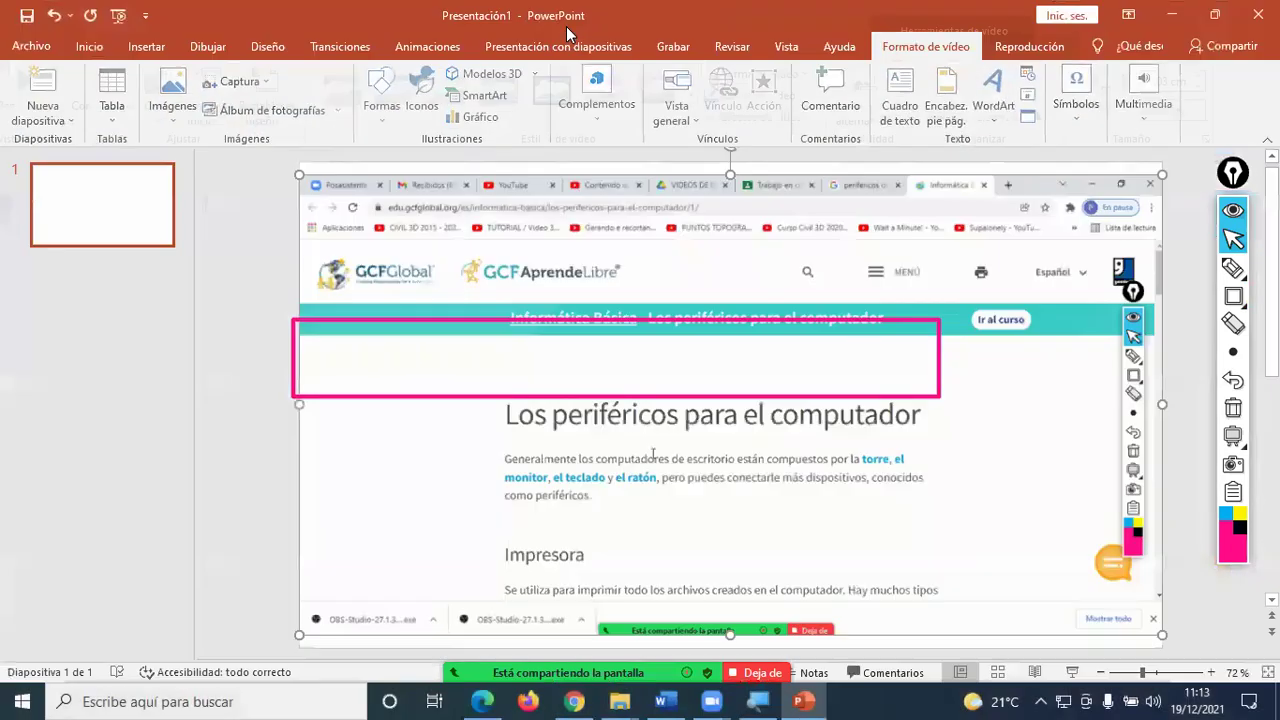